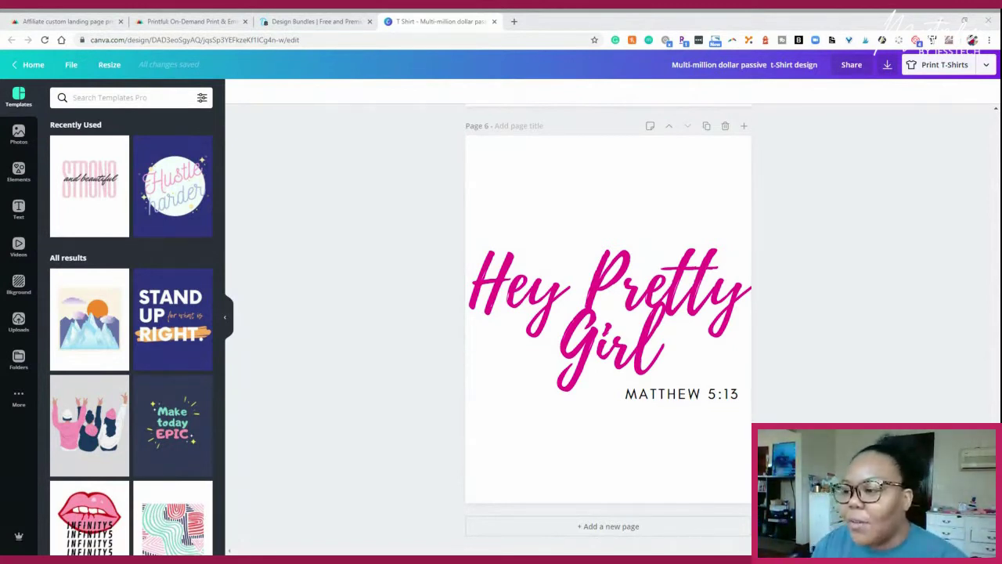
- Add a new page after the "Hey Pretty Girl" design and apply the "Strong and beautiful" template to it
key("Delete")
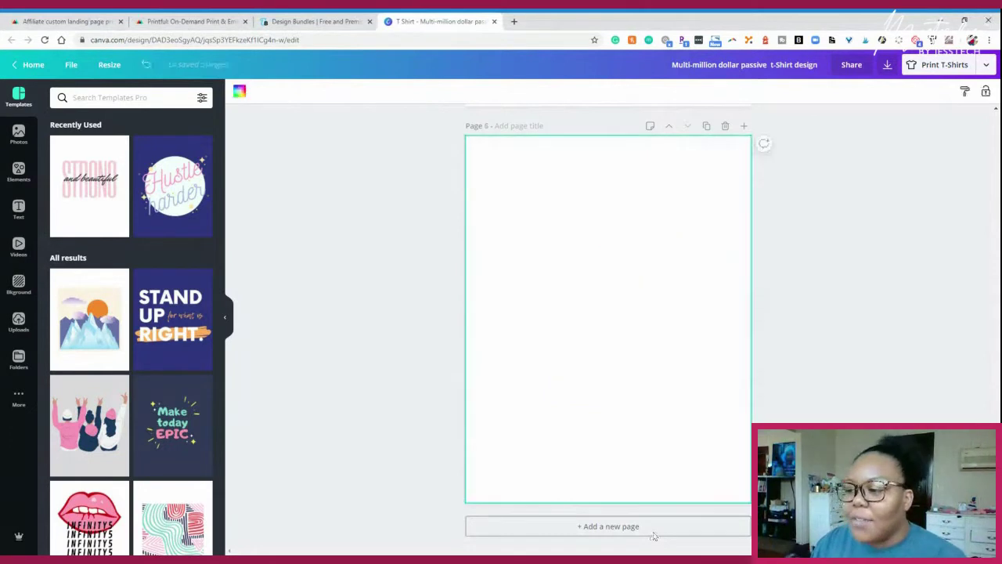
left_click(655, 533)
left_click(64, 207)
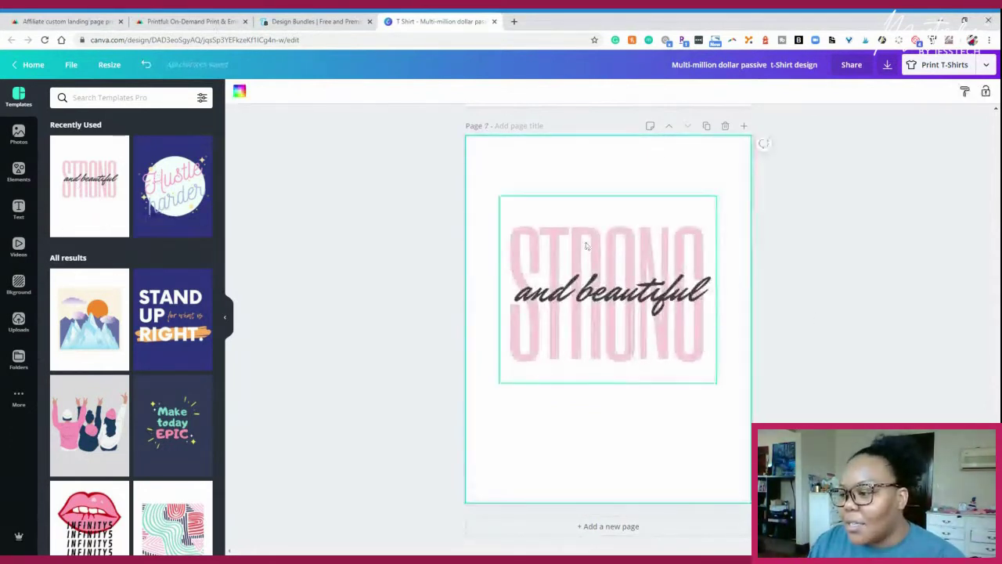
- Enlarge the whole "Strong and beautiful" artwork and centre it so that it spans the width of the page
left_click_drag(713, 414, 611, 309)
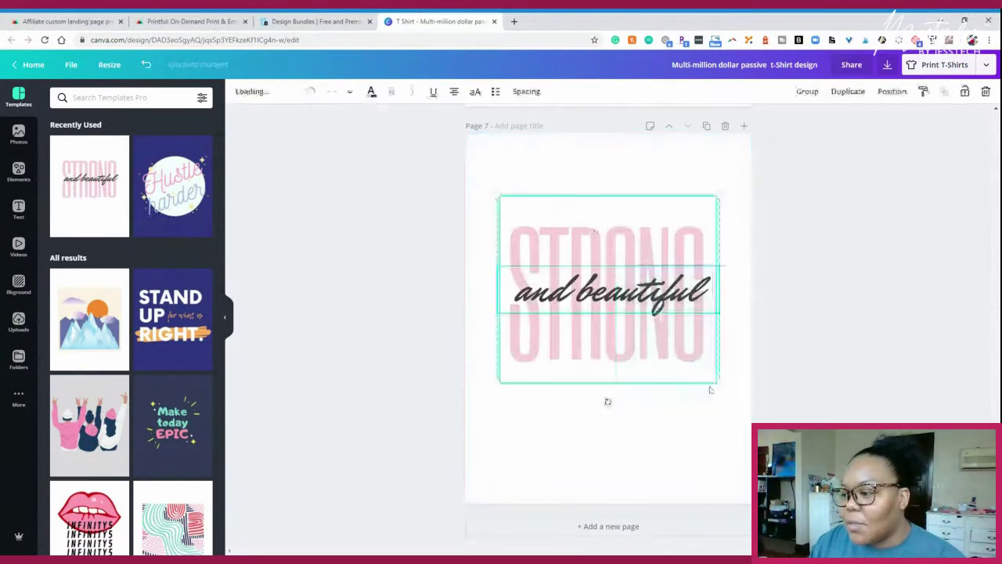
left_click_drag(721, 381, 789, 442)
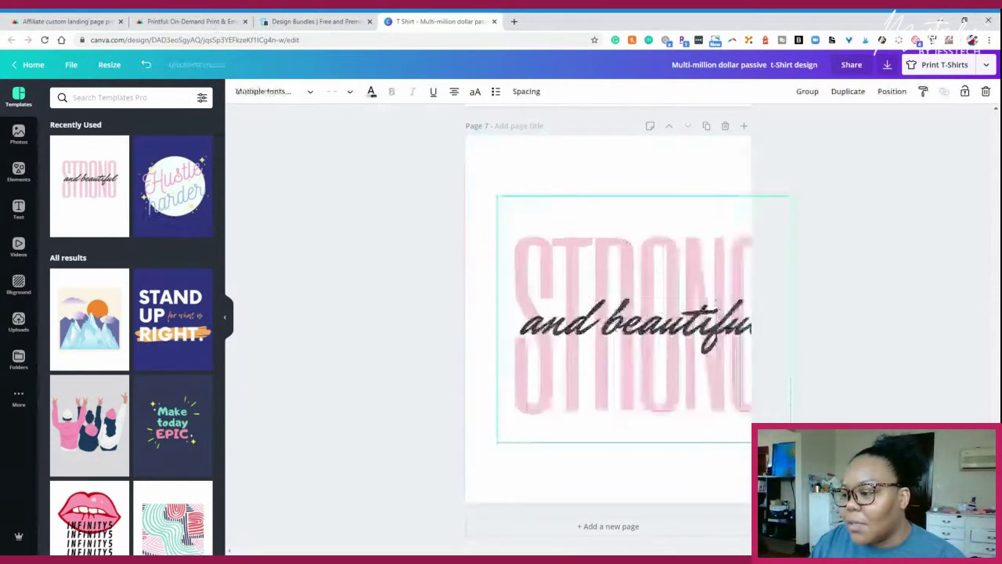
left_click_drag(677, 317, 643, 316)
left_click(816, 331)
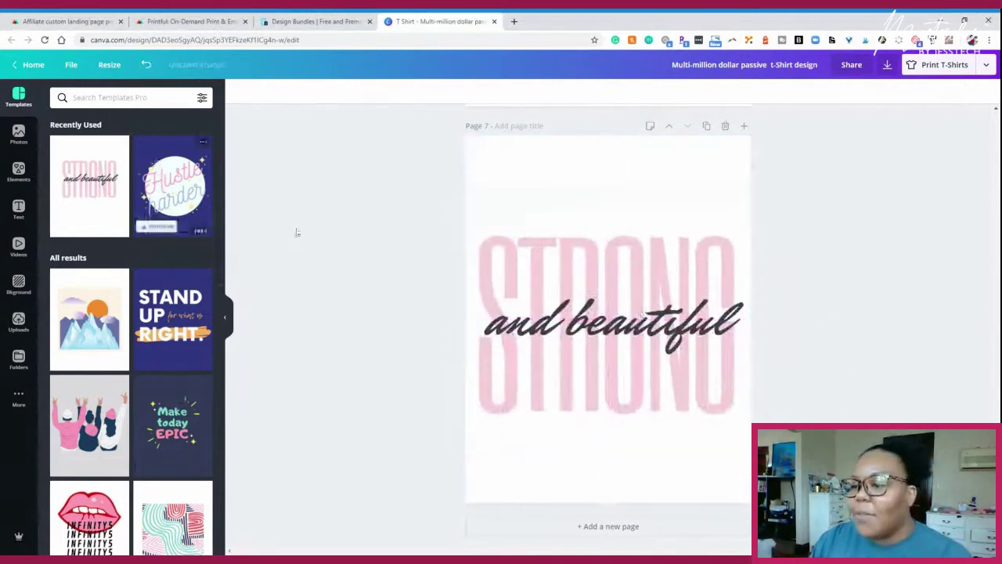
- Look through all the T-shirt design pages, from "Rise by lifting others" through "Hey Pretty Girl" to "Strong and beautiful"
scroll(316, 213, "up", 3)
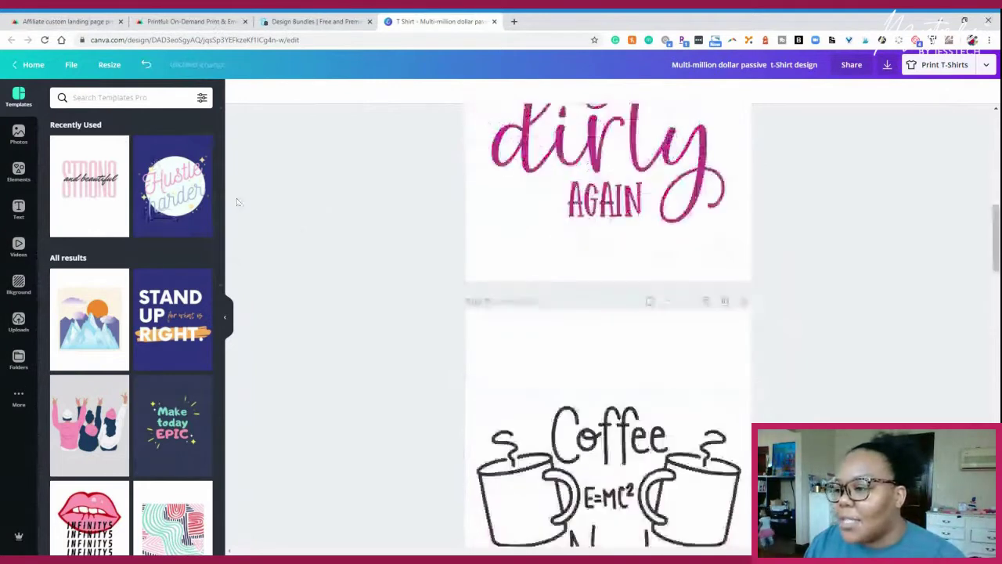
scroll(316, 213, "up", 5)
scroll(303, 241, "up", 7)
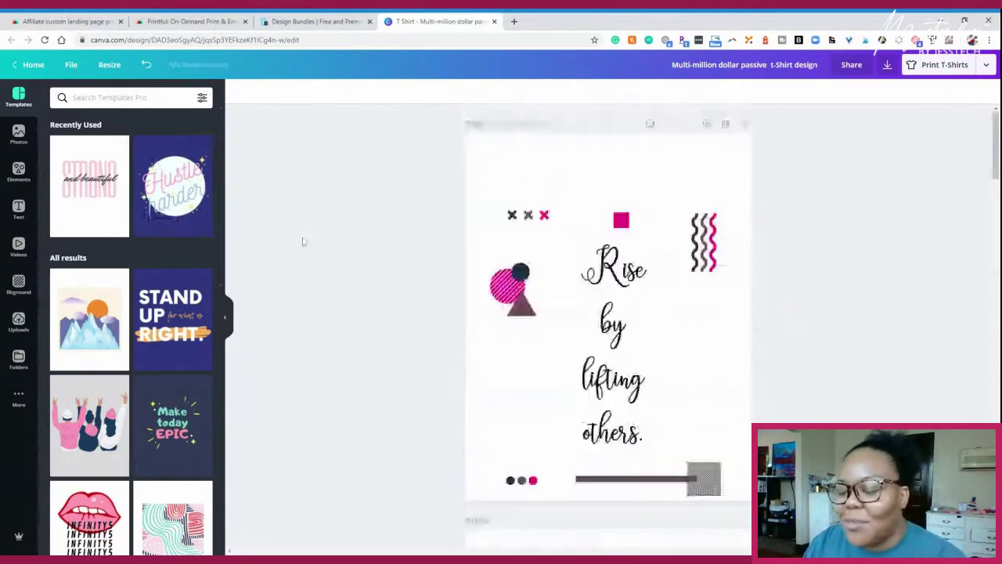
scroll(479, 271, "down", 7)
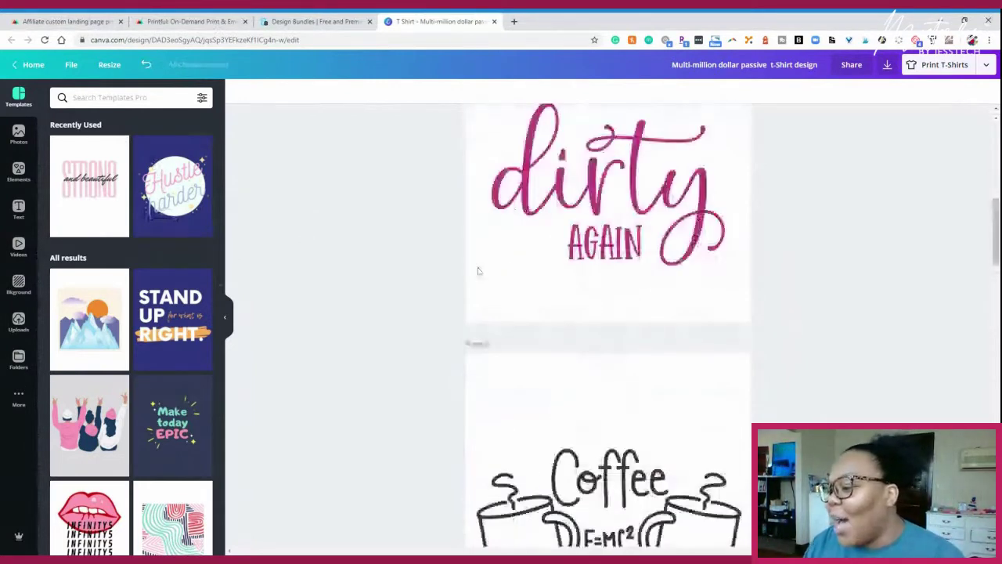
scroll(434, 269, "down", 7)
scroll(434, 269, "down", 4)
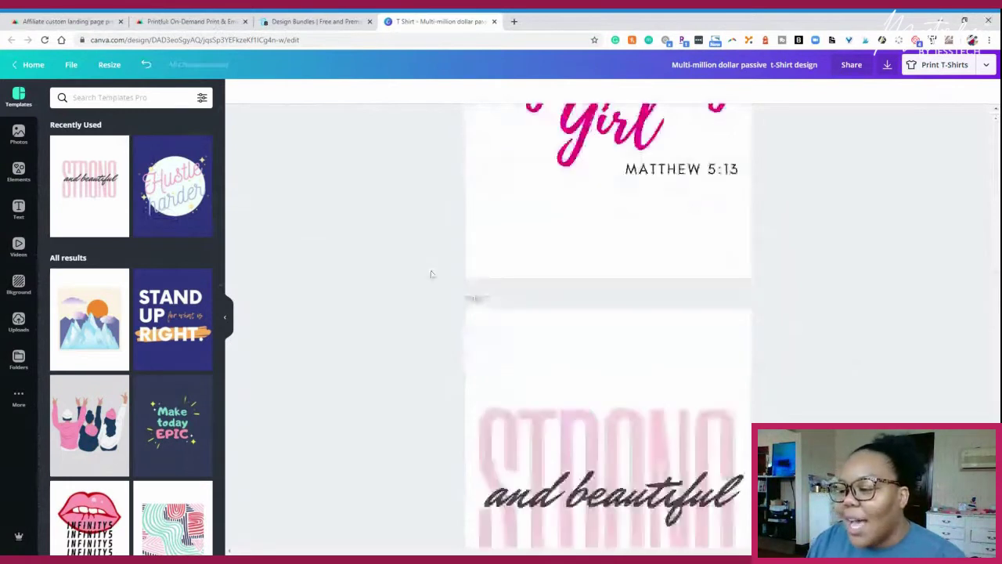
scroll(430, 274, "down", 3)
scroll(656, 319, "up", 5)
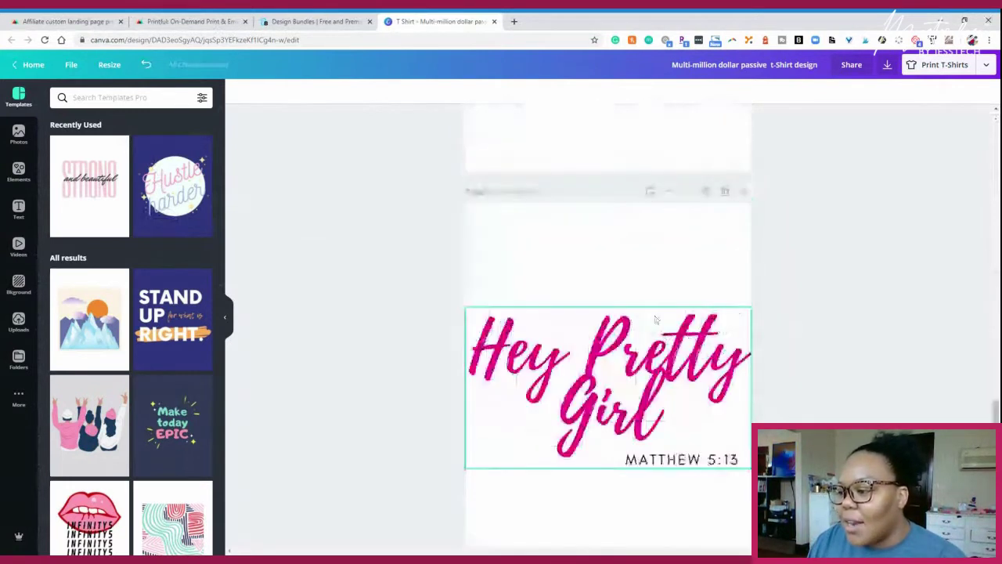
left_click(656, 319)
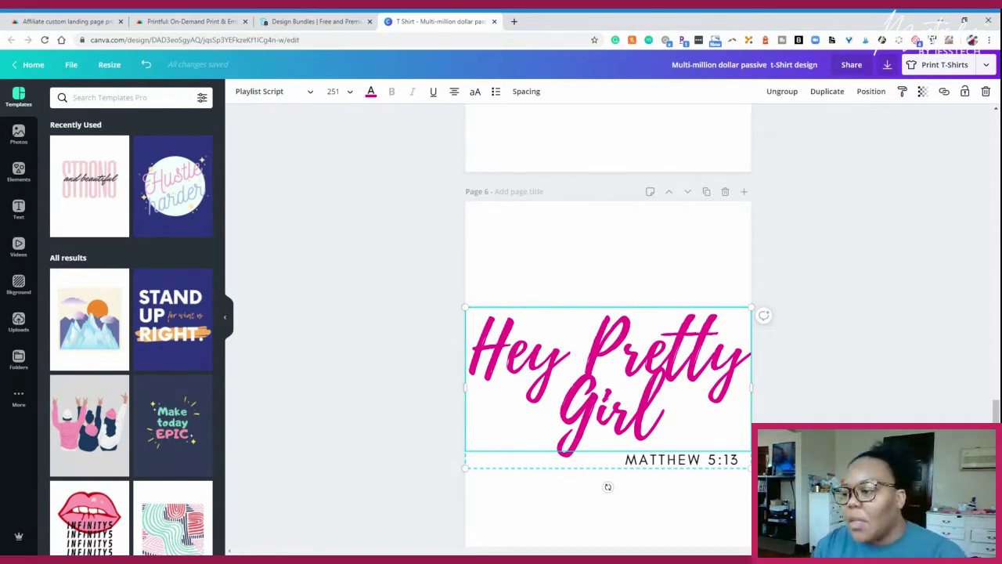
scroll(310, 326, "up", 1)
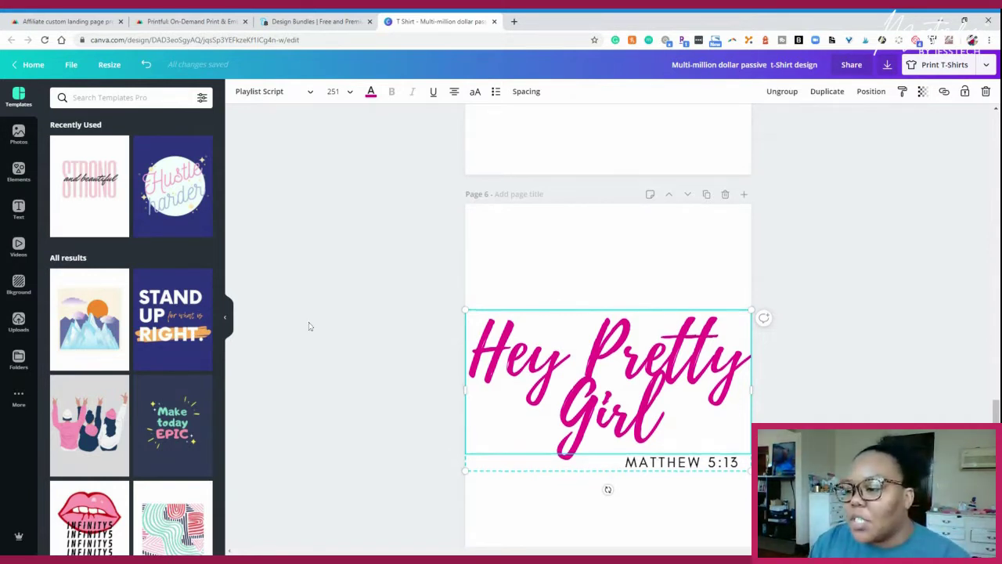
scroll(331, 340, "up", 15)
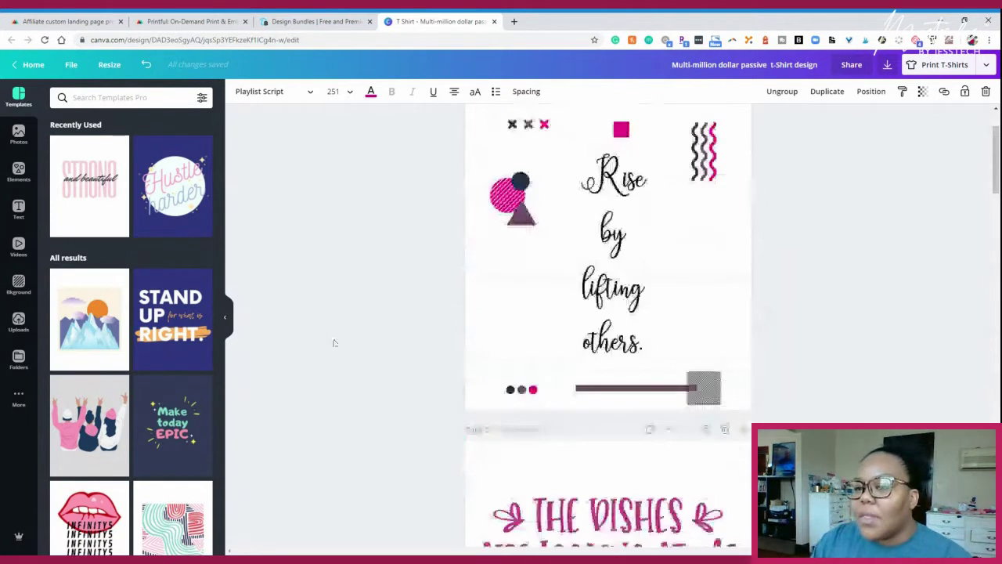
scroll(337, 352, "up", 1)
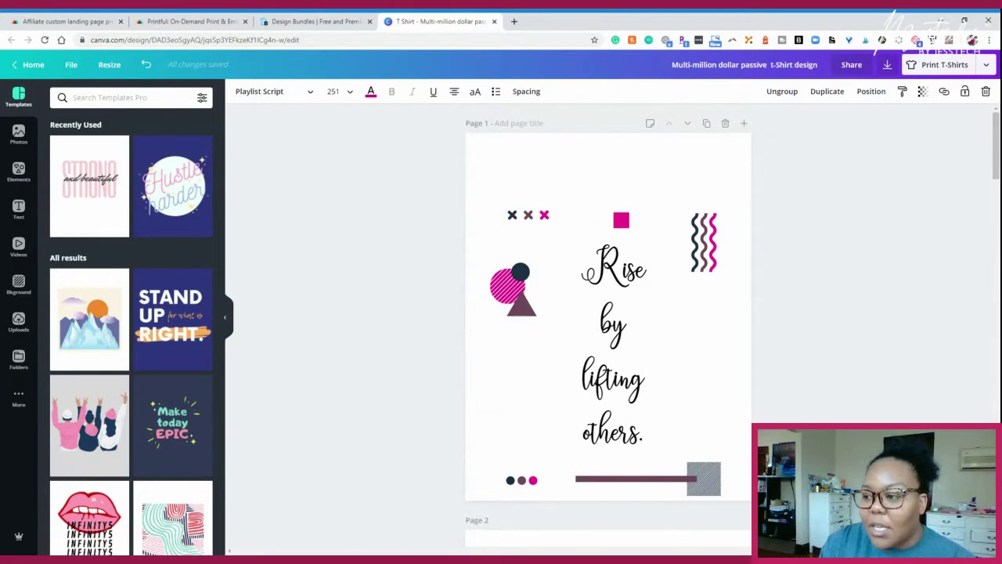
scroll(436, 353, "down", 10)
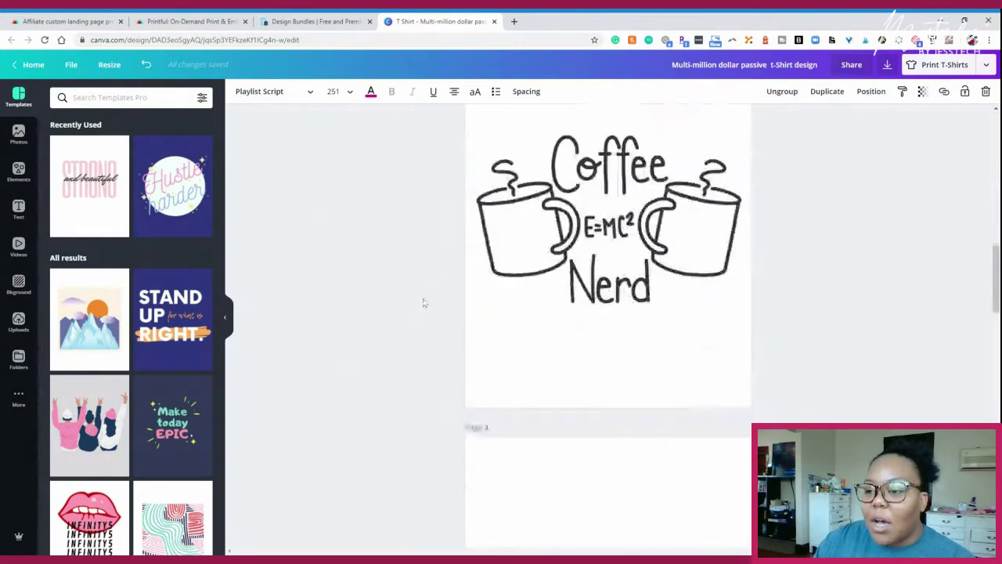
scroll(425, 304, "down", 4)
scroll(428, 303, "down", 2)
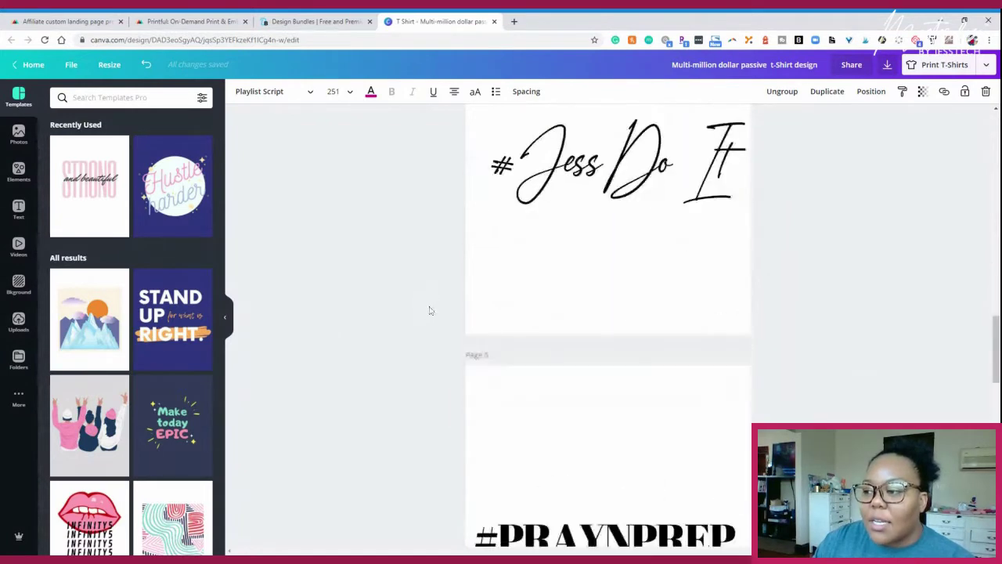
scroll(428, 306, "down", 1)
scroll(427, 309, "down", 2)
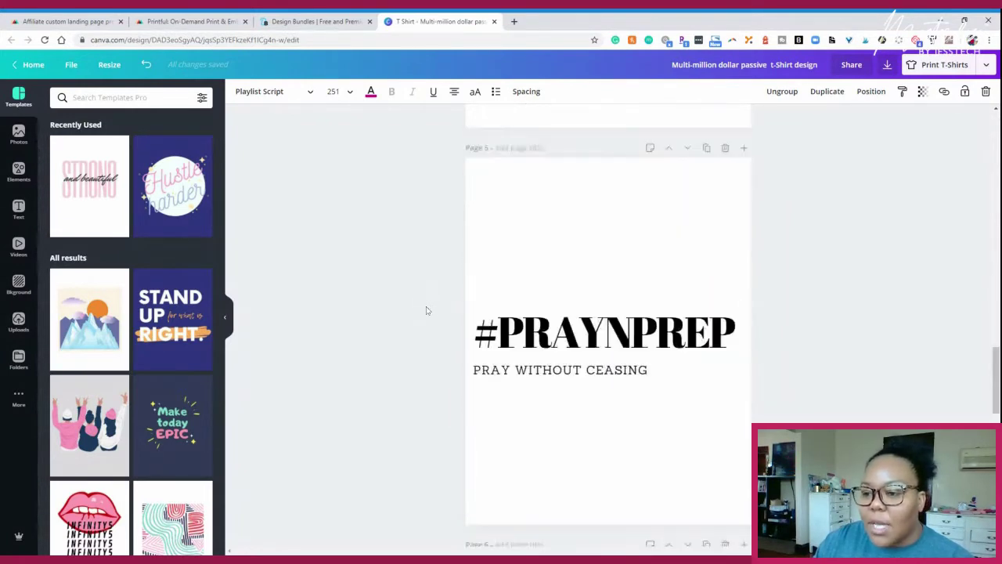
scroll(421, 290, "down", 4)
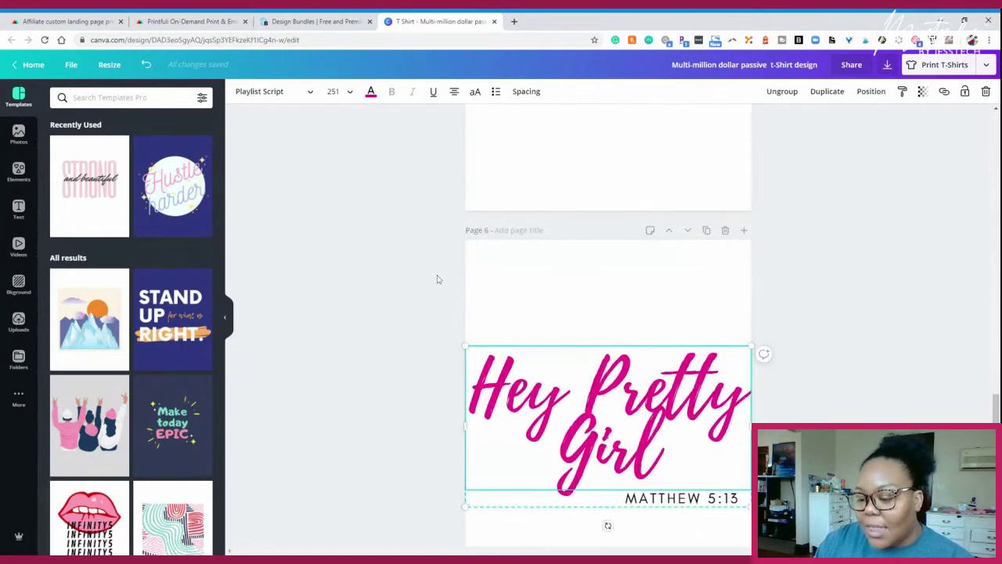
- Delete the first page, which holds the "Rise by lifting others" design
scroll(415, 277, "up", 10)
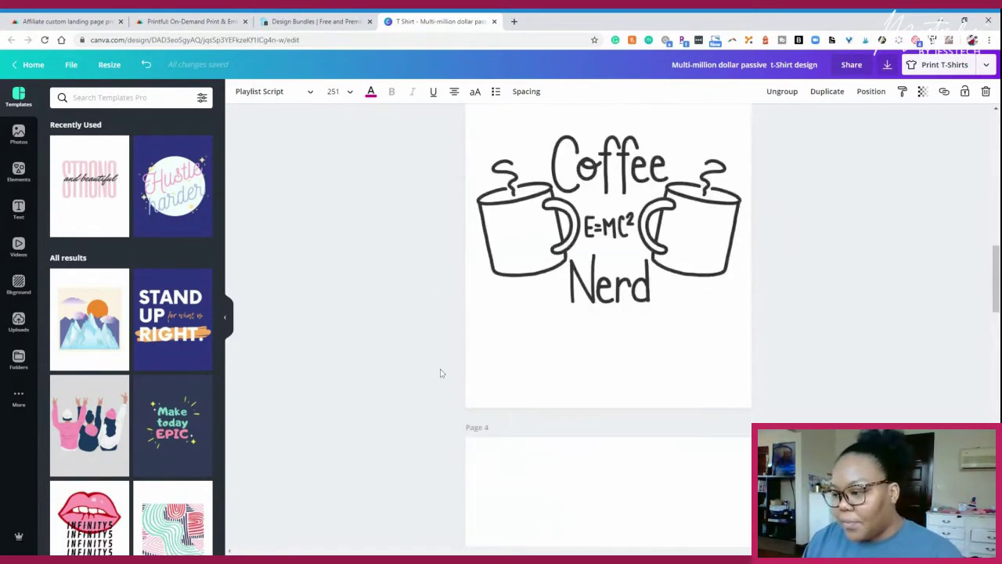
scroll(441, 373, "up", 8)
left_click(467, 228)
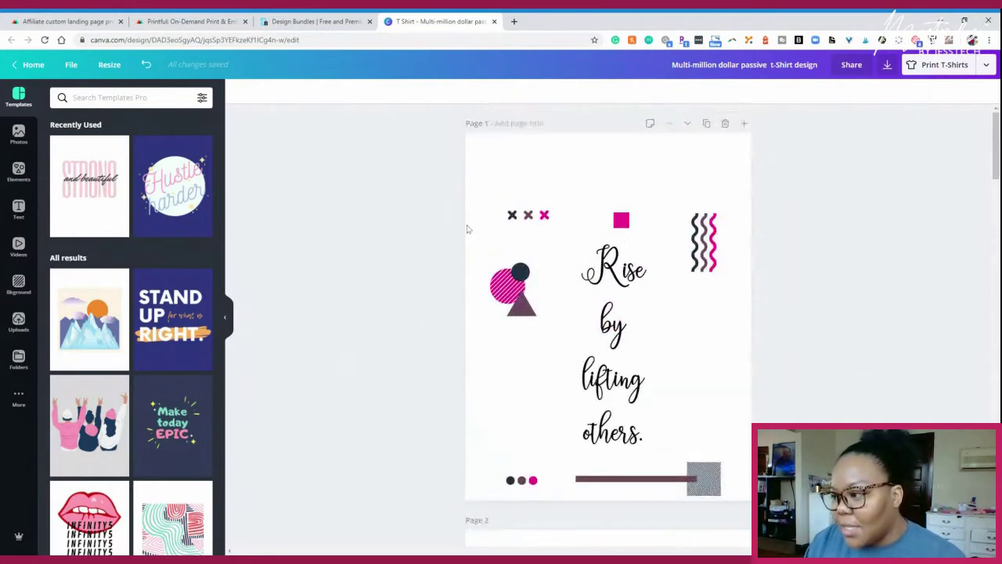
left_click(724, 126)
- Delete the last page, which holds the "Strong and beautiful" design
scroll(363, 242, "down", 12)
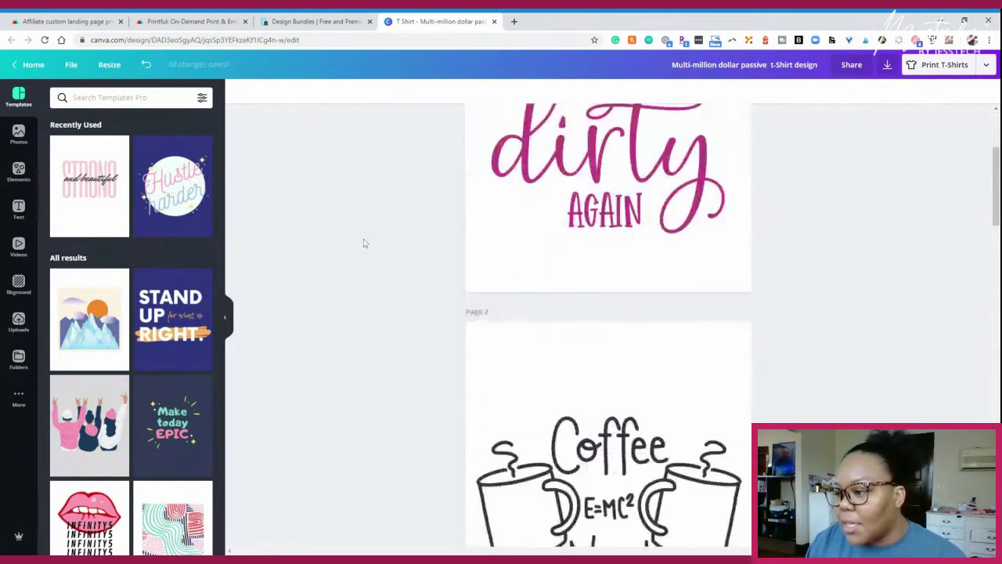
scroll(395, 265, "down", 12)
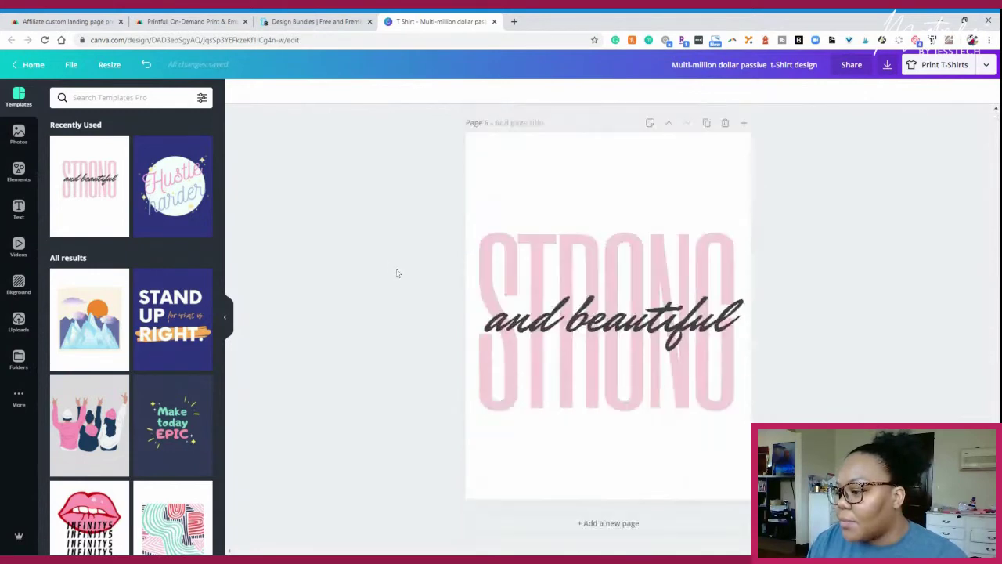
scroll(755, 219, "up", 2)
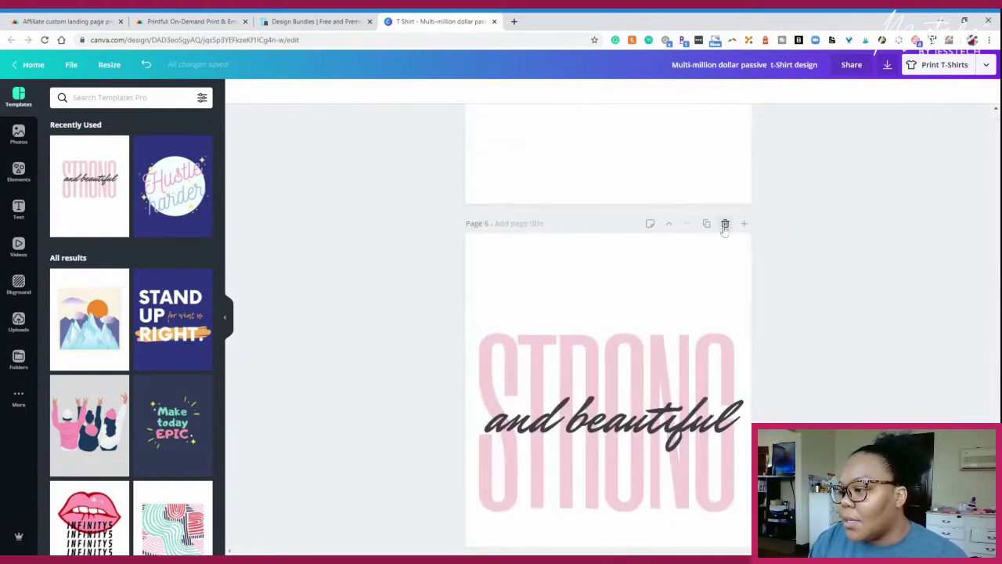
left_click(724, 224)
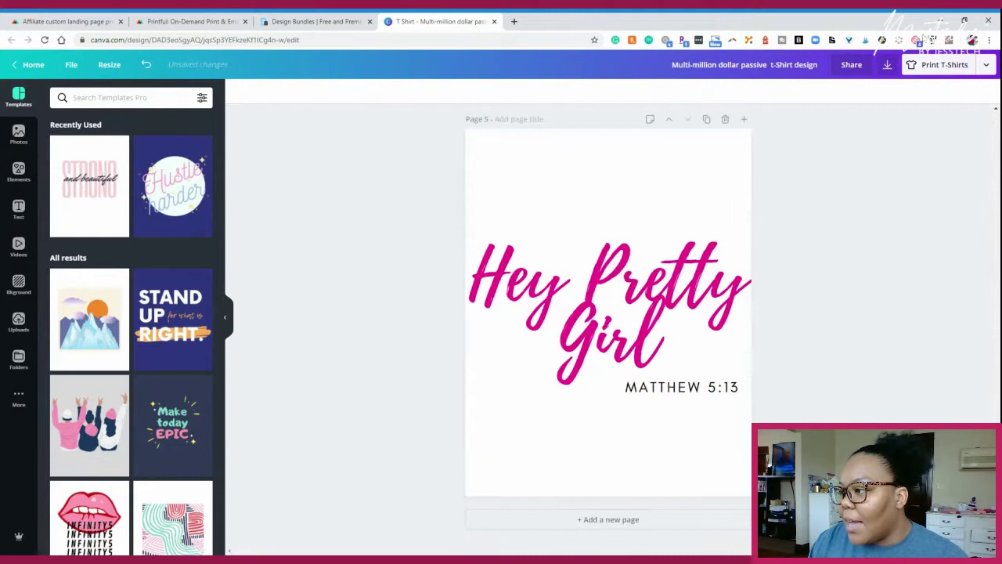
- Download all pages as PNG with a transparent background, dismiss the publishing notice and open the downloaded zip file
left_click(887, 65)
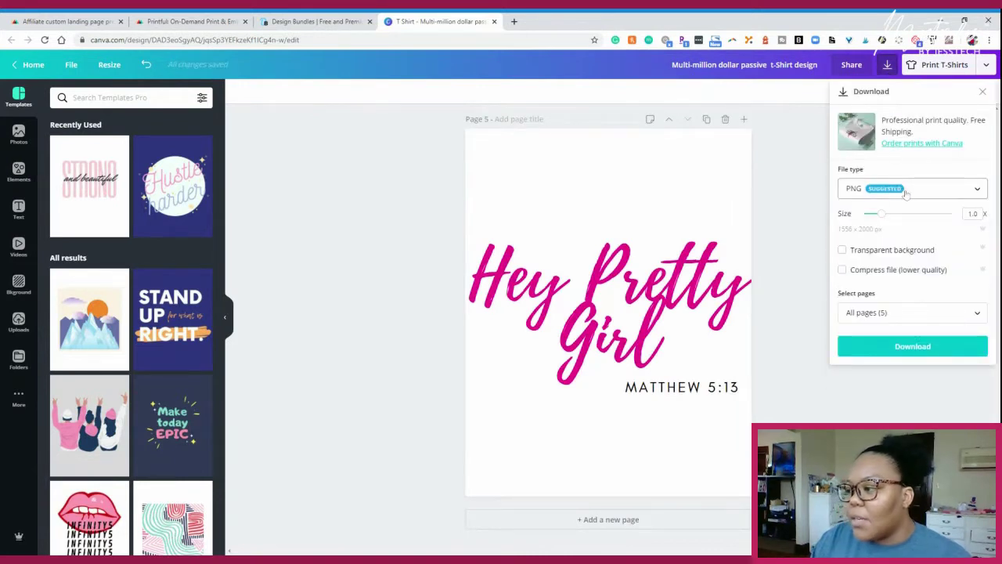
left_click(843, 250)
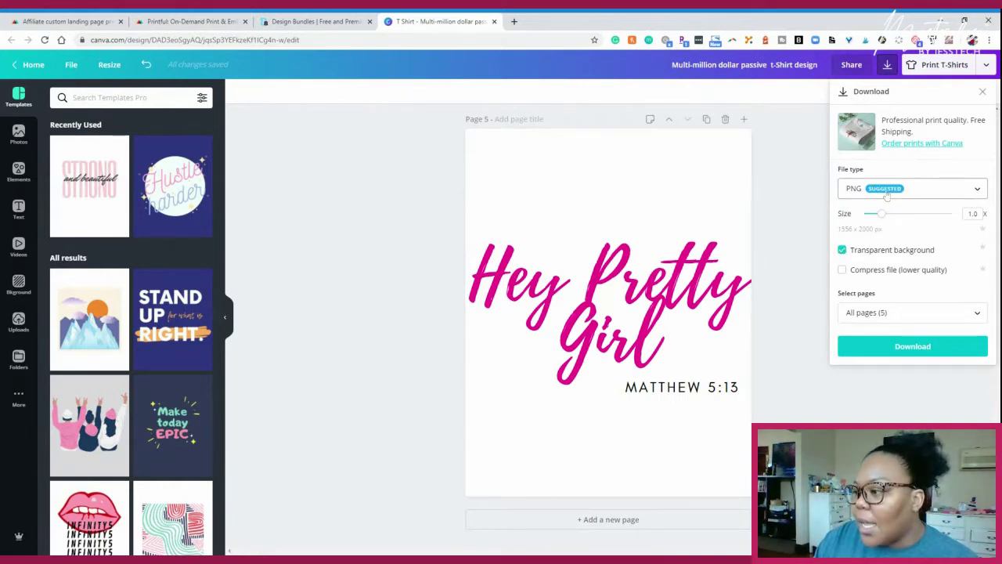
left_click(930, 346)
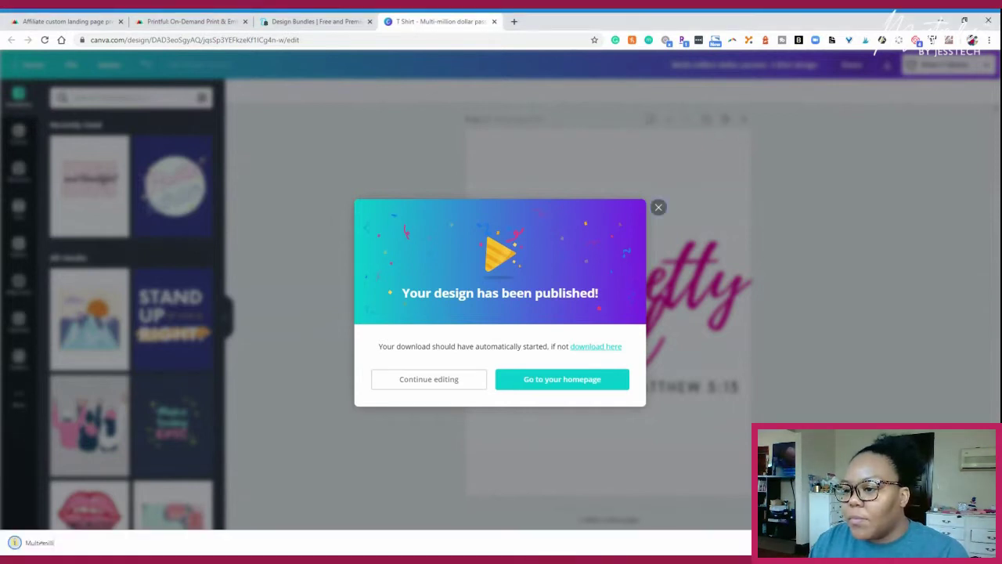
left_click(658, 195)
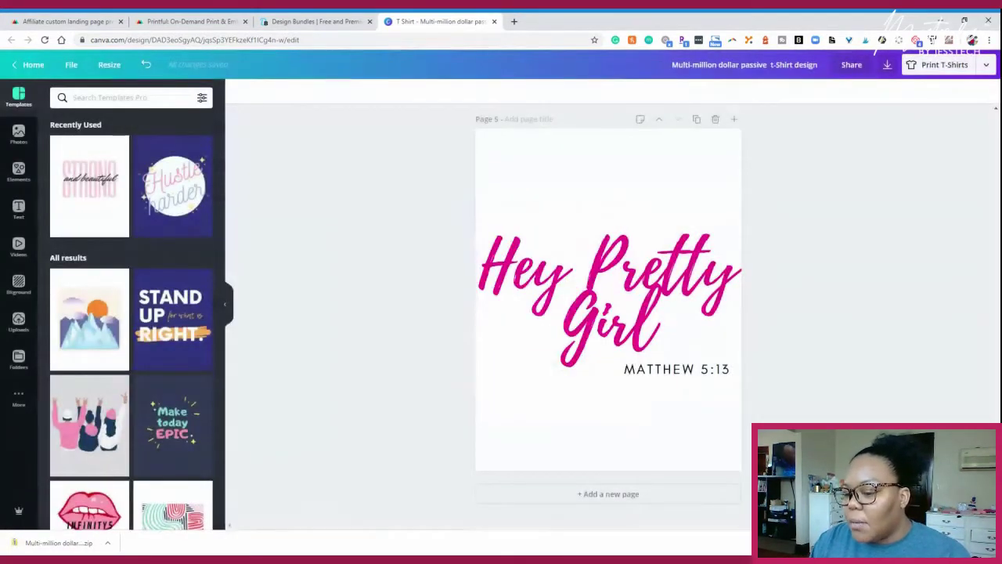
left_click(53, 543)
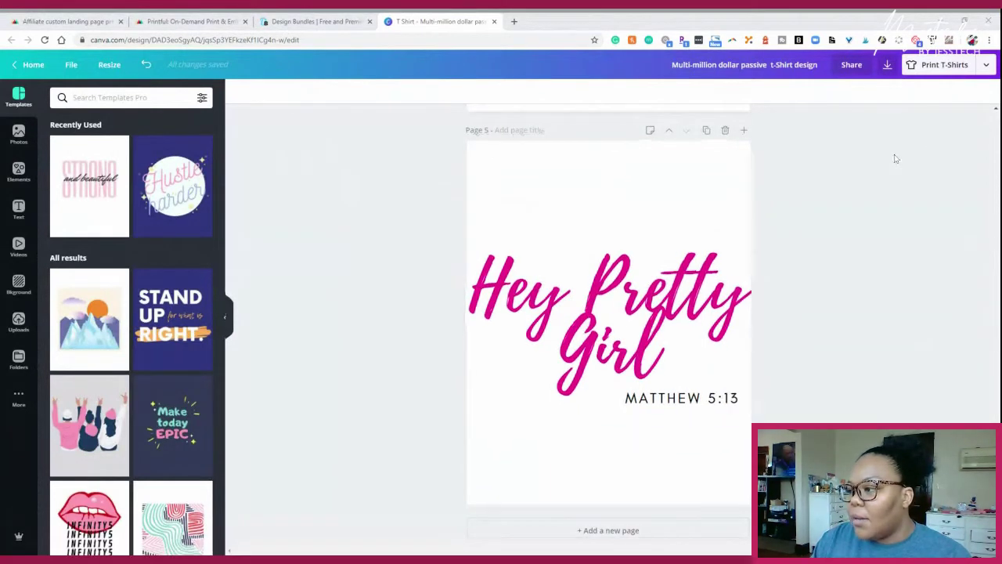
left_click(900, 168)
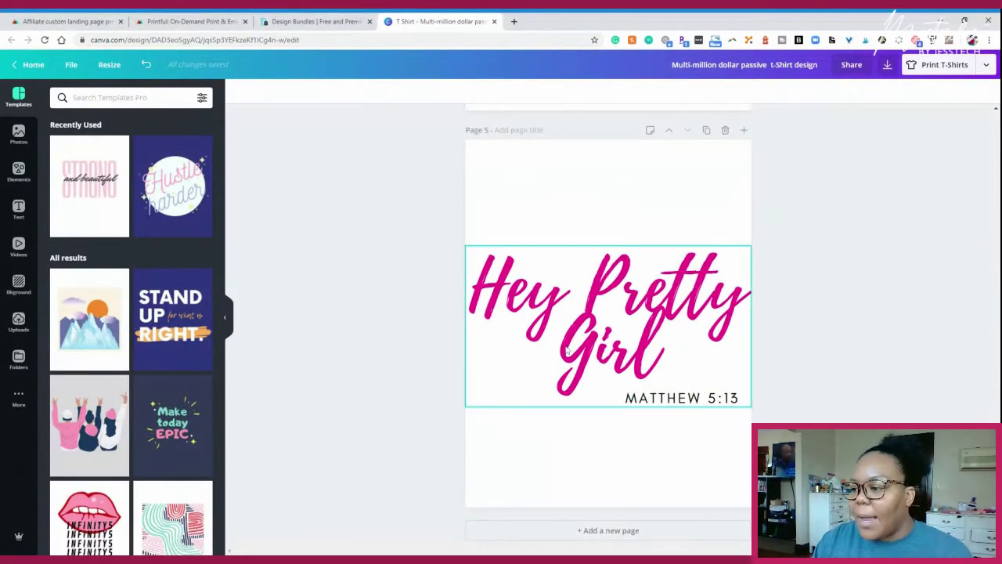
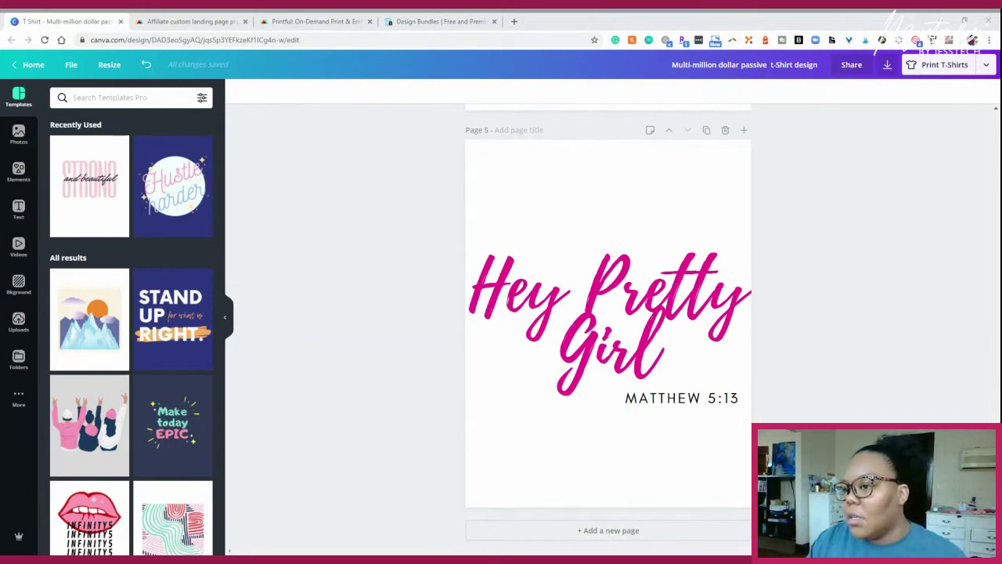
- Switch to the Printful affiliate landing page and read the "How does it work?" section
left_click(511, 166)
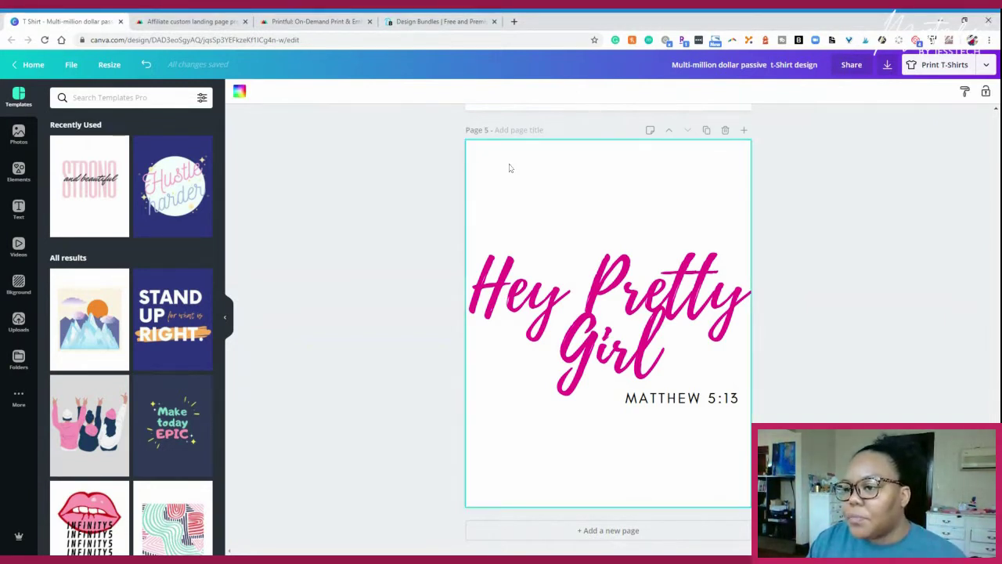
left_click(162, 22)
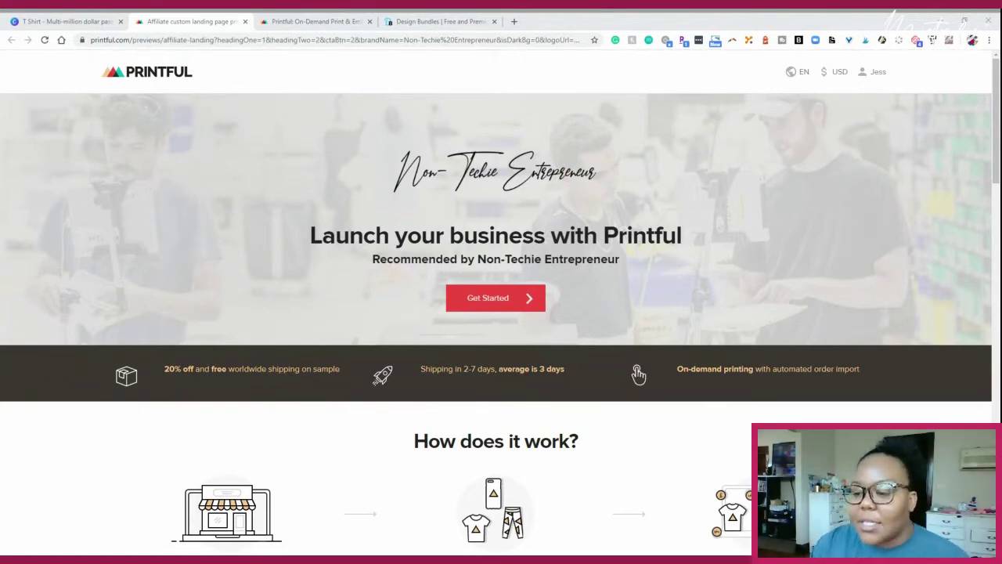
scroll(264, 293, "down", 2)
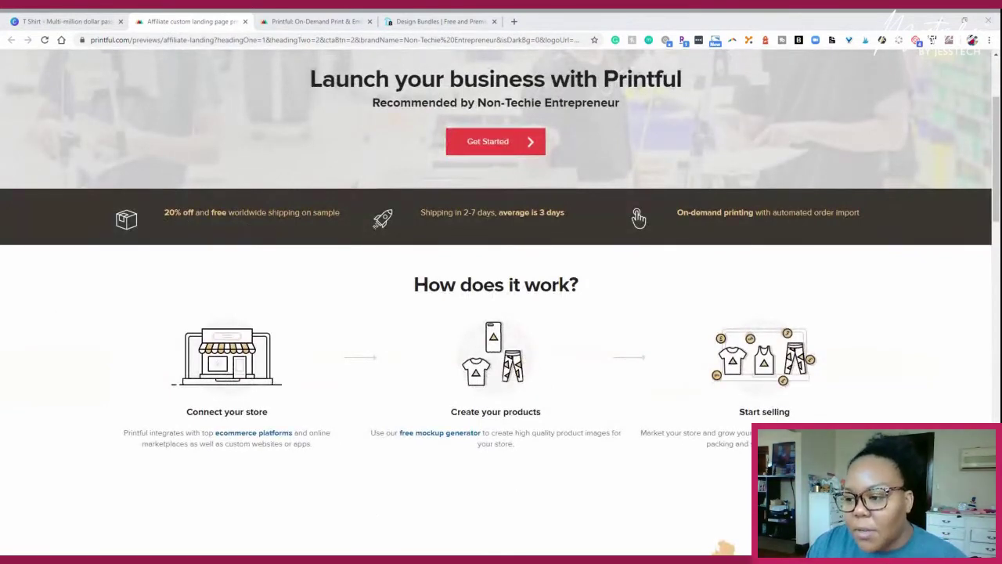
scroll(510, 246, "down", 1)
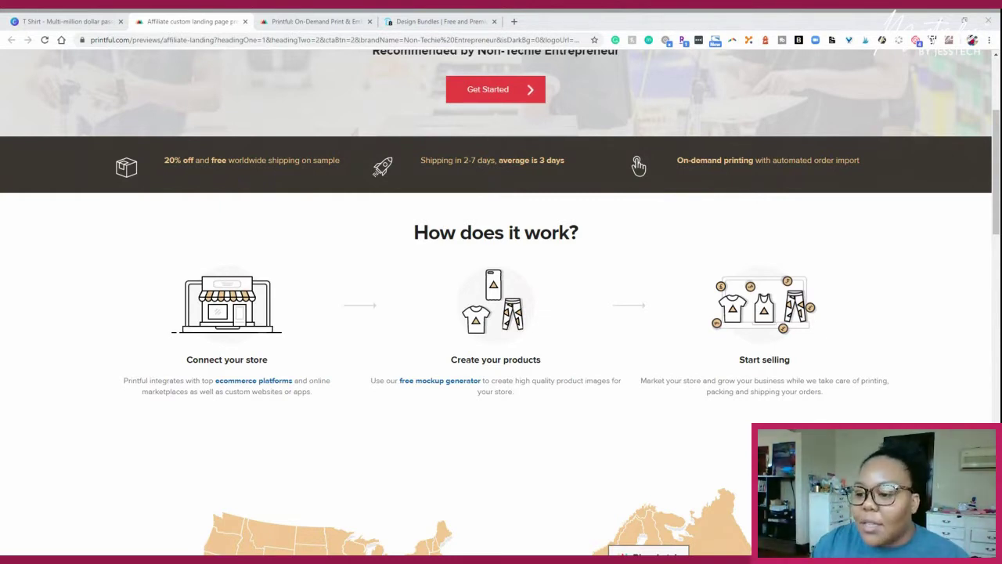
- Examine the fulfilment map, the product profit table and the platform integrations on the Printful affiliate landing page
scroll(395, 226, "down", 1)
scroll(395, 226, "down", 2)
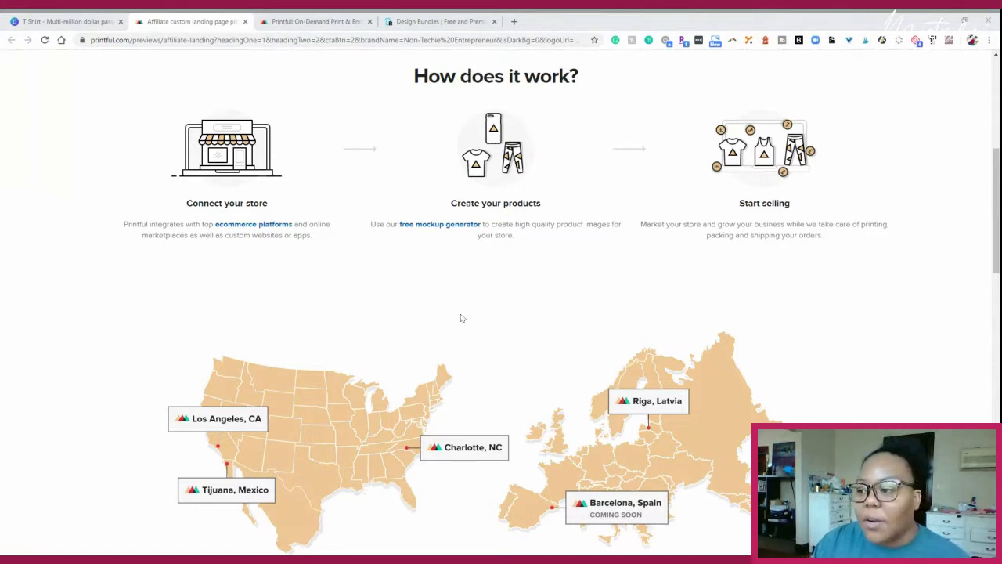
scroll(461, 317, "down", 1)
scroll(461, 318, "down", 5)
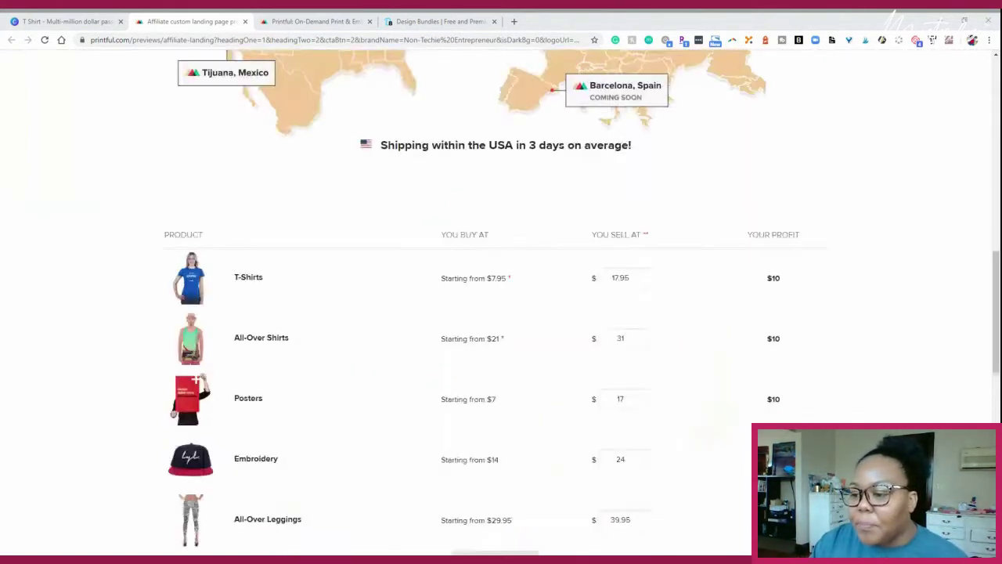
scroll(404, 285, "down", 1)
scroll(407, 287, "down", 1)
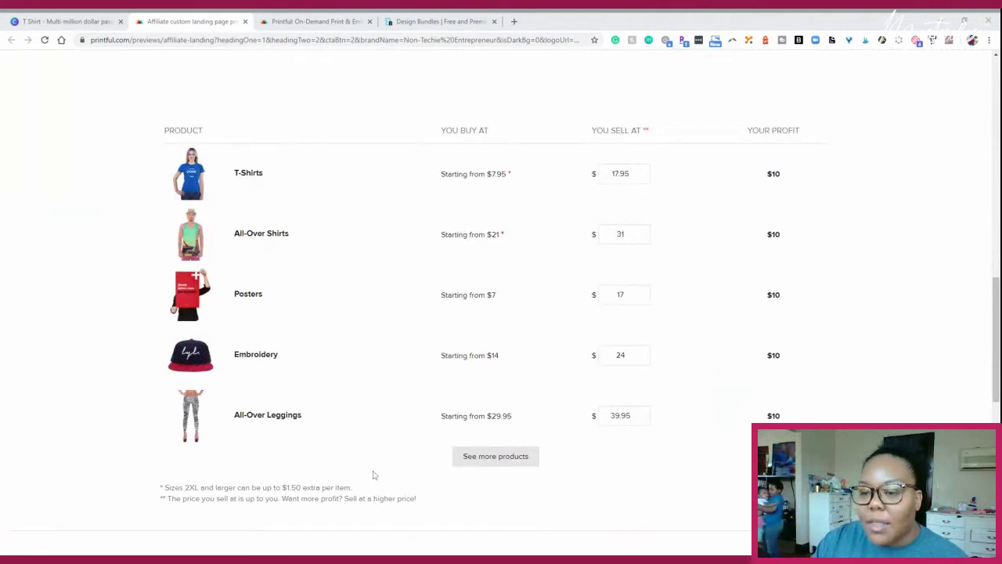
scroll(335, 423, "down", 4)
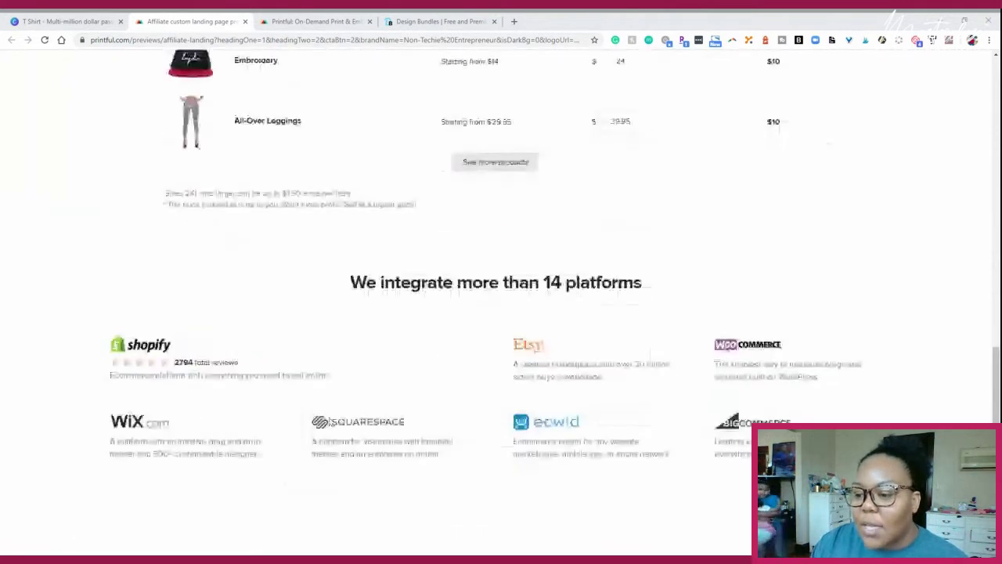
scroll(328, 419, "down", 2)
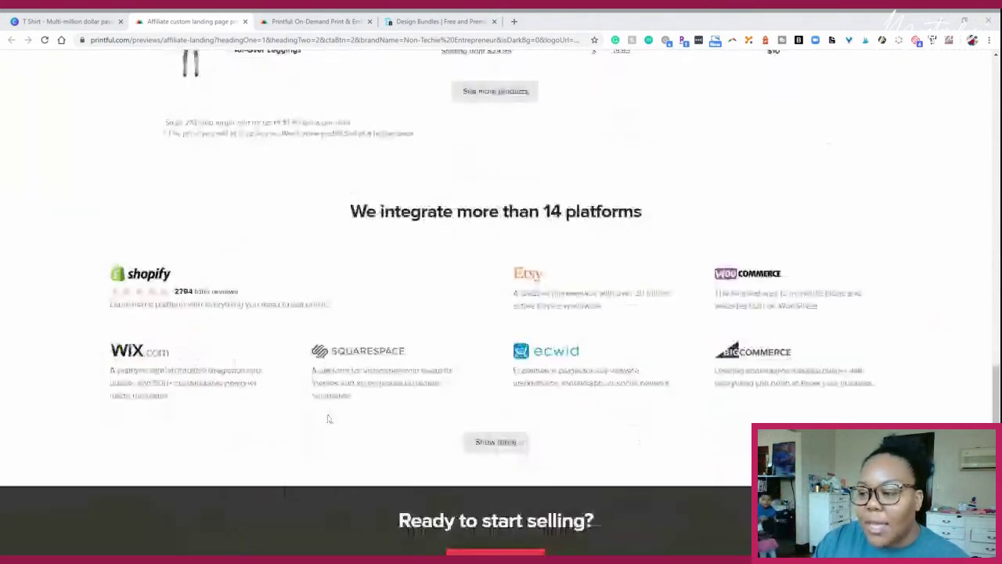
scroll(323, 413, "up", 20)
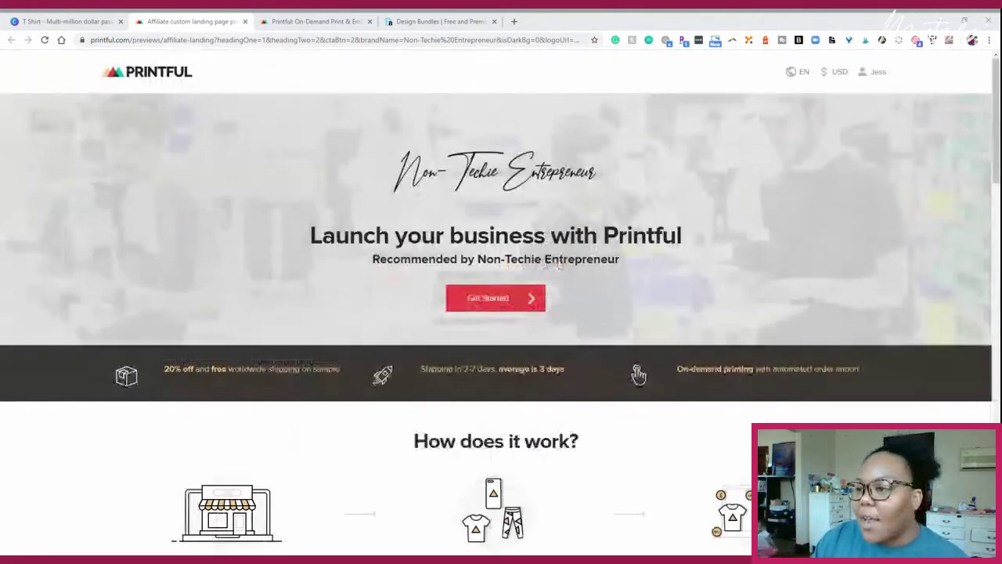
- Show the product catalog on the main Printful site and return to the affiliate landing page
left_click(328, 22)
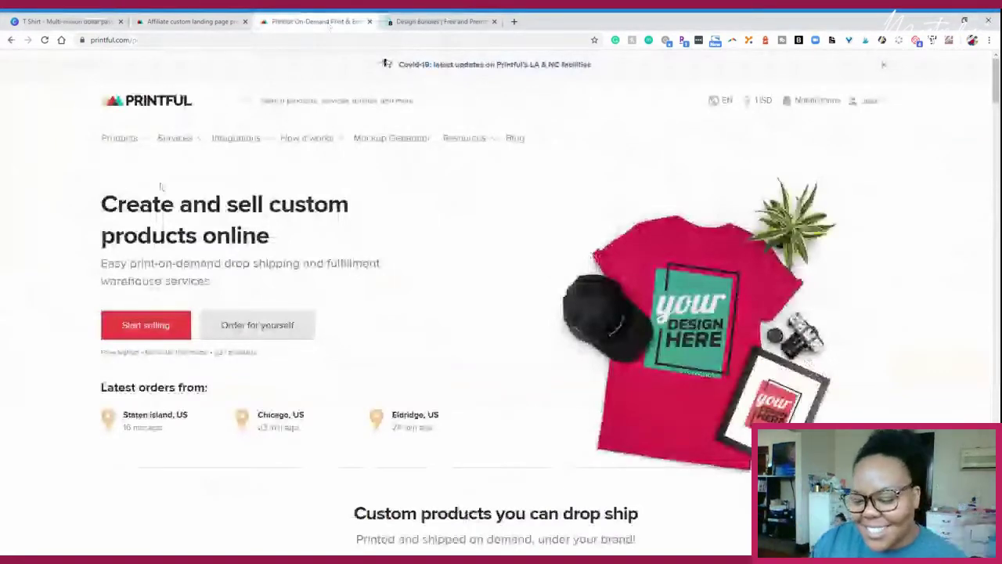
left_click(124, 143)
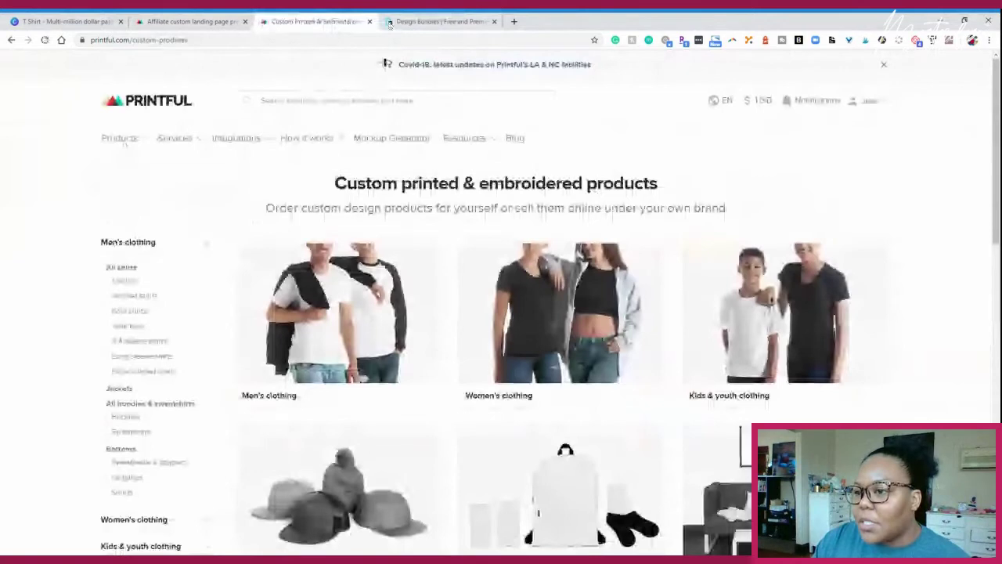
left_click(168, 29)
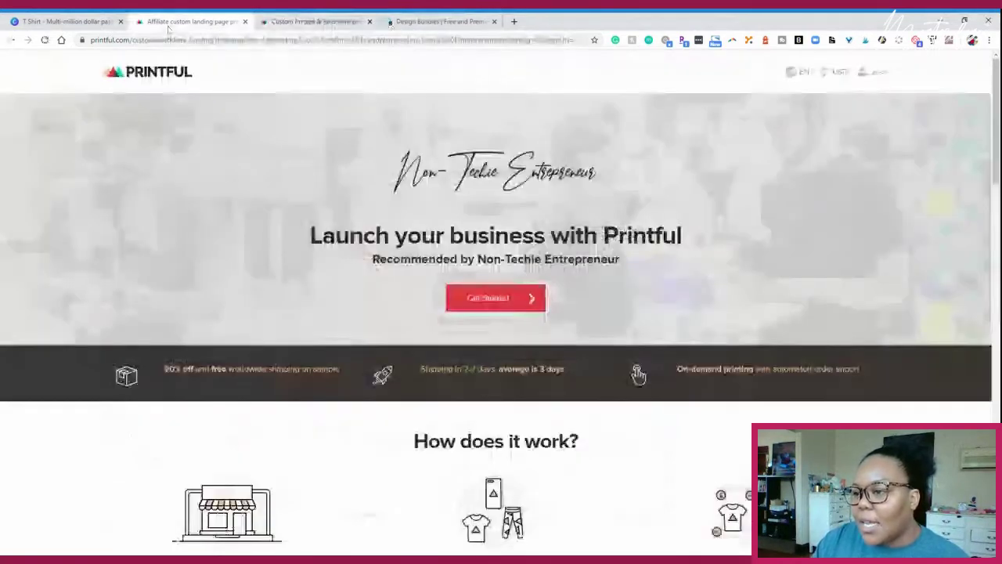
- Switch to the Printful dashboard and examine its shortcuts, guides, affiliate summary and trending products
left_click(301, 24)
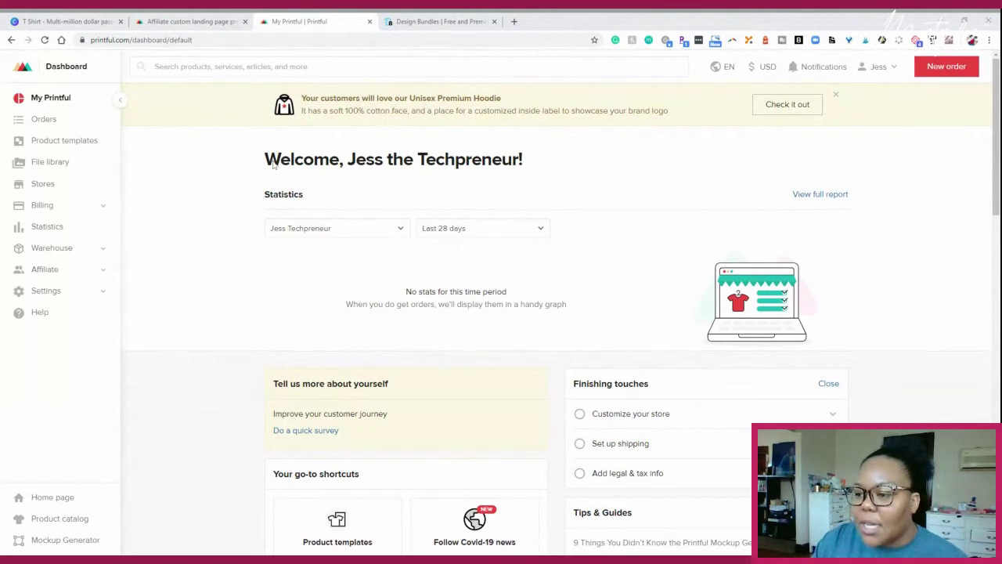
scroll(494, 230, "down", 1)
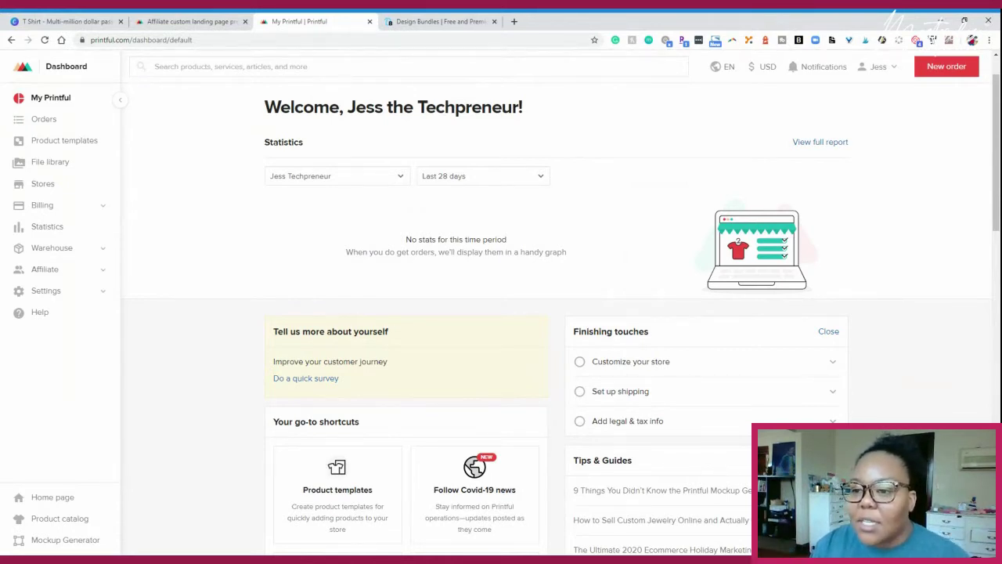
scroll(219, 213, "down", 1)
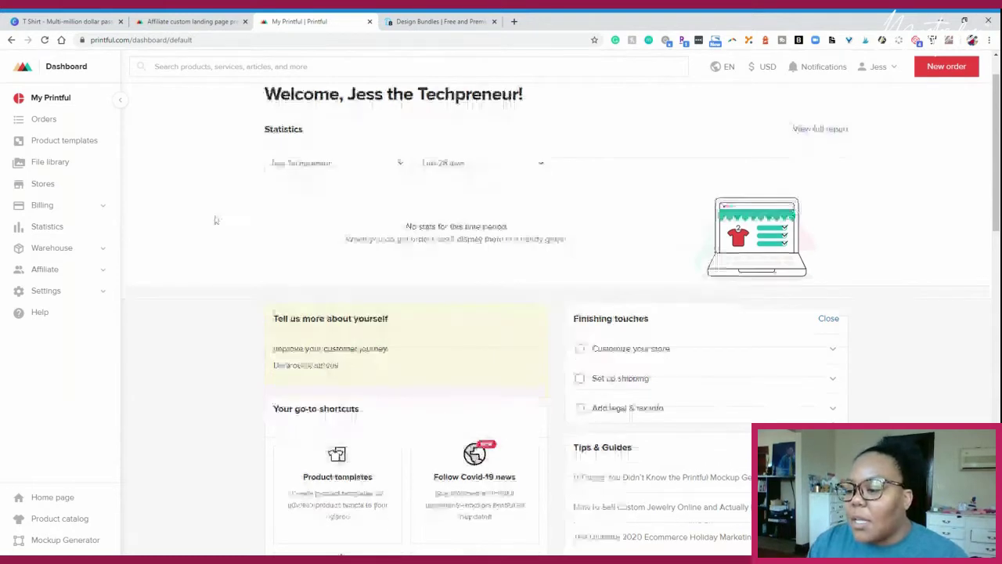
scroll(217, 235, "down", 5)
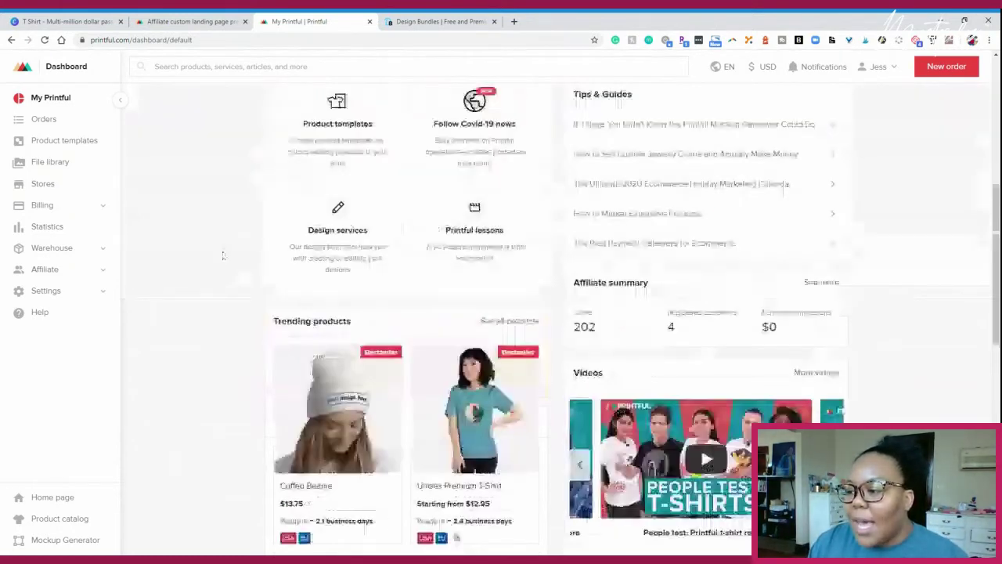
scroll(319, 342, "up", 3)
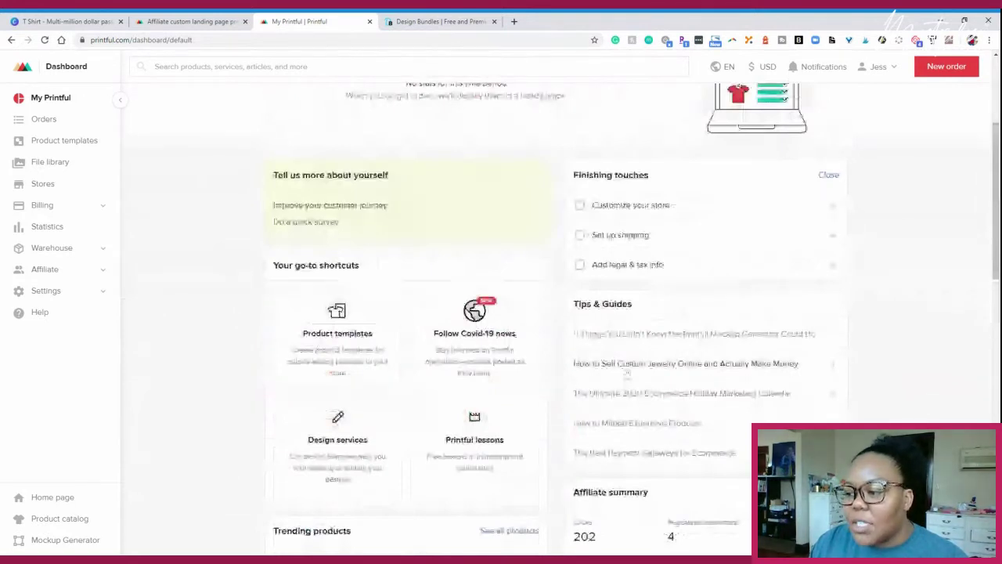
scroll(415, 396, "down", 2)
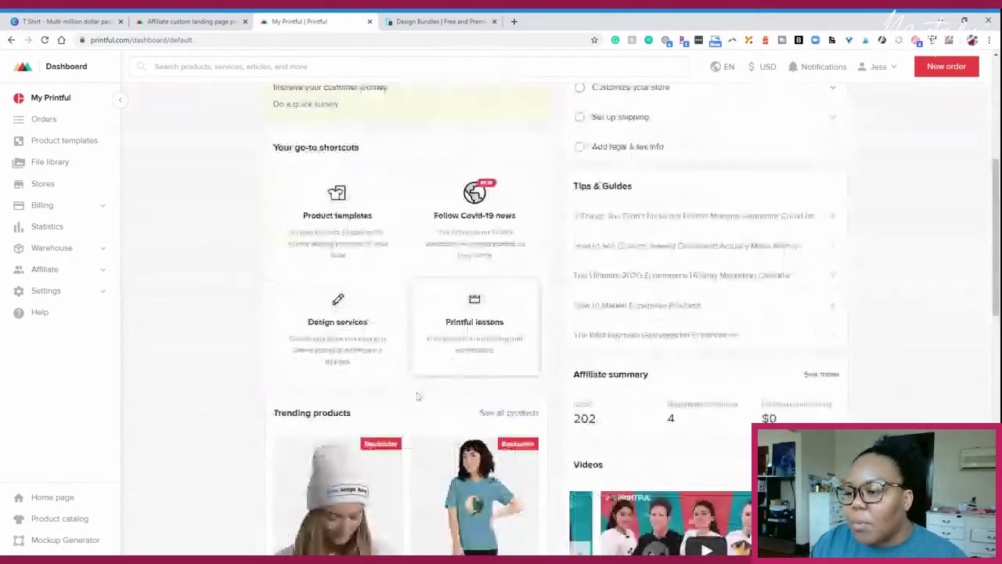
scroll(416, 396, "down", 8)
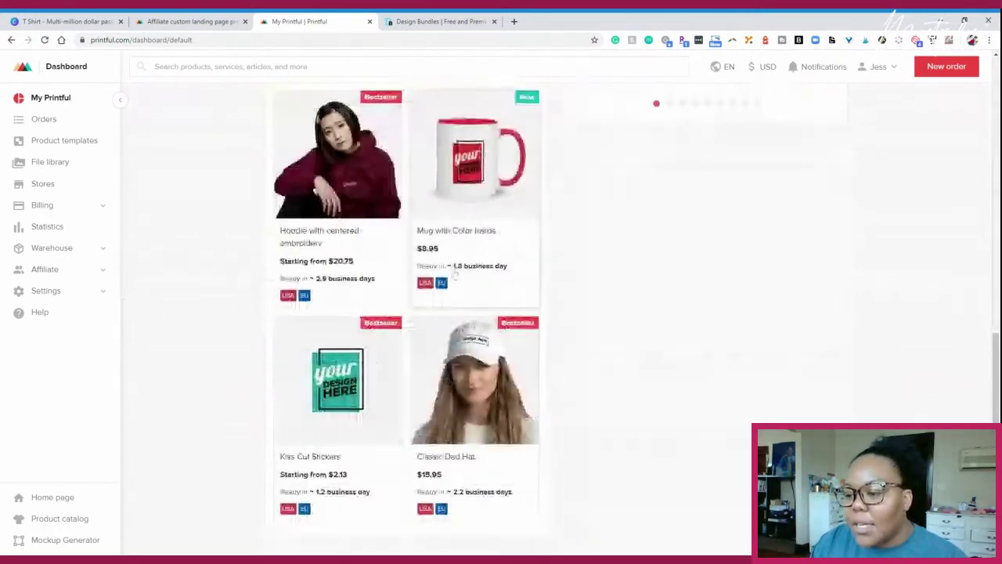
scroll(452, 276, "down", 2)
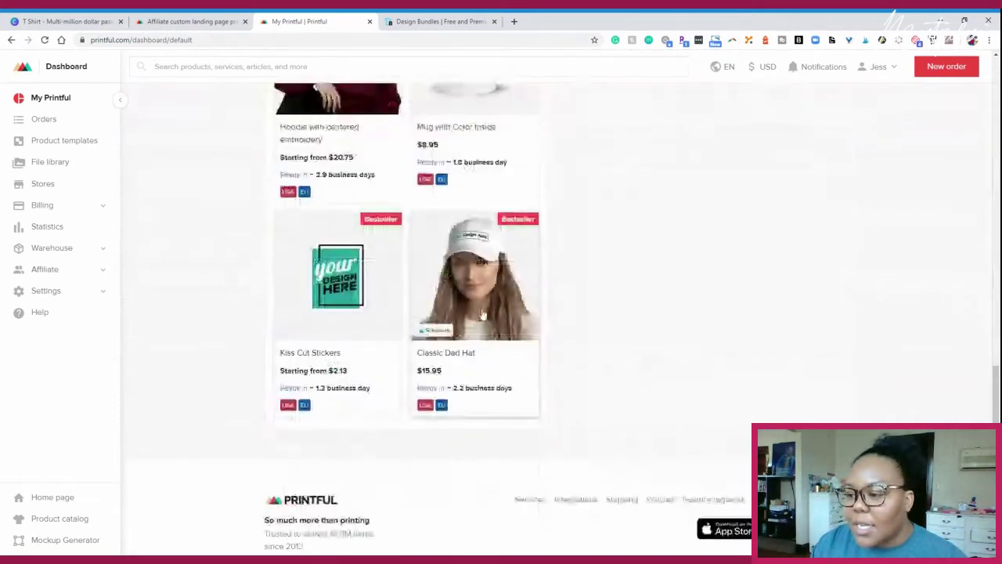
scroll(477, 280, "down", 1)
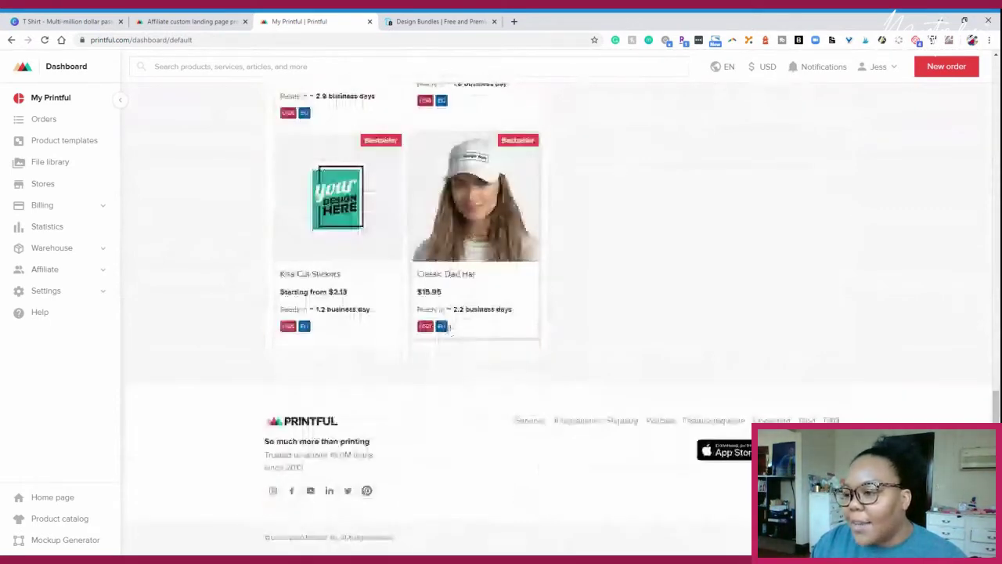
scroll(364, 341, "up", 10)
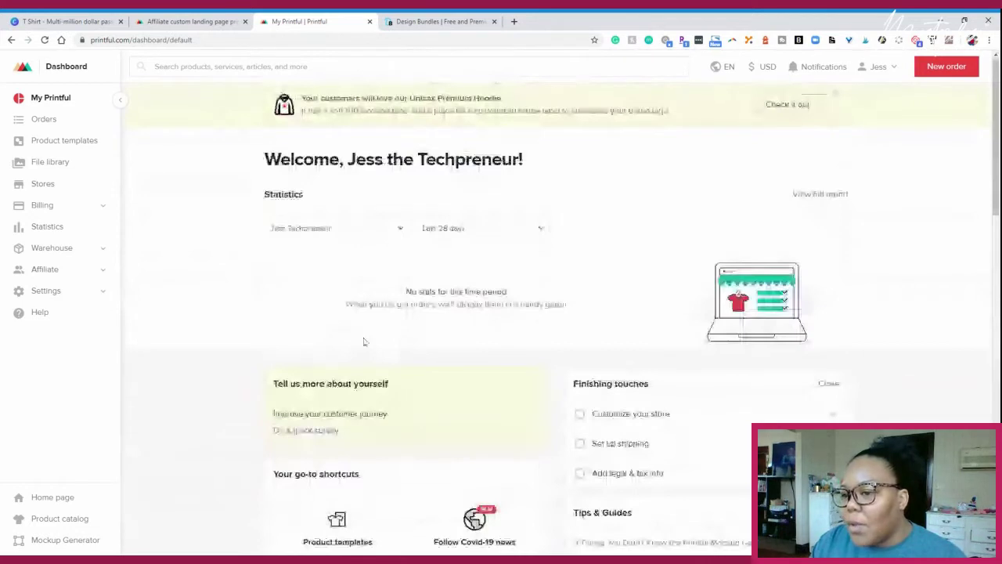
scroll(201, 254, "down", 6)
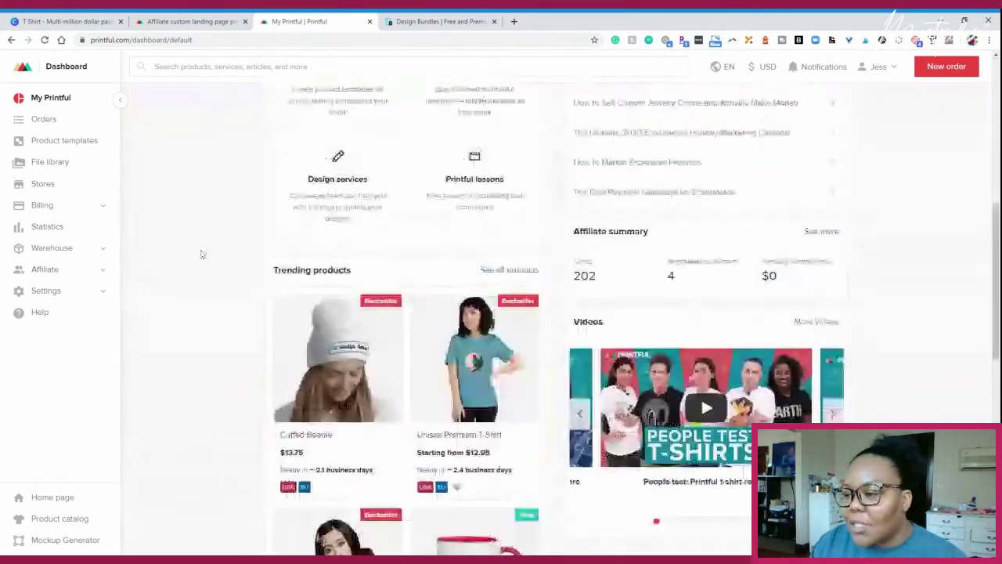
scroll(201, 253, "down", 5)
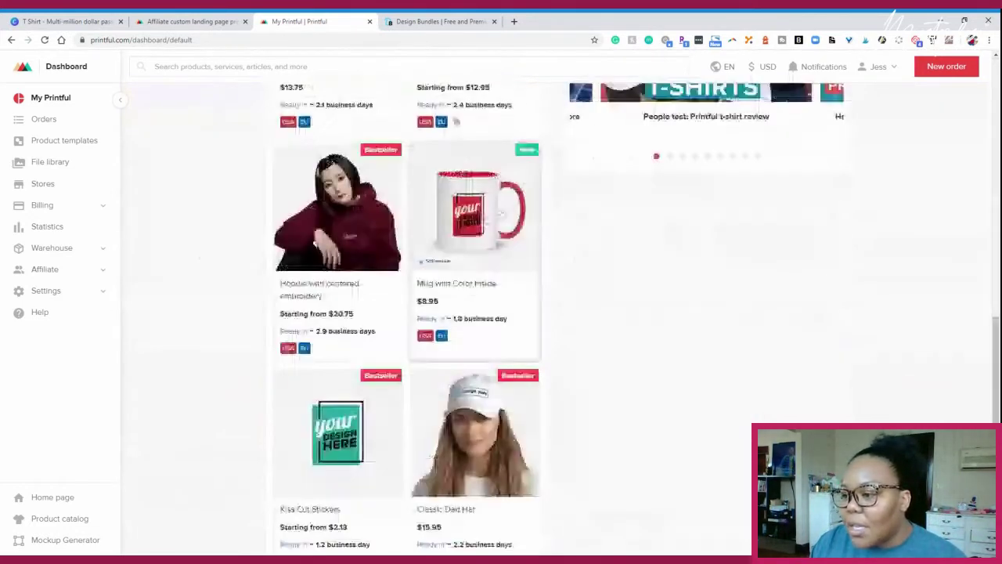
- Look through the custom engraved jewelry products and go back to the full product catalog
left_click(501, 213)
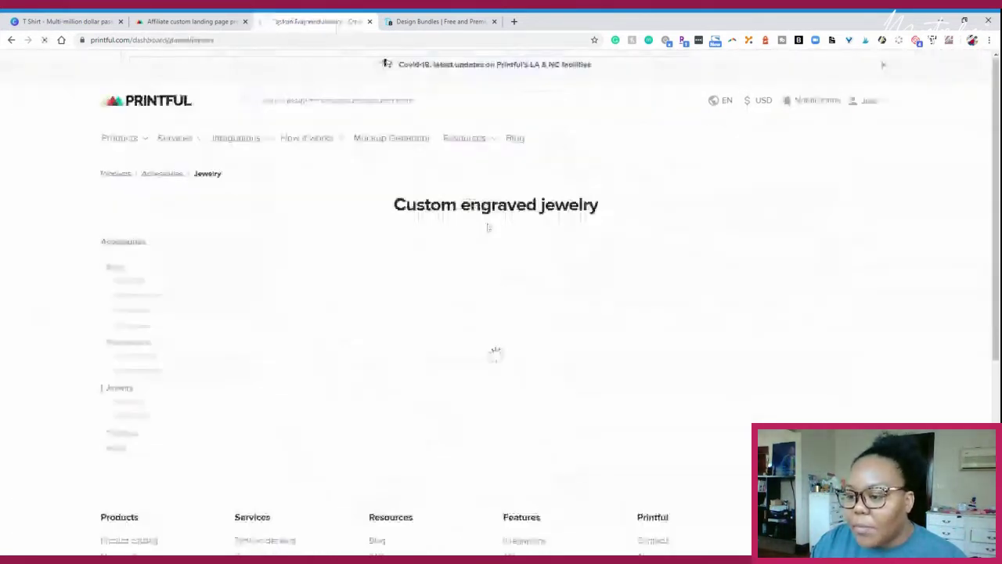
scroll(342, 221, "down", 5)
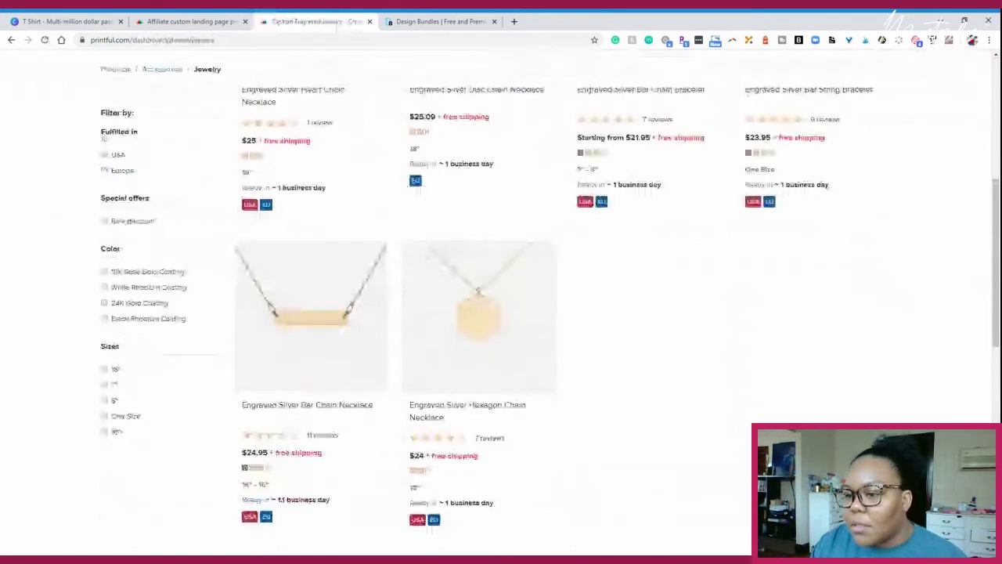
left_click(115, 69)
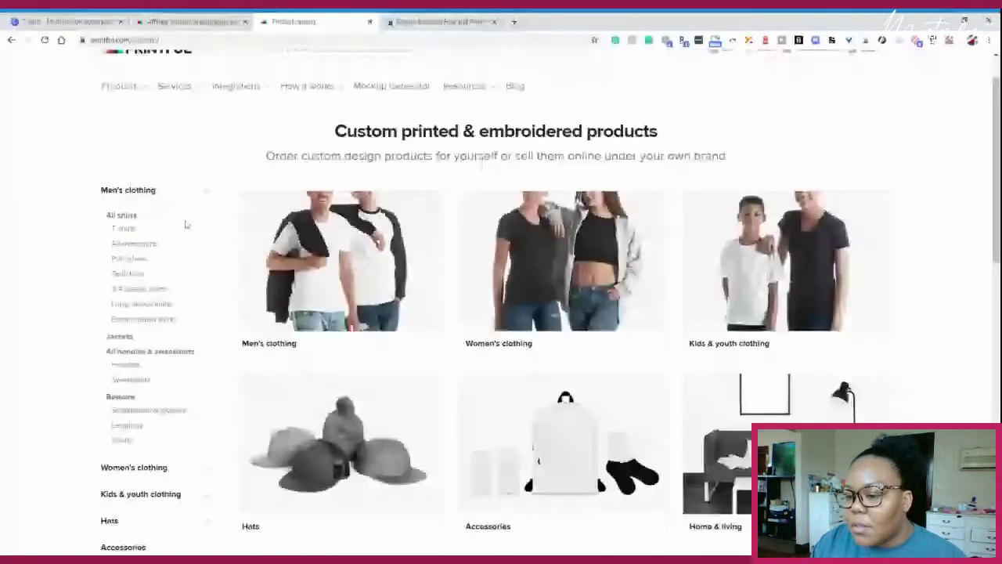
- Open the Coffee mugs category under Home & living and compare the available mug models
scroll(161, 264, "down", 1)
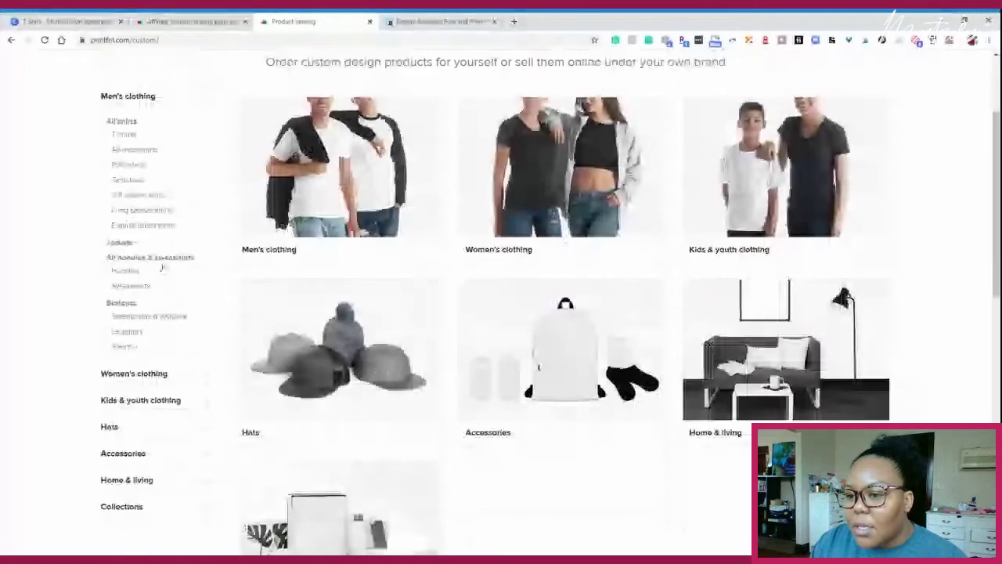
scroll(162, 268, "down", 1)
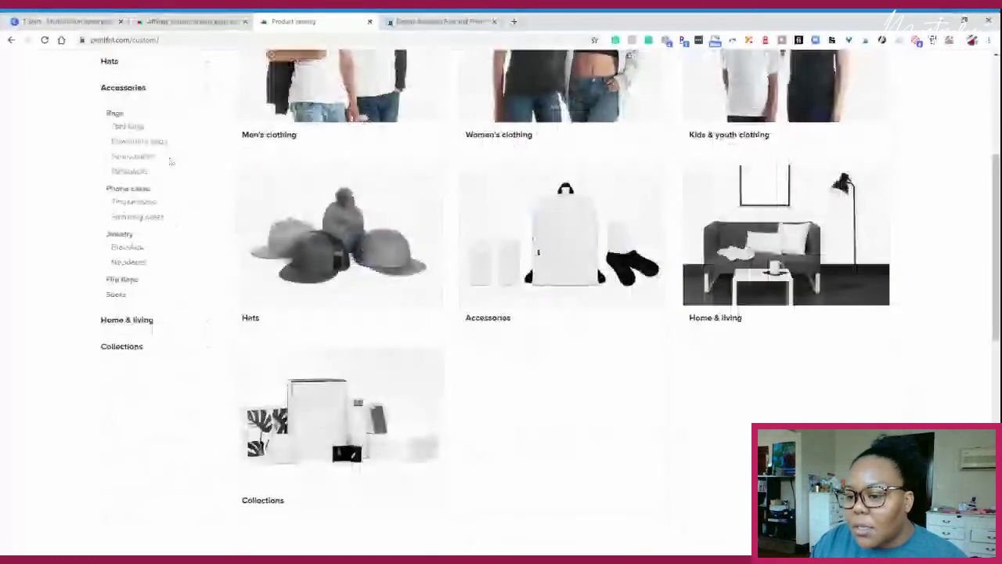
left_click(126, 320)
left_click(128, 139)
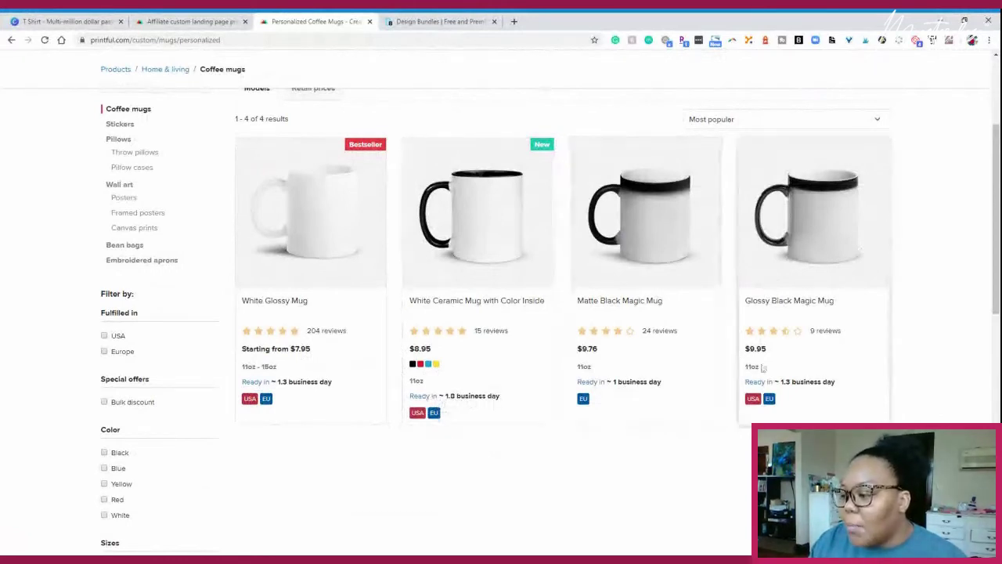
mouse_move(772, 399)
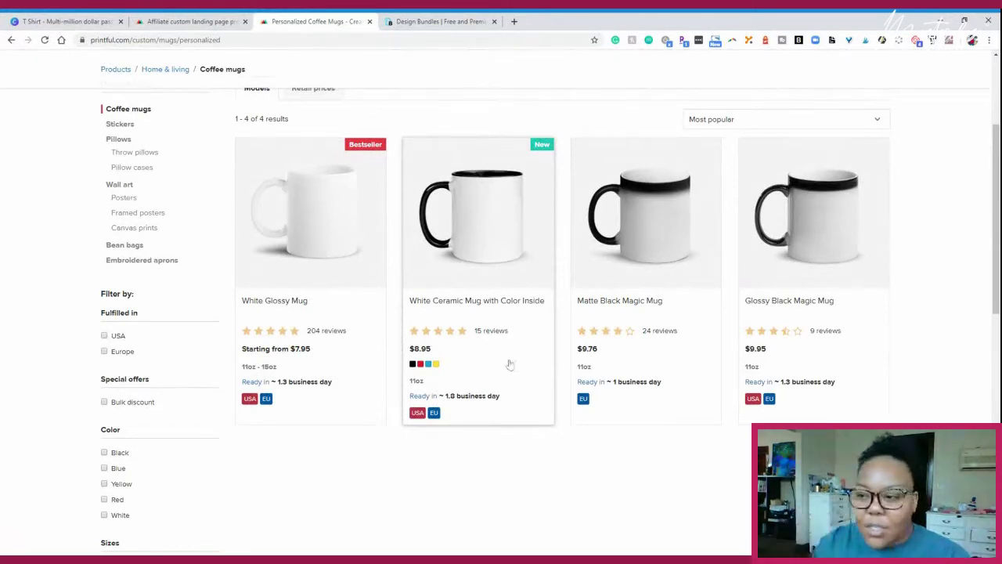
- Open the White Ceramic Mug with Color Inside and look through its product photos
left_click(480, 238)
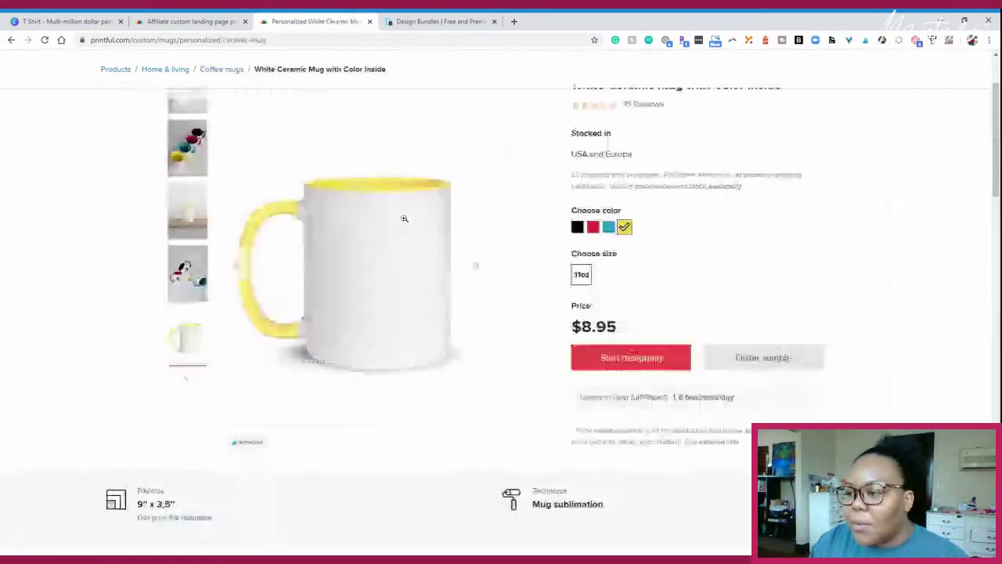
scroll(577, 278, "up", 2)
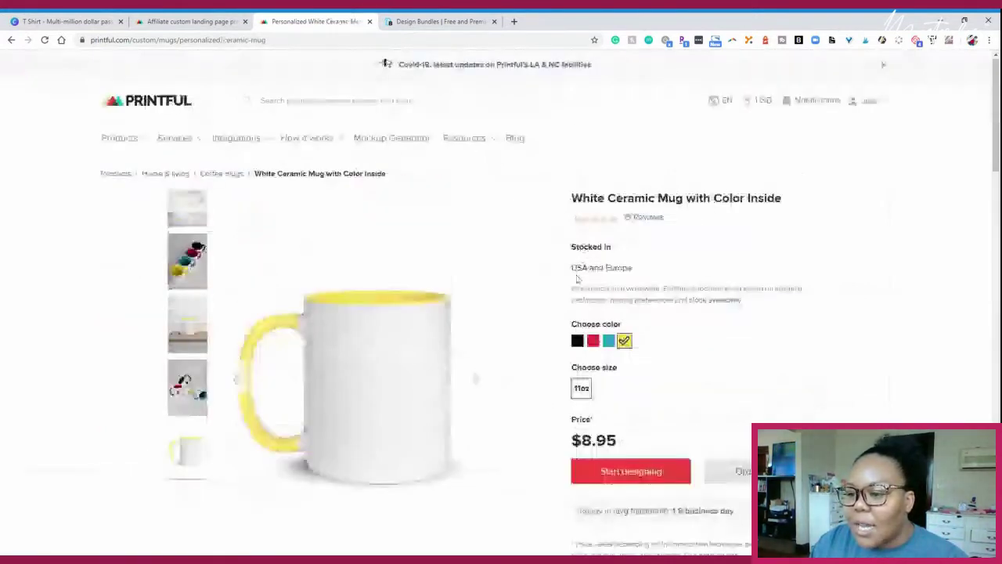
left_click(198, 276)
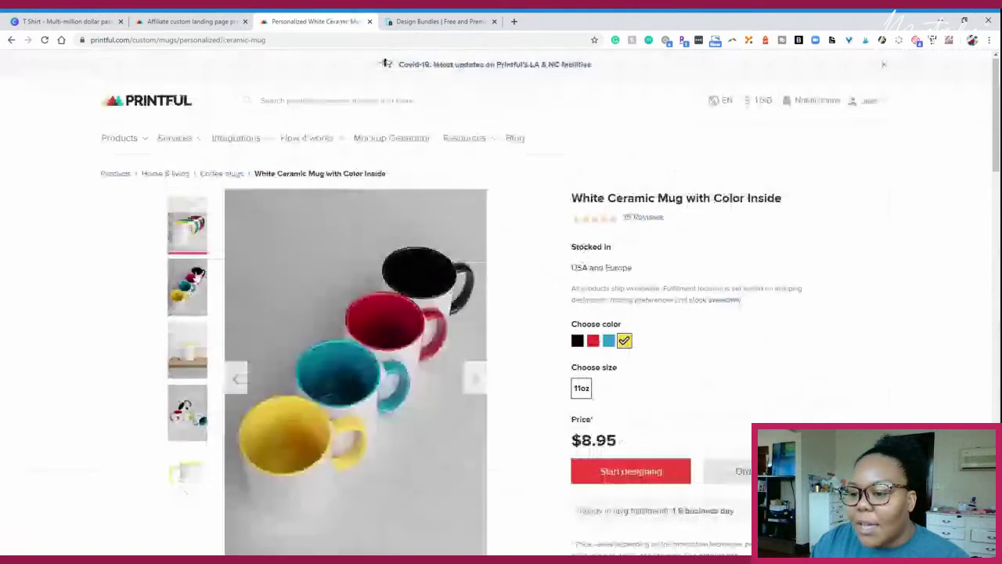
left_click(188, 310)
left_click(191, 308)
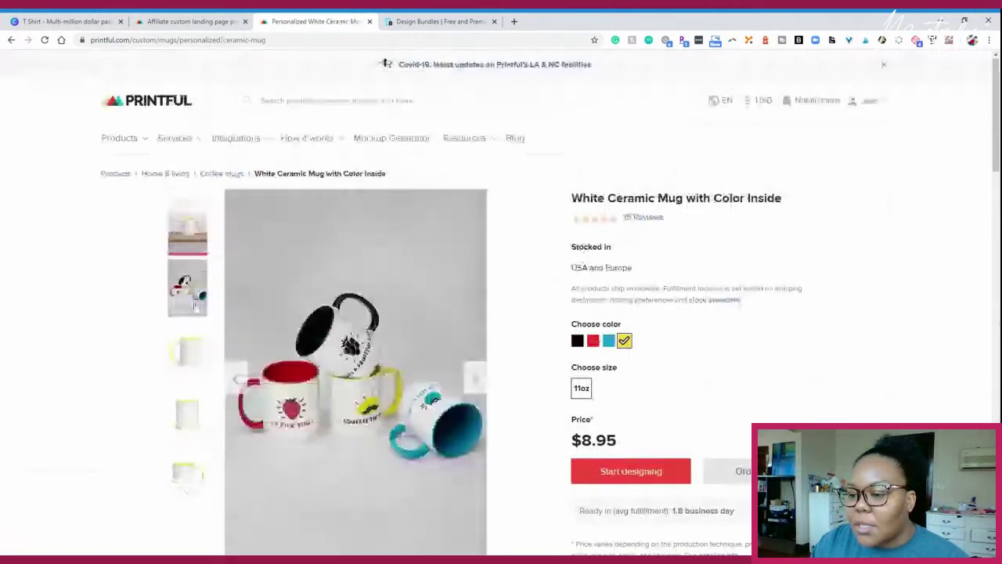
left_click(187, 292)
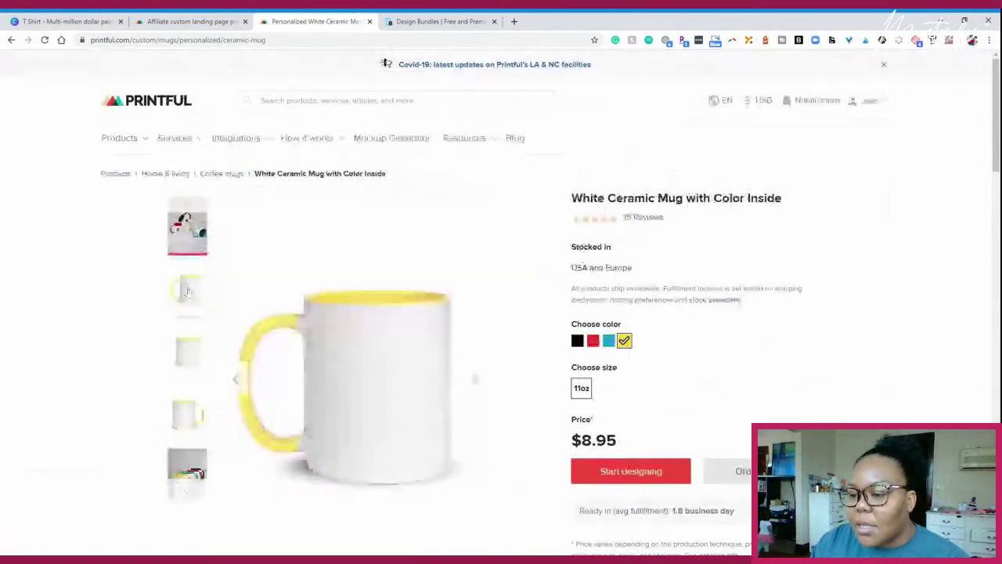
left_click(187, 291)
left_click(189, 323)
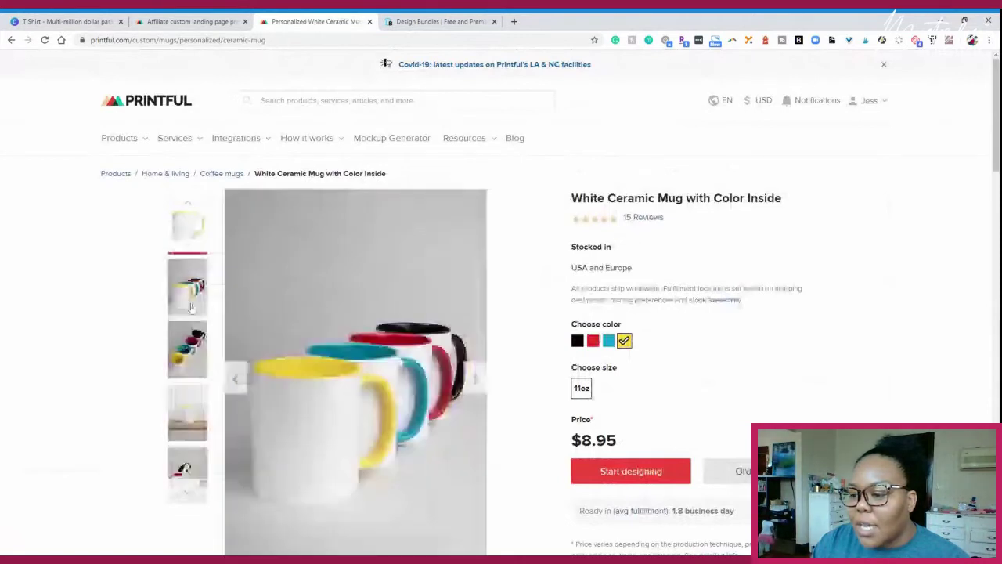
left_click(190, 308)
left_click(188, 310)
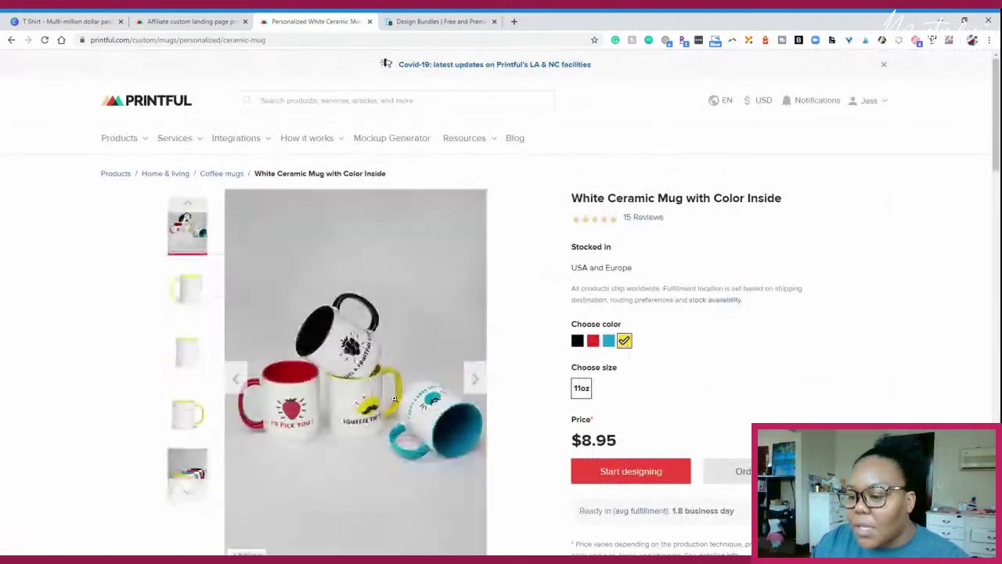
- Enlarge the product photo of the mugs, preview the blue, red and black color options, and close the enlarged view
left_click(353, 359)
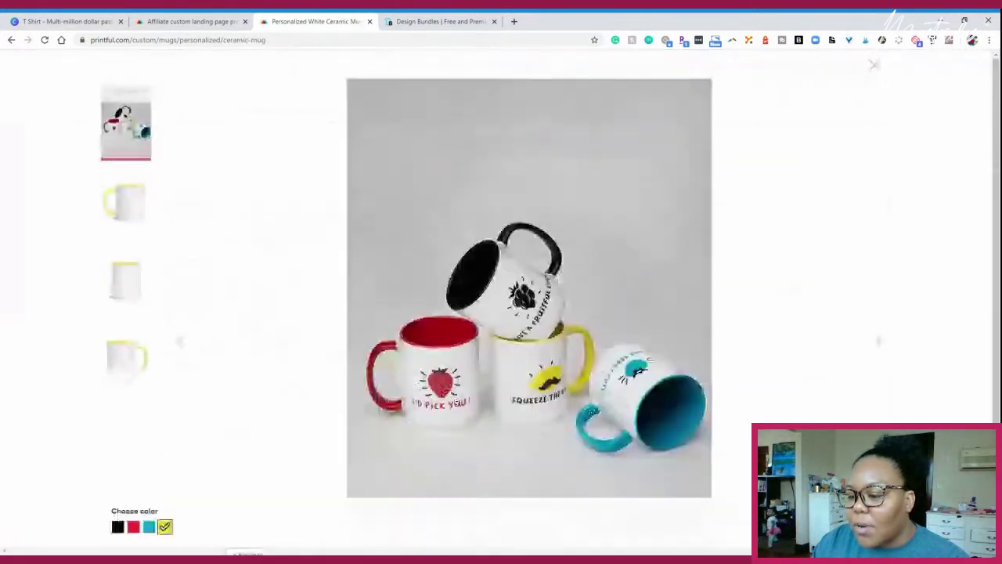
left_click(149, 525)
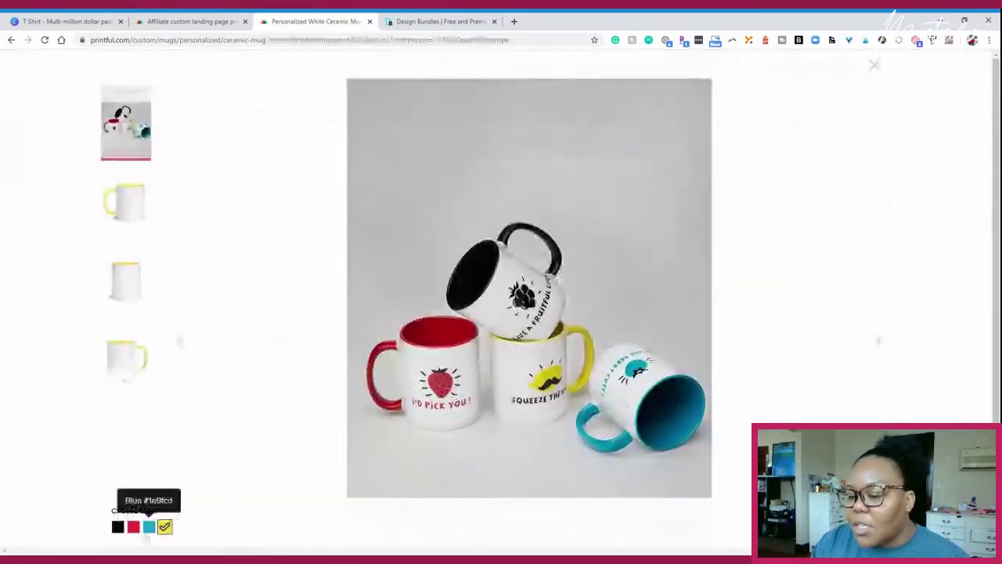
left_click(133, 526)
left_click(118, 526)
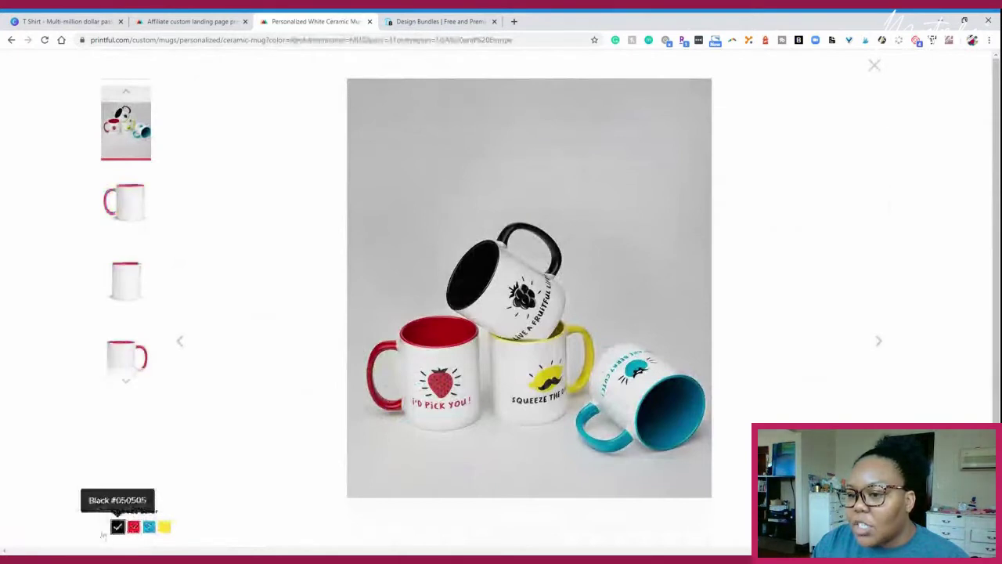
left_click(875, 66)
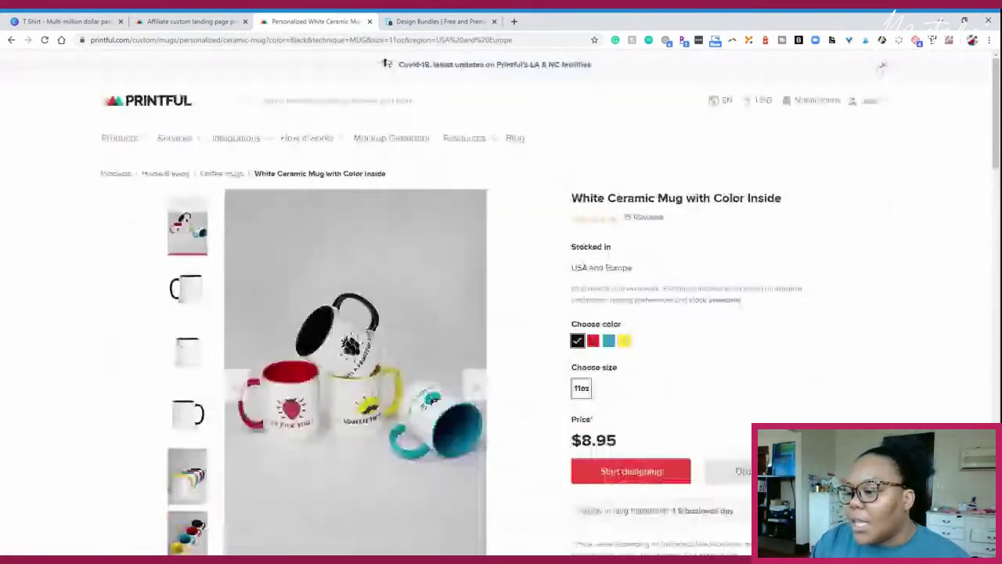
- Choose blue as the color of the White Ceramic Mug with Color Inside
scroll(880, 67, "down", 2)
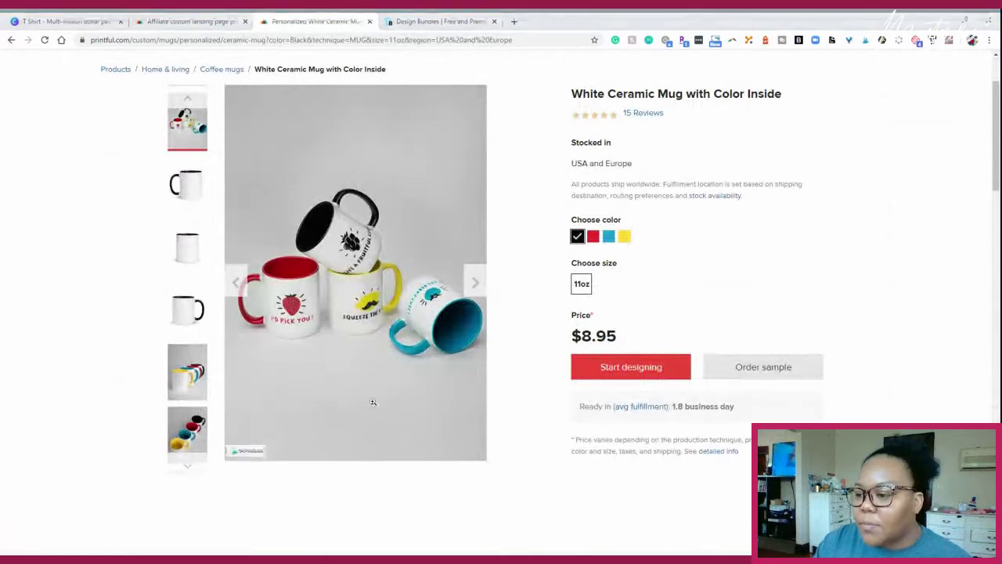
scroll(661, 409, "up", 1)
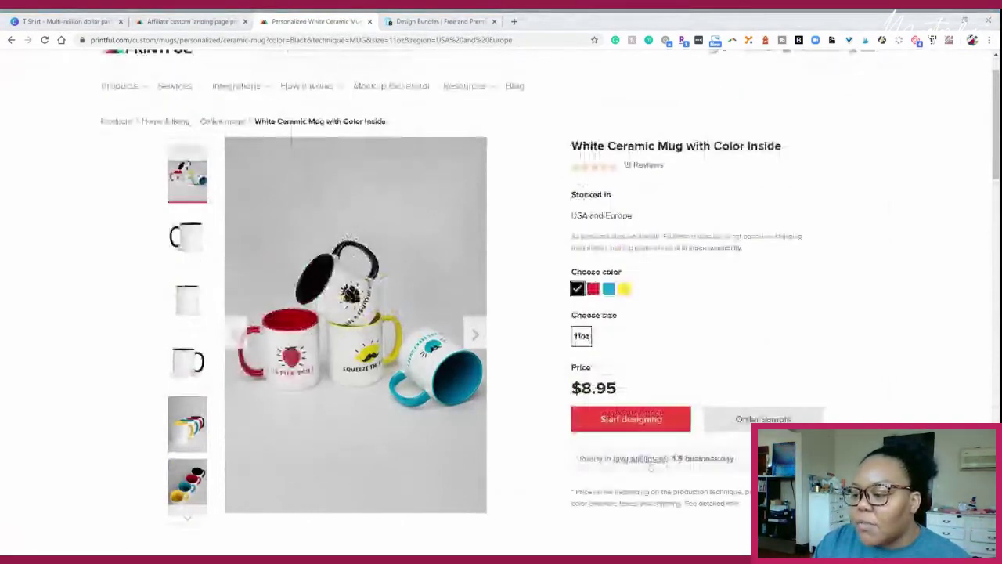
scroll(654, 462, "down", 1)
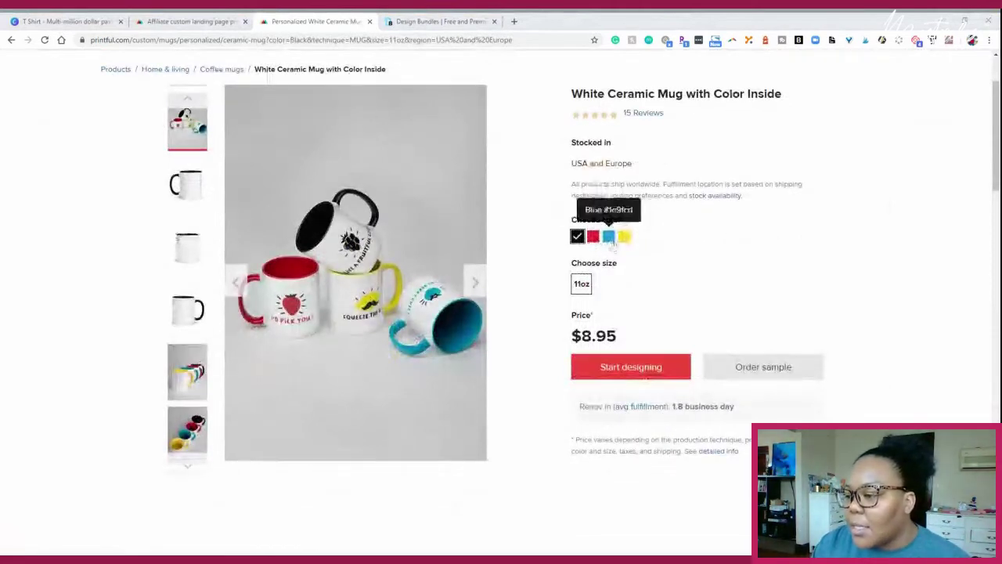
left_click(608, 237)
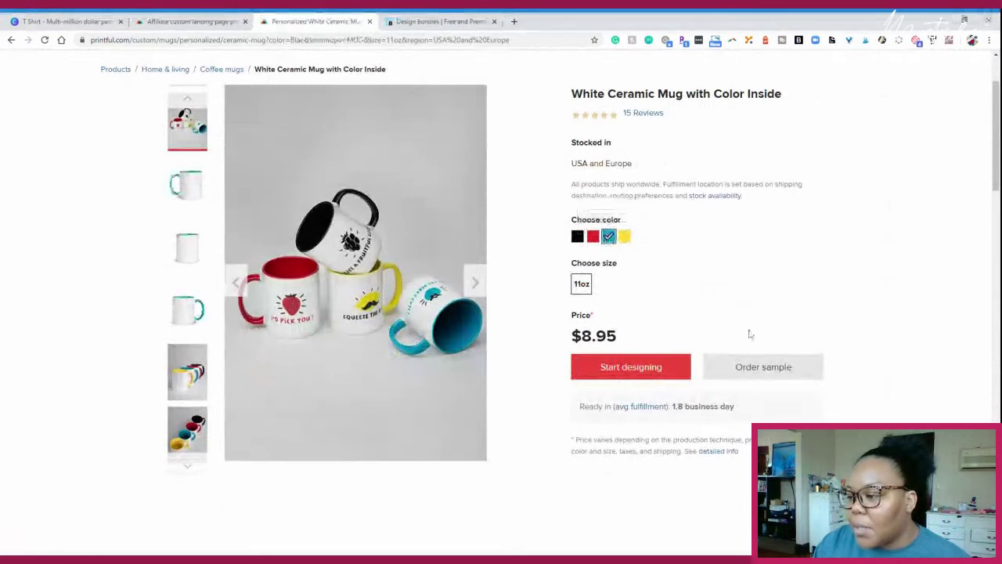
- Review the mug's price, fulfillment time, file size, printing technique and description
scroll(749, 331, "down", 1)
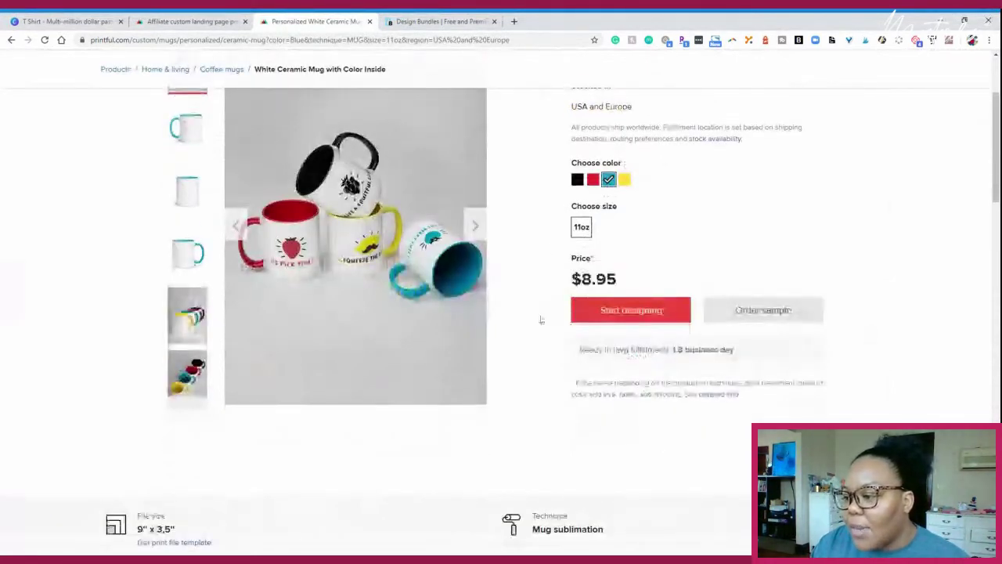
scroll(539, 317, "down", 1)
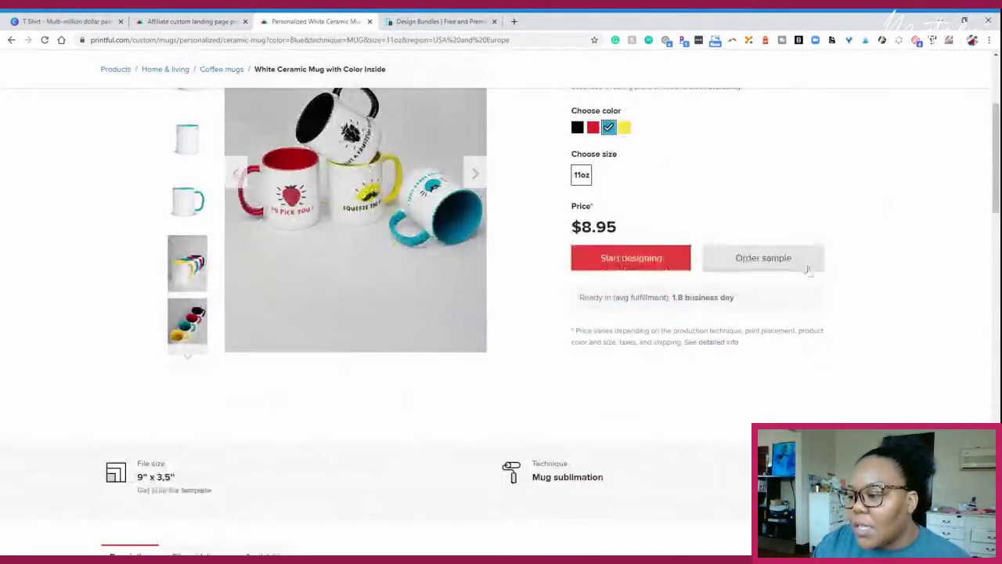
scroll(608, 360, "down", 5)
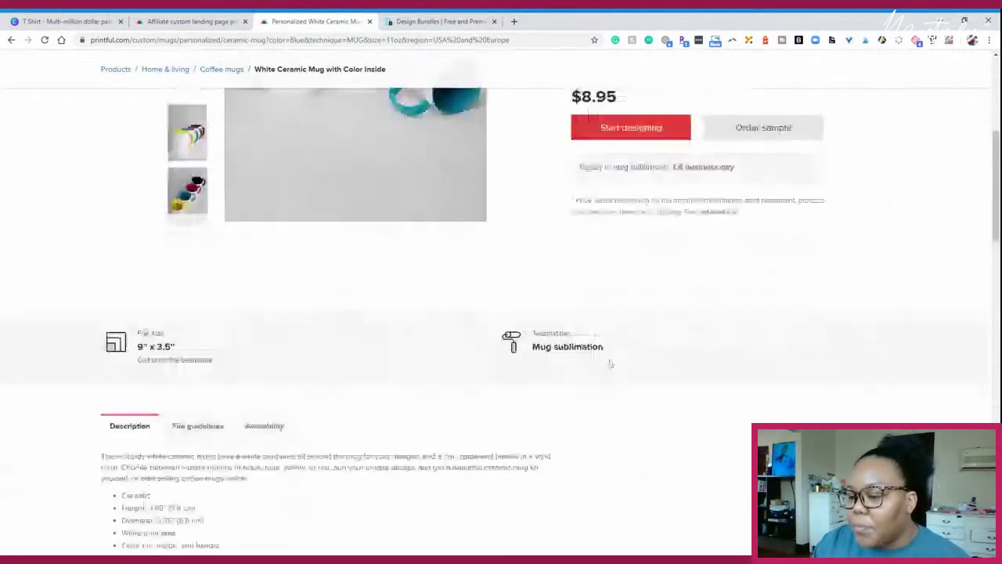
scroll(410, 313, "down", 2)
scroll(357, 230, "up", 1)
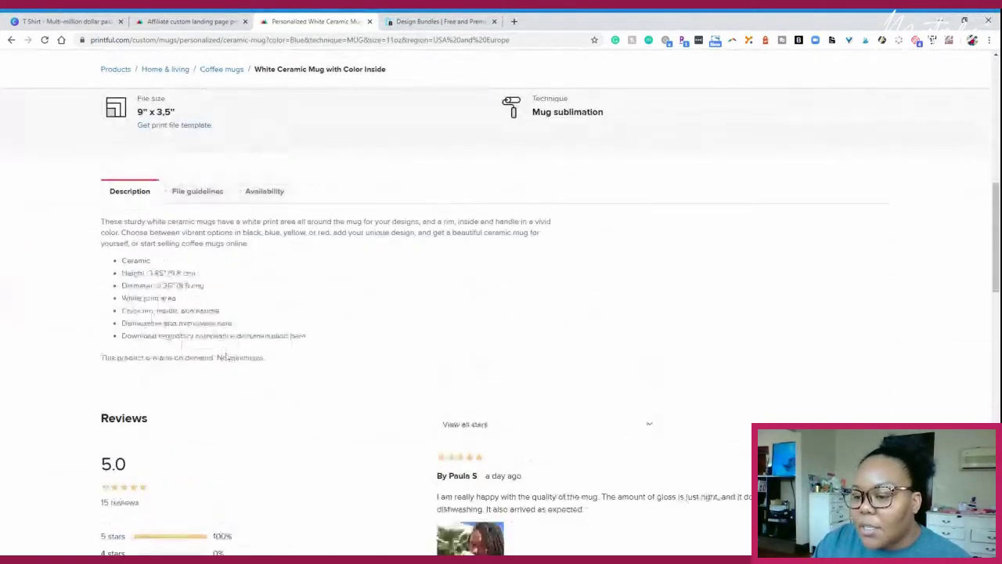
- Open the mug's file guidelines and highlight the print file size of the 11 oz mug
left_click(197, 194)
scroll(392, 235, "down", 1)
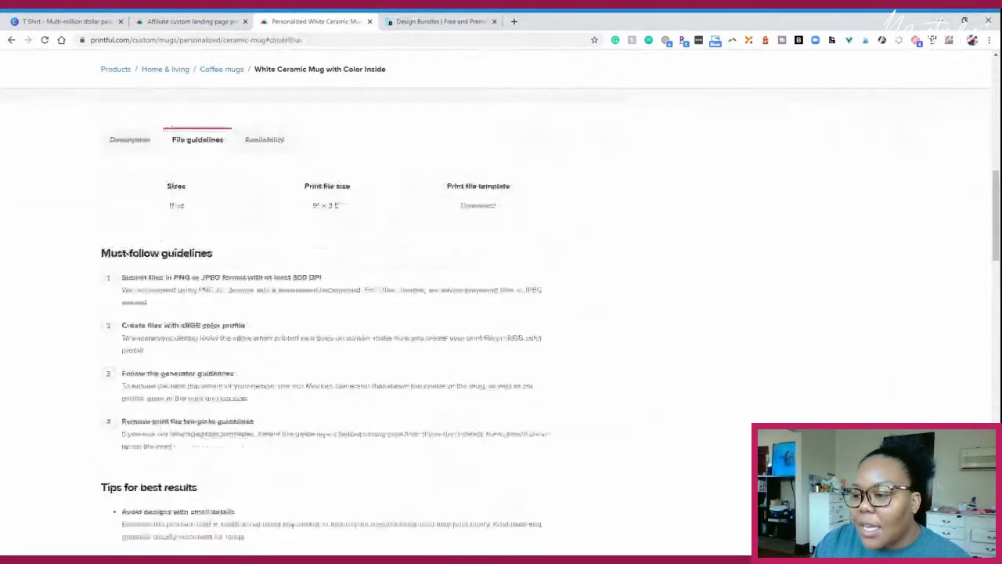
double_click(318, 204)
left_click_drag(319, 204, 363, 210)
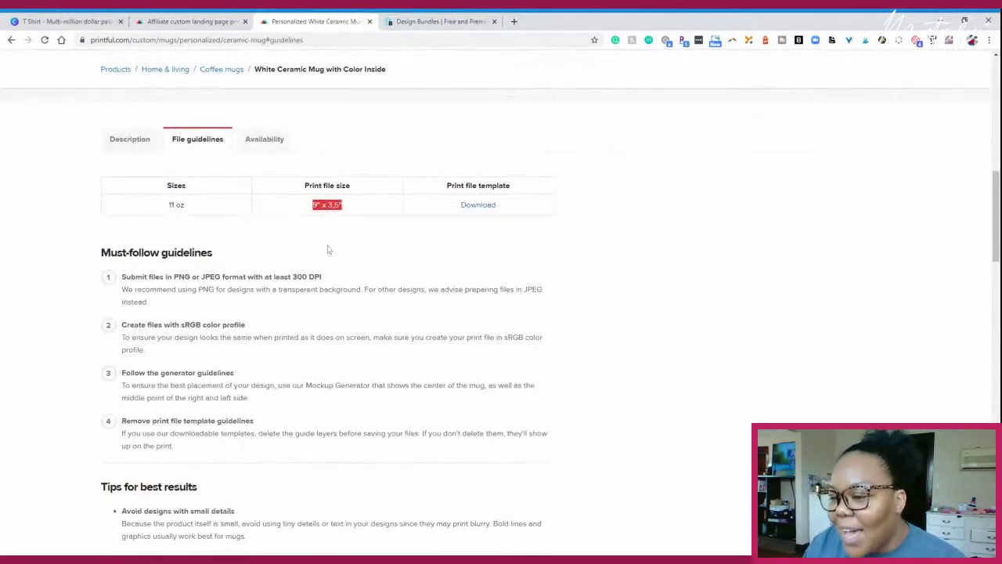
left_click(360, 256)
- Read the must-follow guidelines and highlight the recommendation about using PNG for designs with a transparent background
scroll(289, 270, "down", 1)
scroll(270, 273, "down", 1)
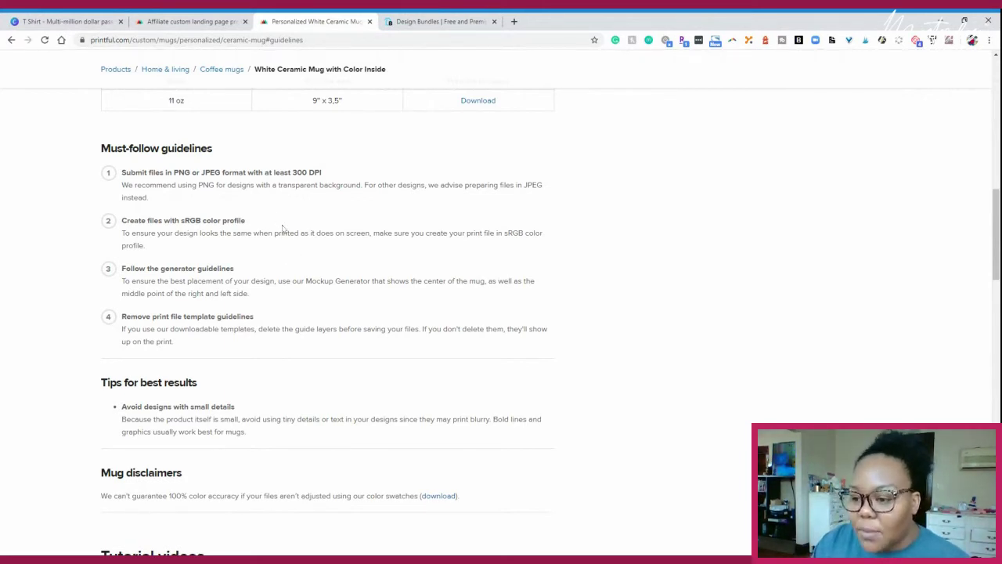
scroll(291, 243, "down", 1)
scroll(292, 243, "up", 1)
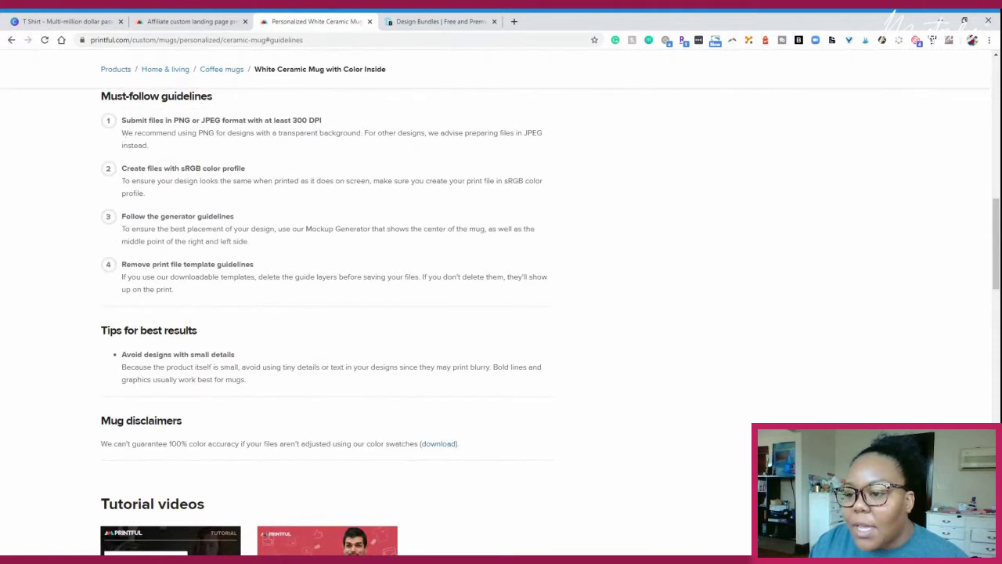
left_click_drag(122, 132, 364, 133)
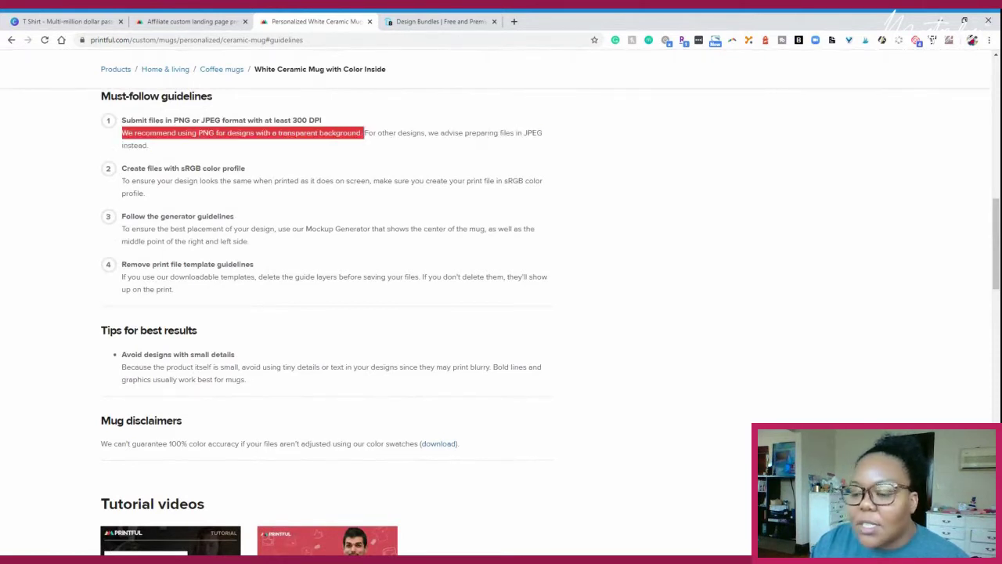
left_click(370, 162)
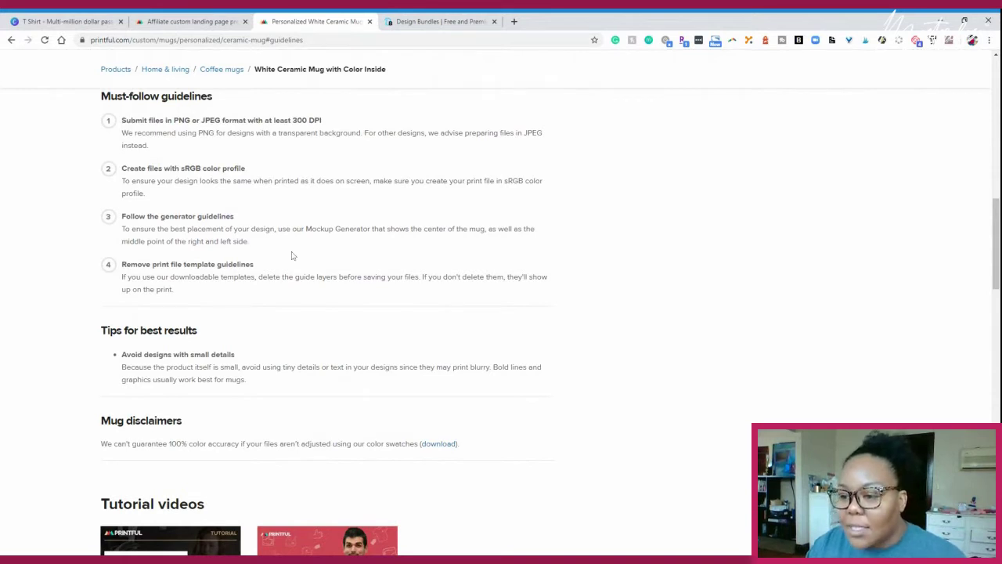
- Examine the mug's customer reviews and buyer photos on review pages 1 to 3
scroll(341, 223, "down", 6)
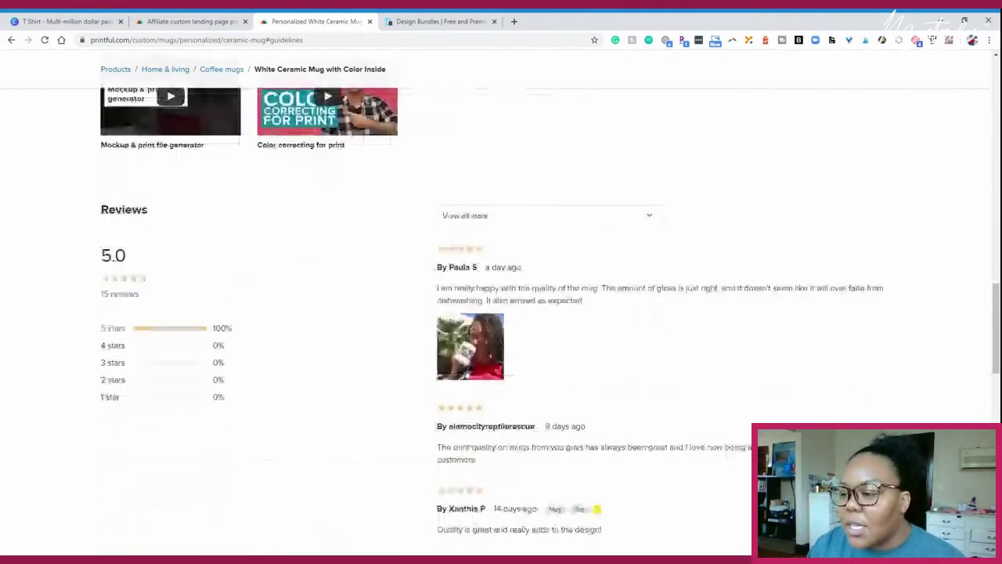
scroll(595, 415, "down", 3)
scroll(579, 407, "down", 1)
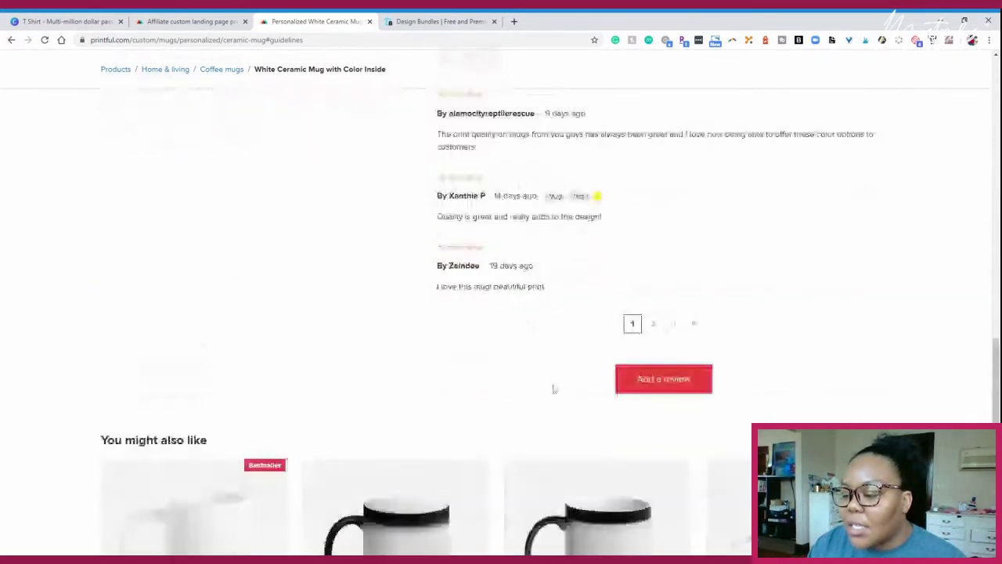
scroll(540, 376, "up", 4)
scroll(595, 360, "down", 2)
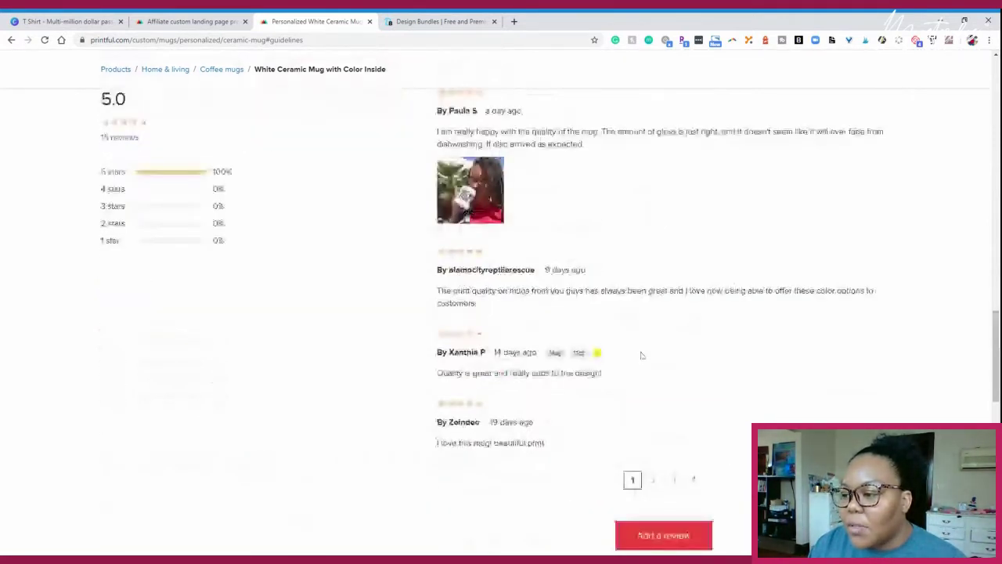
scroll(641, 354, "down", 1)
left_click(654, 428)
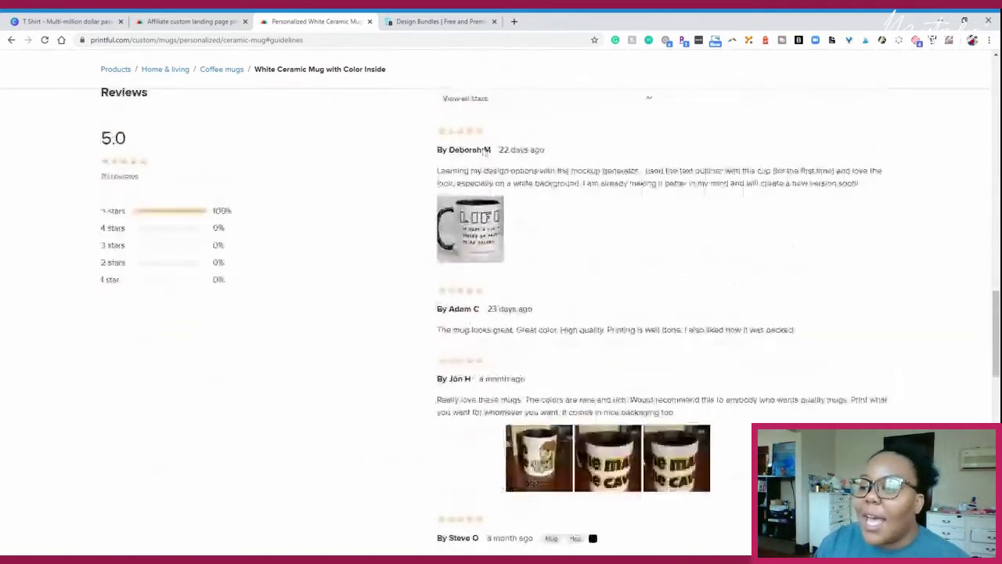
scroll(529, 258, "down", 1)
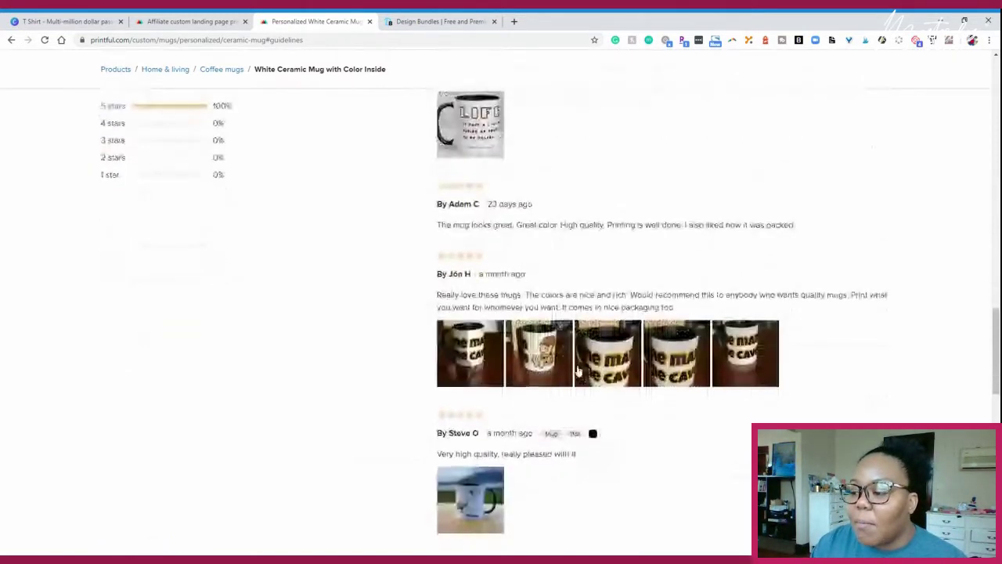
scroll(577, 368, "down", 2)
left_click(674, 412)
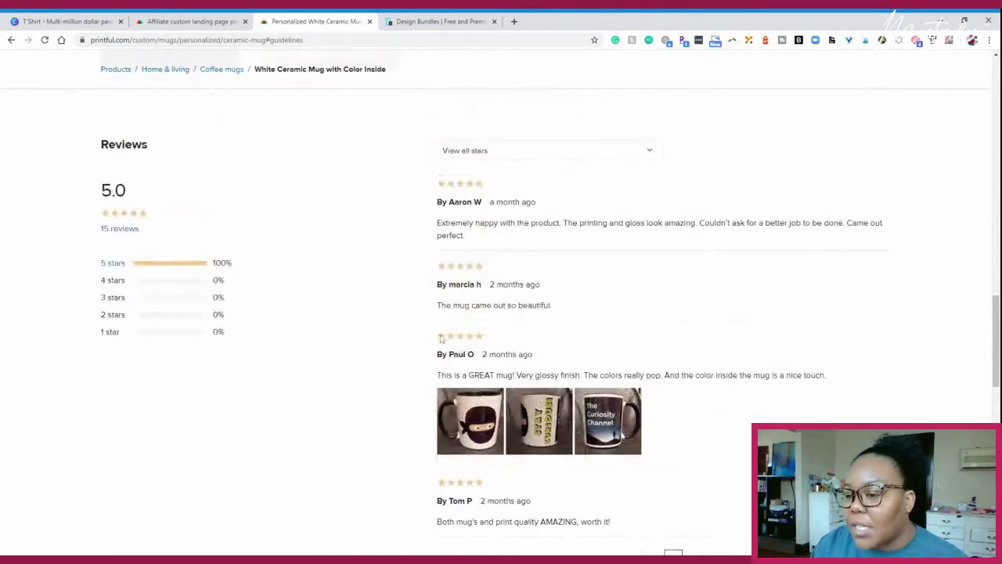
scroll(341, 311, "down", 4)
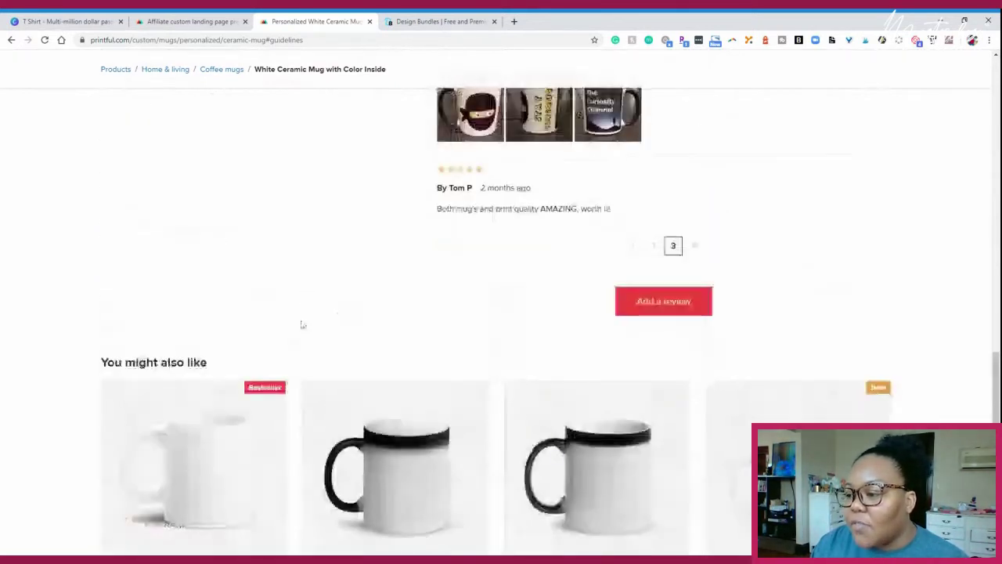
- Start designing the blue mug as a new order for the Shopify-integrated Jess Techpreneur store
scroll(311, 339, "up", 8)
scroll(316, 346, "up", 15)
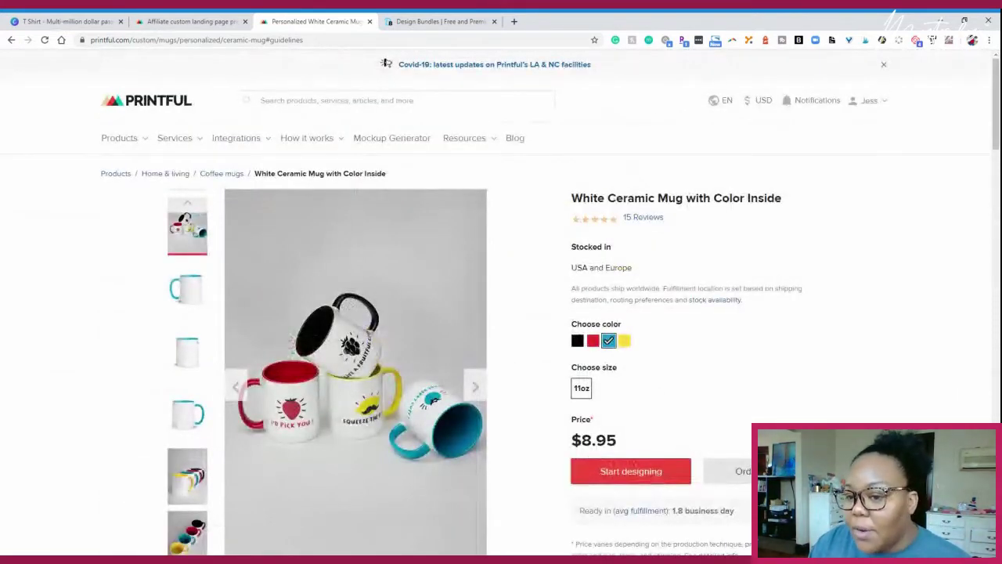
left_click(655, 471)
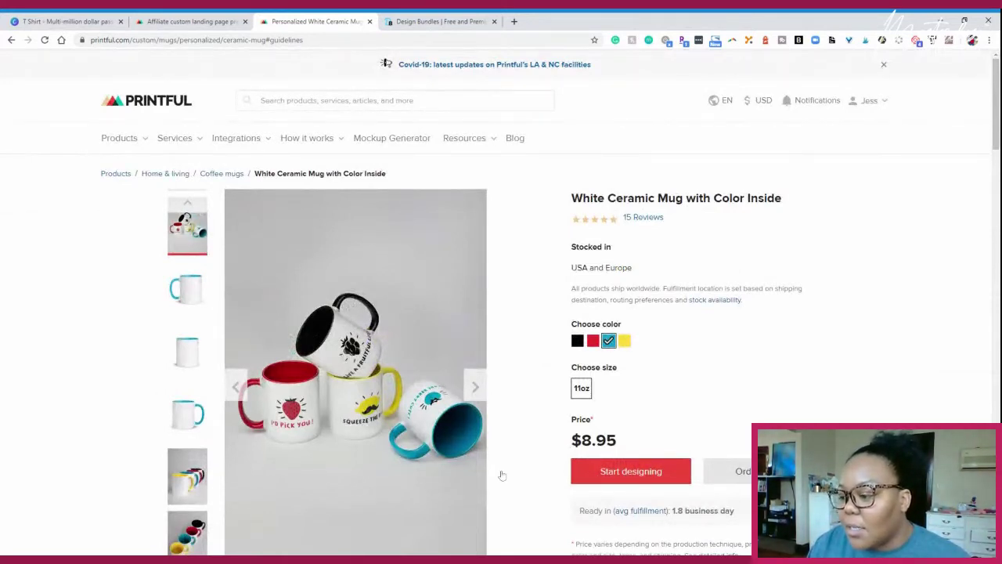
left_click(622, 473)
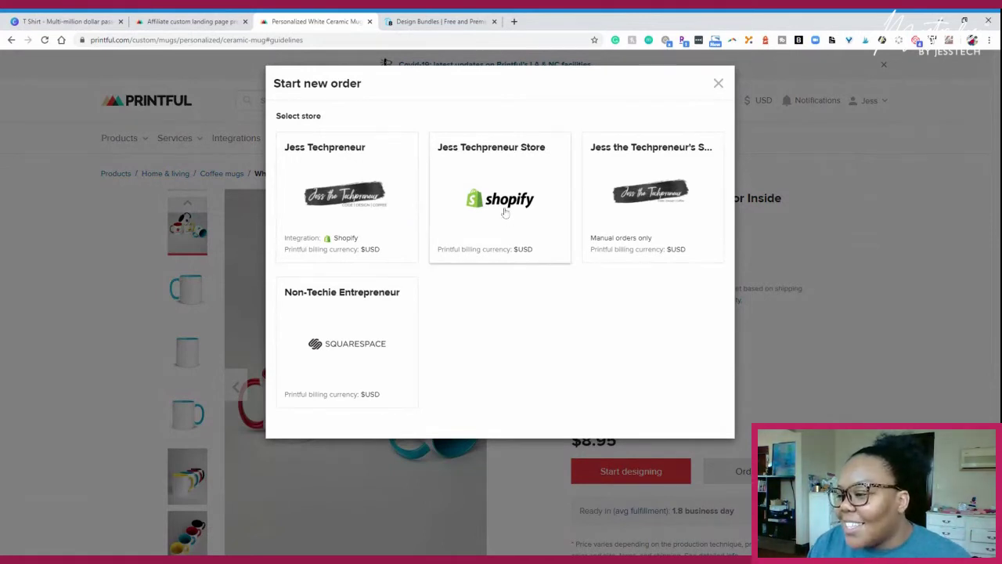
left_click(337, 207)
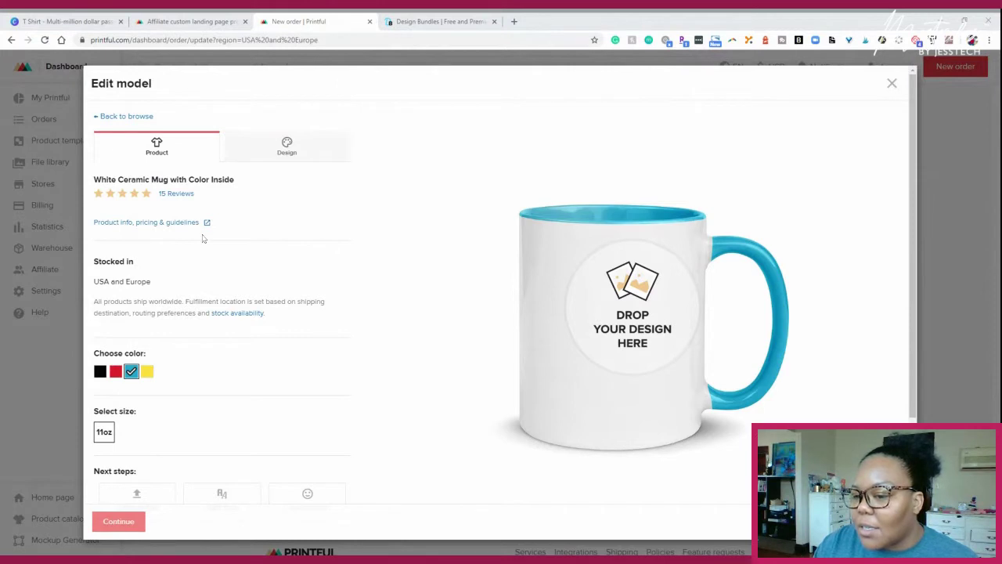
- Review the mug's product options in the model editor and check the red option, keeping blue as the color
scroll(202, 239, "down", 1)
scroll(202, 240, "down", 1)
scroll(199, 235, "up", 2)
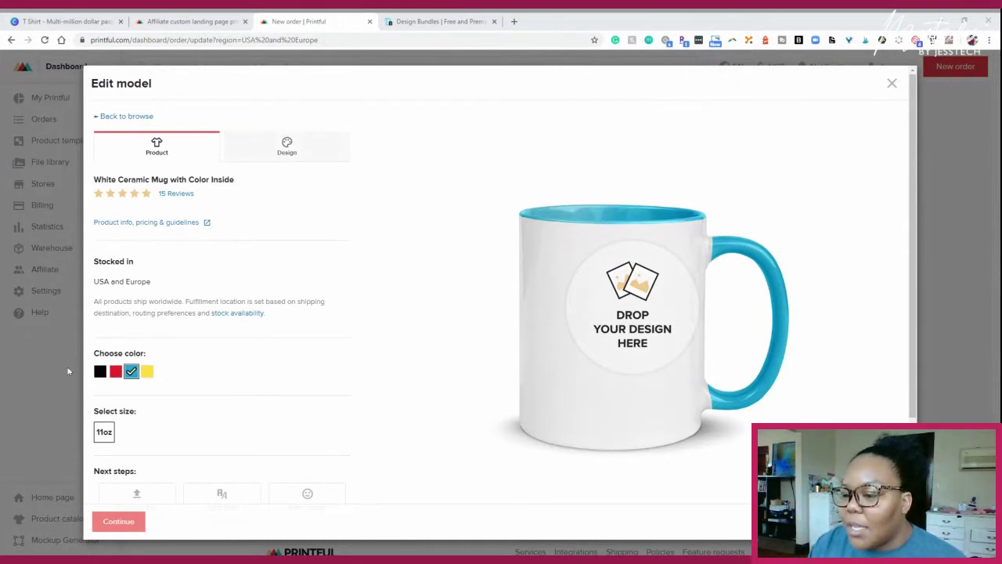
left_click(114, 374)
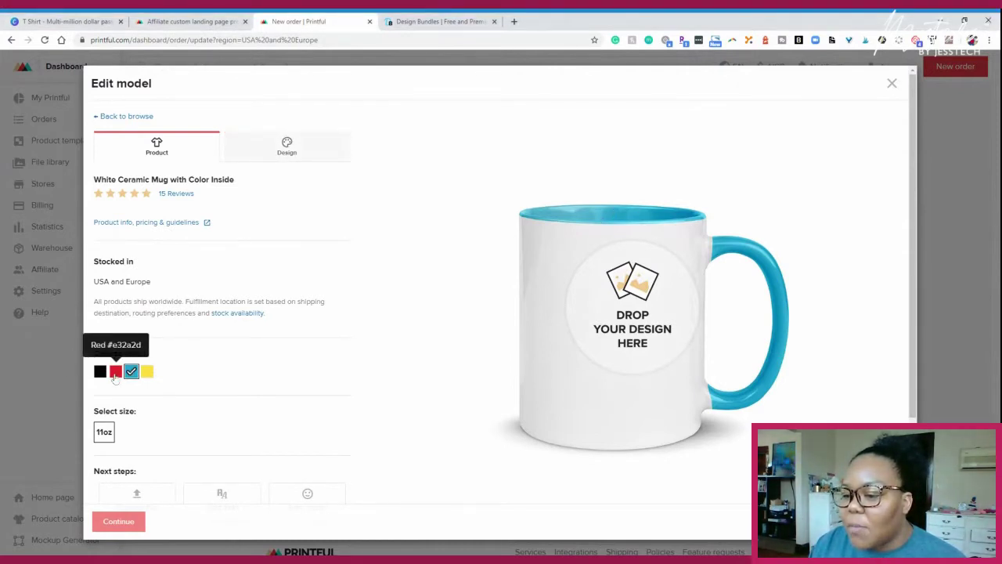
left_click(130, 373)
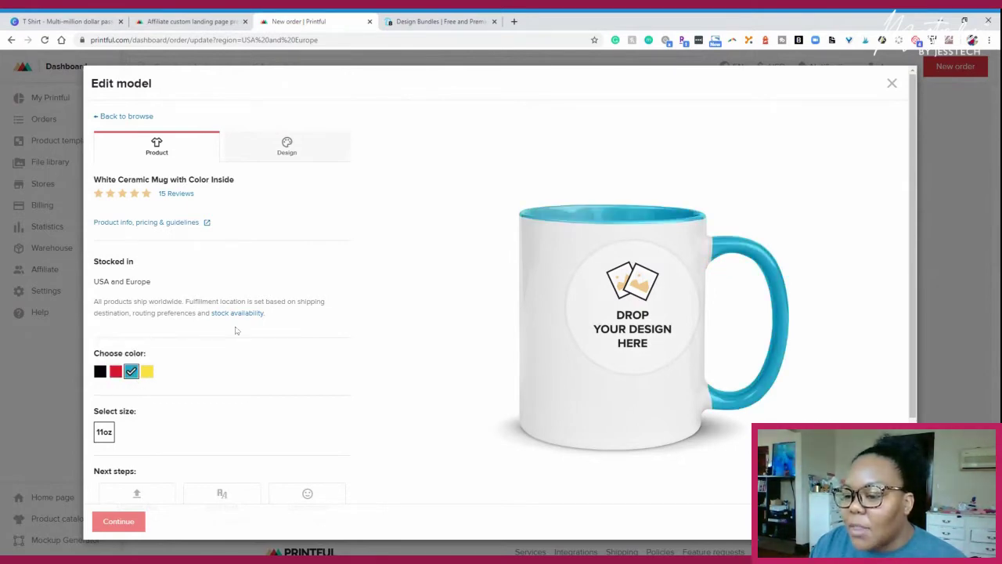
scroll(389, 323, "down", 2)
scroll(386, 317, "up", 3)
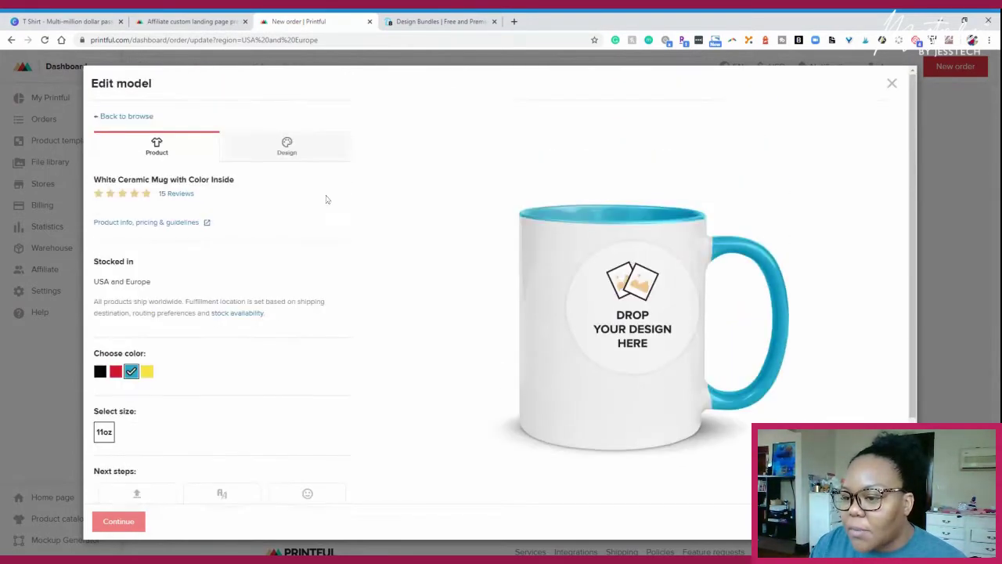
- Add the 2.png Coffee Nerd design to the mug's print area, unrotated and centered horizontally
left_click(296, 154)
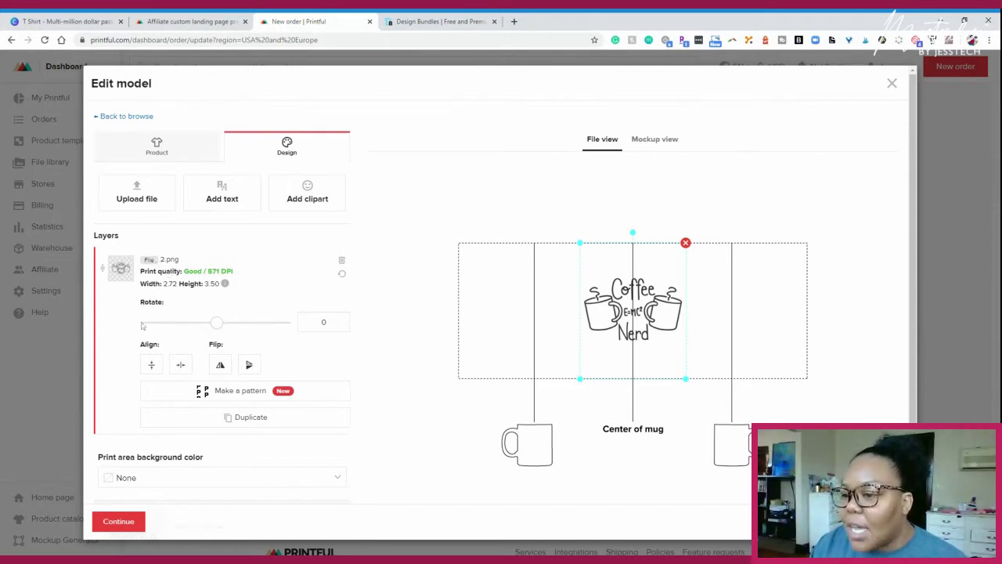
mouse_move(223, 321)
left_mouse_down()
mouse_move(266, 327)
mouse_move(218, 323)
left_mouse_up()
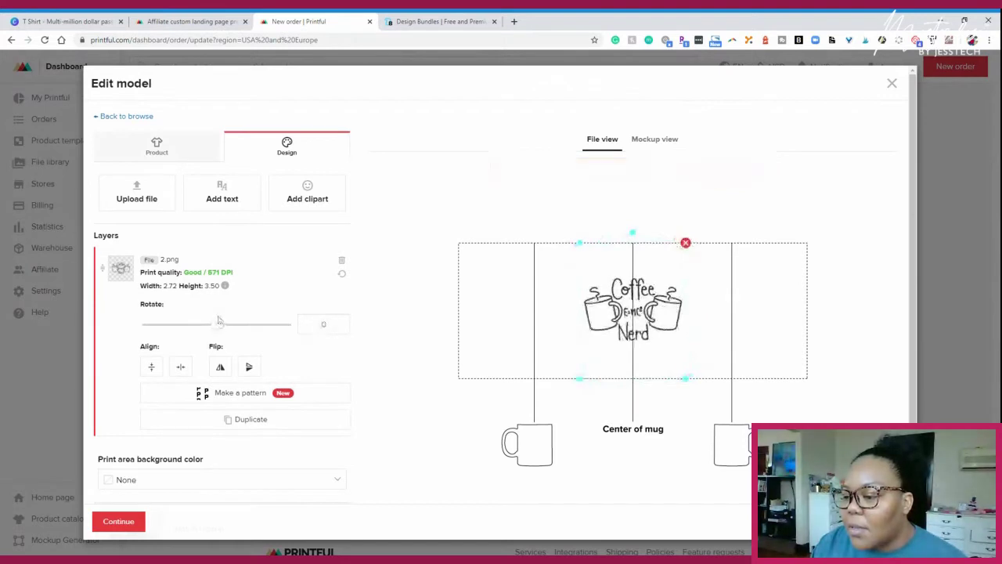
scroll(247, 360, "down", 1)
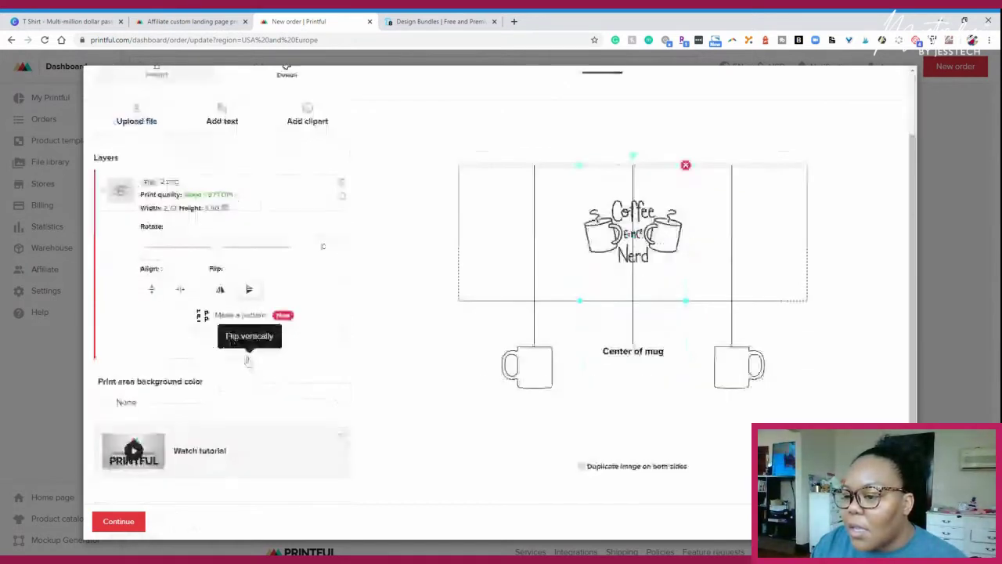
scroll(152, 266, "down", 1)
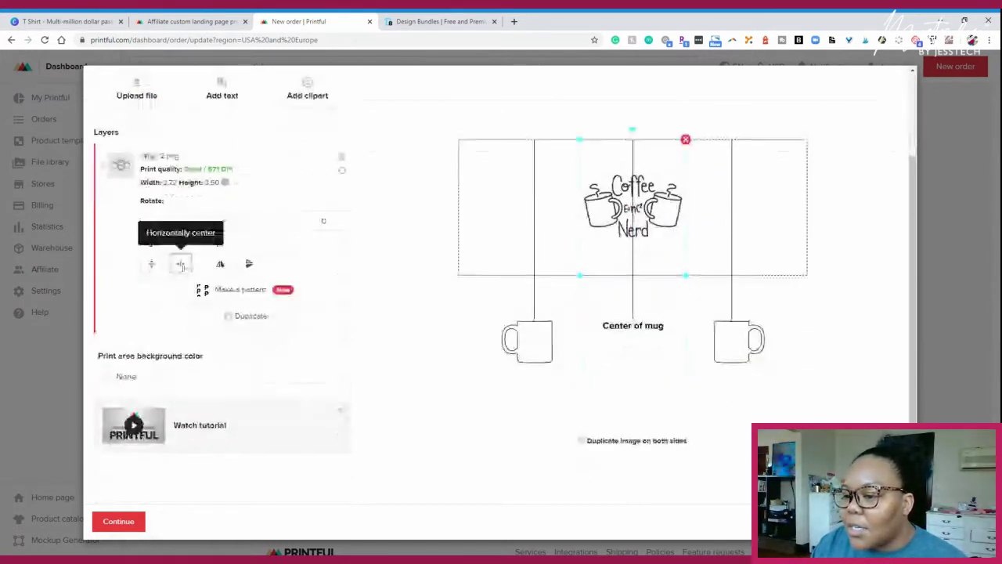
left_click(181, 265)
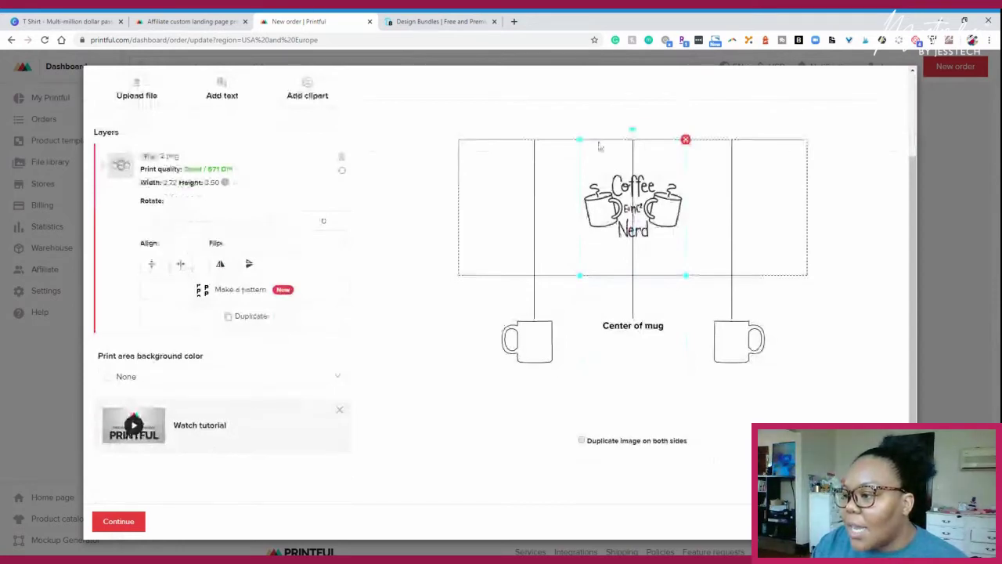
- Try flipping the Coffee Nerd design horizontally and vertically, reverting each flip
left_click(220, 263)
left_click(220, 264)
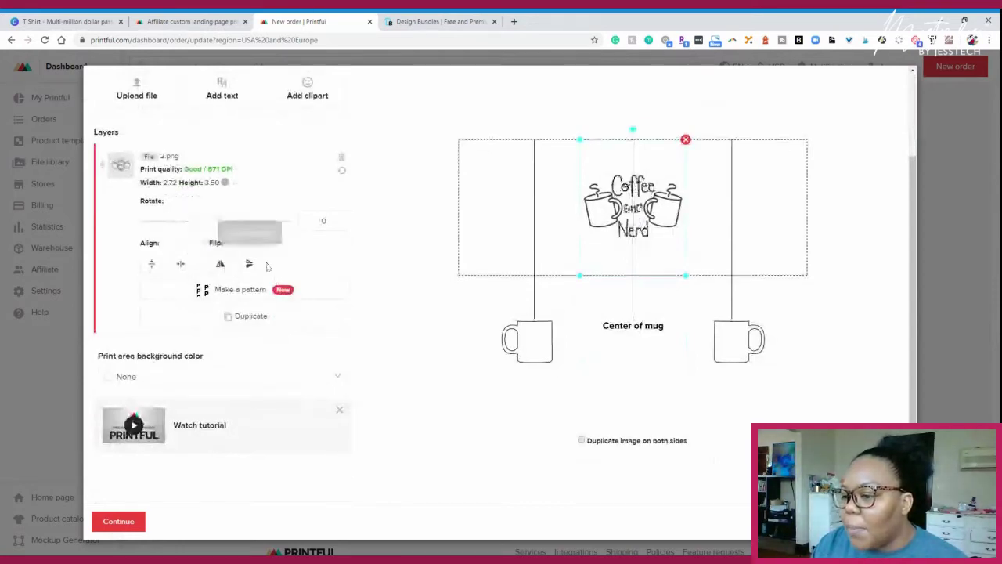
left_click(249, 264)
left_click(249, 264)
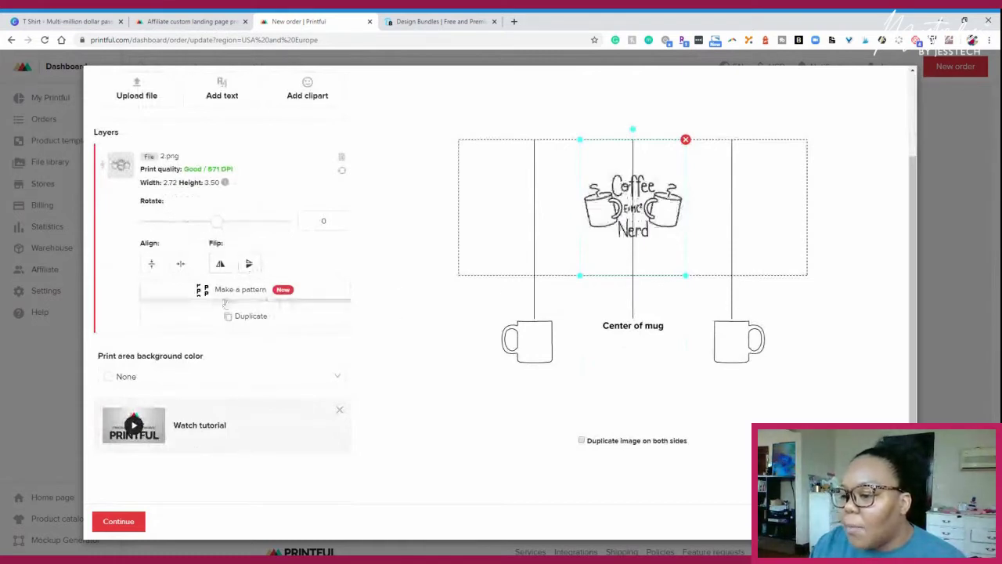
- Try the block, half drop, brick, mirrored, horizontal line and vertical line patterns on the design, and return to no pattern
left_click(240, 297)
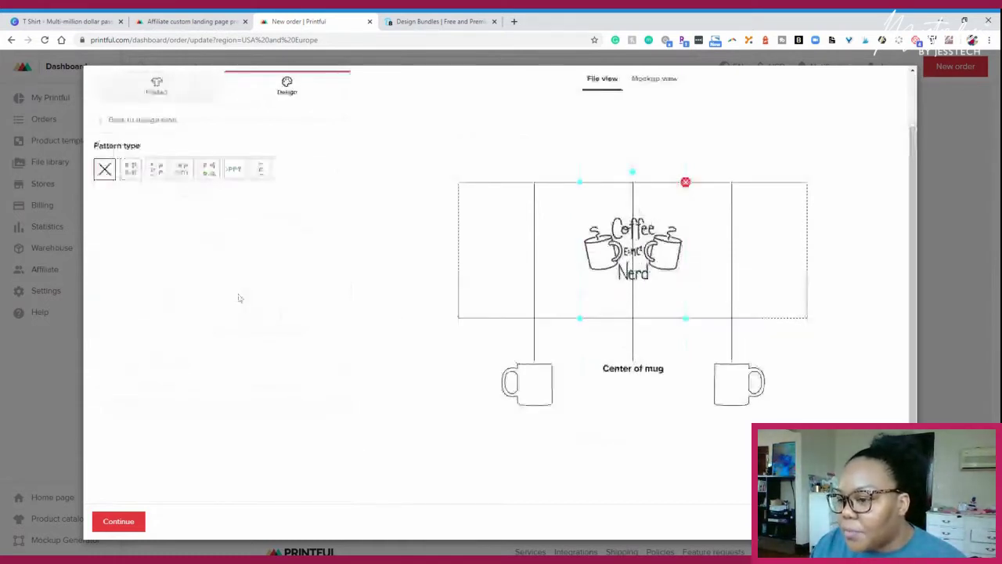
left_click(131, 169)
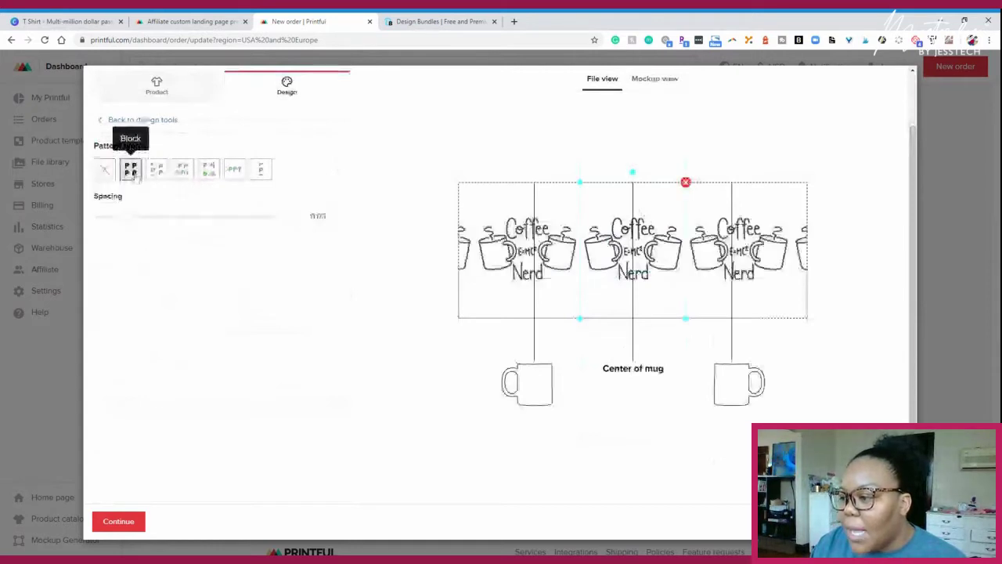
left_click(157, 169)
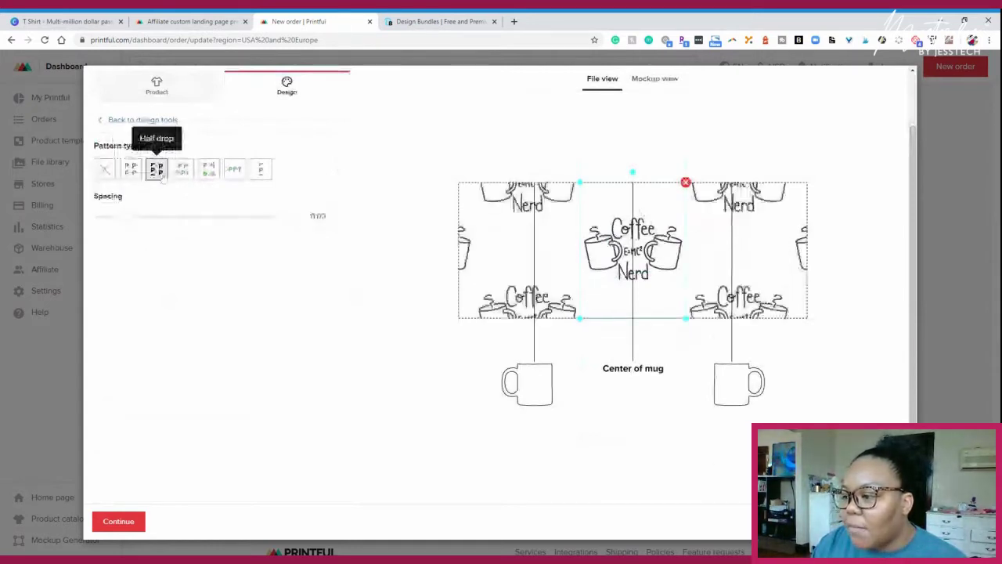
left_click(184, 171)
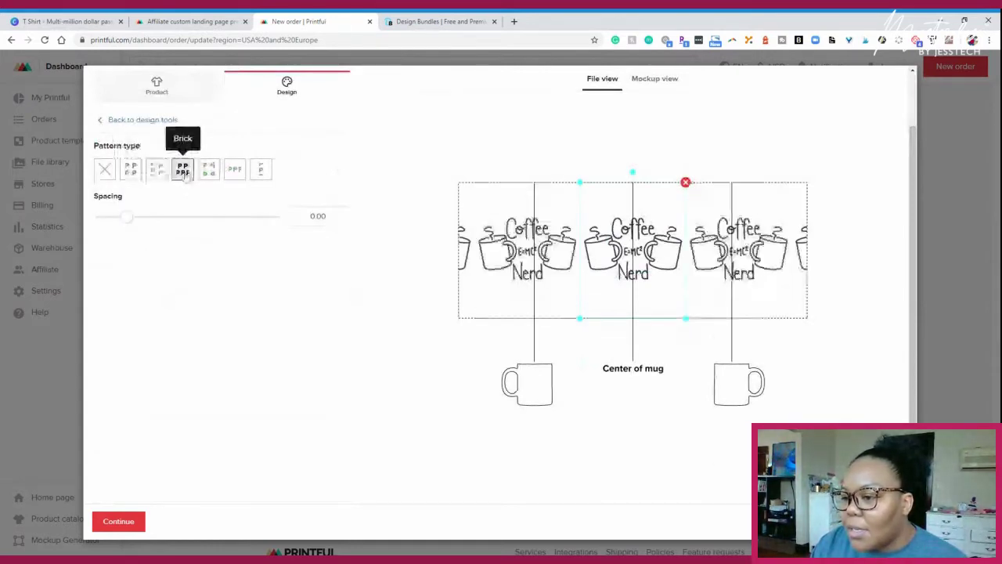
left_click(209, 171)
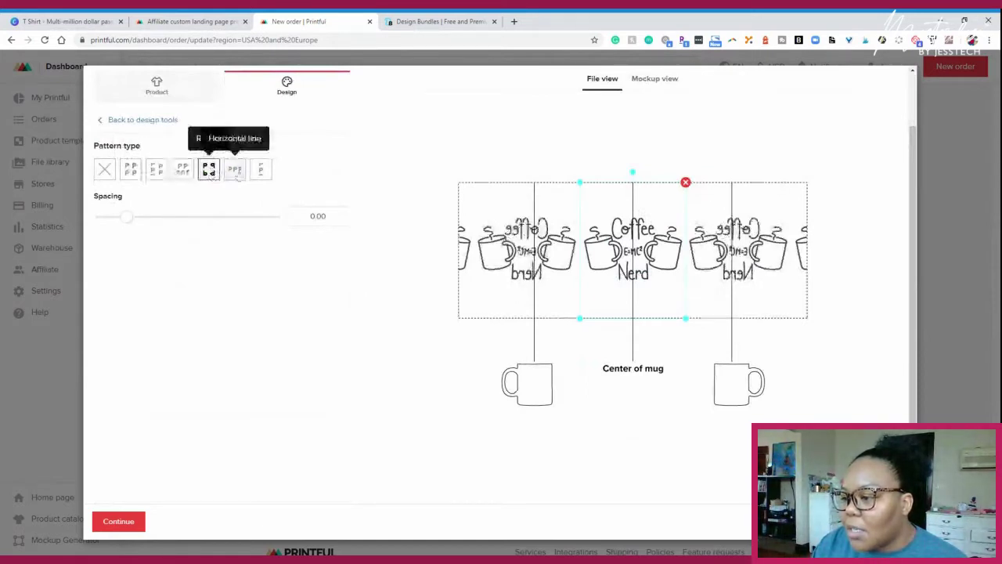
left_click(235, 170)
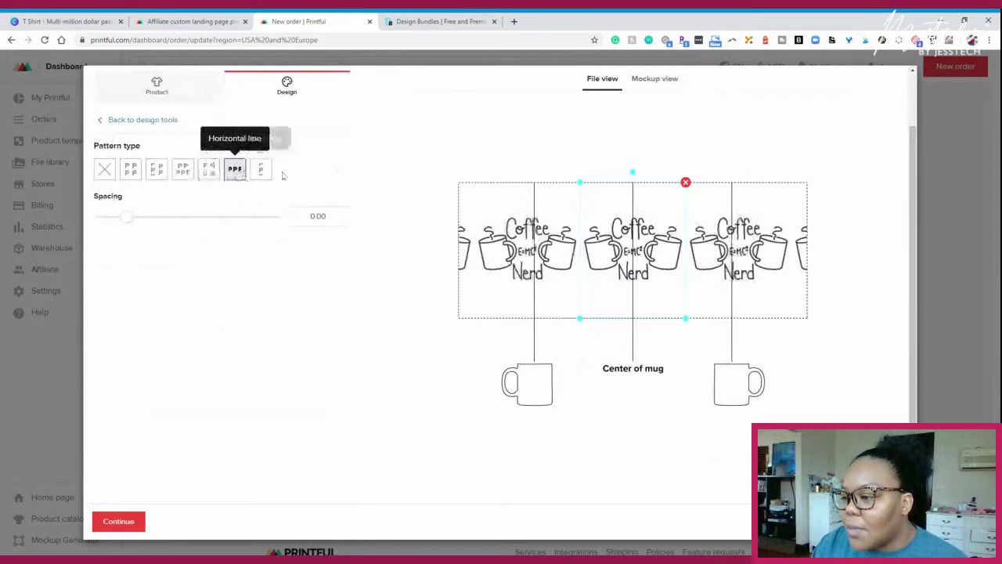
left_click(260, 171)
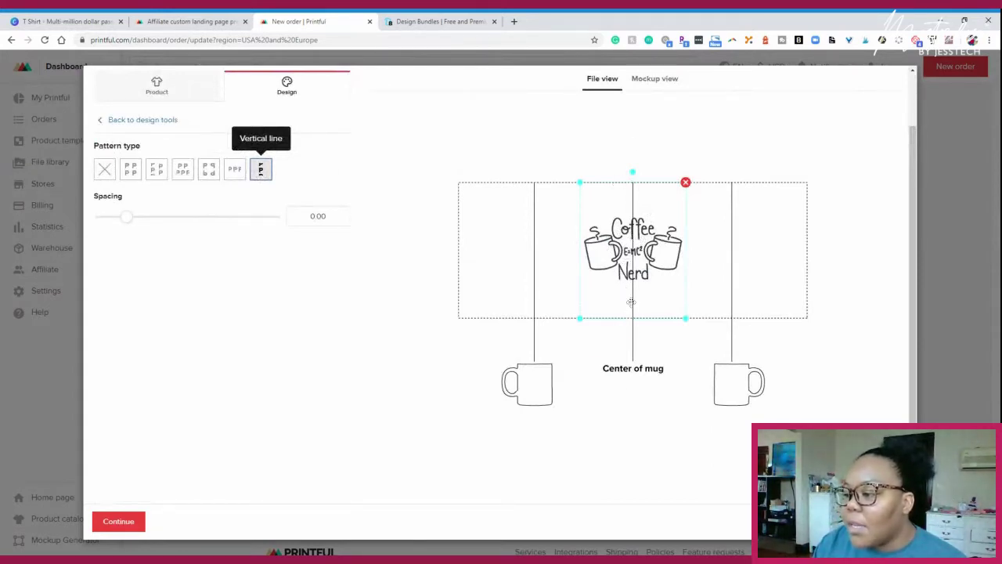
left_click(236, 170)
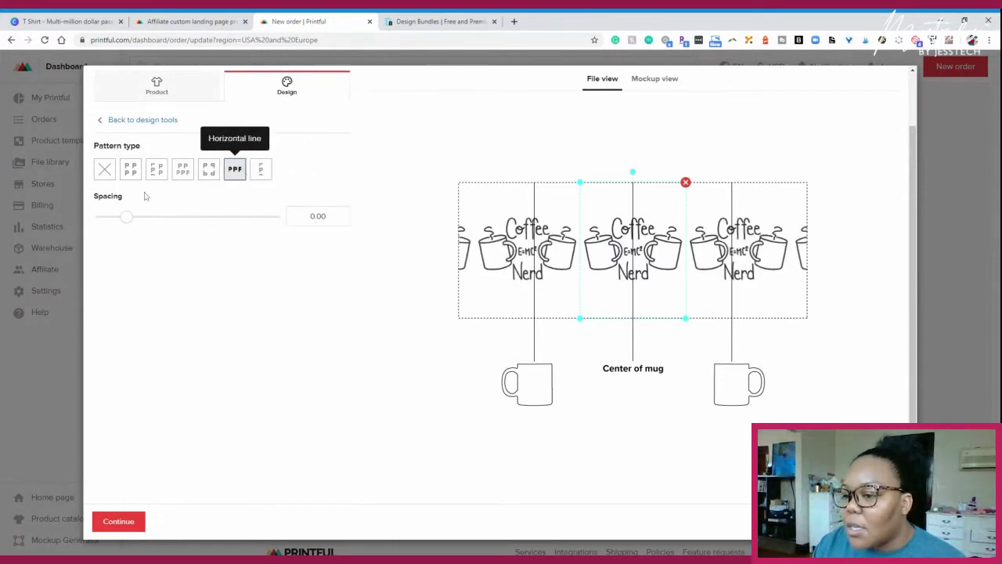
left_click(107, 174)
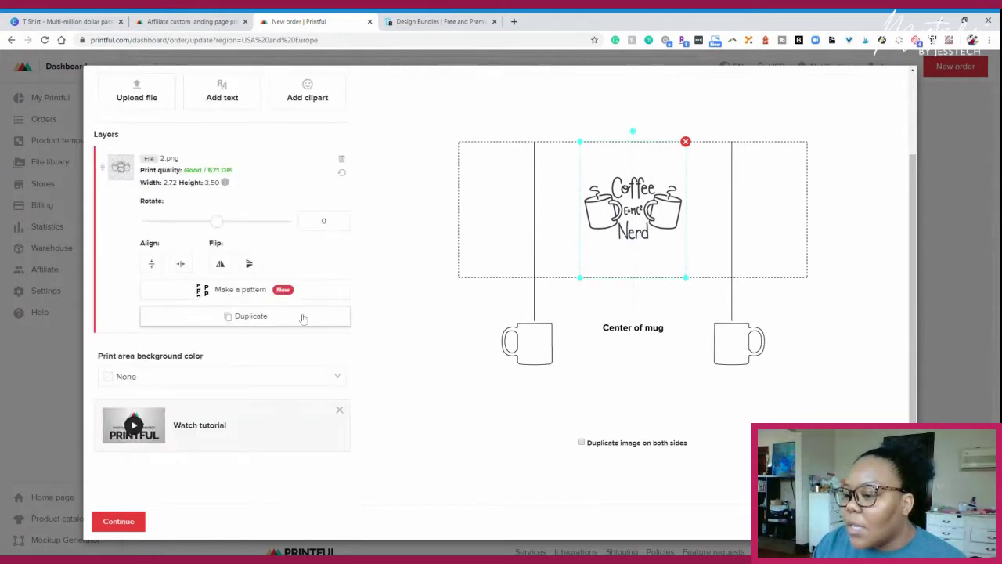
- Try placing a duplicate of the Coffee Nerd layer beside the original, and remove the copy
left_click(302, 316)
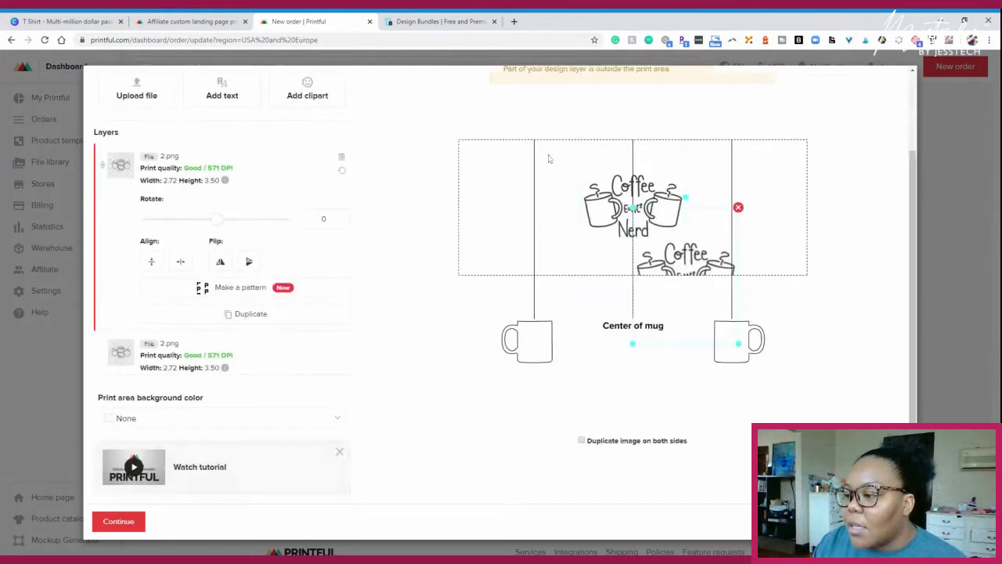
left_click_drag(703, 256, 742, 197)
left_click(779, 147)
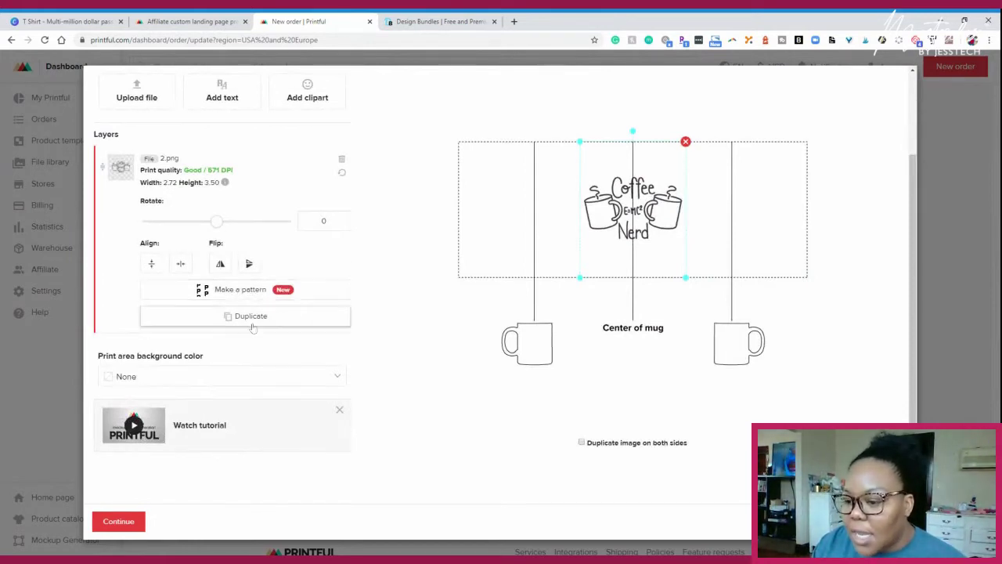
- Try Black, Grey 1 and Blue 3 as the print area background color, and reset it to None
left_click(237, 376)
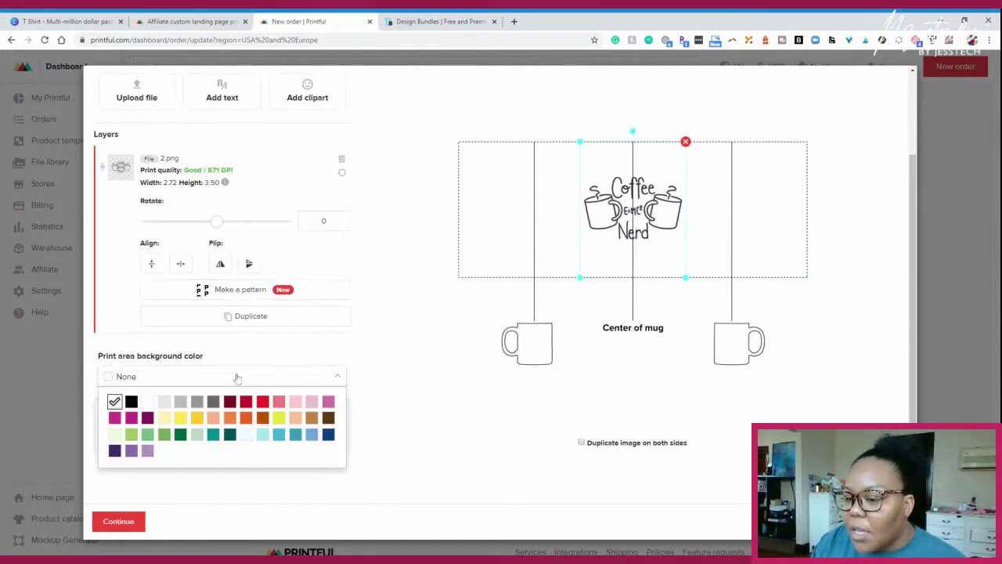
left_click(131, 402)
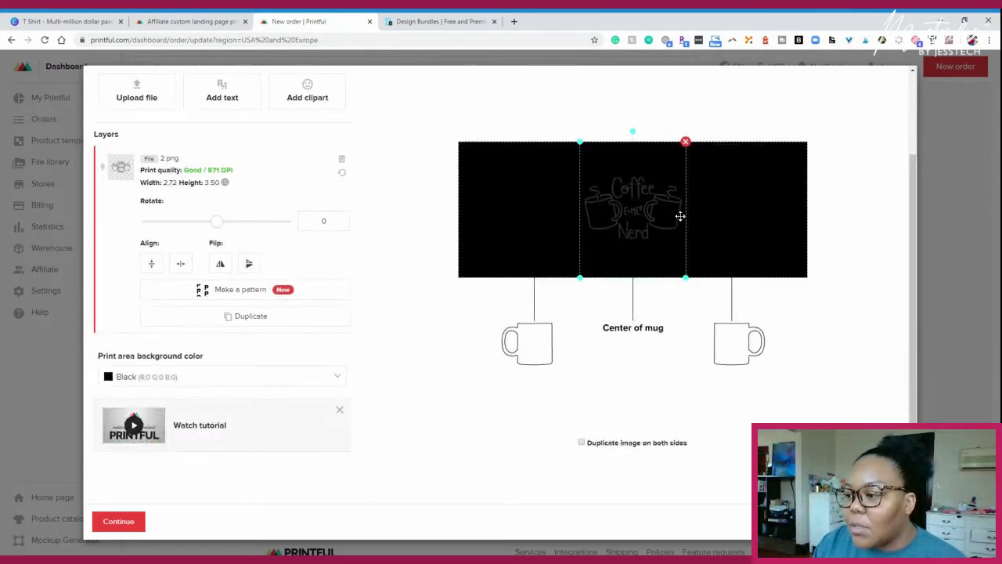
left_click(162, 377)
left_click(197, 401)
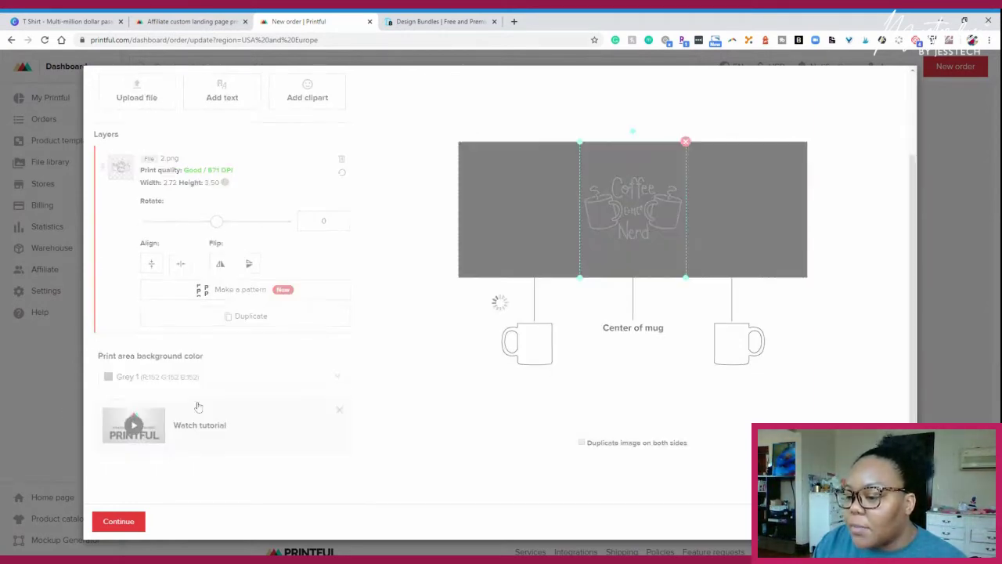
left_click(219, 379)
left_click(213, 434)
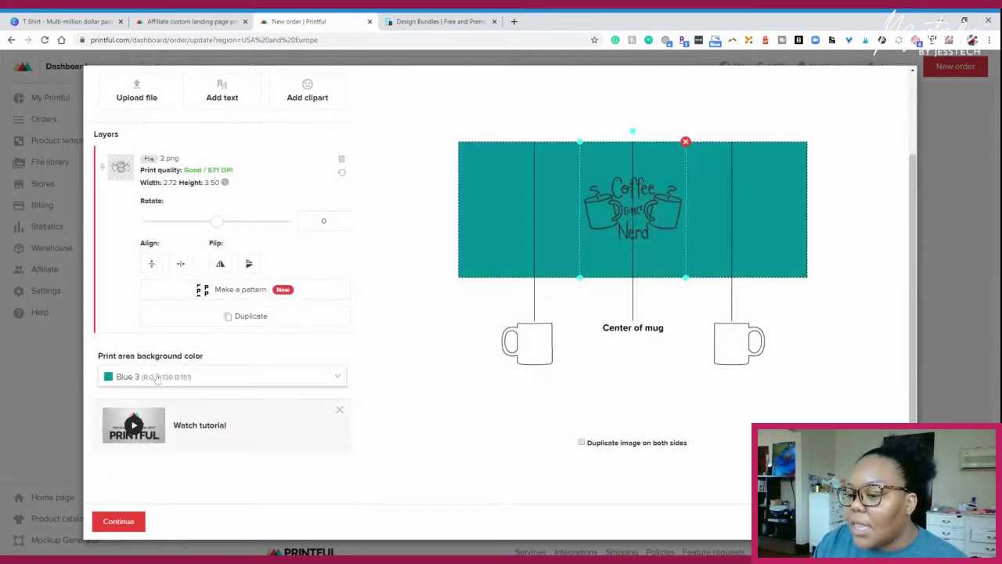
left_click(136, 379)
left_click(115, 400)
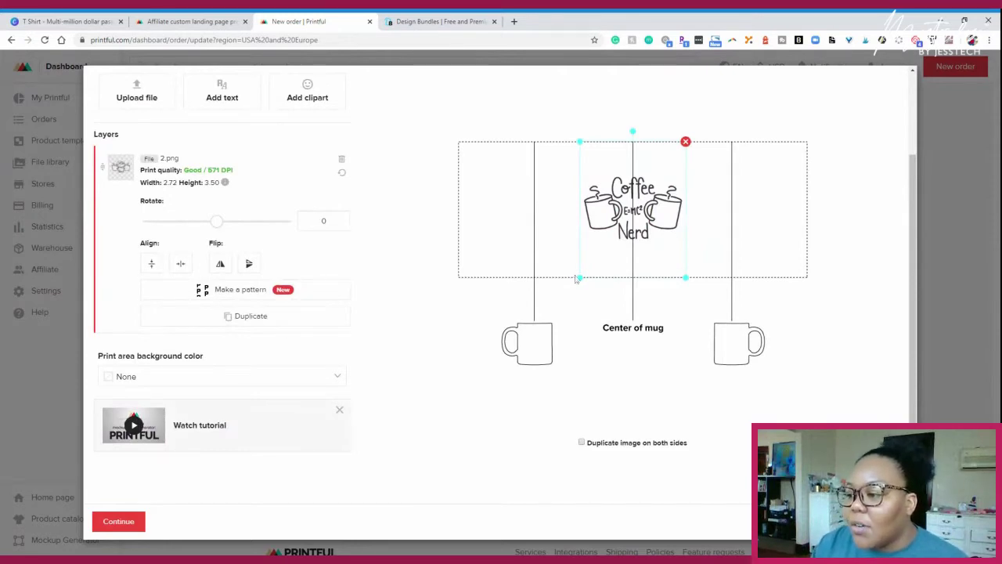
- Try the design at about 4.17 × 5.36 and about 1.71 × 2.20, centering the smaller version vertically and horizontally
left_click_drag(578, 277, 543, 310)
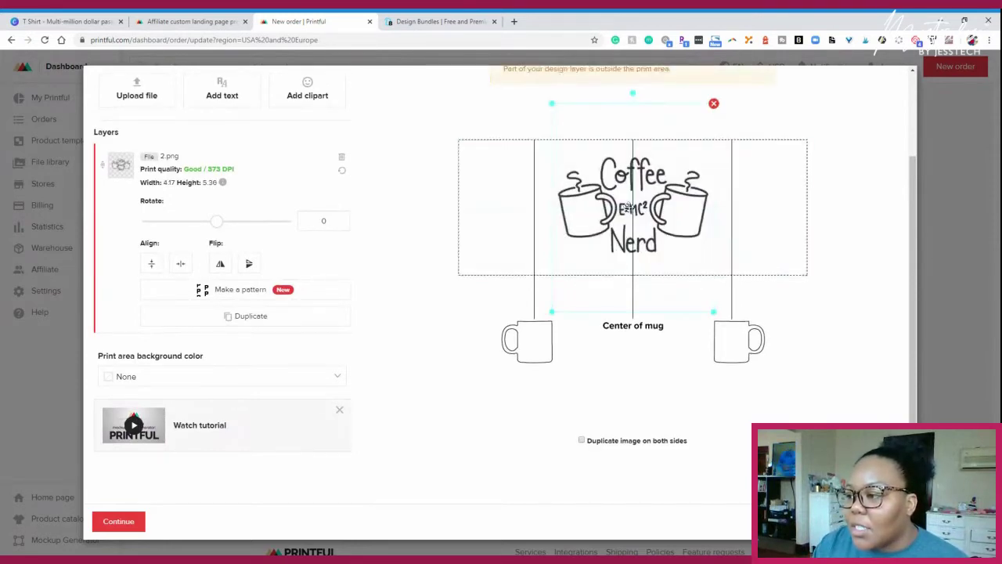
left_click_drag(639, 208, 637, 202)
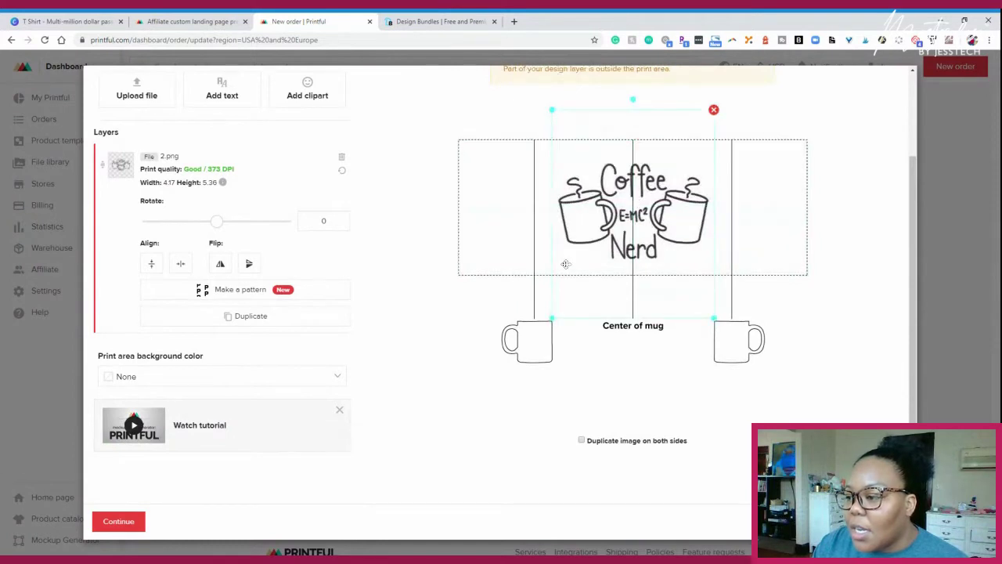
left_click_drag(554, 316, 606, 264)
left_click_drag(634, 195, 600, 190)
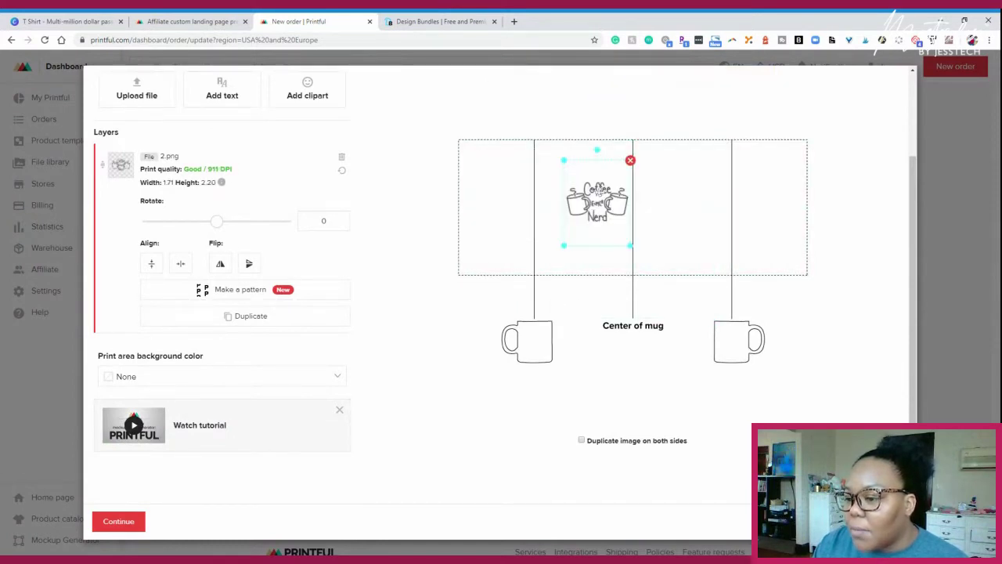
left_click(152, 263)
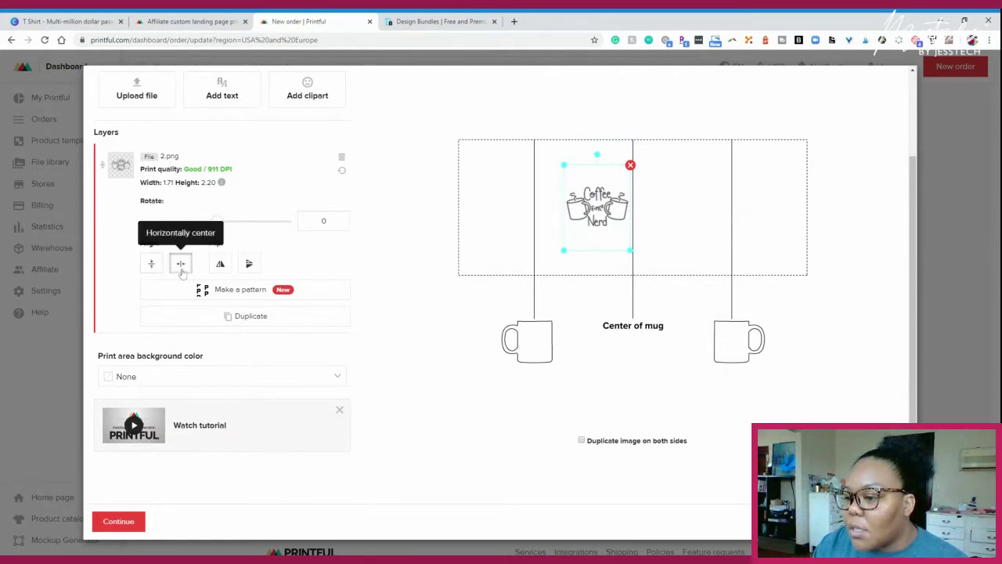
left_click(181, 264)
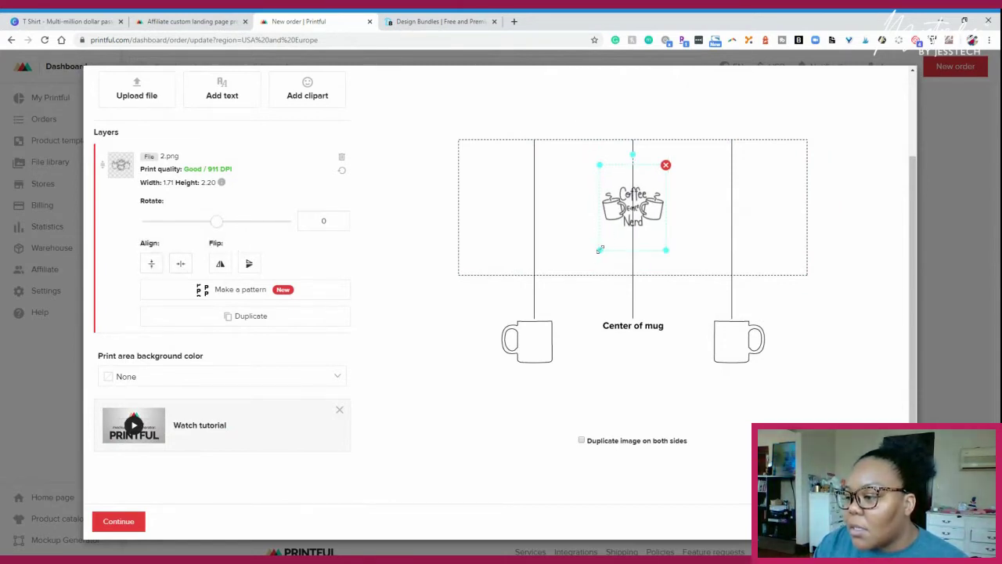
- Resize the Coffee Nerd design to about 4.33 × 5.57 and shift it slightly down along the mug's center line
left_click_drag(599, 249, 571, 273)
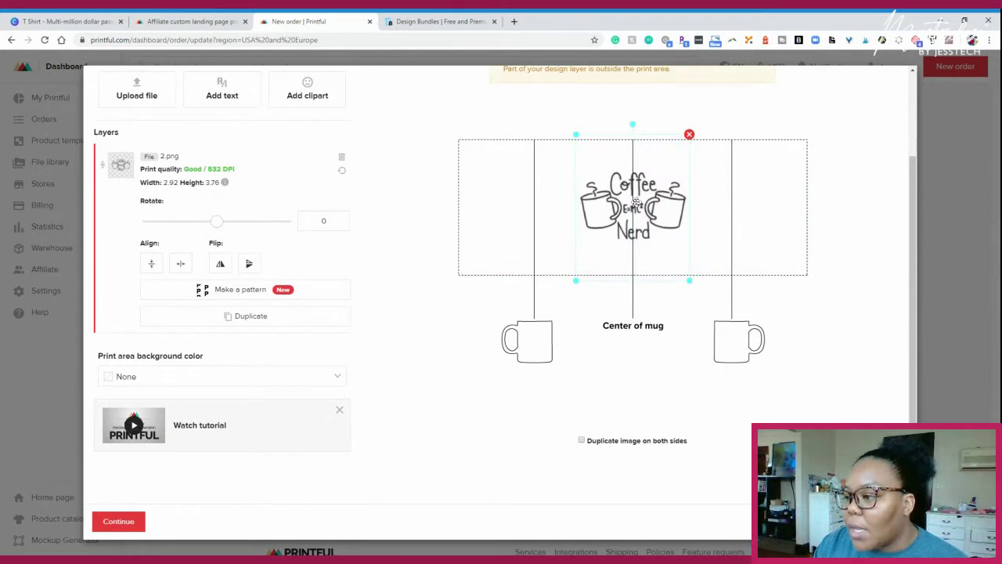
left_click_drag(636, 202, 637, 211)
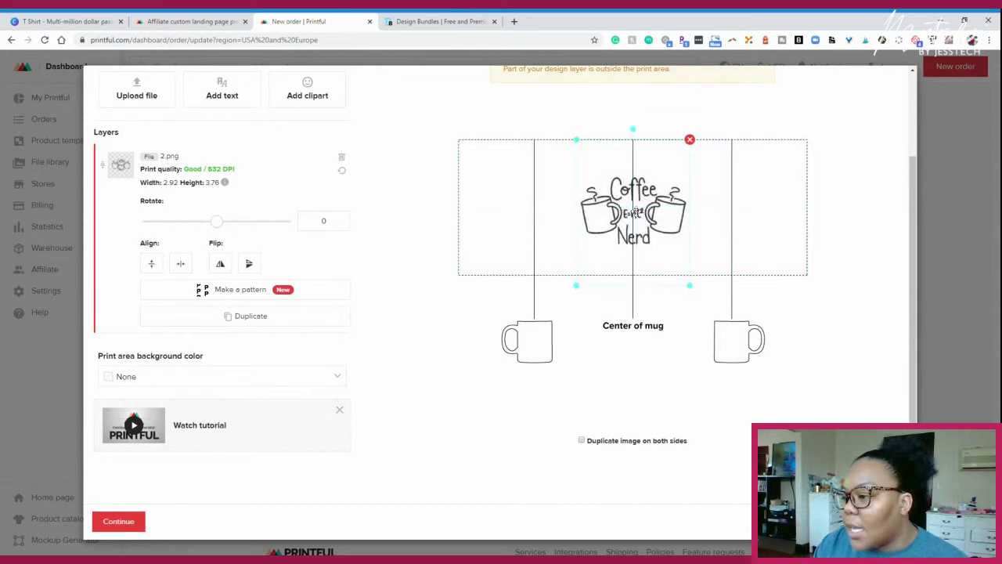
left_click_drag(576, 138, 501, 48)
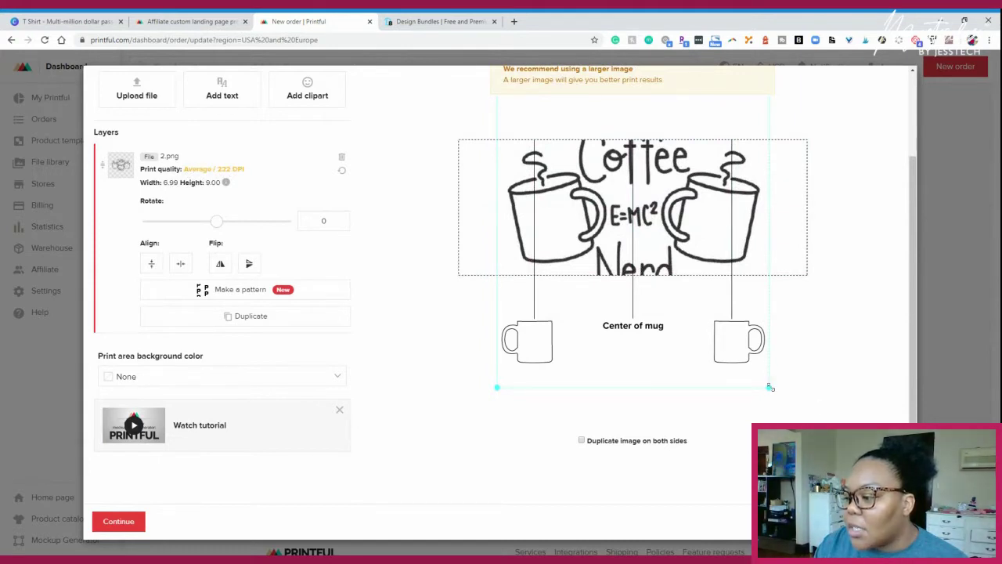
left_click_drag(770, 387, 730, 339)
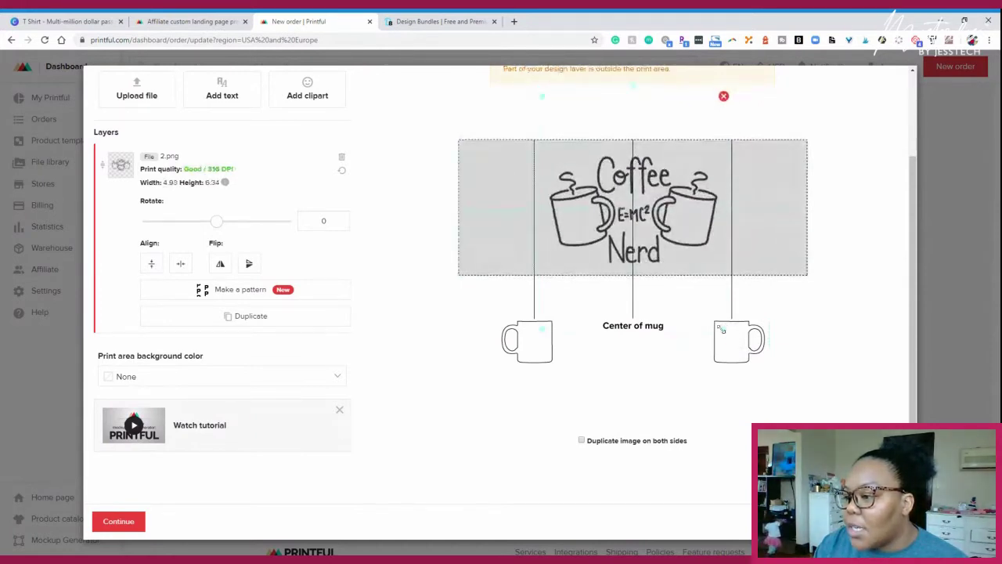
left_click_drag(721, 330, 718, 321)
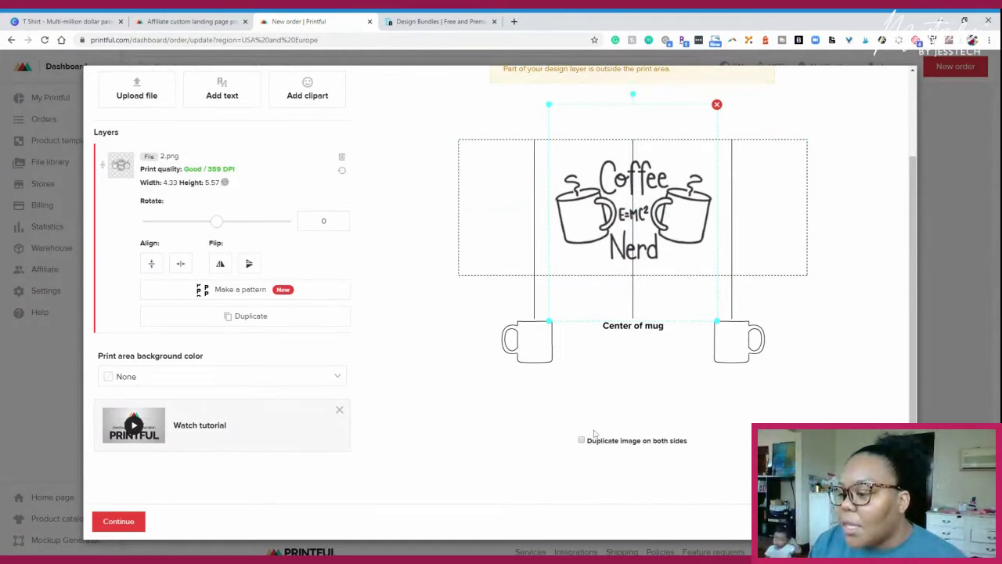
- Try adding the text "echie Entrepreneur" at size about 0.24 in the print area's lower-right corner, and remove it
left_click(339, 411)
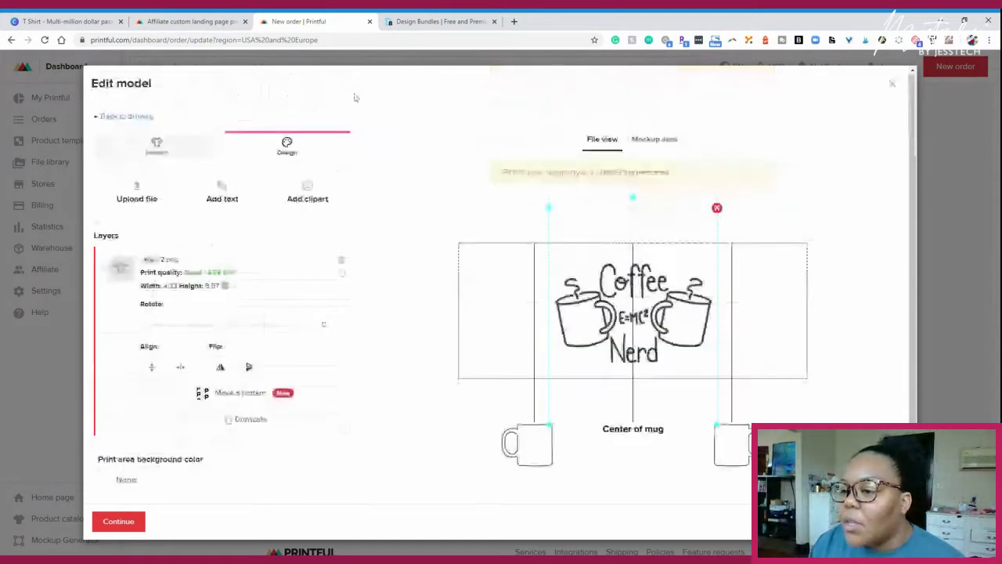
left_click(223, 194)
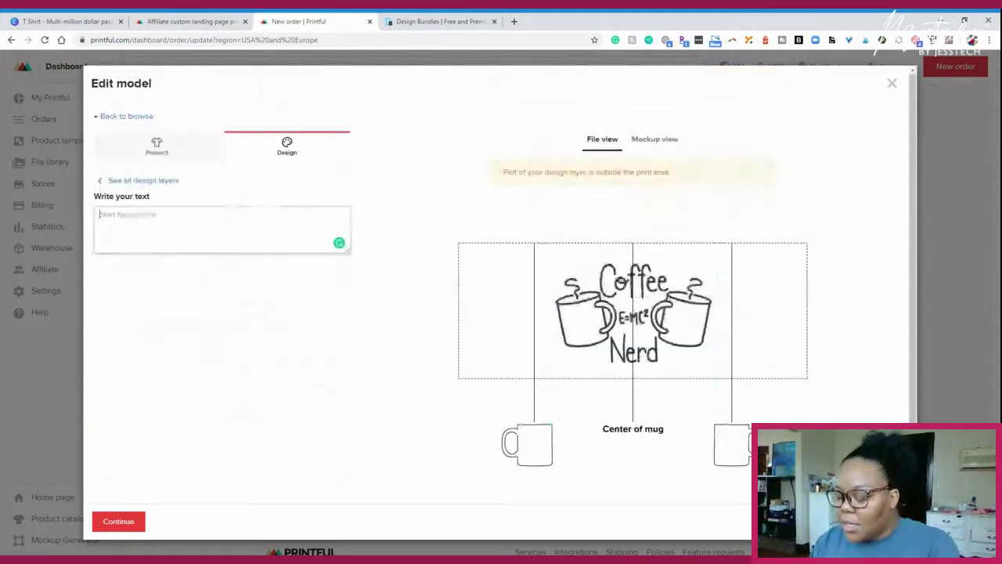
type("echie En")
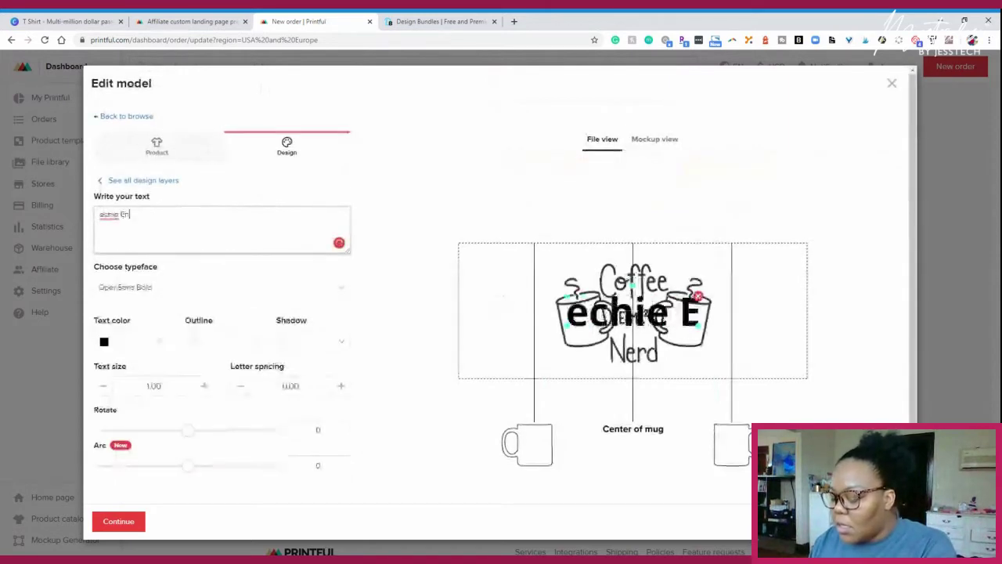
type("trepreneur")
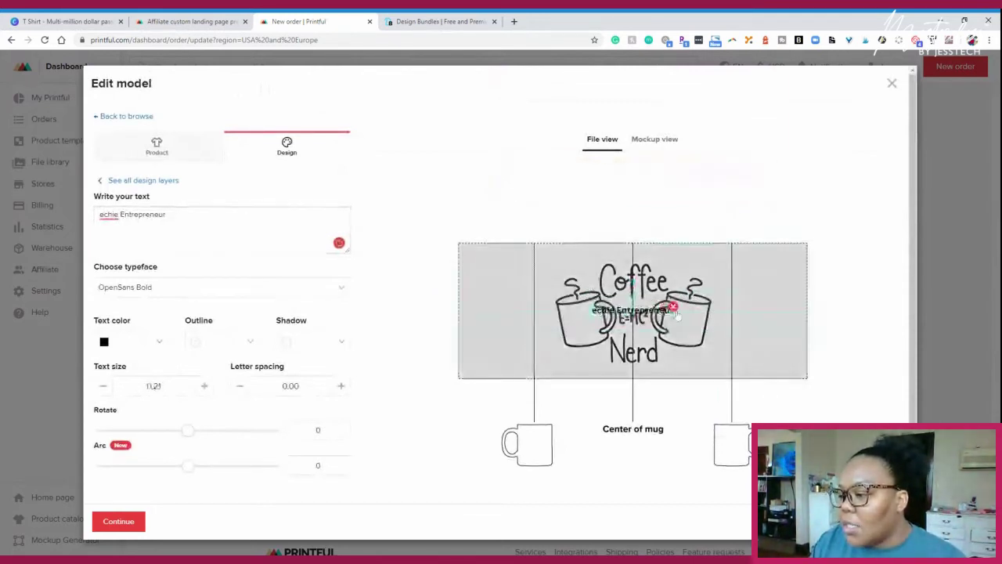
left_click_drag(653, 310, 761, 368)
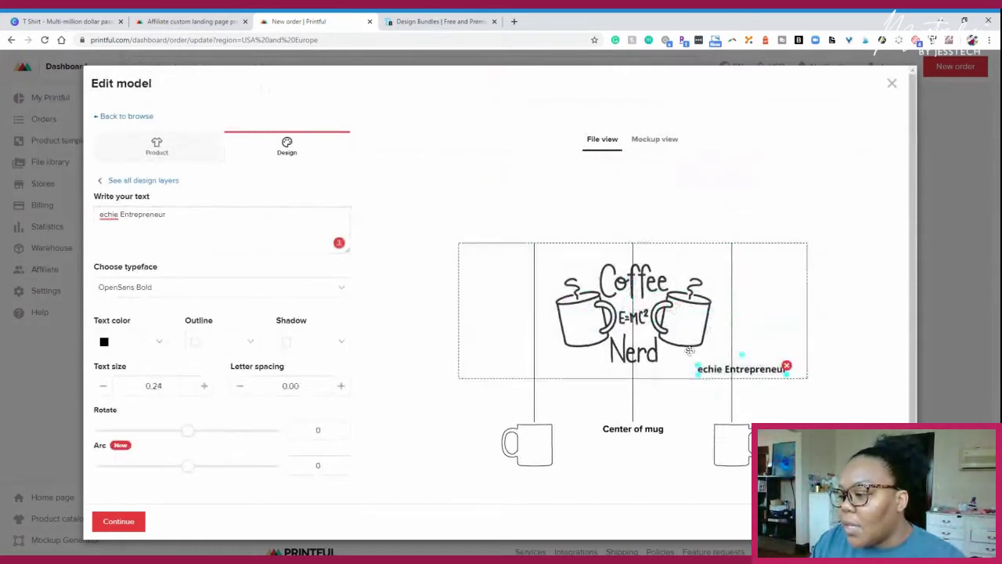
left_click(786, 366)
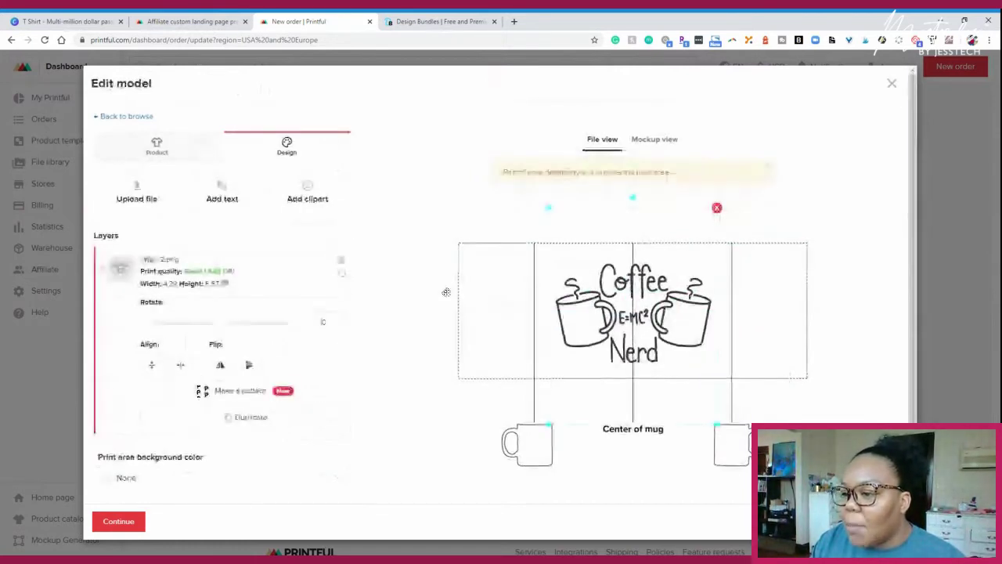
- Try the Marker line 2 clipart from Textures at about 2.85 × 1.45 near the print area's upper left, and remove it
left_click(306, 194)
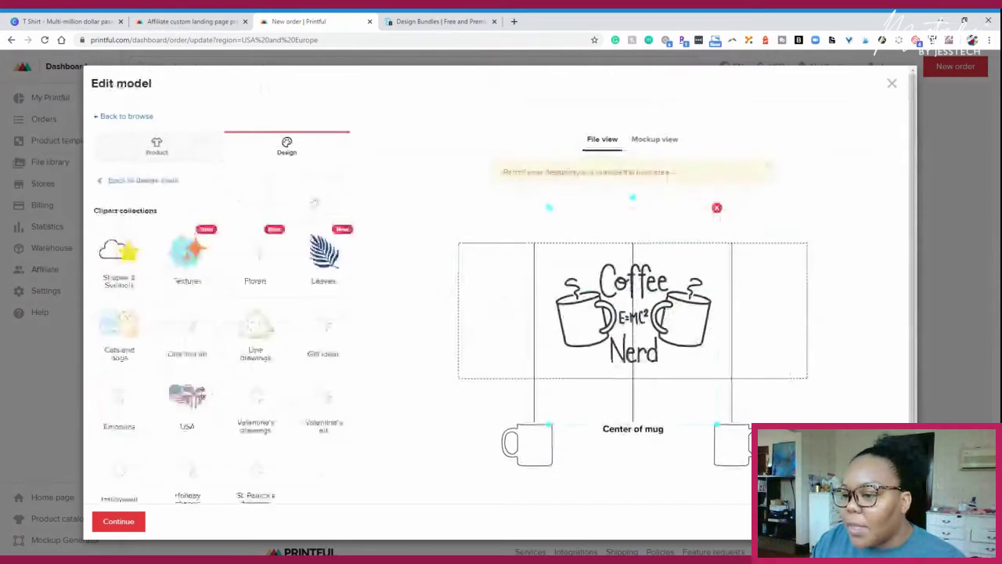
left_click(186, 255)
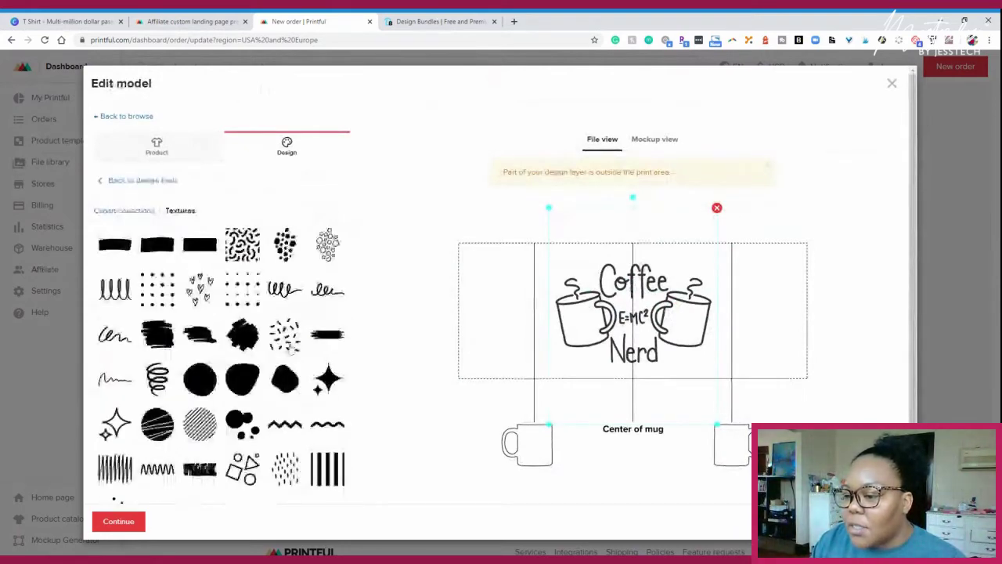
scroll(289, 350, "down", 1)
left_click(202, 277)
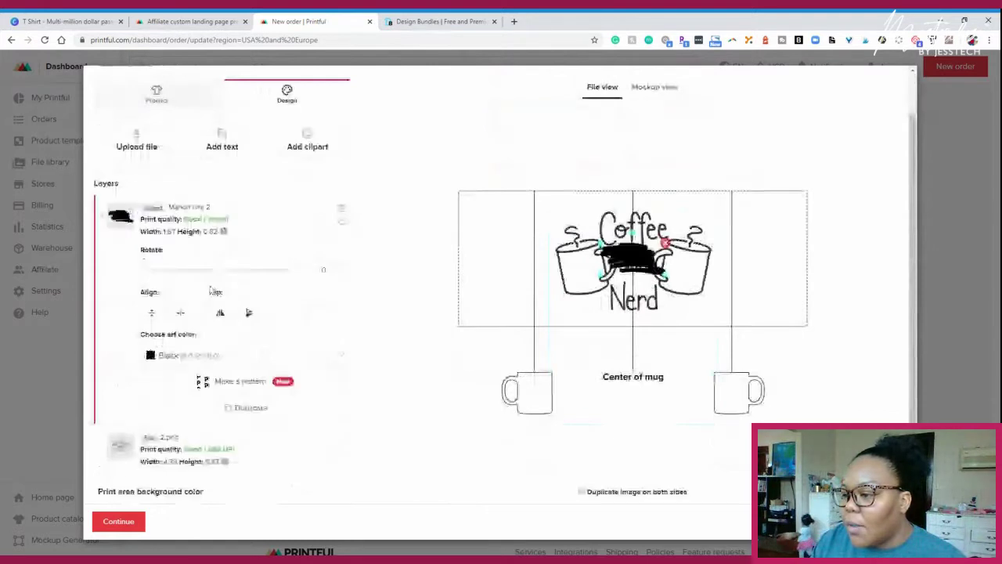
left_click_drag(639, 261, 548, 212)
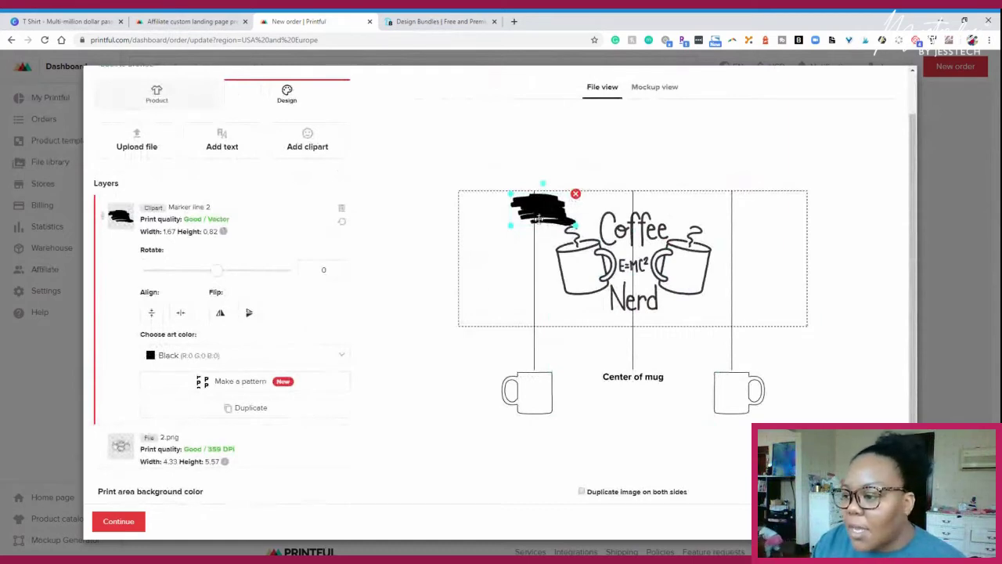
left_click_drag(575, 193, 599, 181)
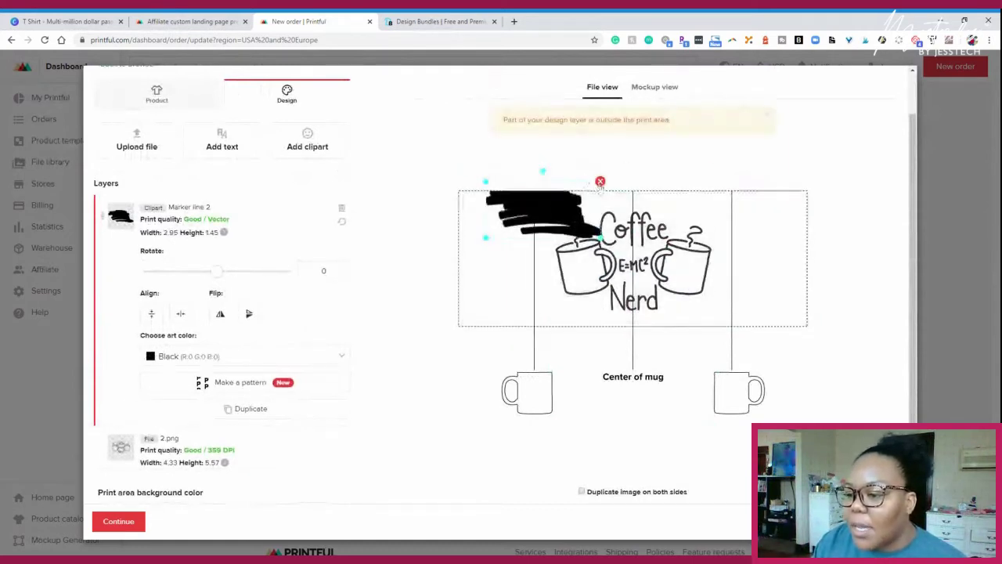
left_click(599, 182)
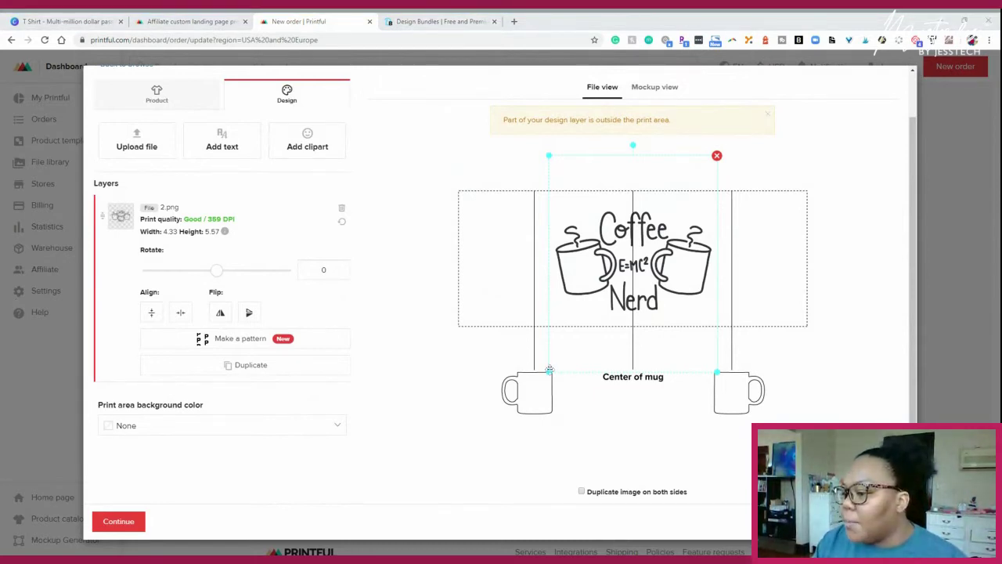
- Save the Coffee Nerd mug design to the order and preview its mockup
left_click(114, 521)
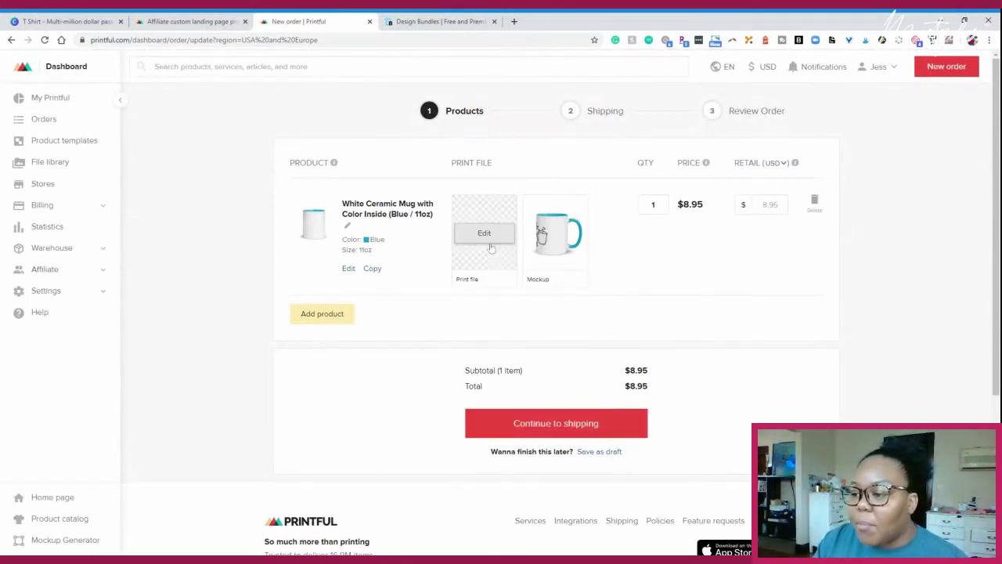
left_click(550, 259)
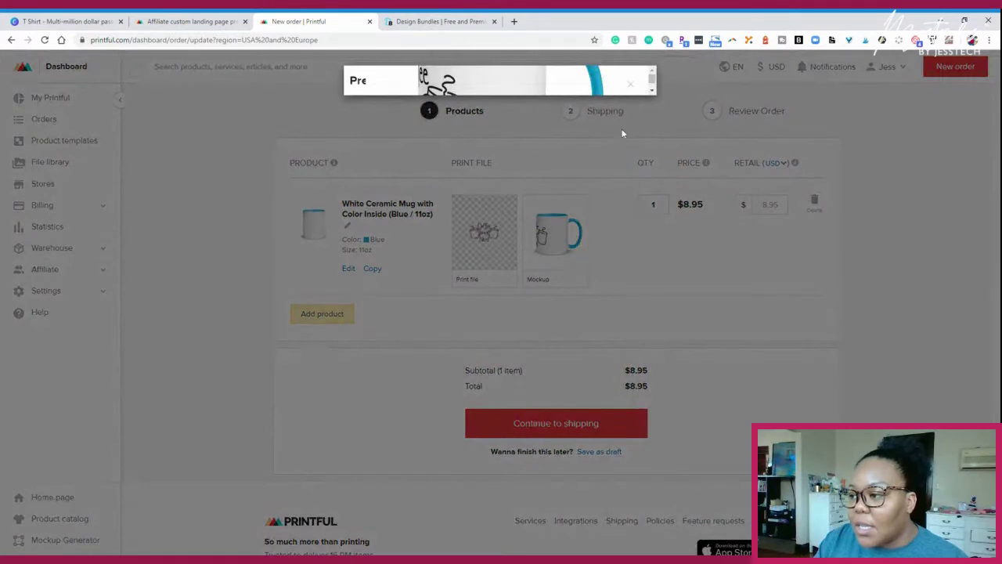
left_click(650, 94)
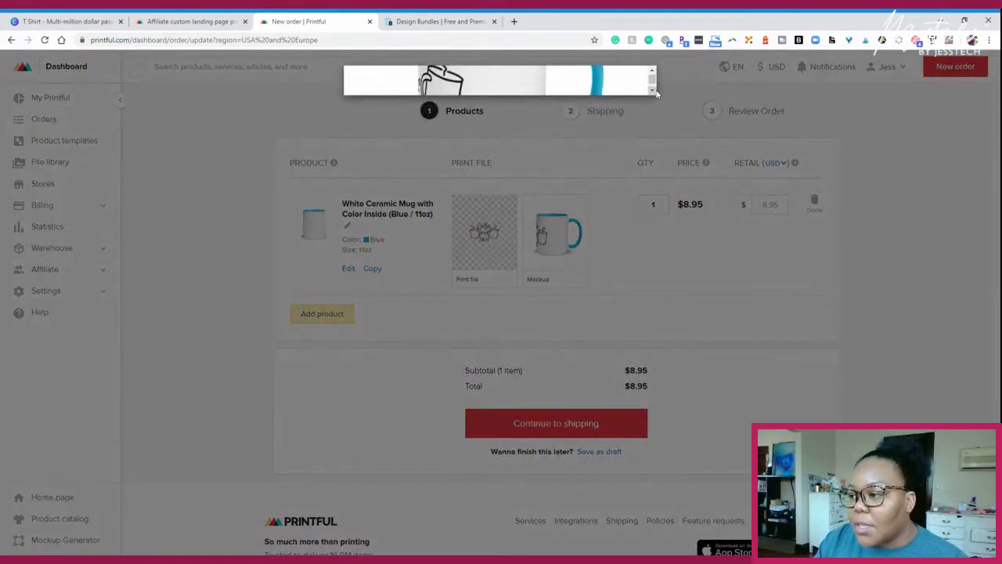
left_click_drag(651, 80, 653, 80)
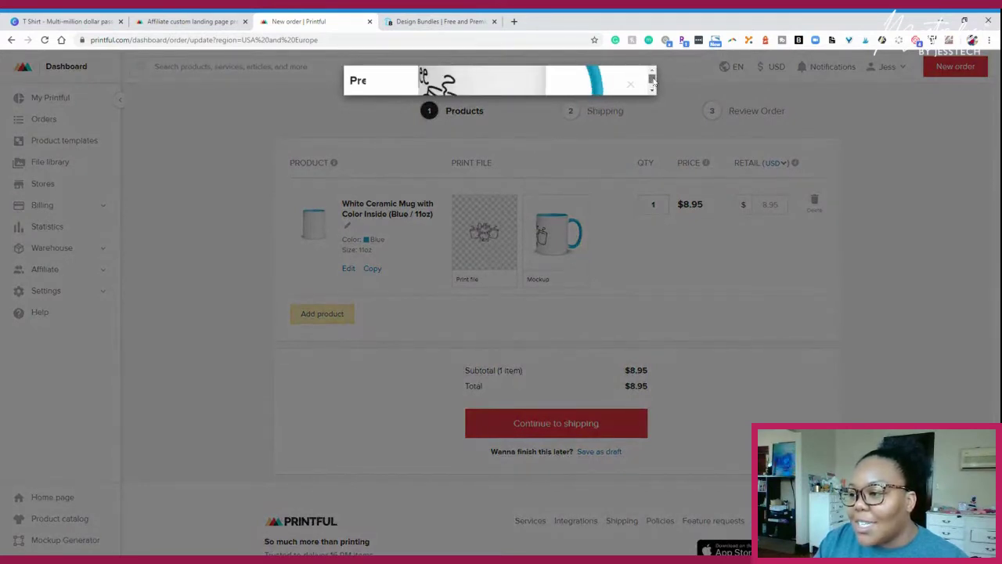
left_click(886, 121)
scroll(861, 281, "down", 1)
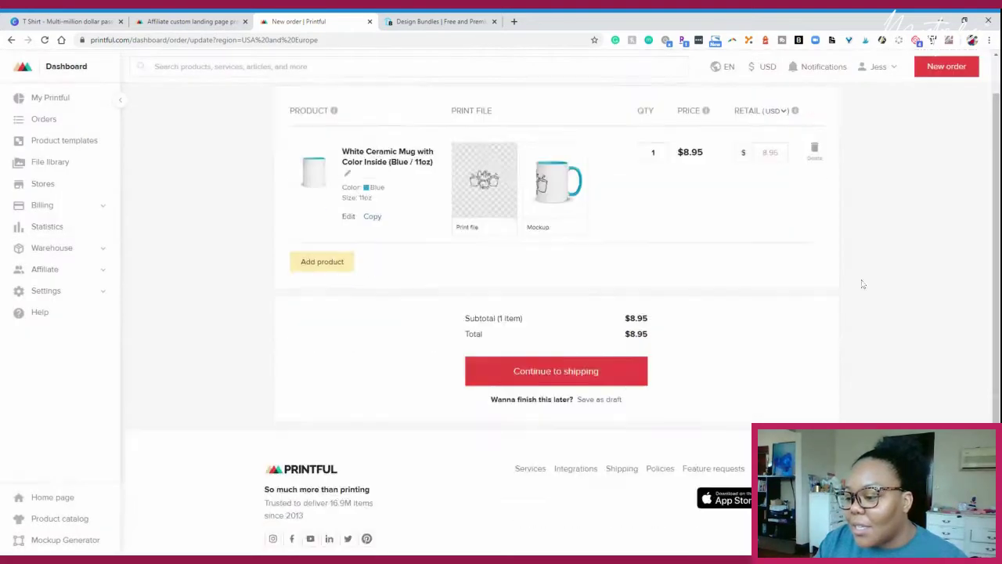
scroll(869, 279, "up", 1)
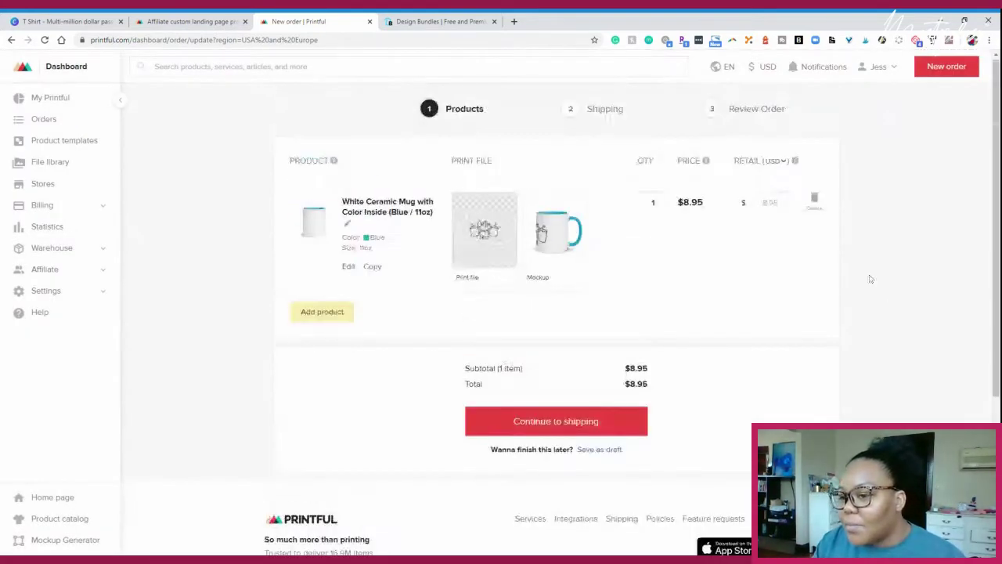
- Open the Mug white/black product template and review its product's print file templates and customer reviews
left_click(65, 142)
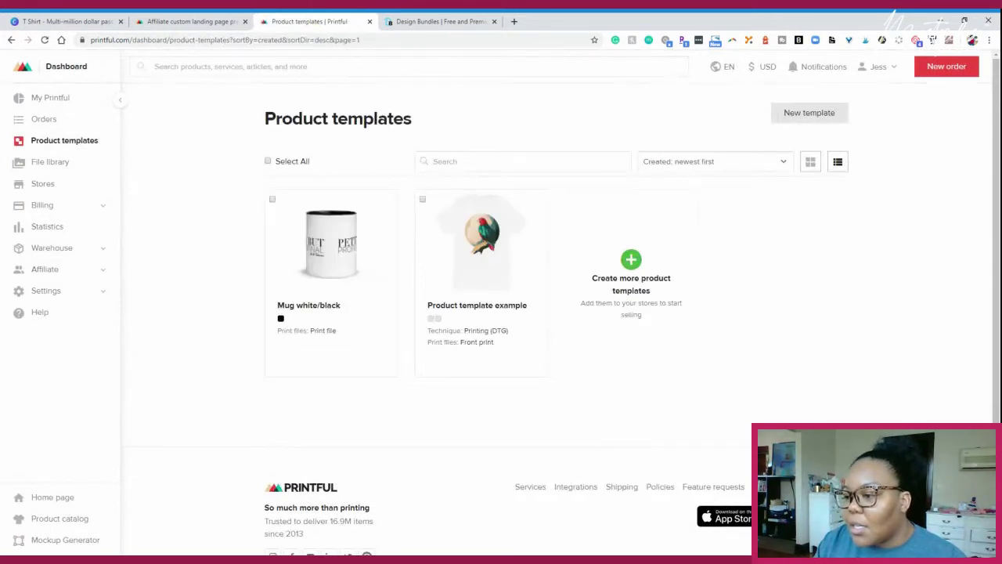
left_click(630, 256)
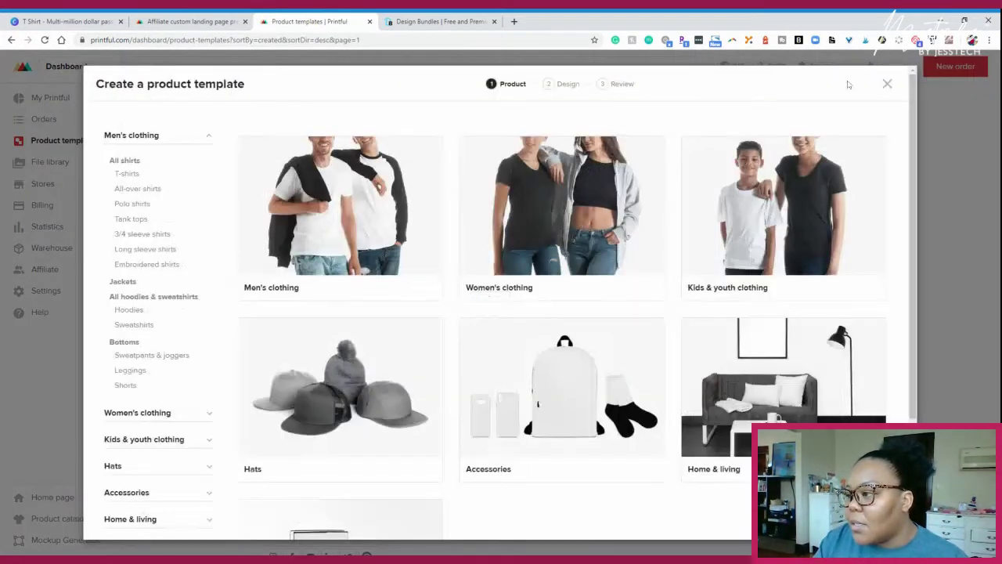
left_click(886, 84)
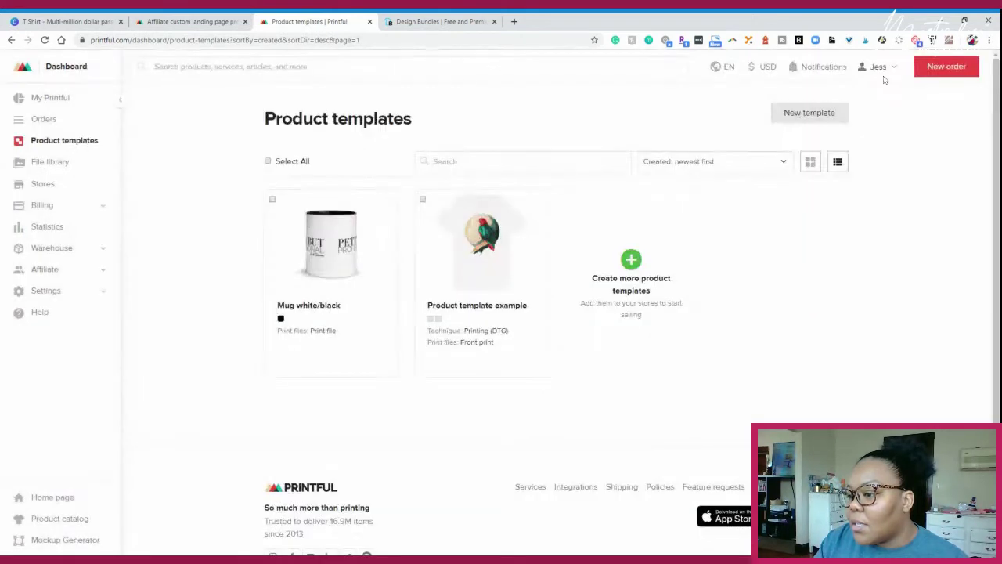
left_click(330, 243)
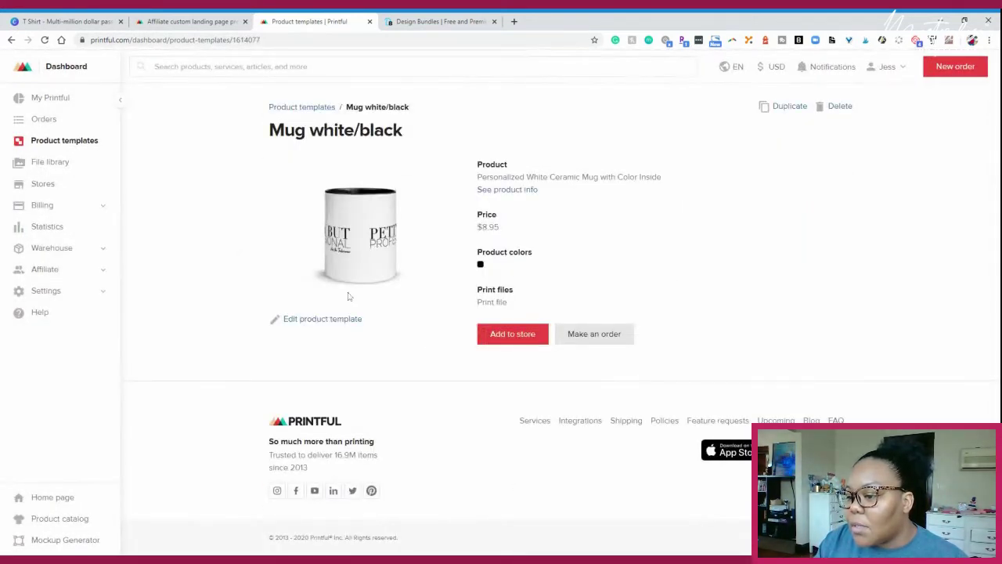
left_click(501, 190)
left_click(354, 123)
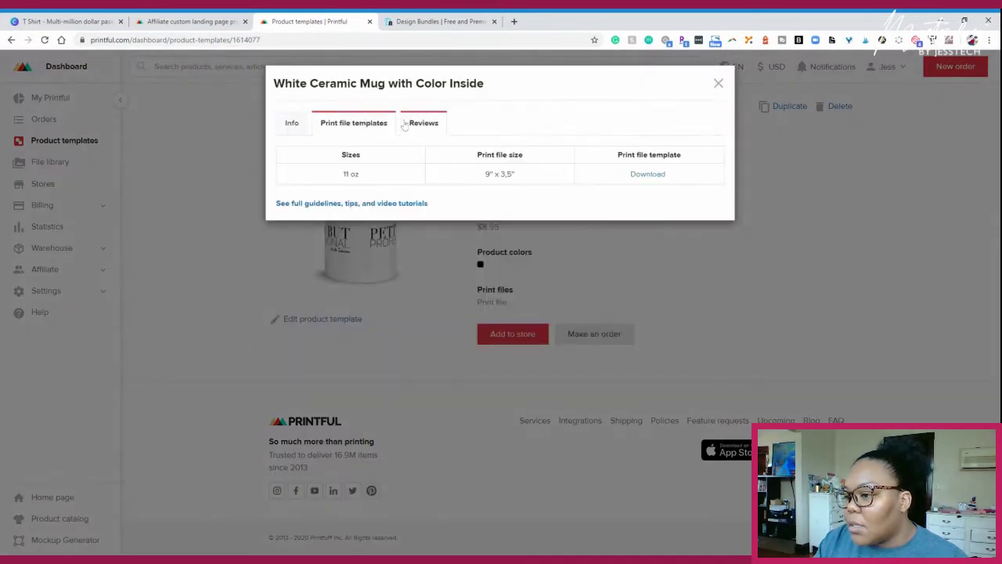
left_click(432, 123)
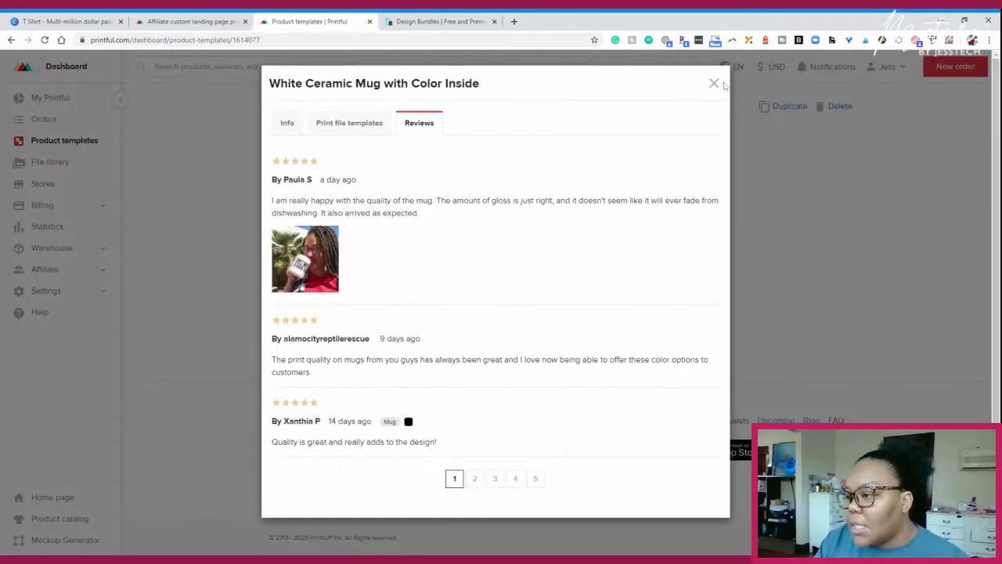
left_click(714, 83)
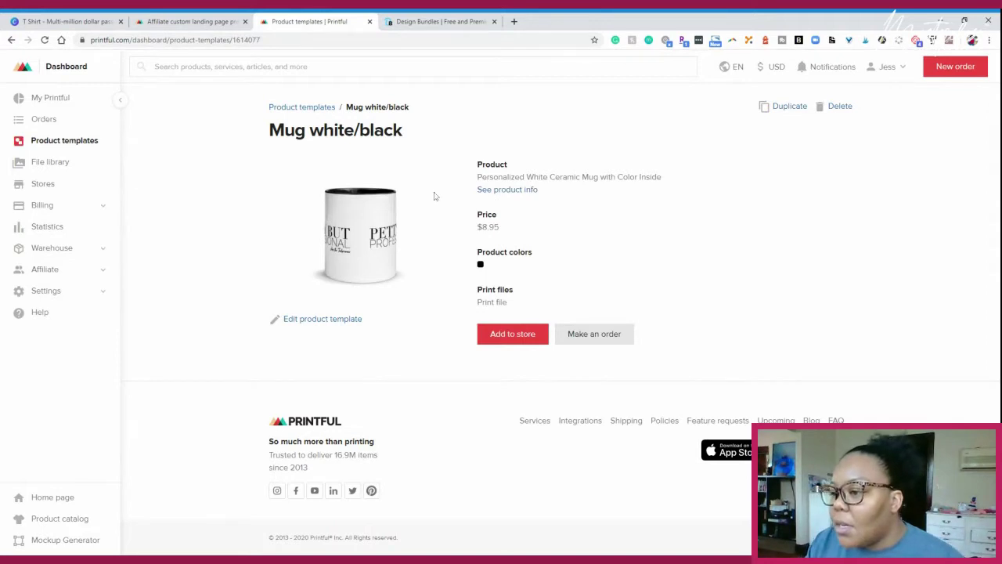
- Start a new product template using the White Glossy Mug from the Home & living coffee mugs
left_click(53, 143)
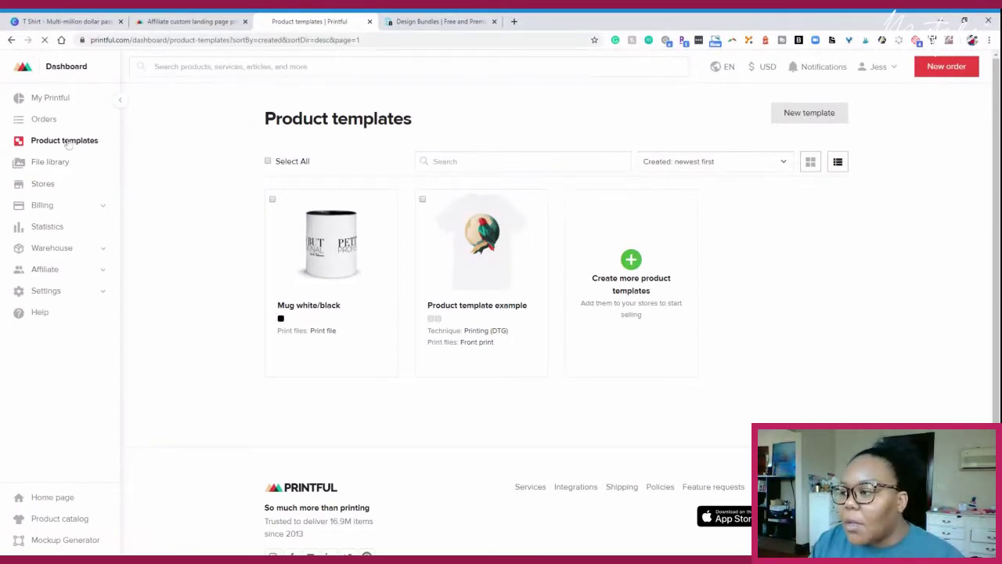
left_click(806, 112)
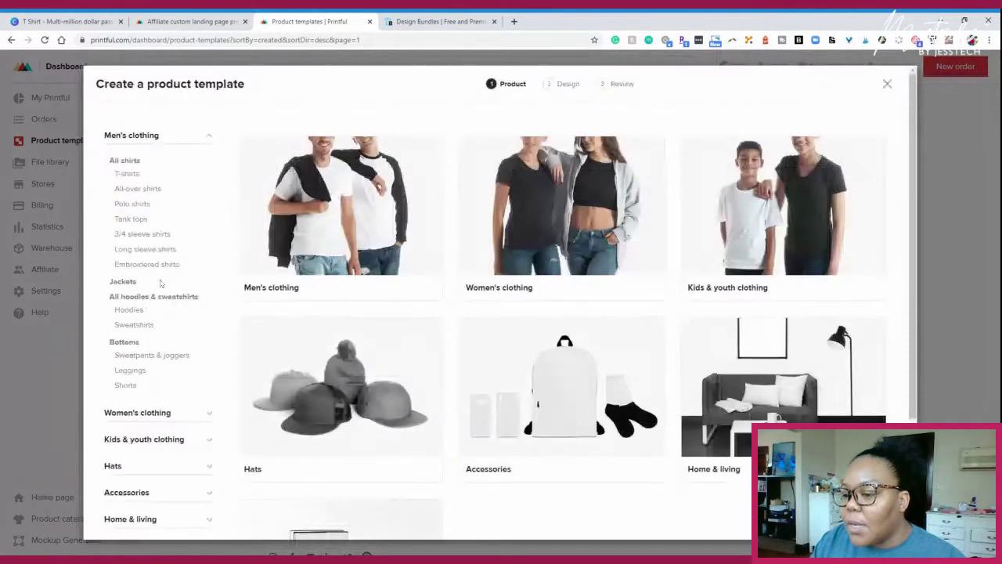
scroll(140, 287, "down", 1)
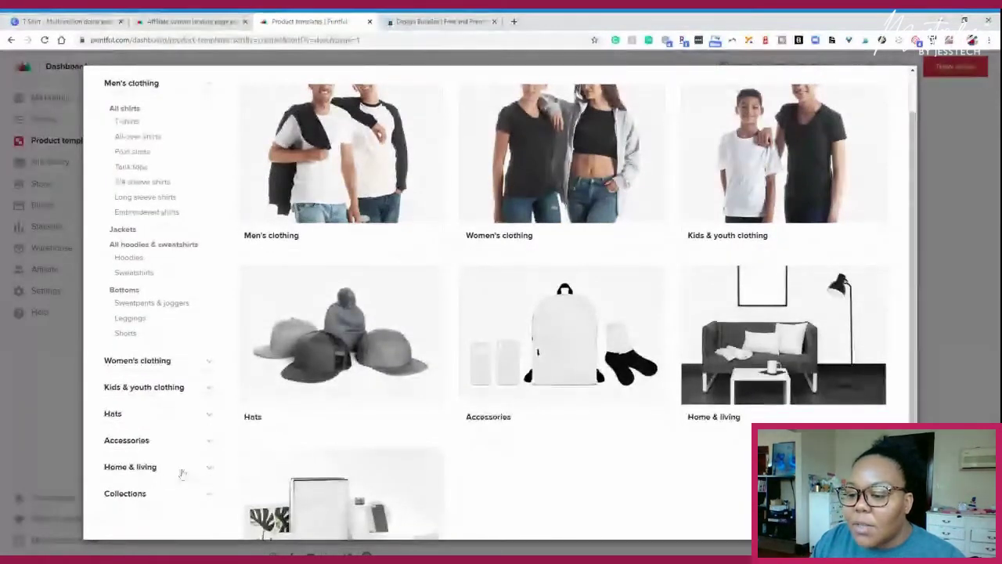
left_click(182, 476)
left_click(133, 242)
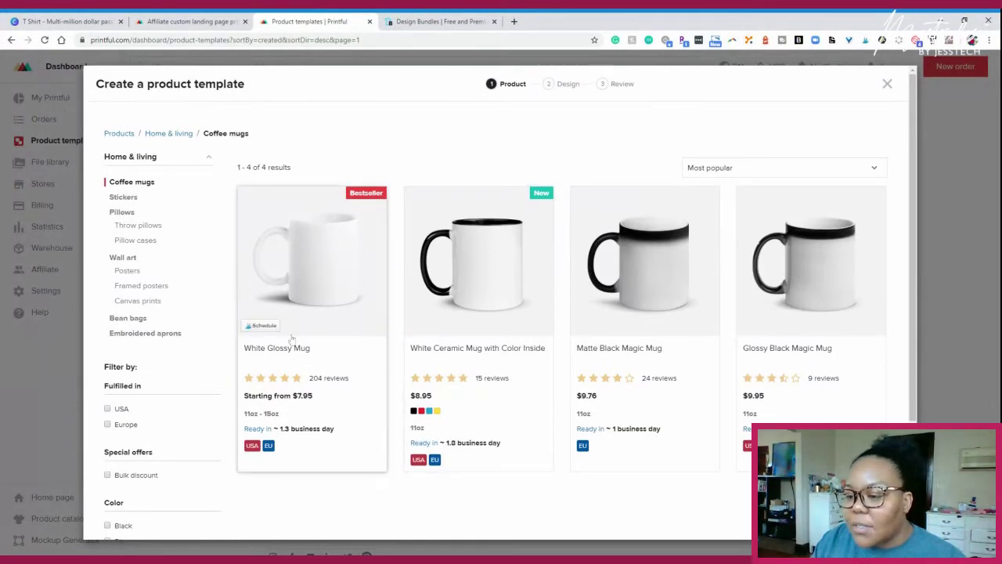
left_click(295, 378)
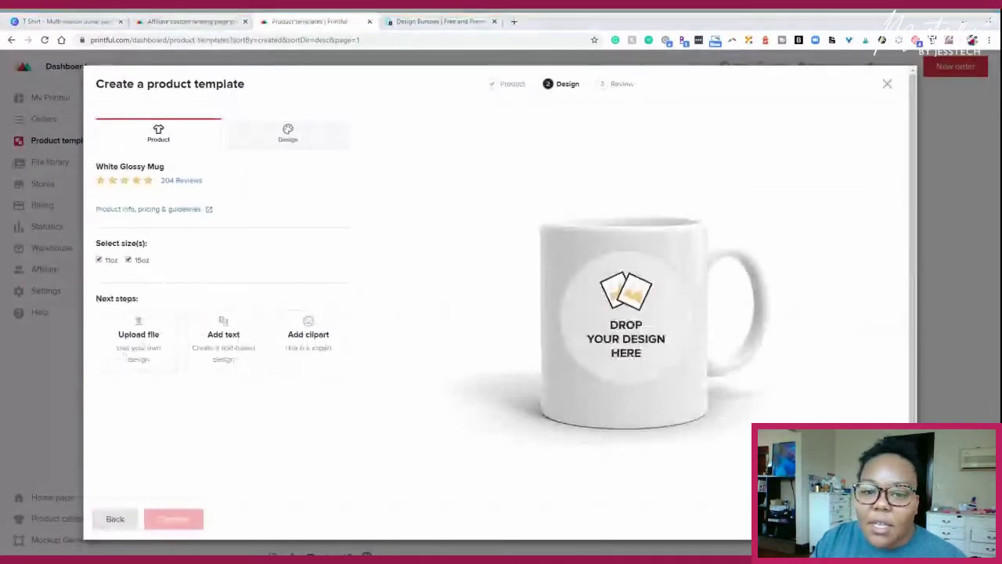
- Add the Coffee Nerd file 2.png to the mug template and enlarge it to about 3.63 × 4.67 on the center line
left_click(139, 337)
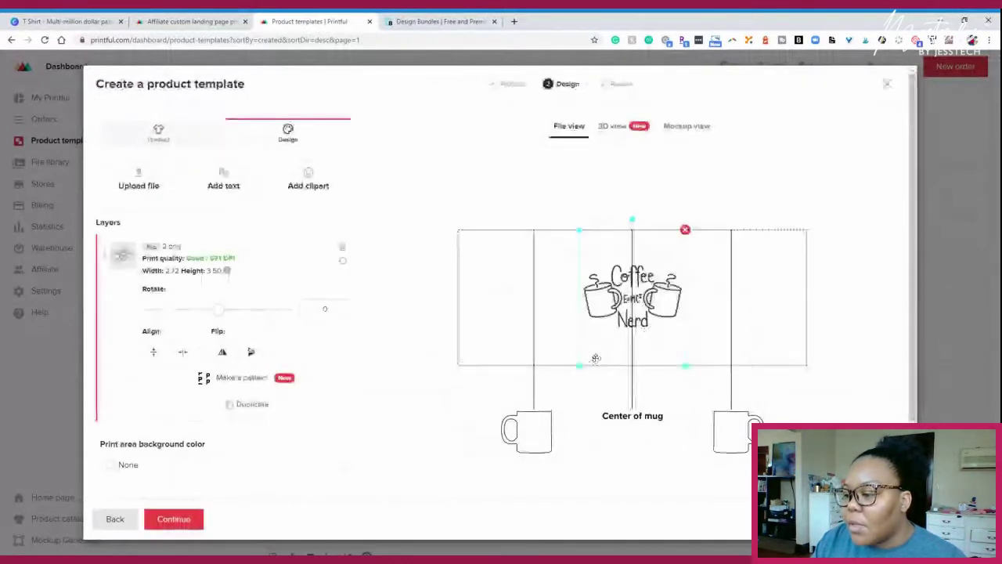
left_click_drag(584, 365, 548, 380)
mouse_move(618, 303)
left_mouse_down()
mouse_move(618, 313)
mouse_move(610, 303)
left_mouse_up()
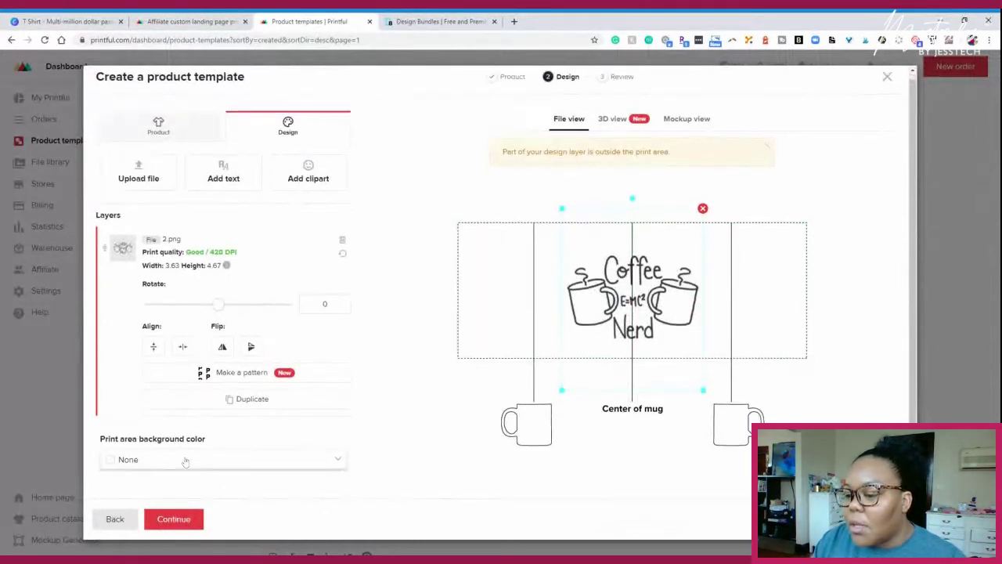
scroll(184, 461, "down", 1)
scroll(204, 454, "down", 2)
- Deselect the 11oz size for the White Glossy Mug template
scroll(204, 454, "up", 3)
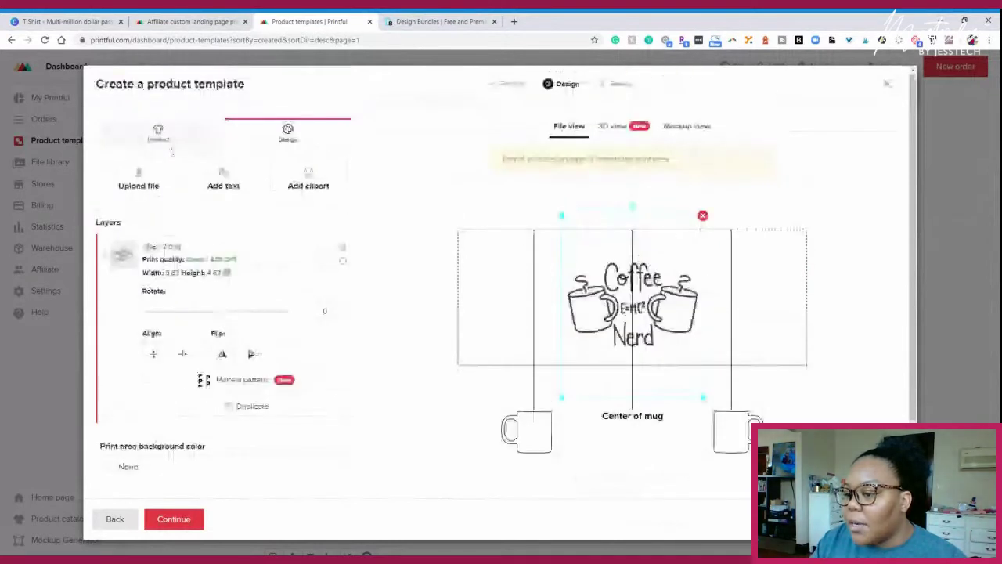
left_click(158, 131)
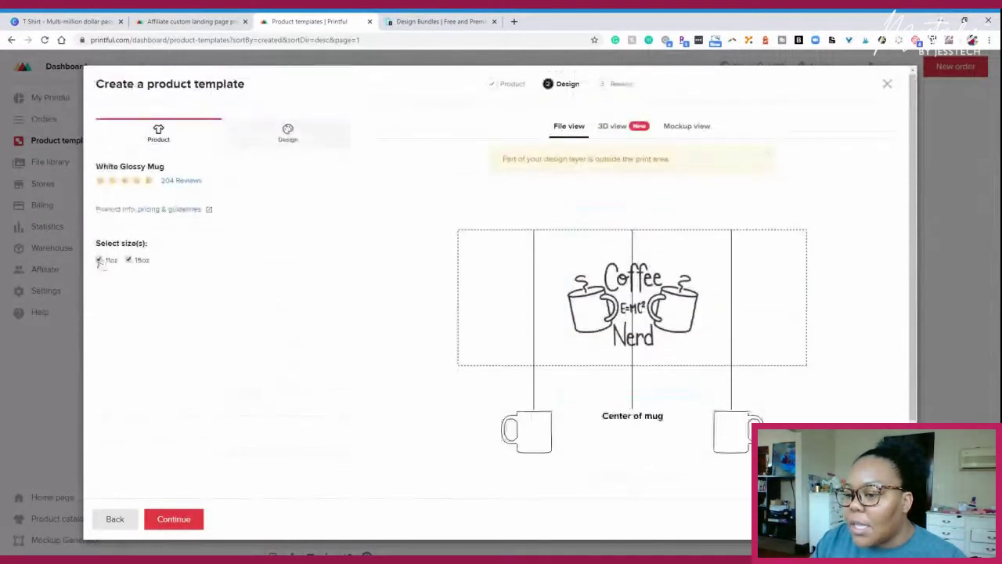
left_click(99, 260)
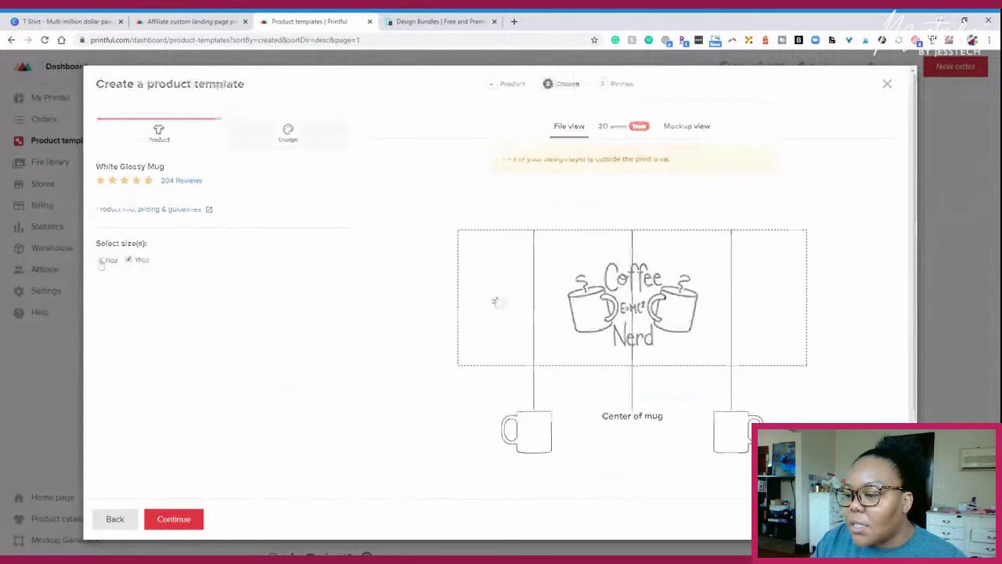
- Preview the Coffee Nerd design on the White Glossy Mug in the mockup and rotatable 3D views, then return to the file view
left_click(289, 131)
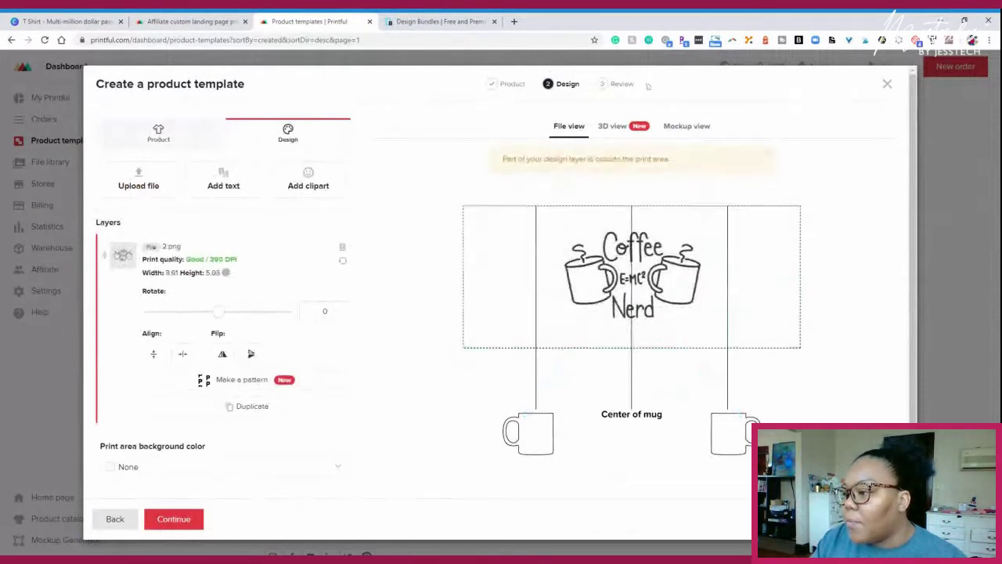
left_click(686, 126)
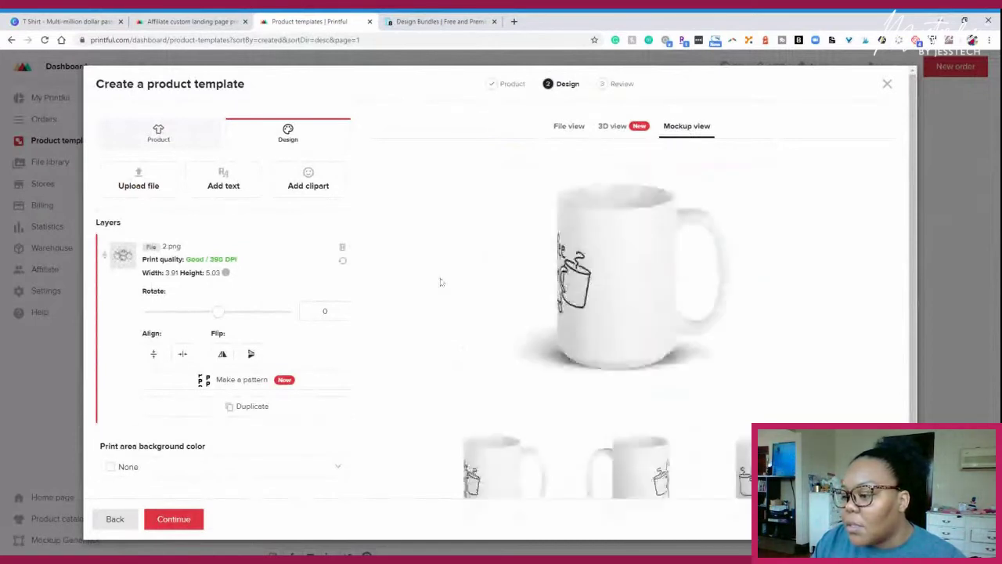
scroll(440, 282, "down", 1)
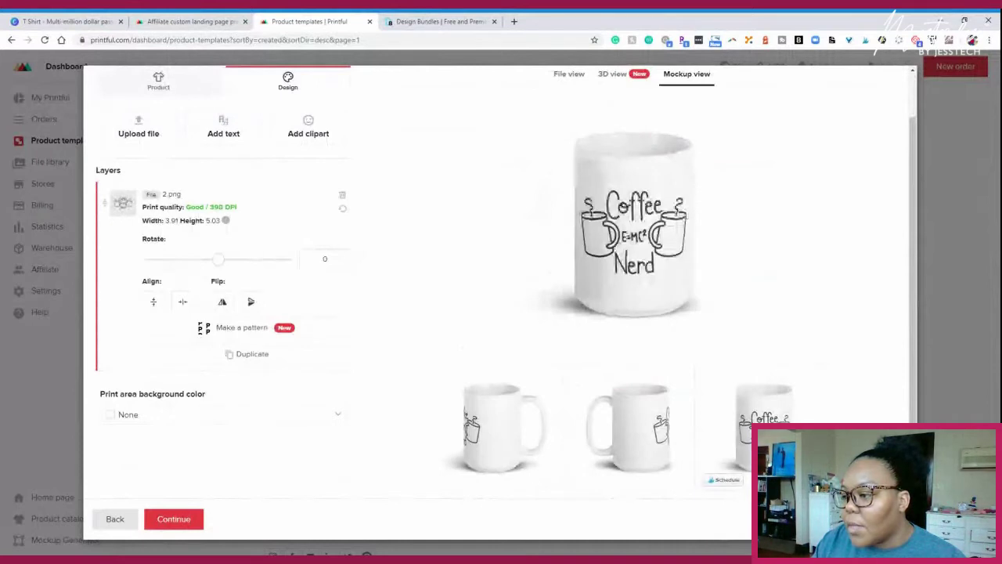
scroll(501, 281, "down", 1)
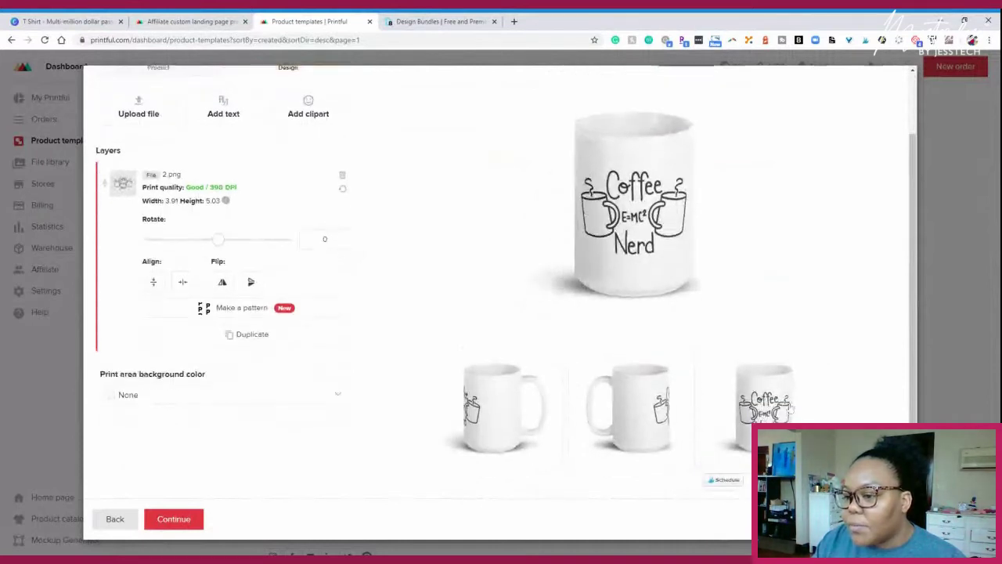
scroll(788, 407, "up", 2)
left_click(612, 126)
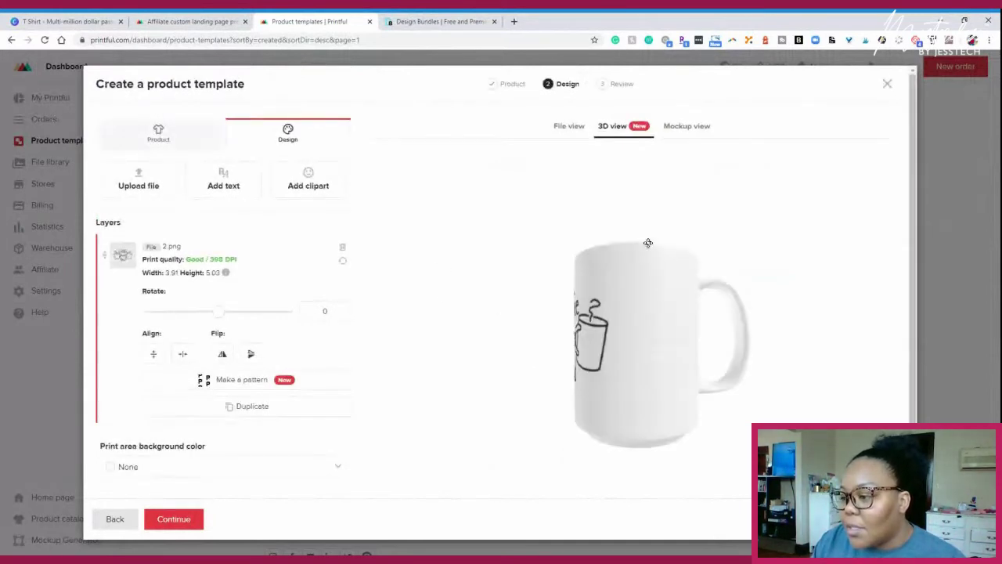
left_click_drag(649, 242, 579, 313)
left_click_drag(666, 347, 630, 329)
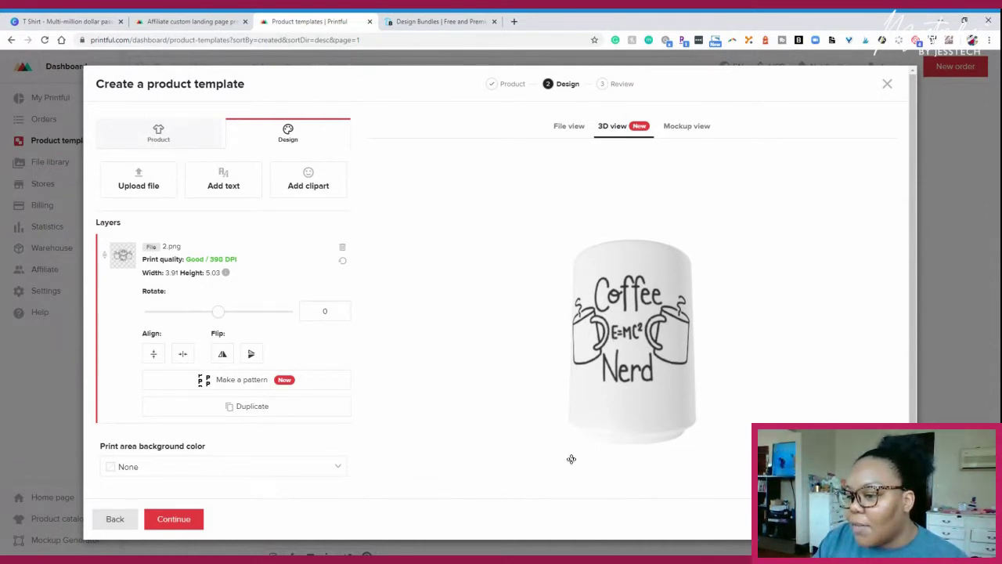
left_click(571, 130)
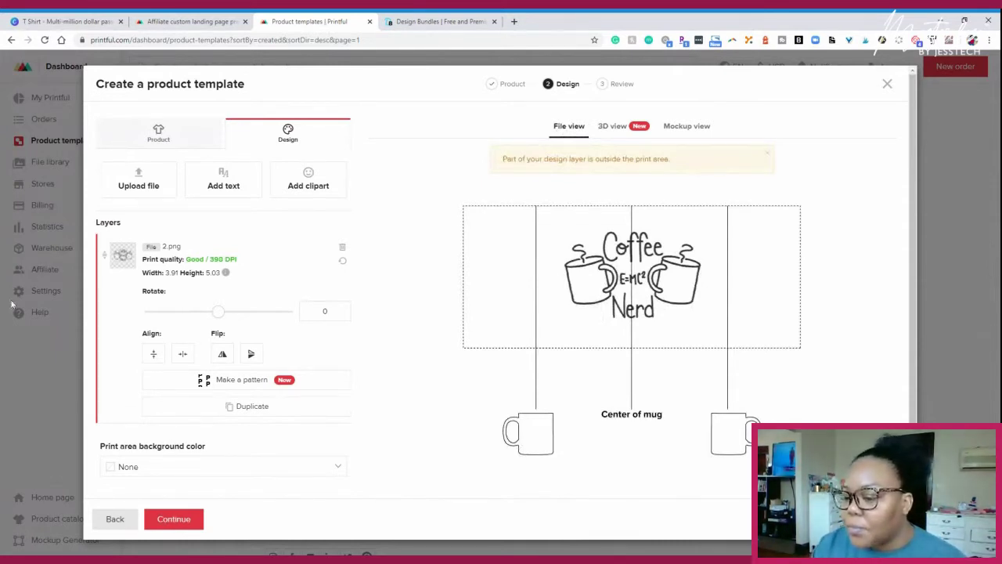
- Save the White Glossy Mug as a product template and retitle it Coffee Nerd Mug
left_click(156, 521)
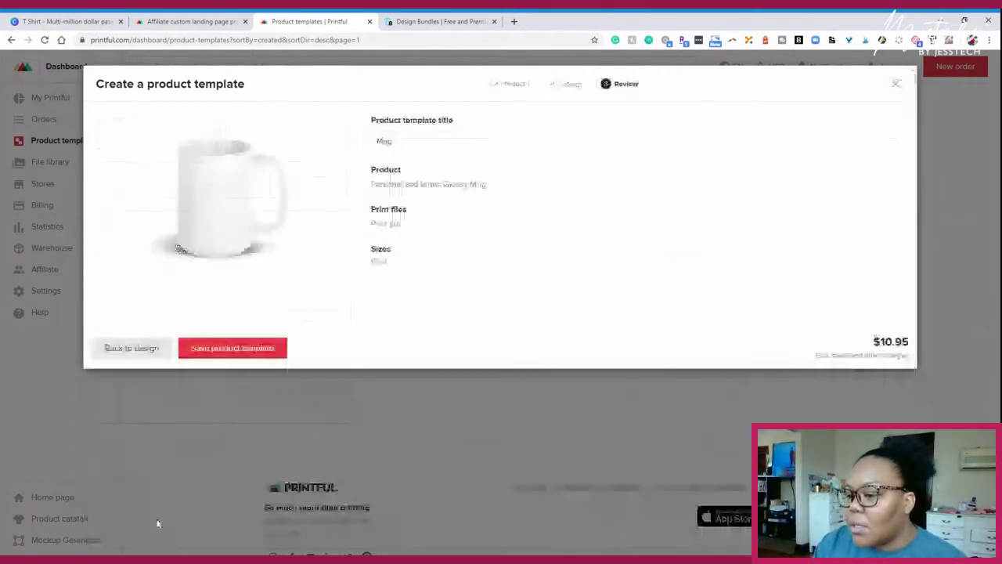
left_click(262, 351)
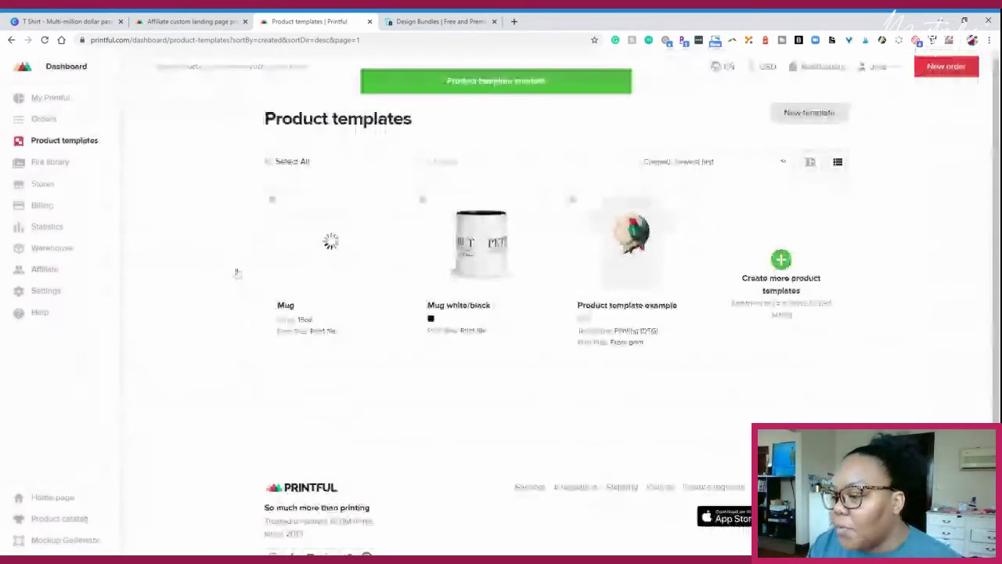
left_click(381, 207)
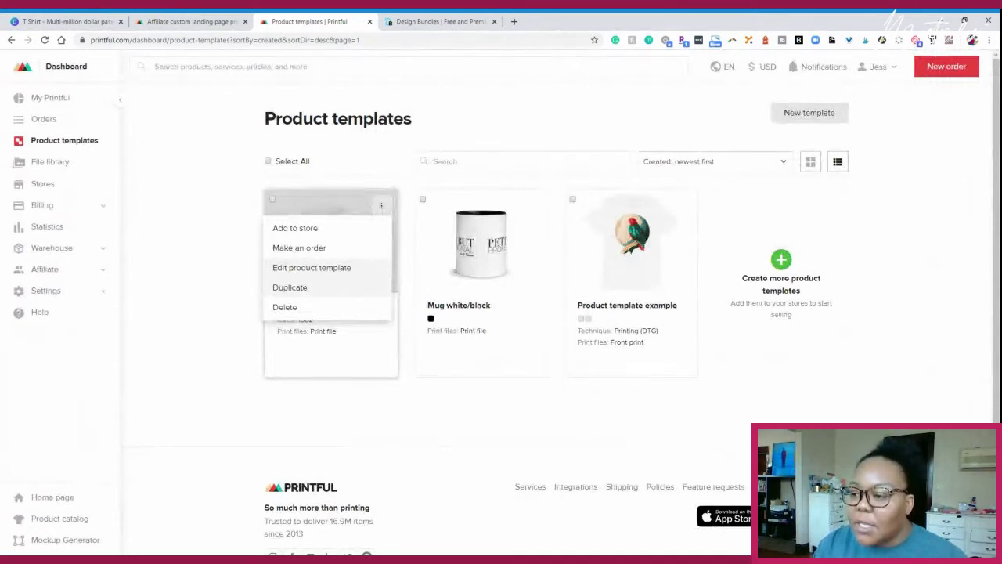
left_click(324, 267)
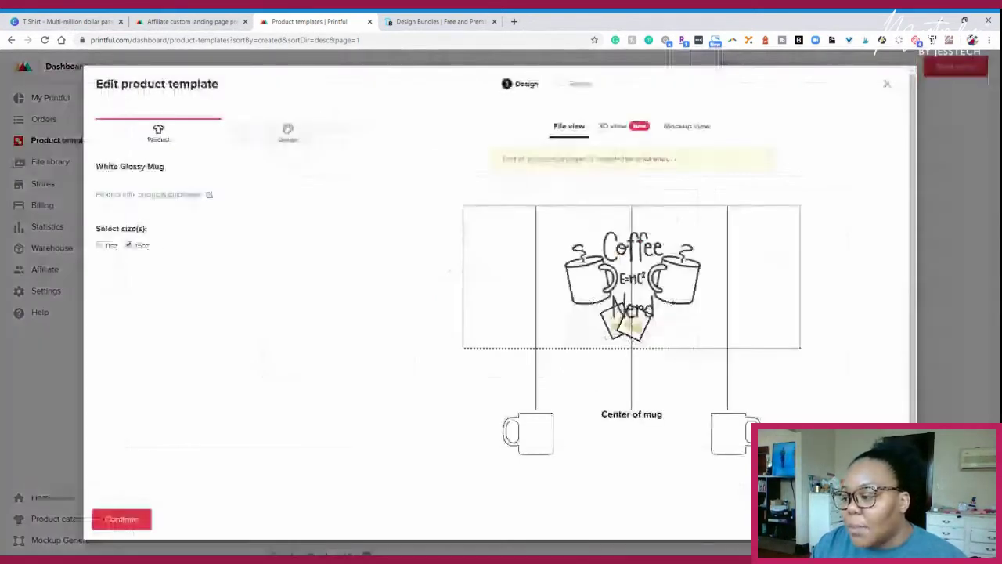
left_click(122, 520)
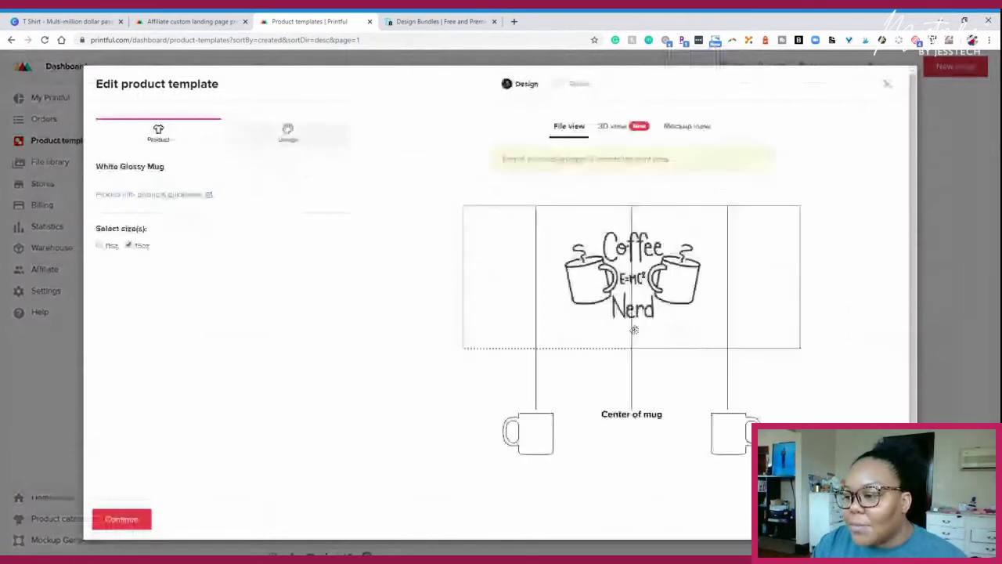
left_click(133, 520)
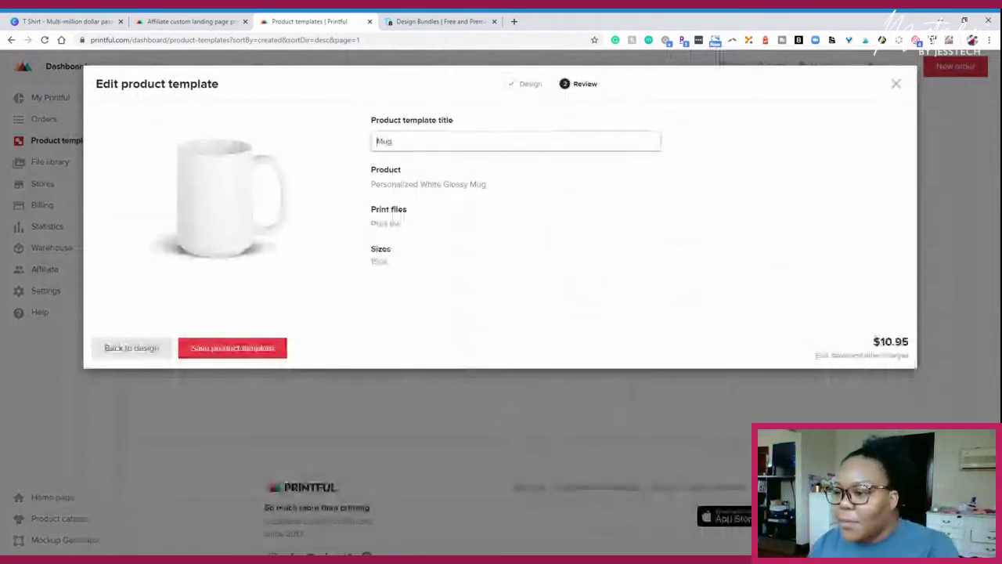
type("offee")
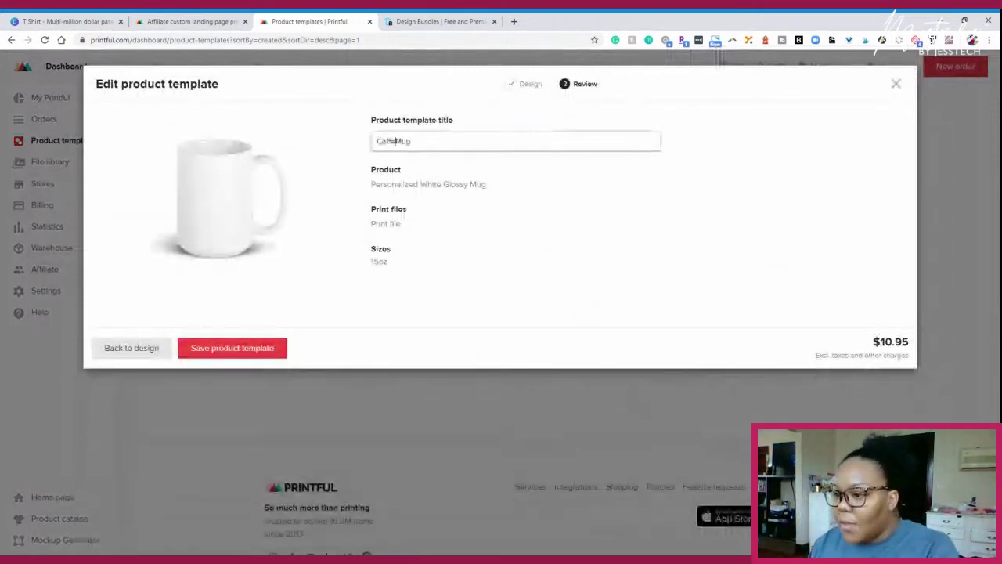
type(" Nerd")
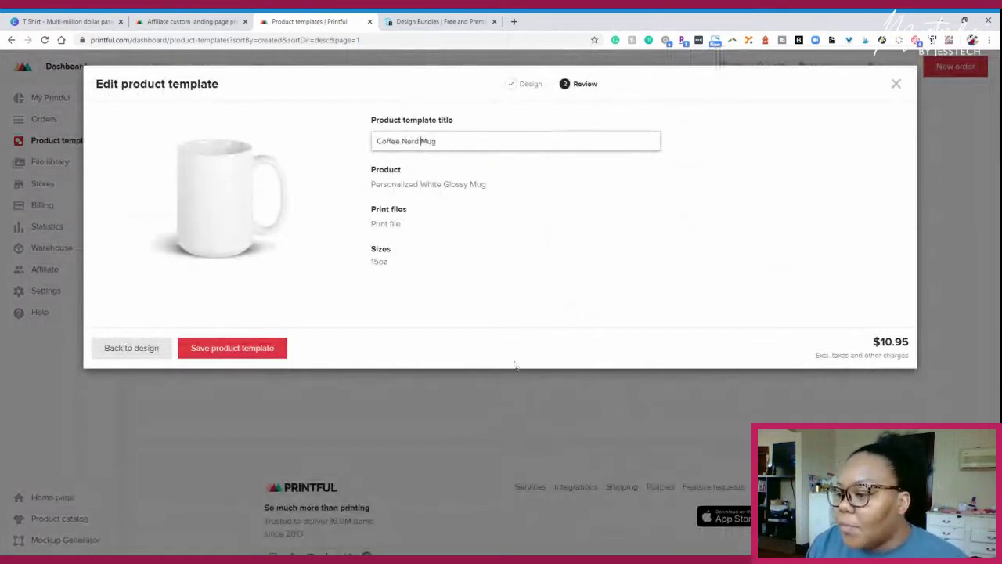
left_click(279, 351)
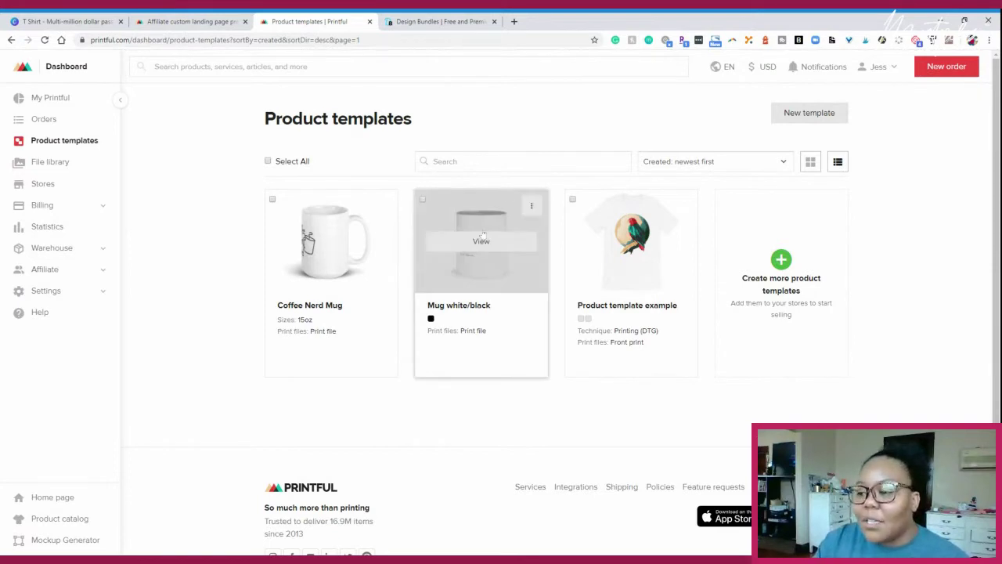
- Open the Mug white/black template for editing and preview its mockups from different sides
left_click(481, 240)
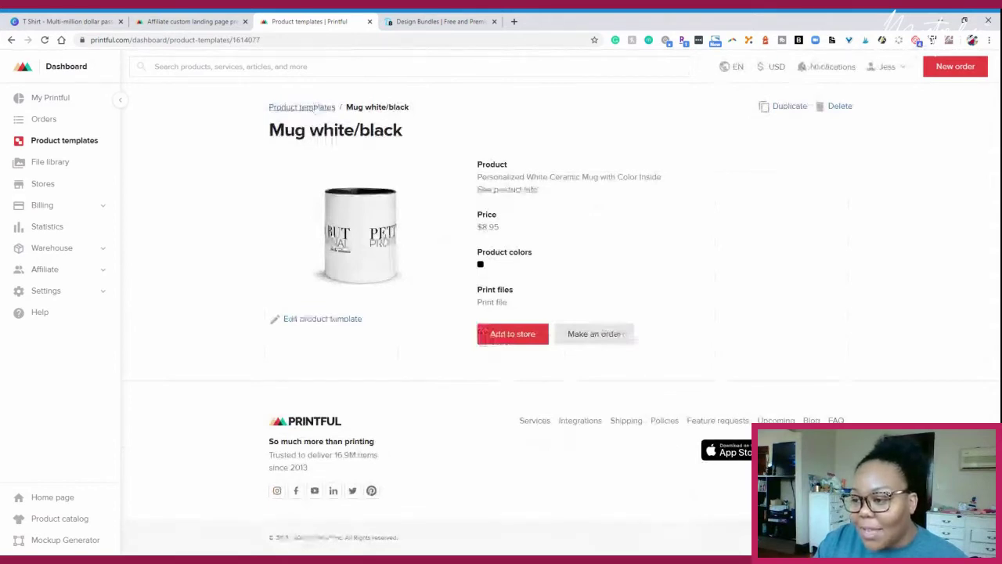
left_click(302, 106)
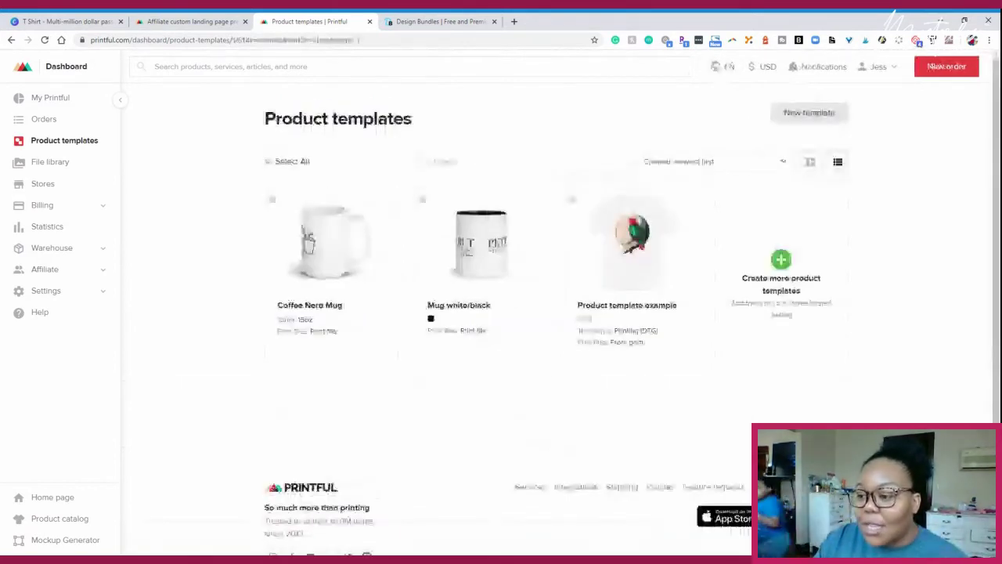
mouse_move(487, 242)
left_click(531, 206)
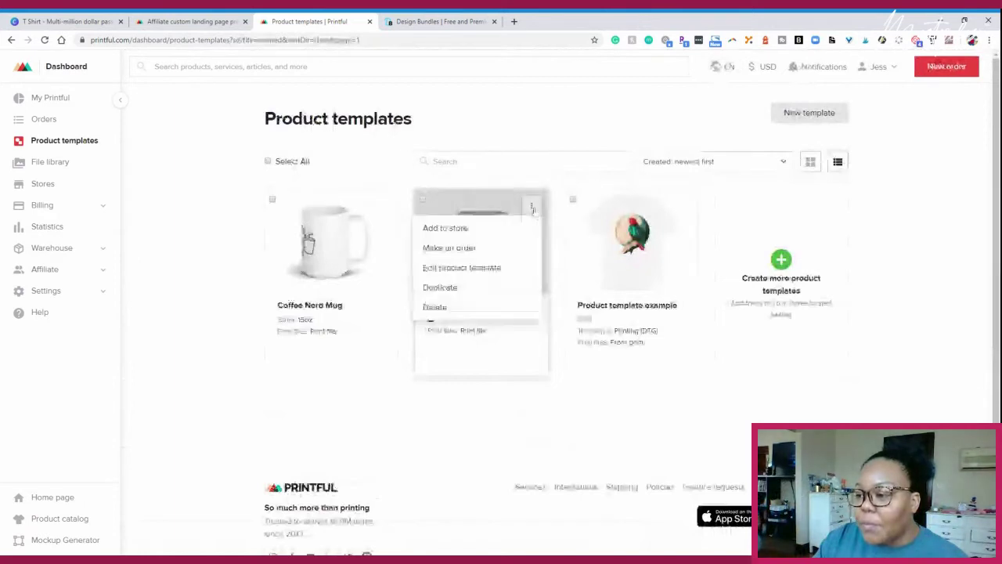
left_click(504, 267)
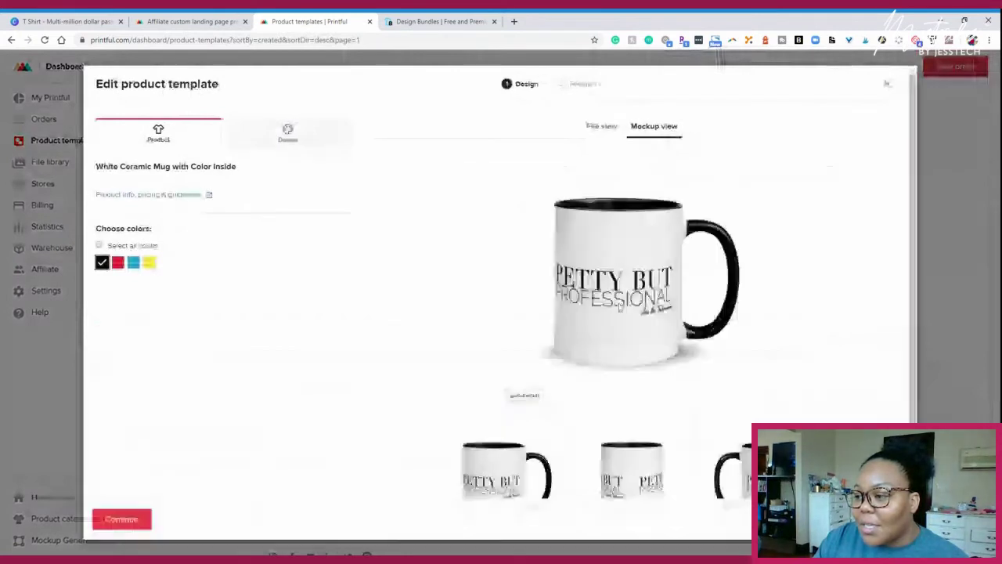
left_click(648, 477)
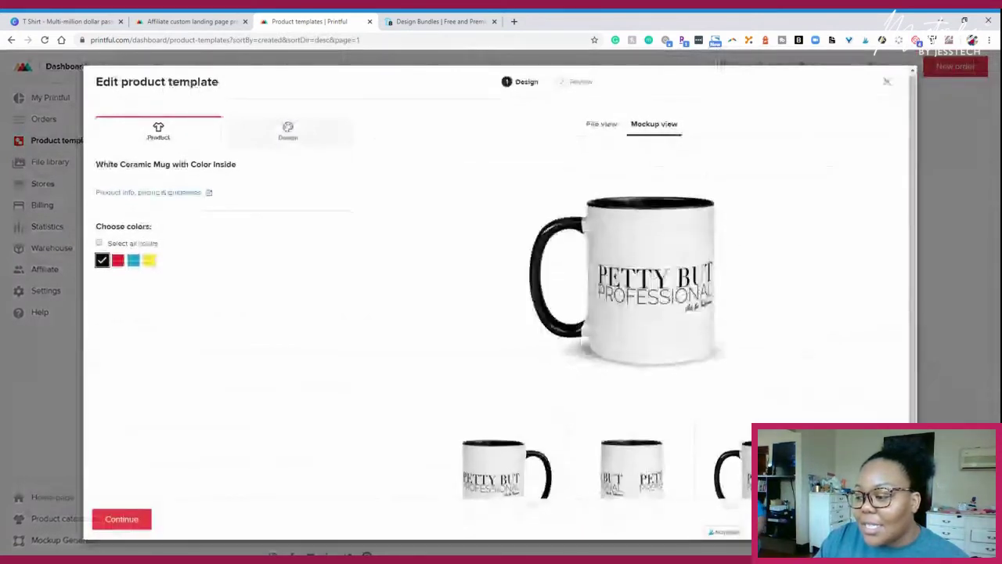
scroll(501, 297, "down", 1)
scroll(762, 393, "up", 1)
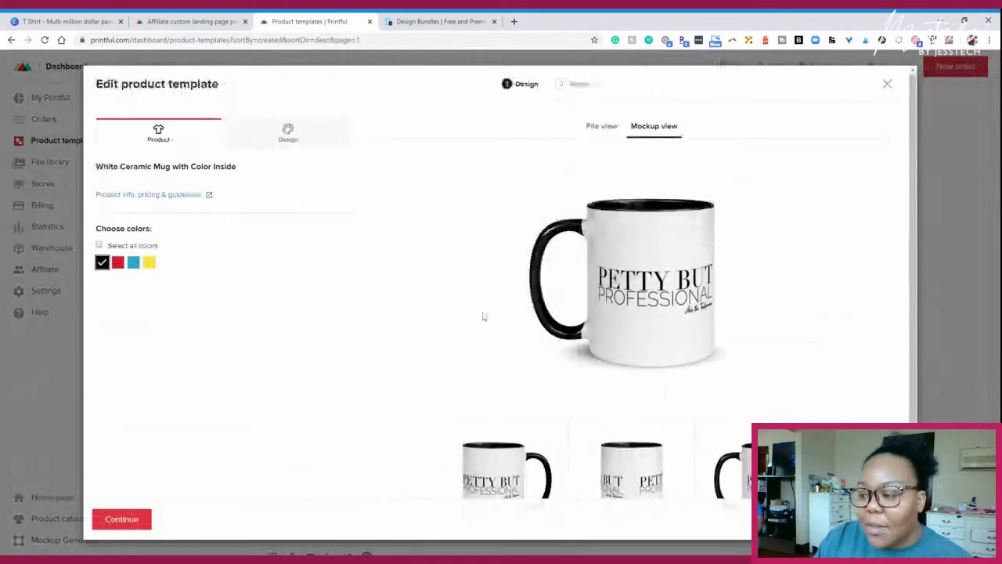
- Add the red, blue and yellow colors to the White Ceramic Mug with Color Inside template
scroll(584, 386, "down", 1)
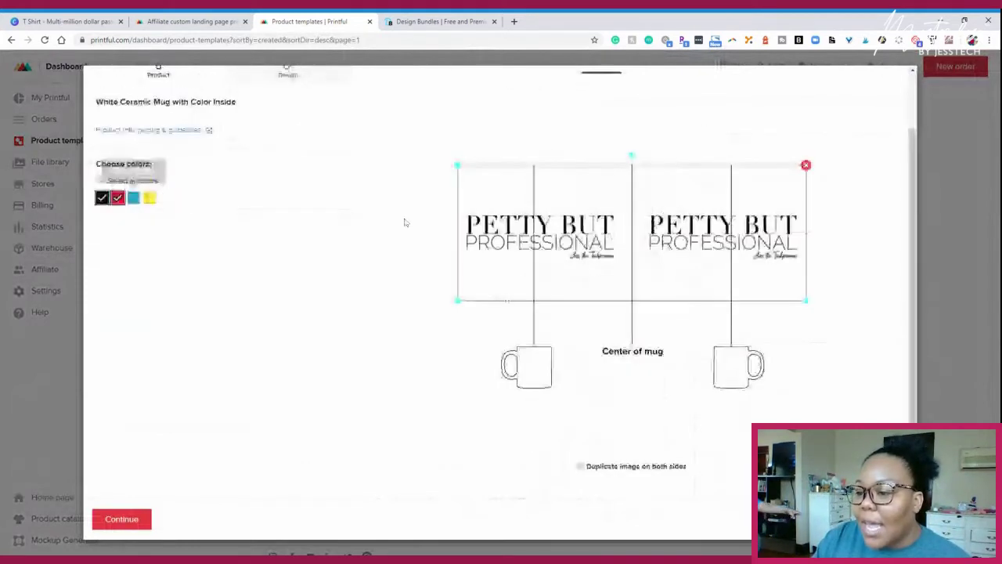
scroll(563, 133, "up", 1)
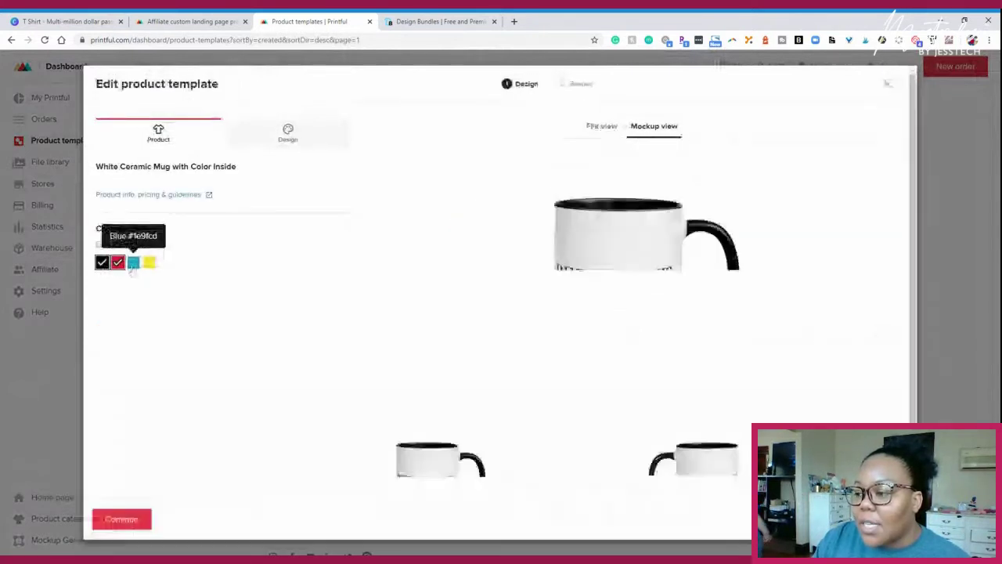
left_click(133, 263)
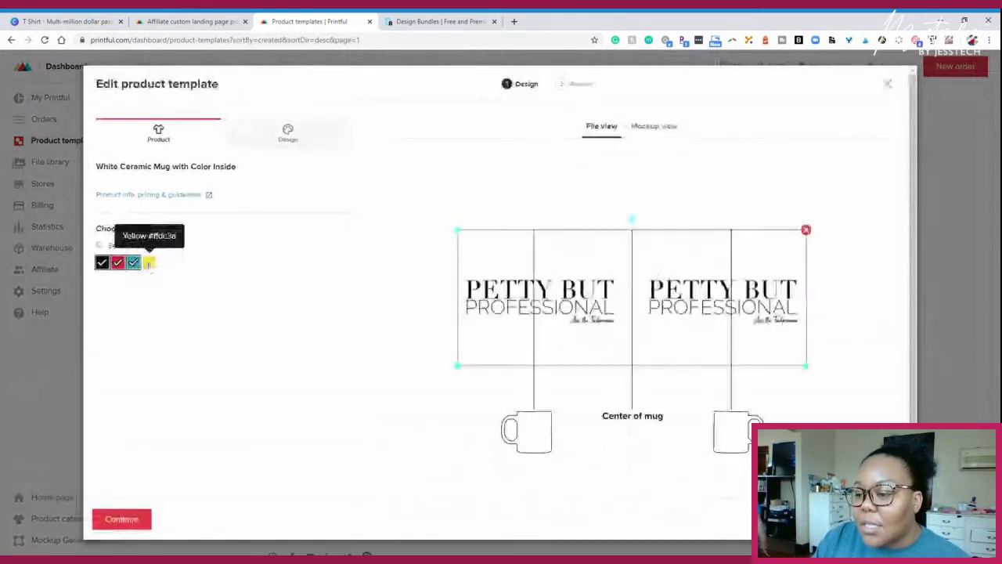
left_click(149, 263)
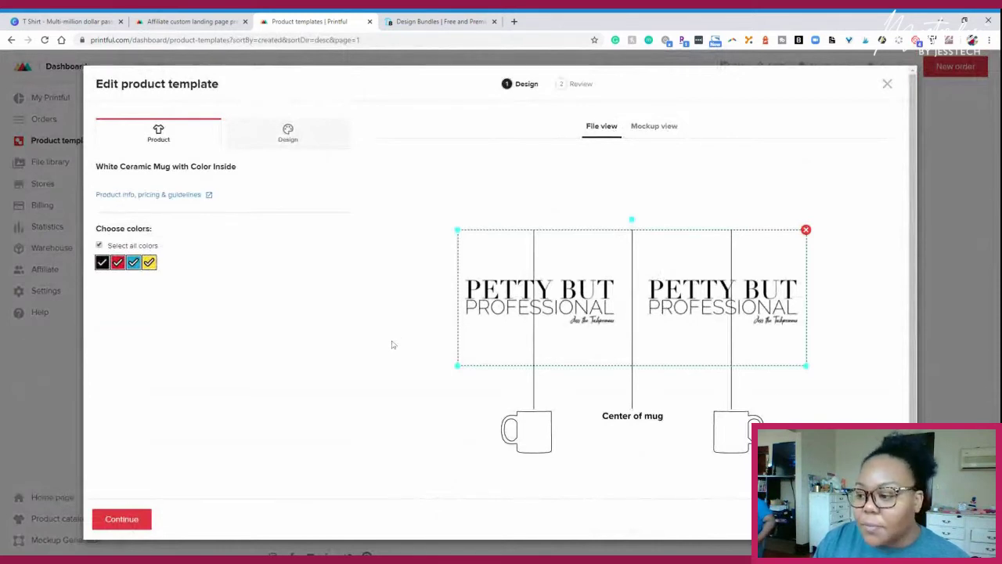
- Review the Petty But Professional mug mockups in all four selected colors
left_click(664, 126)
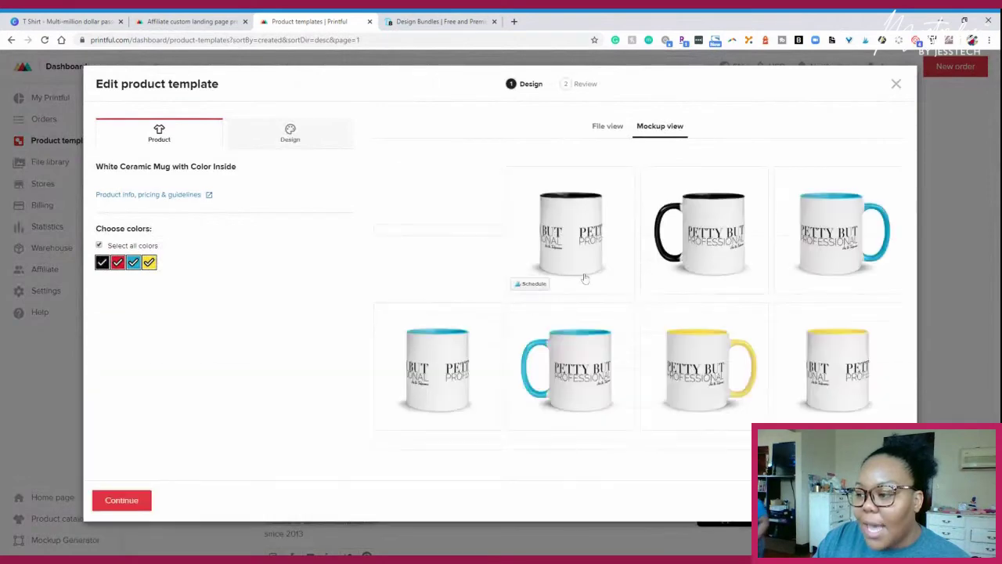
scroll(767, 369, "down", 5)
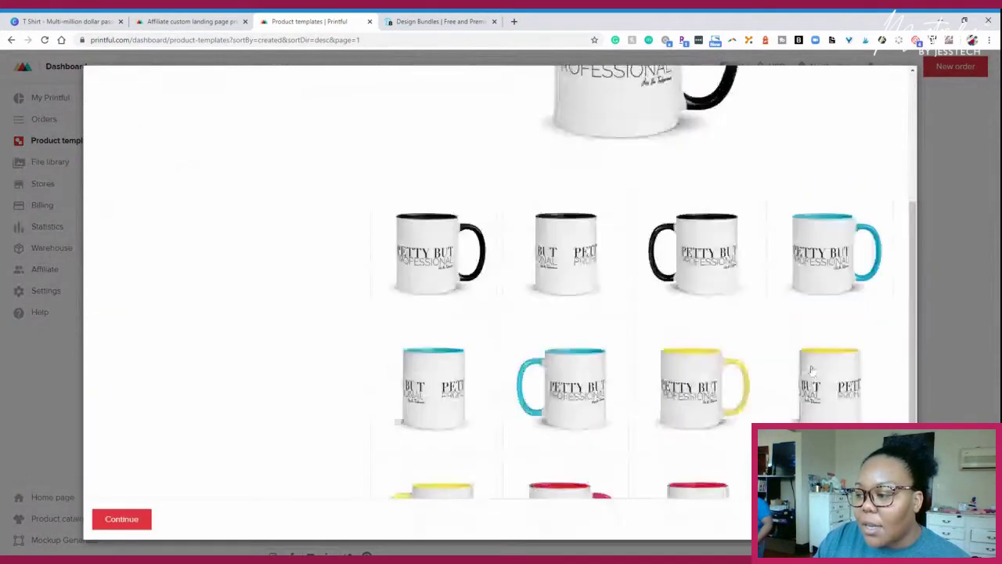
scroll(602, 360, "up", 5)
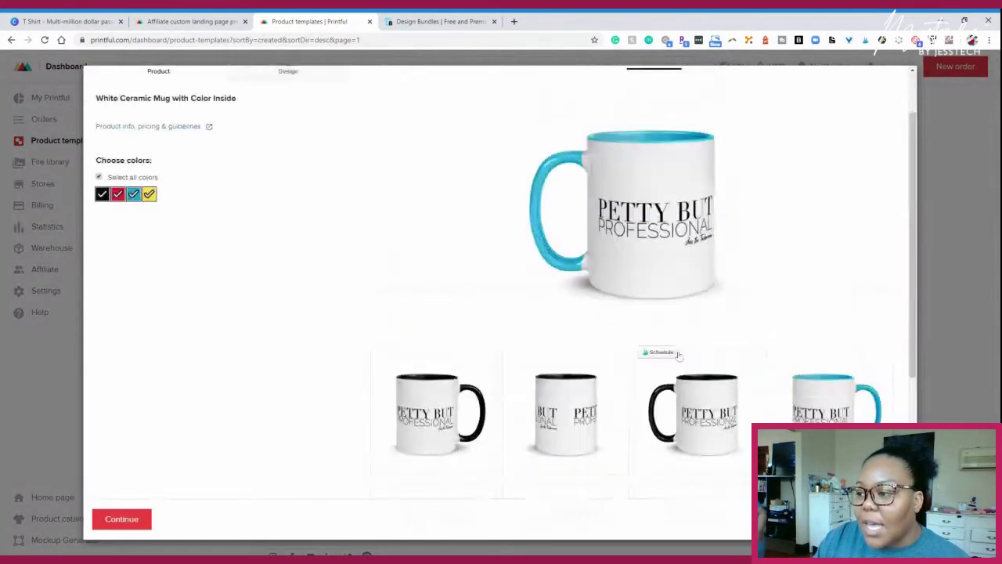
scroll(665, 380, "down", 5)
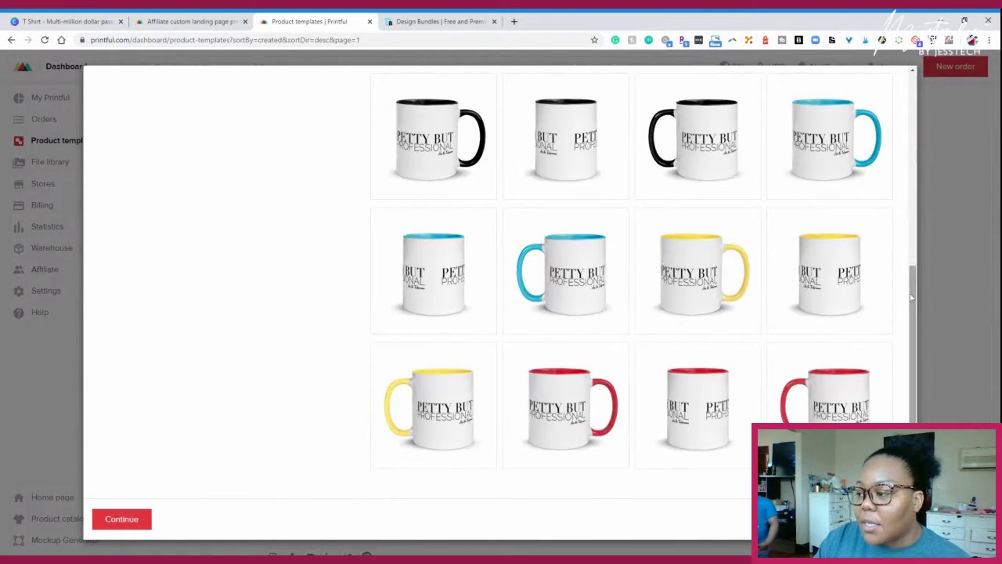
left_click_drag(910, 270, 906, 211)
scroll(906, 211, "up", 3)
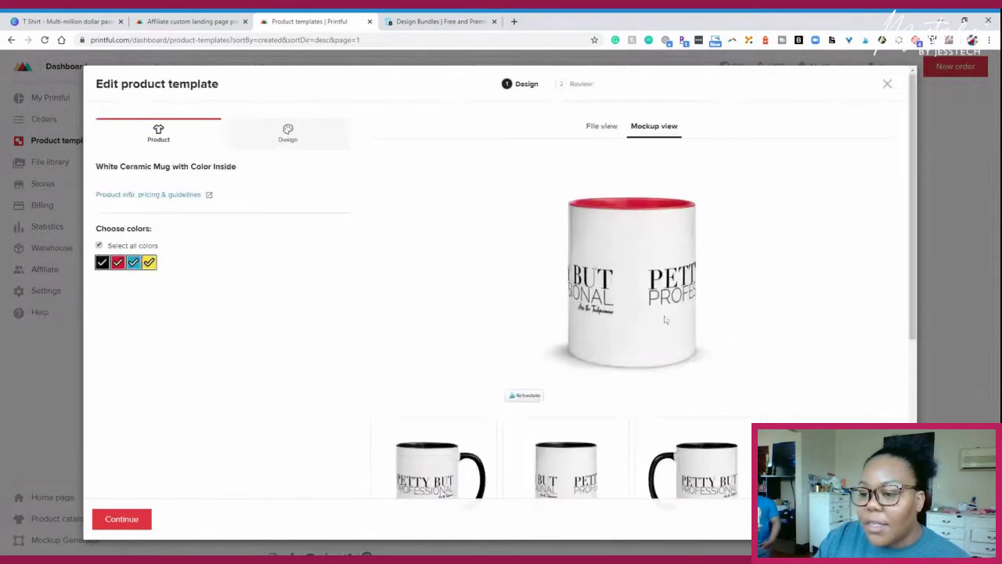
- Deselect the red, blue and yellow colors and save the Mug white/black template with only black
left_click(118, 262)
left_click(134, 263)
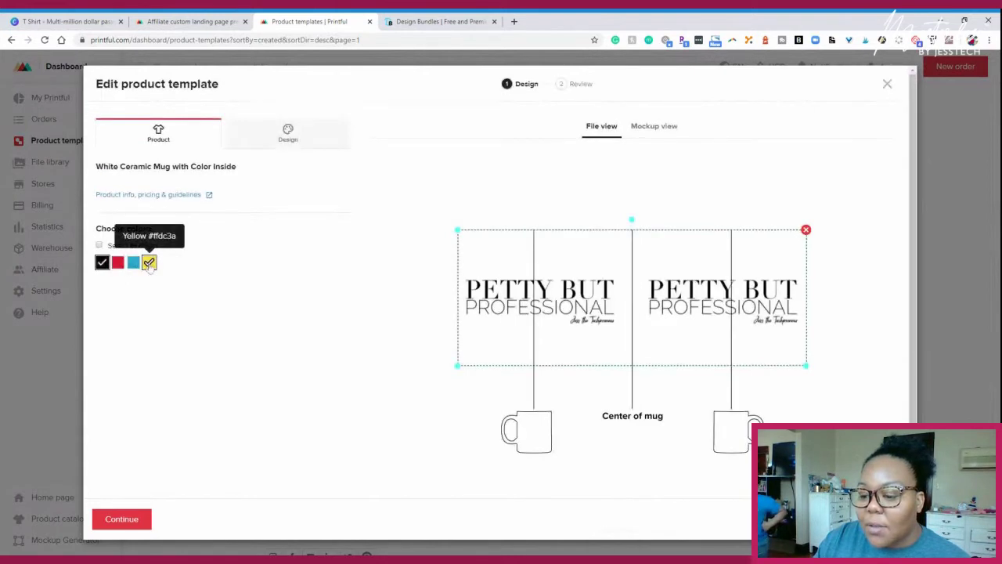
left_click(148, 263)
left_click(140, 515)
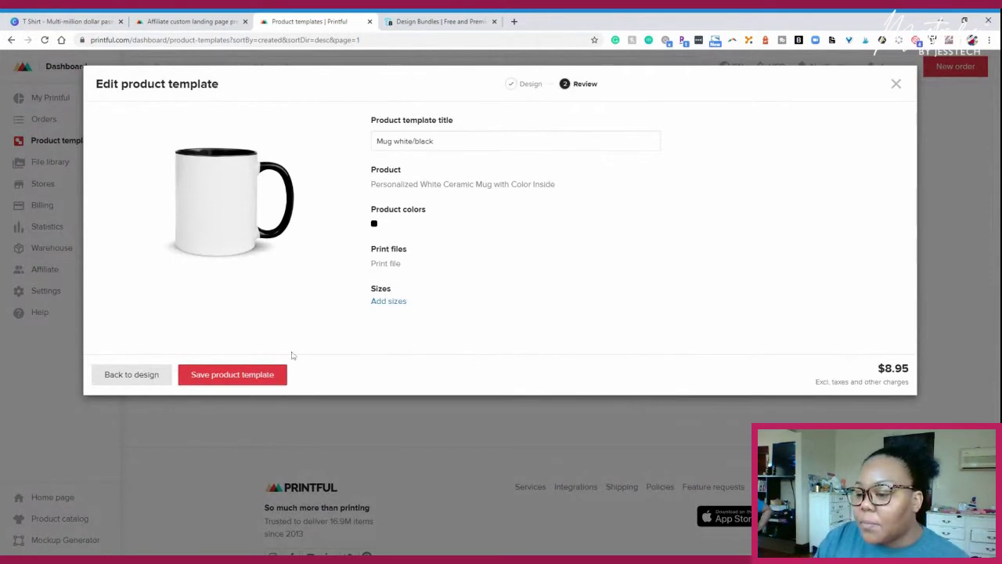
left_click(249, 375)
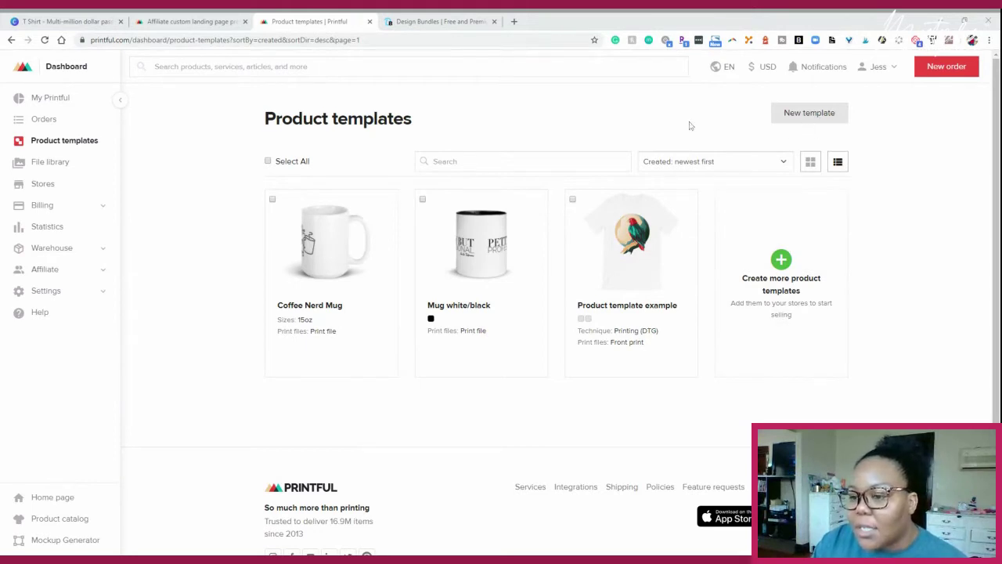
- Open the file library to view the uploaded print files
left_click(53, 166)
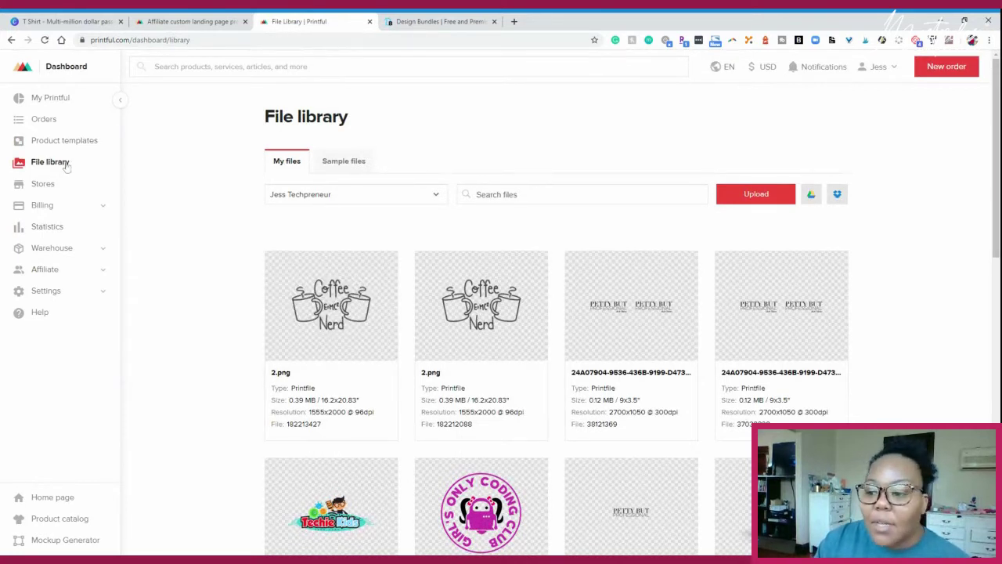
- Preview the first Coffee Nerd file, 2.png, in the file library and close the preview
mouse_move(360, 345)
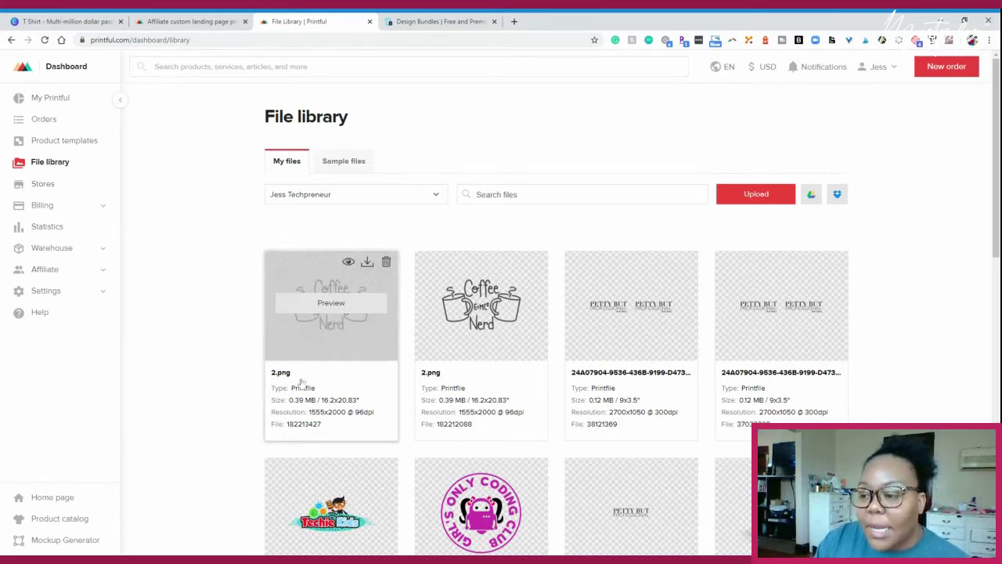
left_click(338, 330)
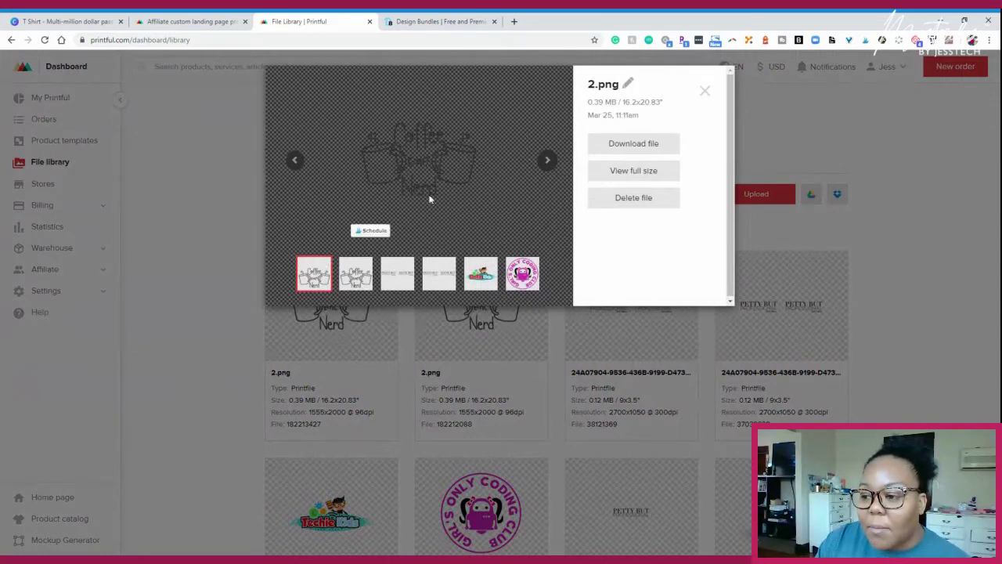
left_click(705, 91)
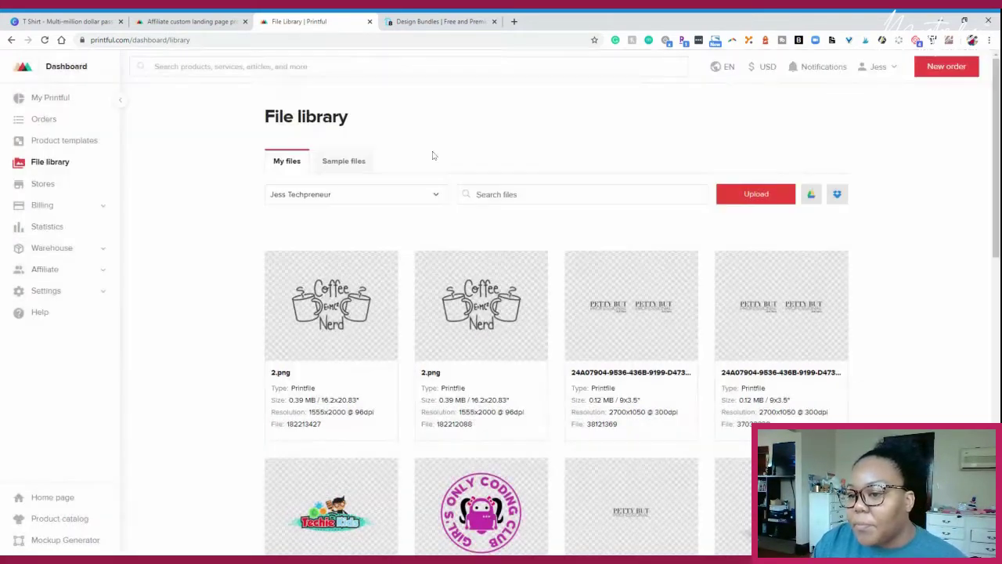
- Start a new product template with the Glossy Black Magic Mug from the Home & living coffee mugs
left_click(63, 140)
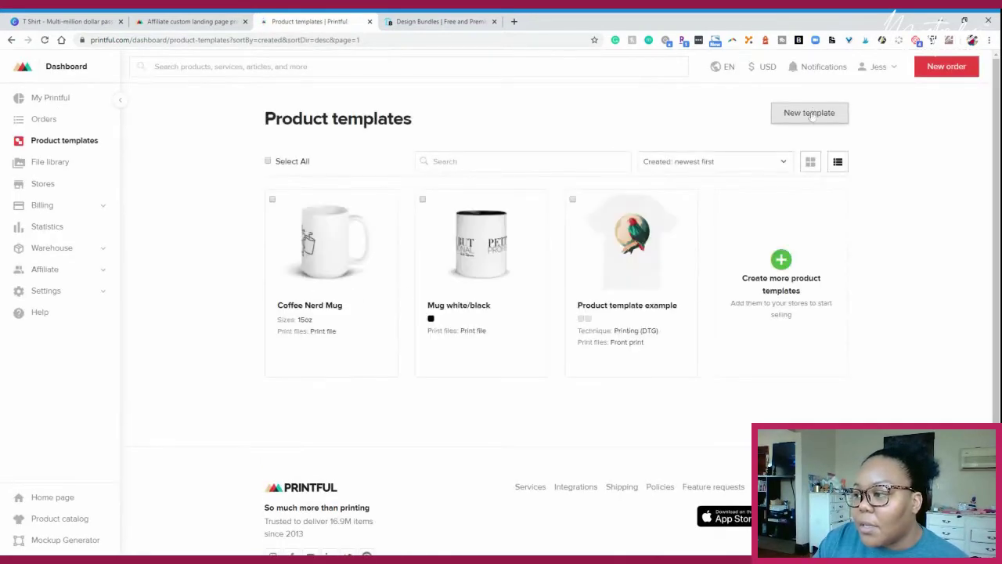
left_click(811, 118)
scroll(151, 352, "down", 2)
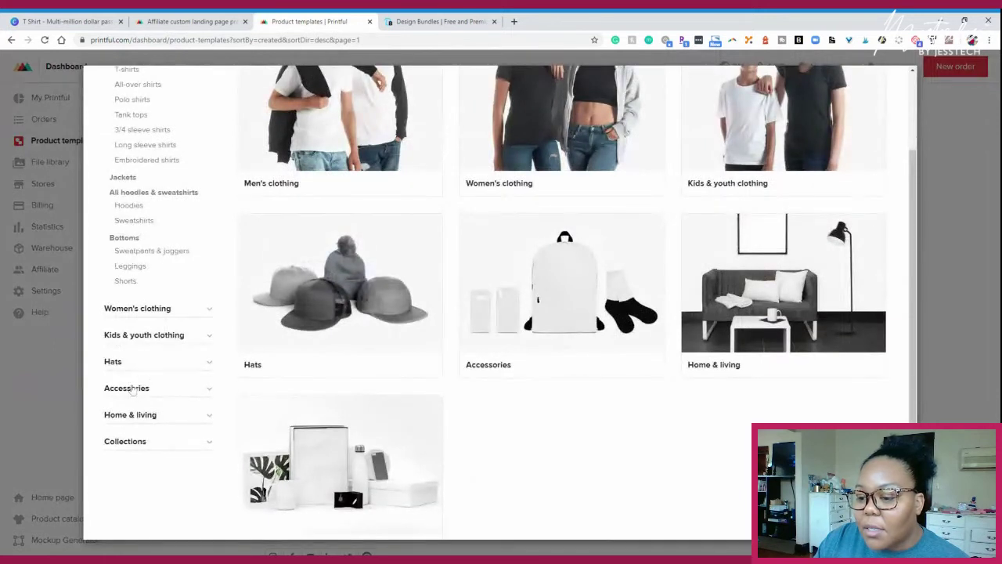
left_click(135, 411)
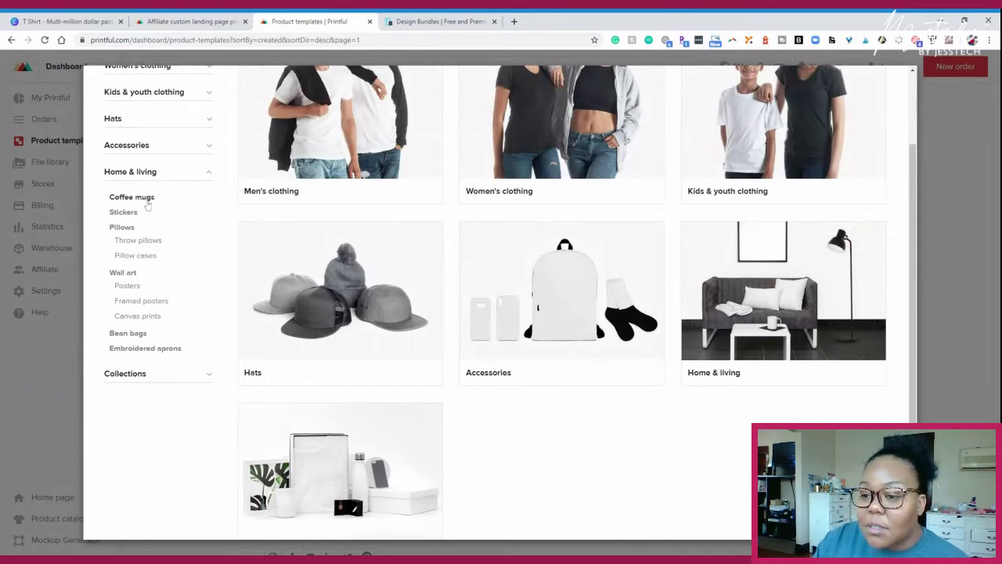
left_click(144, 199)
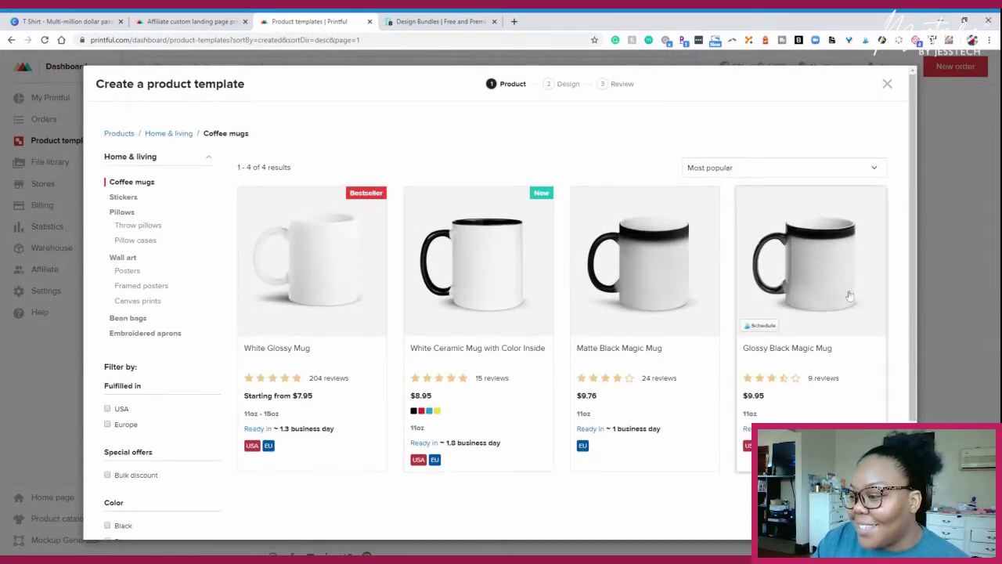
left_click(808, 287)
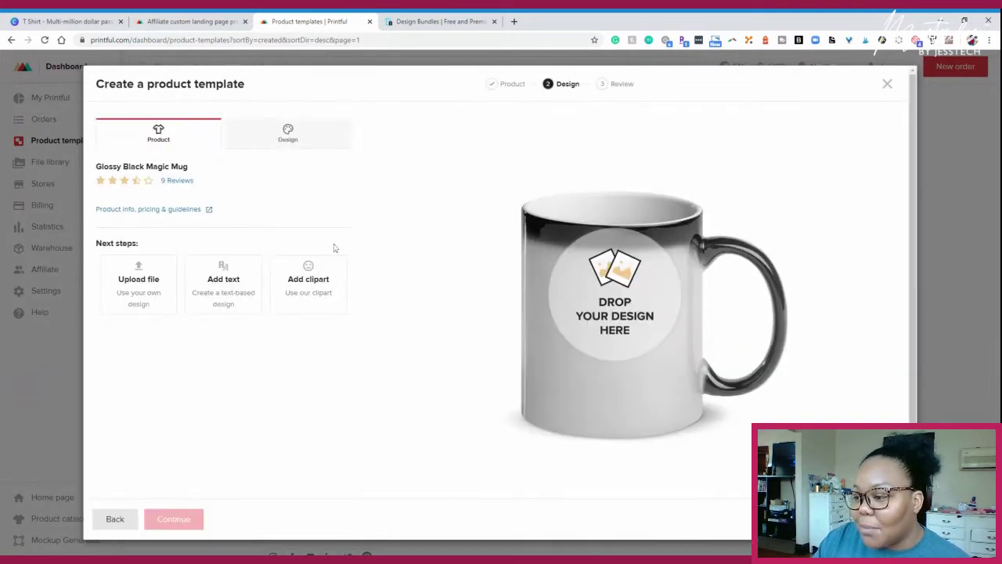
- Add the first 2.png Coffee Nerd design to the magic mug and enlarge it to about 4.20 wide by 5.40 high
left_click(151, 268)
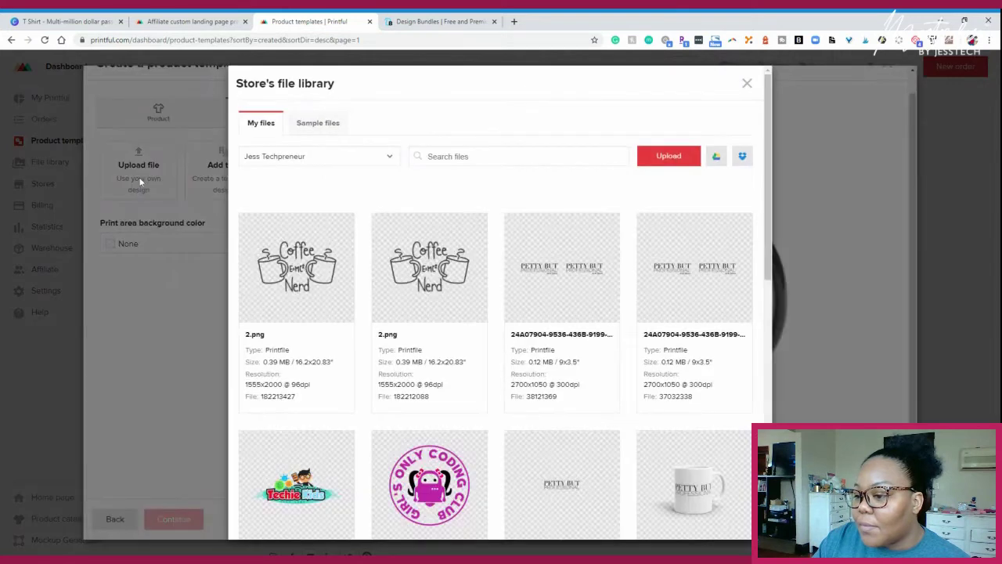
mouse_move(305, 266)
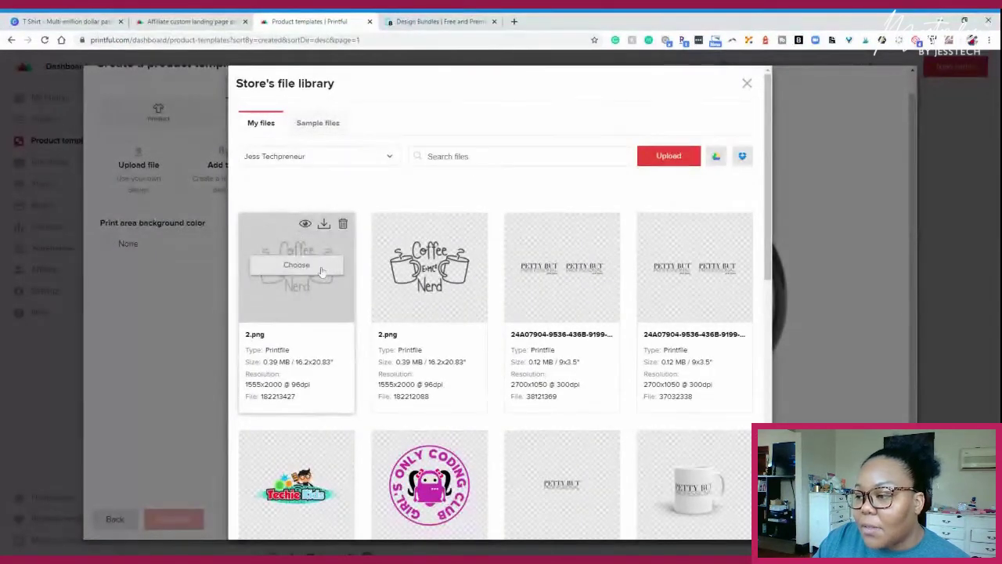
left_click(297, 269)
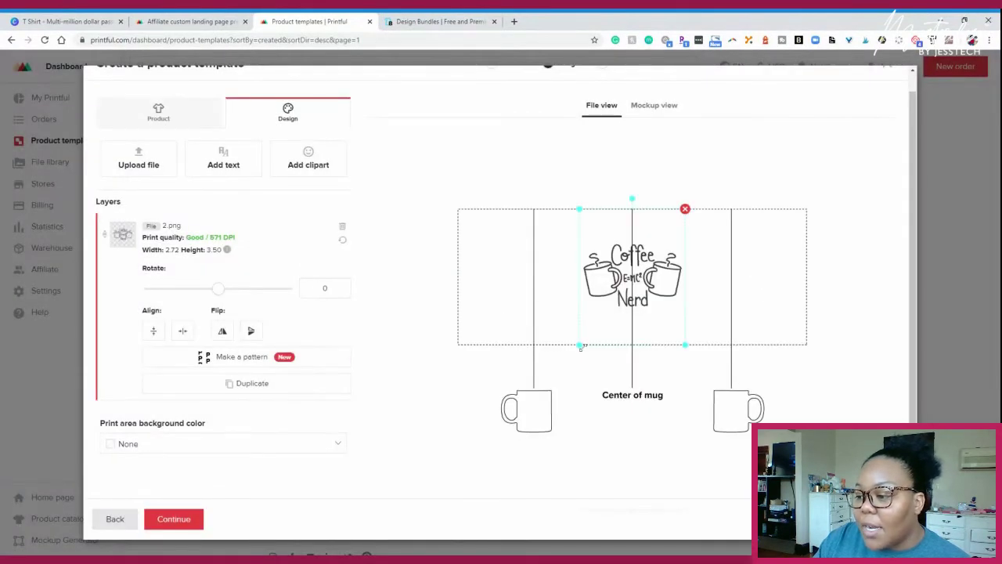
left_click_drag(578, 345, 533, 380)
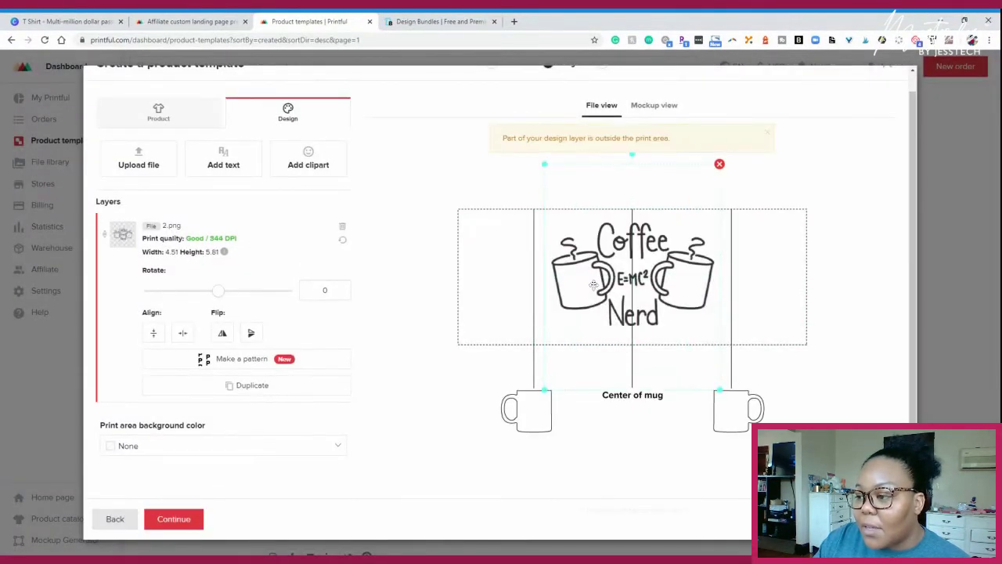
left_click_drag(627, 291, 624, 280)
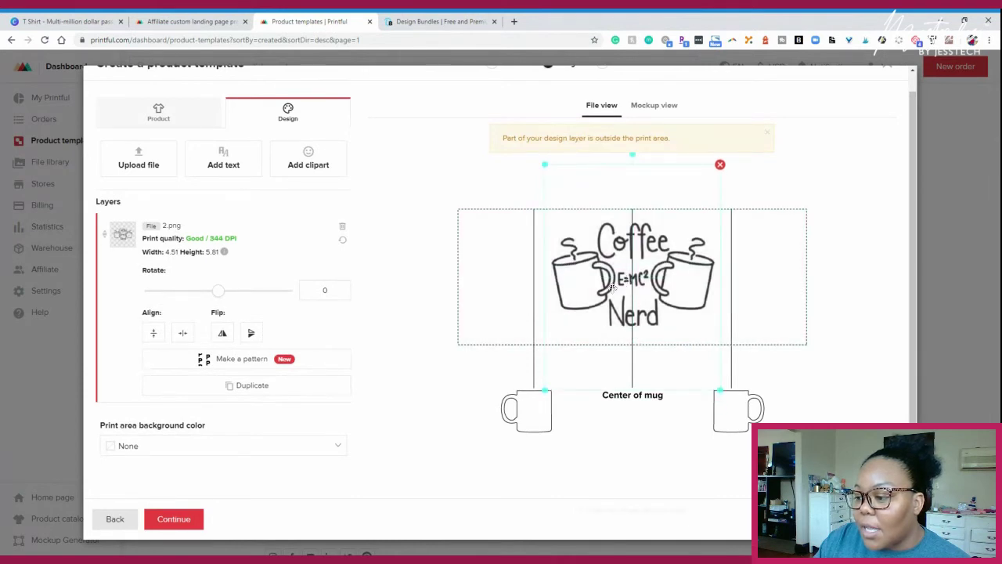
left_click_drag(546, 389, 550, 380)
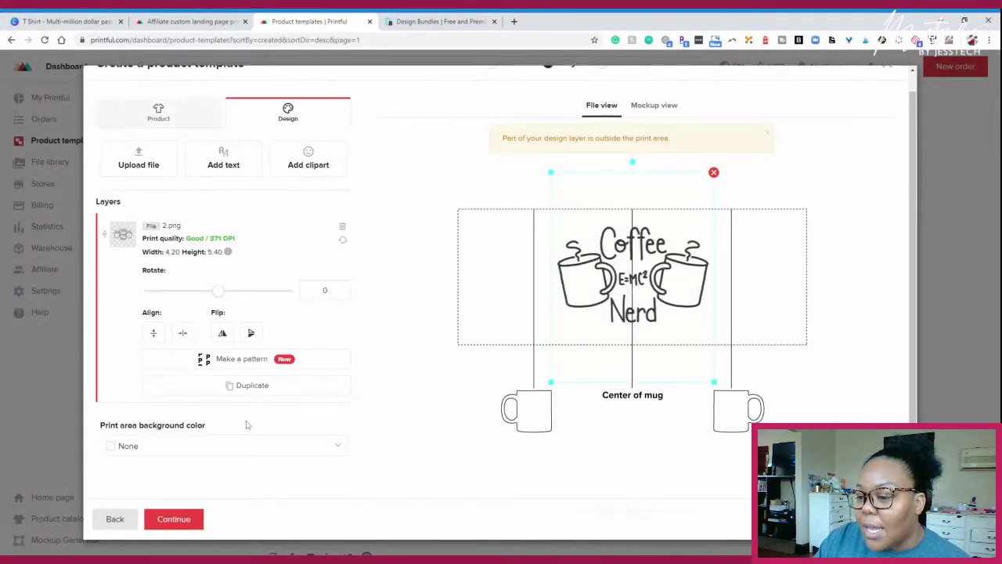
- Duplicate the Coffee Nerd image on both sides and shift it to the left half of the mug's print area
scroll(437, 416, "down", 1)
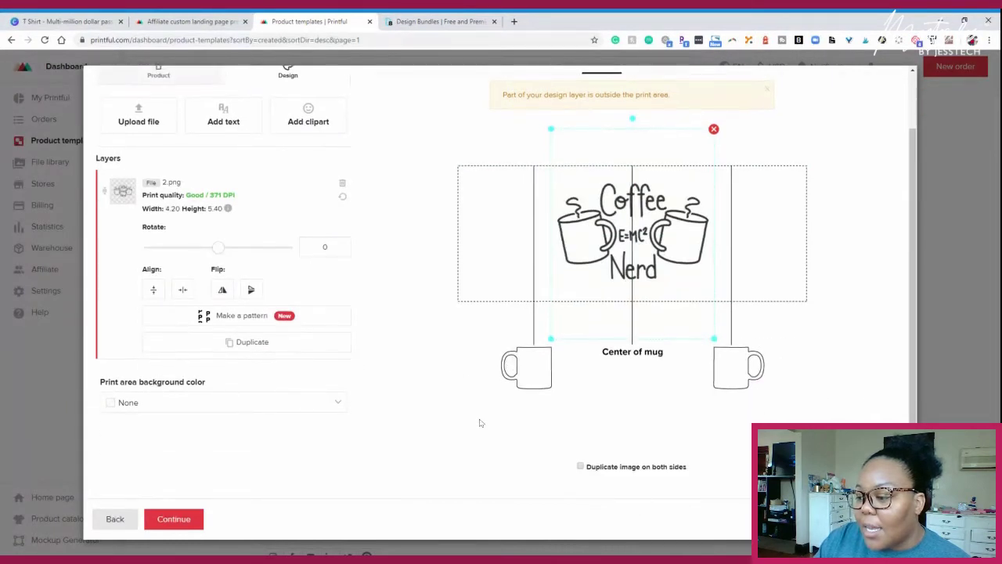
left_click(580, 468)
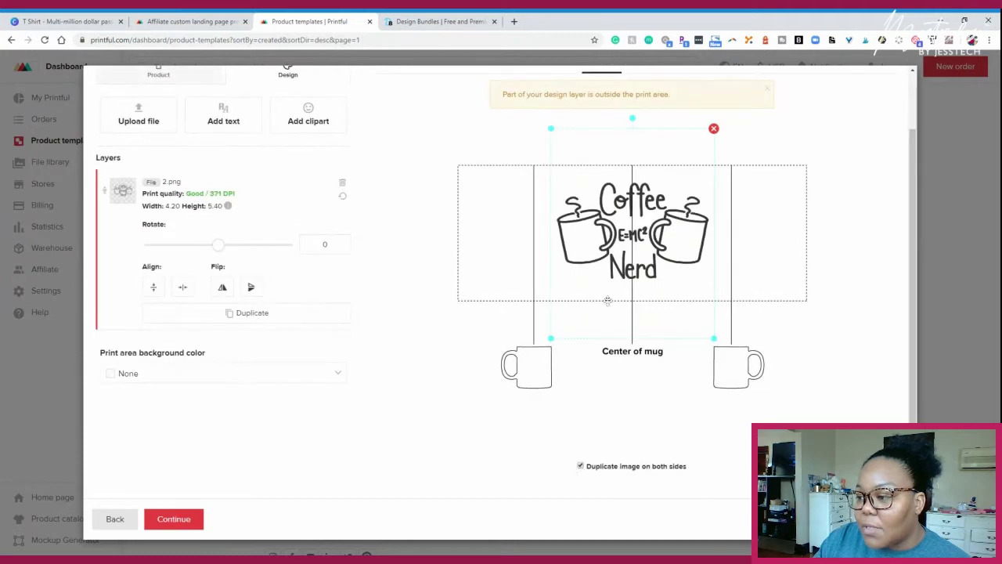
left_click_drag(635, 260, 559, 249)
scroll(566, 391, "up", 2)
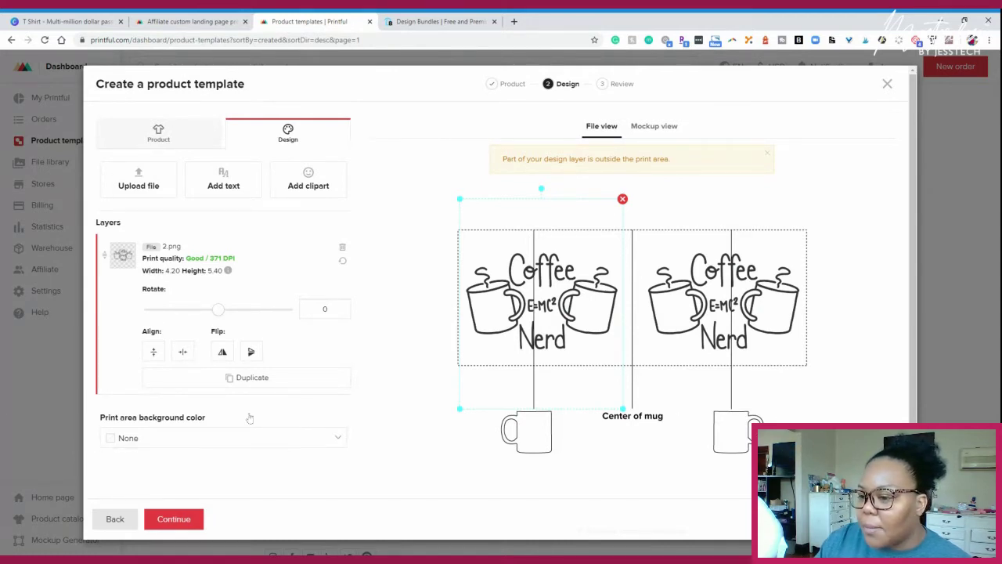
mouse_move(209, 260)
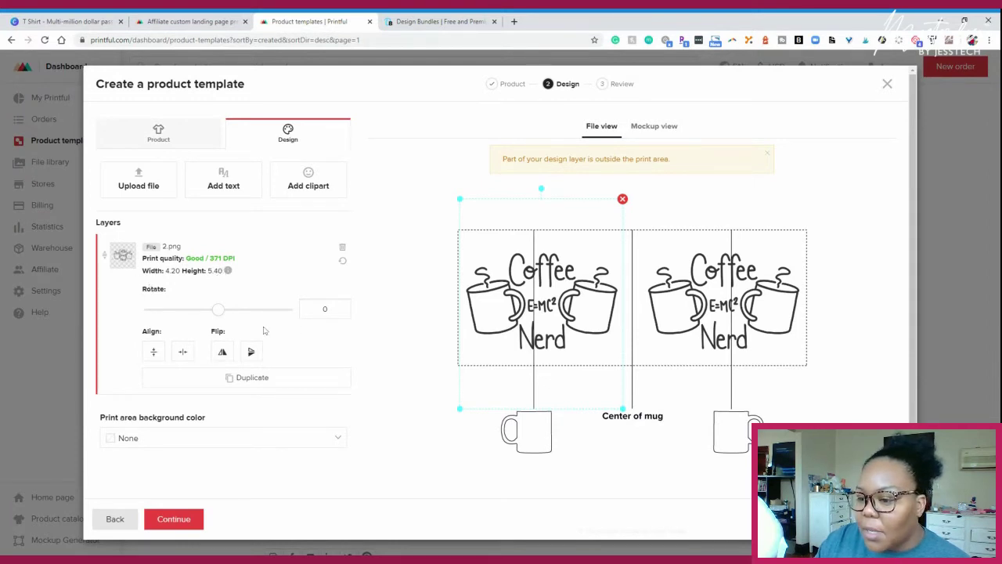
scroll(225, 439, "down", 2)
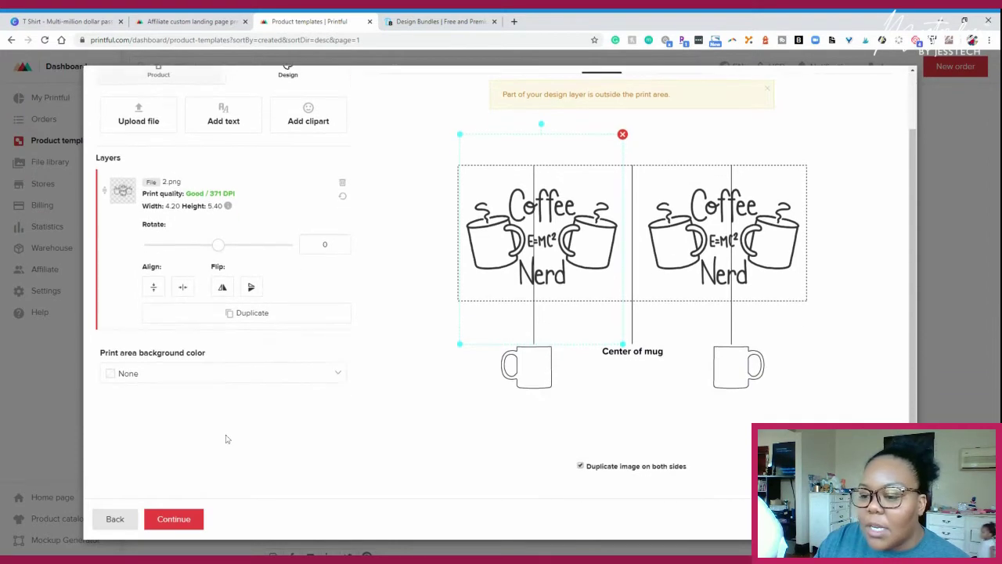
scroll(242, 384, "up", 2)
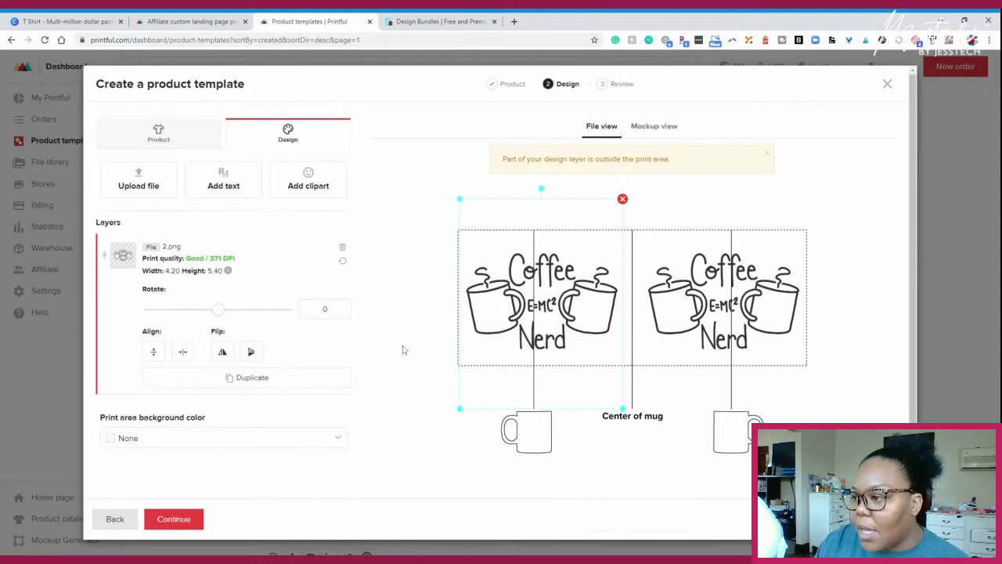
- Review the magic mug mockups, including the view with the handle on the left
left_click(653, 126)
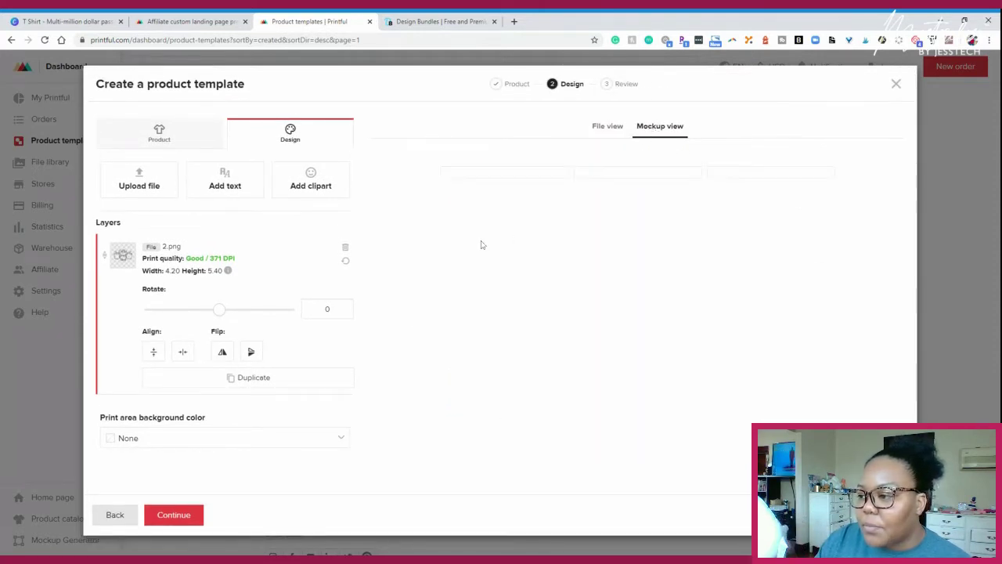
scroll(490, 246, "down", 1)
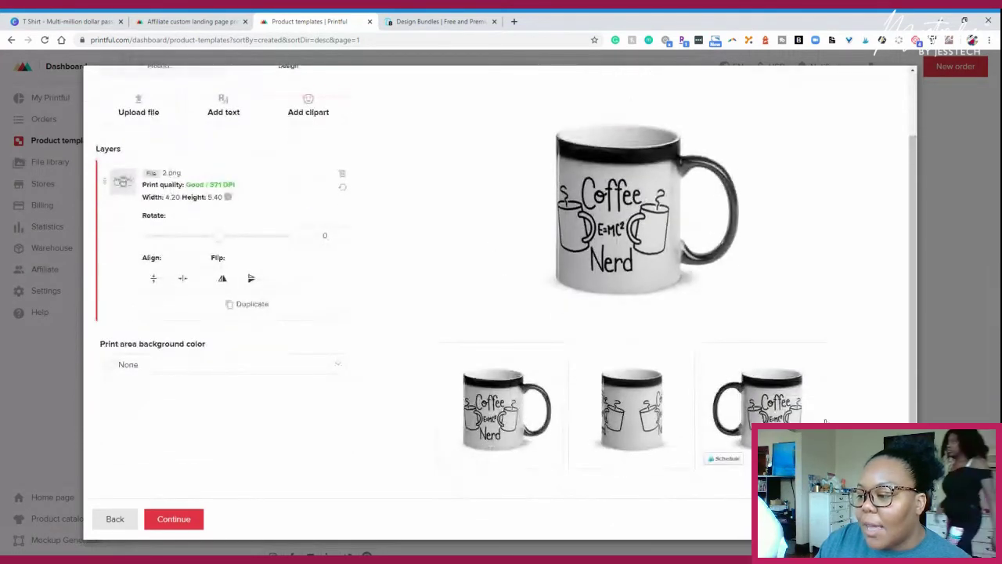
left_click(718, 429)
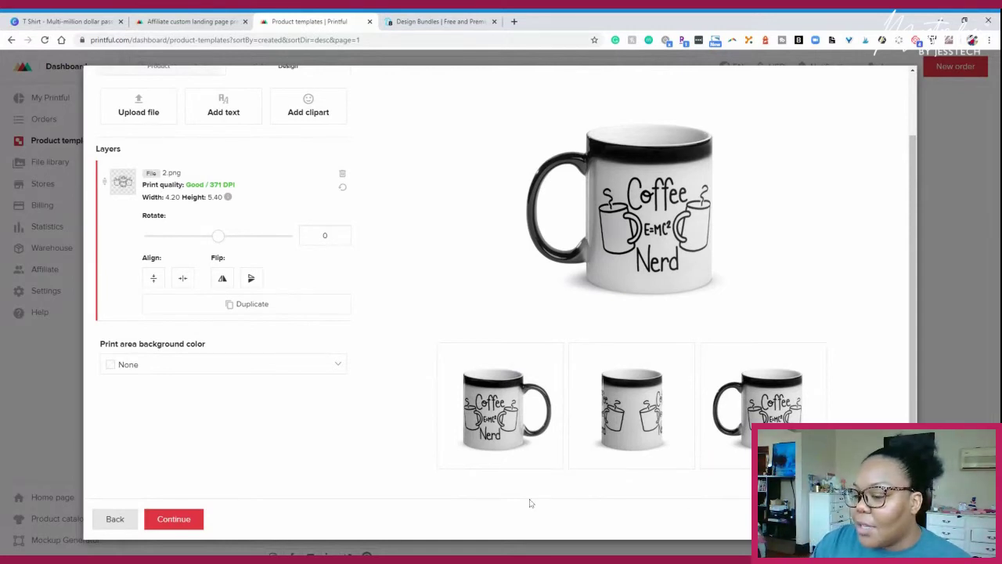
- Continue to the review stage, title the template Coffee Nerd Magic Mug, and save it
left_click(174, 522)
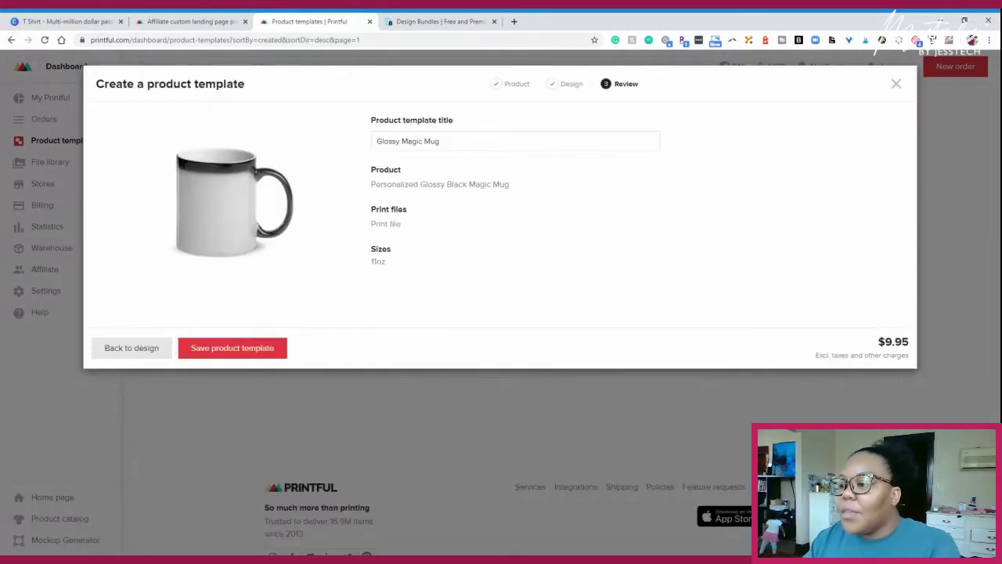
double_click(387, 141)
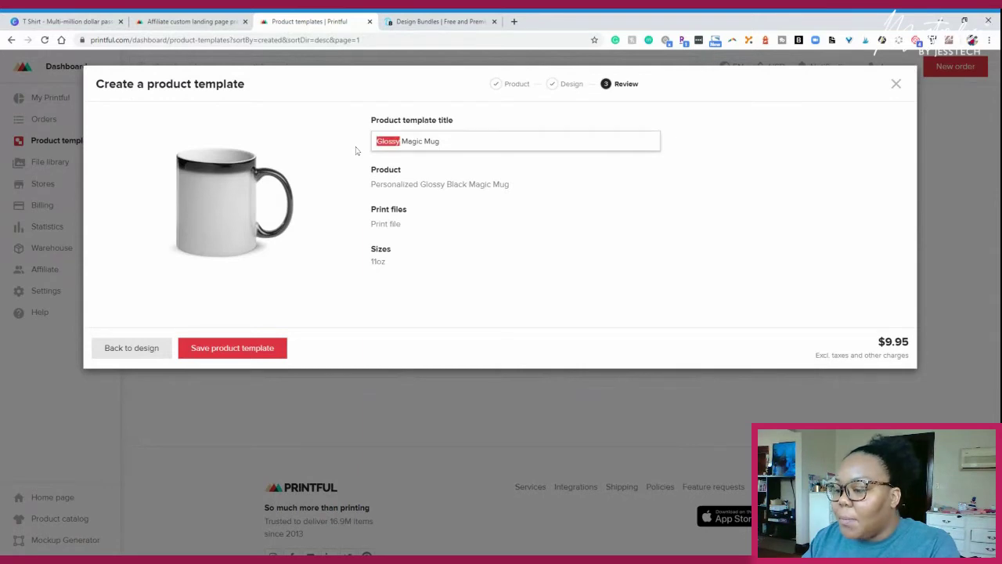
key("BackSpace")
type("Coffee Nerd")
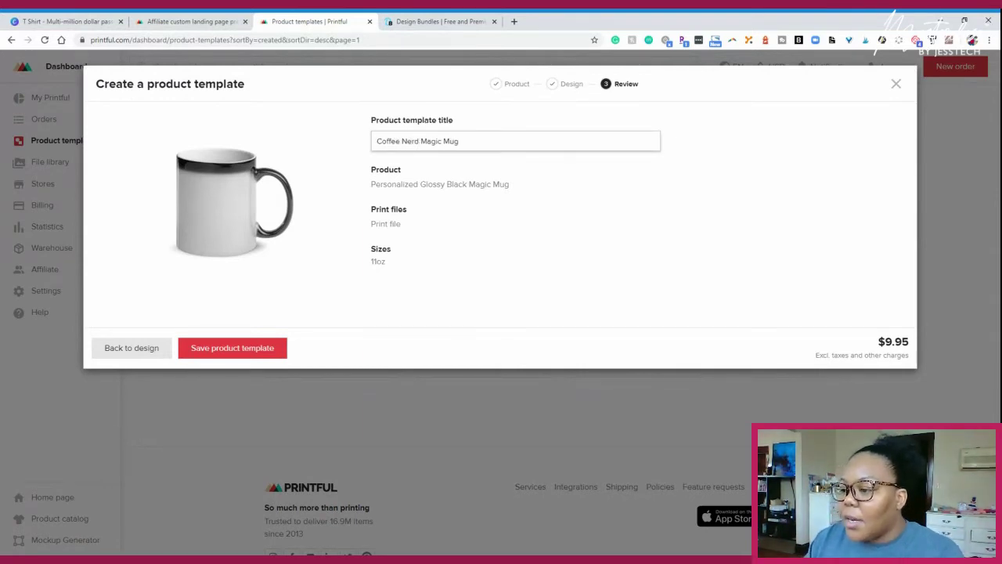
left_click(231, 350)
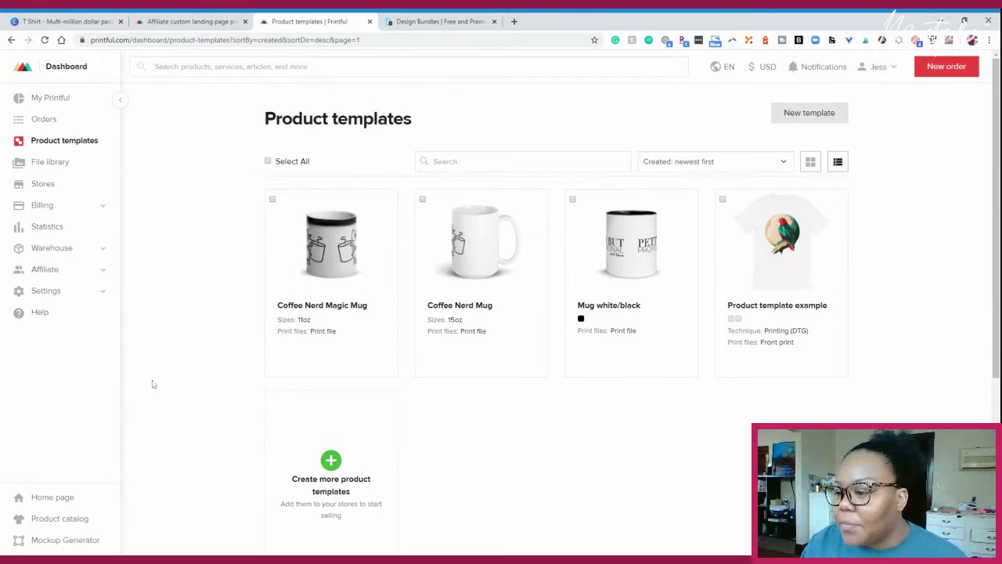
- Start another new product template and browse the available product categories and the men's jackets
scroll(287, 361, "down", 3)
scroll(287, 360, "up", 3)
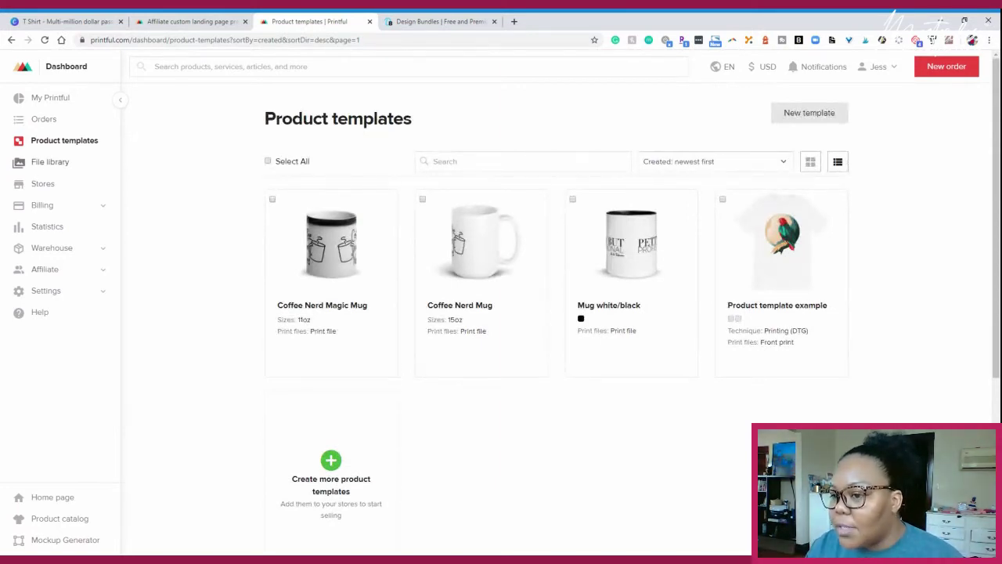
left_click(810, 119)
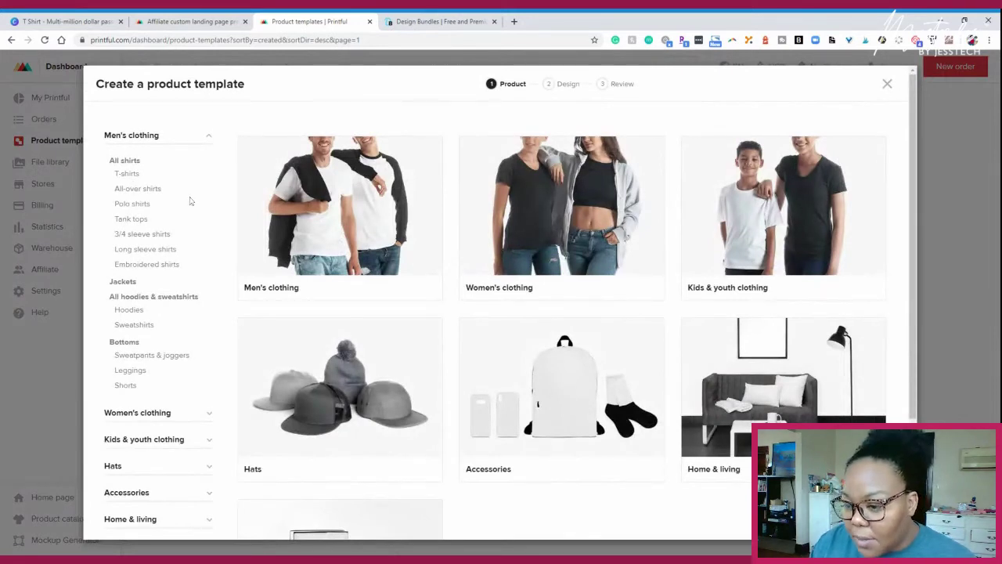
scroll(192, 208, "down", 1)
scroll(192, 213, "down", 1)
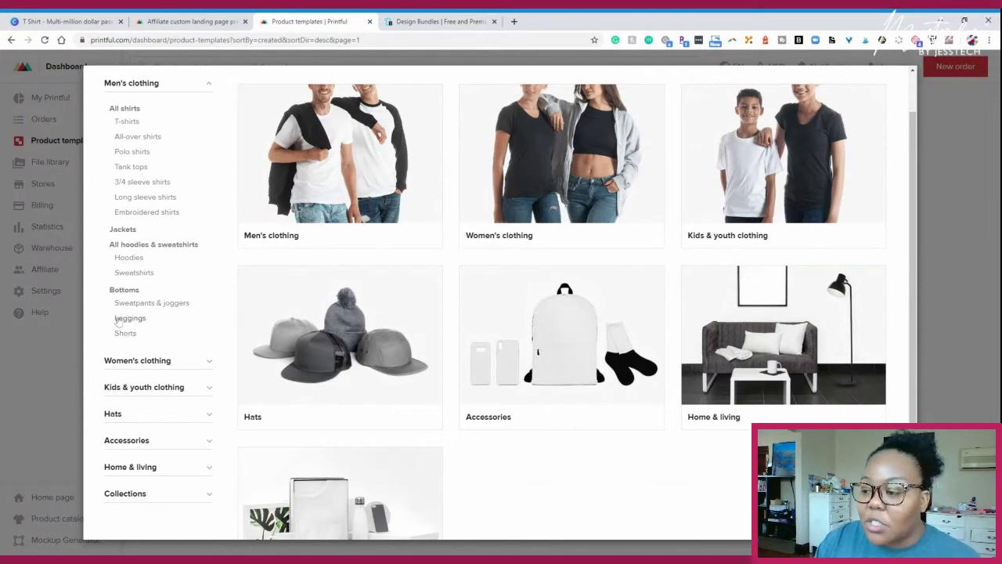
left_click(124, 230)
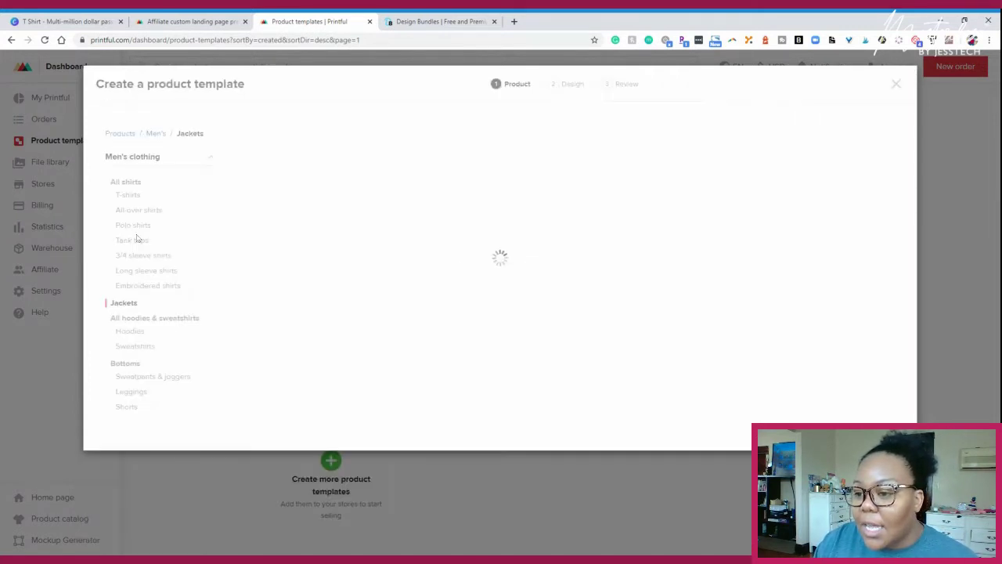
scroll(436, 263, "down", 1)
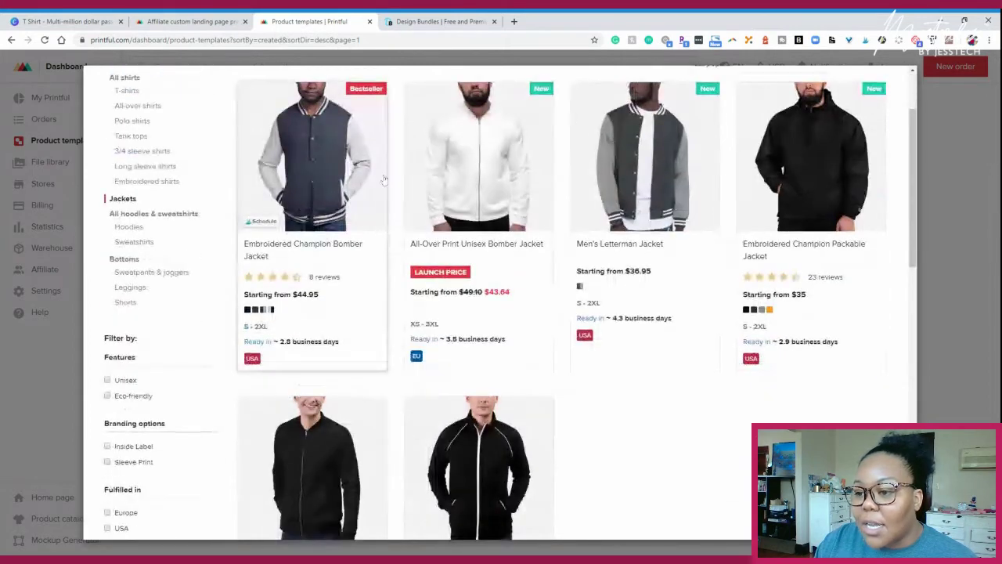
scroll(157, 141, "up", 1)
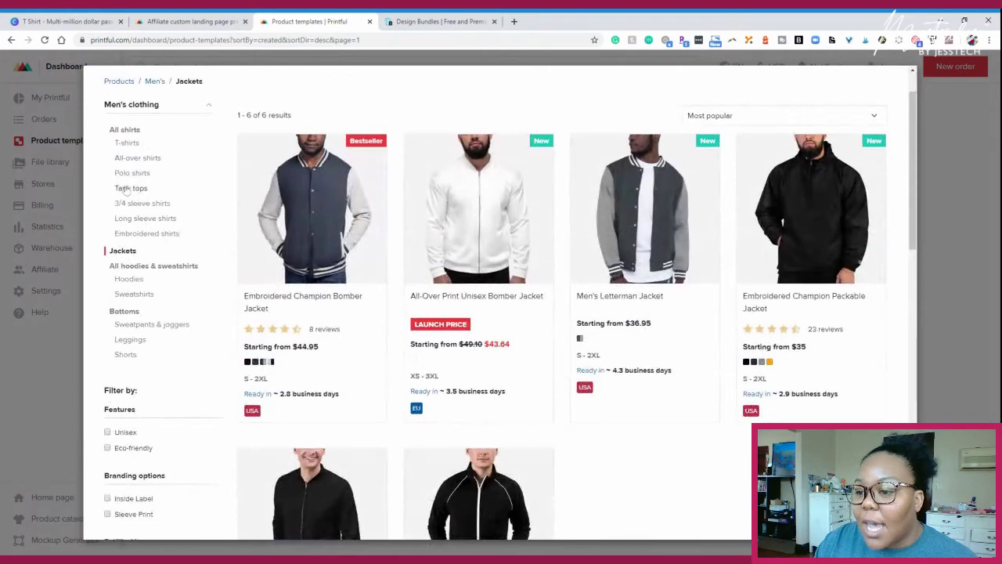
scroll(702, 271, "down", 2)
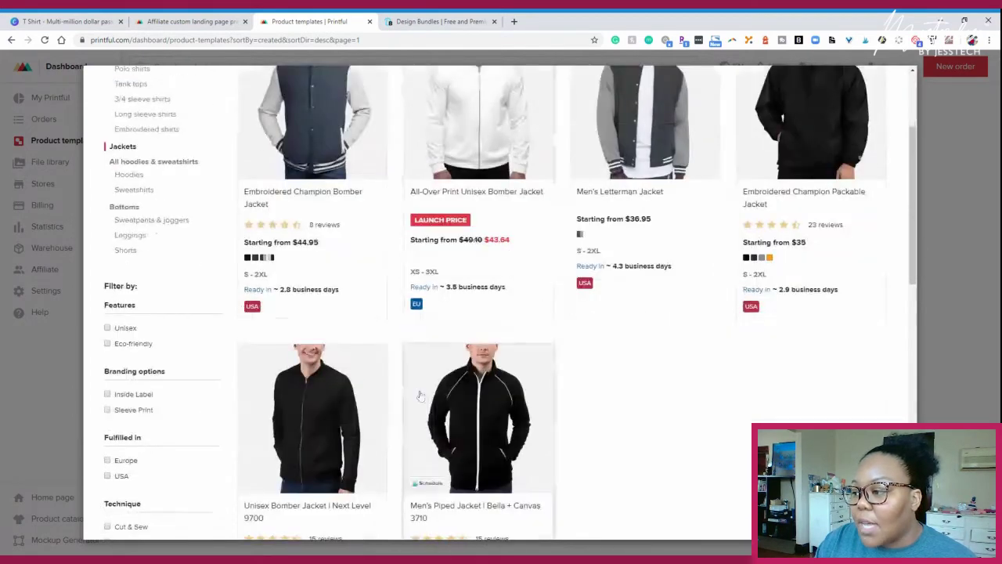
scroll(351, 302, "up", 3)
scroll(348, 294, "down", 4)
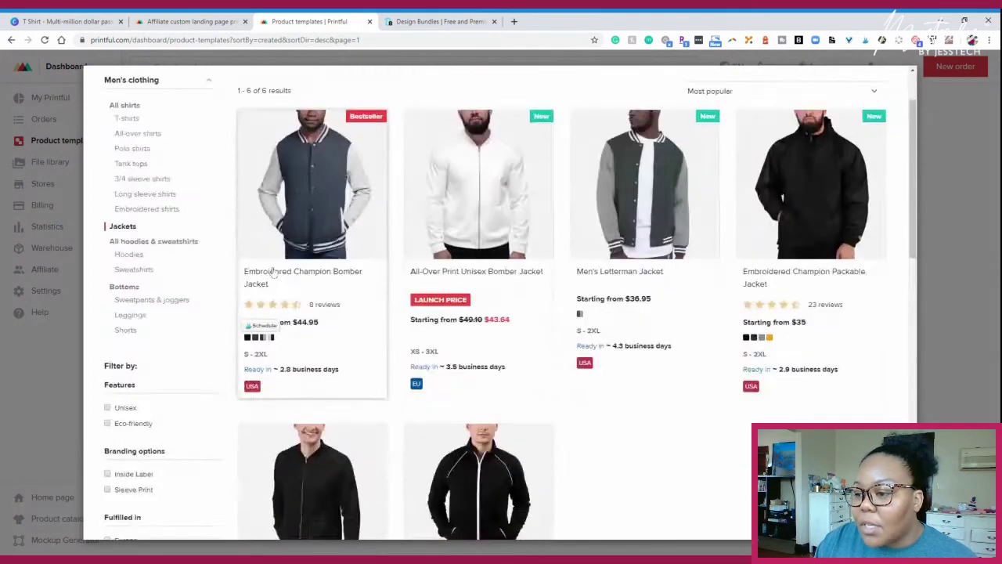
- Look over the men's jackets and the men's sweatpants and joggers in the product picker
scroll(313, 235, "up", 3)
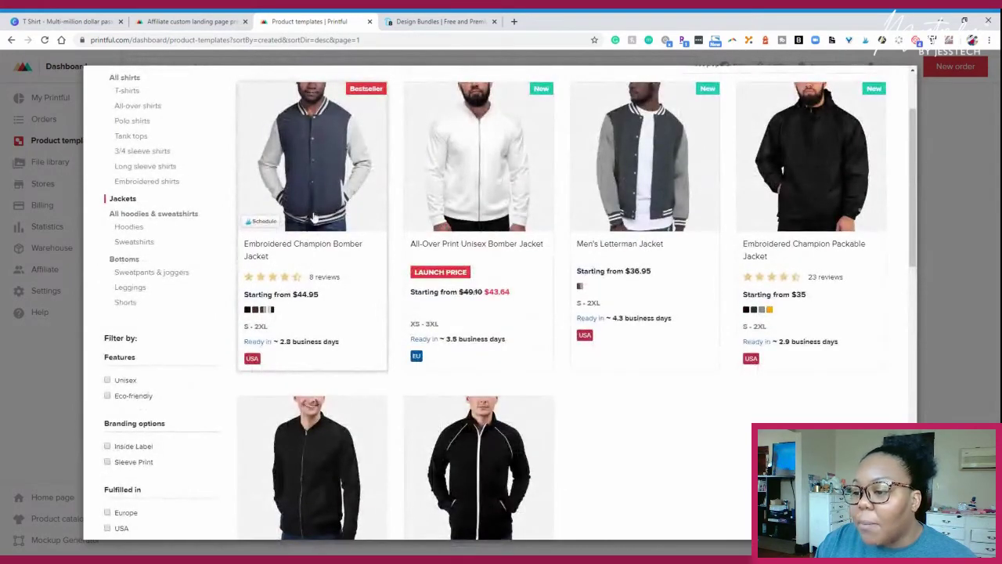
scroll(318, 208, "up", 1)
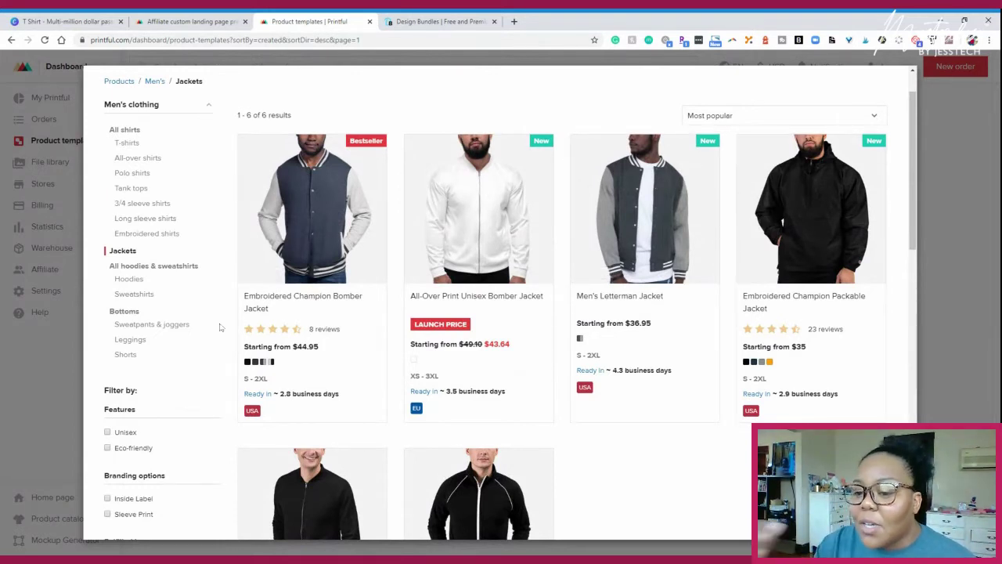
left_click(131, 324)
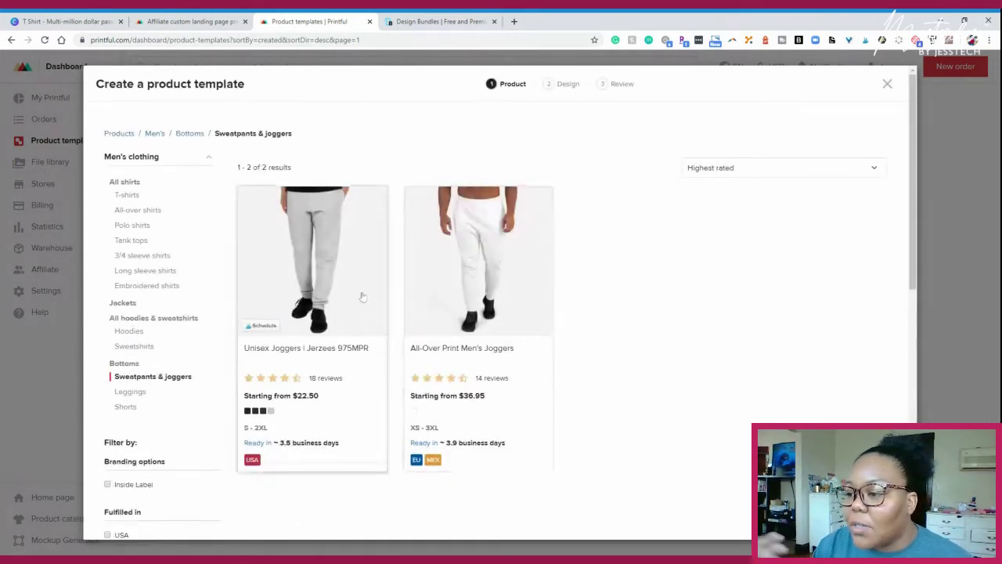
scroll(140, 311, "down", 1)
scroll(140, 311, "down", 2)
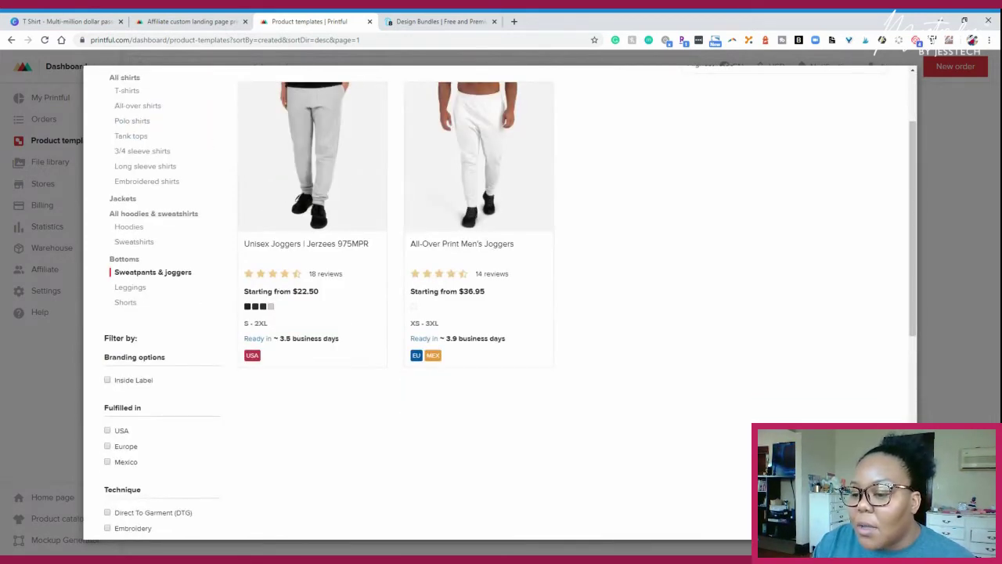
scroll(129, 282, "up", 3)
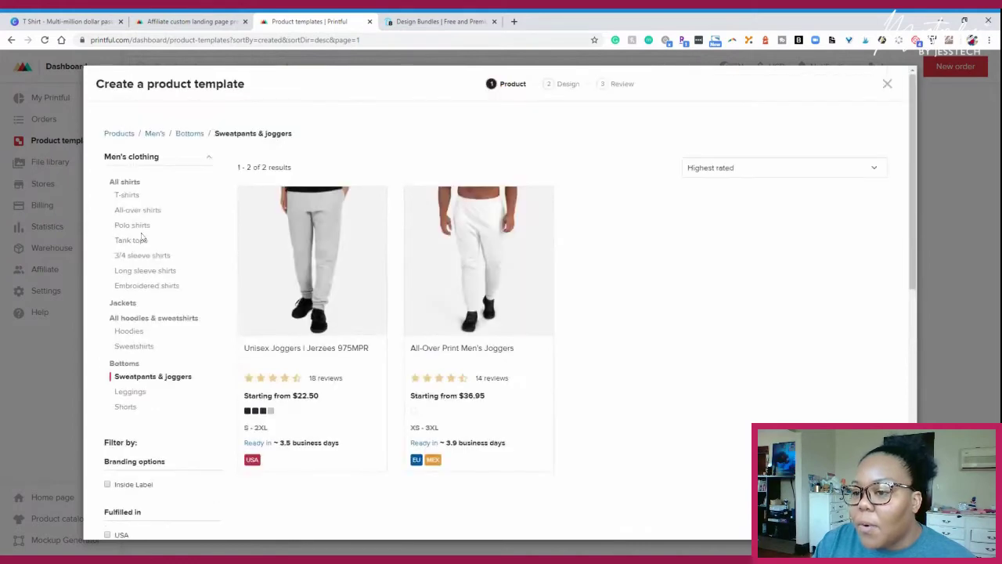
- Return to the full product categories and expand the women's clothing and the kids and youth clothing subcategories
left_click(119, 134)
scroll(139, 260, "down", 3)
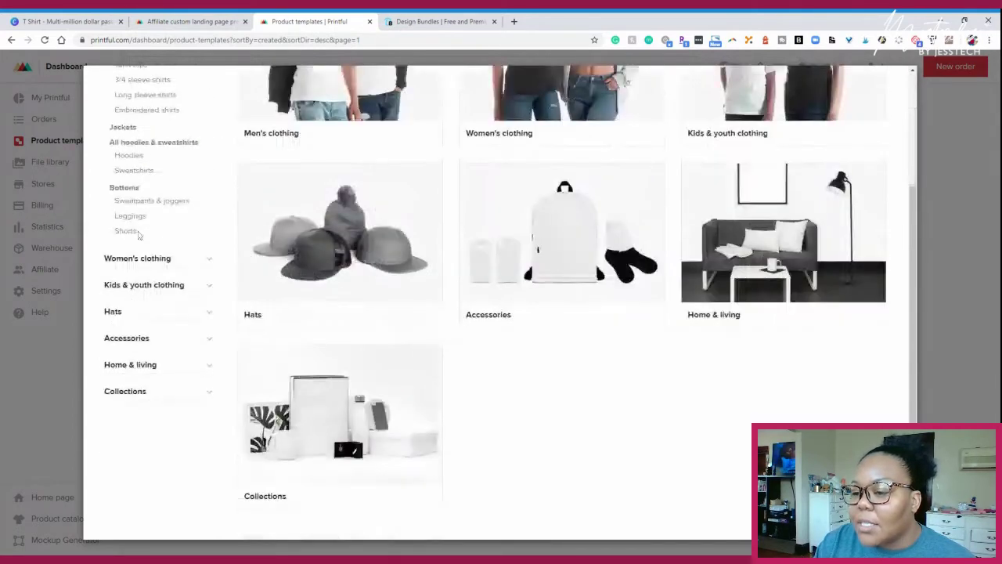
scroll(139, 259, "up", 3)
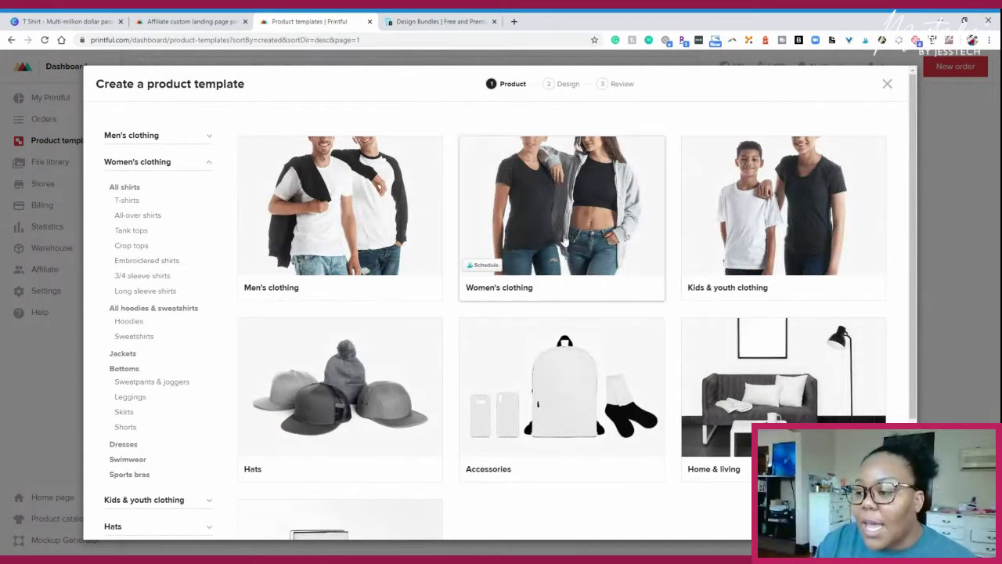
scroll(112, 300, "down", 1)
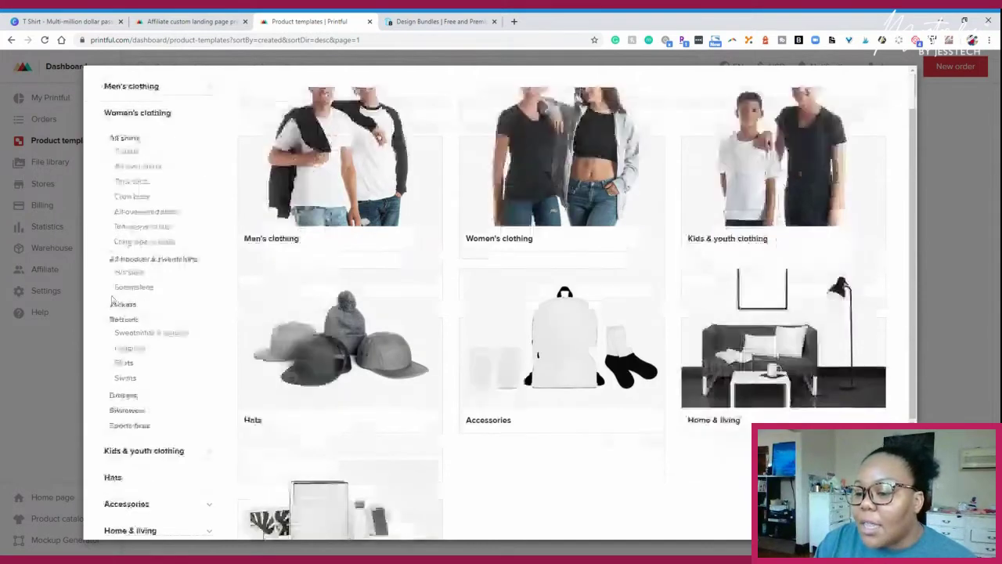
scroll(112, 300, "down", 1)
left_click(164, 395)
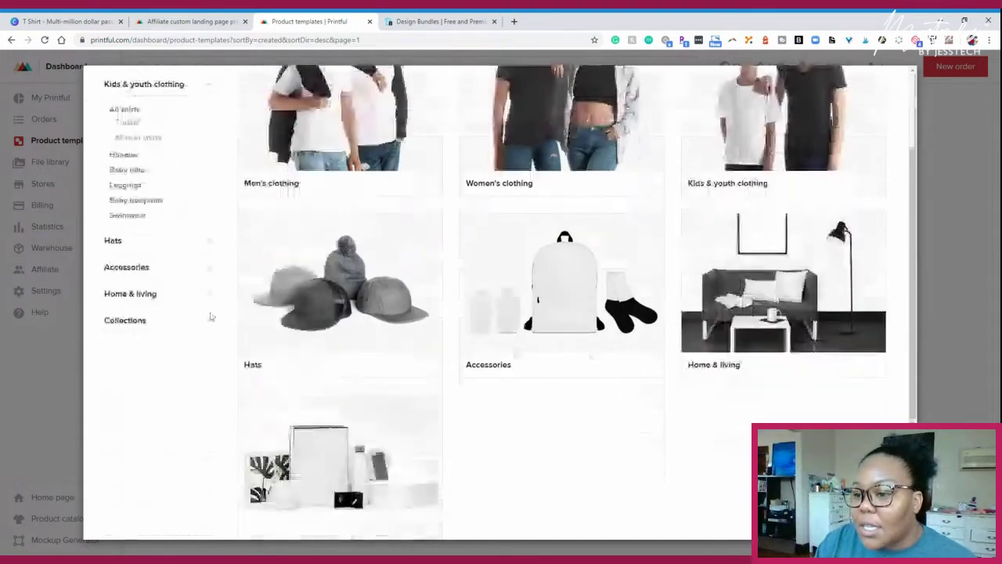
scroll(176, 188, "up", 1)
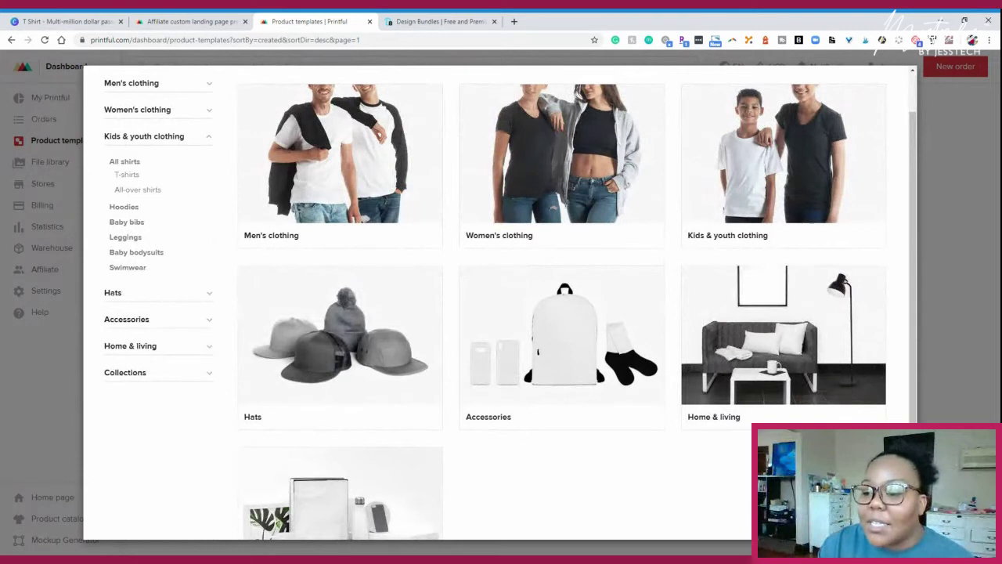
- View the baby bodysuits, swimwear and all-over shirts offered under kids and youth clothing
left_click(160, 253)
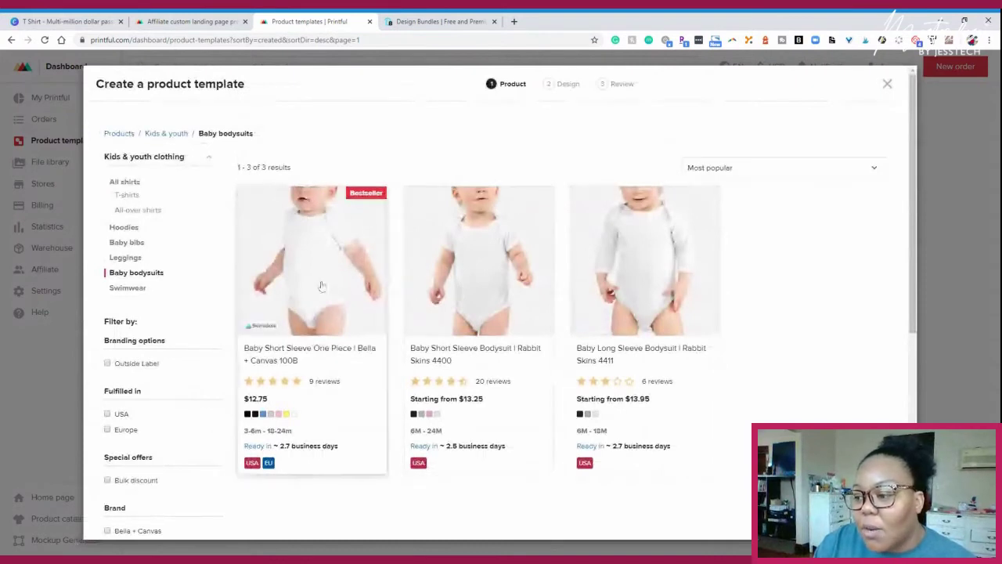
left_click(127, 289)
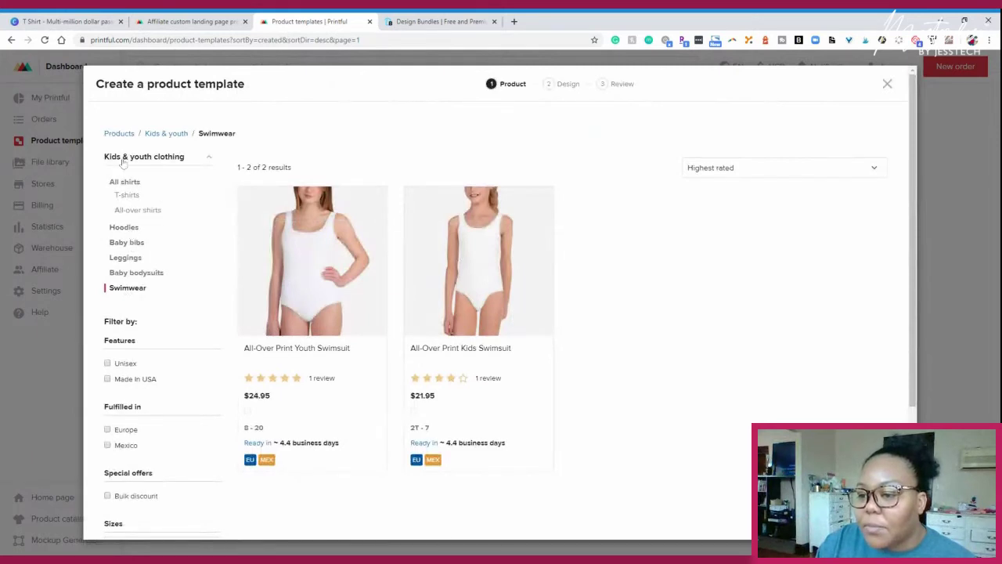
left_click(127, 210)
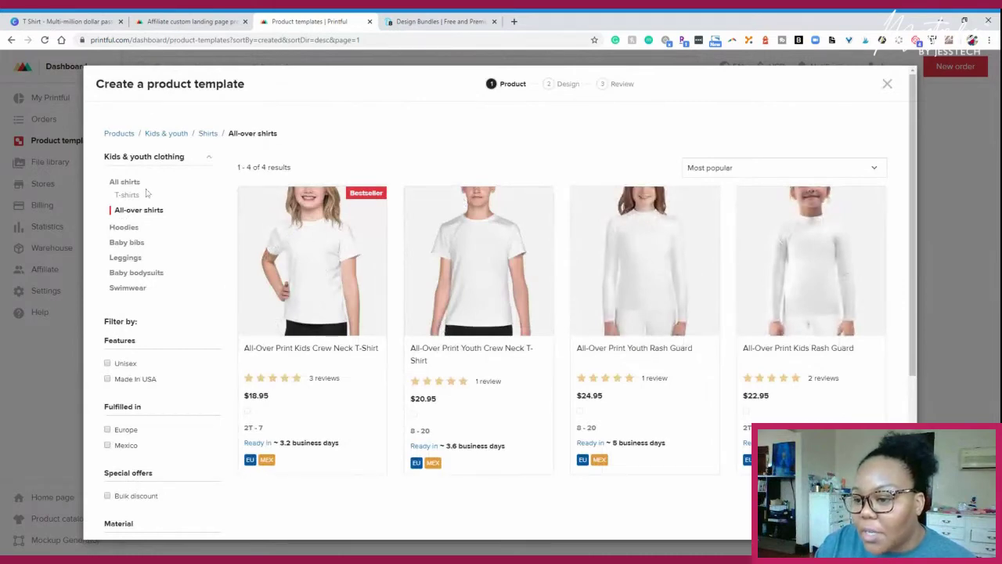
- Return to the full product categories and open all shirts under women's clothing
left_click(119, 133)
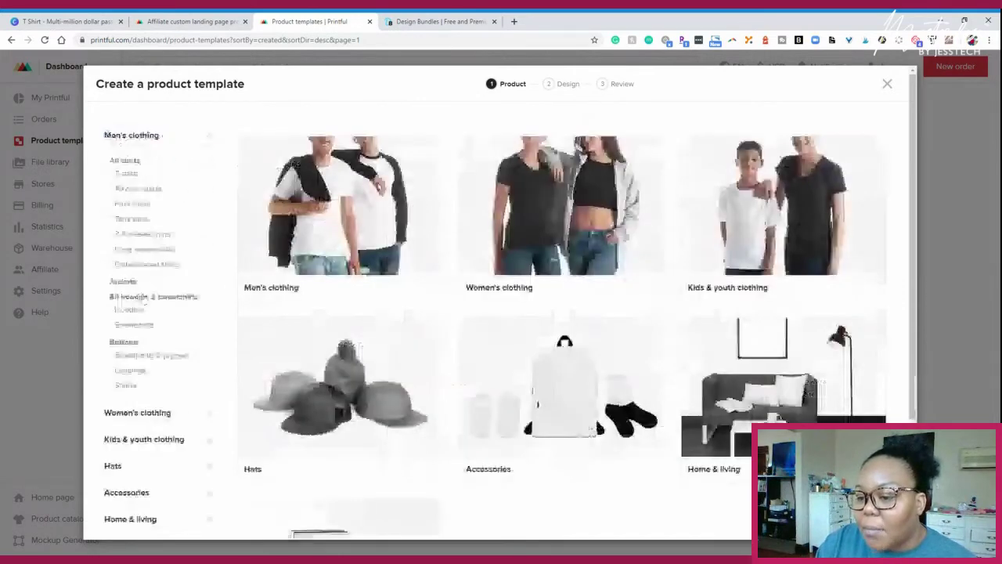
scroll(156, 309, "down", 1)
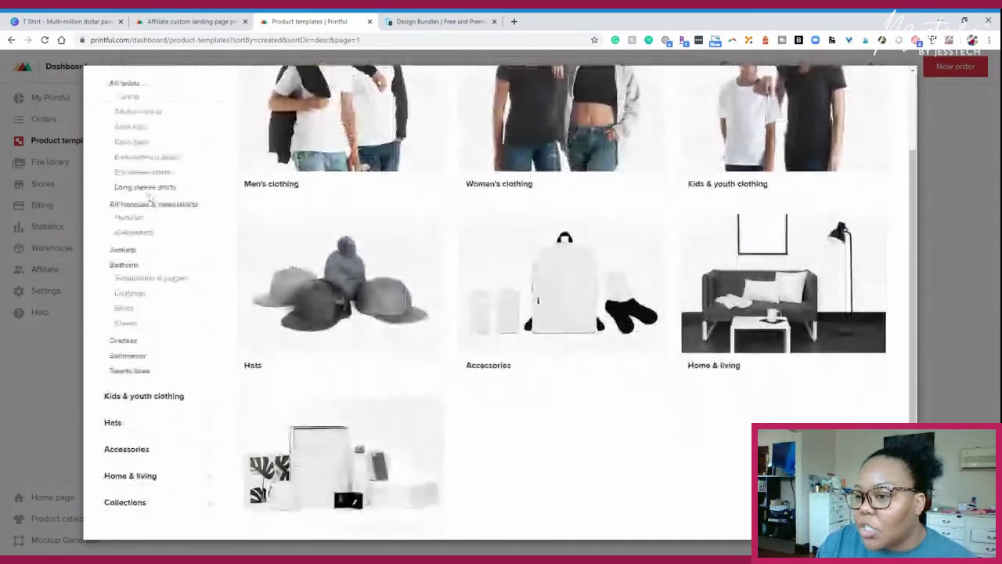
scroll(148, 126, "down", 1)
scroll(134, 88, "up", 2)
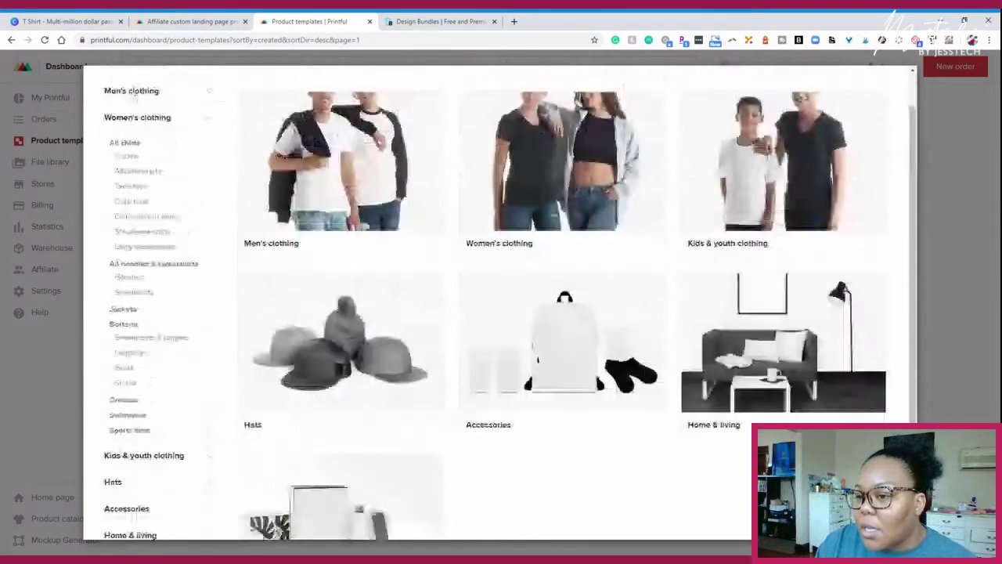
left_click(125, 138)
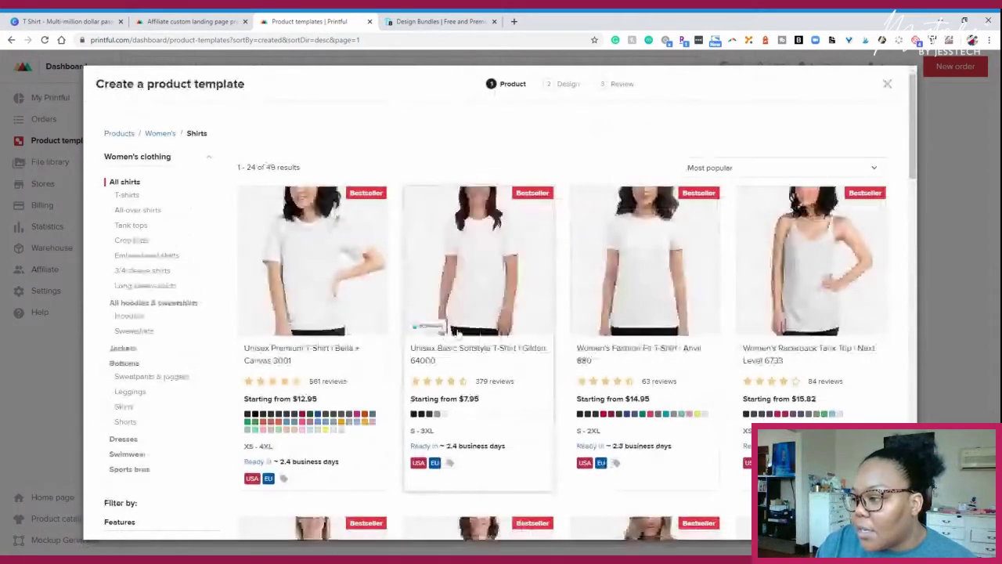
- Skim the first results page of women's shirts down to its page numbers and back to the beginning
scroll(448, 346, "down", 2)
scroll(448, 347, "down", 6)
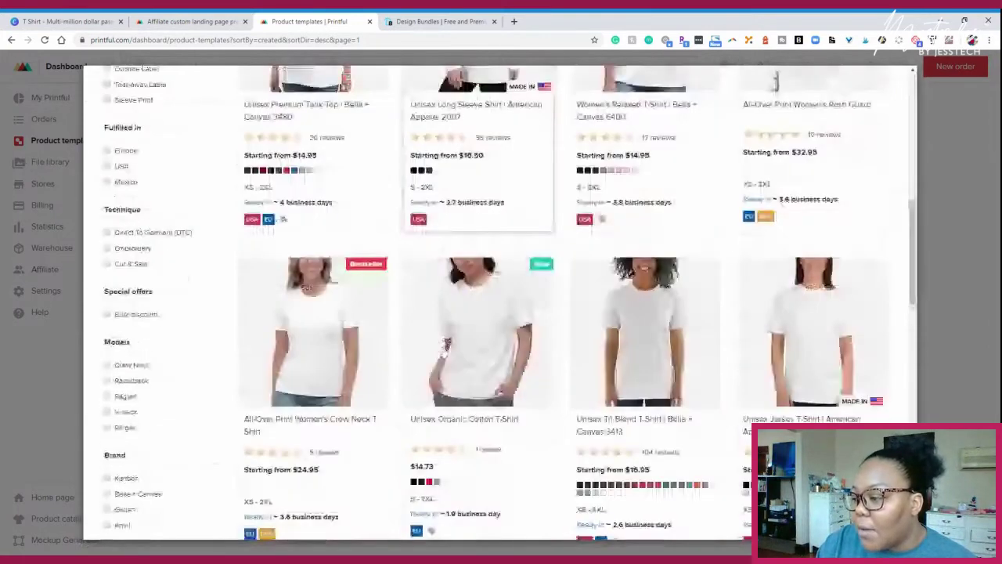
scroll(445, 347, "down", 6)
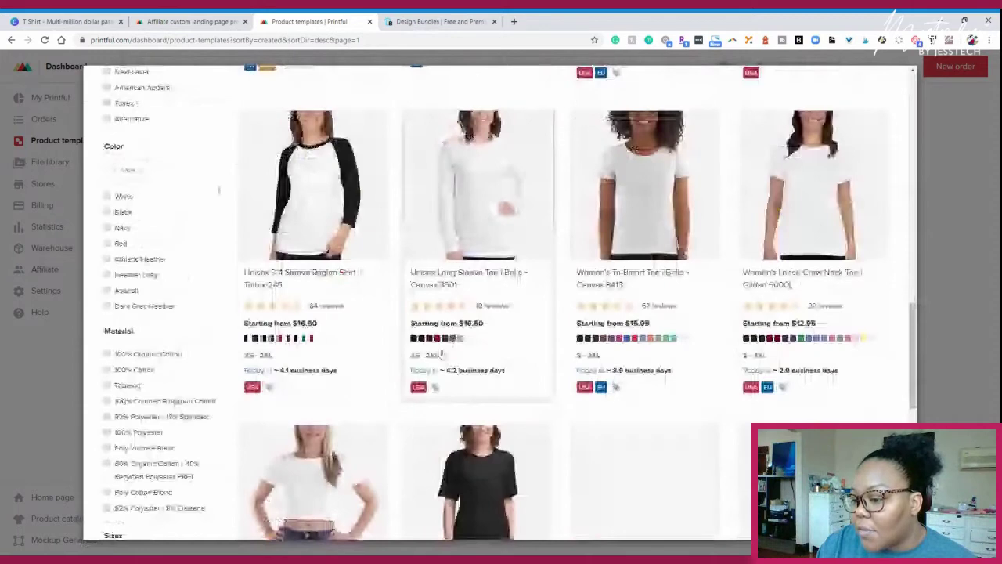
scroll(443, 354, "down", 3)
scroll(595, 401, "down", 3)
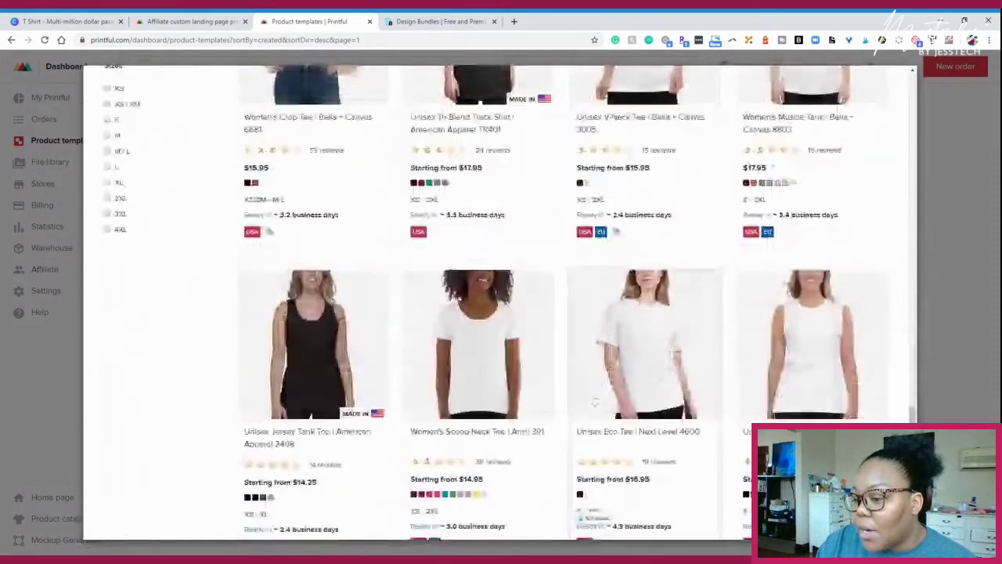
scroll(591, 398, "down", 1)
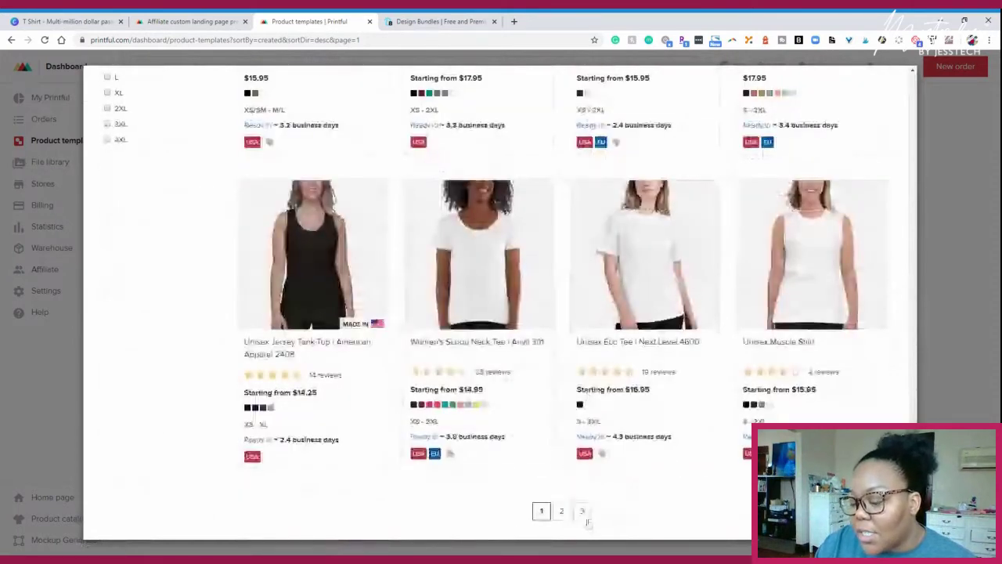
scroll(529, 501, "up", 2)
scroll(529, 502, "up", 5)
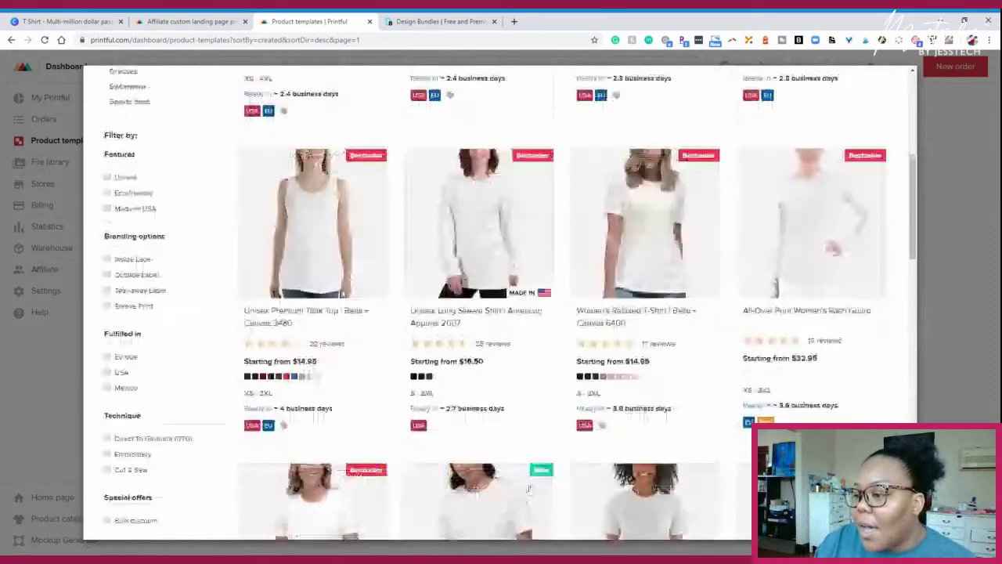
scroll(443, 357, "up", 1)
scroll(443, 357, "up", 4)
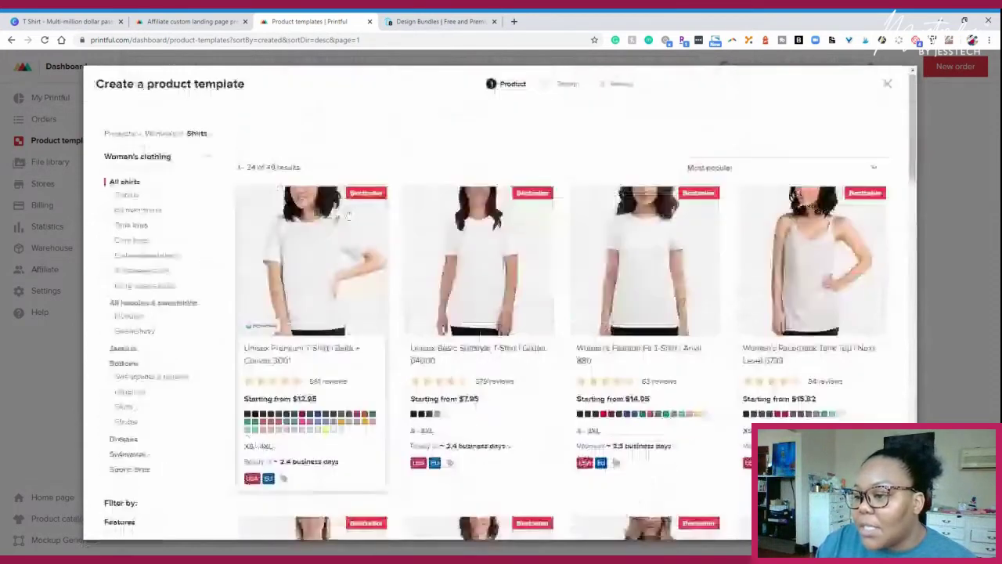
- Examine the women's shirt styles row by row, from the bestsellers to the crop tee and muscle tank
scroll(674, 389, "down", 4)
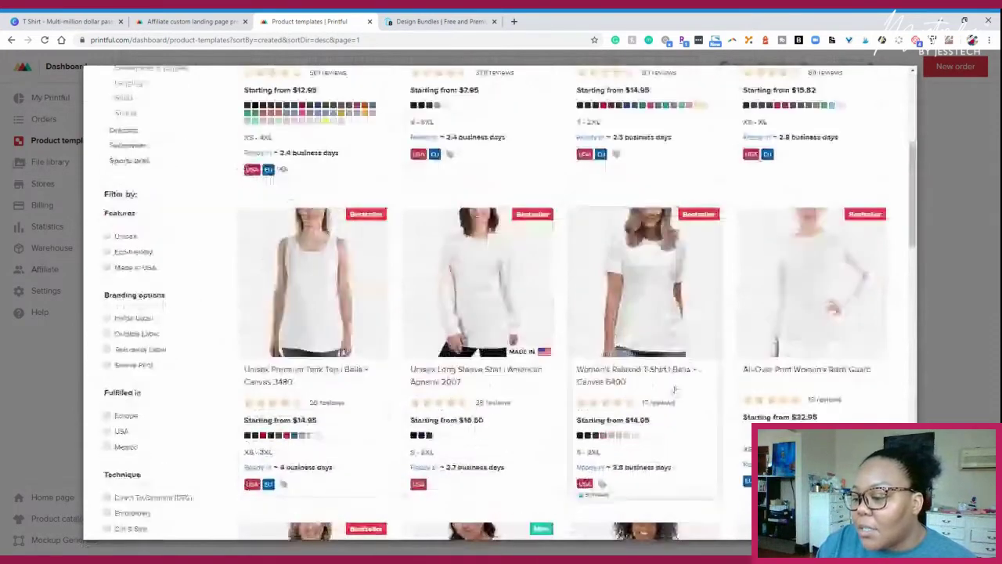
scroll(675, 389, "down", 3)
scroll(450, 461, "down", 3)
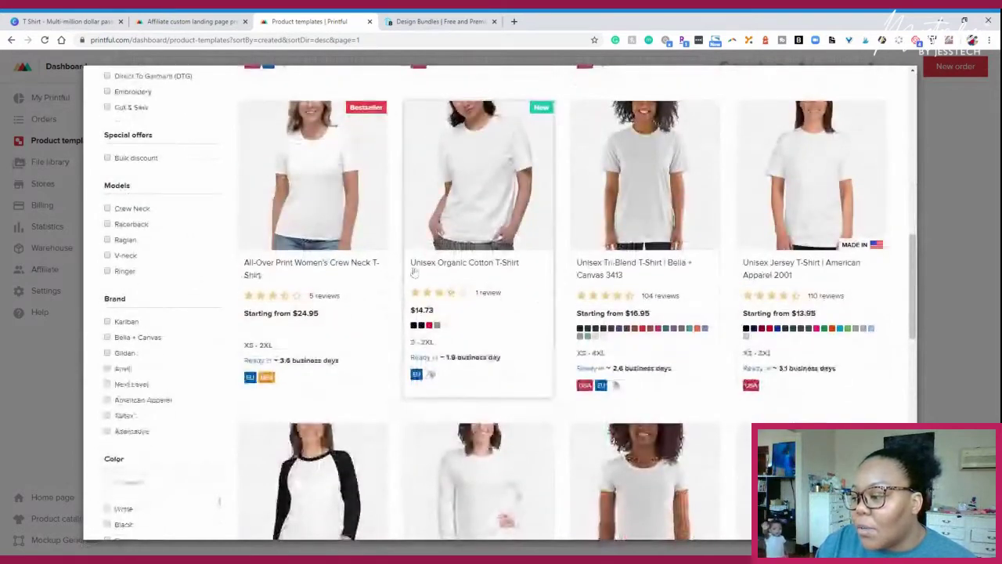
scroll(409, 279, "down", 1)
scroll(403, 290, "down", 2)
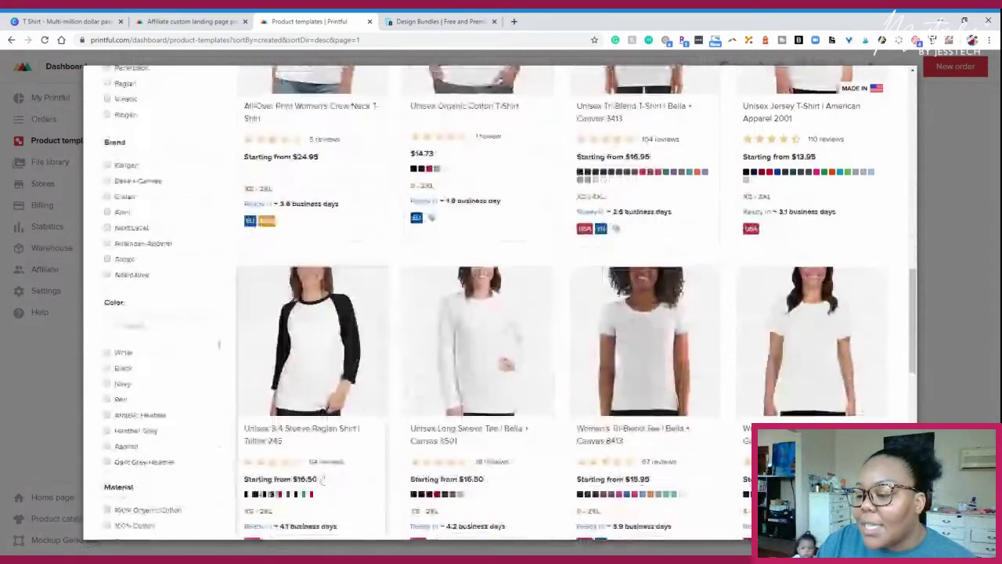
scroll(598, 482, "down", 1)
scroll(634, 483, "down", 3)
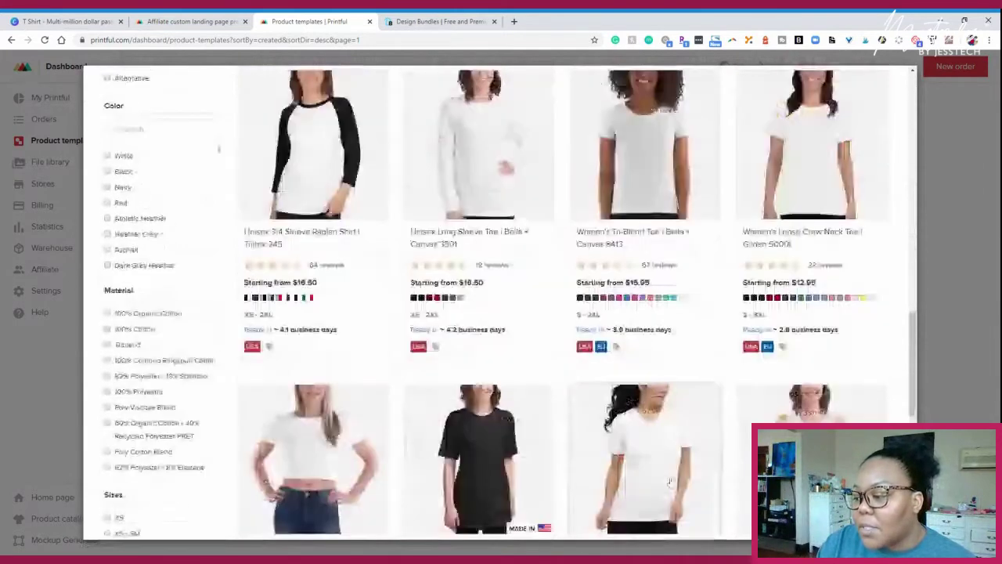
scroll(671, 483, "down", 4)
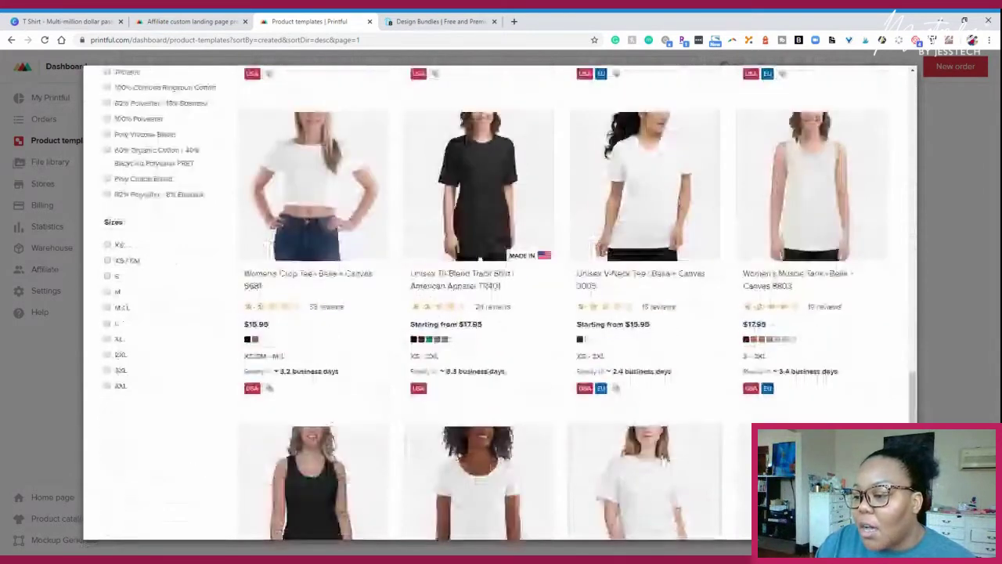
- Examine the size, material and color filter options for the women's shirts, including the further colors in the list
scroll(400, 439, "up", 1)
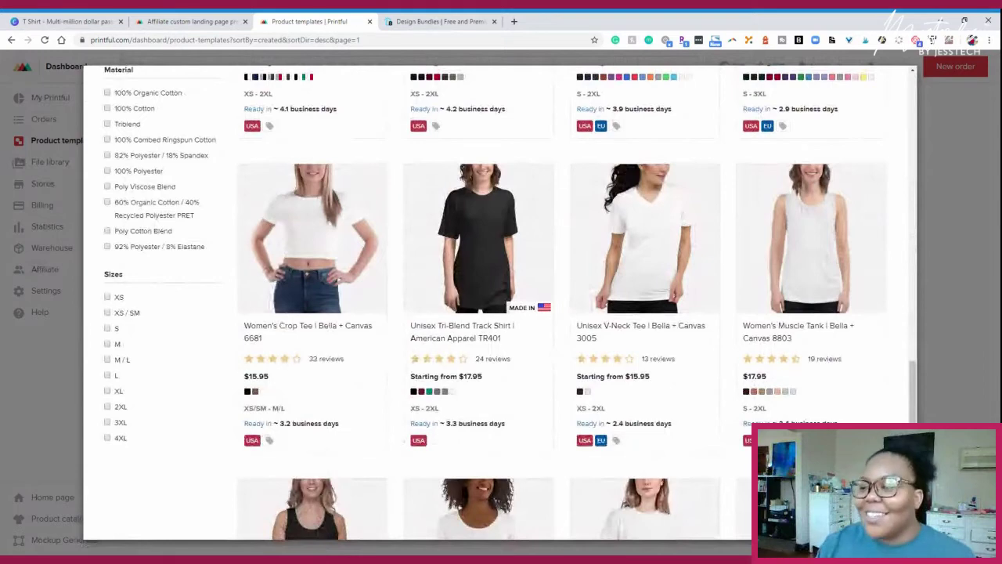
scroll(501, 305, "up", 2)
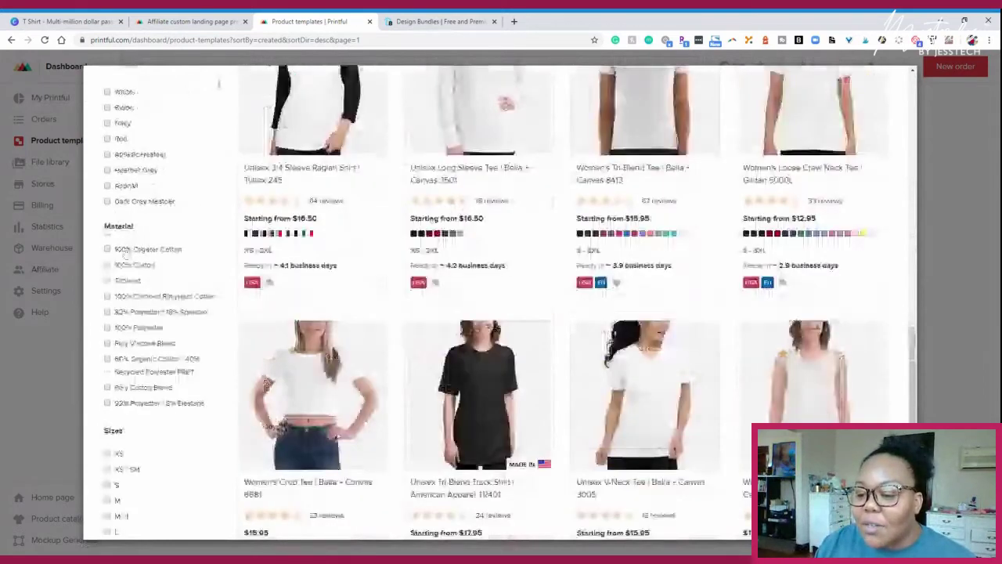
scroll(165, 408, "down", 1)
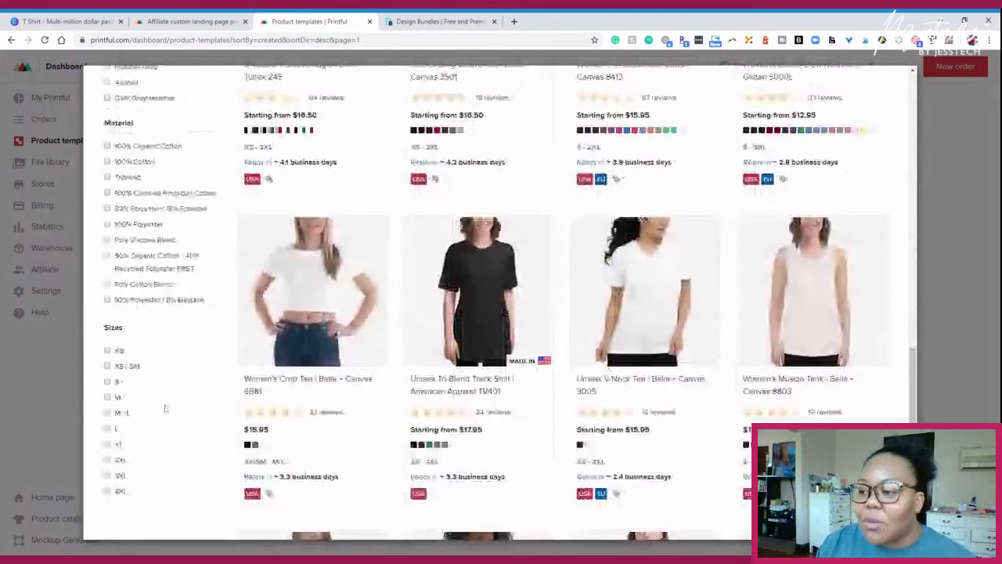
scroll(165, 408, "up", 2)
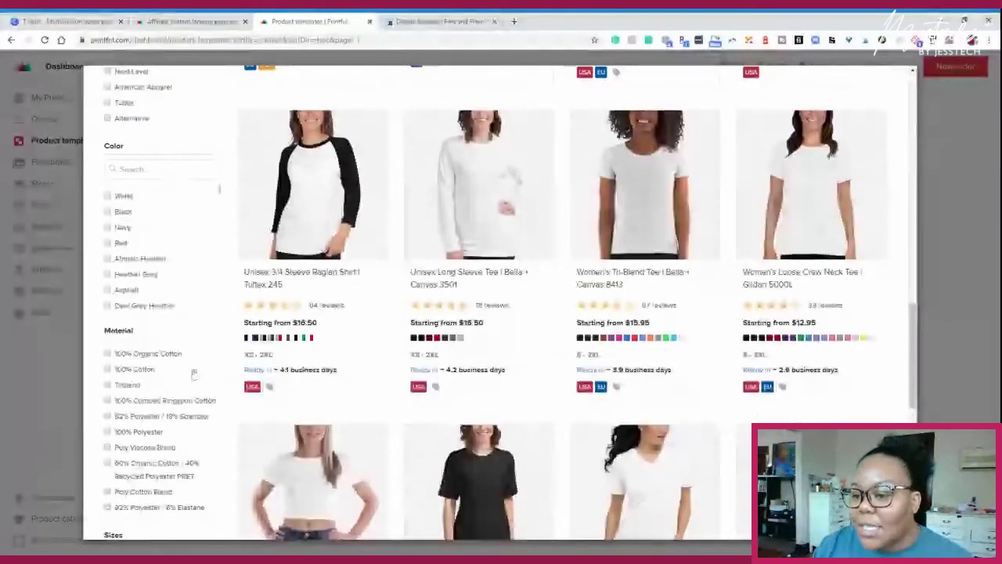
scroll(194, 373, "up", 1)
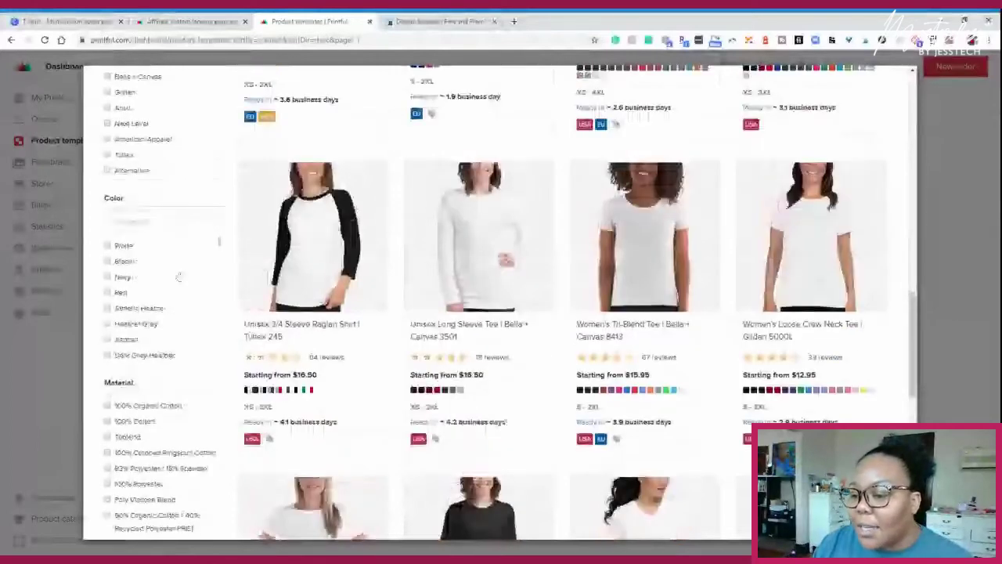
scroll(178, 277, "down", 3)
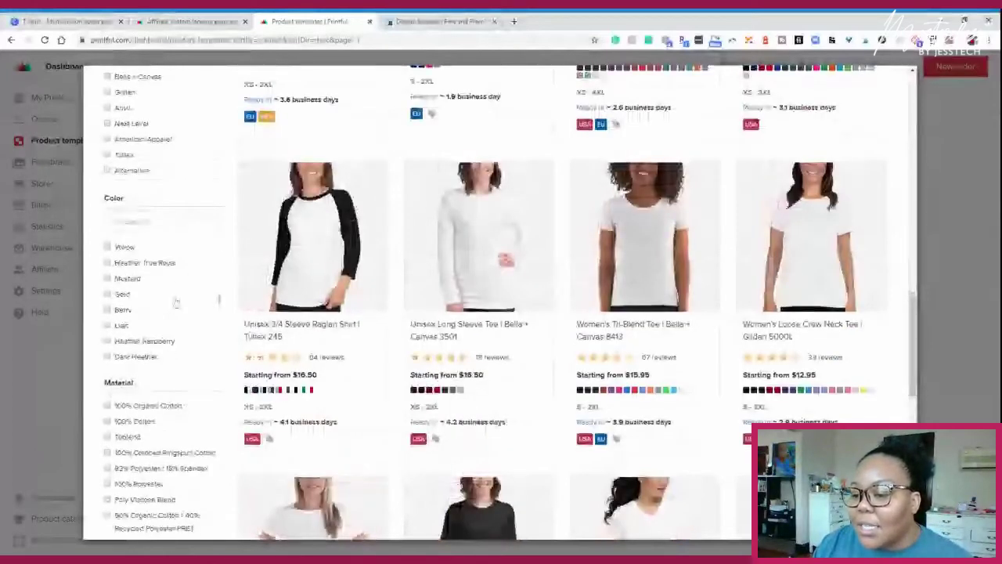
scroll(180, 309, "down", 3)
scroll(184, 315, "down", 3)
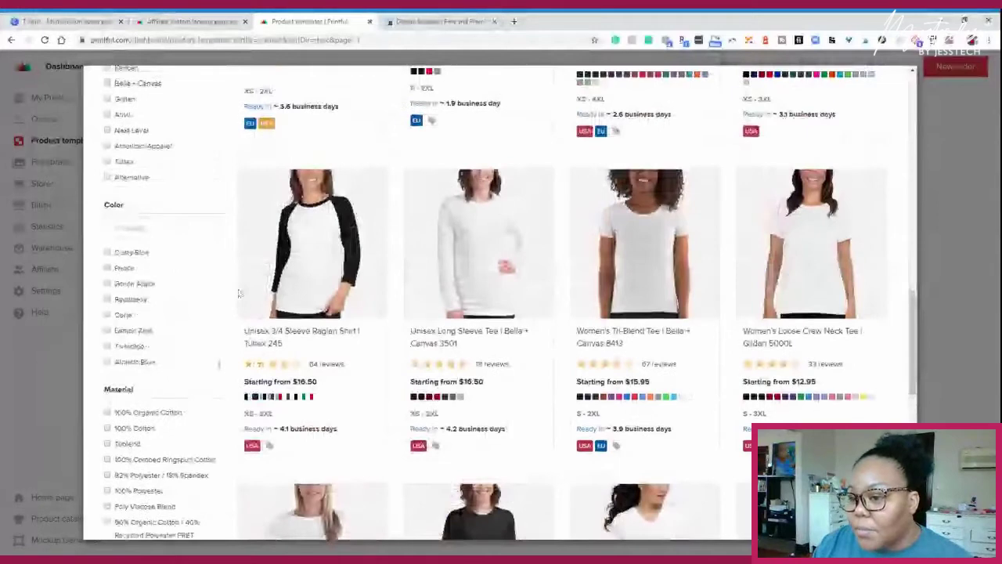
- Filter the women's shirts by the Raglan model and view the filtered results
scroll(221, 300, "up", 2)
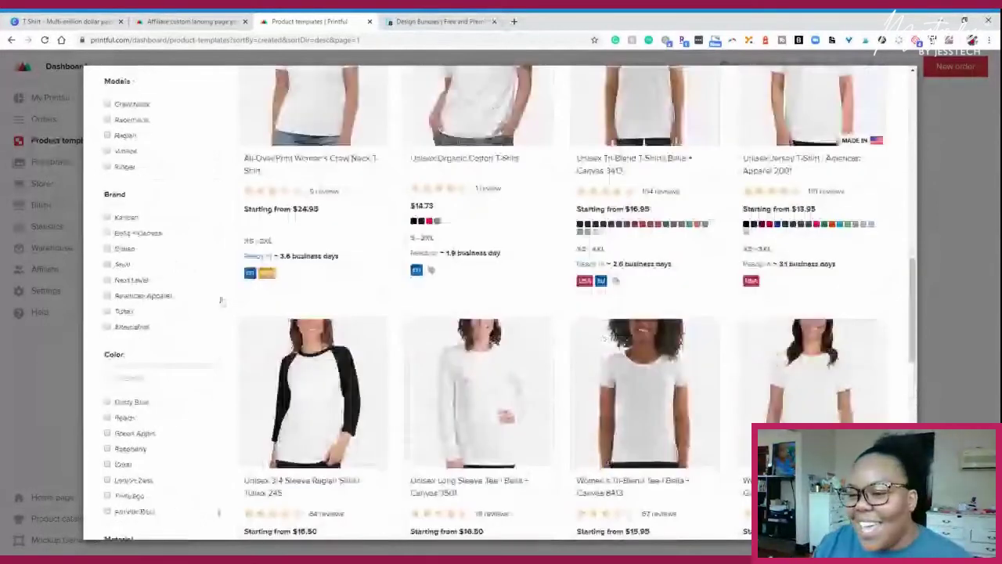
scroll(221, 300, "down", 1)
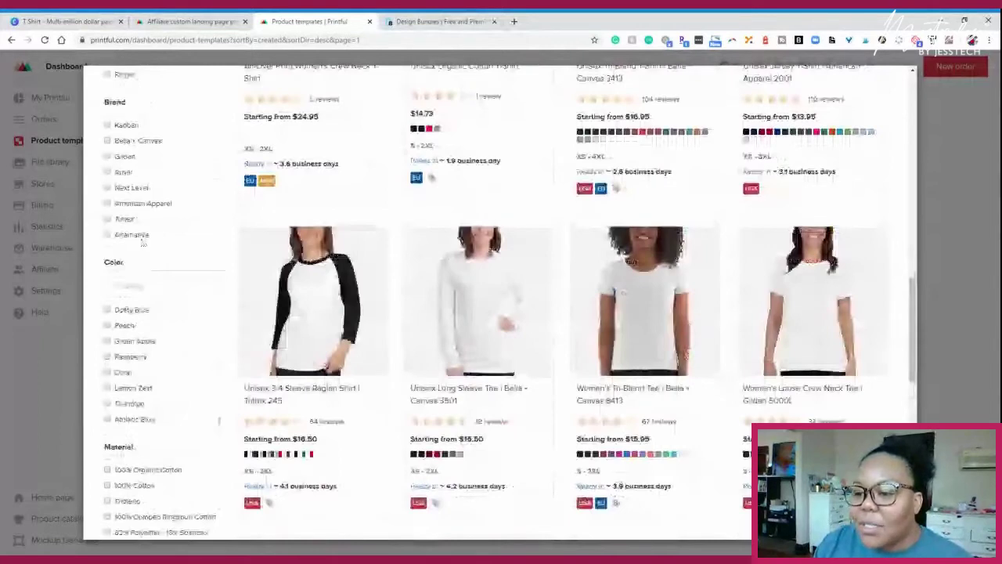
scroll(143, 242, "up", 2)
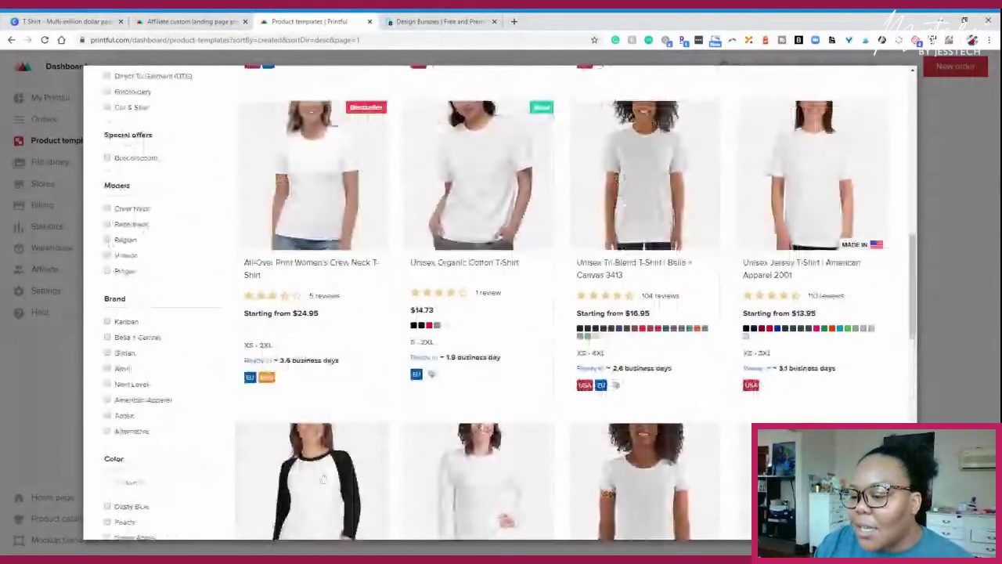
left_click(107, 239)
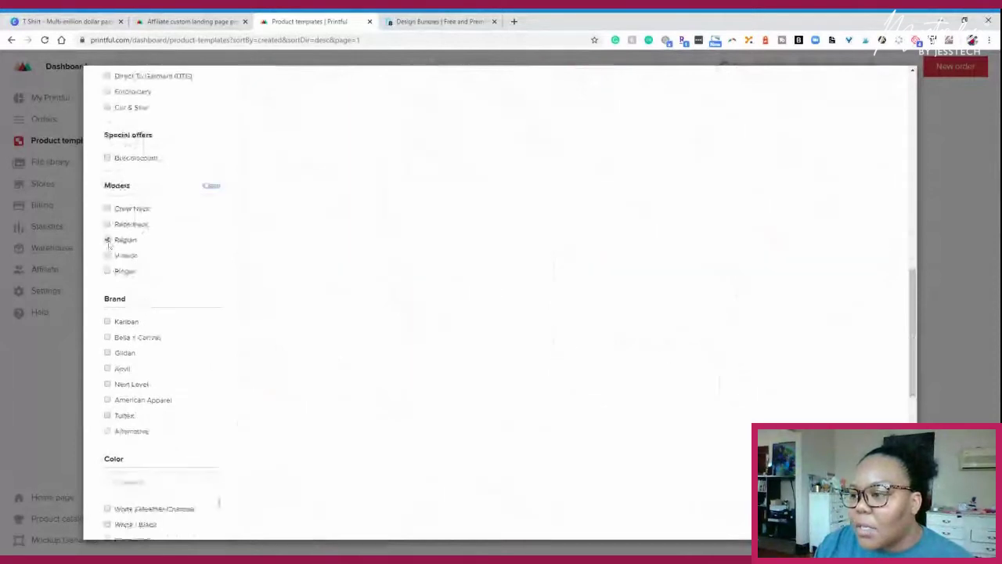
scroll(477, 340, "up", 3)
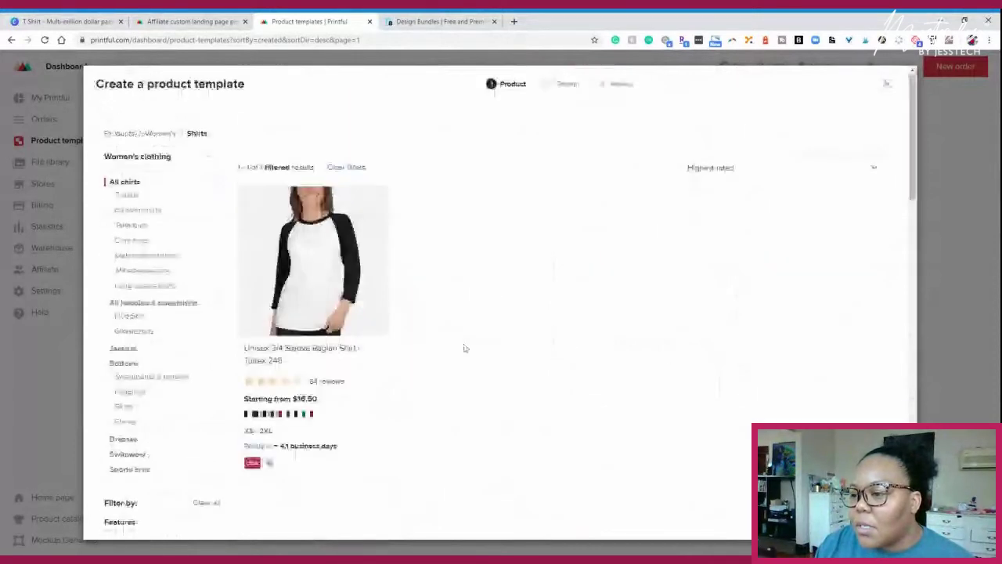
- Remove the Raglan model filter and filter the women's shirts by V-neck instead
scroll(161, 353, "down", 3)
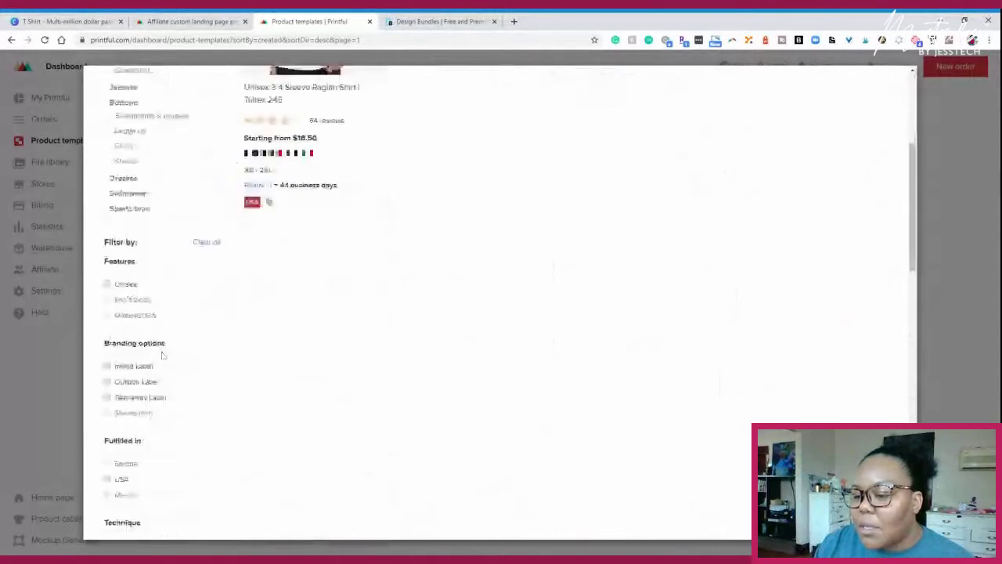
scroll(162, 353, "down", 2)
scroll(157, 328, "down", 2)
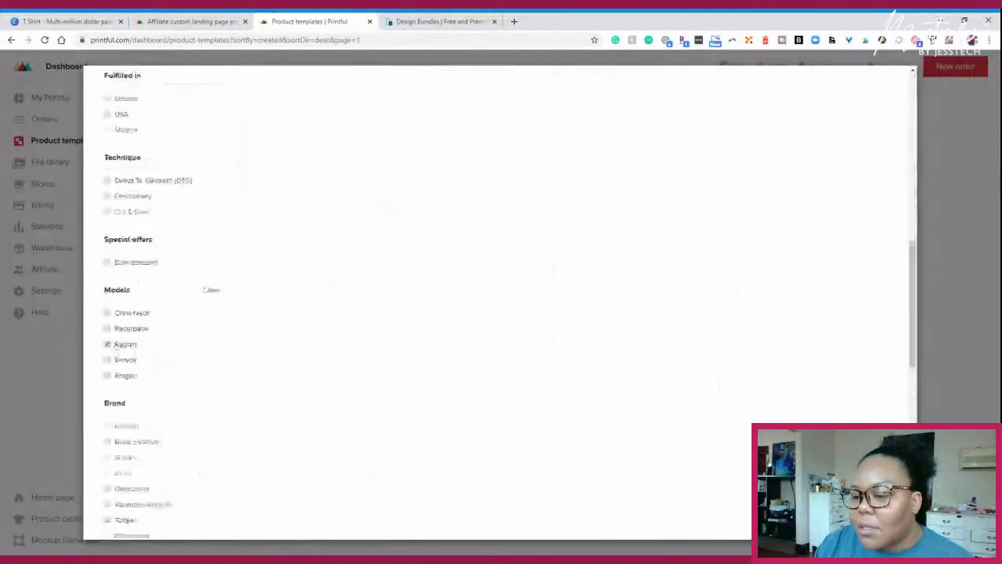
left_click(107, 345)
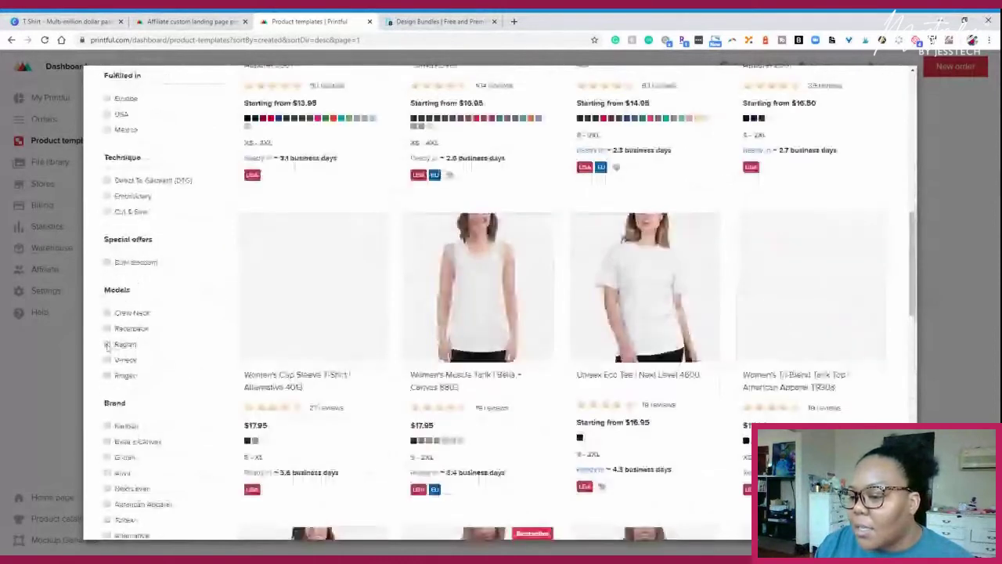
left_click(107, 360)
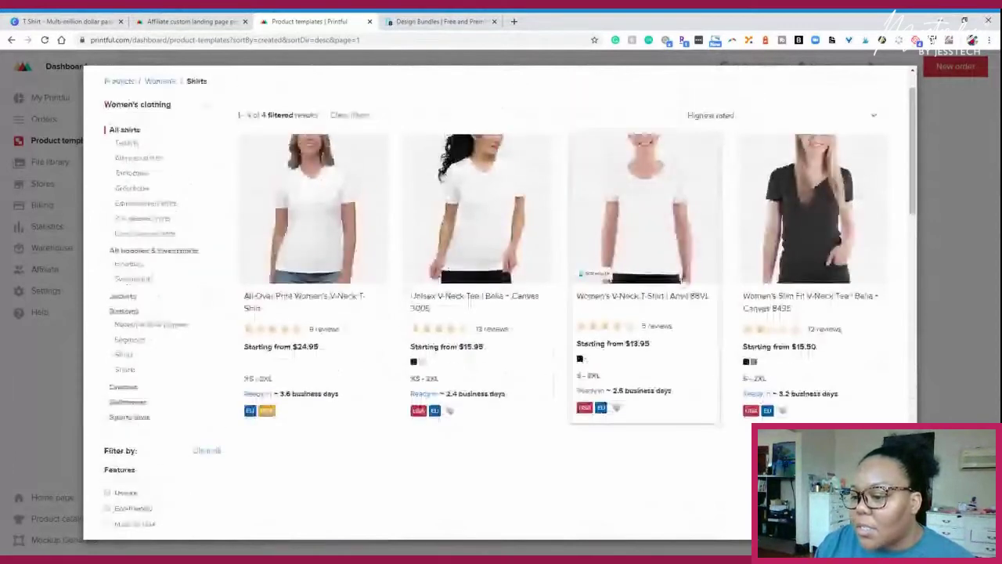
- Remove the V-neck filter and choose the Unisex Premium T-Shirt | Bella + Canvas 3001 for the template
scroll(116, 354, "down", 7)
left_click(107, 360)
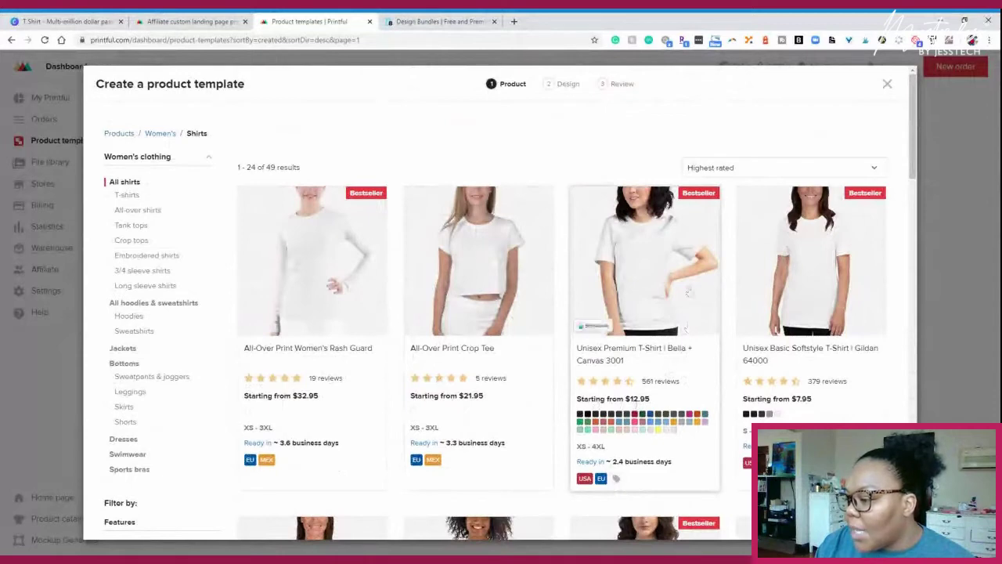
scroll(669, 317, "down", 2)
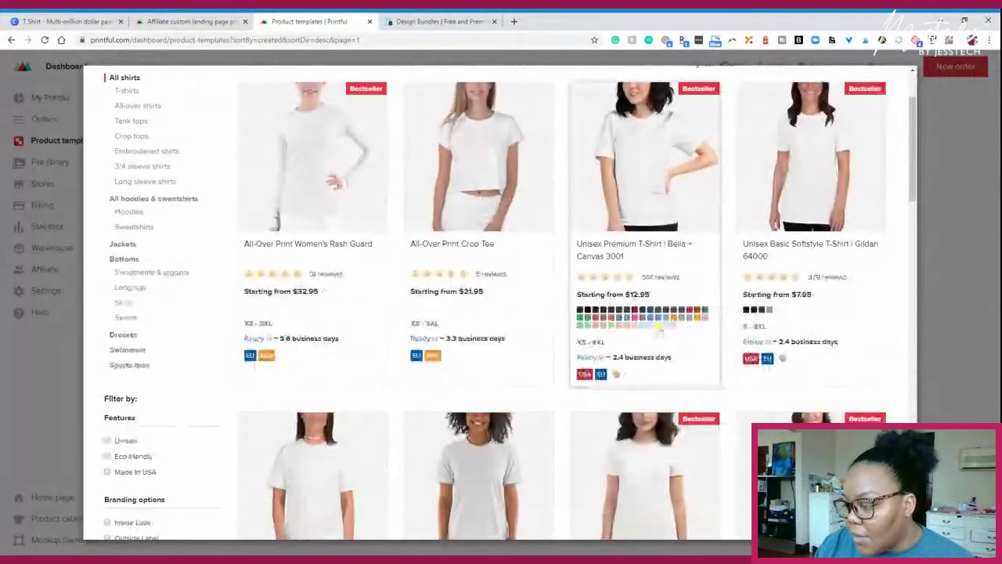
left_click(658, 335)
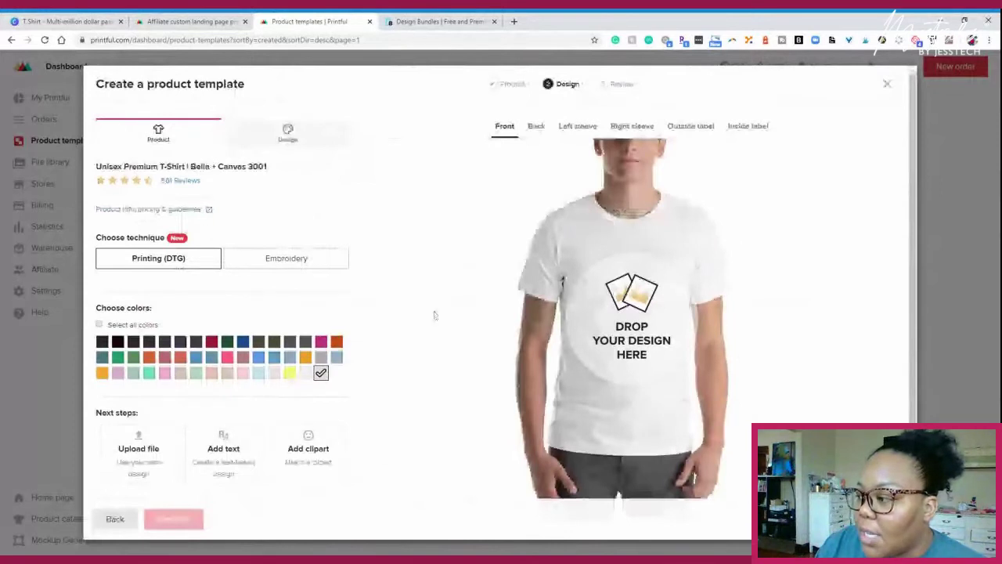
- Add the shirt colors Light Blue, Mustard, Silver, Heather Prism Ice Blue, Heather Dust and Navy alongside White
left_click(336, 357)
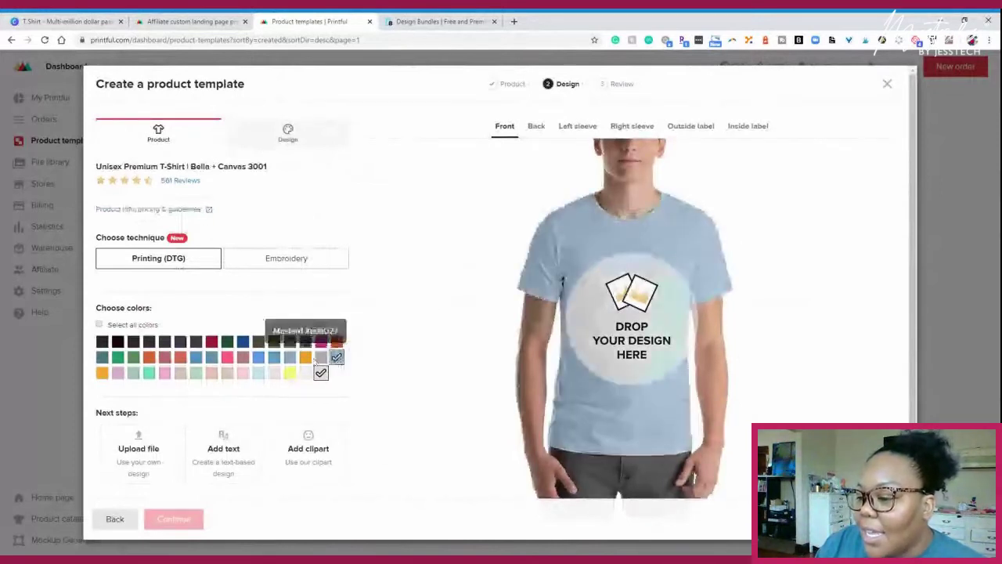
left_click(305, 357)
left_click(273, 373)
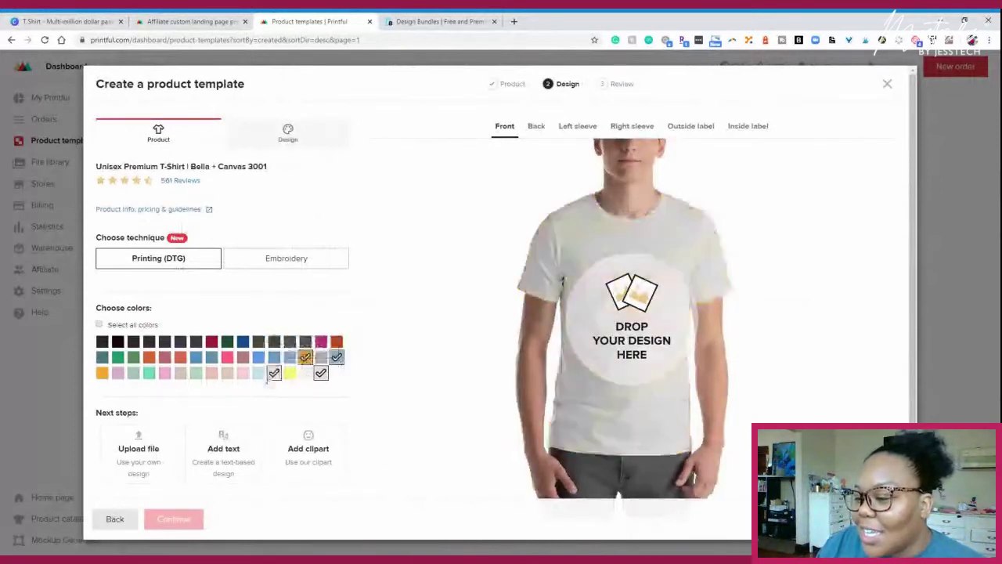
left_click(258, 373)
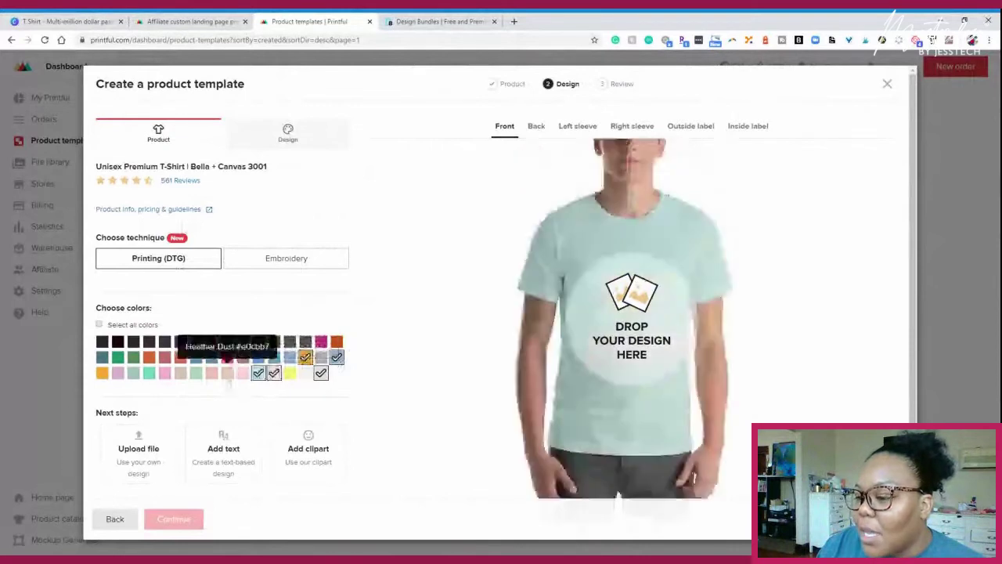
left_click(227, 373)
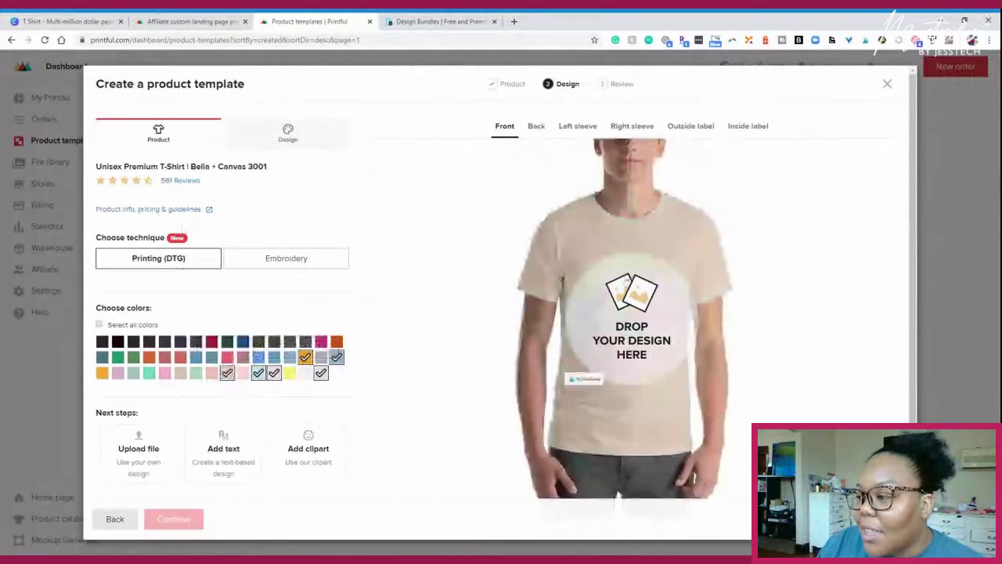
scroll(605, 291, "down", 3)
mouse_move(750, 434)
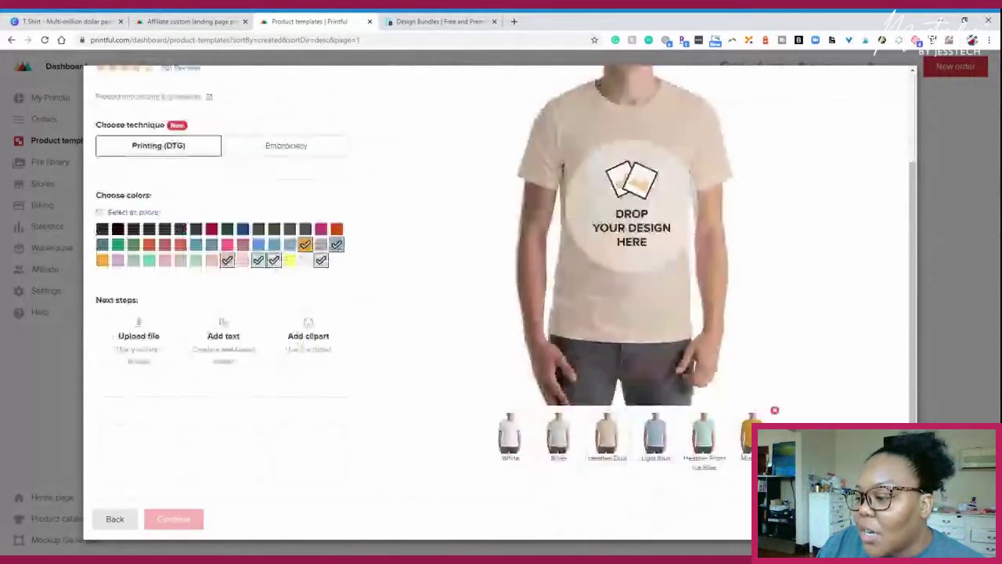
left_click(181, 228)
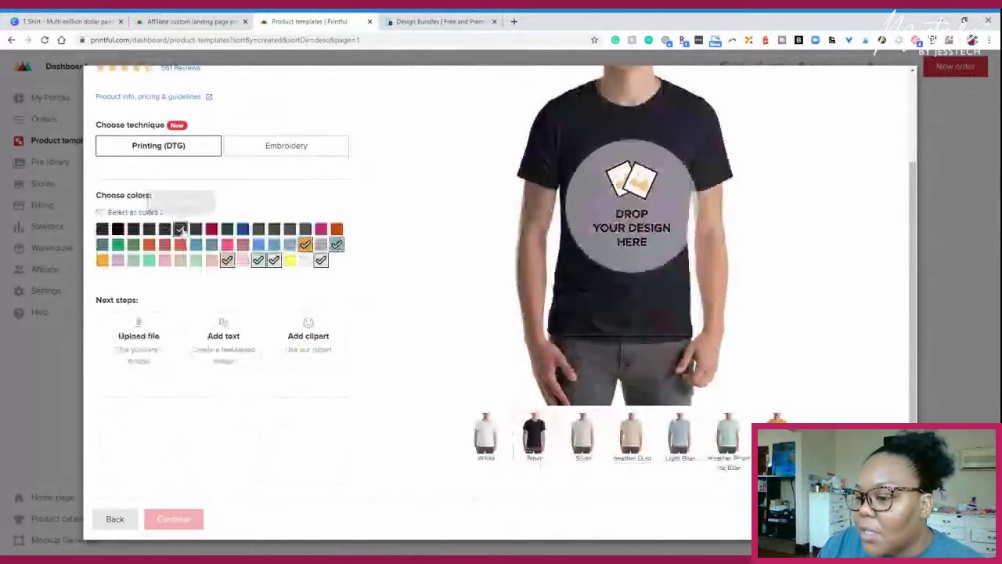
- Compare the Embroidery and Printing (DTG) design areas on the navy shirt, finishing with Printing (DTG) chosen
scroll(439, 226, "up", 3)
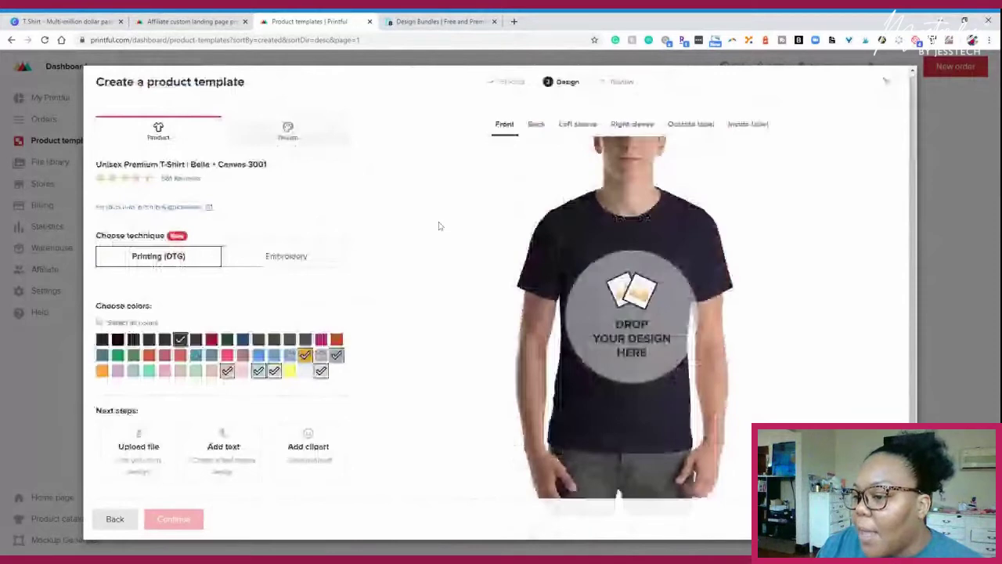
scroll(633, 338, "down", 1)
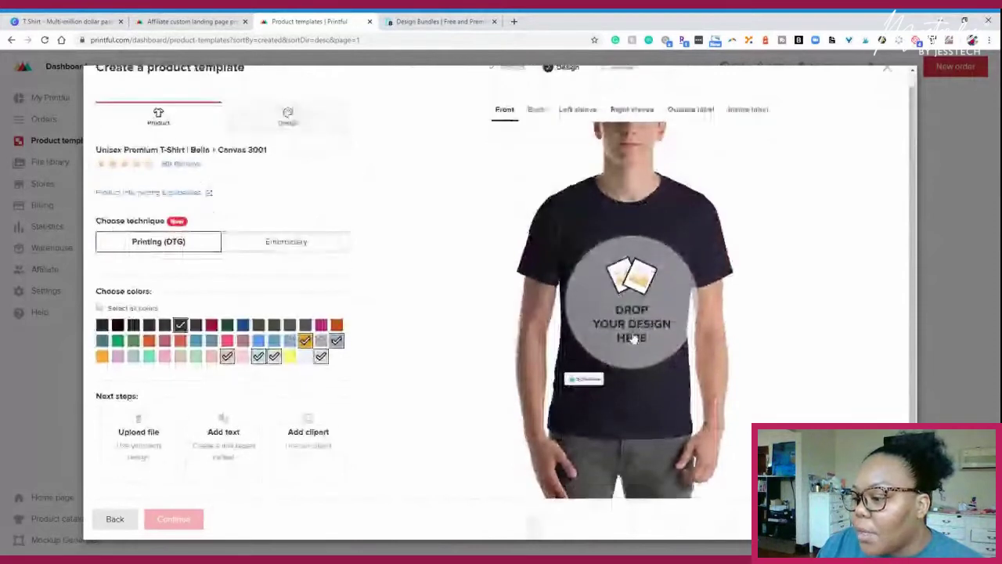
scroll(634, 335, "down", 2)
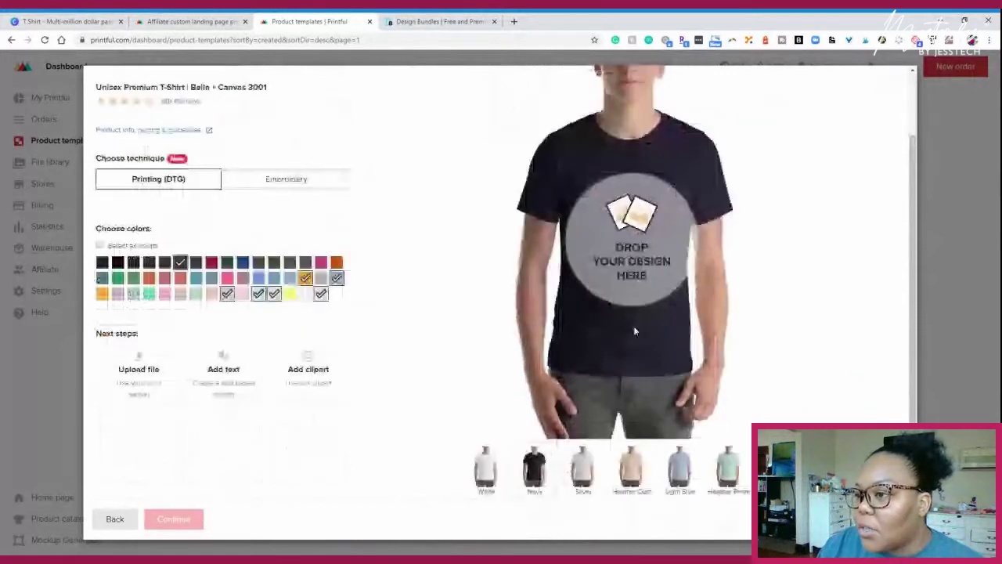
scroll(633, 329, "up", 2)
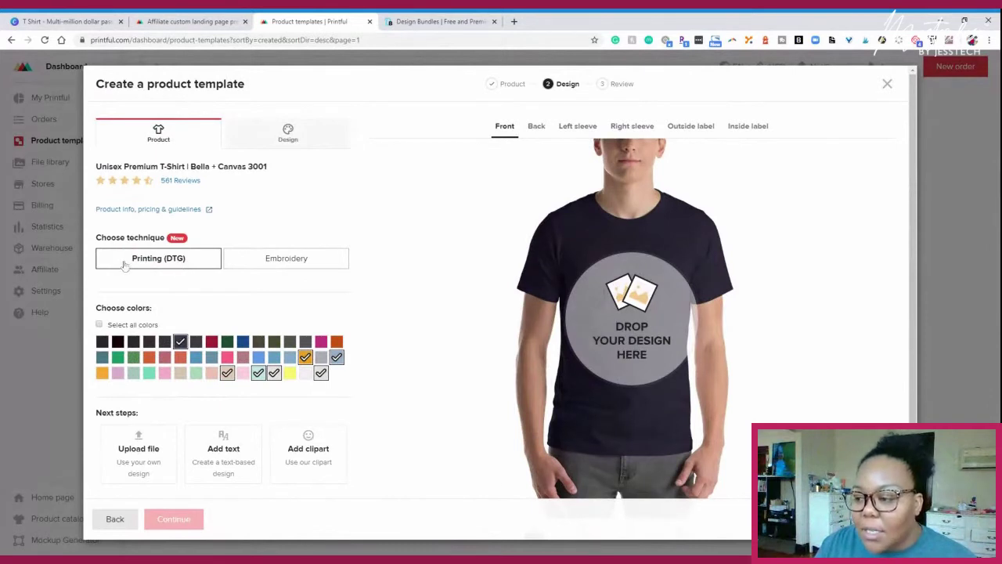
left_click(346, 263)
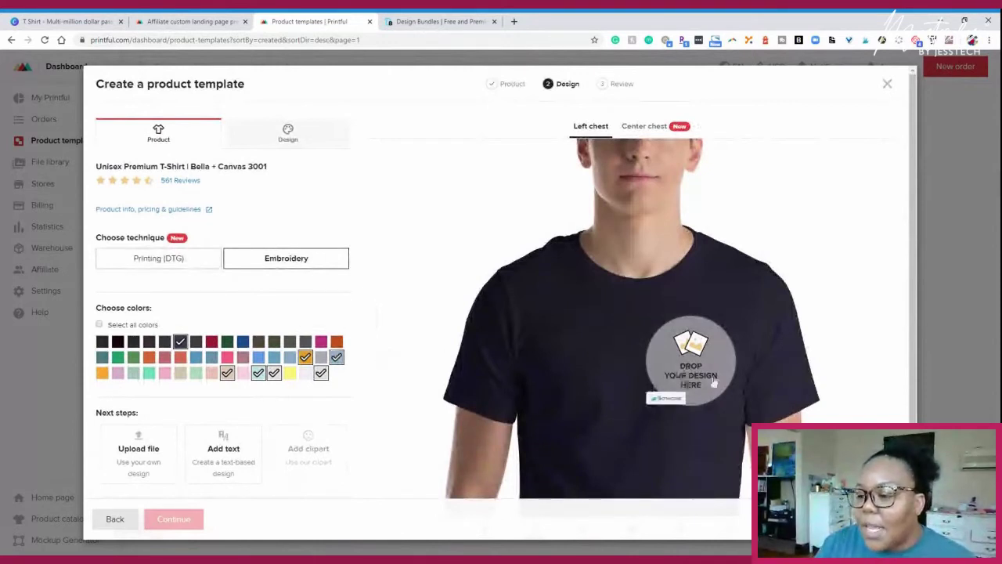
scroll(693, 363, "down", 2)
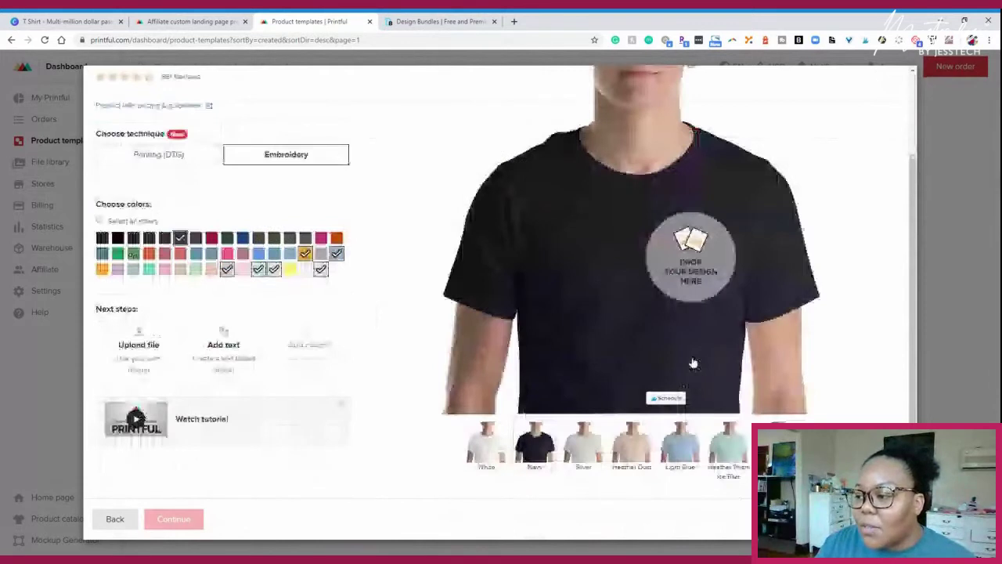
scroll(662, 260, "down", 1)
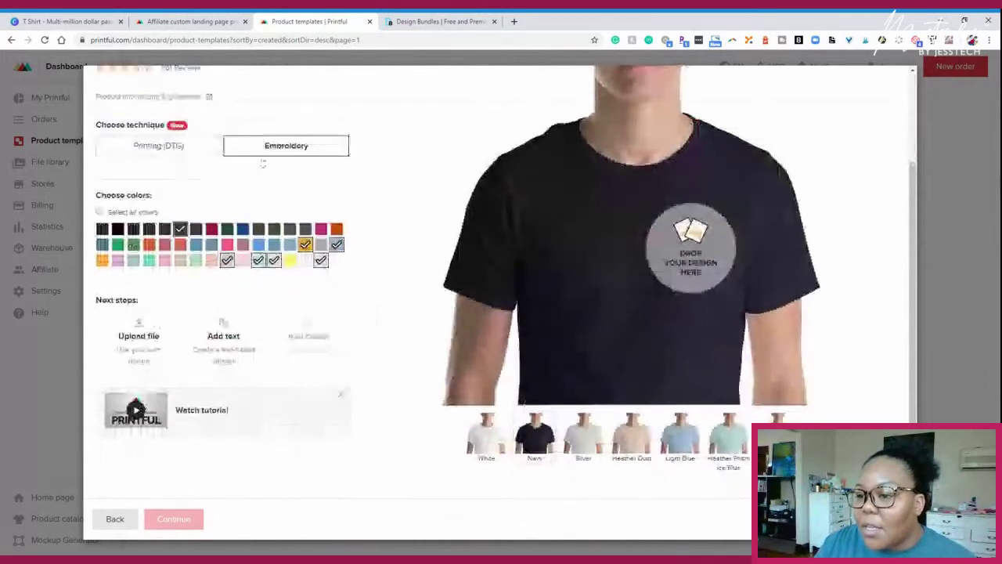
left_click(156, 147)
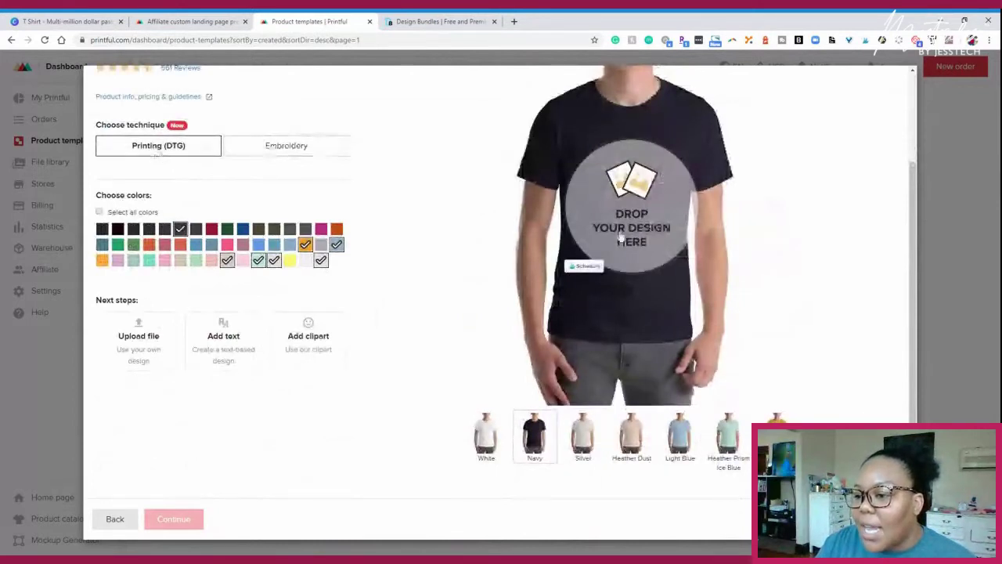
left_click(306, 149)
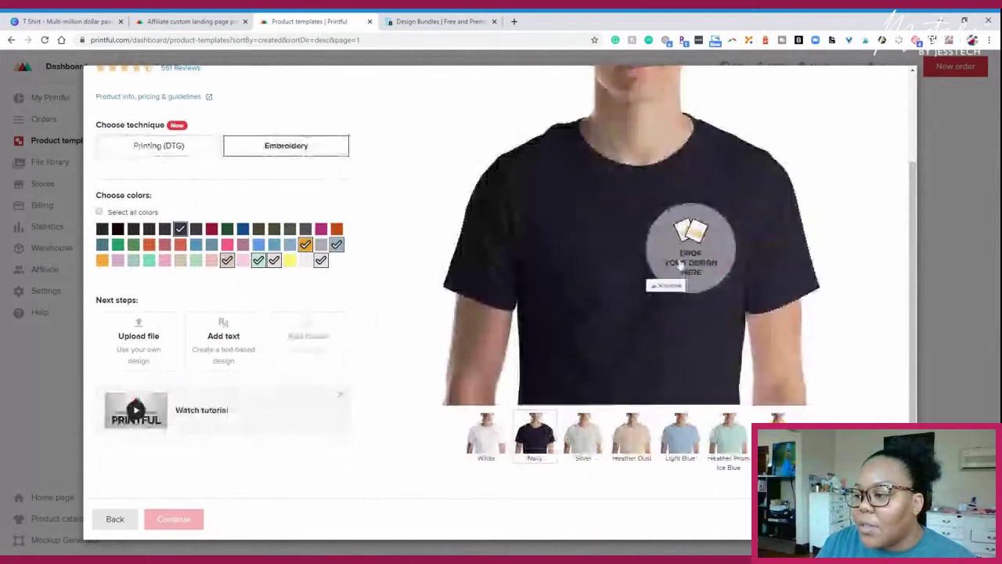
left_click(177, 151)
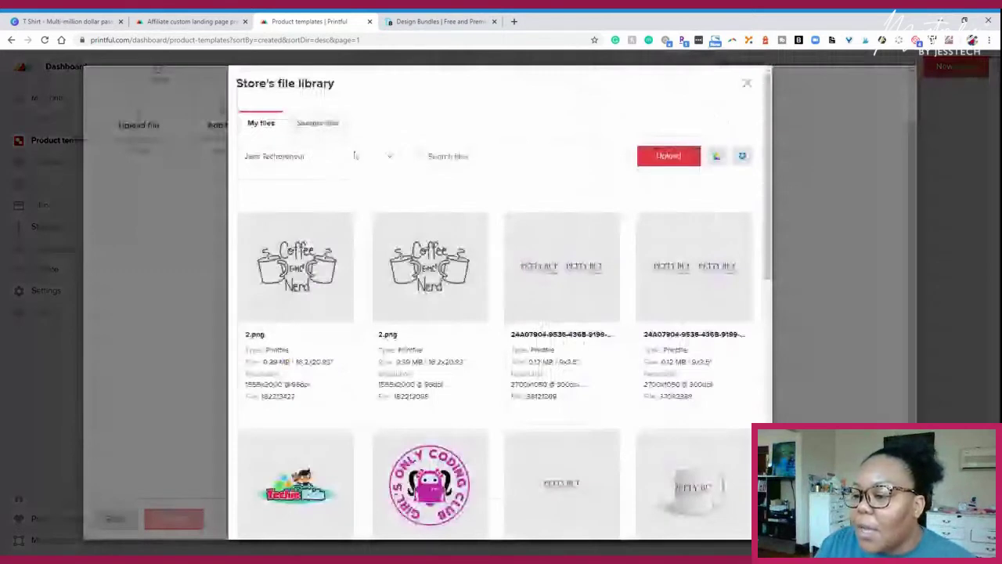
- Place the Coffee and Nerd design 2.png from the store's file library on the shirt's front
left_click(320, 267)
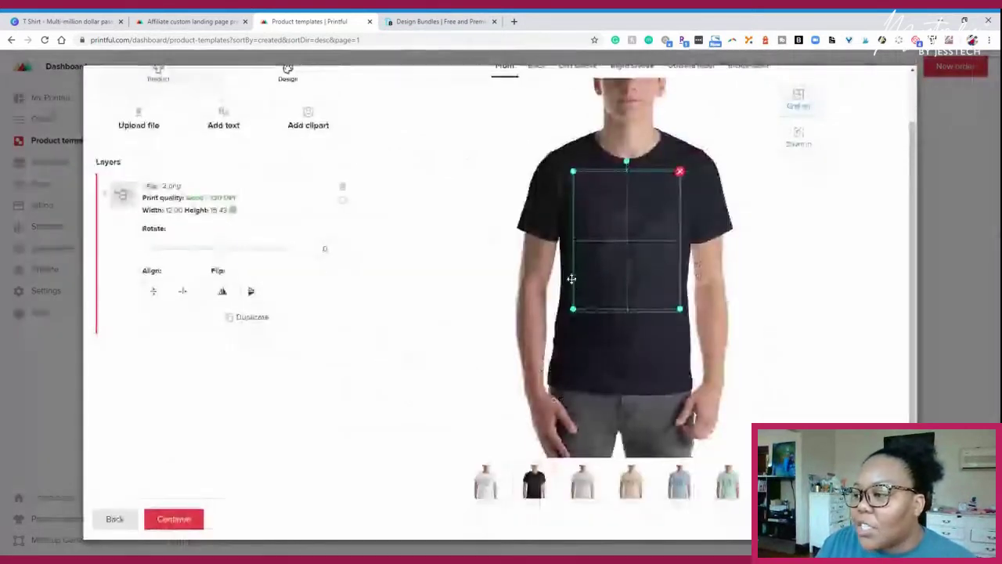
scroll(621, 267, "up", 1)
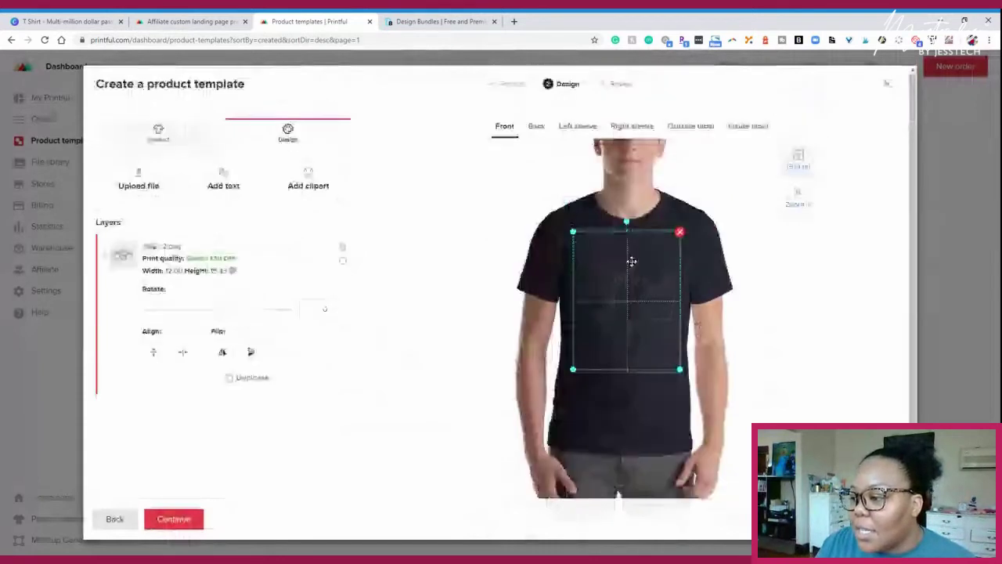
scroll(631, 261, "down", 2)
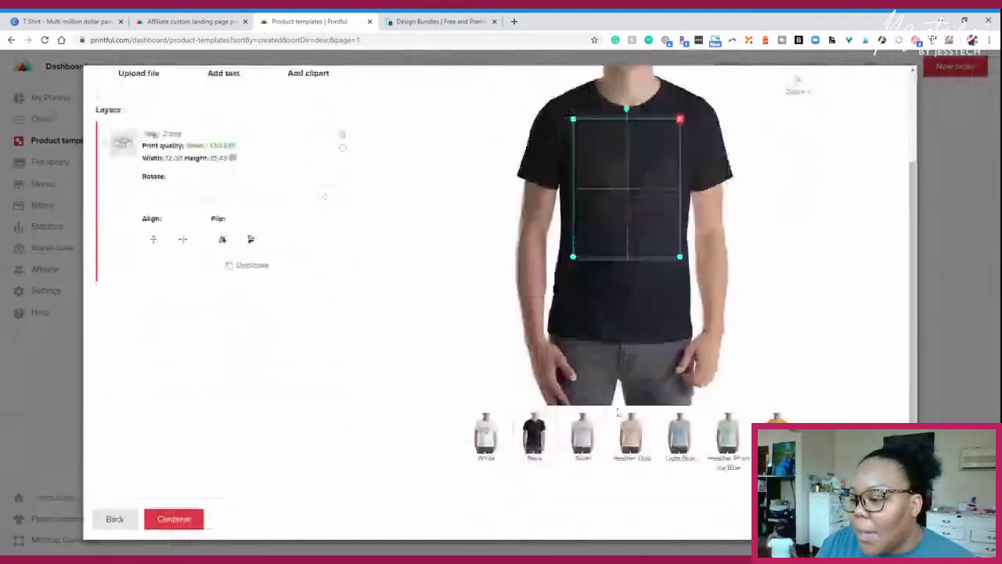
scroll(604, 284, "up", 1)
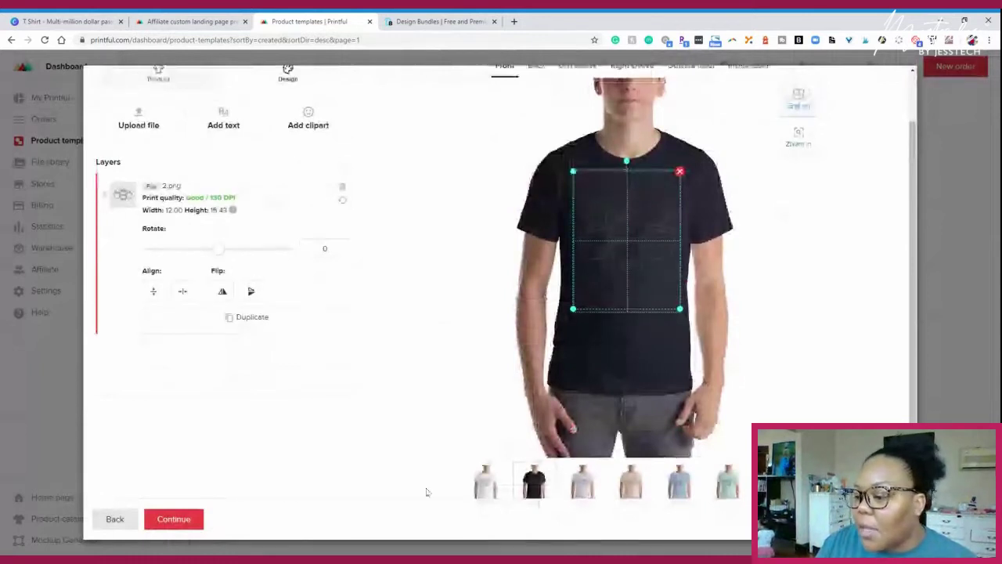
- Preview the design on the White, Heather Dust, Light Blue and Heather Prism Ice Blue shirts
left_click(486, 482)
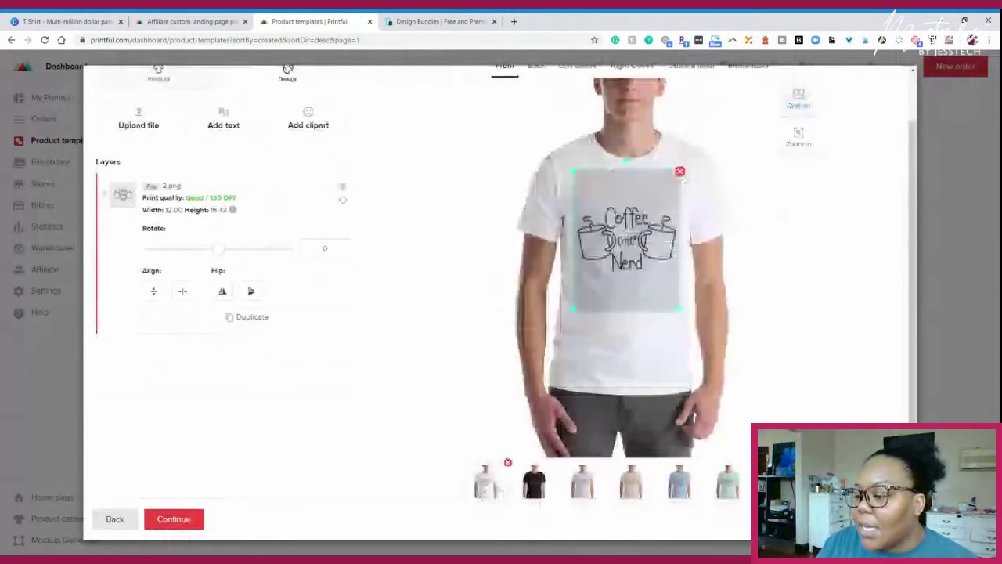
left_click(635, 489)
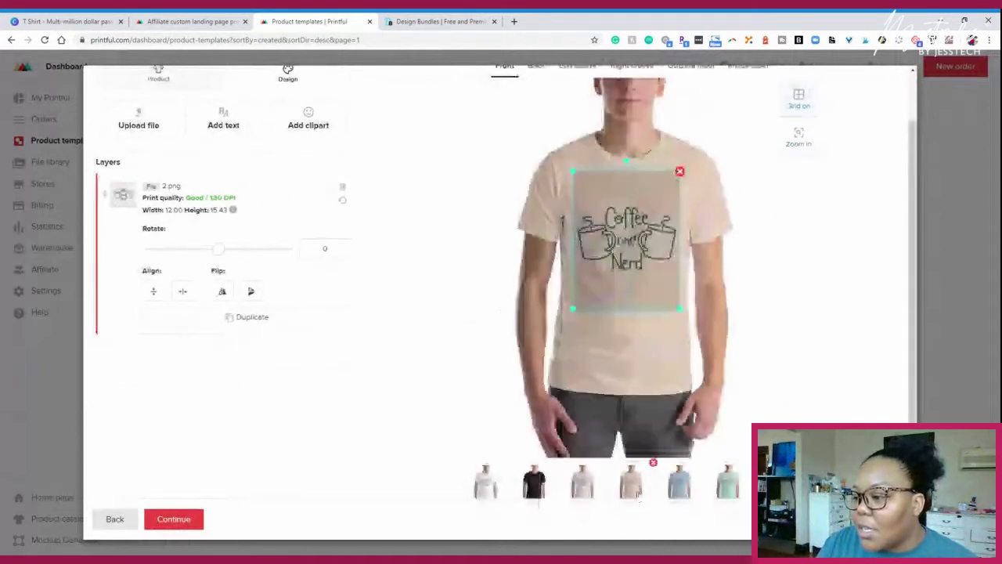
left_click(679, 481)
left_click(727, 482)
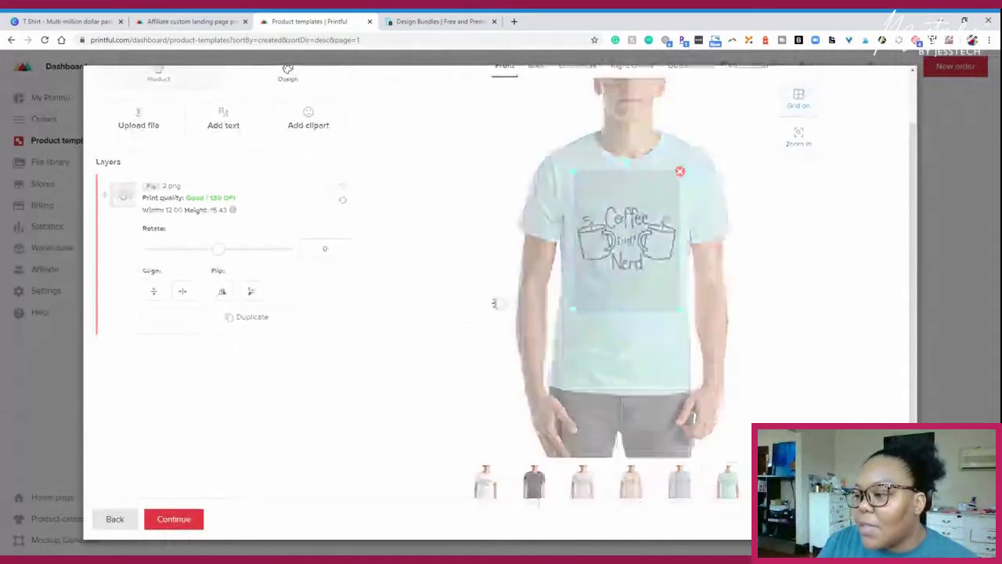
- Preview the Coffee and Nerd design on the Mustard shirt
scroll(493, 302, "down", 1)
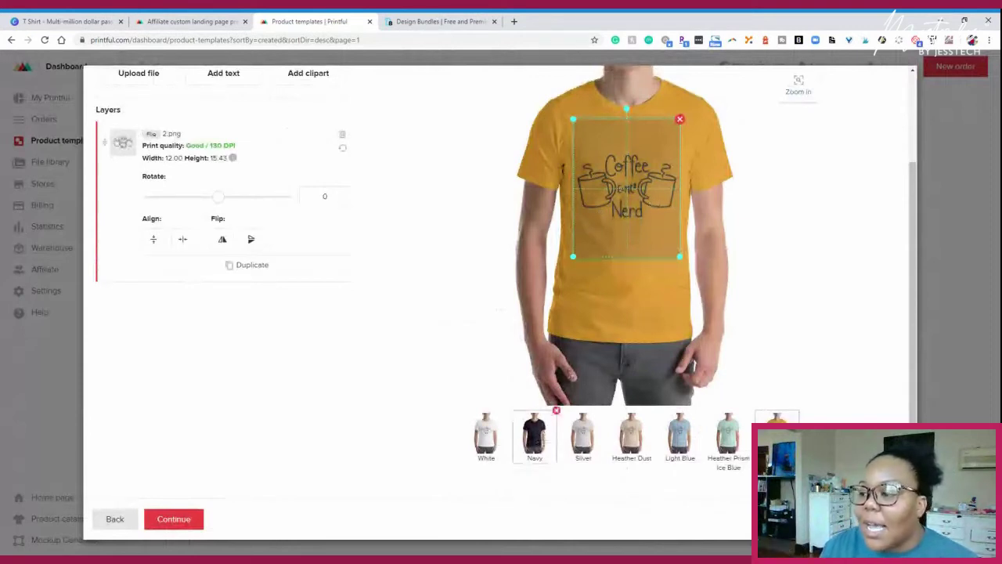
scroll(415, 183, "up", 1)
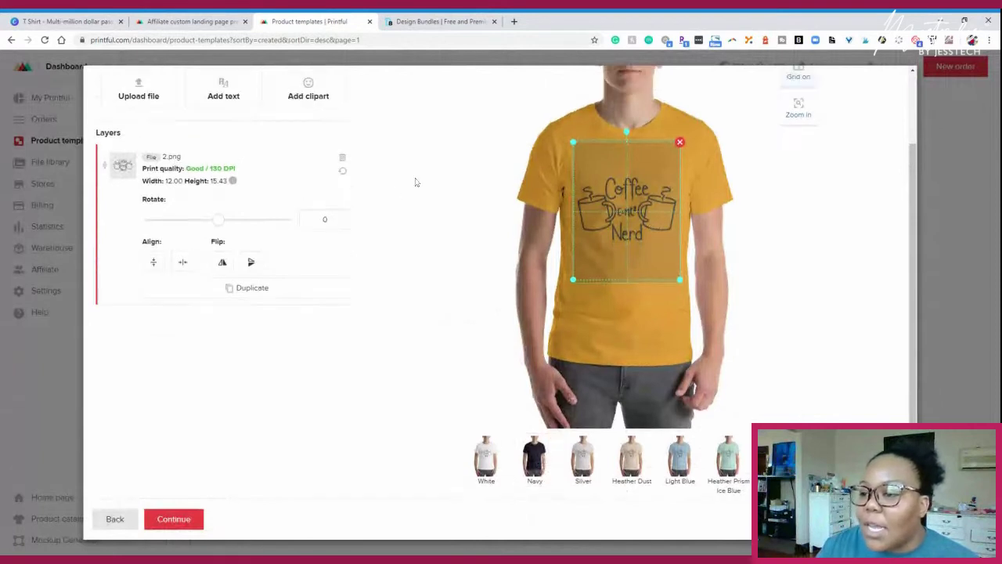
scroll(415, 183, "up", 1)
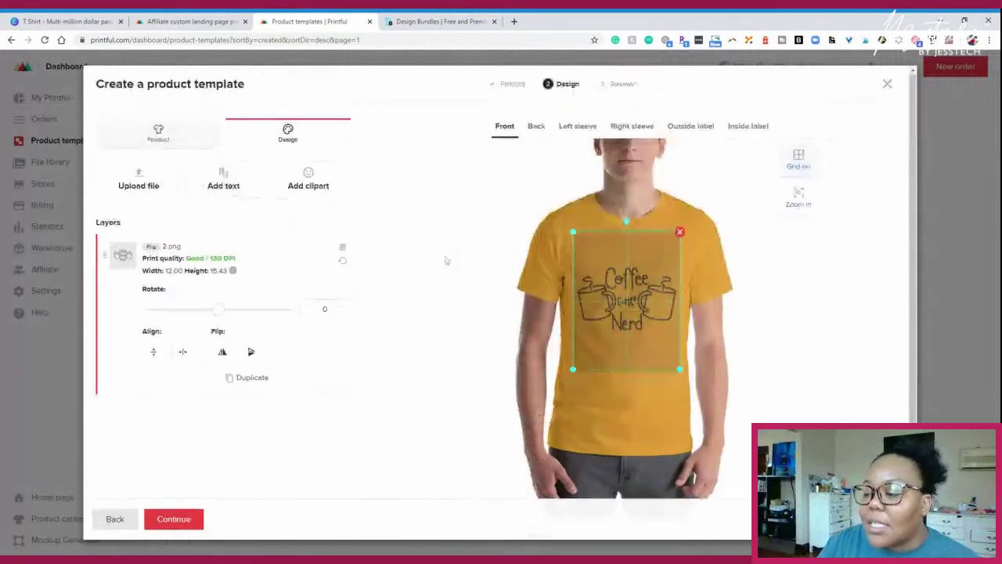
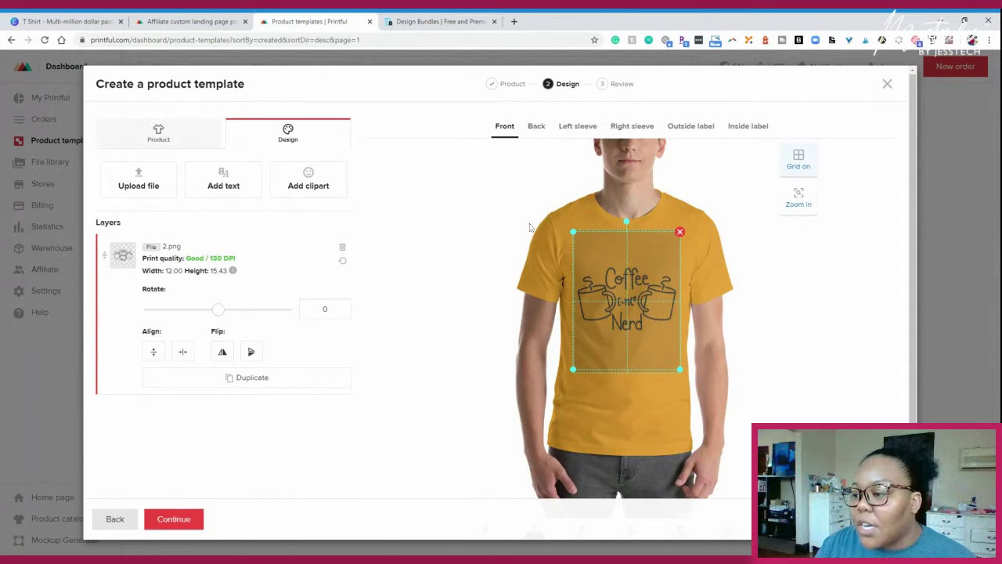
- Look through the Left sleeve, Right sleeve, Outside label and Inside label placements, and read the note on the inside label's size field
left_click(577, 126)
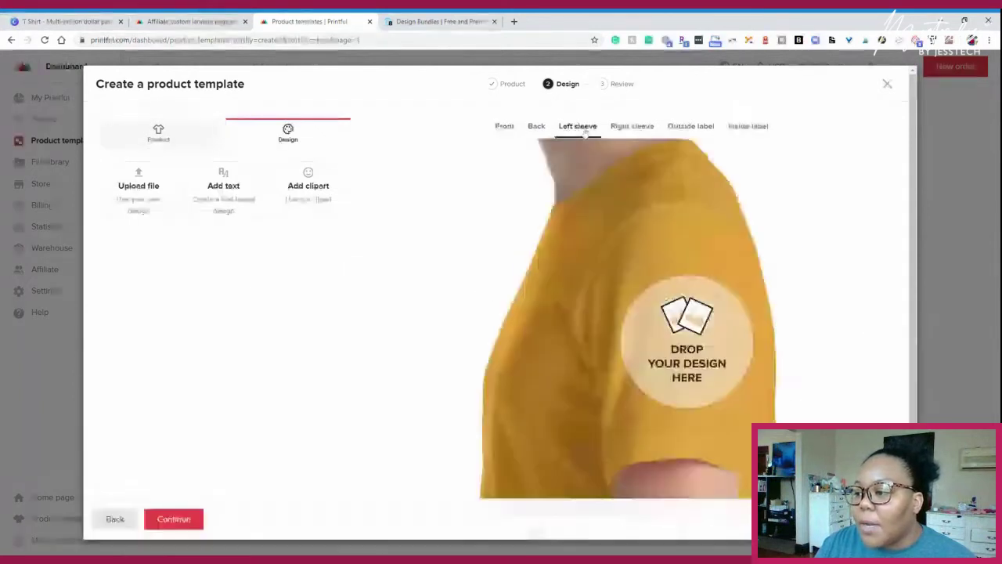
left_click(634, 129)
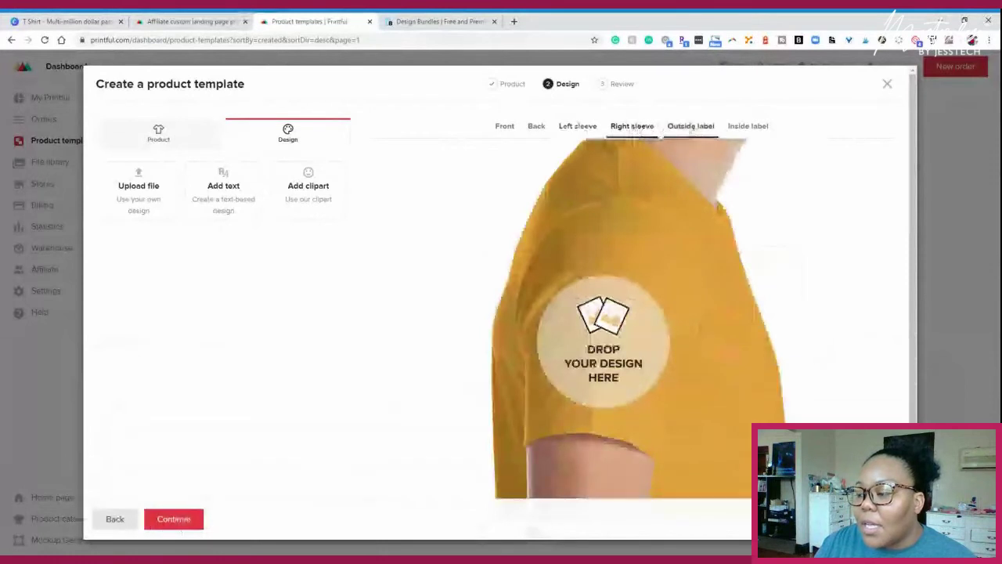
left_click(691, 128)
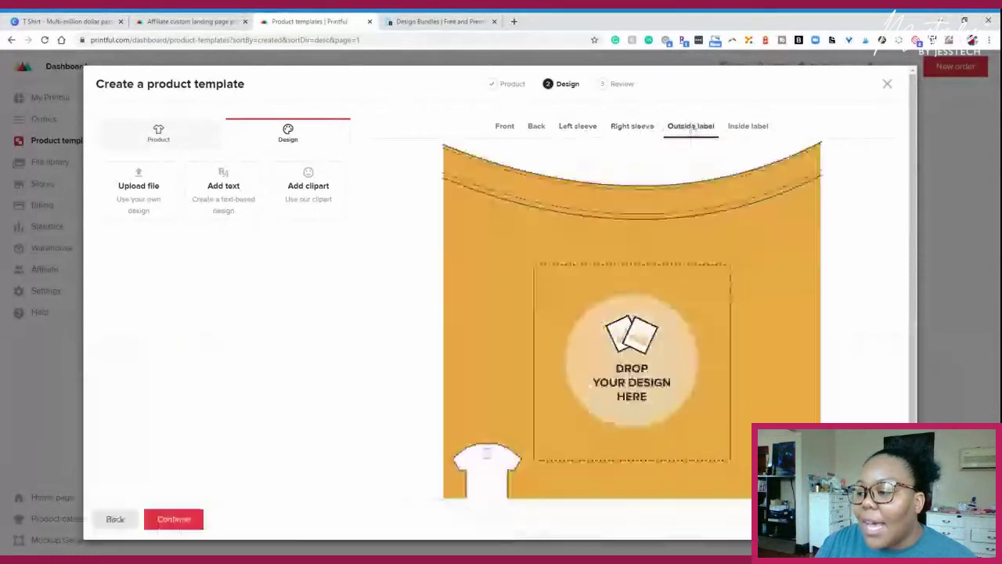
left_click(742, 128)
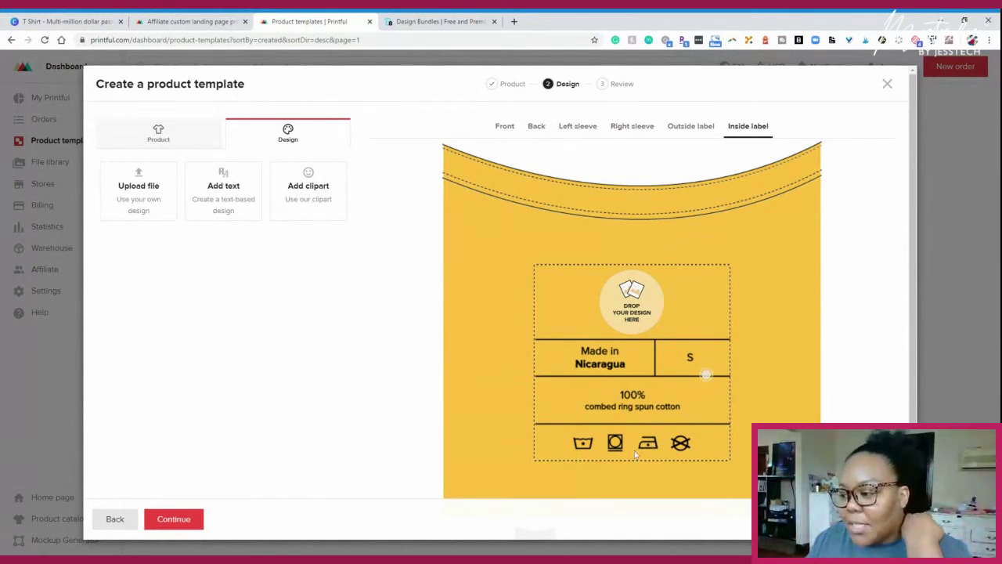
left_click(707, 377)
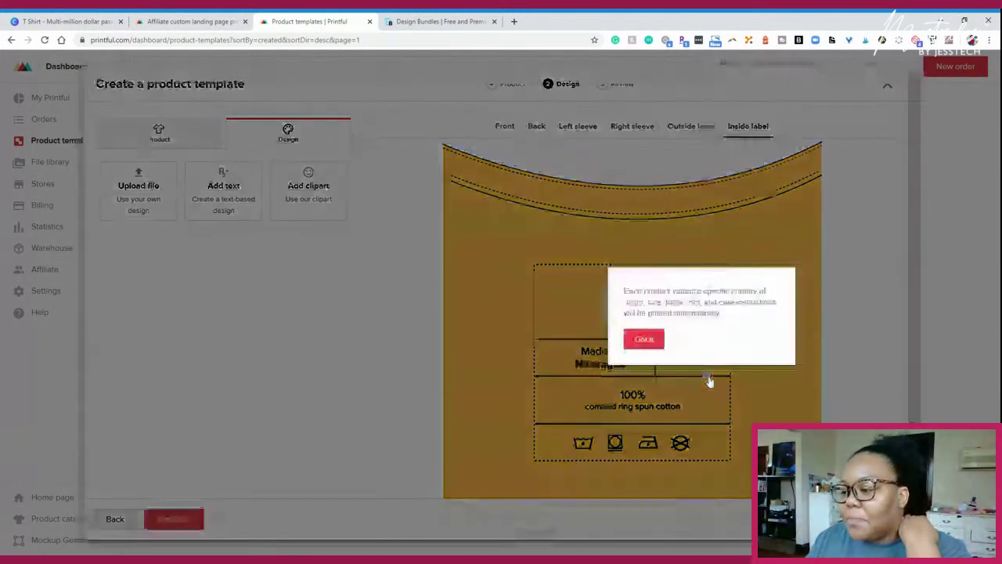
left_click(643, 338)
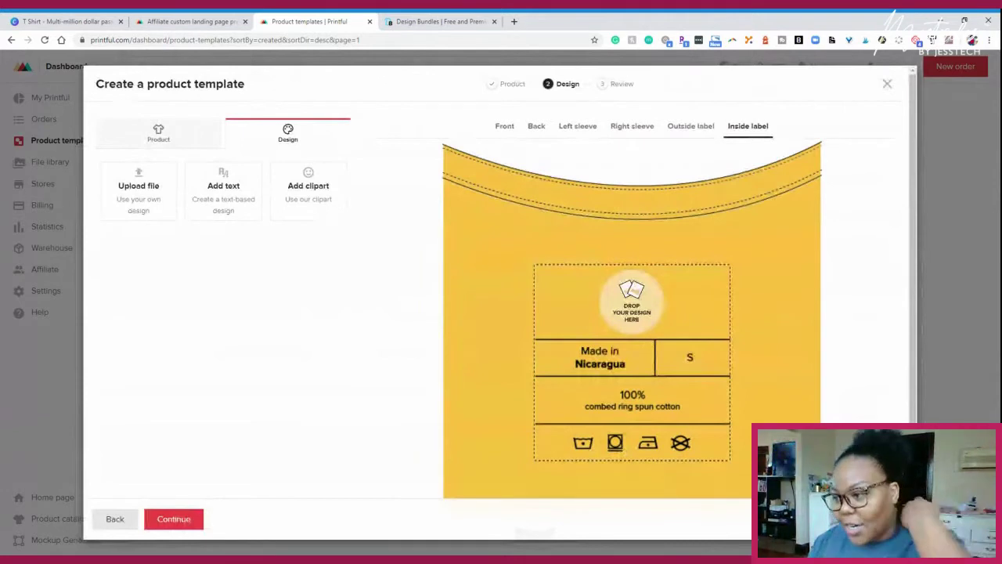
- Compare the Outside label, Right sleeve and Inside label placements, finishing on Inside label
left_click(707, 127)
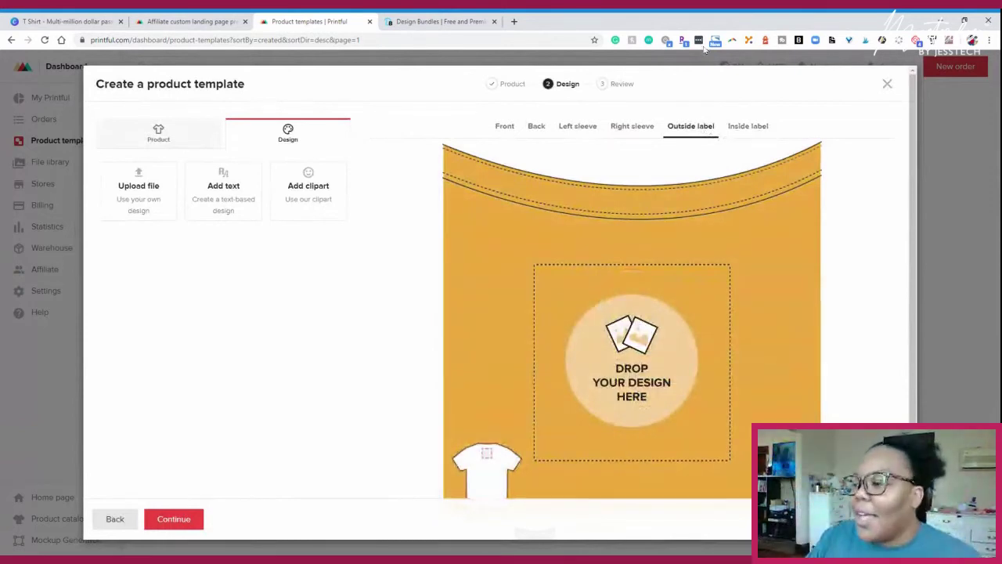
left_click(632, 129)
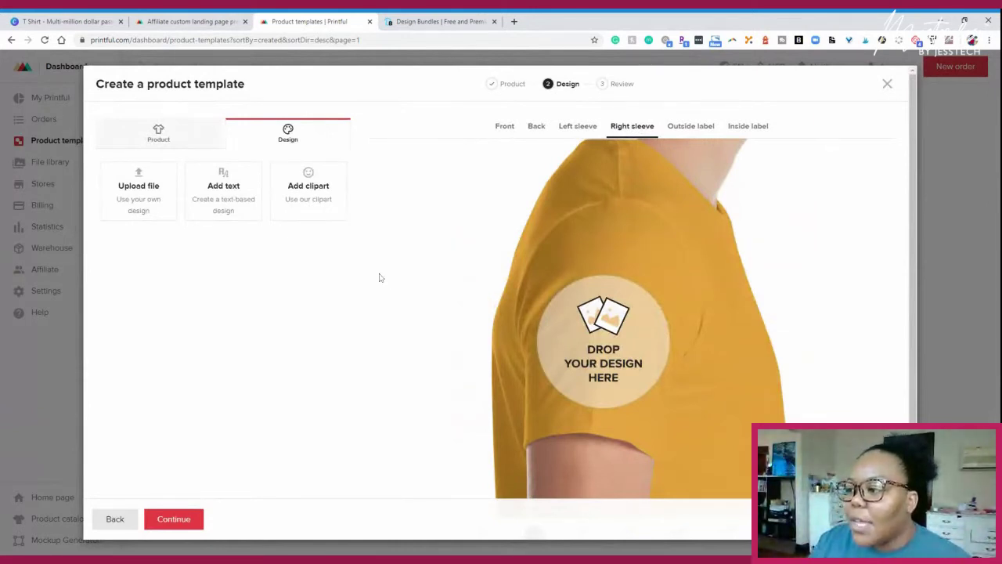
left_click(747, 125)
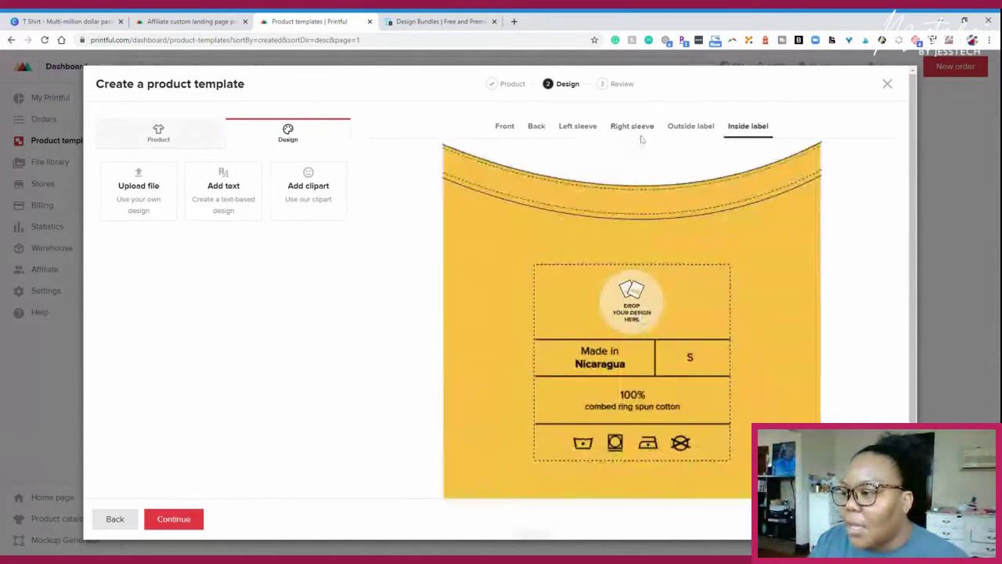
left_click(683, 137)
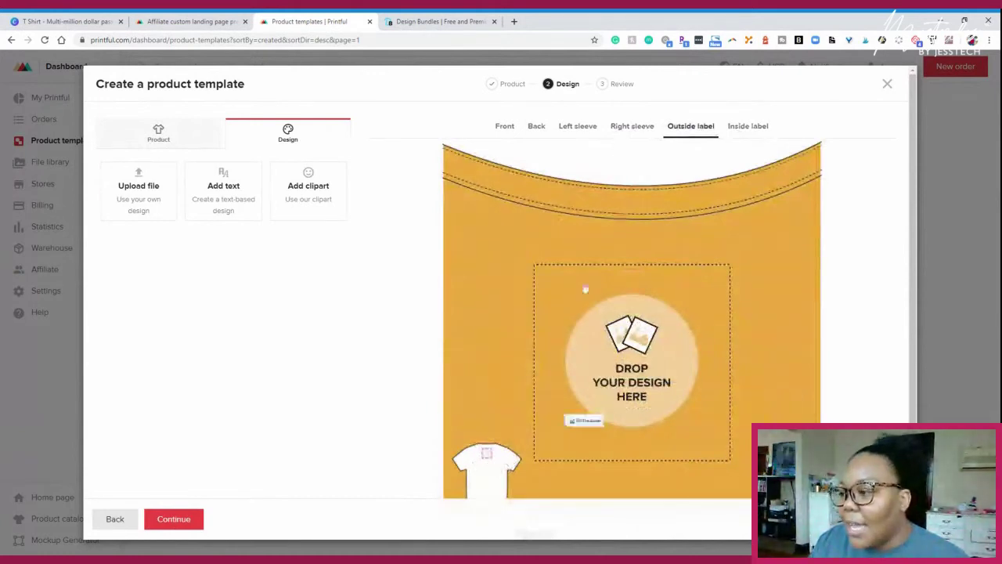
left_click(752, 126)
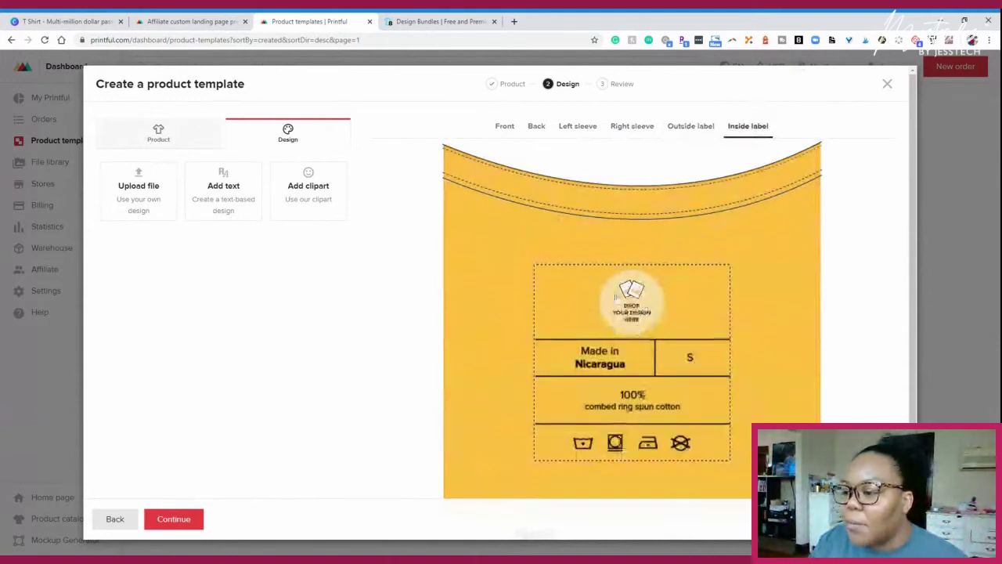
- Upload the Pink-Brush-Strokes-Beauty-Cosmetics-Facebook-Cover.png file to the store's file library and place it on the inside label
left_click(629, 304)
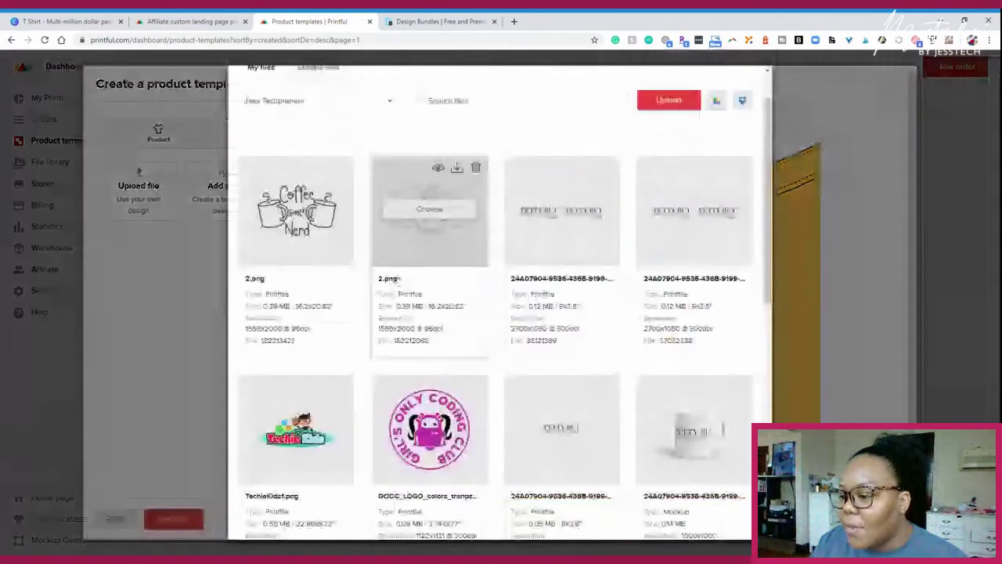
scroll(399, 280, "down", 5)
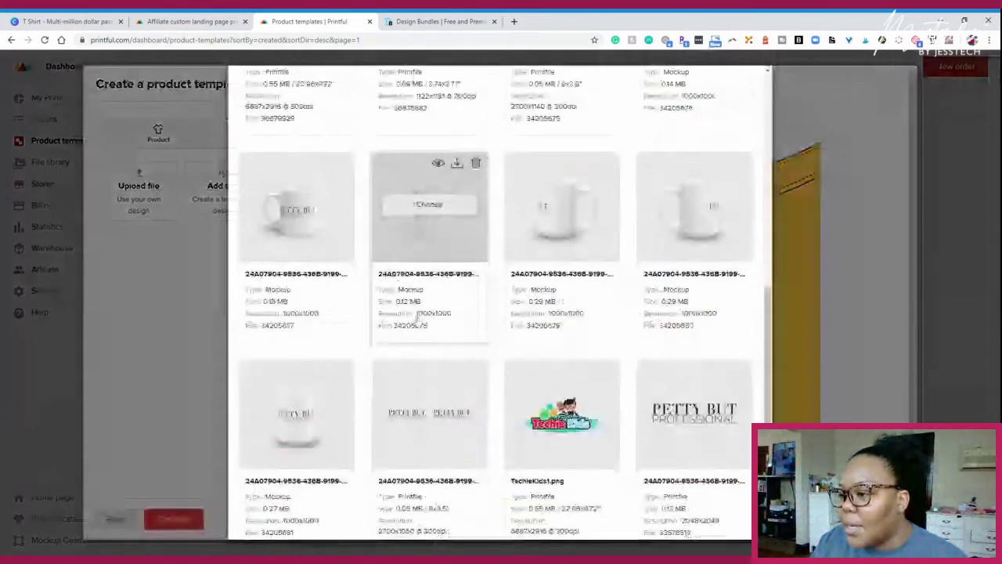
scroll(418, 317, "up", 10)
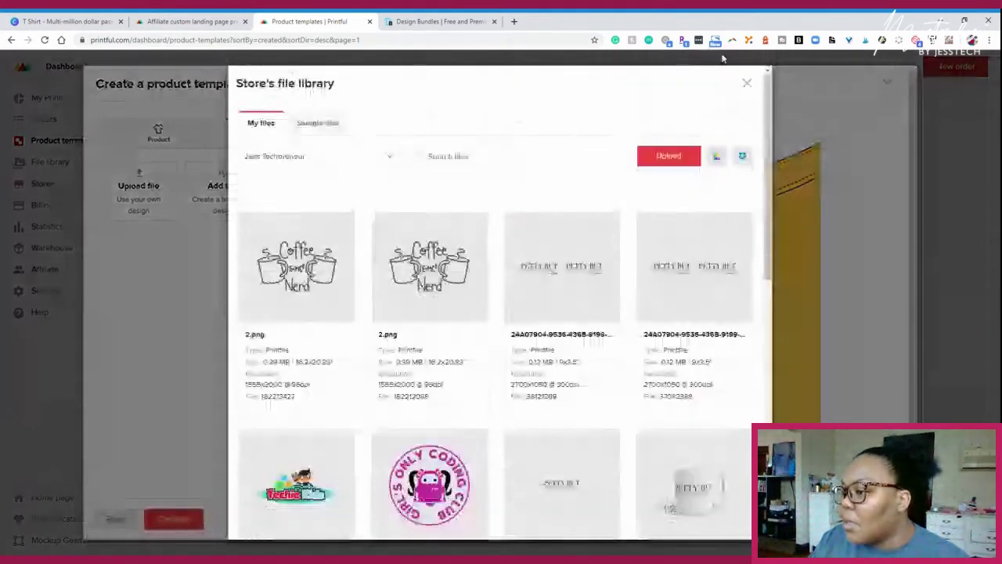
left_click(682, 159)
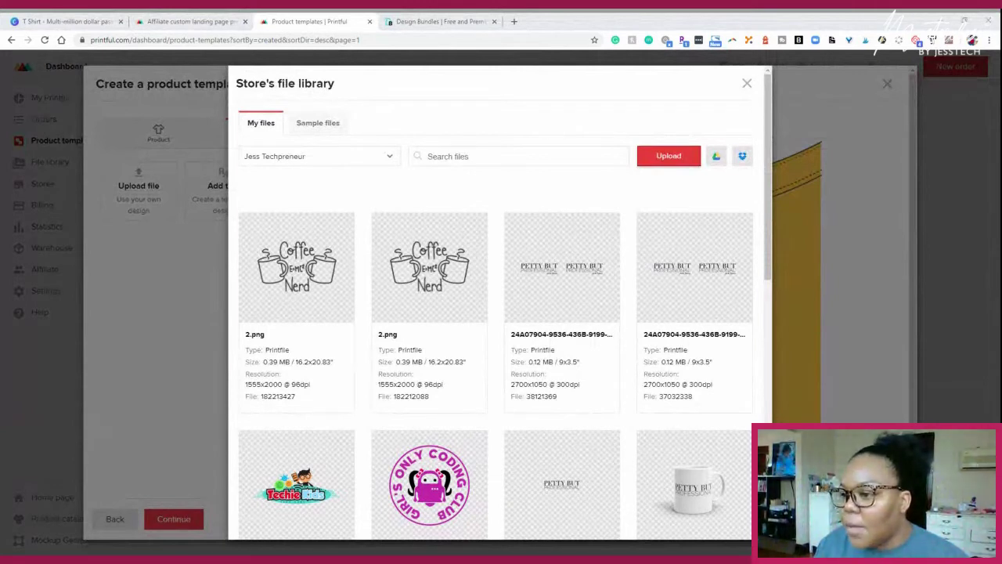
mouse_move(296, 267)
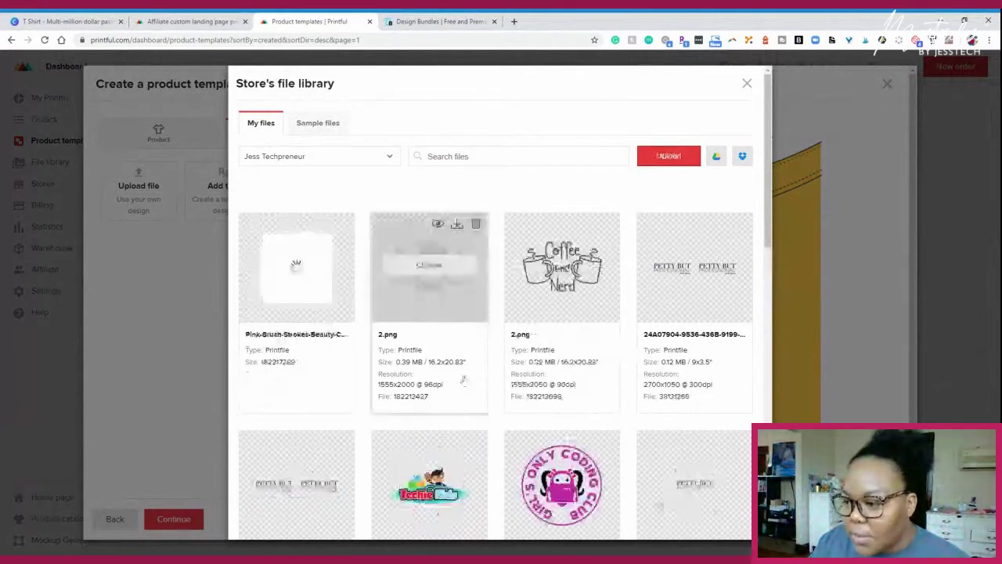
mouse_move(329, 306)
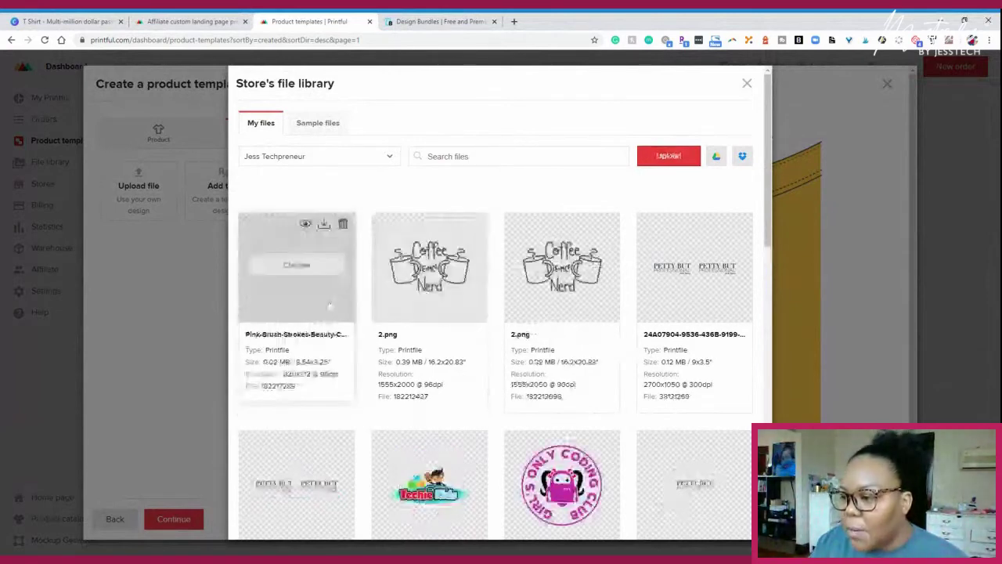
left_click(298, 266)
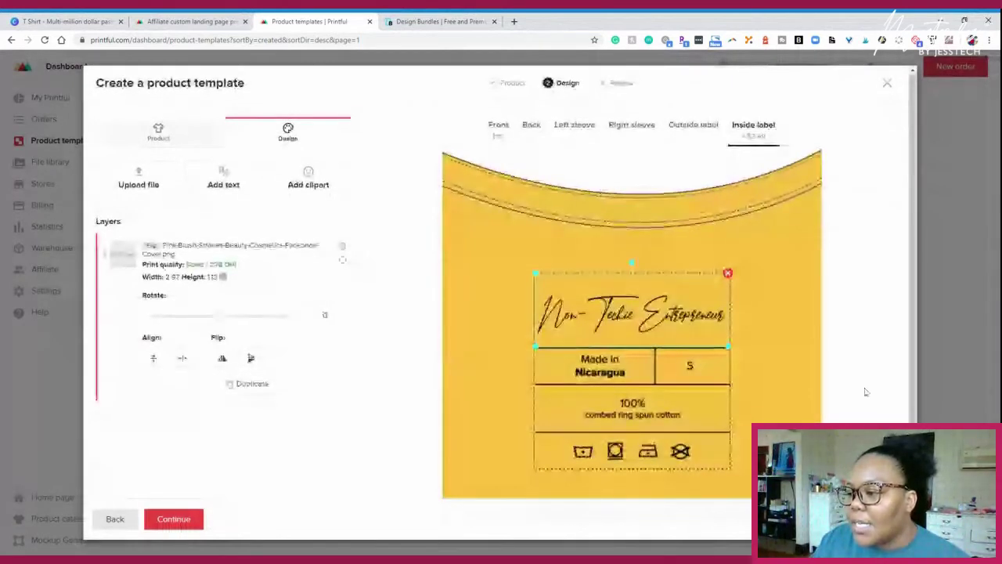
- Shrink the Non-Techie Entrepreneur logo on the inside label to about 2.35 wide by 0.89 high
scroll(864, 391, "down", 2)
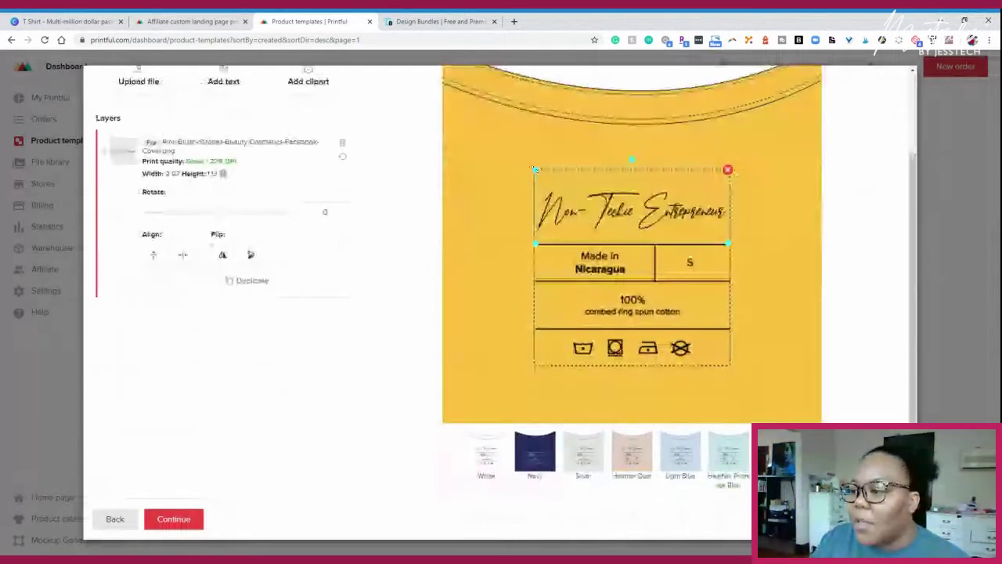
mouse_move(534, 169)
left_mouse_down()
mouse_move(575, 186)
mouse_move(537, 179)
left_mouse_up()
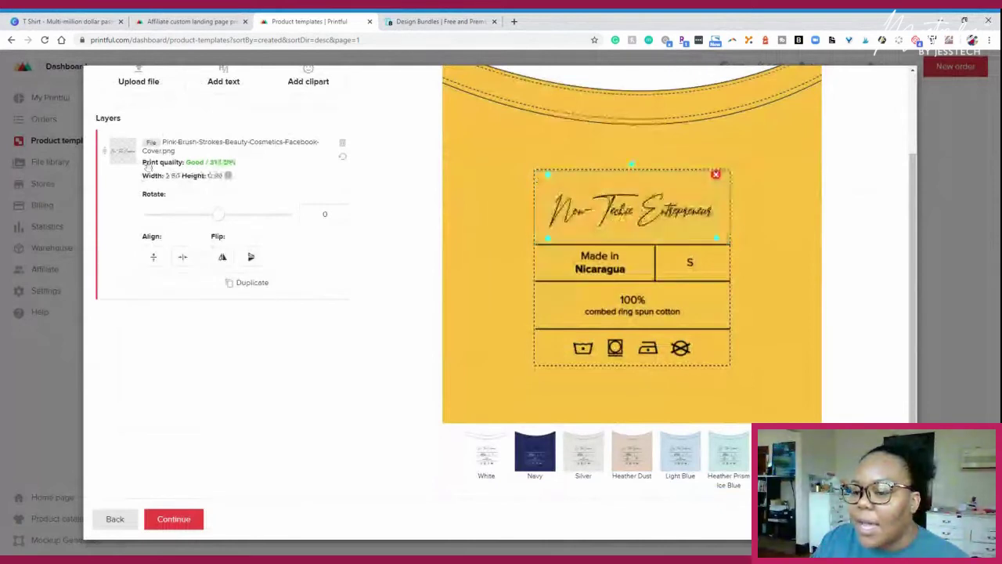
left_click_drag(549, 176, 469, 168)
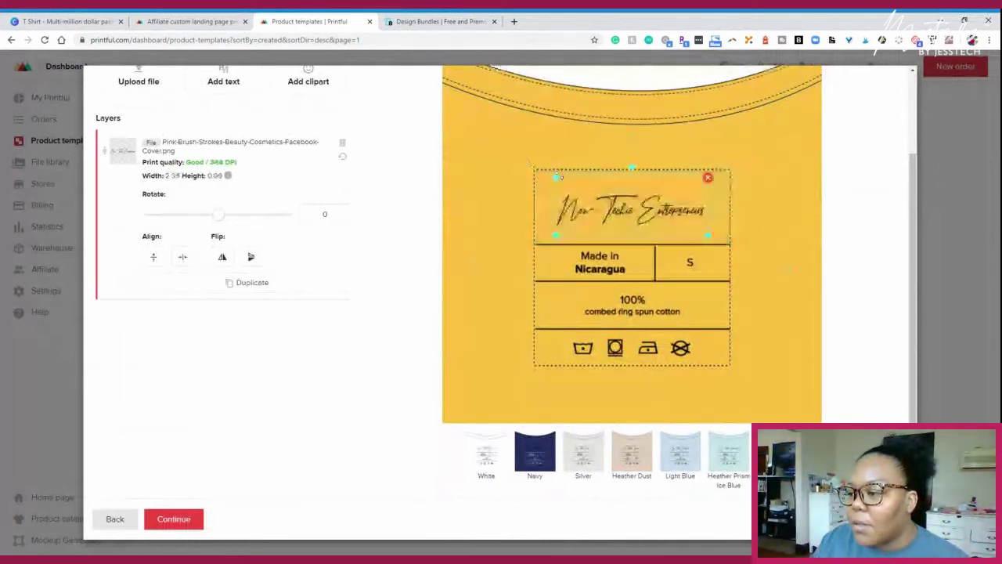
left_click(470, 175)
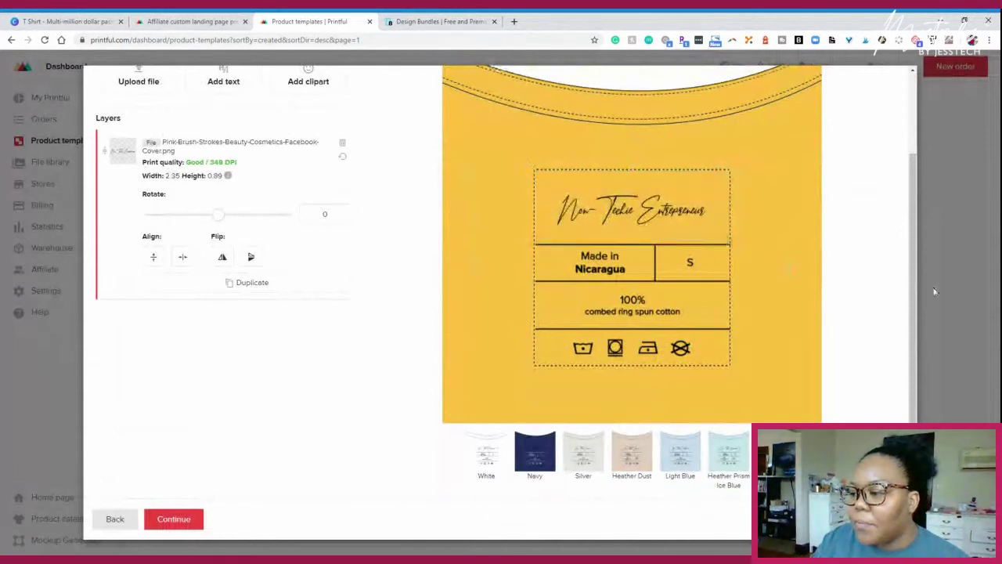
scroll(846, 282, "up", 2)
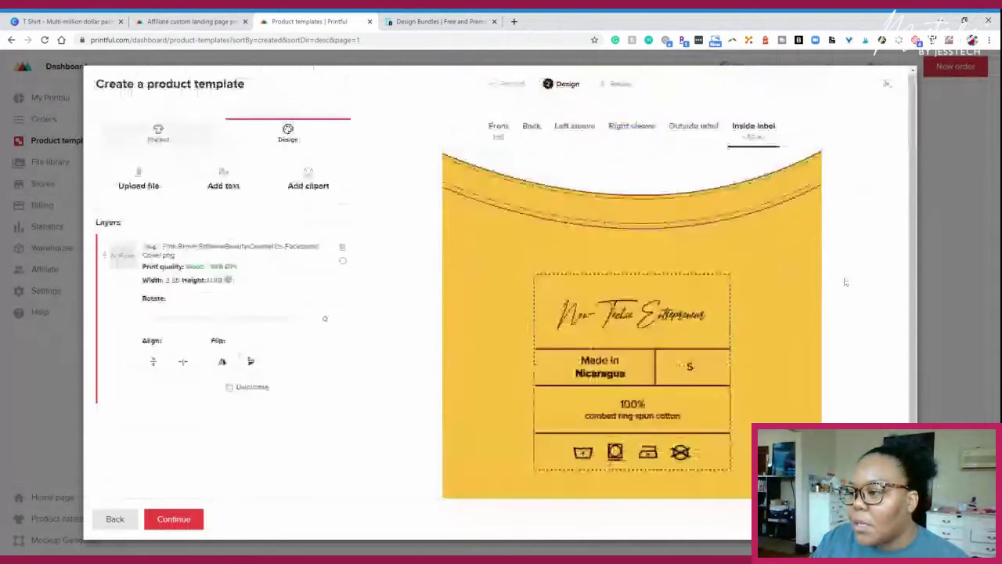
- Return to the Front placement and preview the design on other shirt colors, finishing on White
left_click(498, 127)
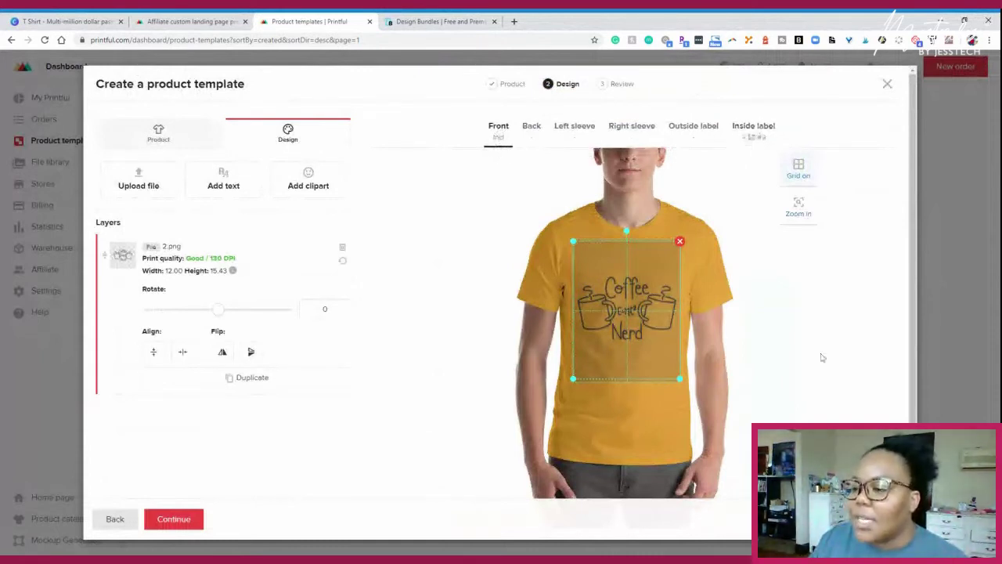
scroll(775, 329, "down", 2)
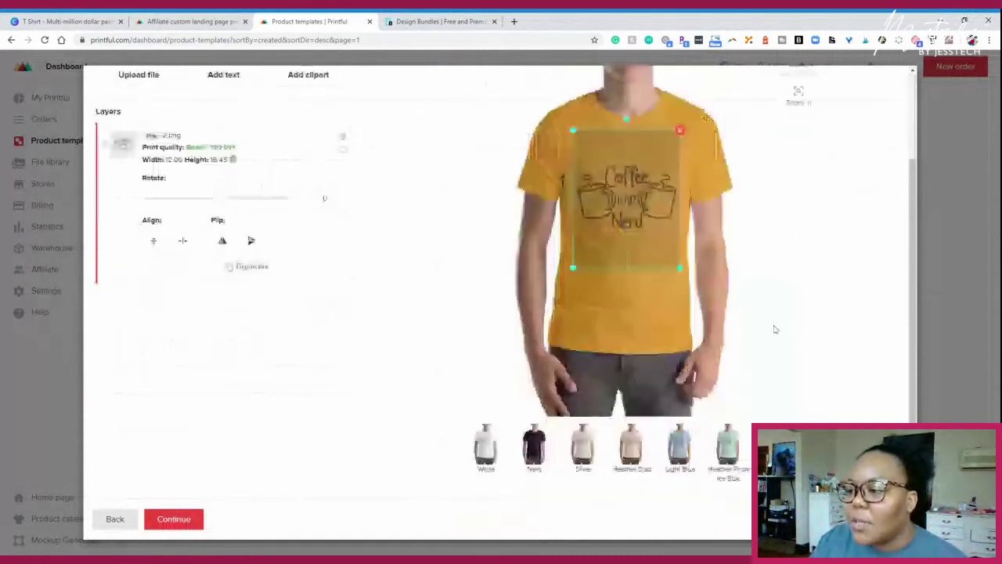
left_click(679, 442)
left_click(631, 435)
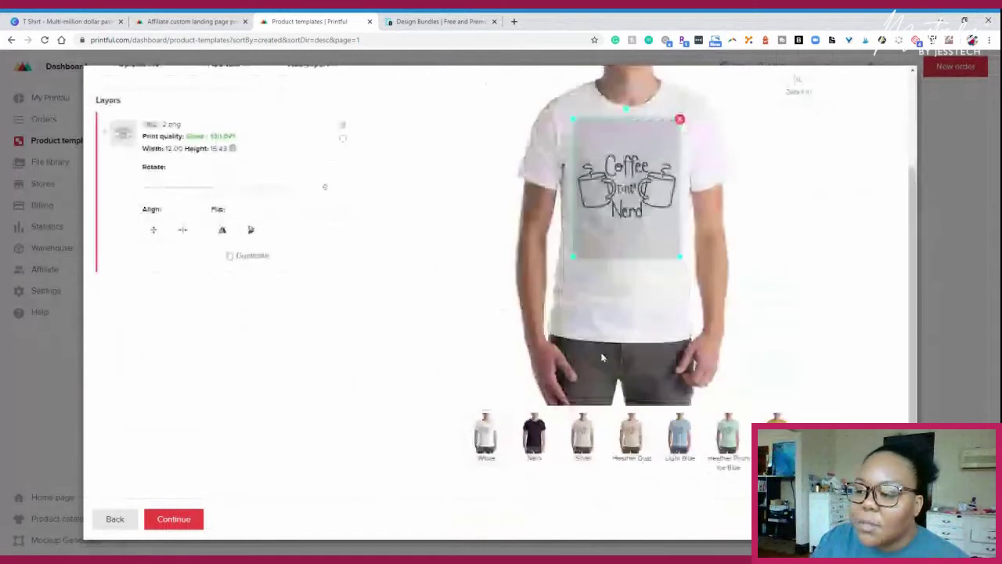
scroll(602, 357, "up", 2)
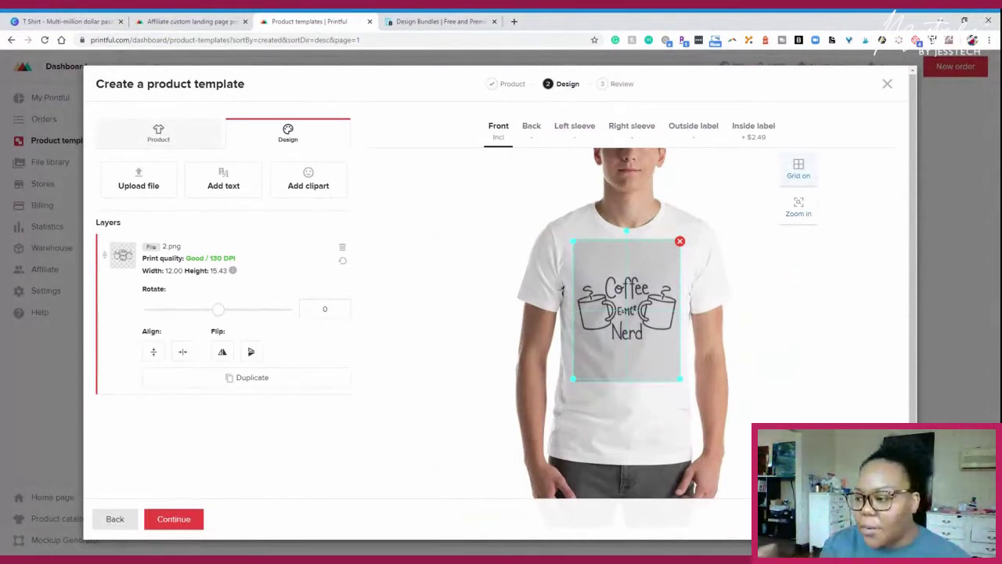
scroll(465, 315, "down", 2)
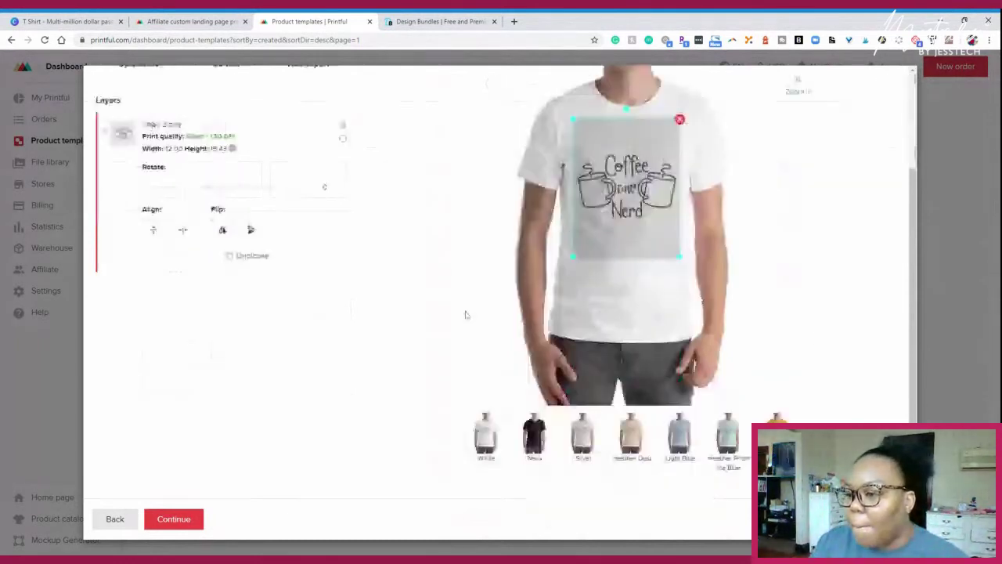
scroll(415, 137, "up", 2)
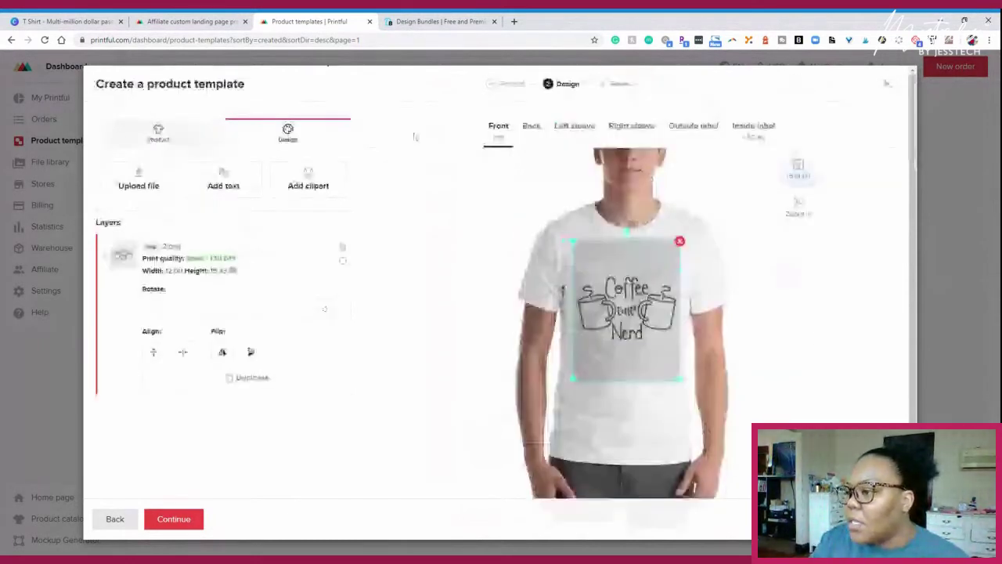
scroll(584, 226, "down", 2)
- Proceed to the template review, title it Coffee Nerd Unisex T-Shirt and check the front print and inside label files
left_click(182, 522)
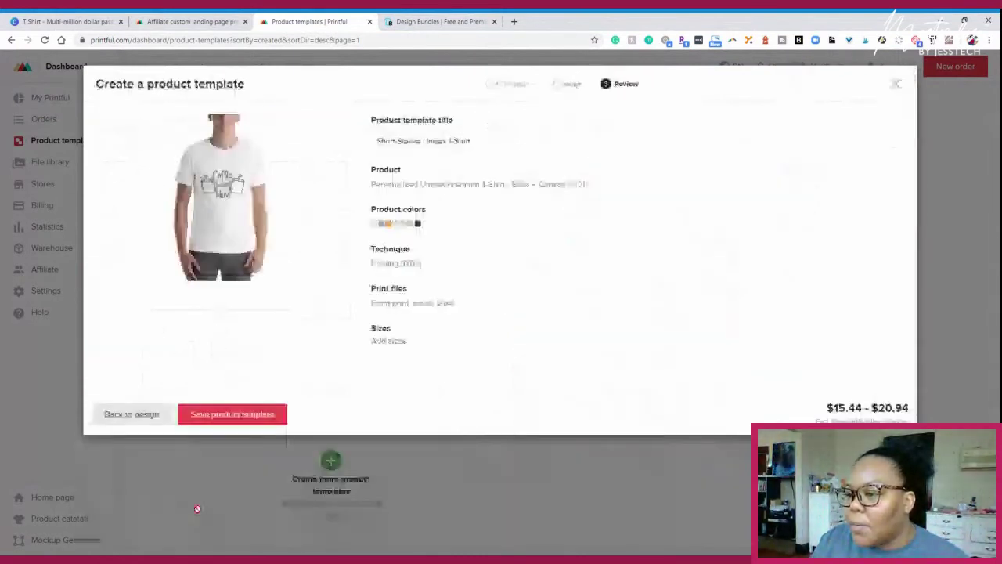
left_click_drag(422, 141, 353, 141)
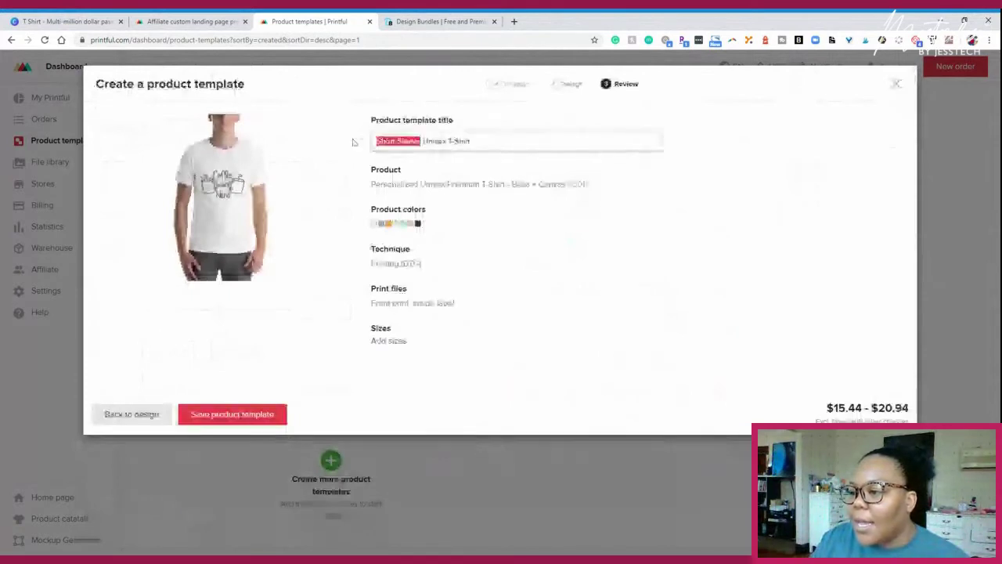
key("BackSpace")
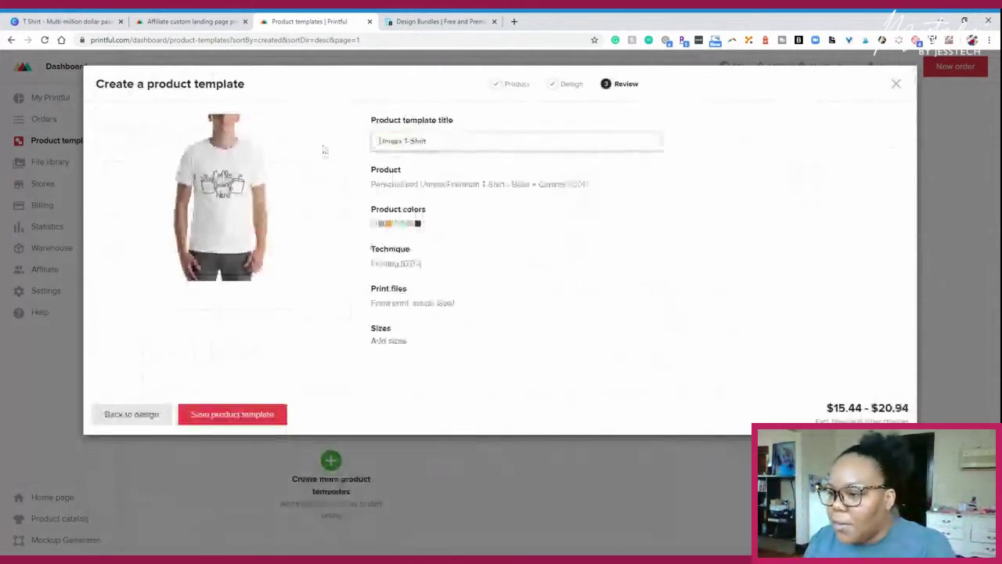
type("Coffee Nerd")
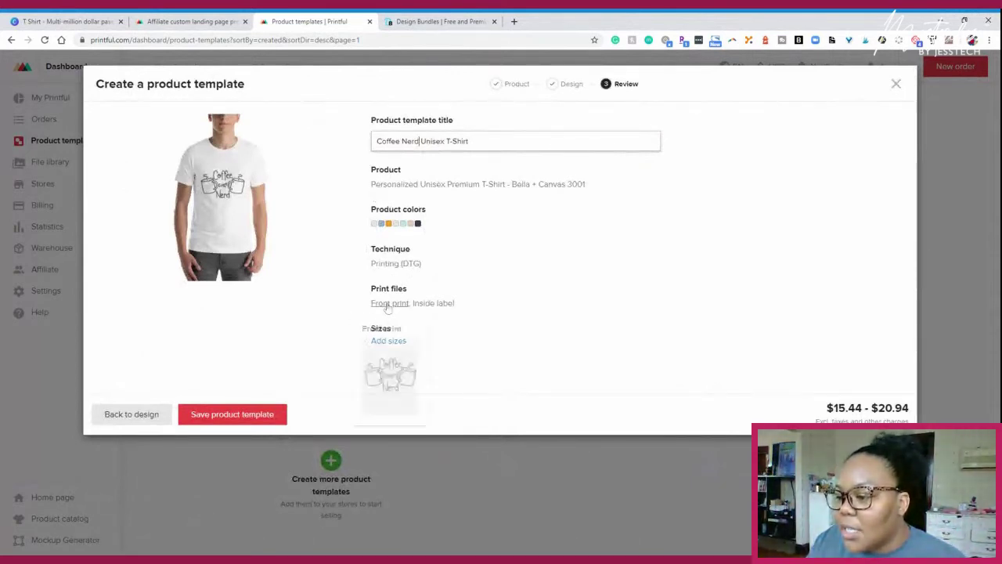
mouse_move(429, 306)
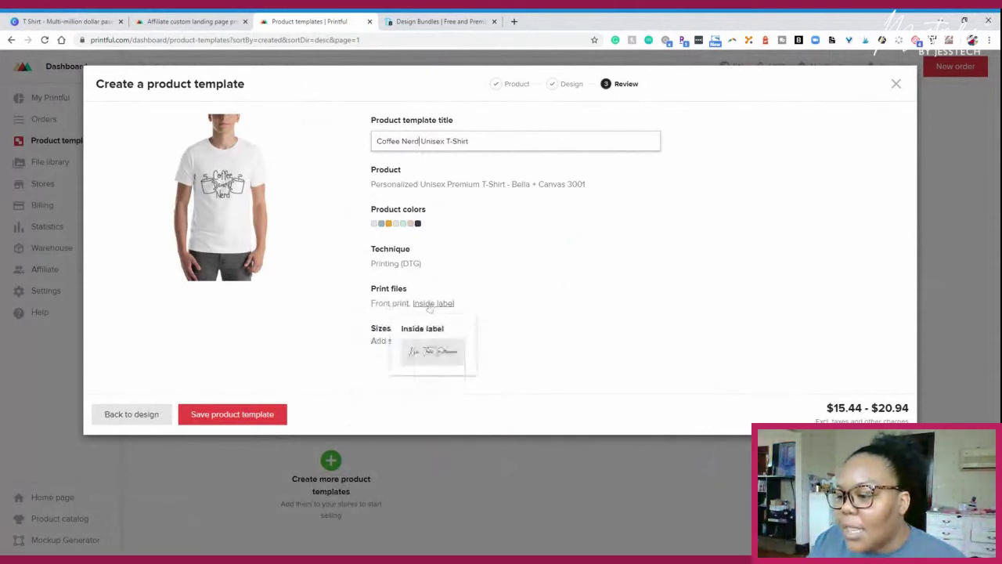
- Add all sizes from XS to 4XL to the Coffee Nerd T-shirt and save the product template
left_click(392, 342)
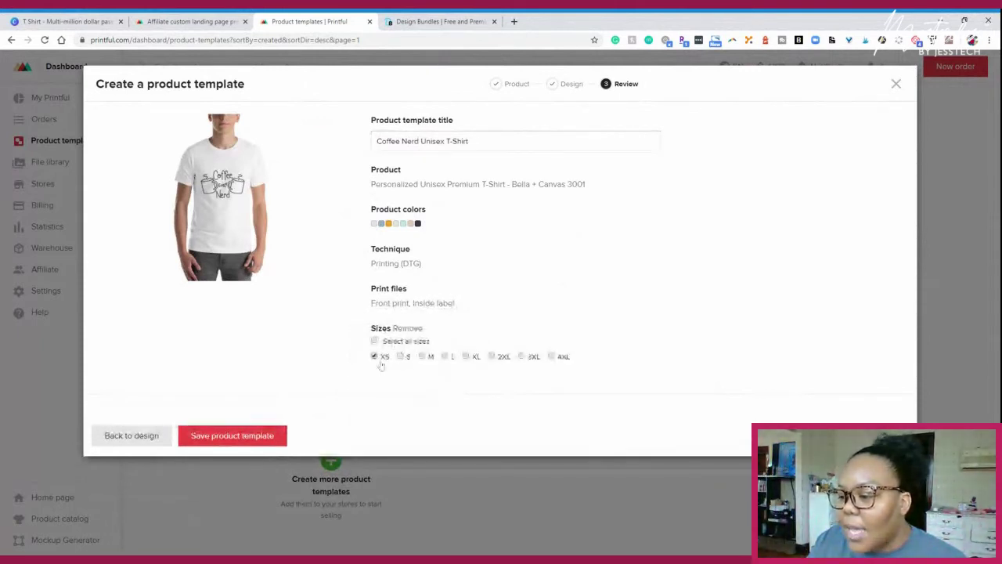
left_click(402, 357)
left_click(422, 356)
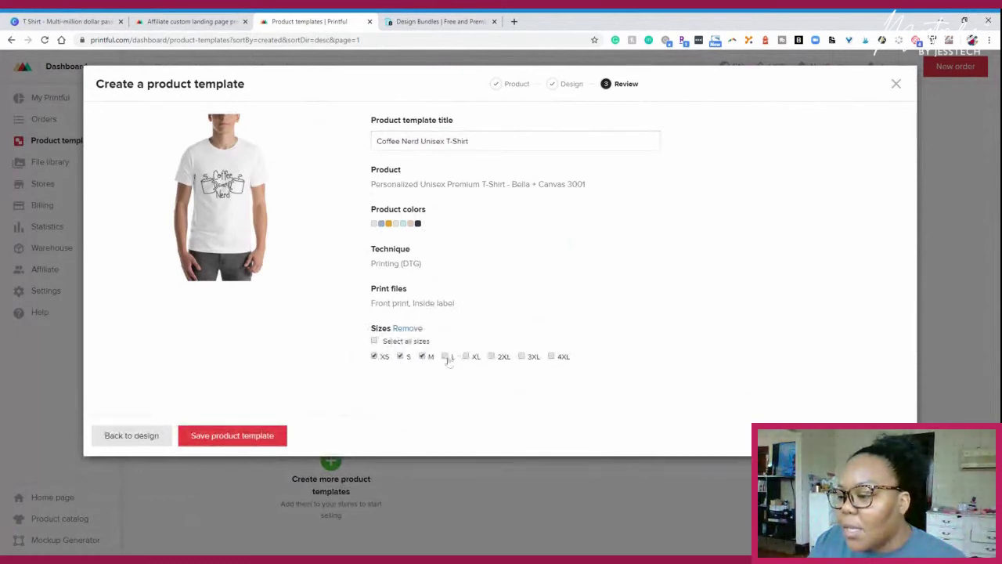
left_click(444, 356)
left_click(466, 356)
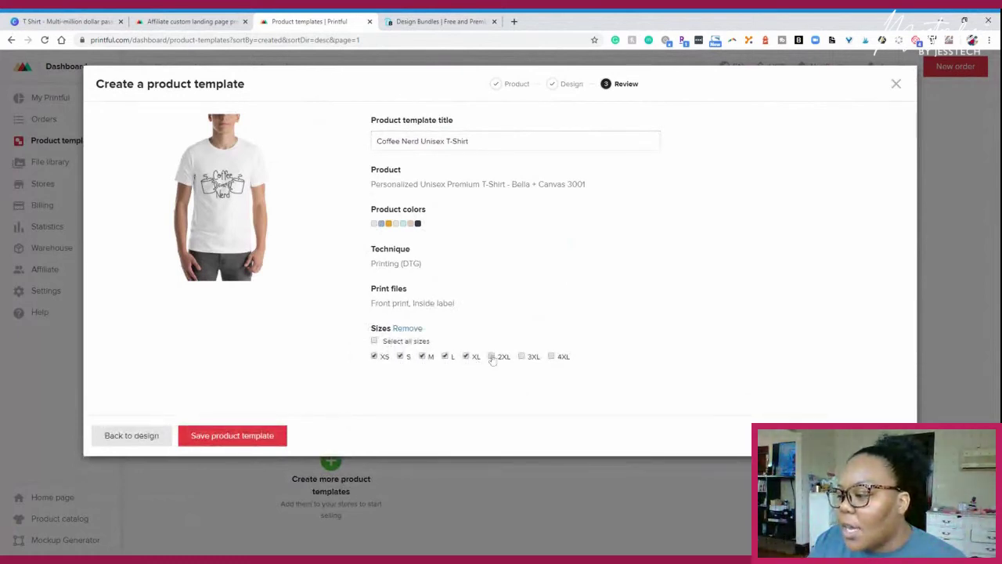
left_click(522, 356)
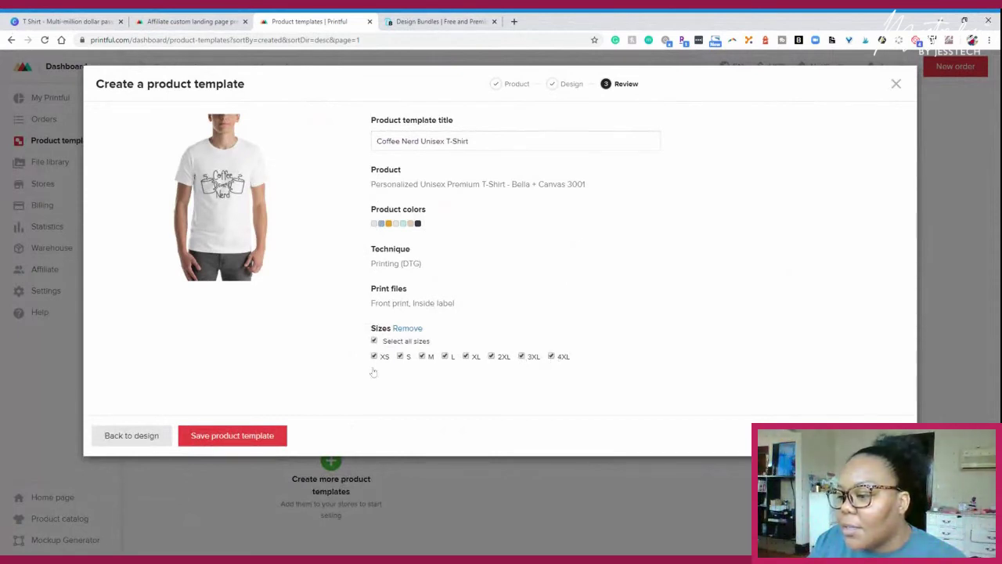
left_click(255, 437)
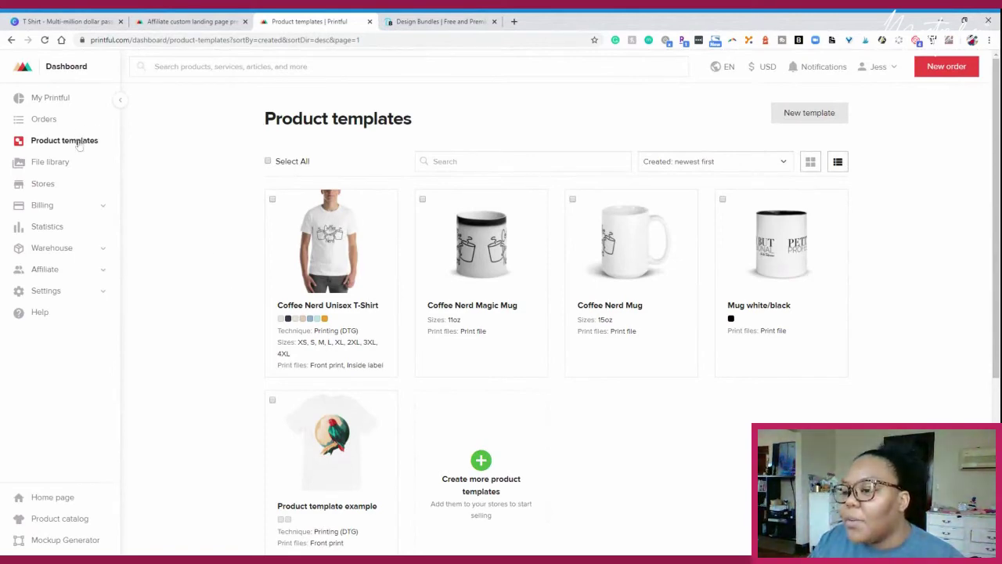
- Start a new product template using the Women's Crop Tee | Bella + Canvas 6681 from the women's crop tops
left_click(790, 117)
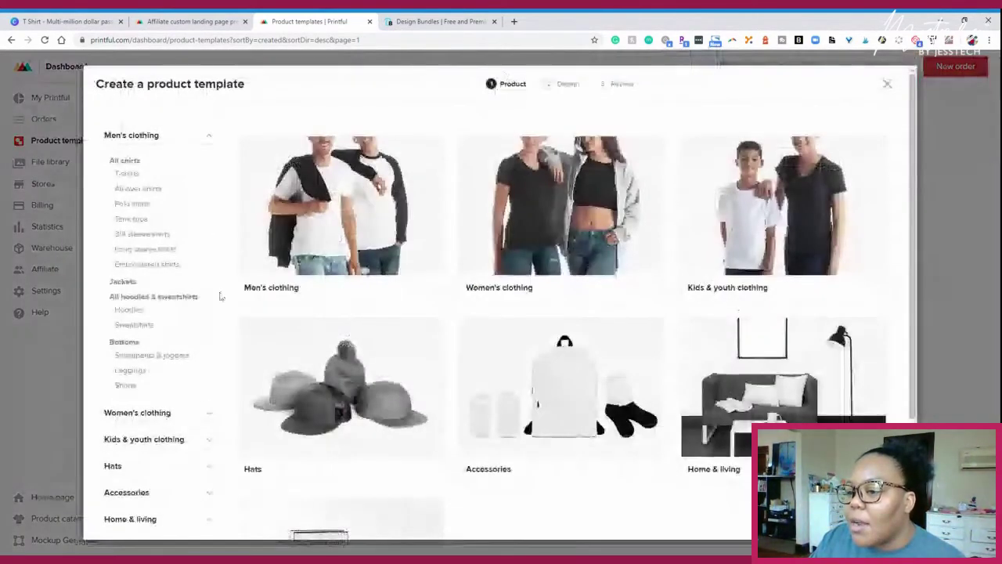
left_click(166, 412)
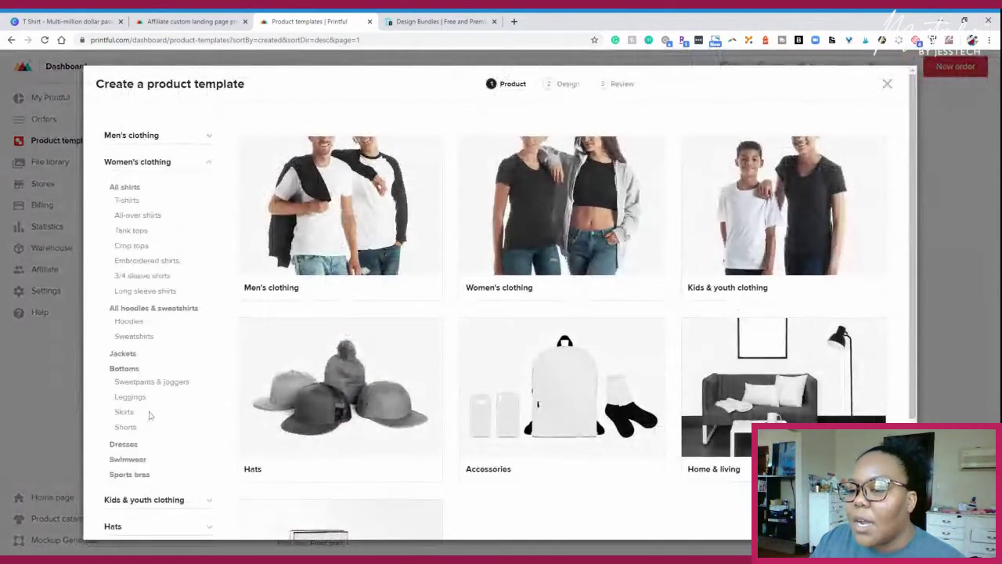
left_click(138, 247)
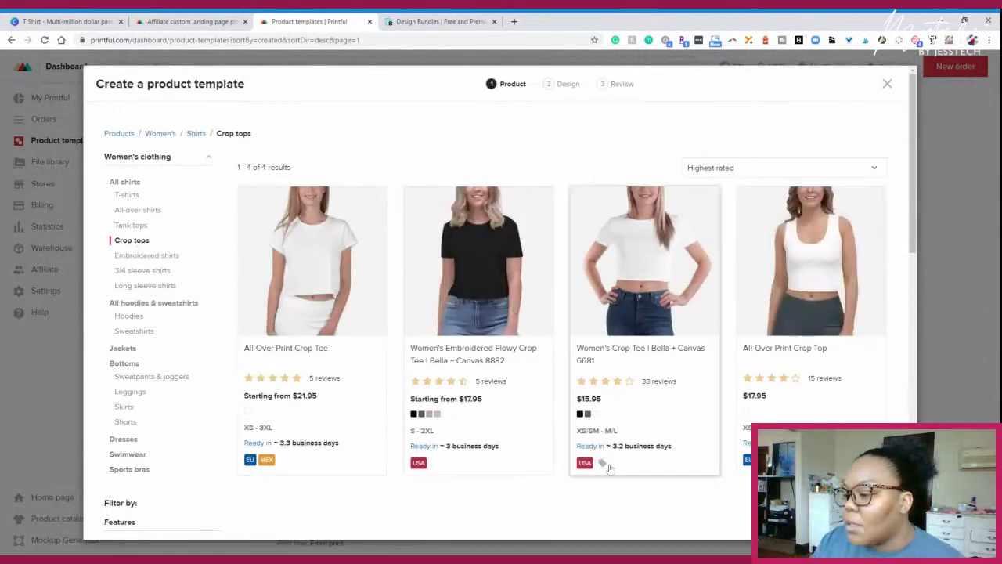
mouse_move(585, 464)
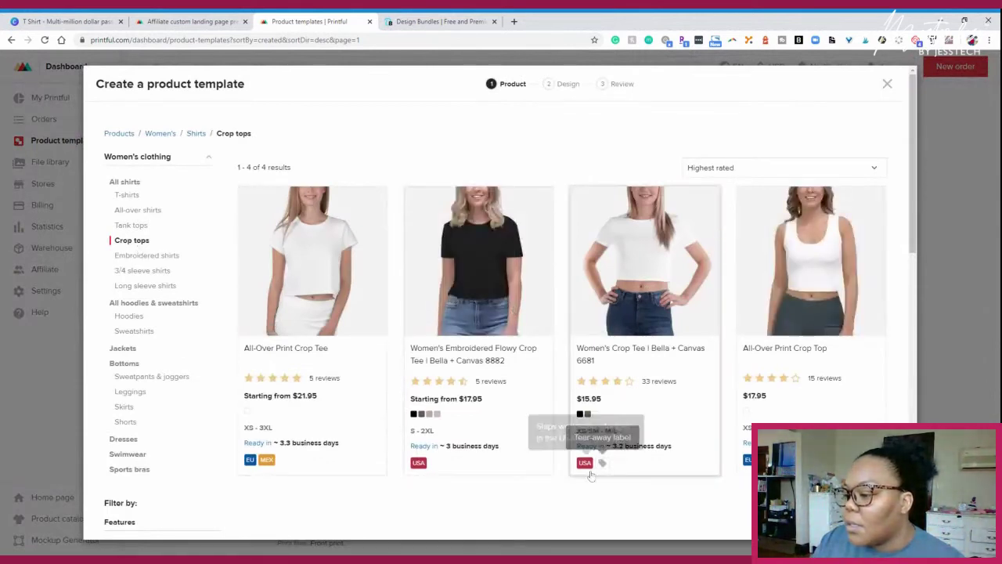
left_click(632, 314)
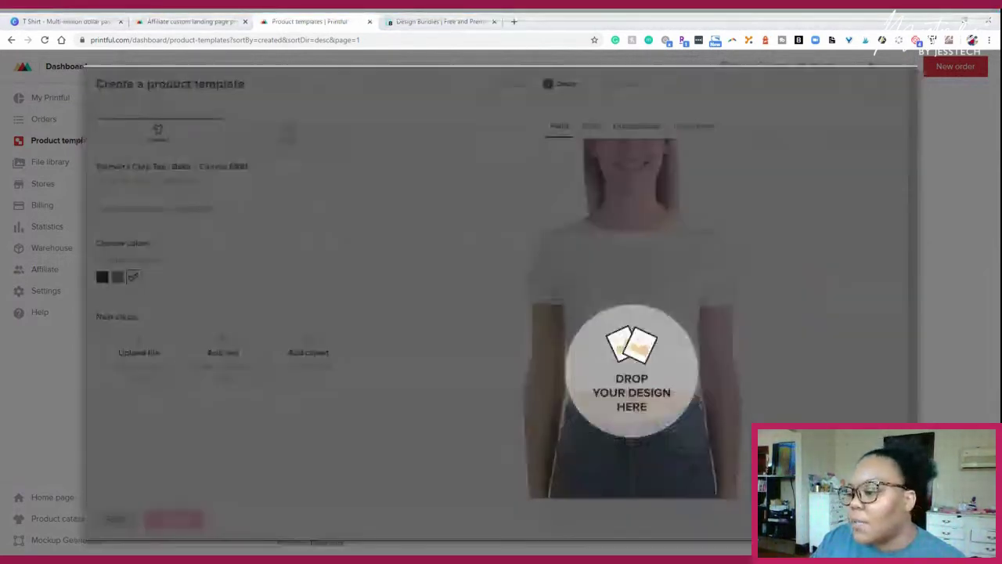
- Place the 5.png Hey Pretty Girl design on the crop tee's front and enlarge it to about 9.32 wide by 11.99 high
left_click_drag(631, 368, 591, 375)
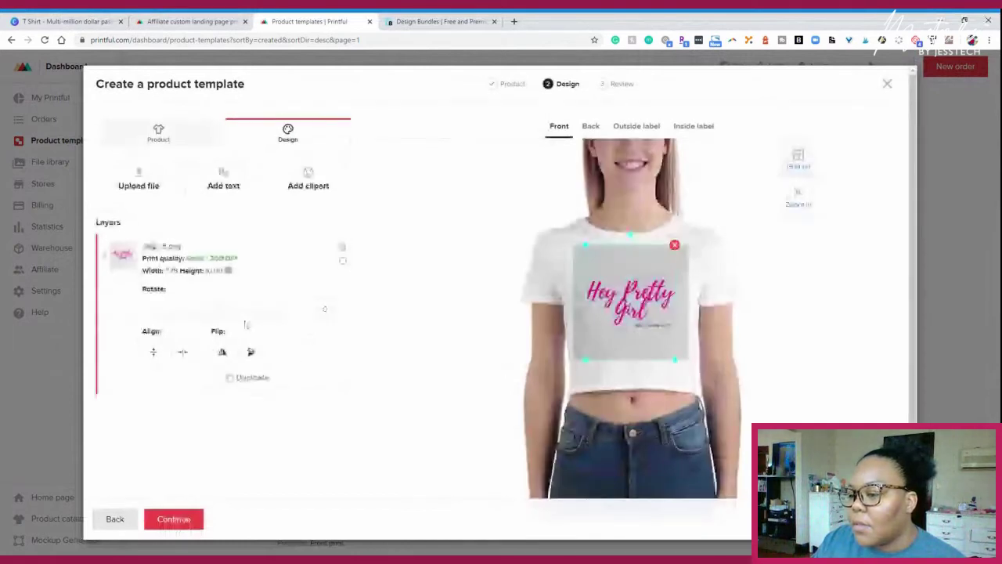
left_click_drag(585, 359, 577, 369)
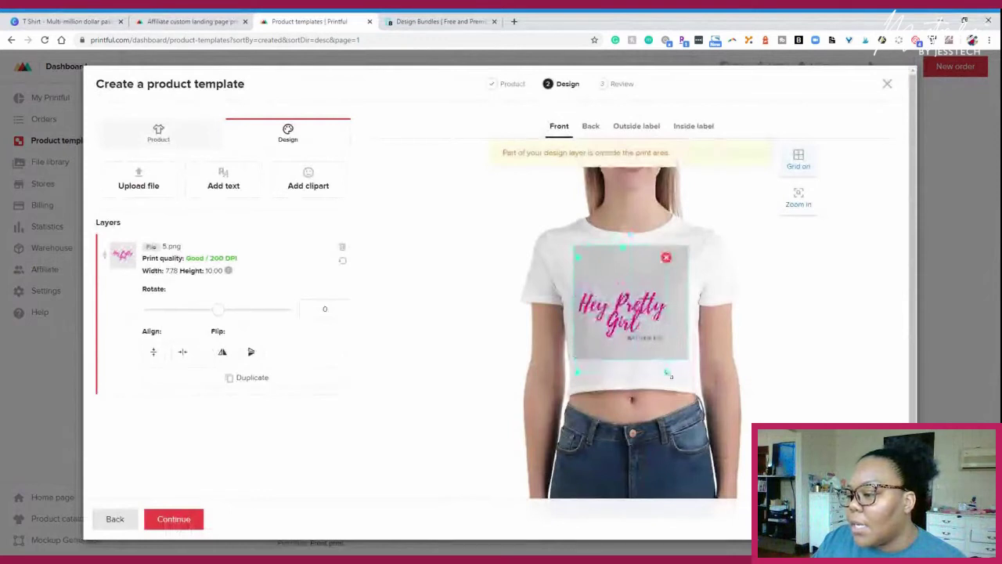
mouse_move(665, 369)
left_mouse_down()
mouse_move(688, 379)
mouse_move(682, 371)
left_mouse_up()
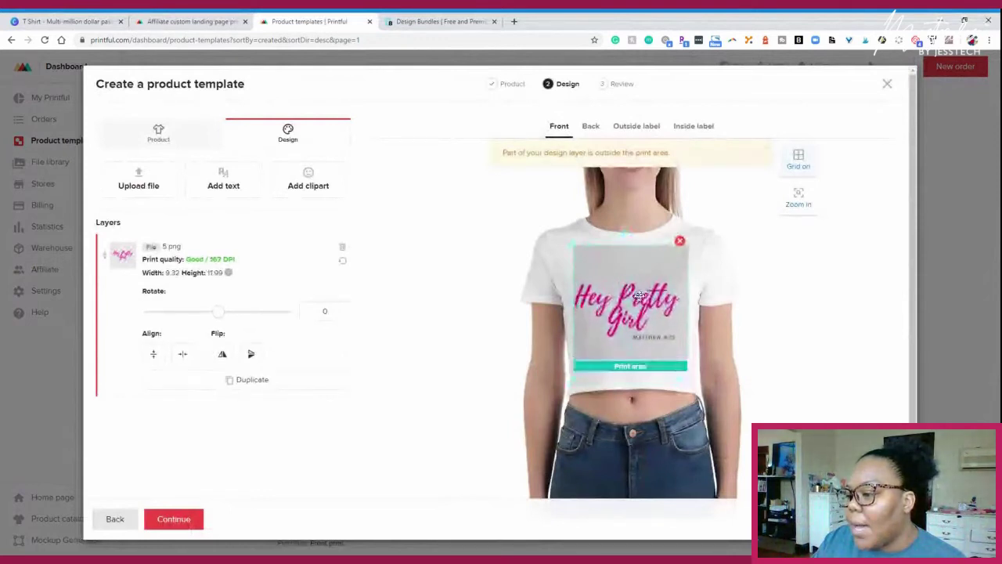
left_click_drag(638, 297, 638, 299)
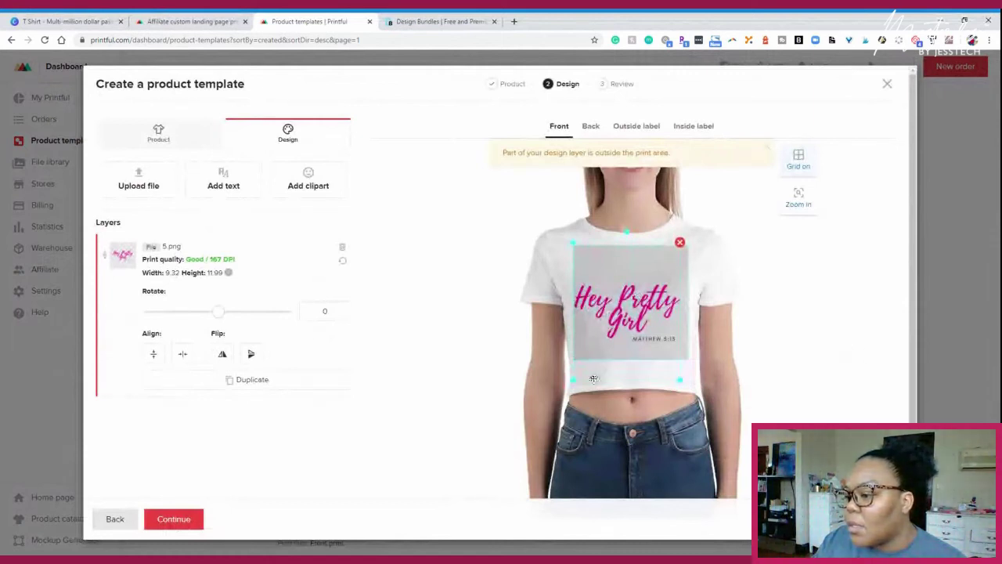
- Shrink the Hey Pretty Girl design to about 5.98 wide by 7.69 high and centre it across the crop tee's upper chest
left_click_drag(574, 380, 590, 367)
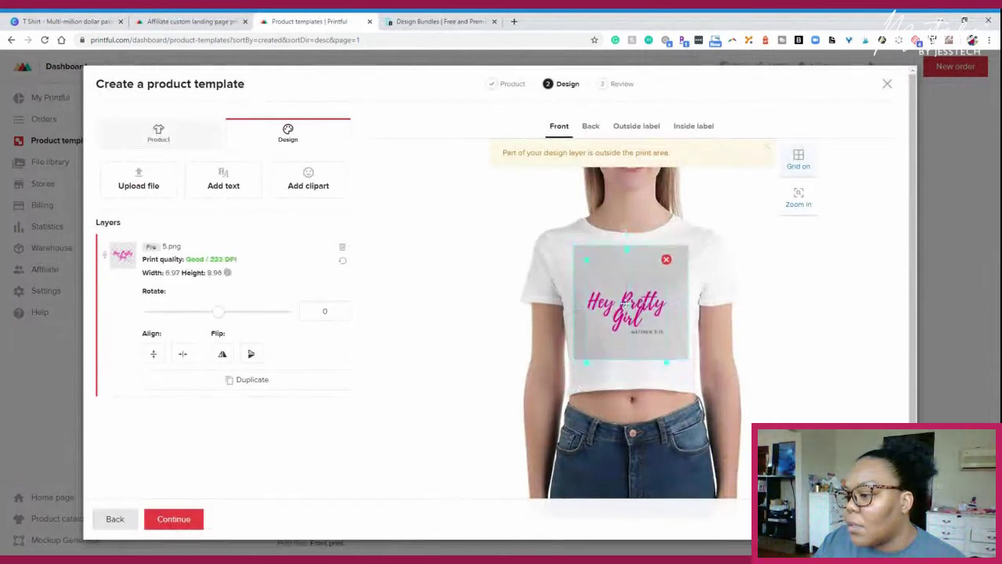
left_click_drag(626, 303, 629, 275)
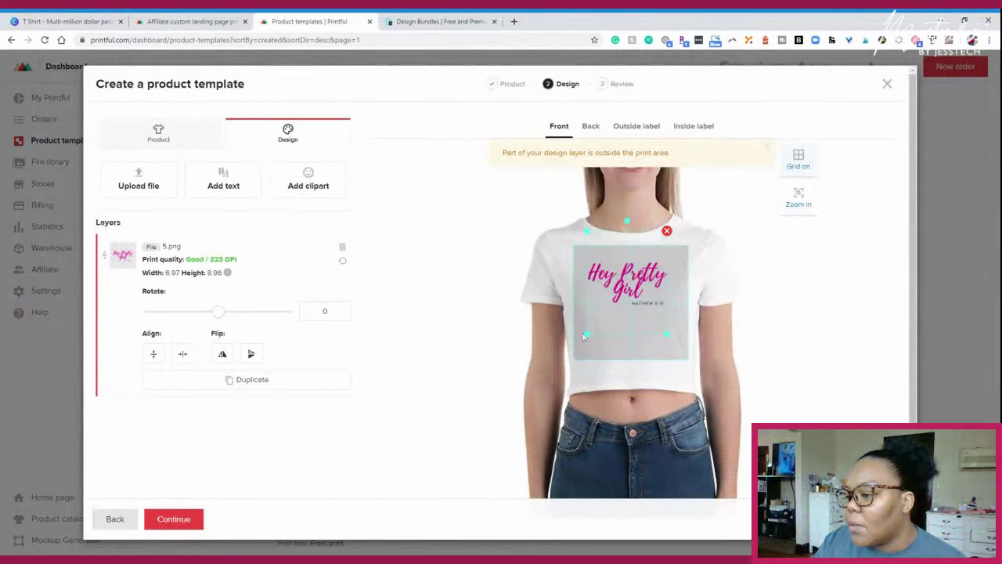
left_click_drag(587, 333, 603, 321)
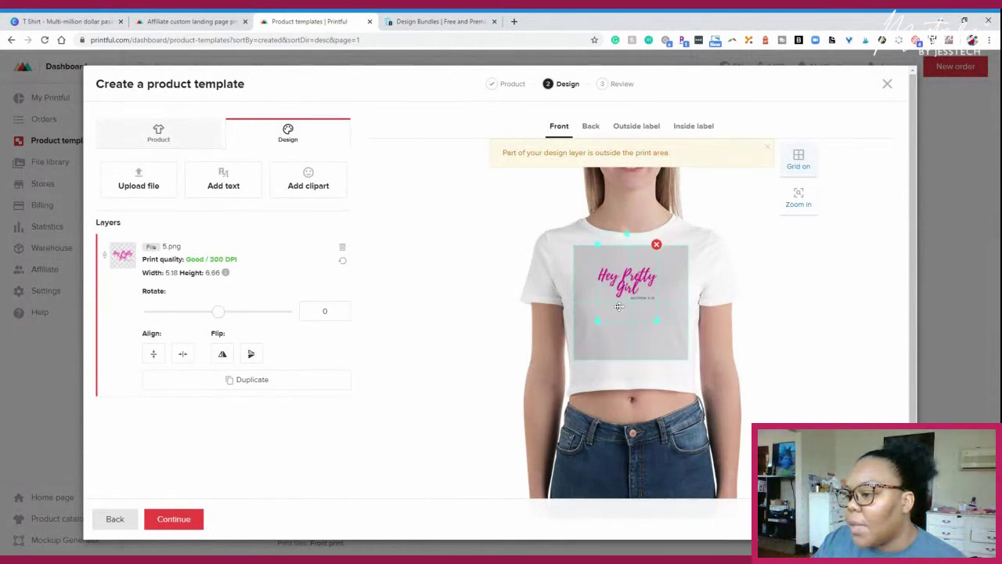
left_click_drag(626, 278, 621, 272)
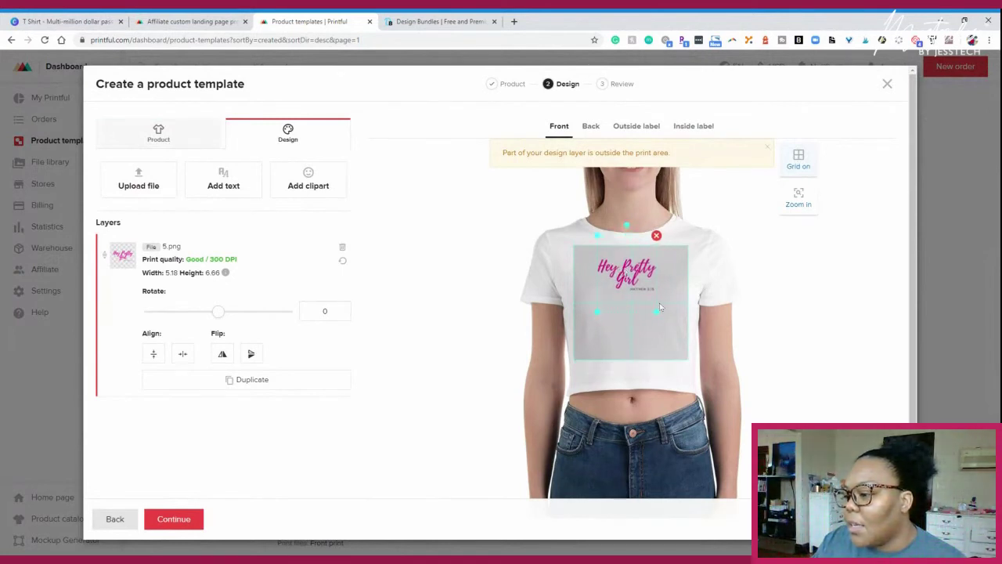
left_click_drag(655, 310, 663, 317)
left_click_drag(637, 269, 648, 276)
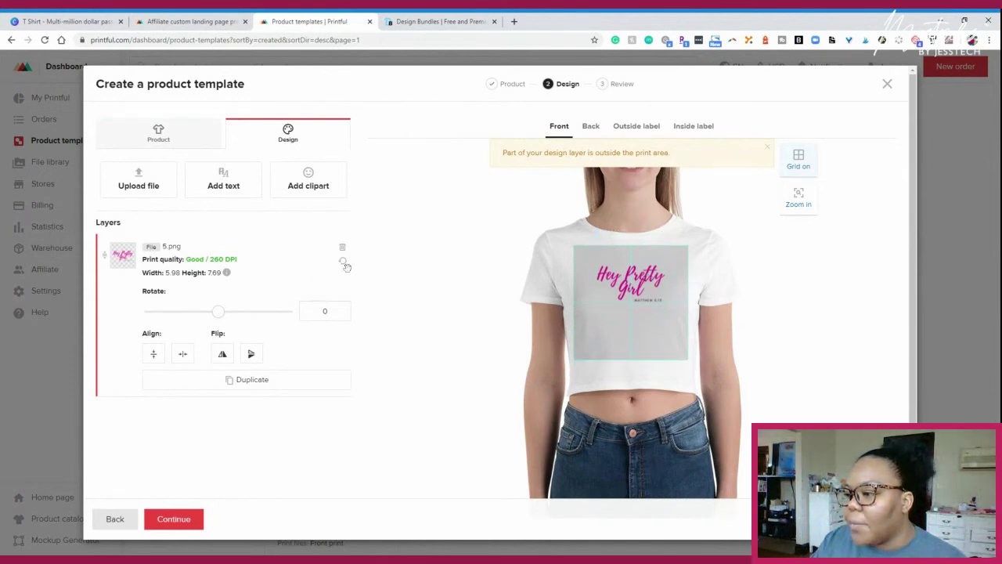
- Look through the crop tee's Back, Outside label and Inside label placements, finishing on Front
left_click(586, 130)
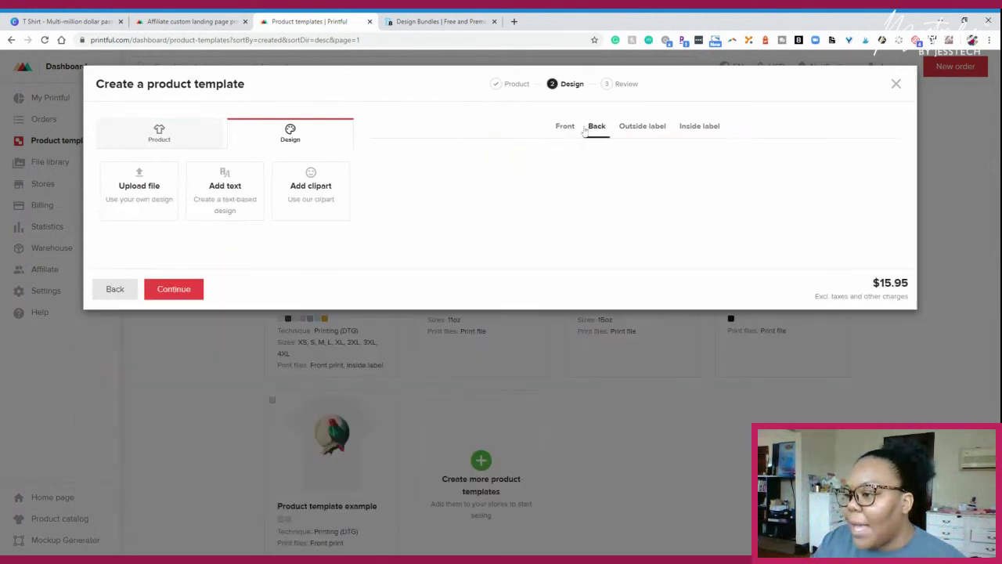
left_click(638, 127)
left_click(705, 129)
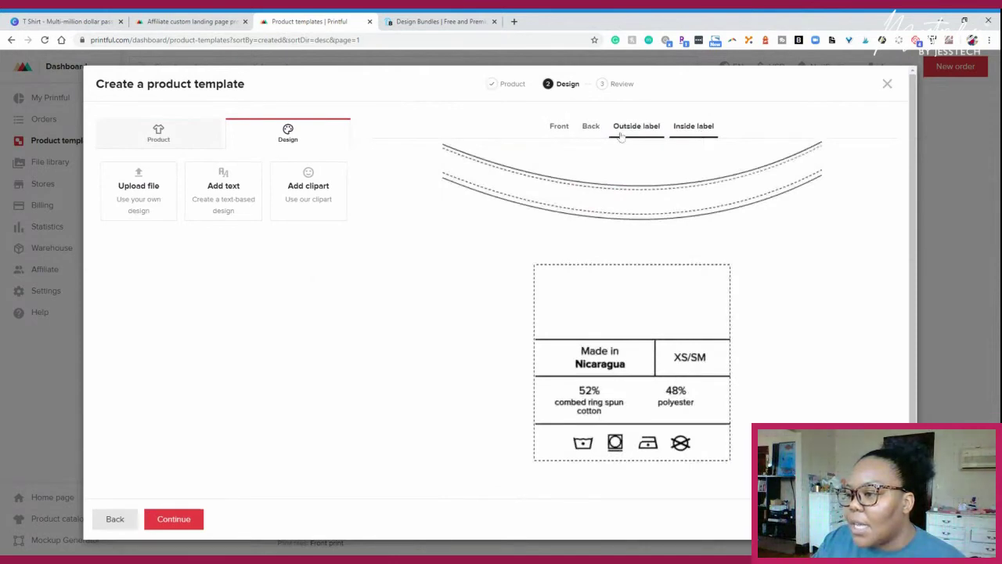
left_click(559, 126)
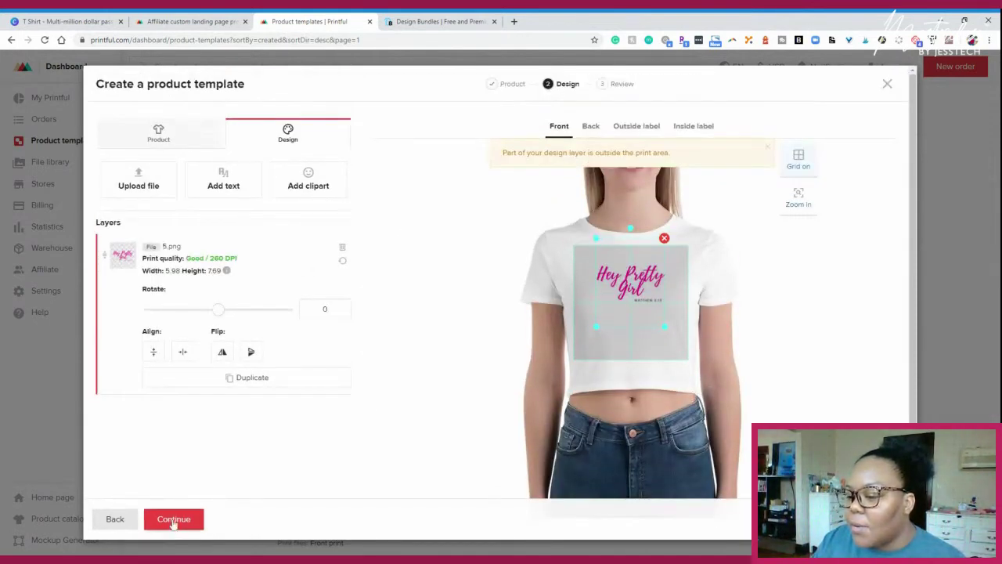
- Proceed to the review, title the template "Hey Pretty Girl" Crop Tee and save it
left_click(173, 519)
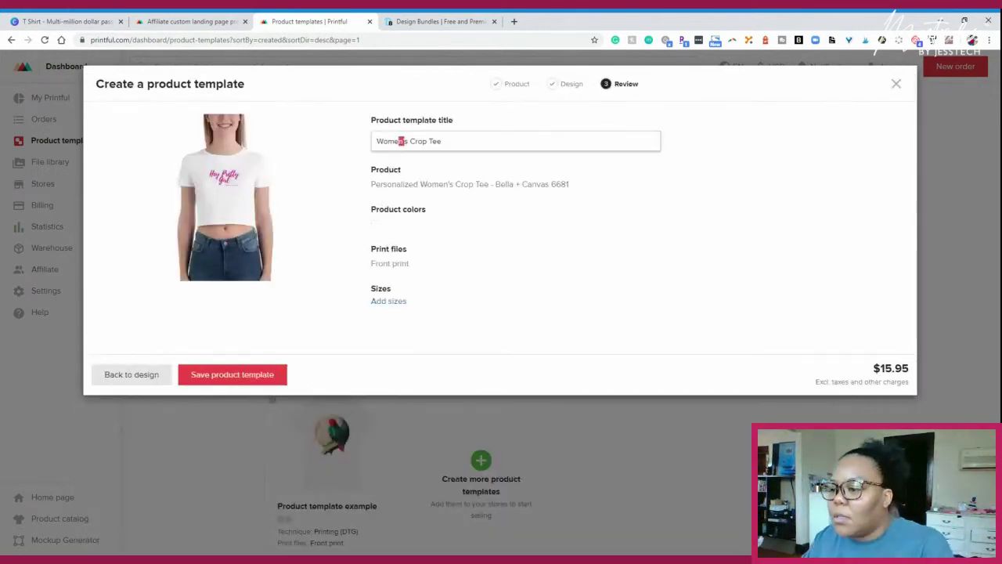
left_click_drag(401, 141, 363, 141)
key("BackSpace")
key("Delete")
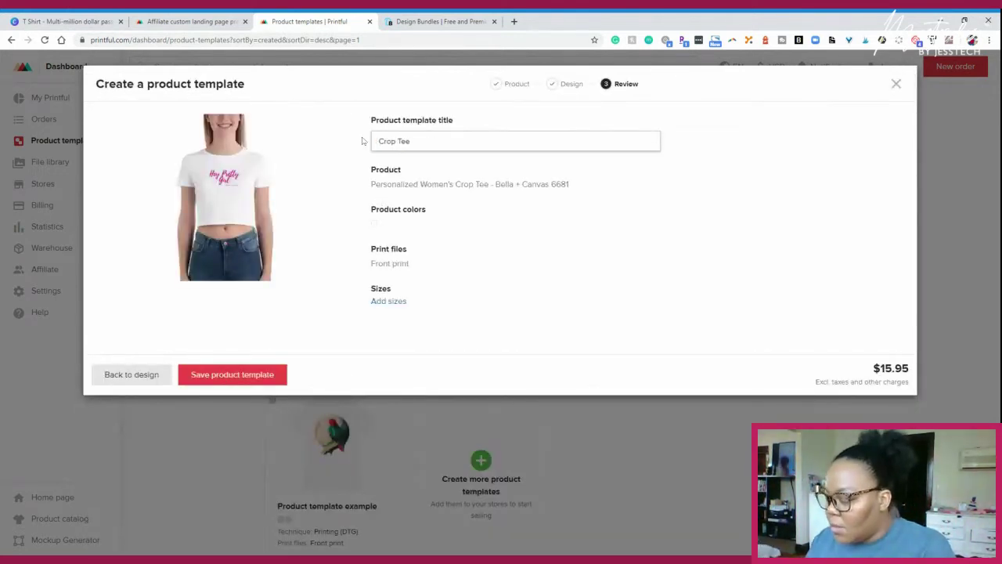
type("\"Hey P ")
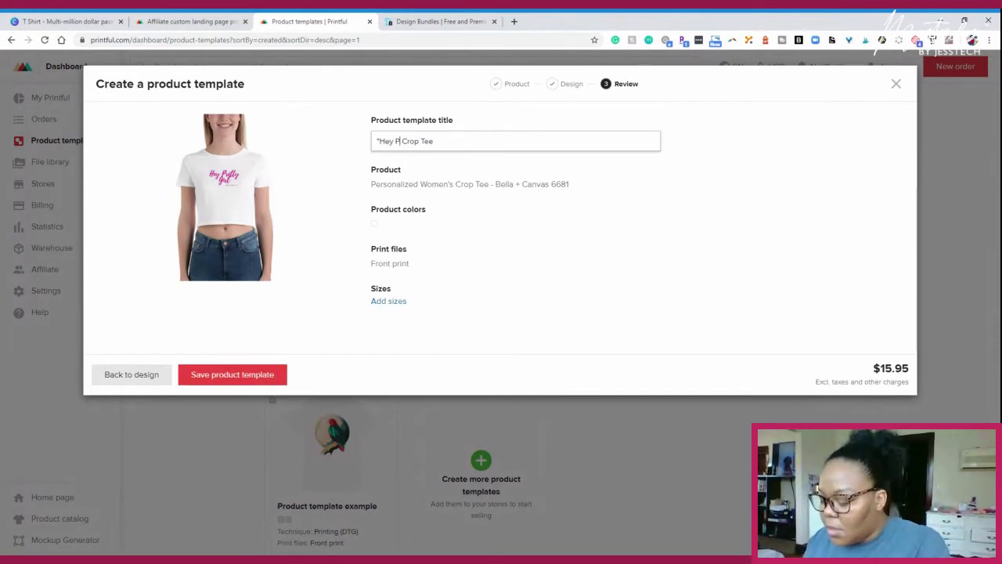
type("retty G")
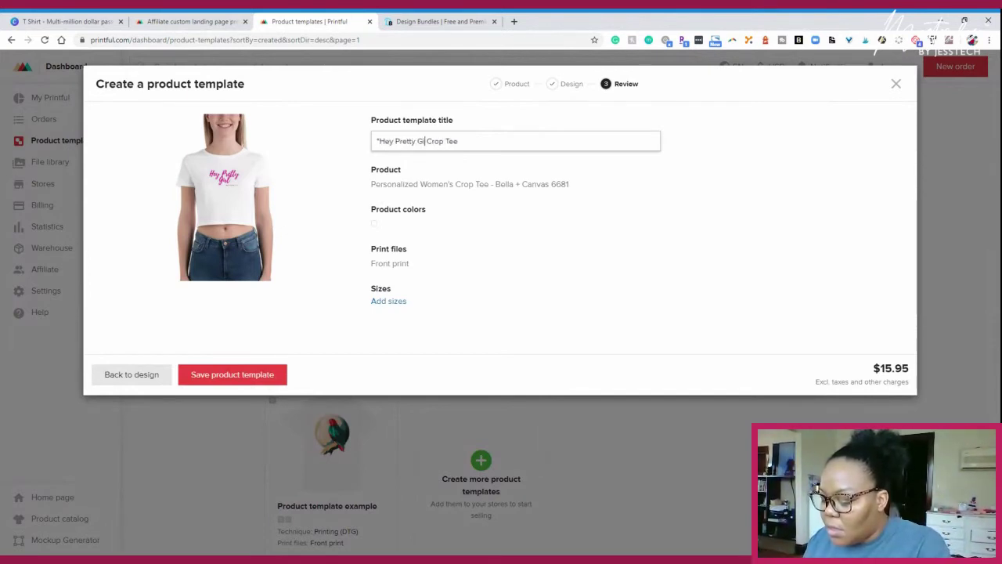
type("irl")
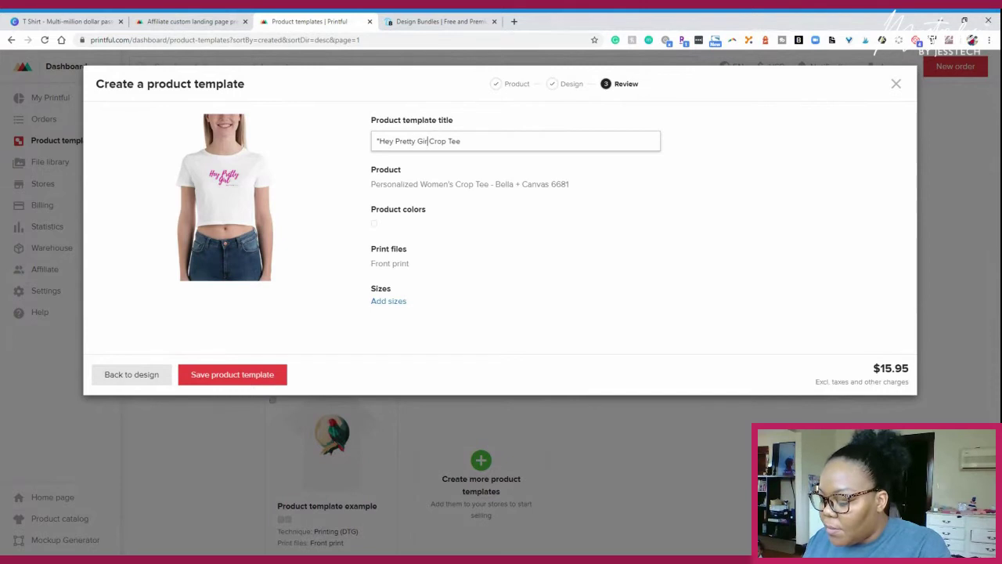
type("\"")
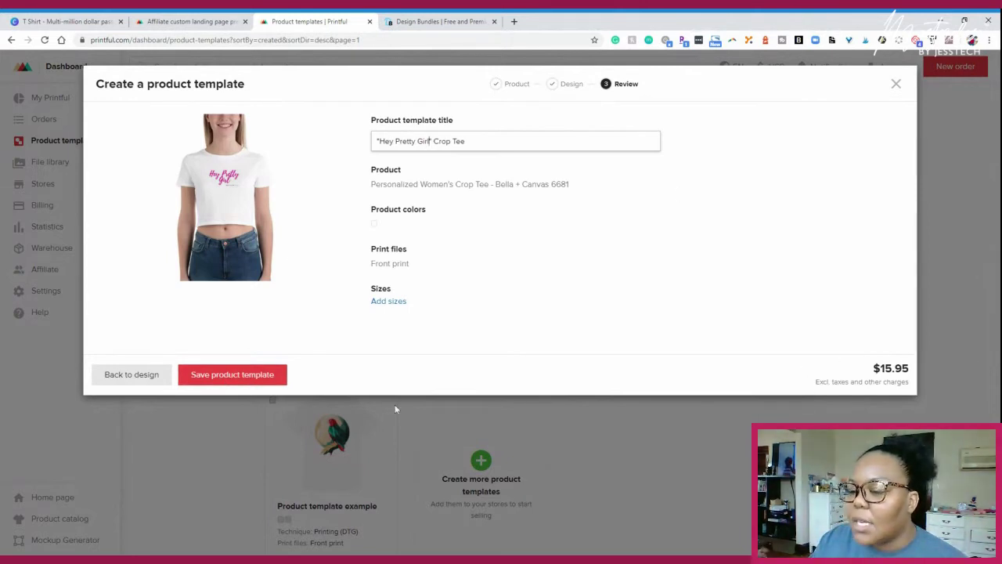
left_click(220, 376)
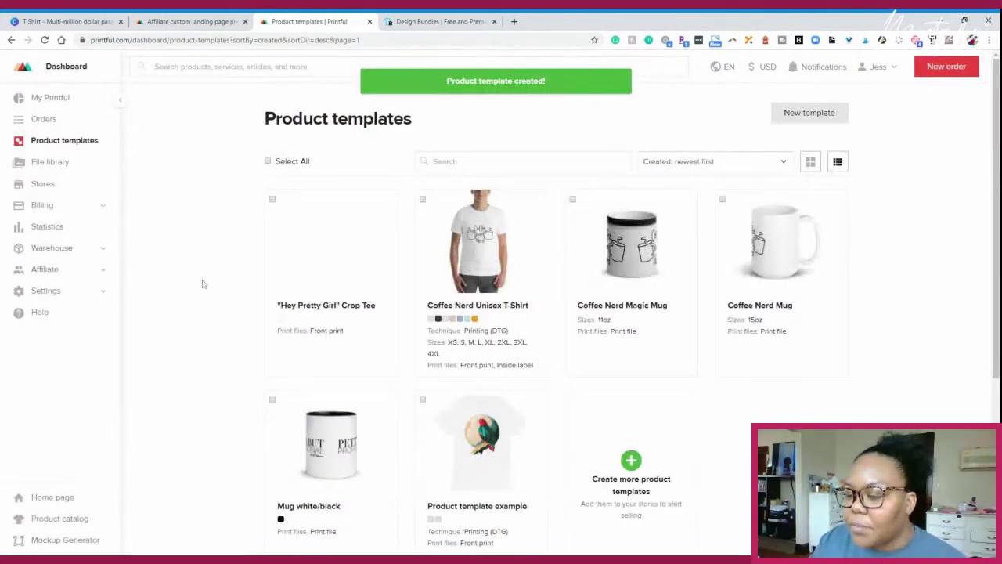
- Look over the saved templates, start another product template and list the Women's clothing categories
scroll(596, 332, "down", 1)
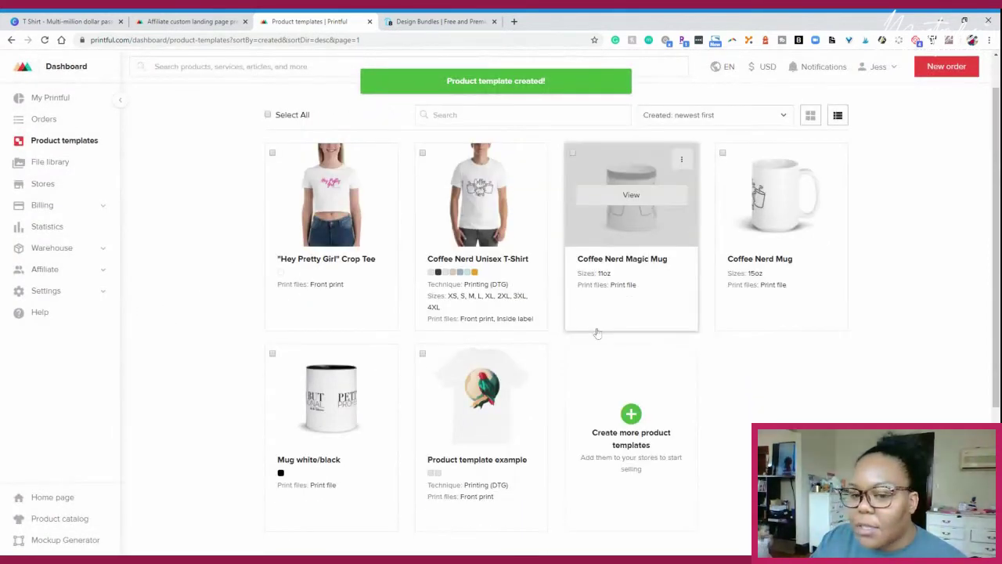
scroll(596, 333, "up", 1)
left_click(809, 112)
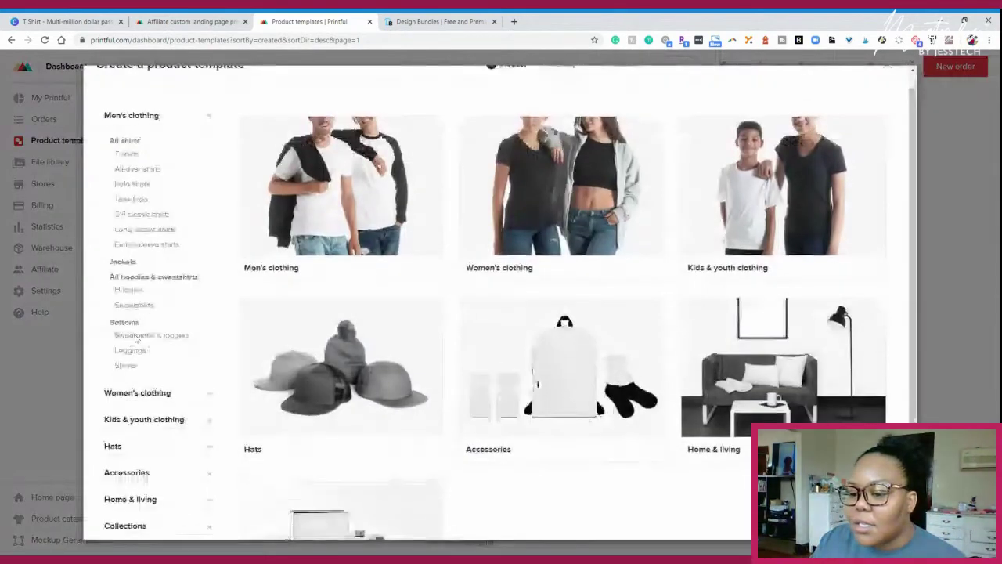
scroll(134, 338, "down", 1)
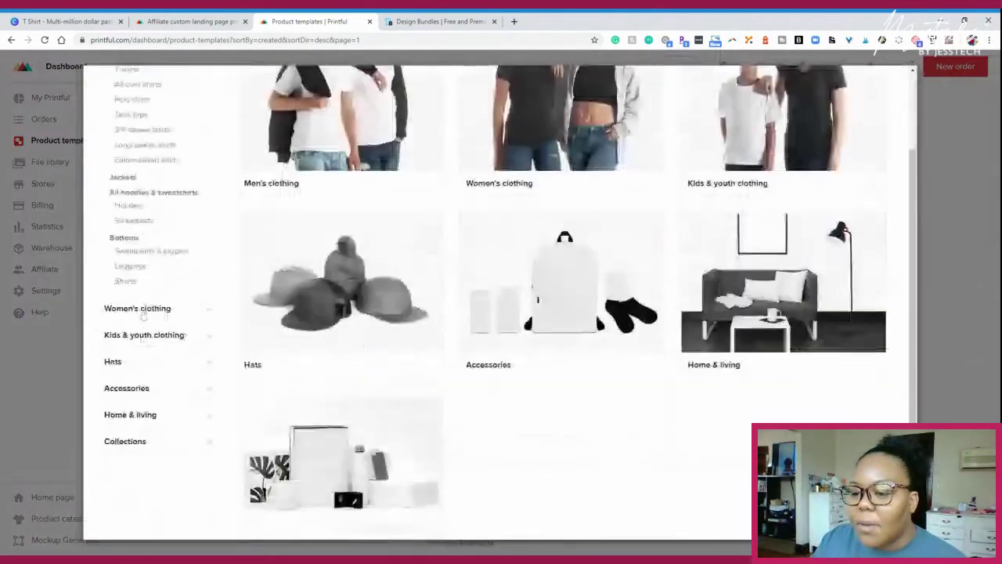
left_click(137, 311)
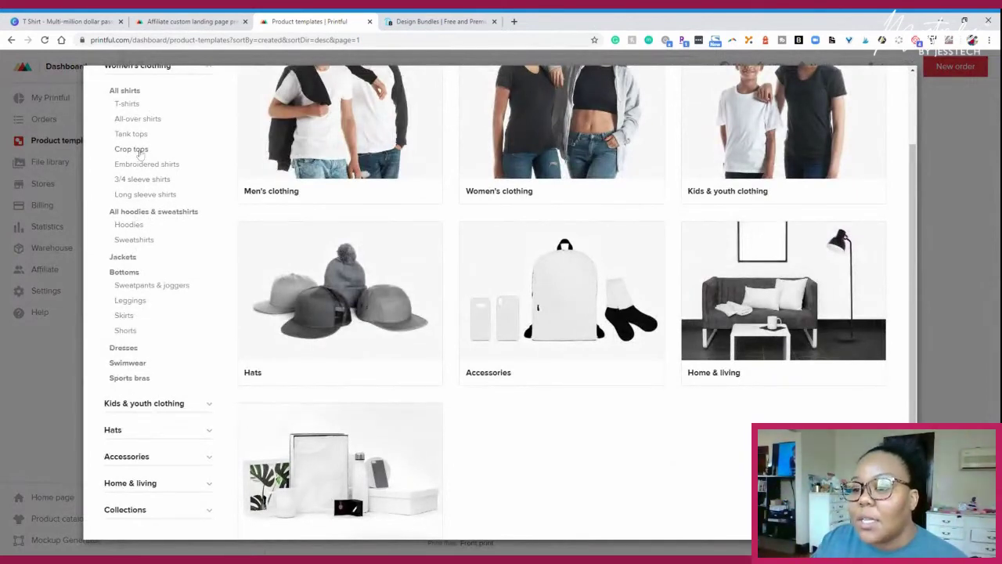
- Start the product template from the Women's Muscle Tank | Bella + Canvas 8803 among the women's tank tops
left_click(133, 134)
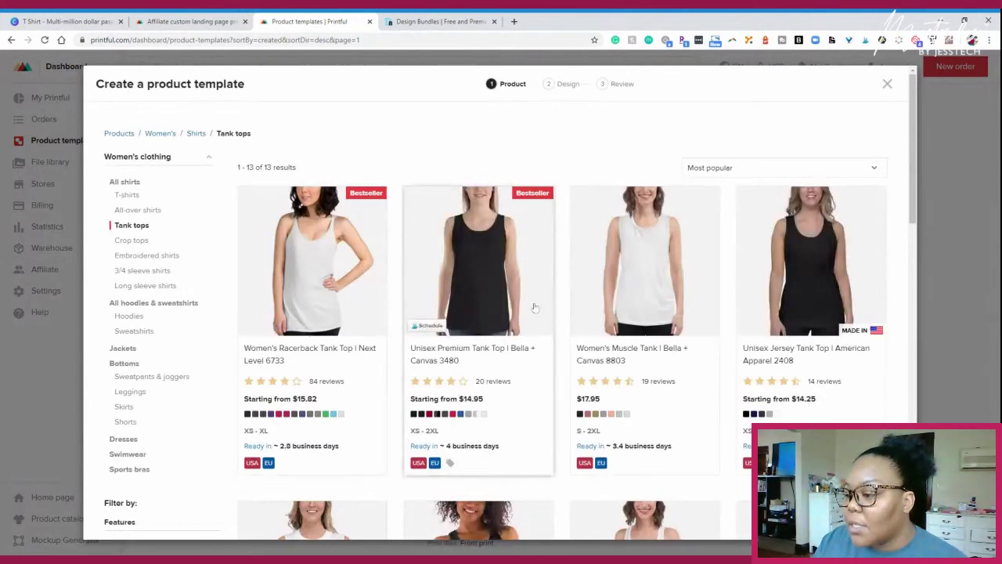
left_click(659, 287)
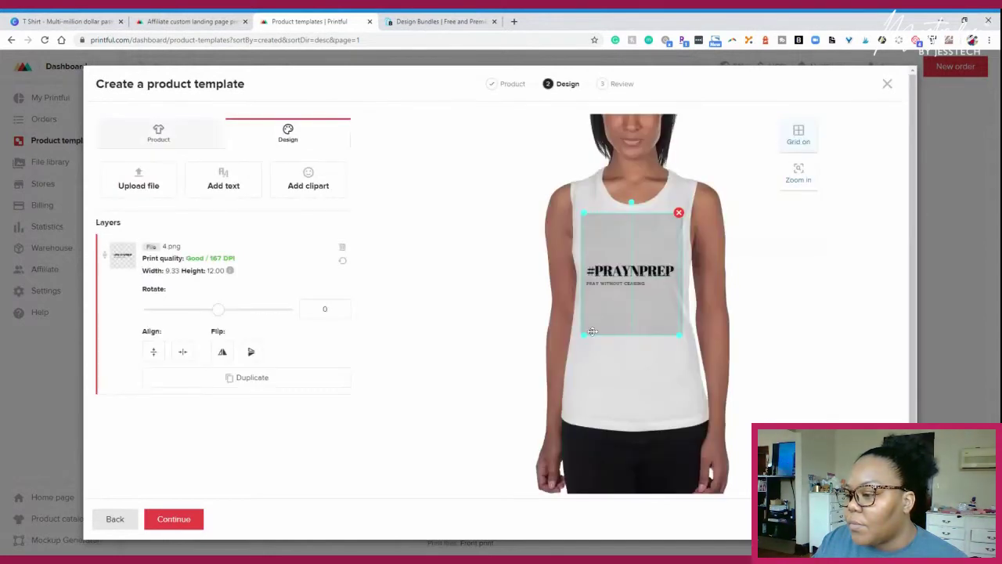
- Enlarge the #PRAYNPREP design to about 9.83 × 12.64, position it higher on the tank's chest, and proceed to the review
left_click_drag(572, 345, 635, 250)
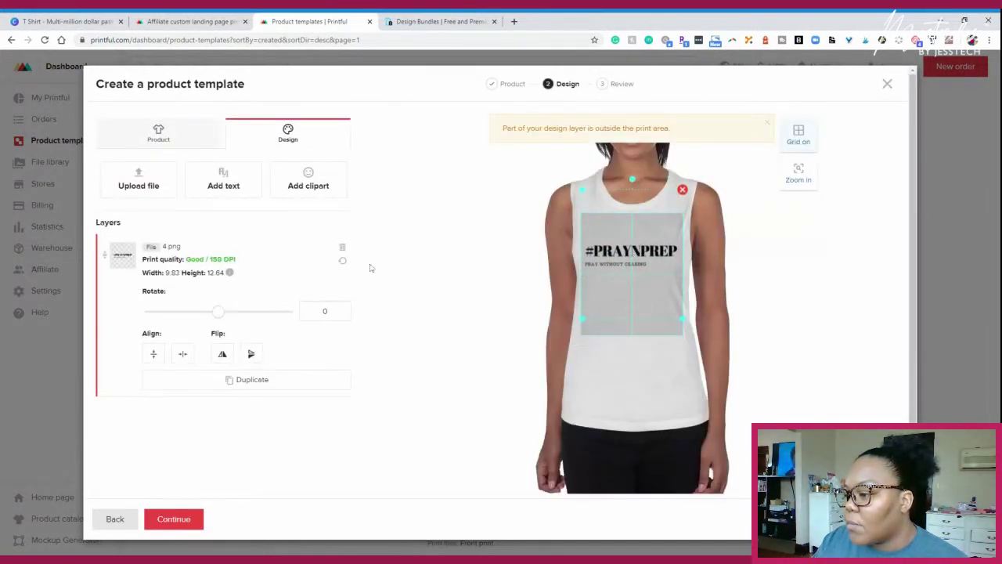
left_click(681, 317)
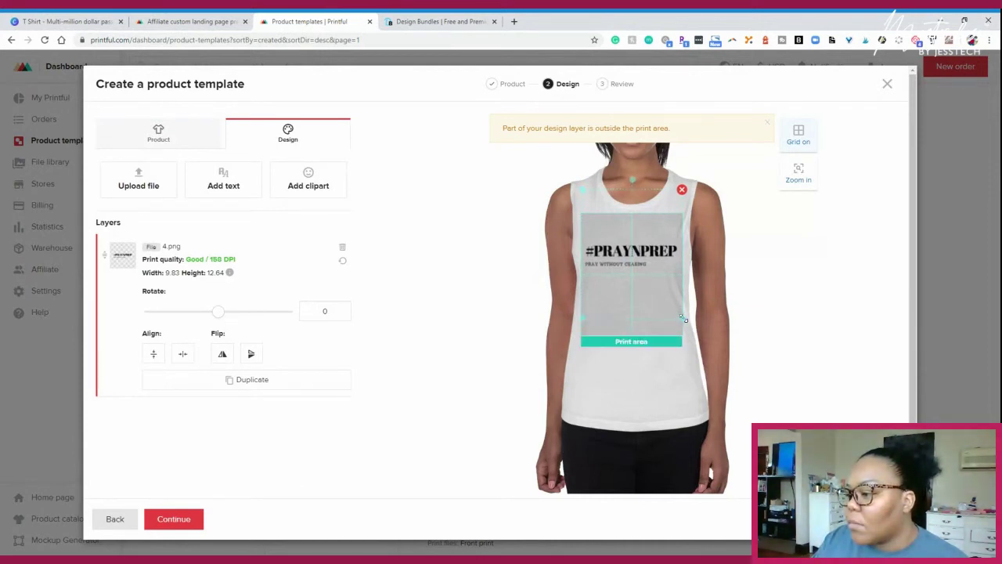
left_click(619, 259)
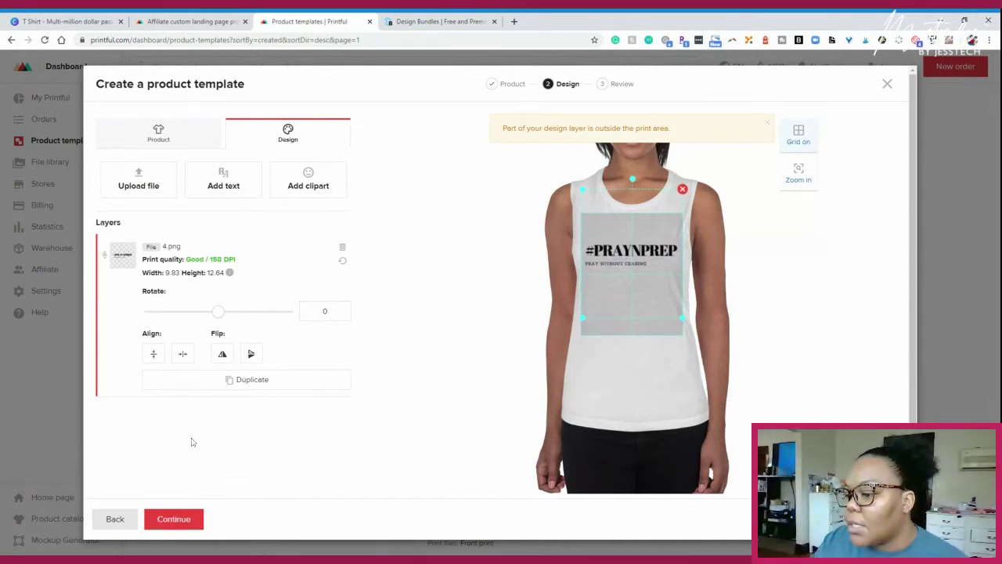
left_click(183, 521)
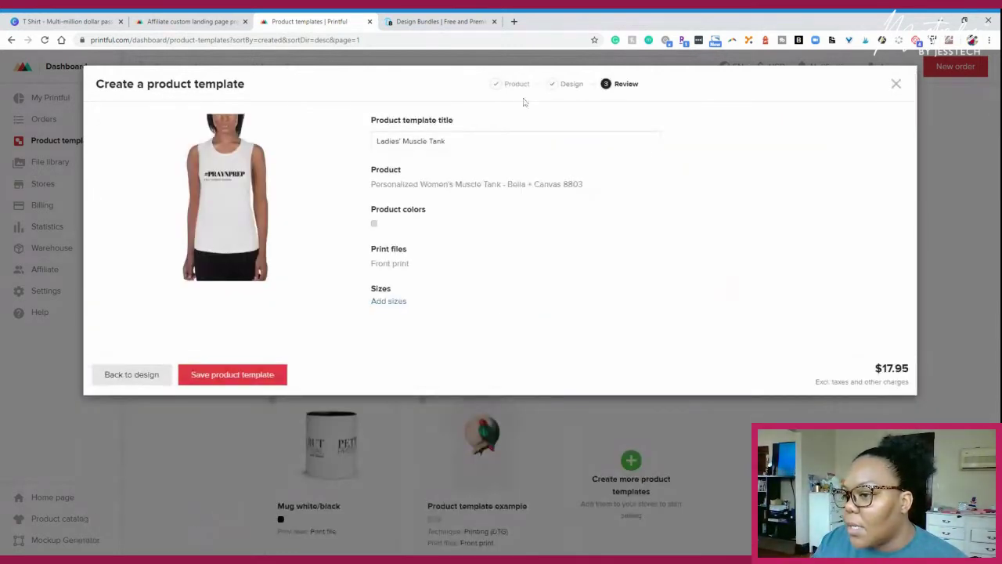
- Set the product template title to "PraynPrep Muscle Tank"
left_click_drag(401, 141, 366, 151)
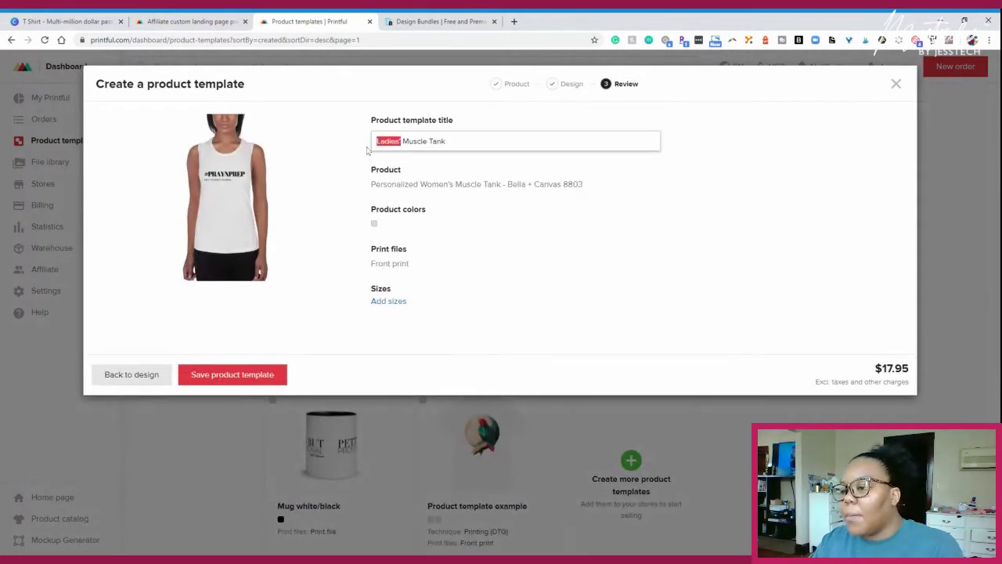
type("Pray")
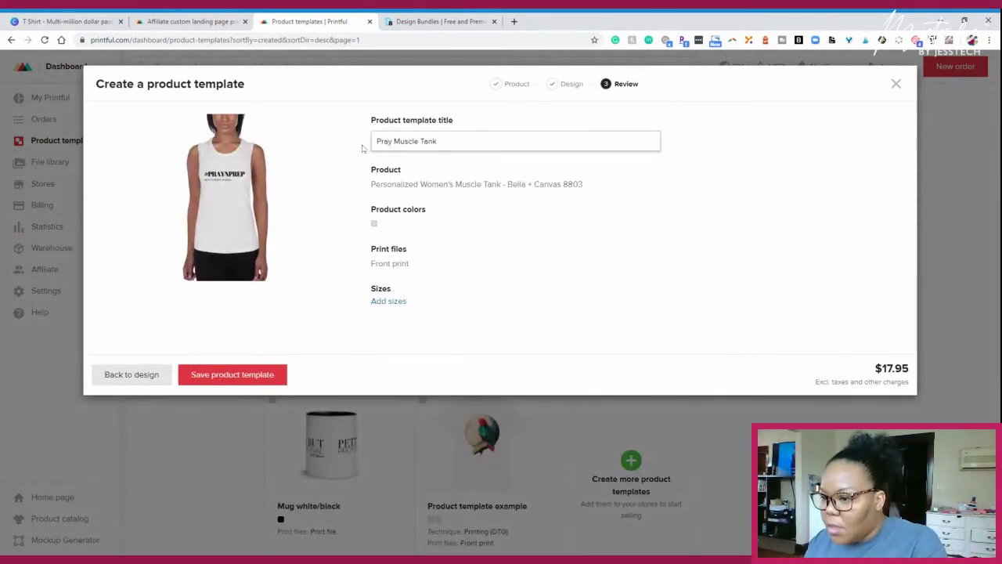
key("BackSpace")
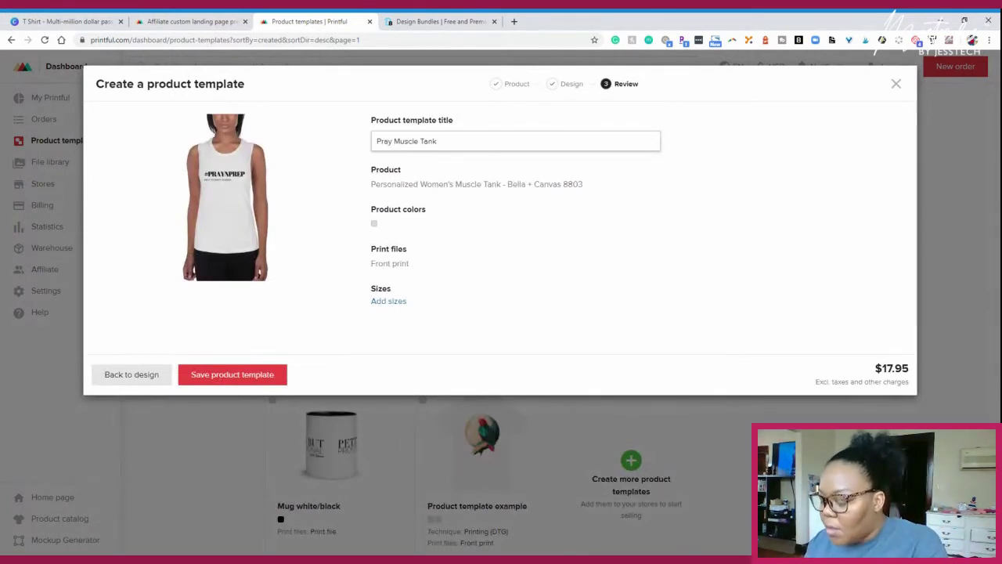
type("NPre")
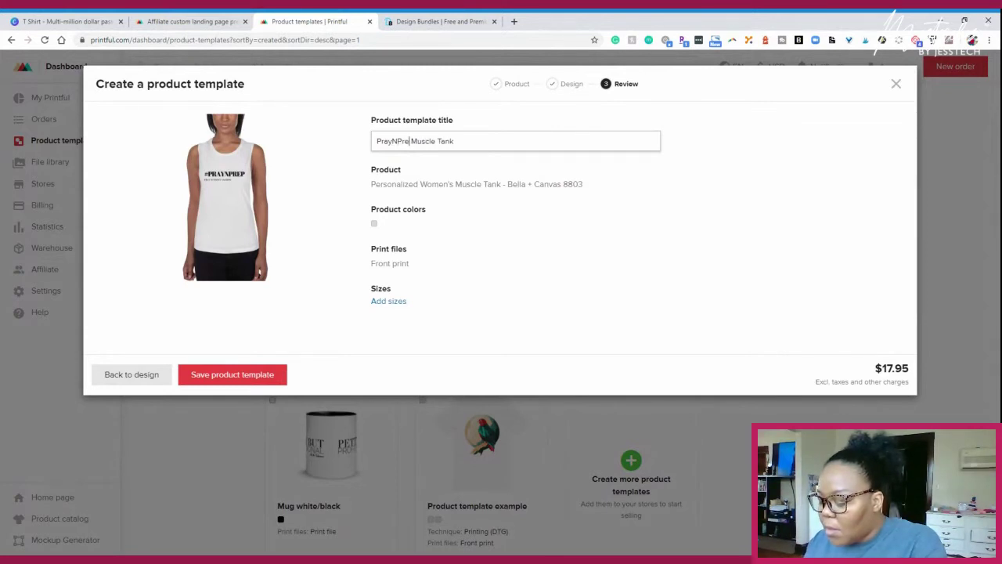
type("p")
key("Left")
key("Left")
key("Left")
key("Left")
key("BackSpace")
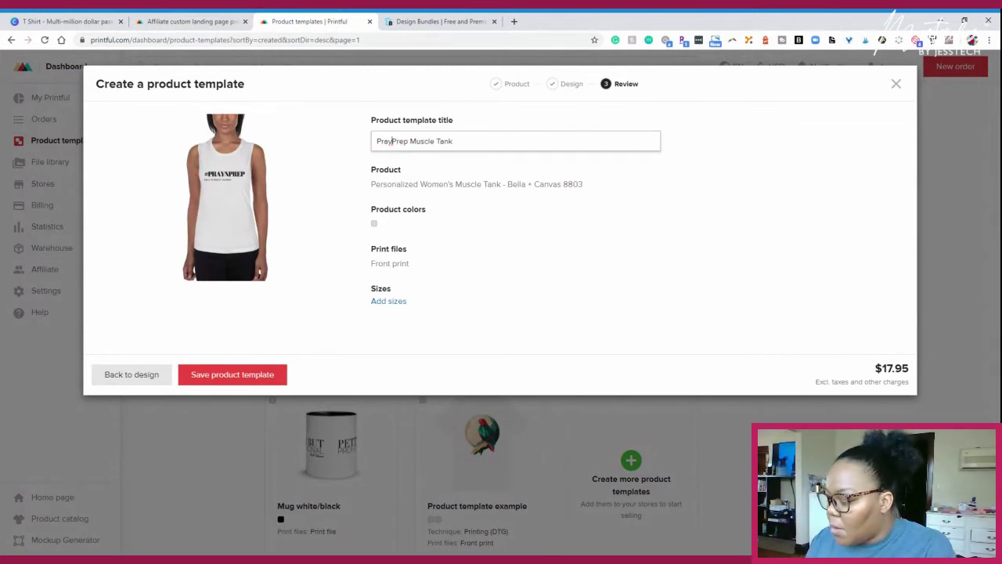
type("n")
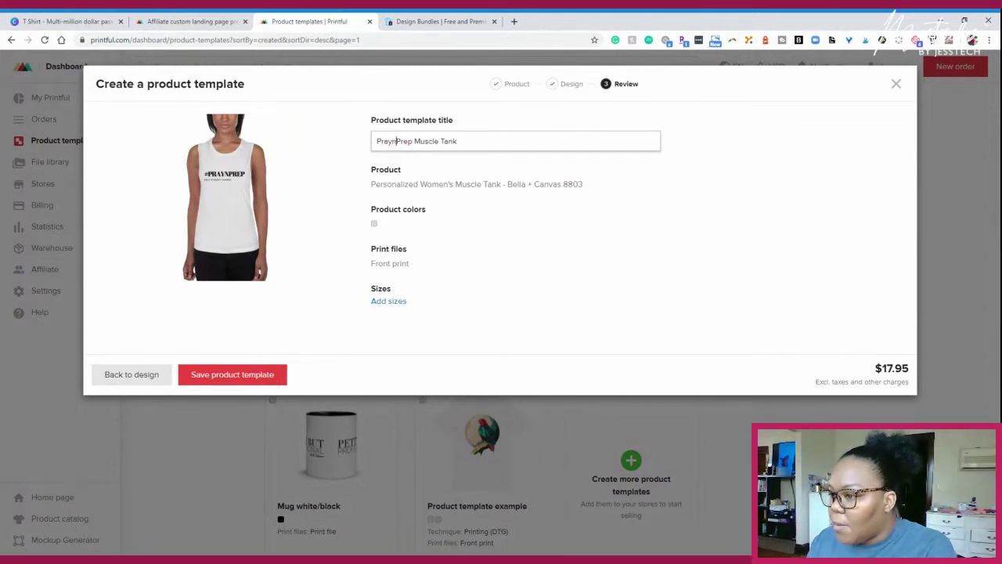
- Add sizes S, M, L, XL and 2XL to the muscle tank and save the product template
left_click(389, 302)
left_click(419, 316)
left_click(395, 316)
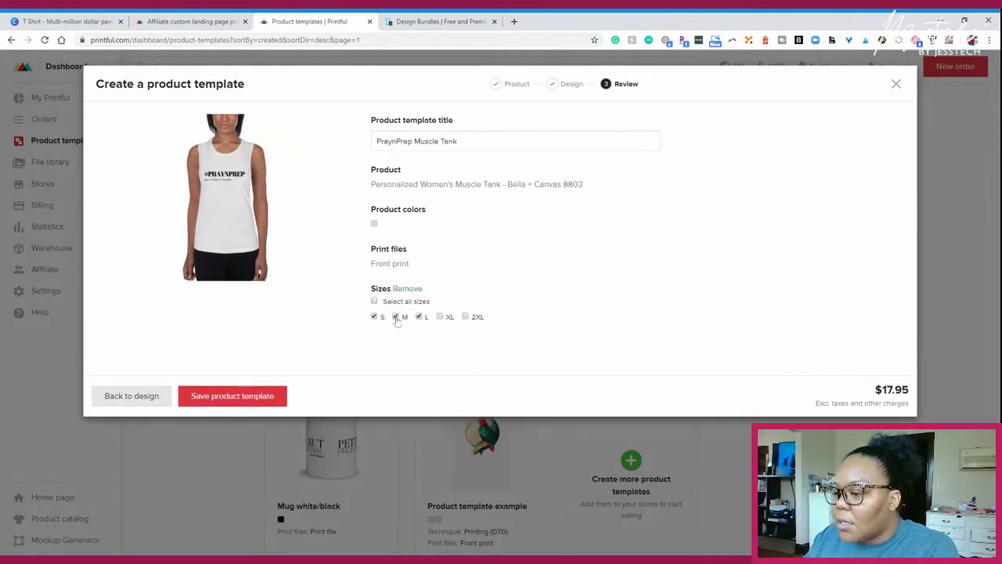
left_click(440, 316)
left_click(473, 317)
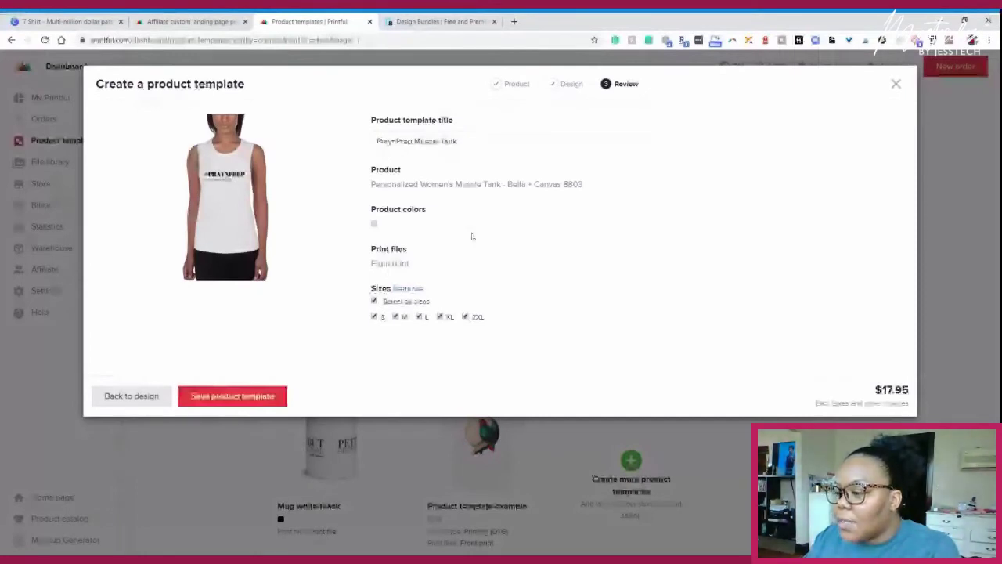
left_click(262, 399)
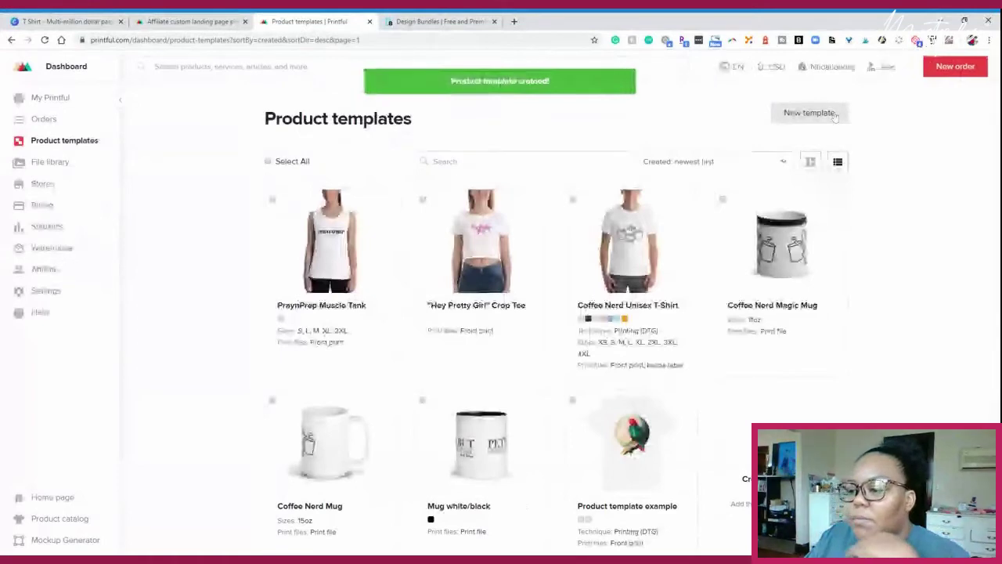
- Start a new product template from the All-Over Print Tote among the tote bags in Accessories
left_click(810, 114)
scroll(163, 305, "down", 2)
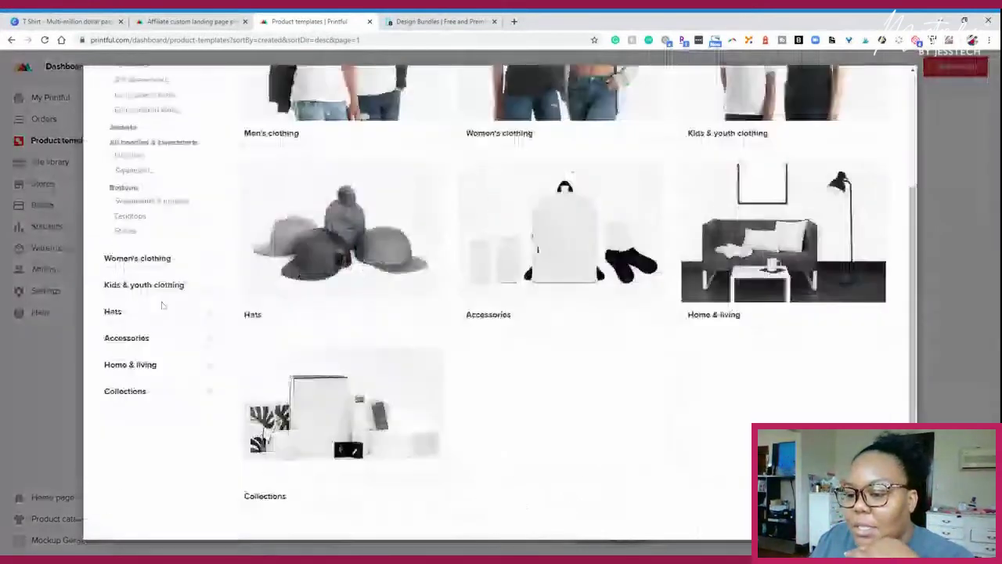
scroll(162, 304, "down", 3)
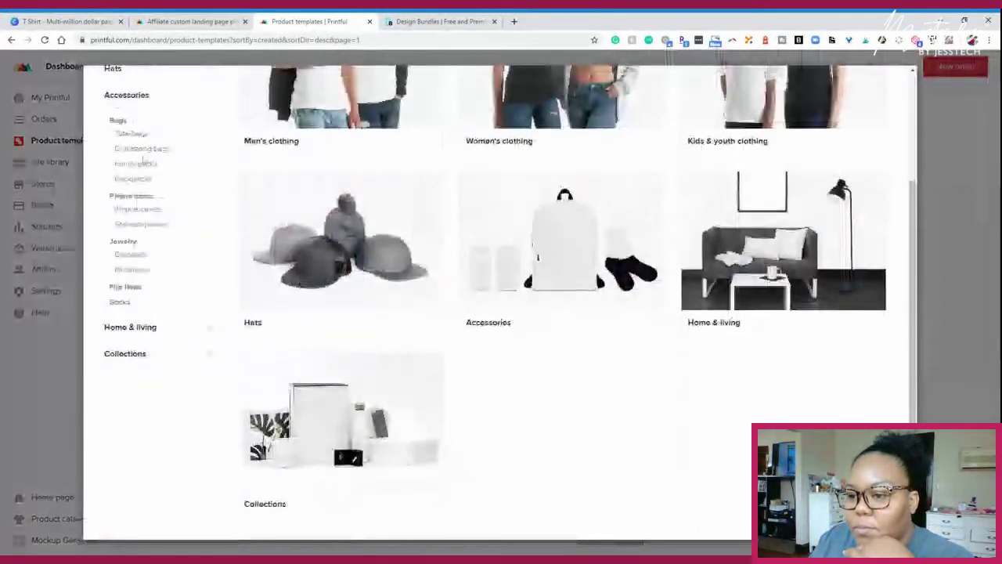
left_click(138, 135)
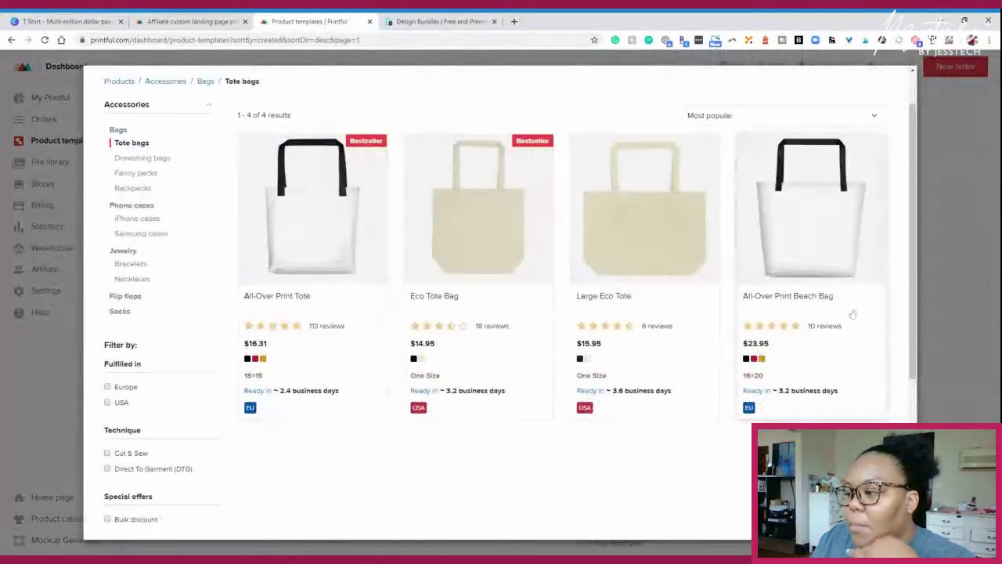
left_click(374, 246)
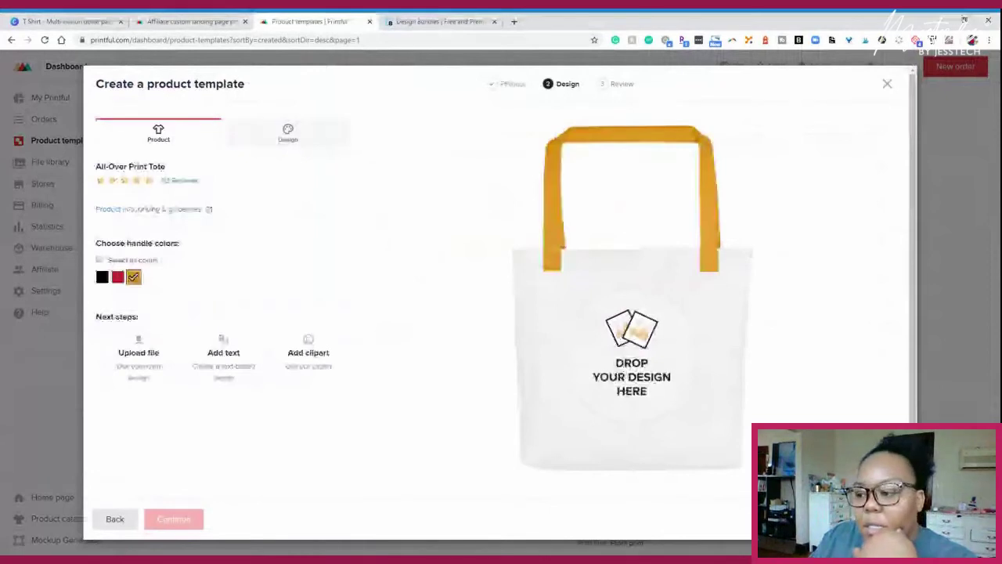
- Place the 1.png dirty dishes design on the tote and size it to about 11.34 × 14.58, centred over the safe print area
left_click_drag(61, 335, 236, 296)
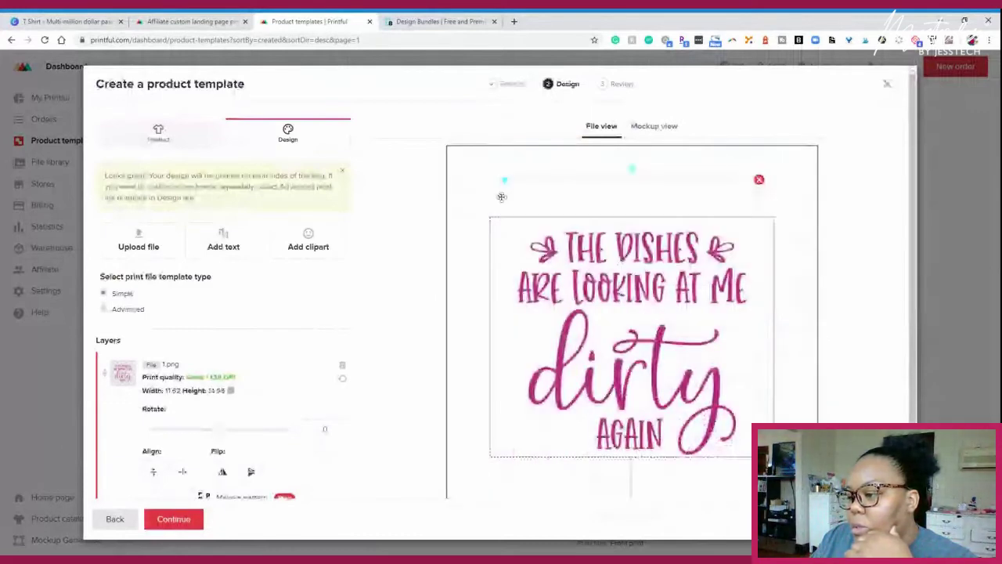
left_click_drag(501, 196, 531, 214)
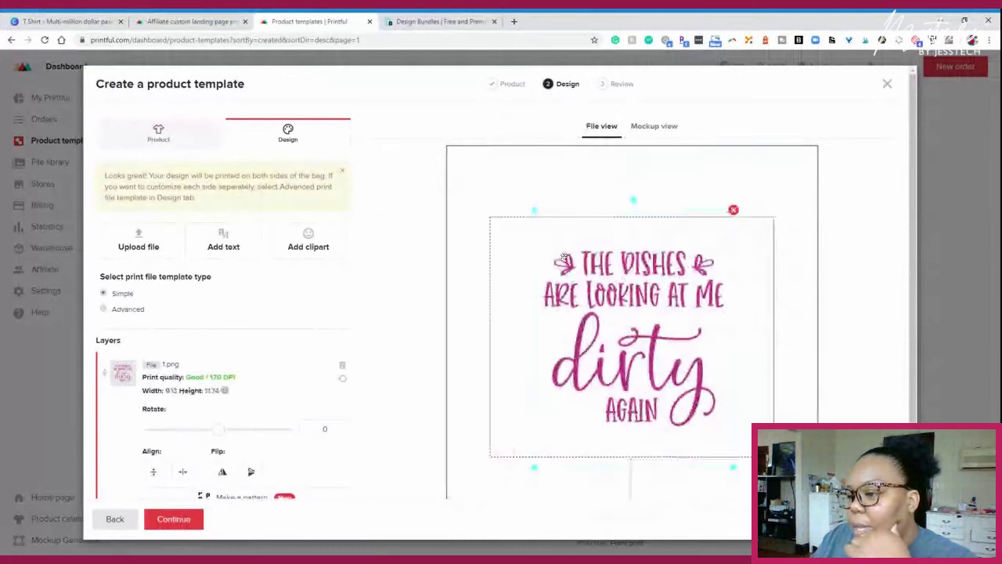
left_click_drag(531, 210, 513, 192)
mouse_move(637, 336)
left_mouse_down()
mouse_move(627, 332)
mouse_move(636, 338)
left_mouse_up()
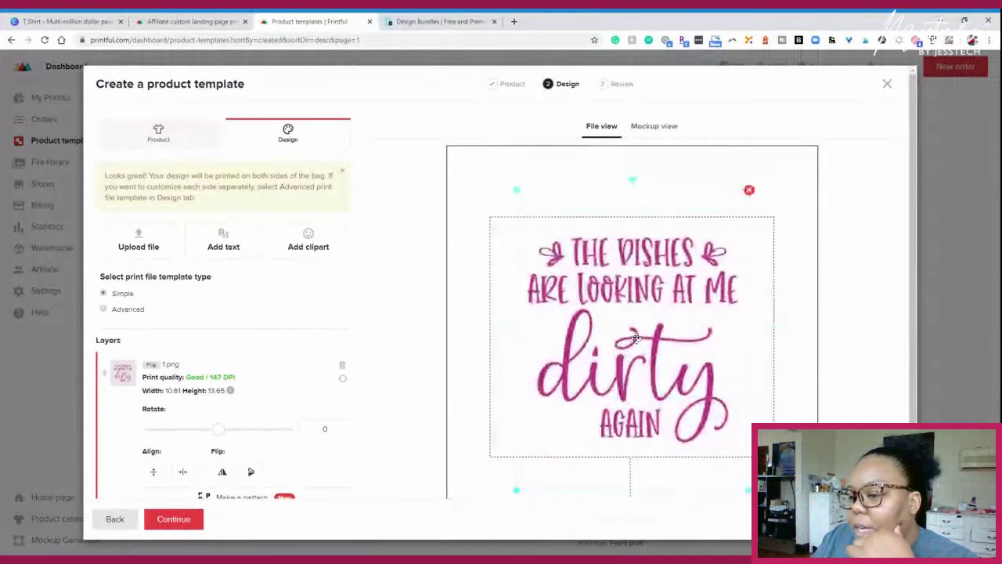
scroll(375, 353, "down", 2)
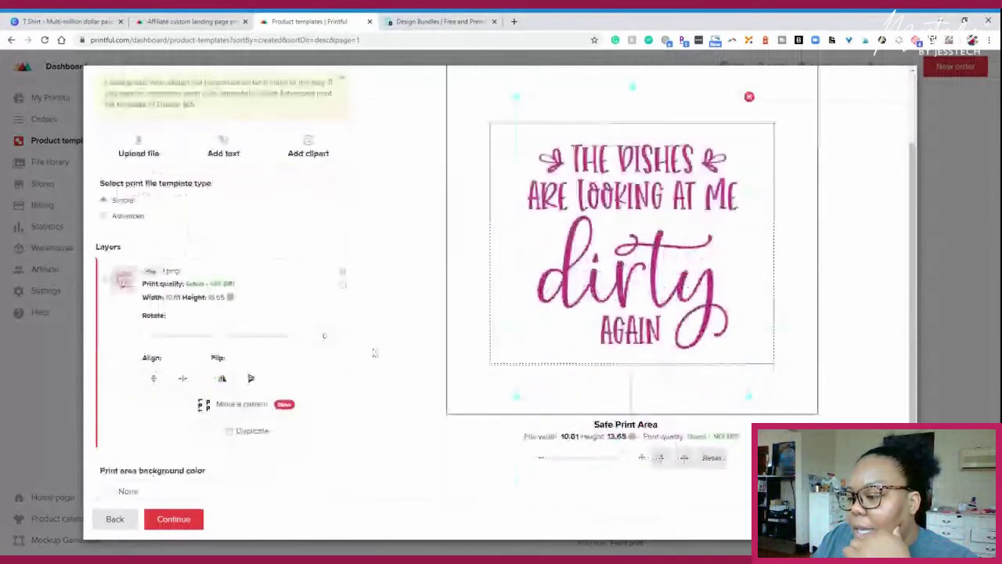
scroll(374, 353, "down", 1)
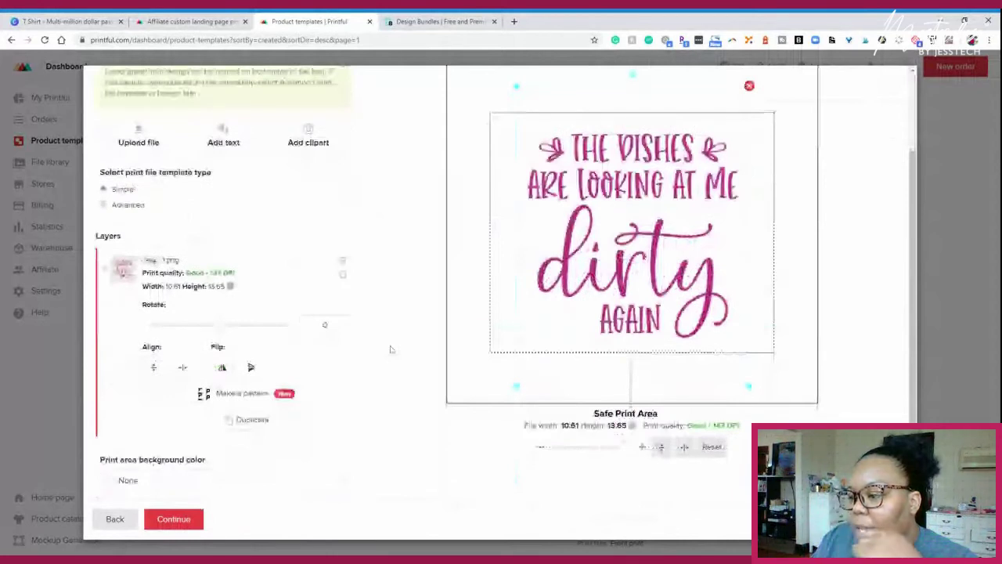
scroll(438, 339, "down", 1)
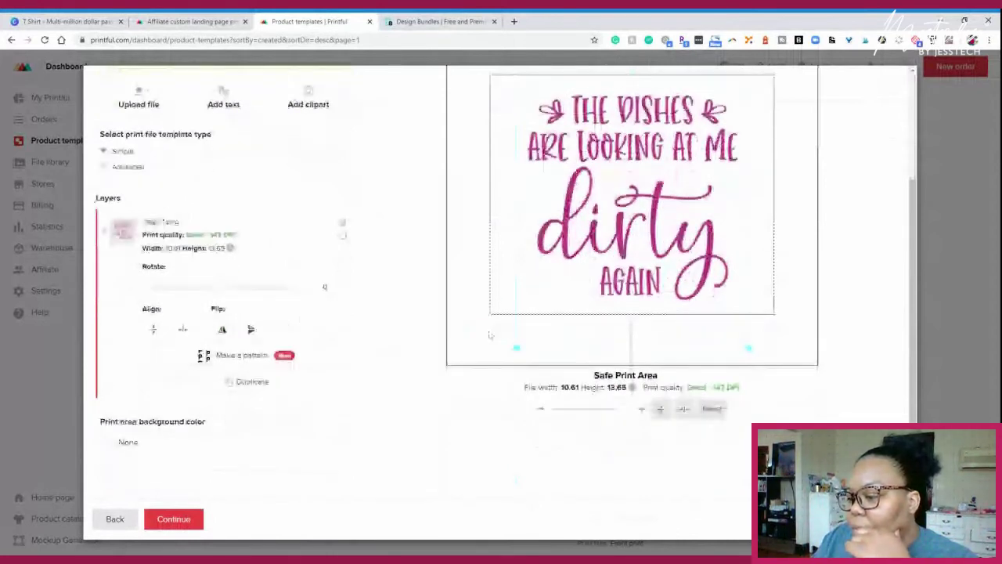
scroll(397, 249, "up", 4)
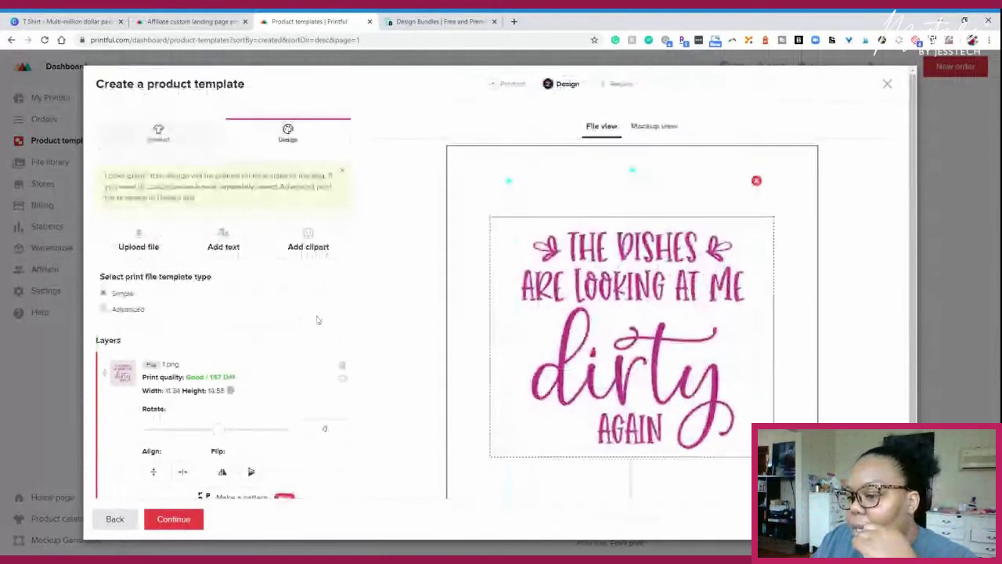
scroll(393, 300, "down", 1)
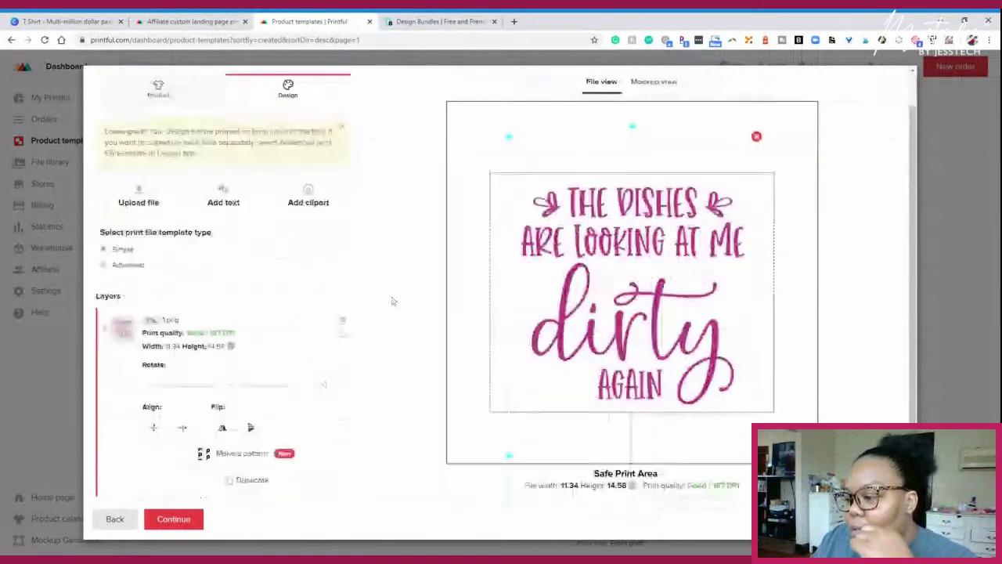
scroll(393, 301, "down", 2)
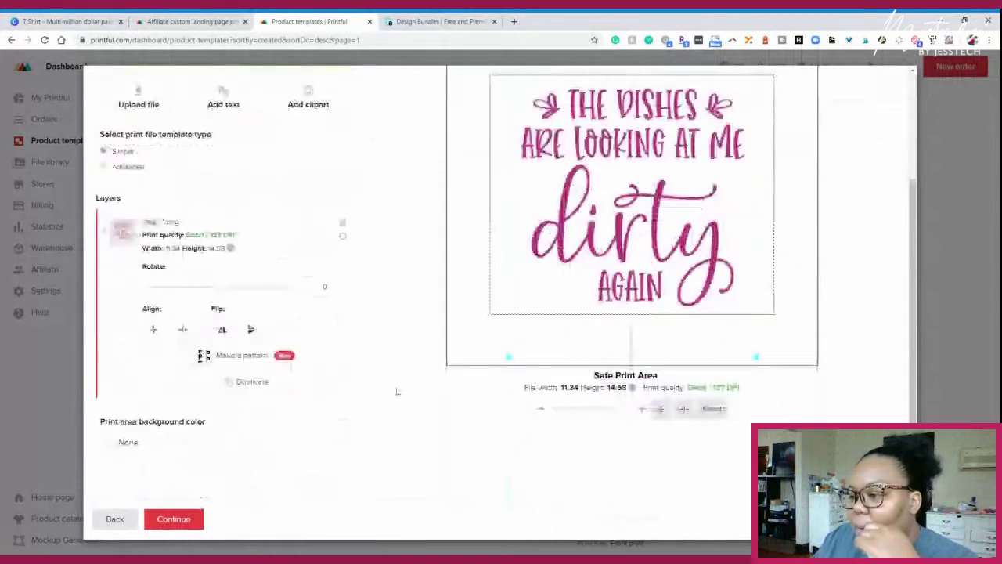
scroll(368, 451, "up", 3)
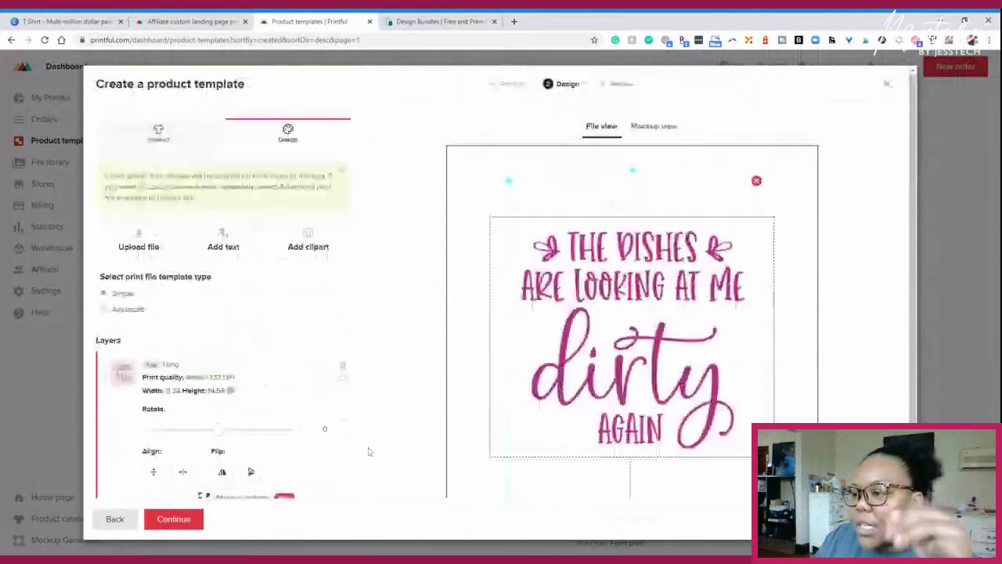
- Preview the tote as a mockup, add black as a second handle color, and proceed to the review
left_click(654, 126)
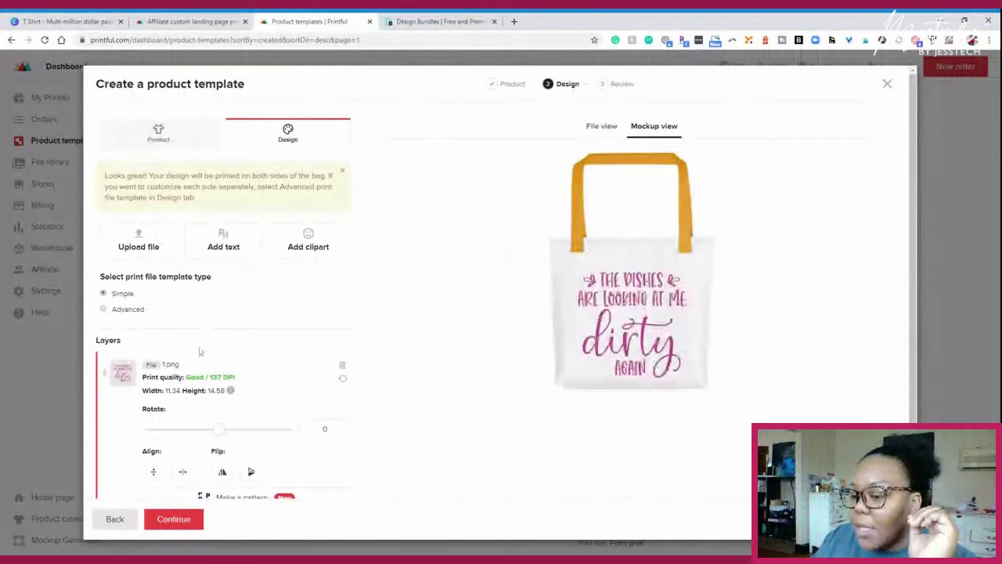
scroll(208, 337, "down", 2)
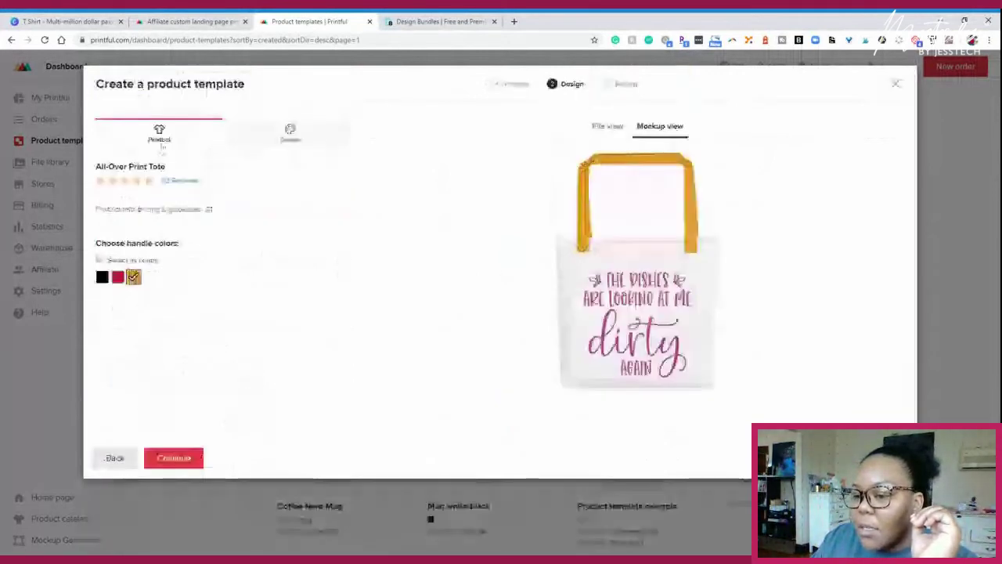
left_click(102, 277)
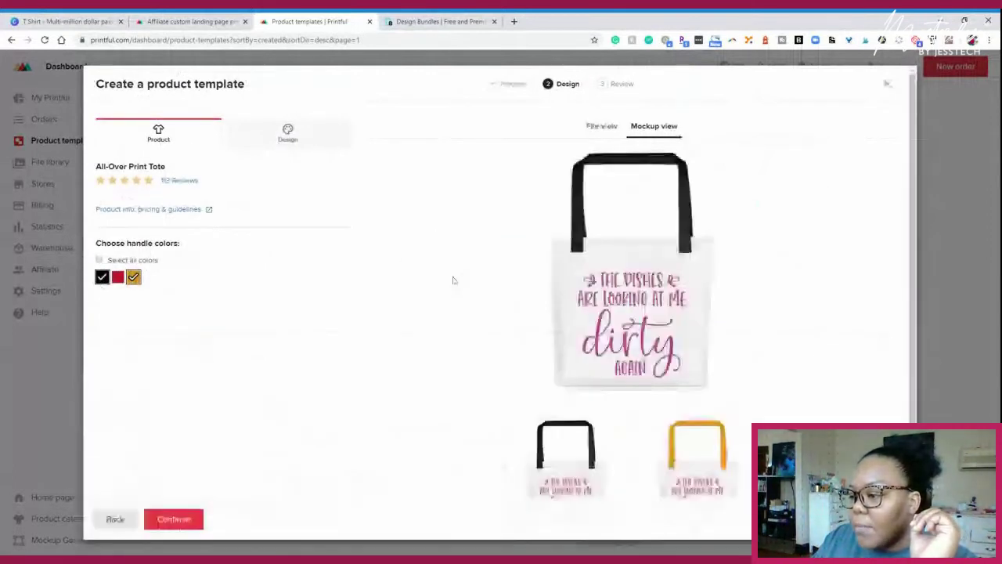
scroll(452, 279, "down", 1)
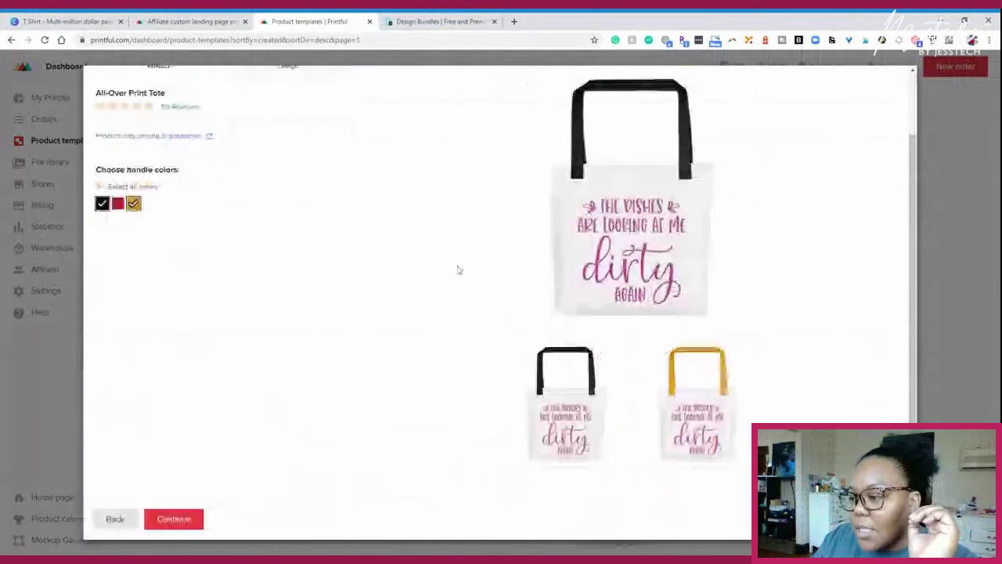
left_click(186, 520)
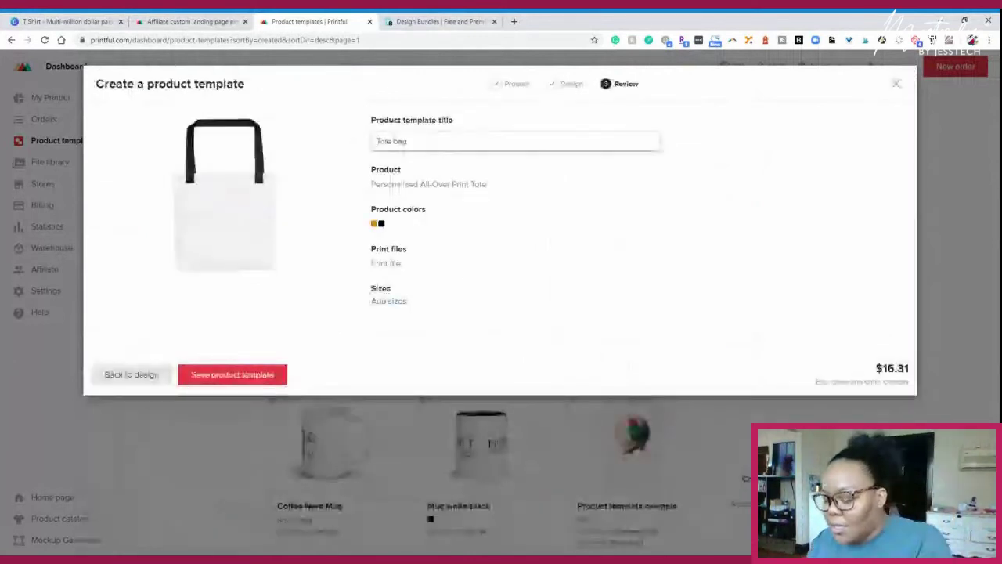
- Title the tote template "Dirty Dishes Being Dirty Tote bag" and save the product template
double_click(388, 141)
type("Offline")
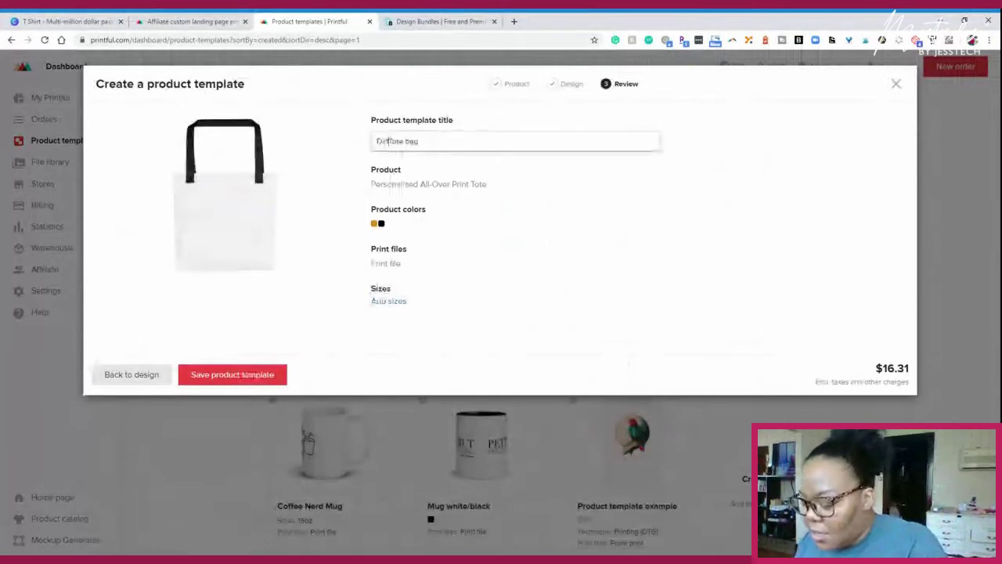
type("y Dame")
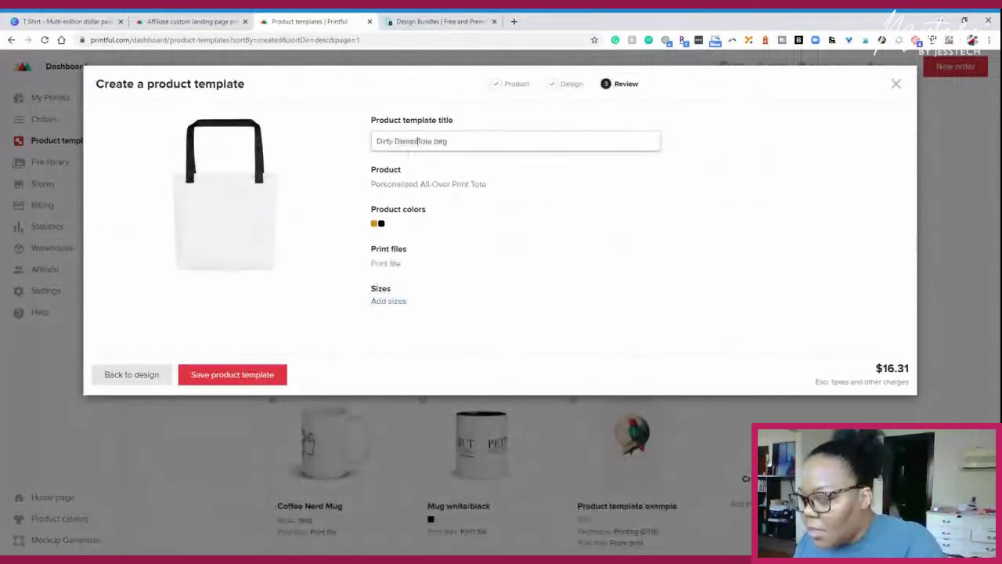
type("hes being")
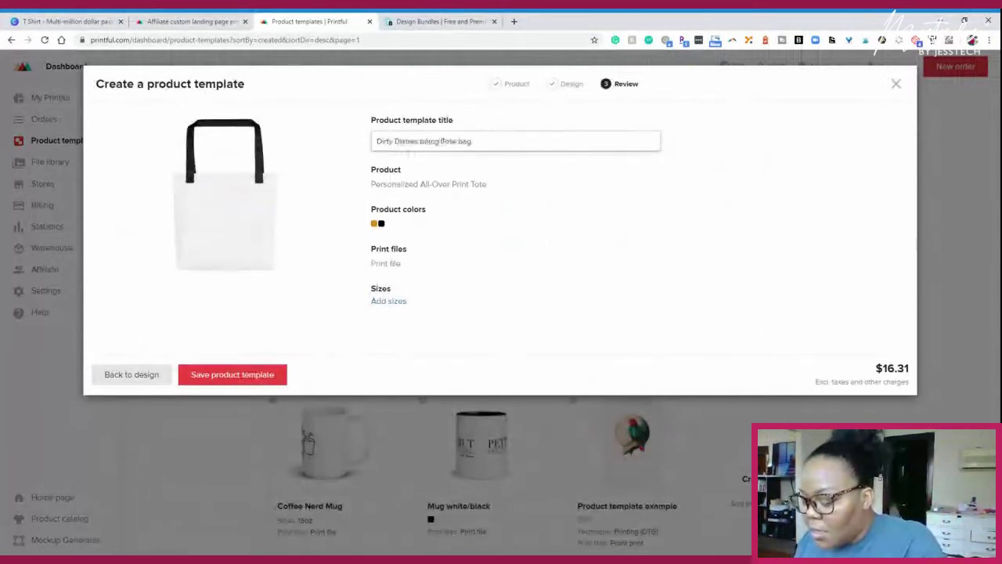
type(" Dirty")
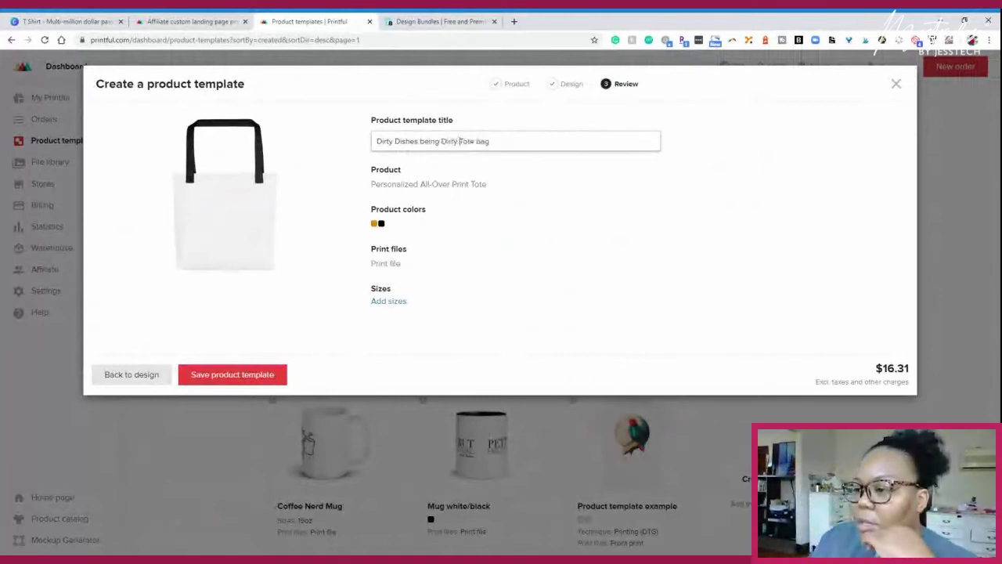
left_click(422, 140)
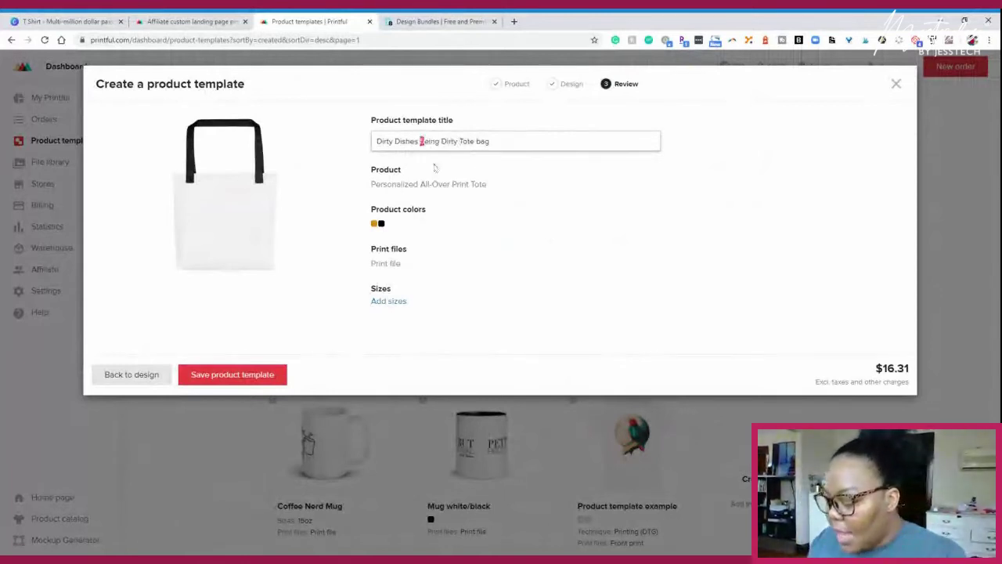
key("BackSpace")
type("B")
left_click(248, 379)
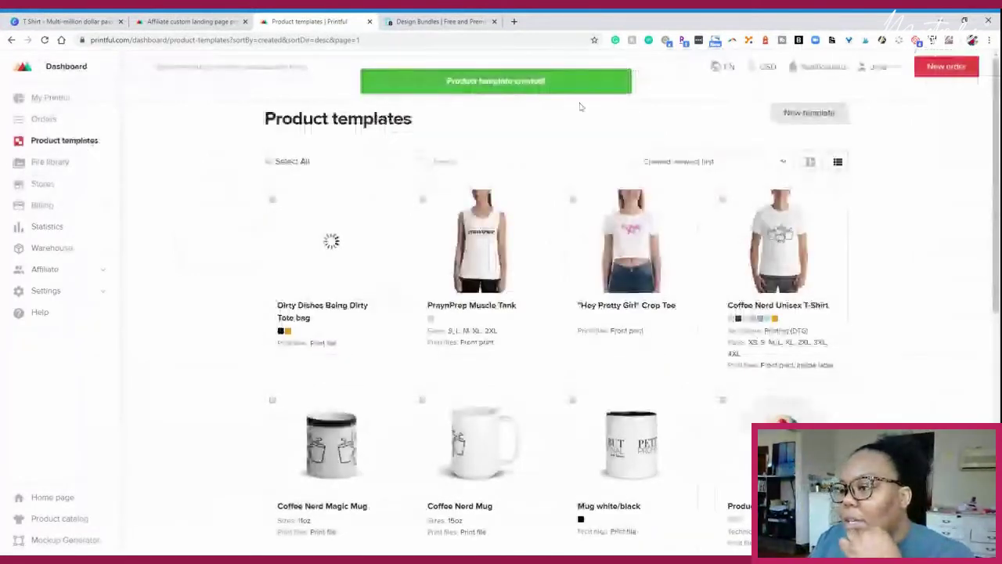
- Start a new product template from the Classic Dad Hat | Yupoong 6245CM among the dad hats in Hats
left_click(809, 112)
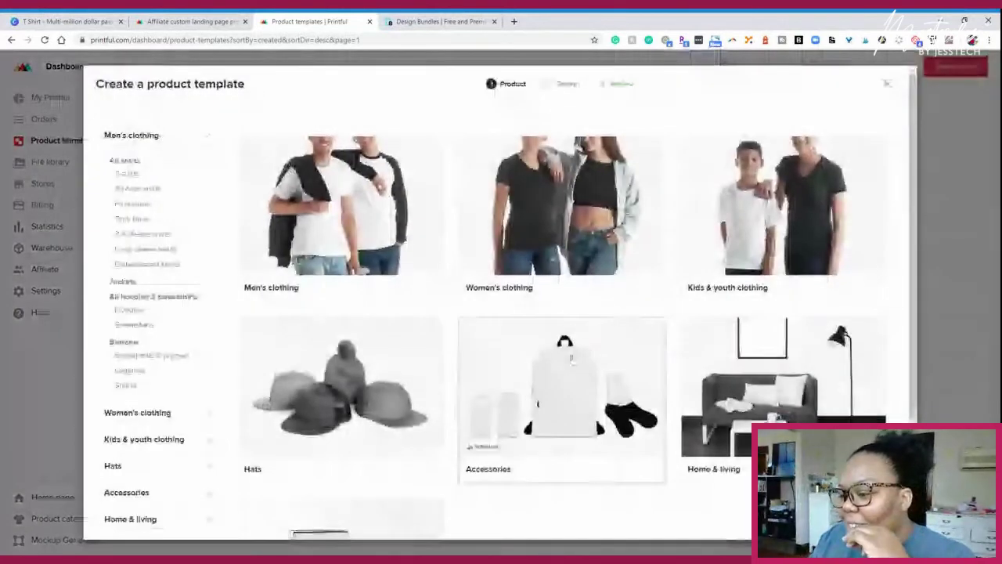
left_click(368, 384)
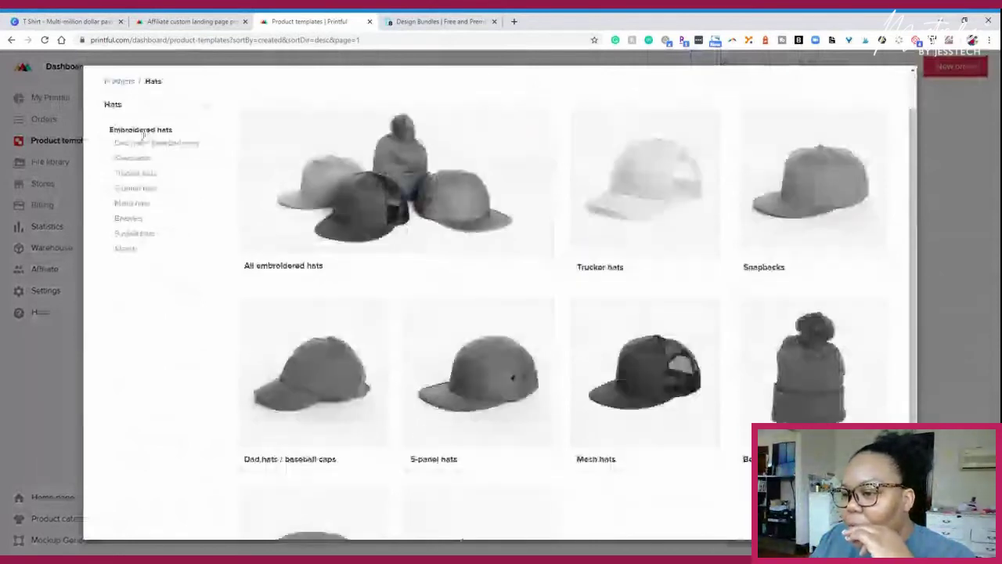
left_click(311, 426)
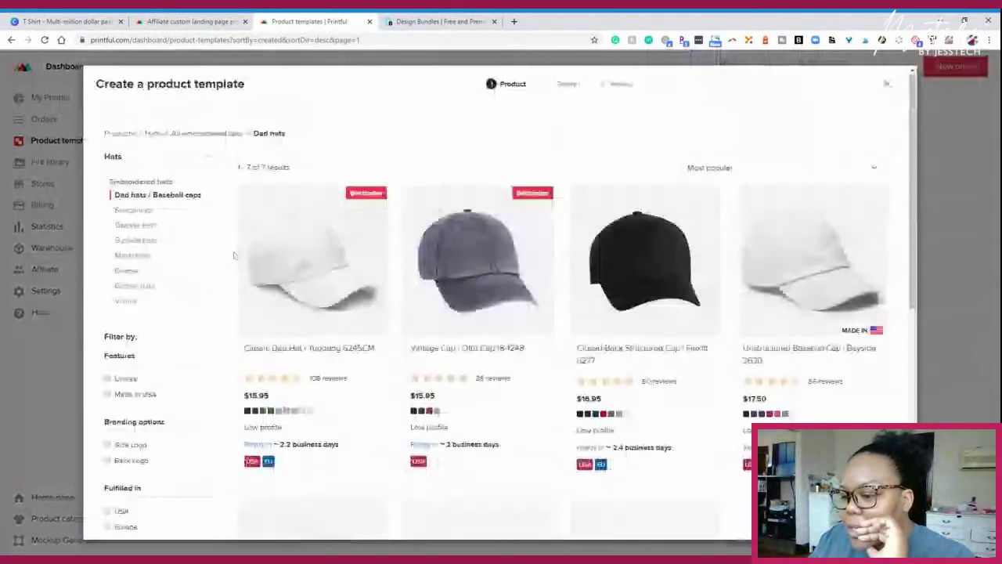
scroll(133, 384, "down", 2)
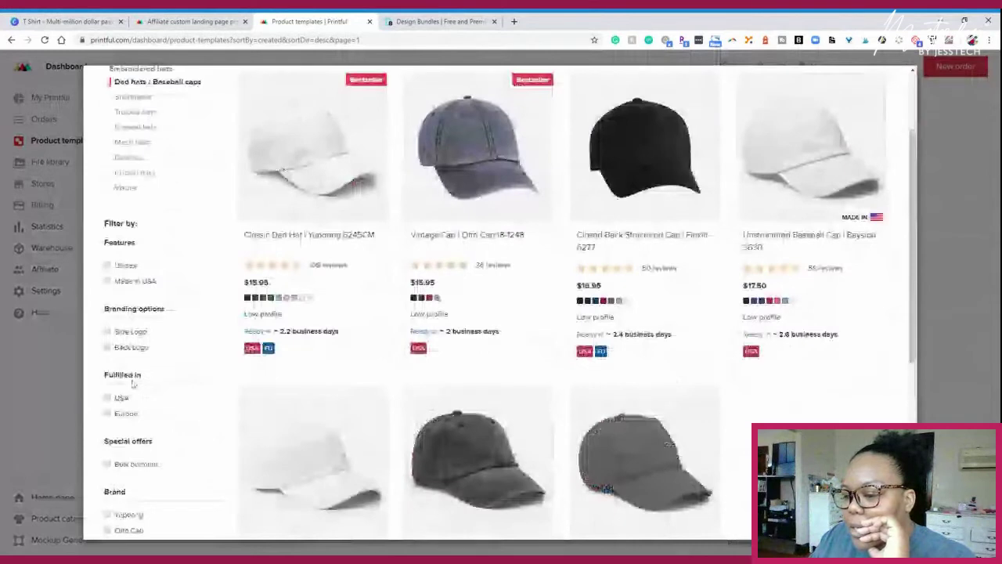
scroll(133, 383, "down", 4)
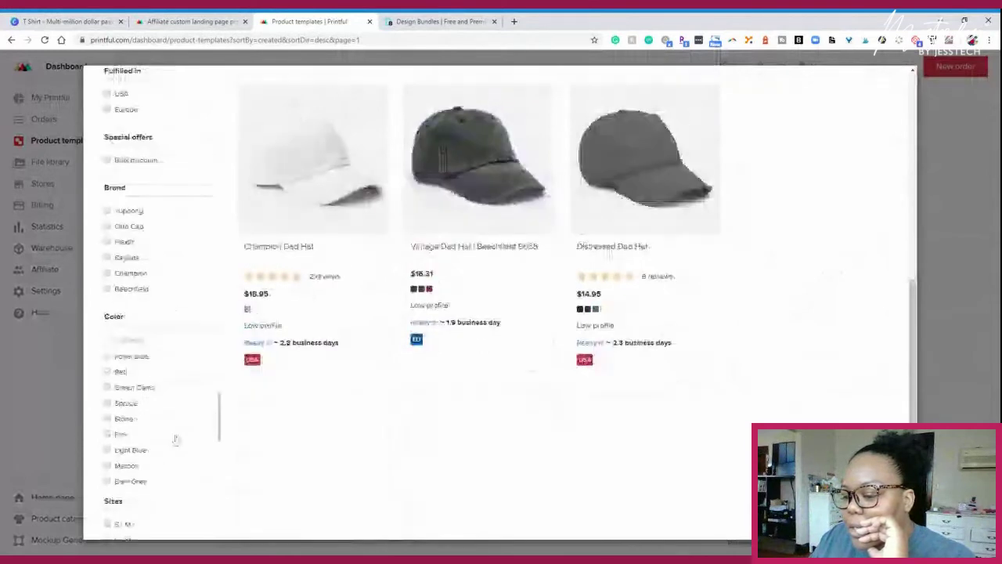
scroll(175, 439, "down", 3)
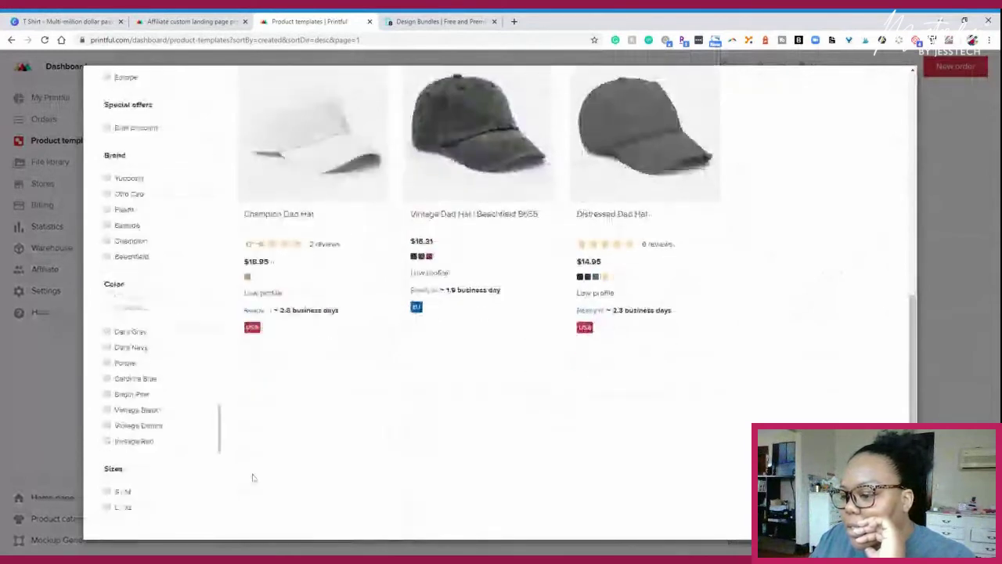
scroll(249, 467, "up", 3)
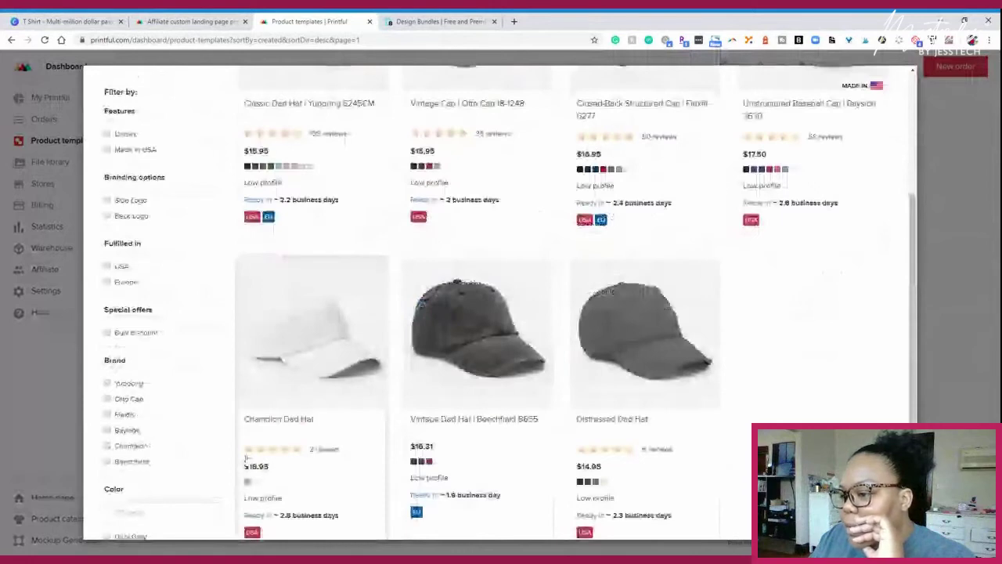
scroll(315, 493, "up", 2)
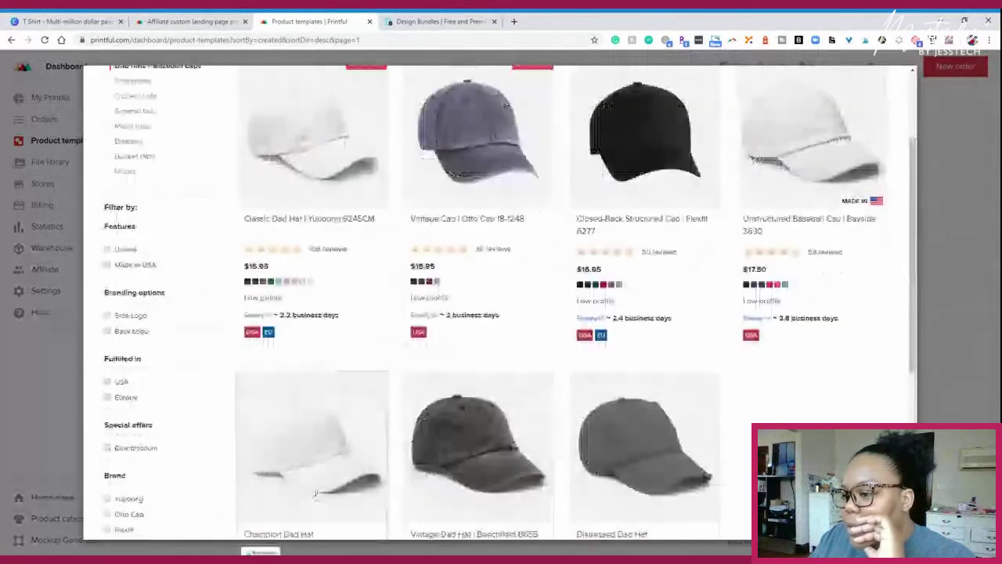
scroll(315, 493, "up", 1)
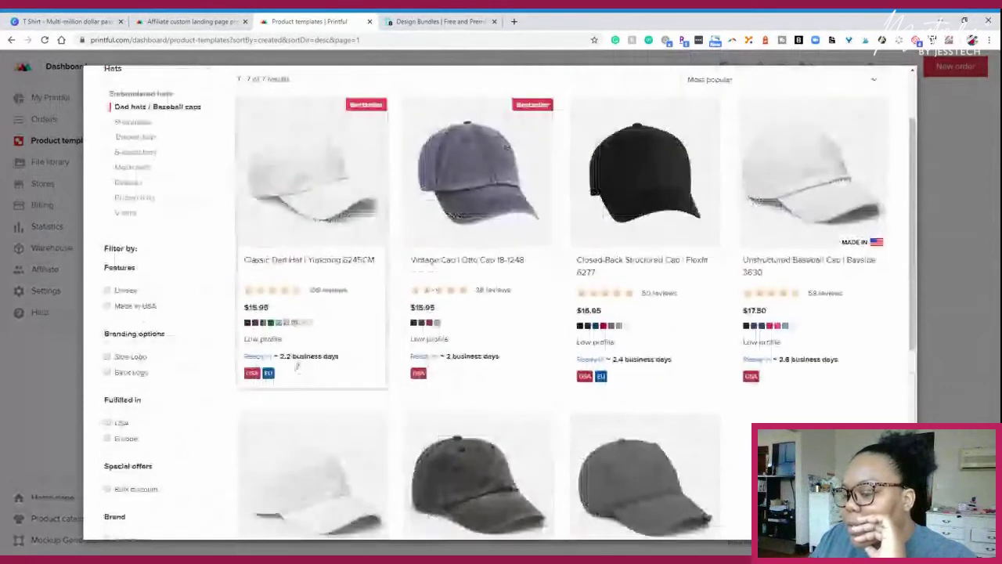
left_click(275, 205)
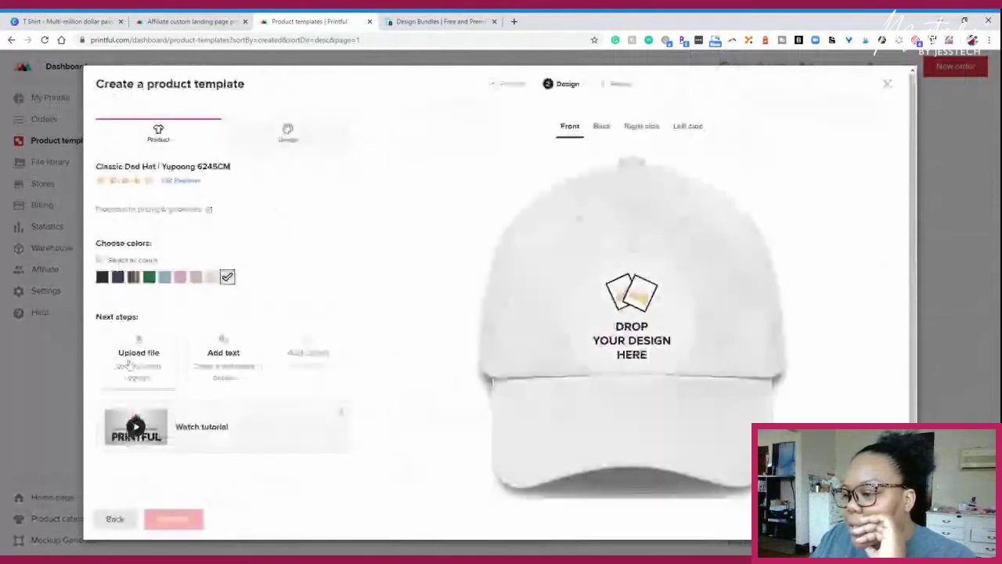
left_click(129, 362)
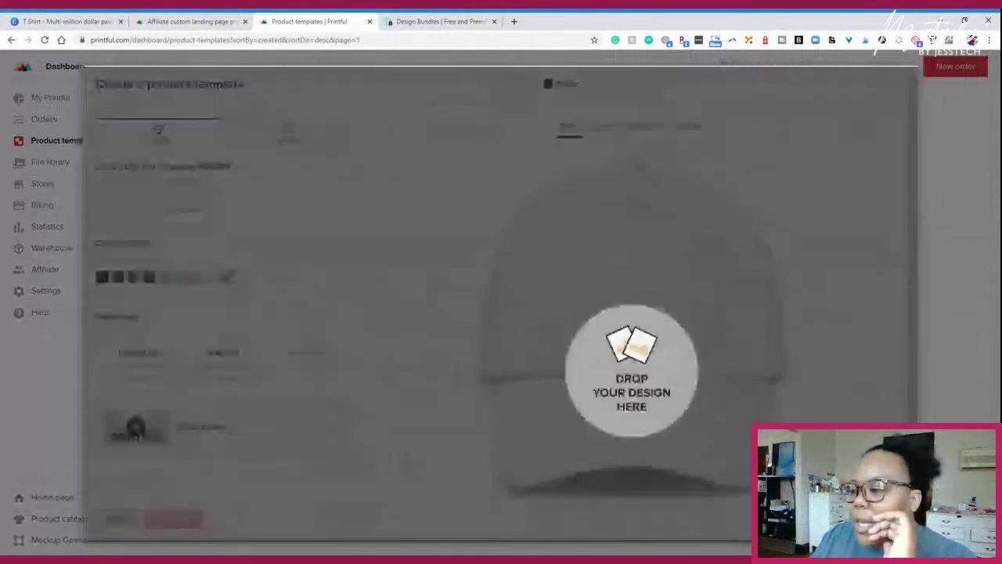
left_click_drag(631, 370, 624, 378)
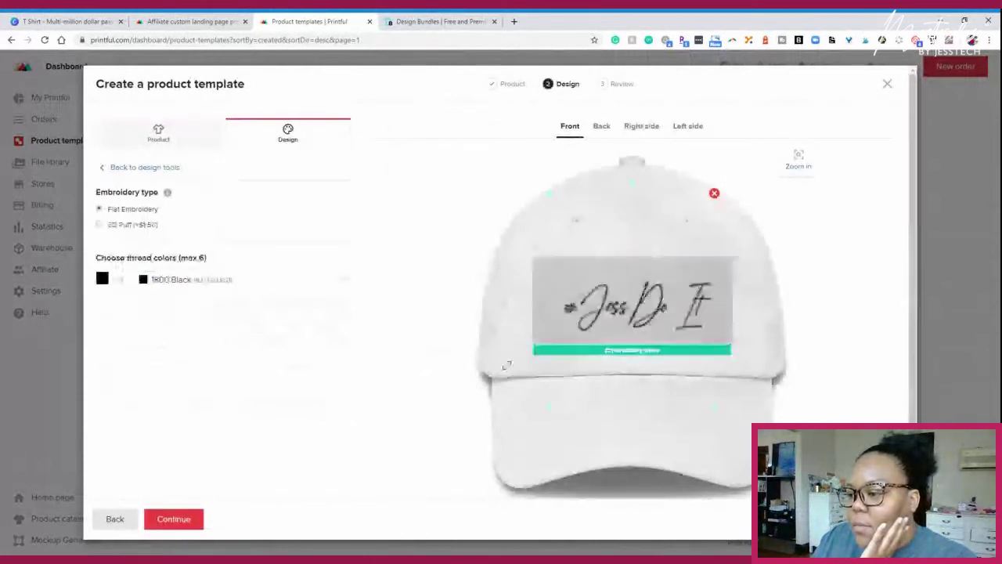
left_click_drag(507, 366, 530, 351)
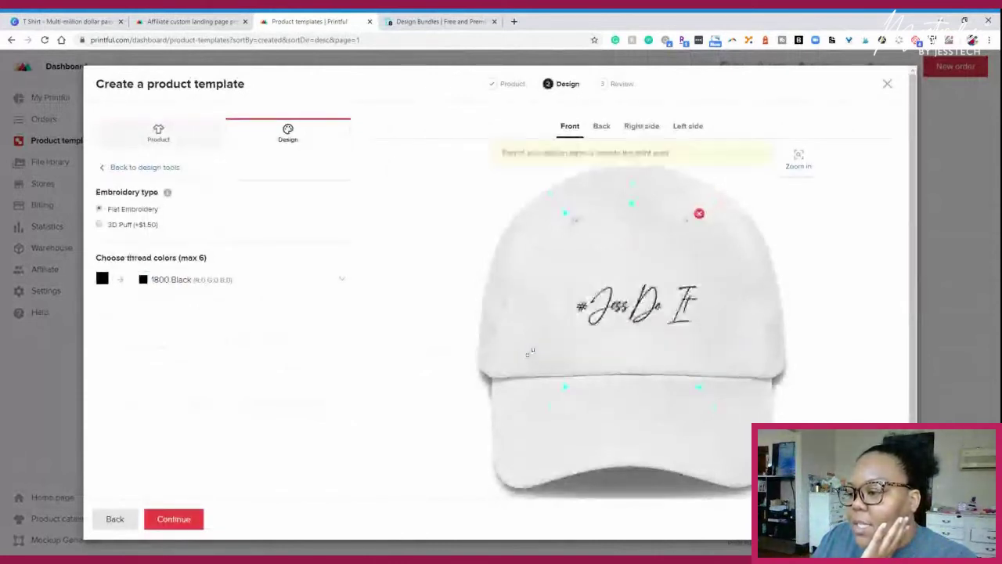
left_click(701, 388)
left_click(674, 307)
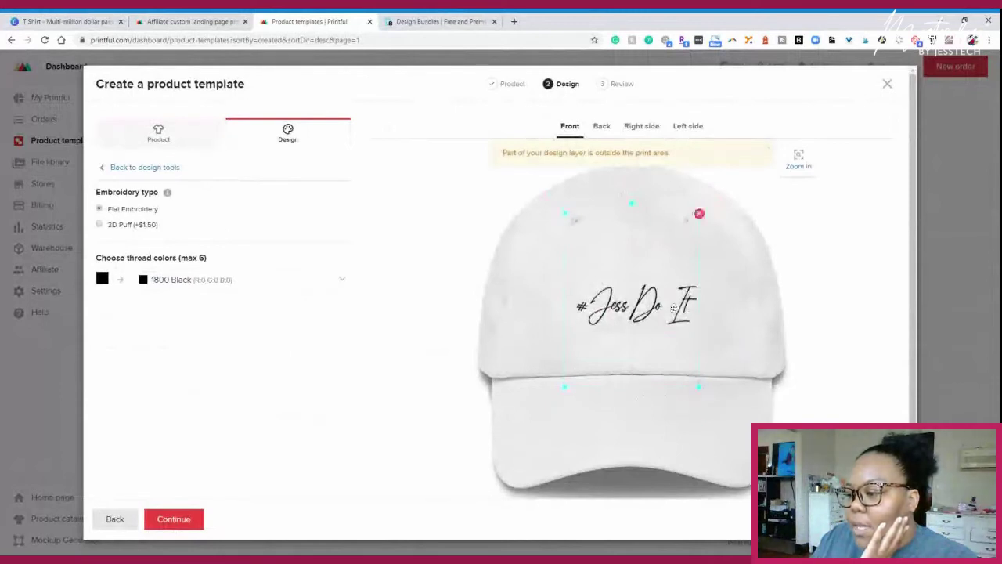
left_click_drag(699, 387, 726, 399)
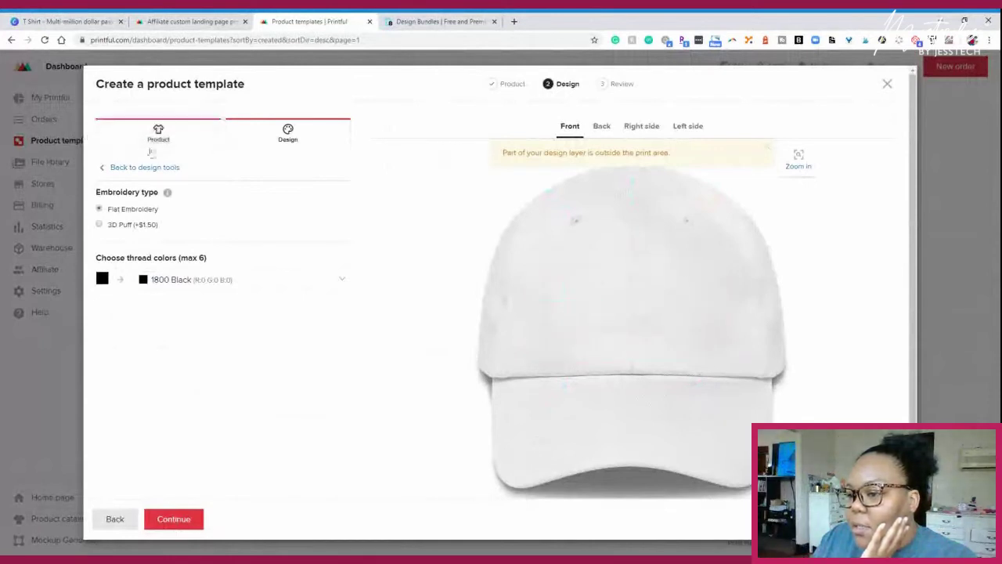
- Place the "Non-Techie Entrepreneur" design, the Pink-Brush-Strokes-Beauty-Cosmetics-Facebook-Cover.png file from the store's file library, on the hat's front
left_click(144, 168)
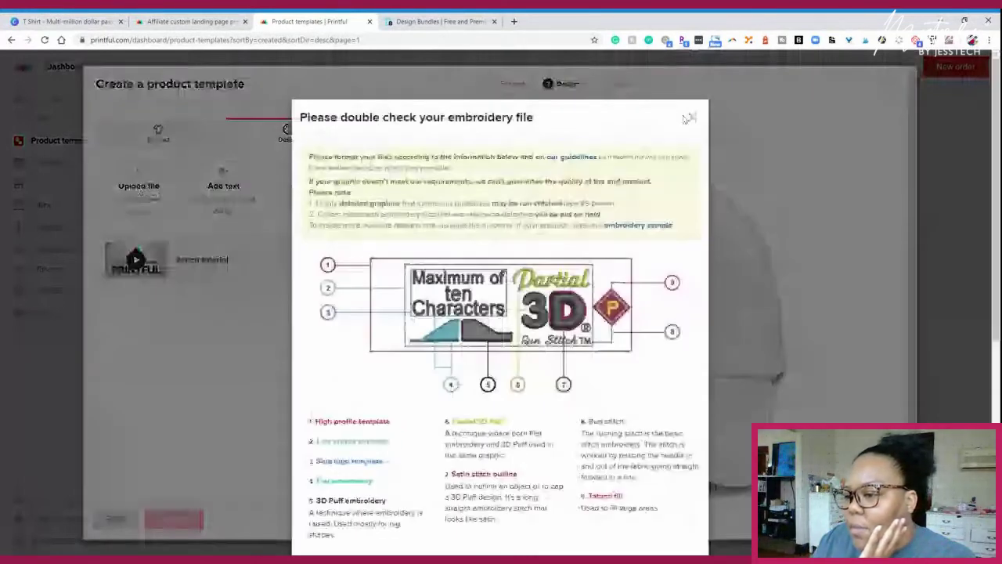
left_click(690, 118)
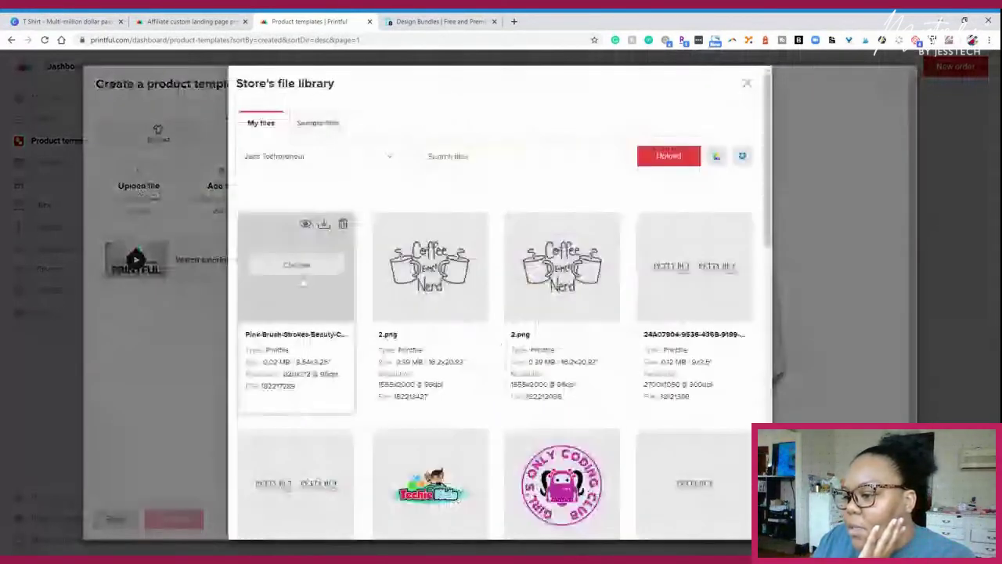
left_click(297, 265)
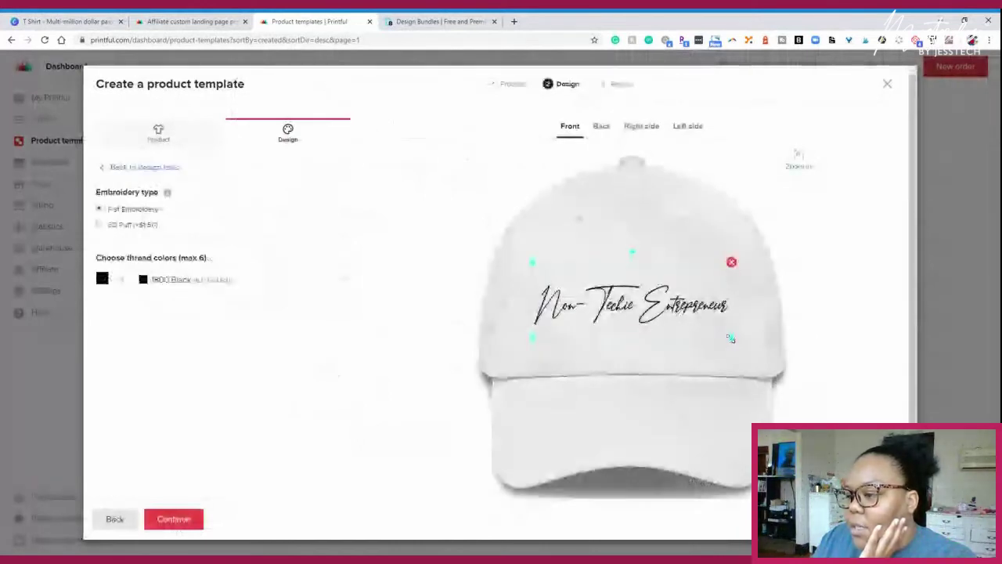
scroll(378, 346, "down", 1)
scroll(378, 346, "up", 1)
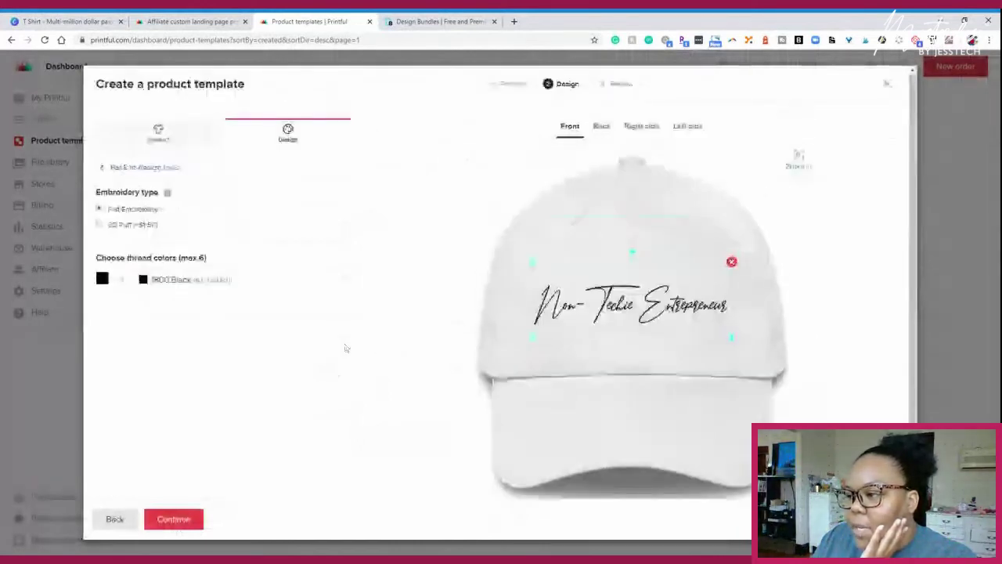
- Check the hat's back and side views, and scale the front embroidery design to about 3.74 × 1.42
left_click(602, 126)
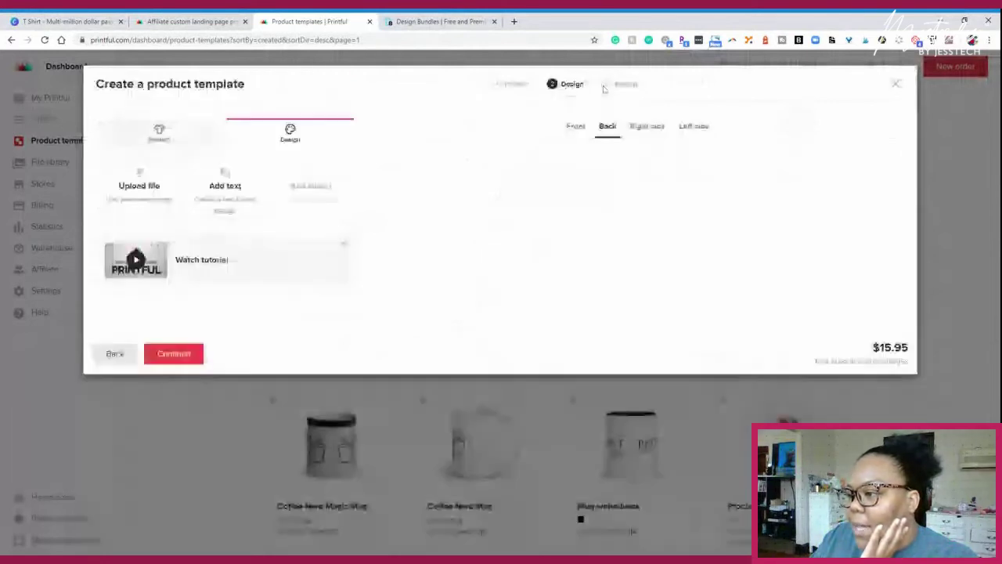
left_click(647, 126)
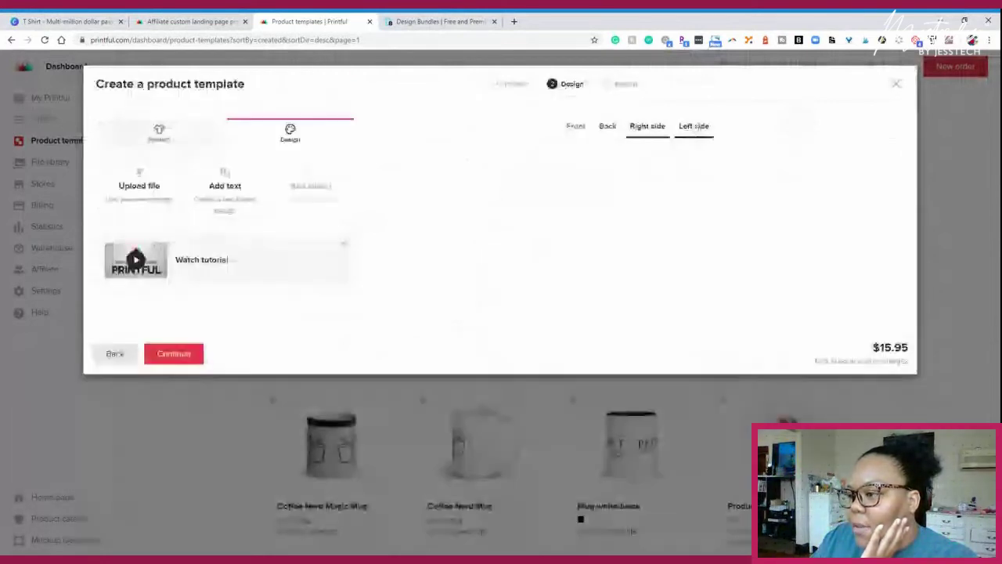
left_click(569, 127)
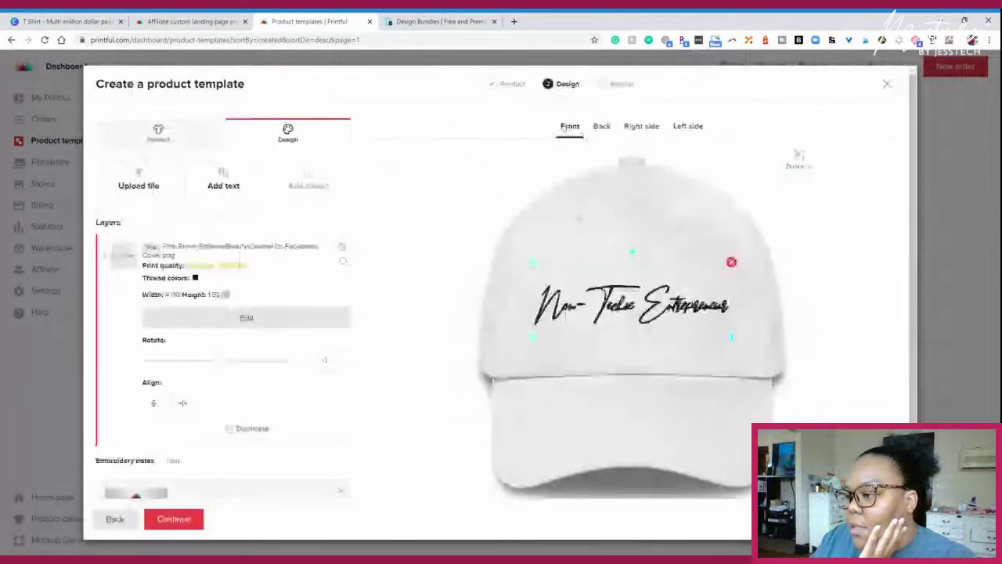
scroll(419, 261, "down", 1)
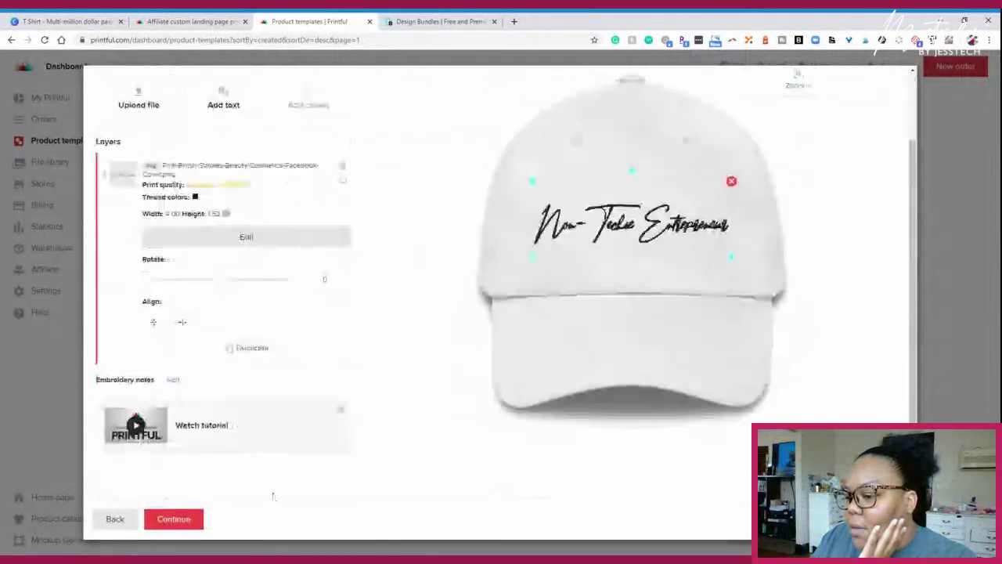
left_click_drag(531, 257, 545, 251)
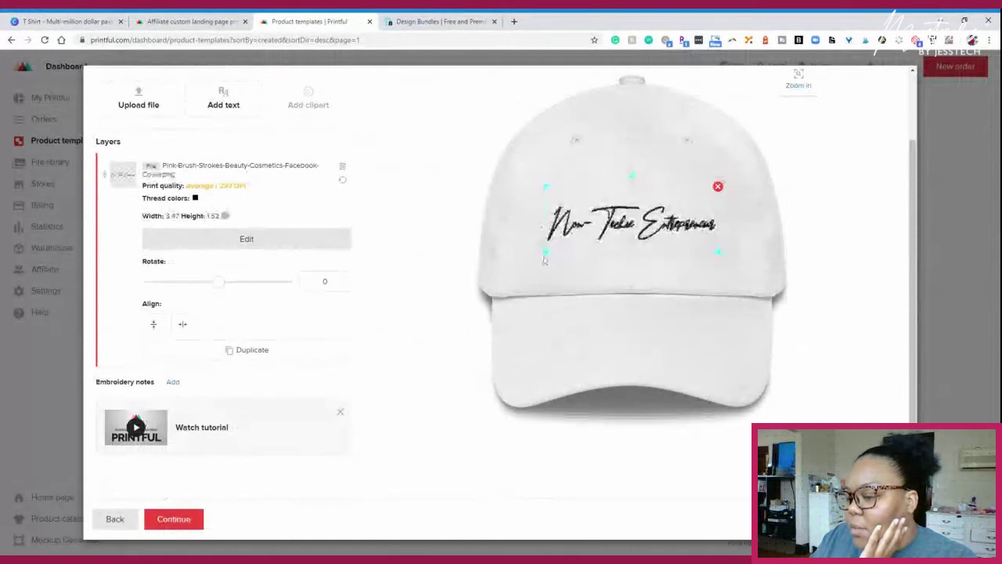
left_click_drag(536, 260, 539, 256)
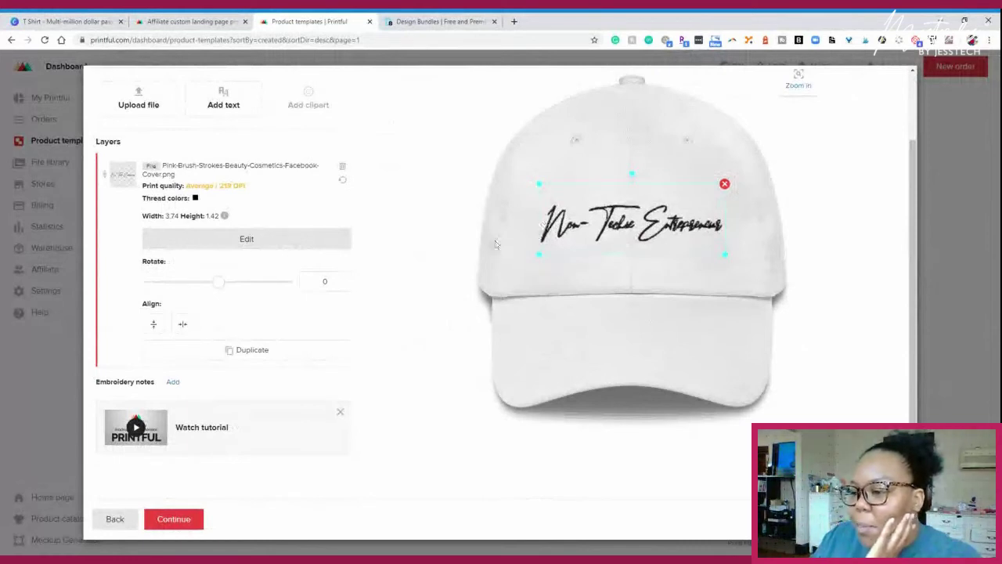
left_click(489, 250)
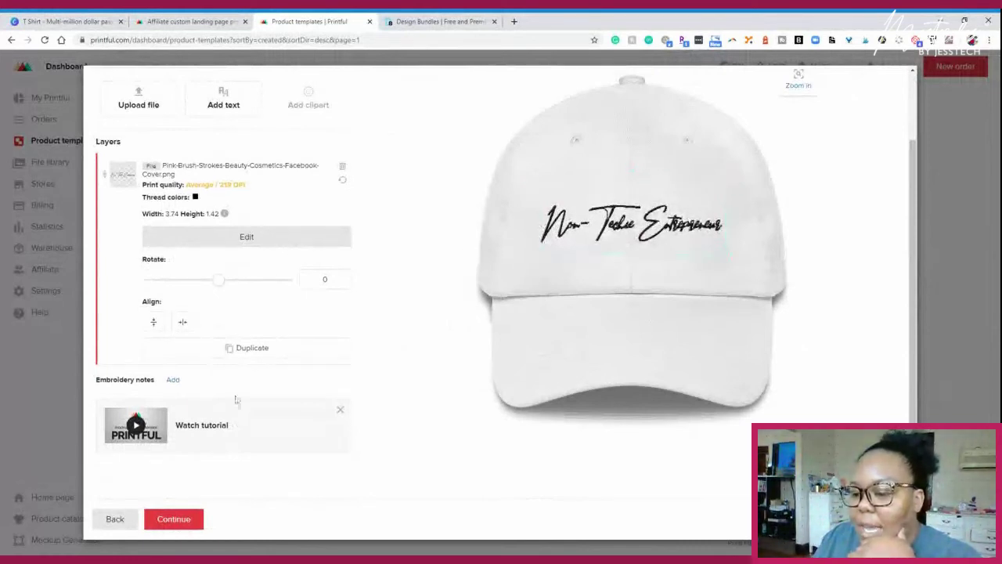
- Proceed to the review and save the dad hat as a product template, keeping its default title
left_click(173, 519)
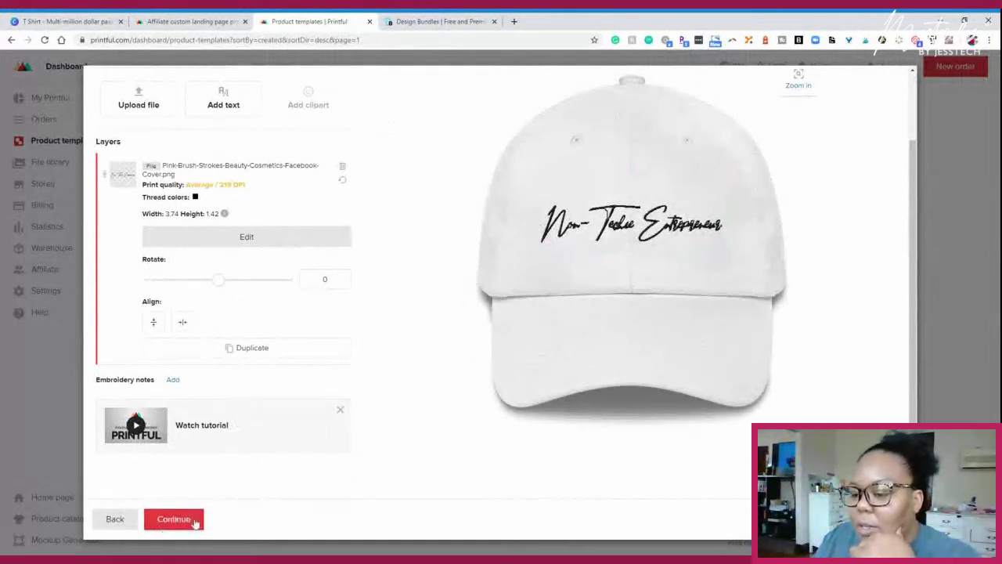
left_click(192, 524)
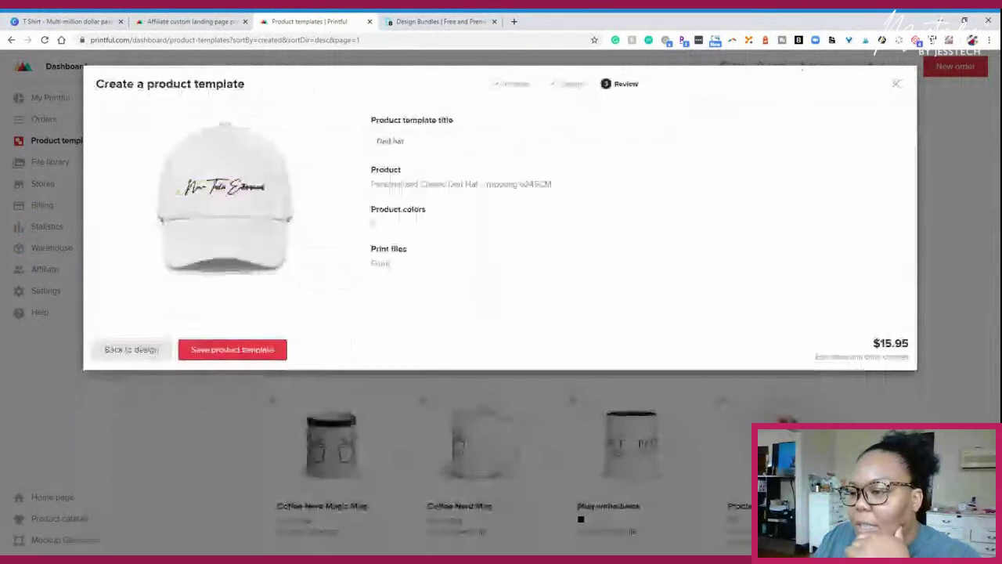
left_click(262, 352)
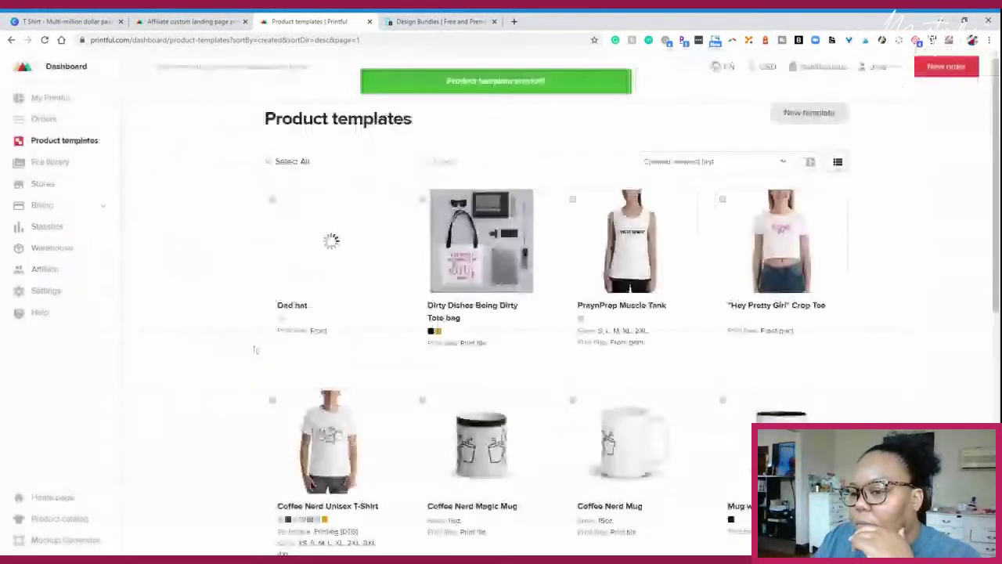
- Start a new product template and look through the pillow products in Home & living
left_click(818, 113)
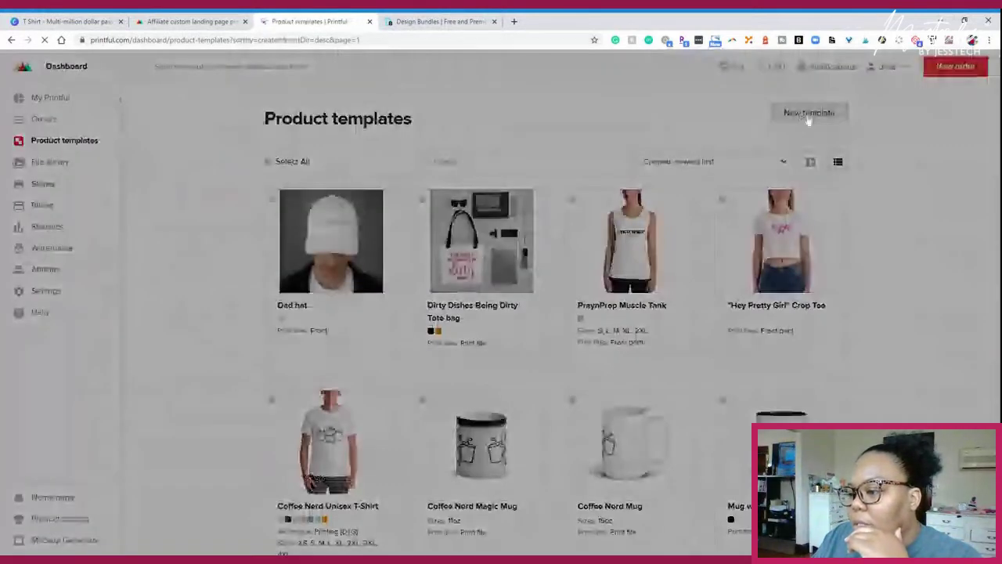
scroll(782, 266, "down", 1)
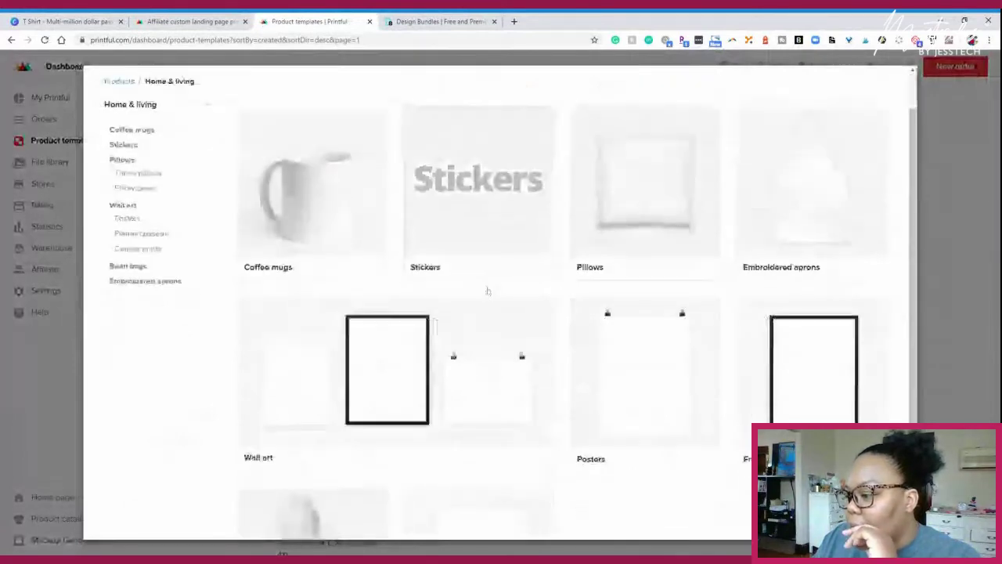
scroll(493, 290, "down", 3)
scroll(642, 297, "up", 4)
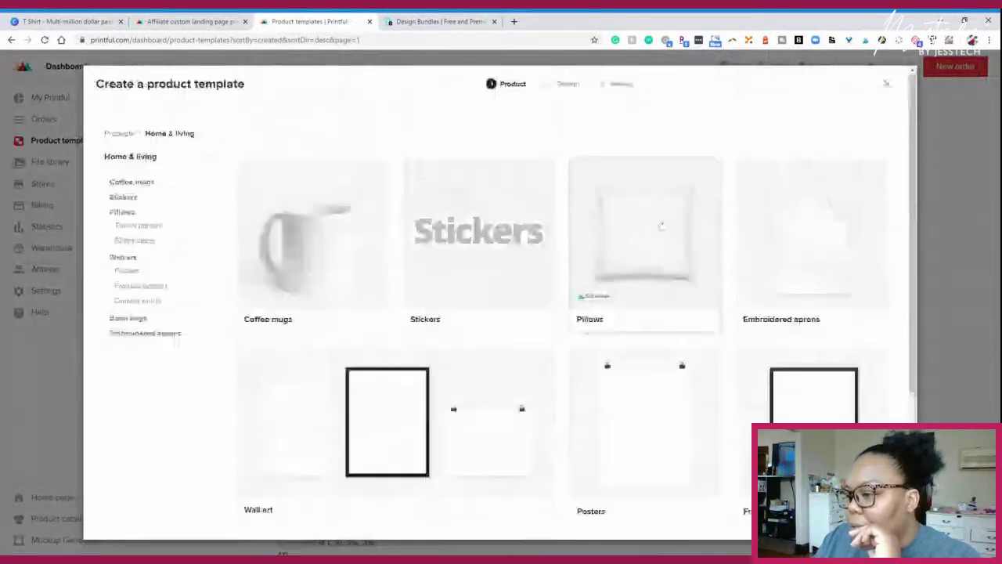
left_click(650, 231)
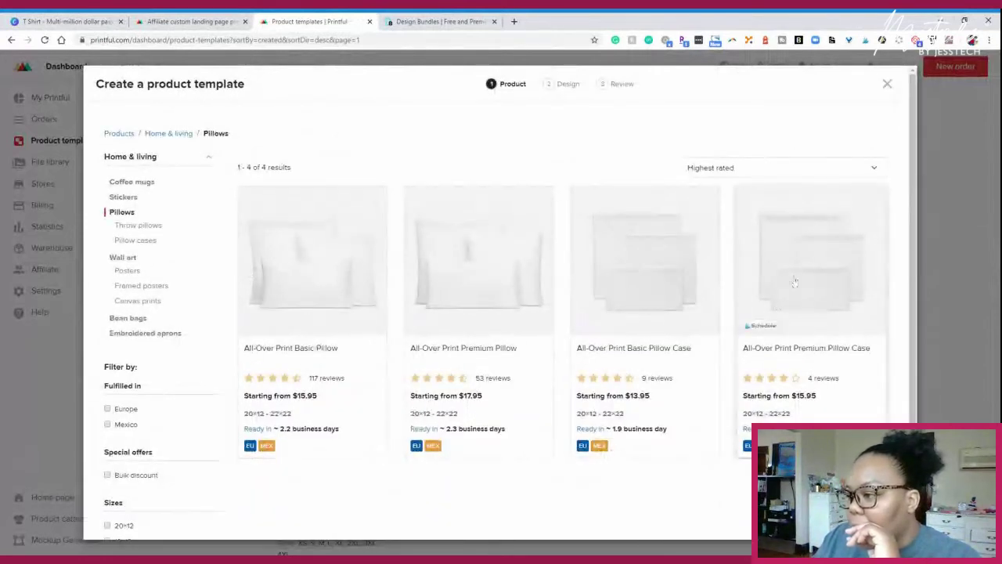
scroll(792, 283, "down", 1)
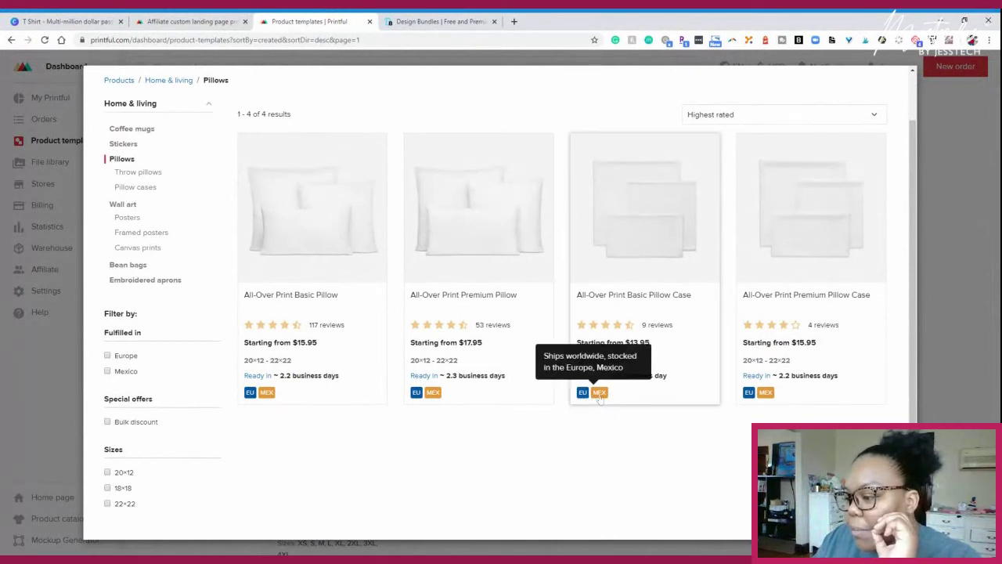
- Check the wall art and embroidered aprons, and choose Kiss Cut Stickers as the template's product
left_click(124, 205)
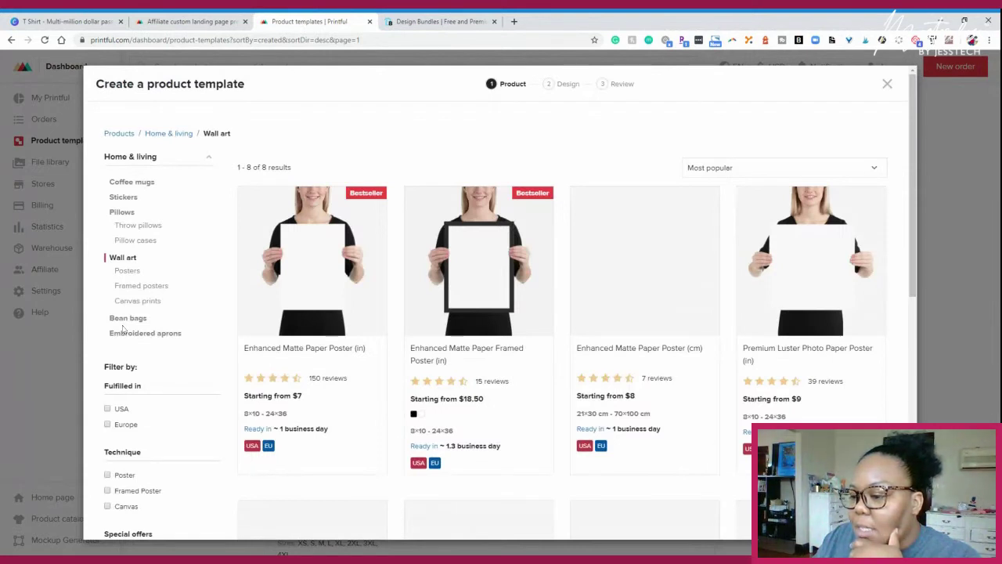
left_click(125, 333)
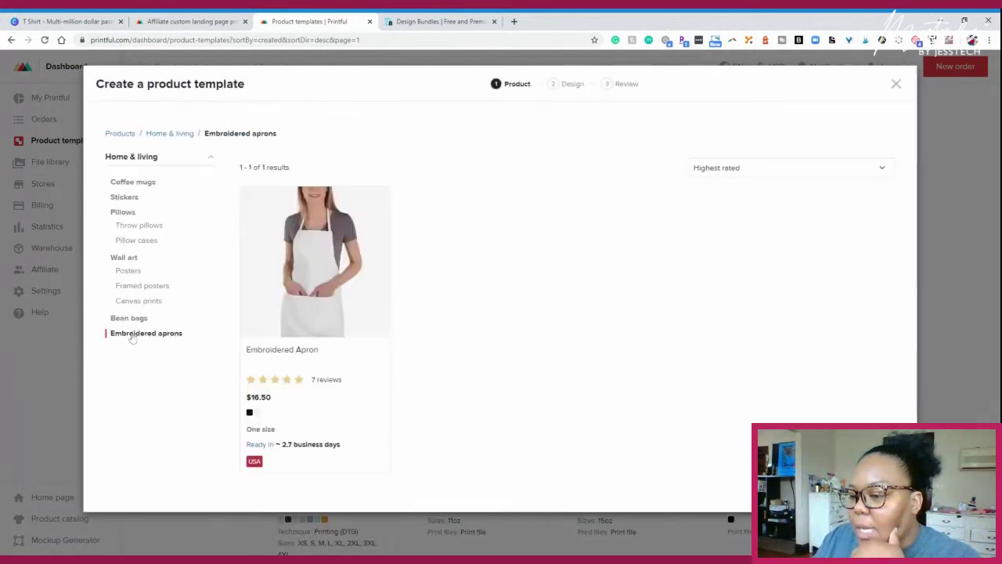
left_click(129, 199)
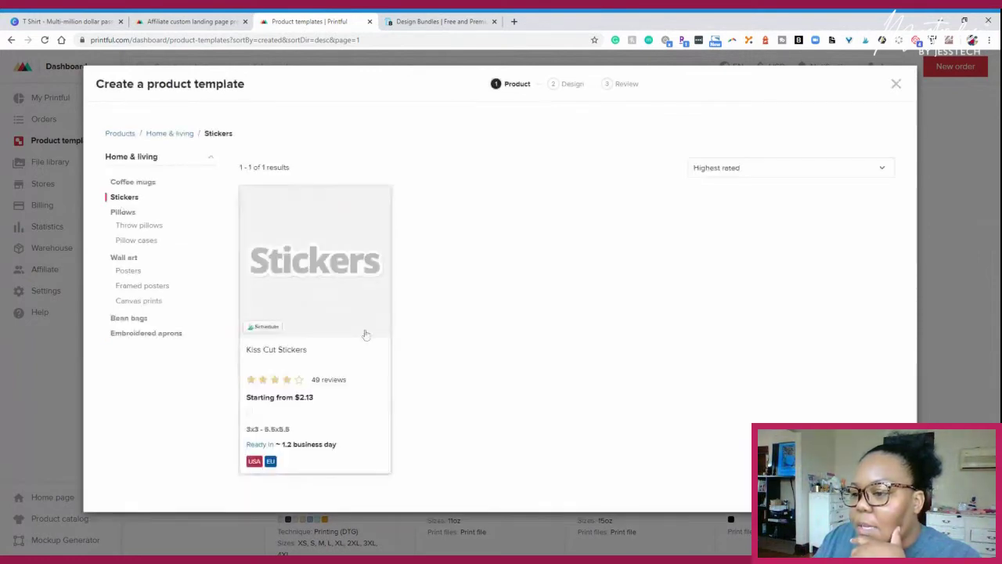
left_click(313, 288)
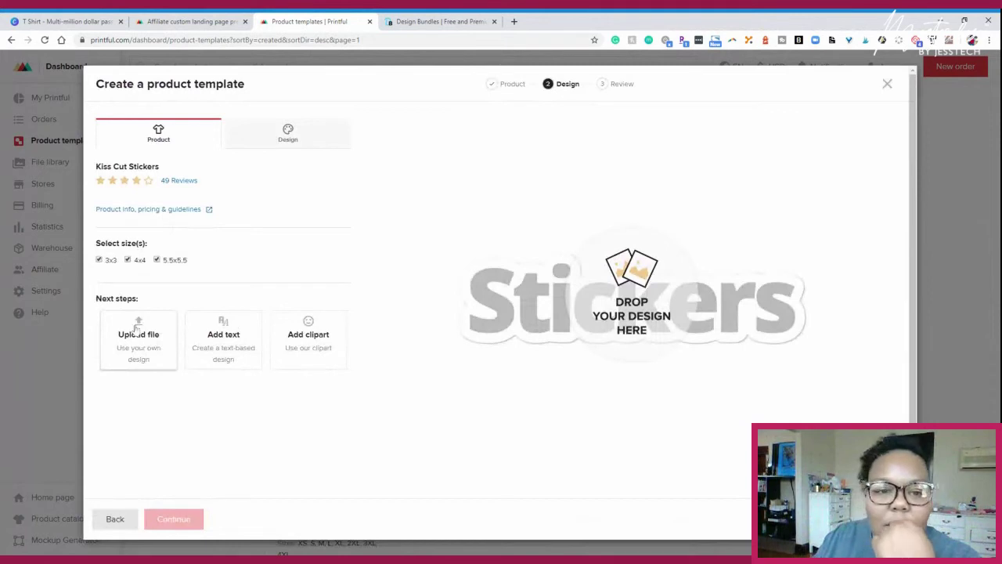
- Place the 3.png "#Jess Do It" design on the sticker at about 2.05 × 2.64 inside the print area, and preview the mockup
left_click_drag(0, 337, 575, 370)
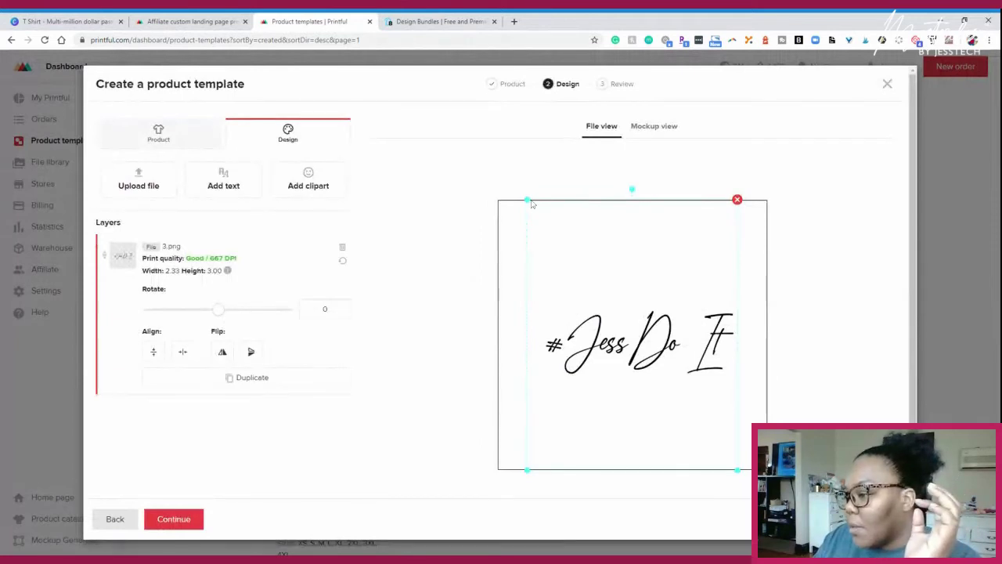
left_click_drag(532, 204, 470, 188)
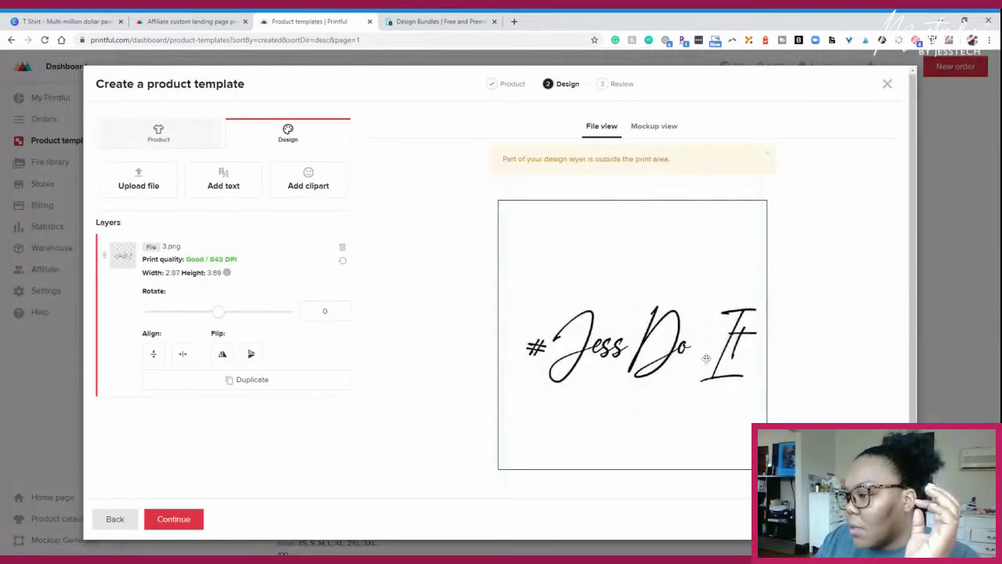
left_click_drag(705, 357, 693, 358)
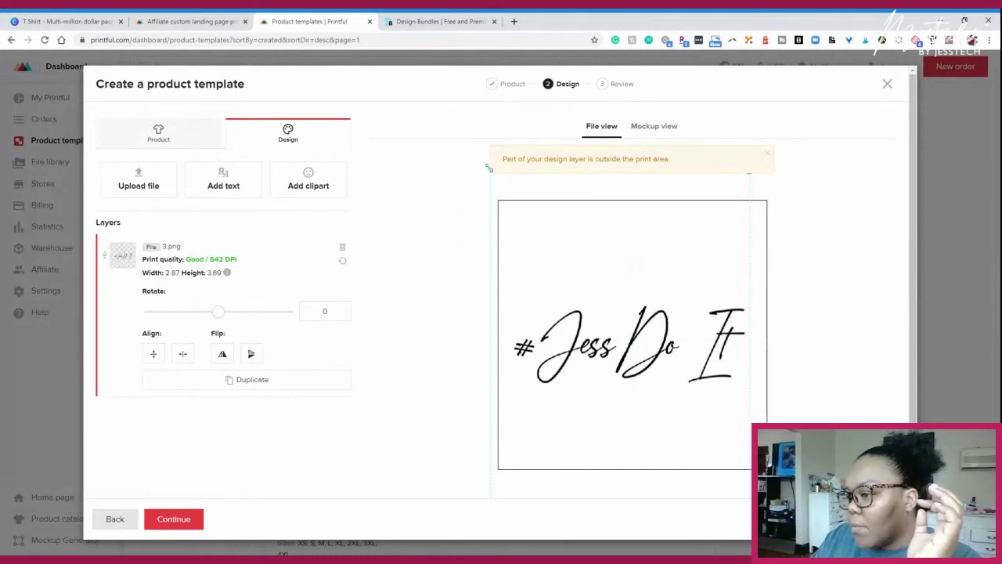
left_click_drag(487, 168, 528, 216)
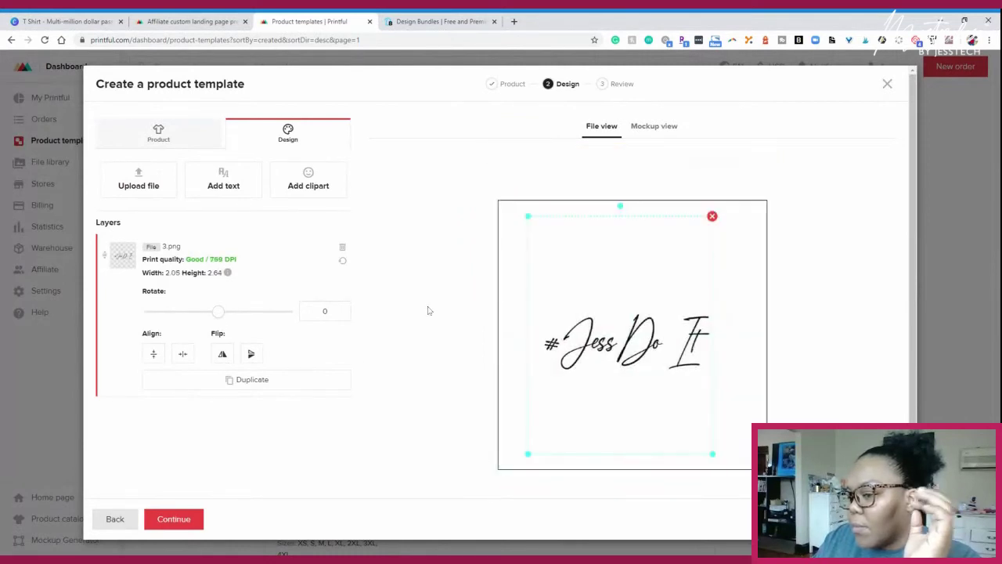
left_click(655, 126)
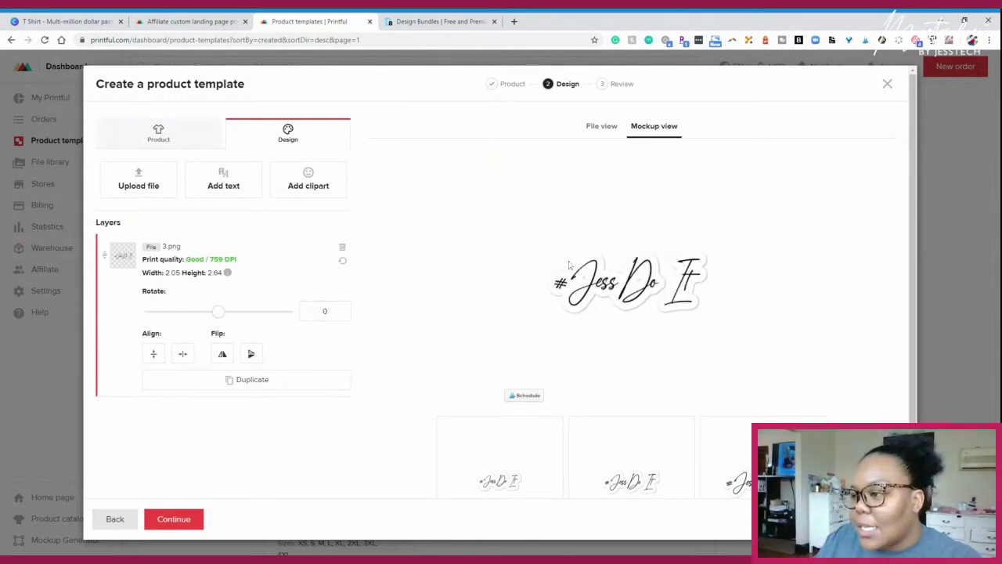
- Proceed to the review and title the product template "#JessDoIt Bubble-free stickers"
left_click(174, 519)
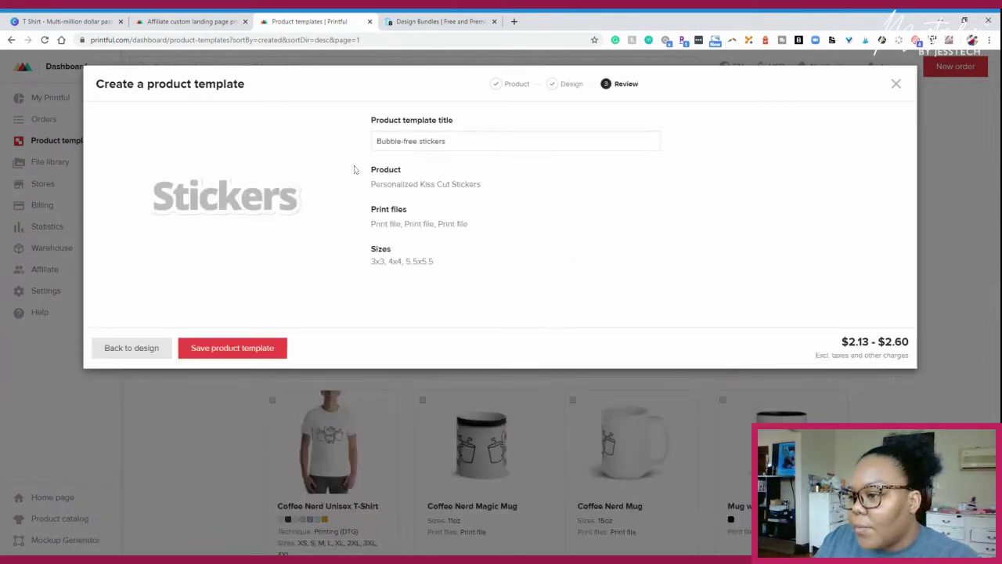
left_click(376, 141)
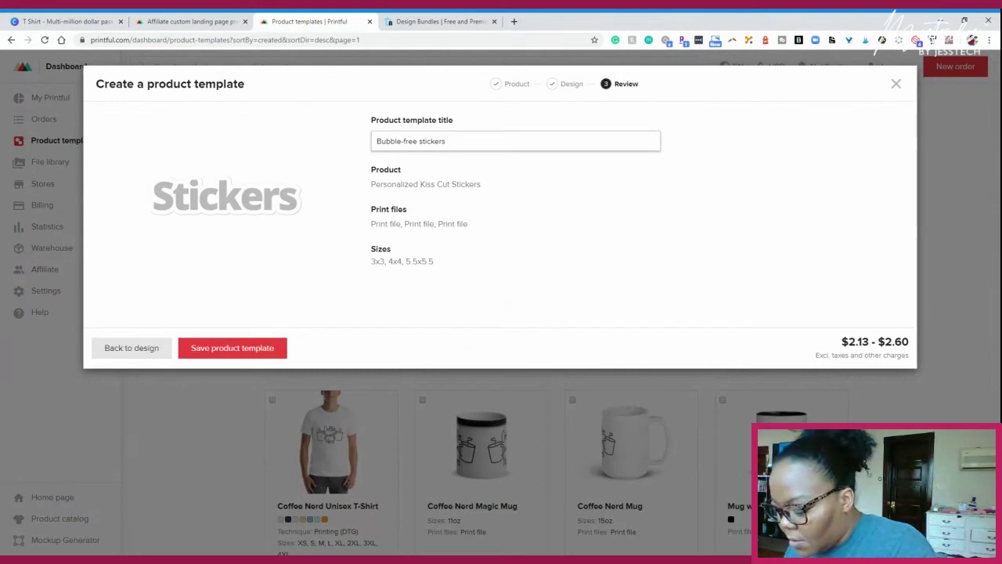
type("#Je")
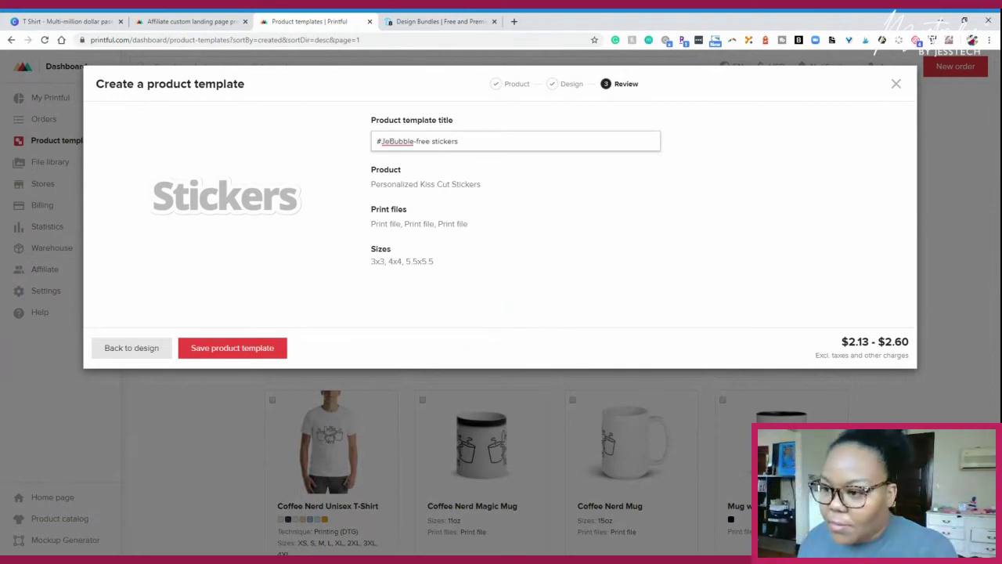
type("ss")
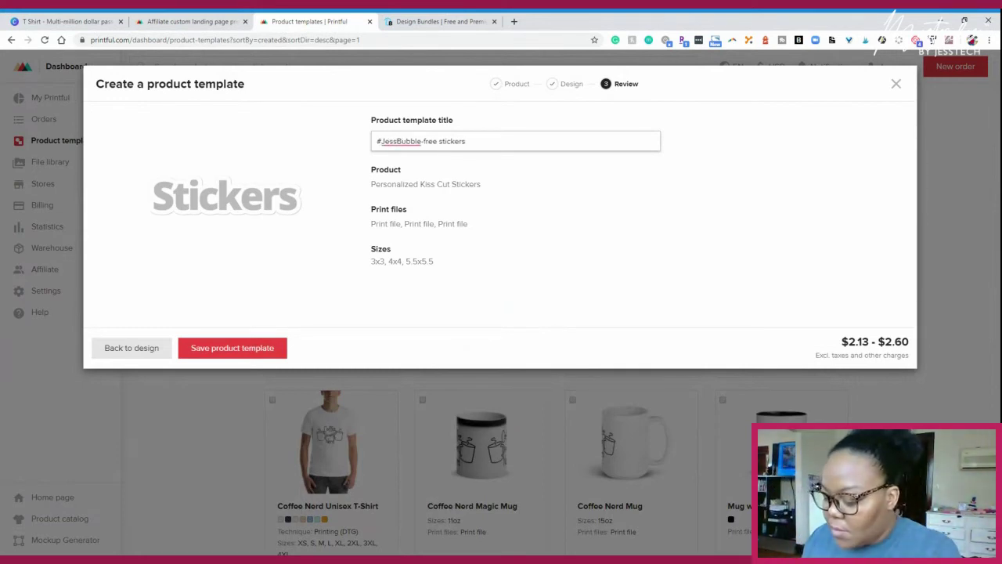
type("DoNo")
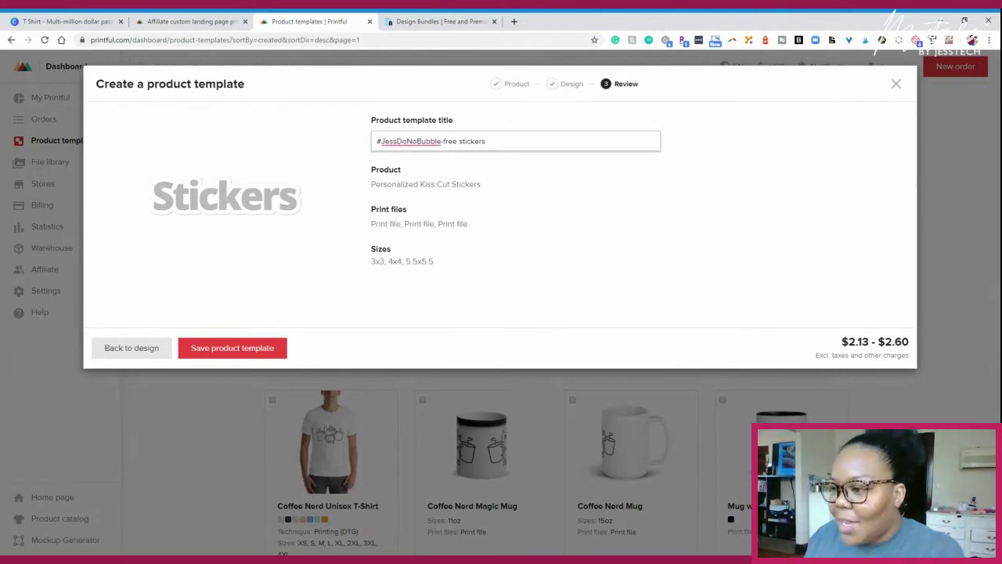
key("BackSpace")
key("BackSpace")
type("N")
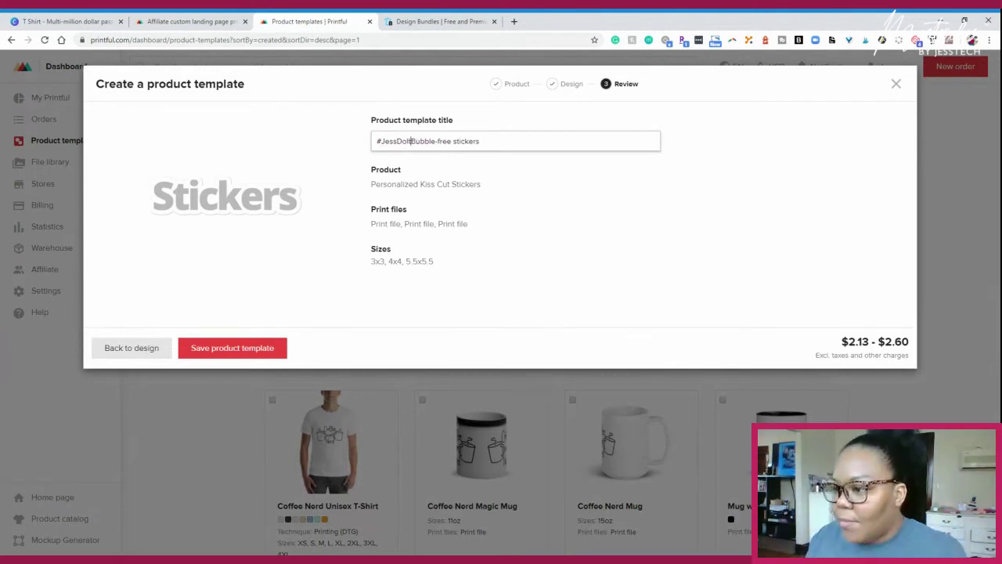
type("t")
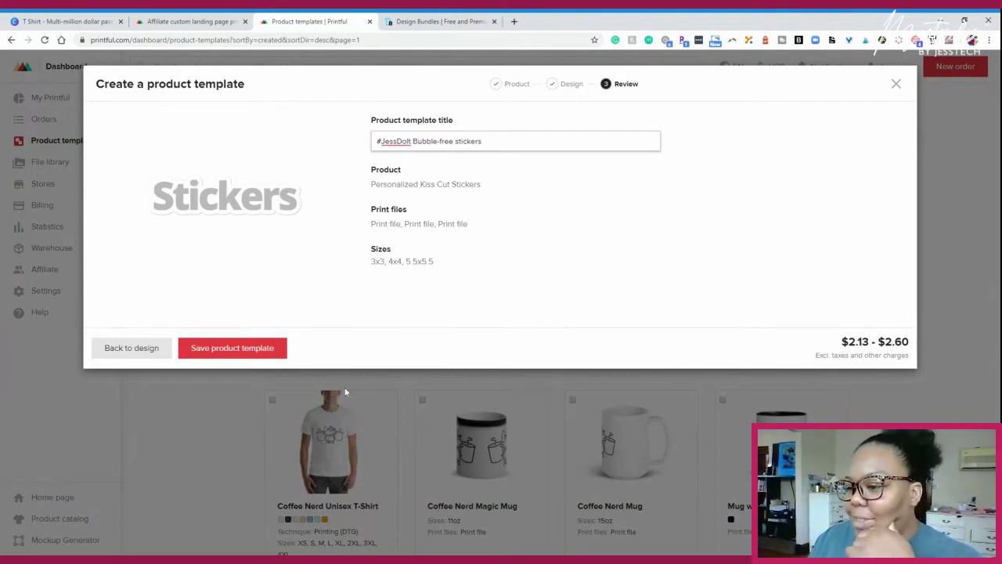
- Check the sticker's price range and sizes, save the product template, and look over the list of saved templates
left_click_drag(840, 342, 909, 342)
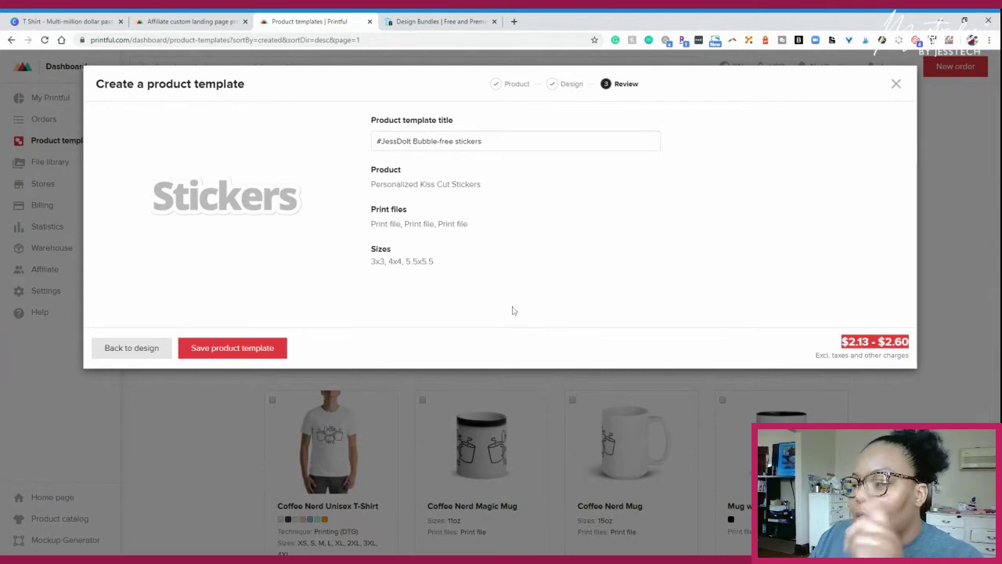
left_click_drag(370, 263, 461, 274)
left_click(232, 347)
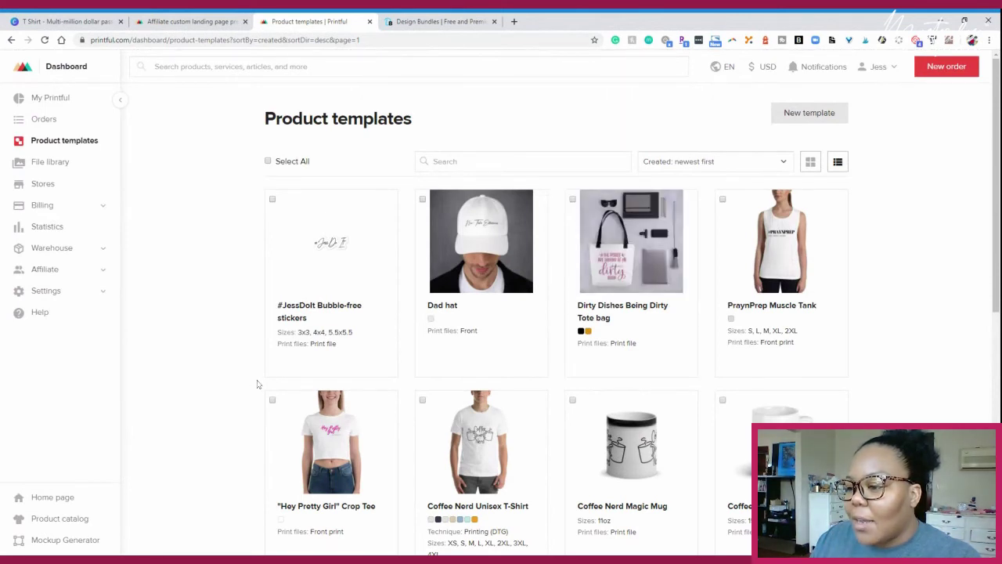
scroll(247, 402, "down", 1)
scroll(247, 402, "down", 1)
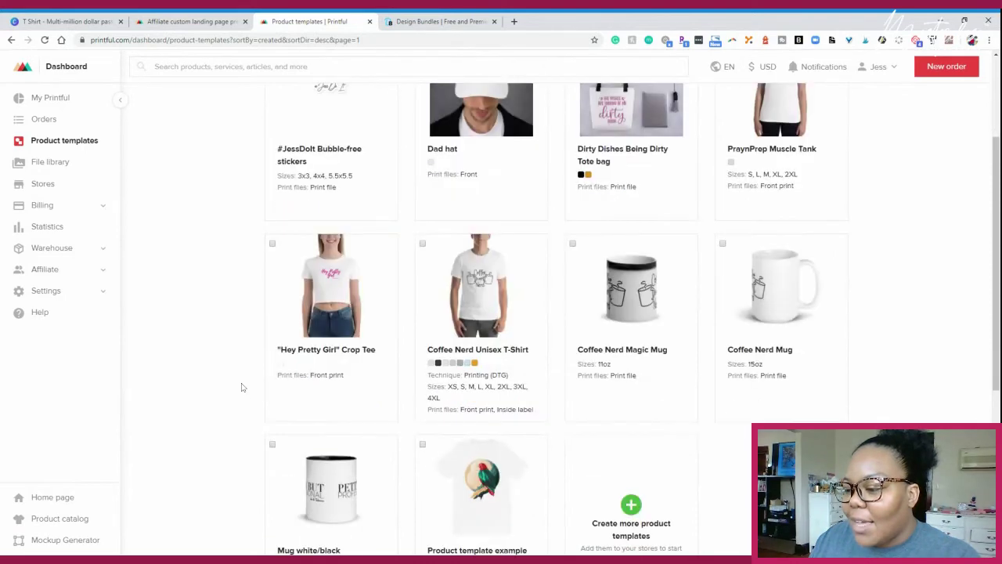
scroll(241, 384, "up", 2)
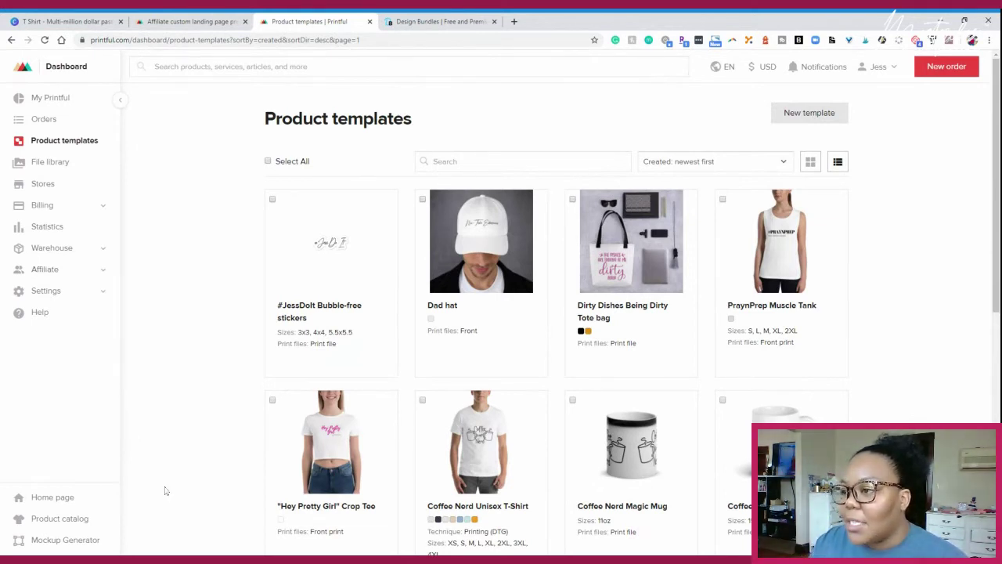
- Open the Mockup Generator and look through its product categories
left_click(48, 541)
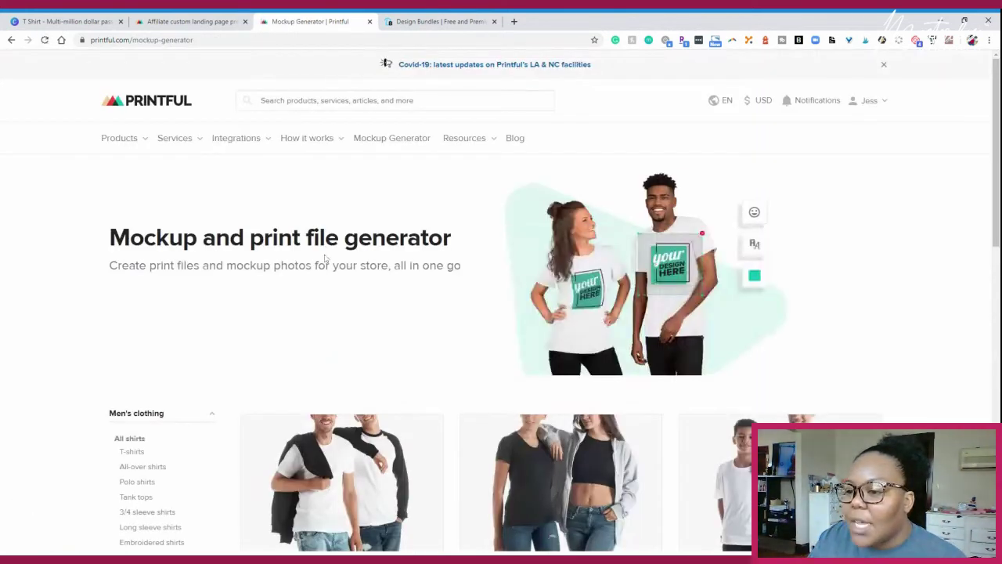
scroll(329, 266, "down", 2)
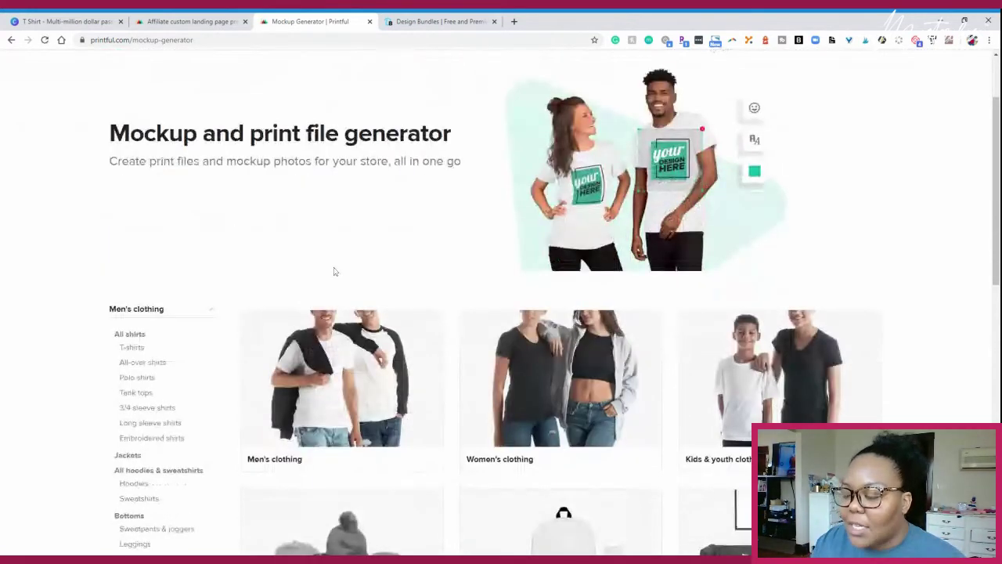
scroll(334, 271, "down", 5)
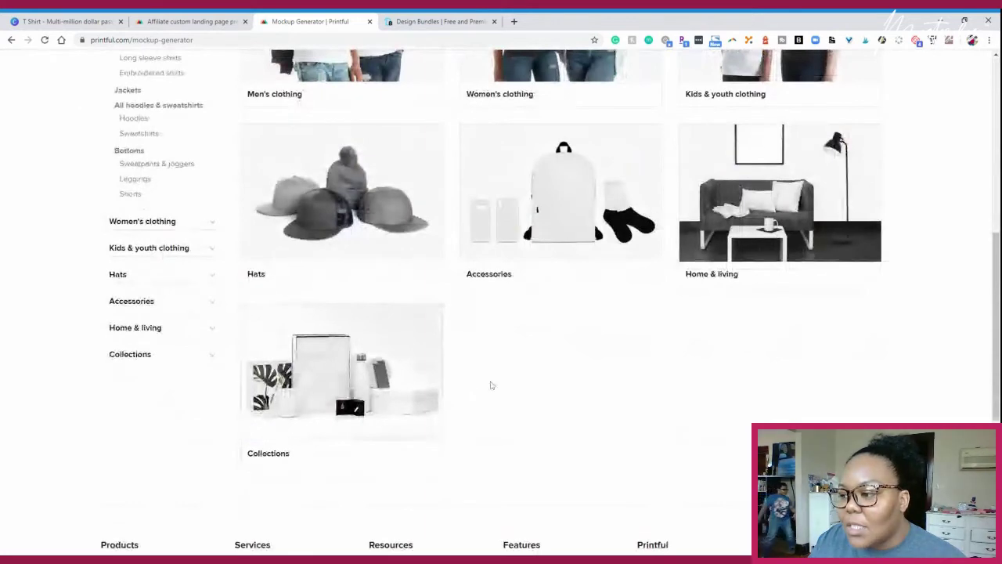
scroll(490, 381, "up", 2)
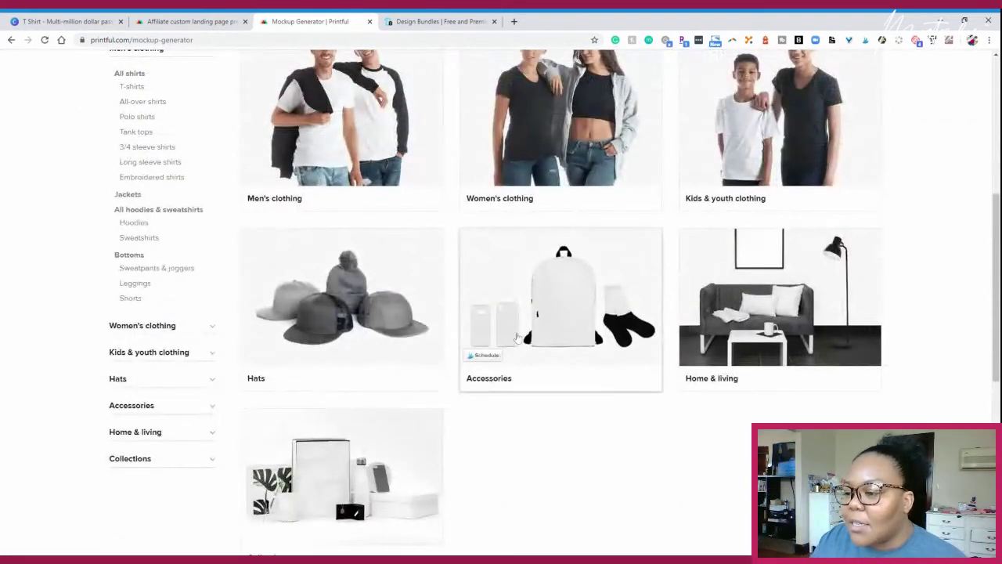
scroll(507, 338, "up", 1)
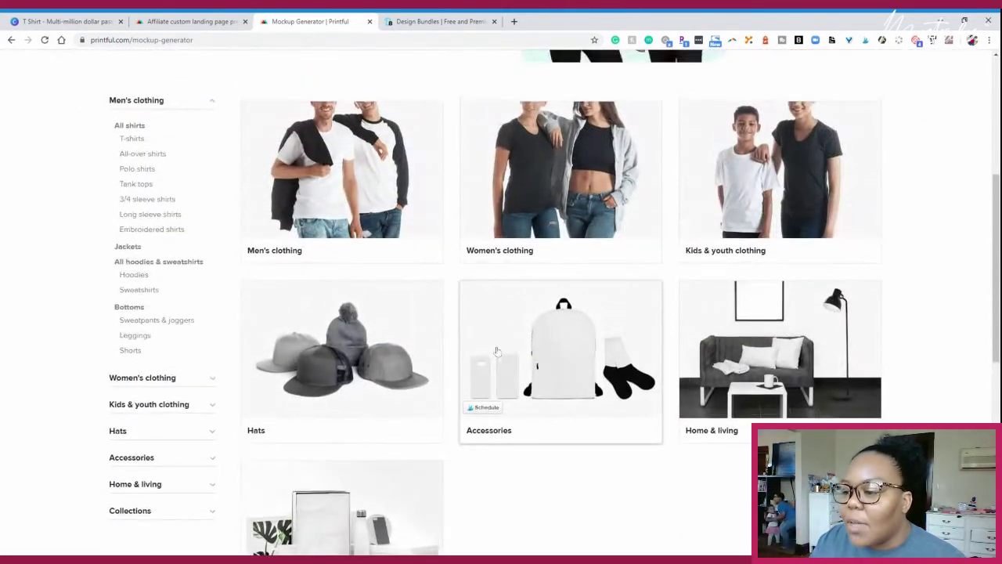
scroll(524, 381, "up", 3)
scroll(527, 382, "down", 1)
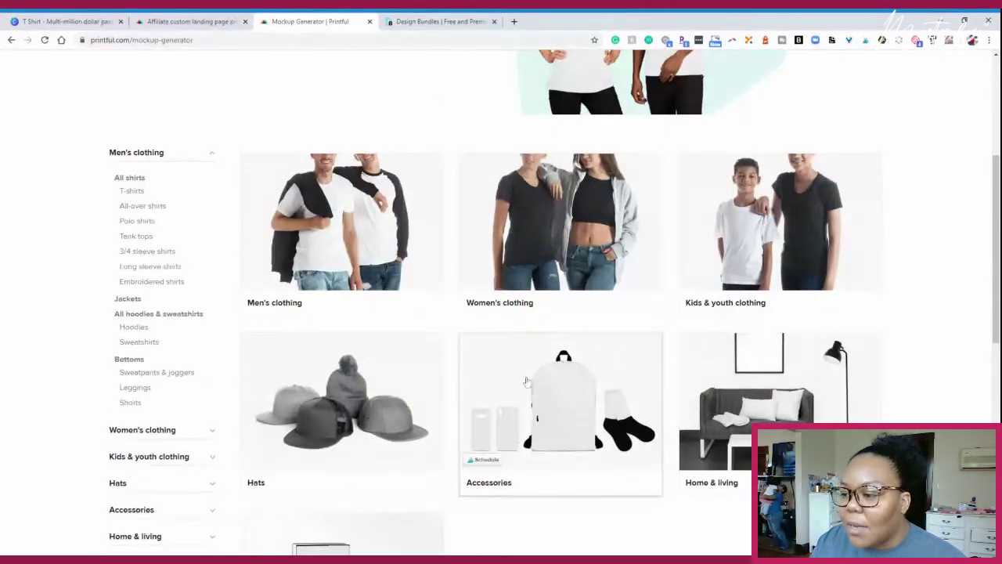
- Browse the women's clothing and open the Unisex Basic Softstyle T-Shirt | Gildan 64000 from the shirts in the mockup generator
left_click(469, 275)
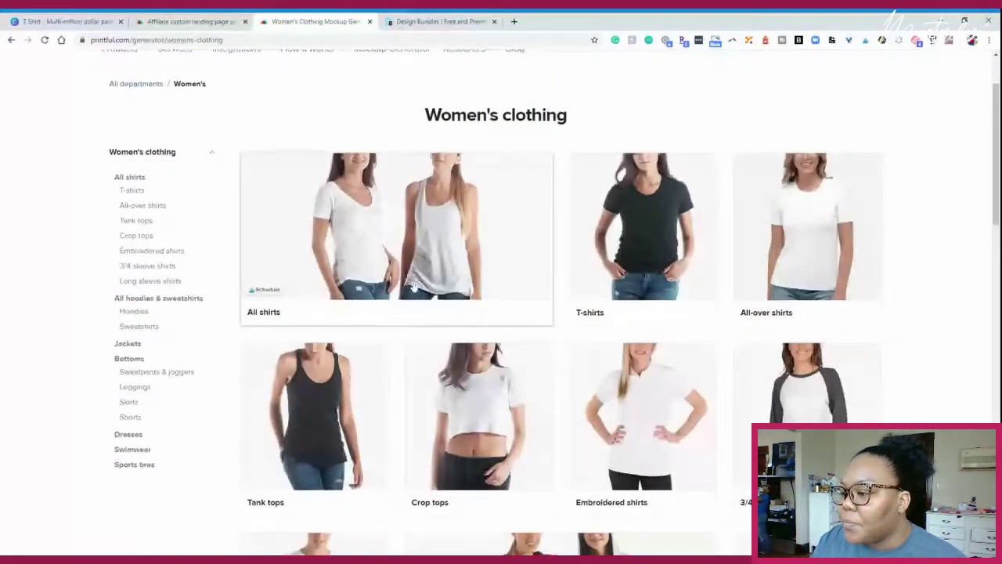
scroll(407, 282, "down", 3)
scroll(413, 294, "down", 3)
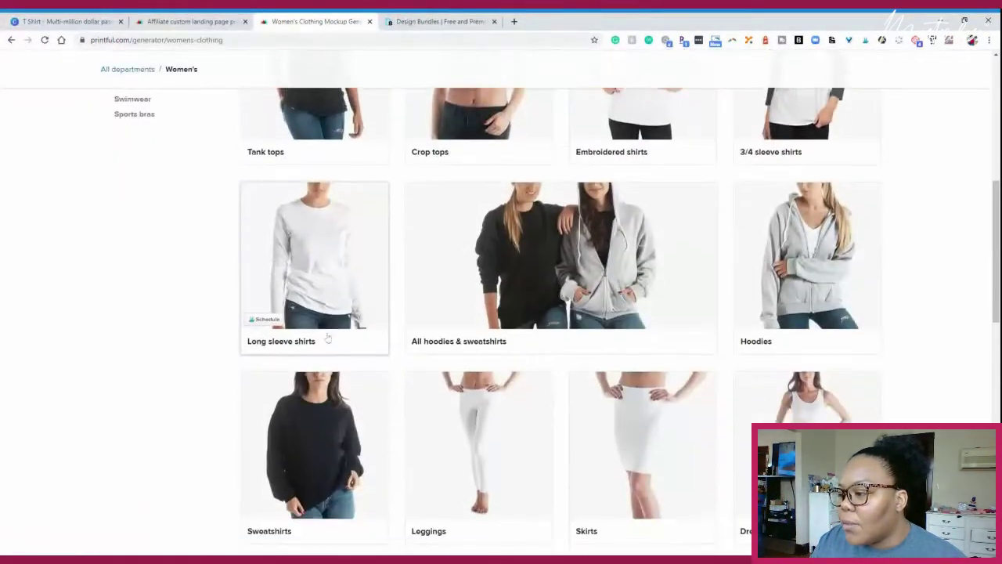
scroll(345, 344, "down", 4)
scroll(349, 353, "up", 1)
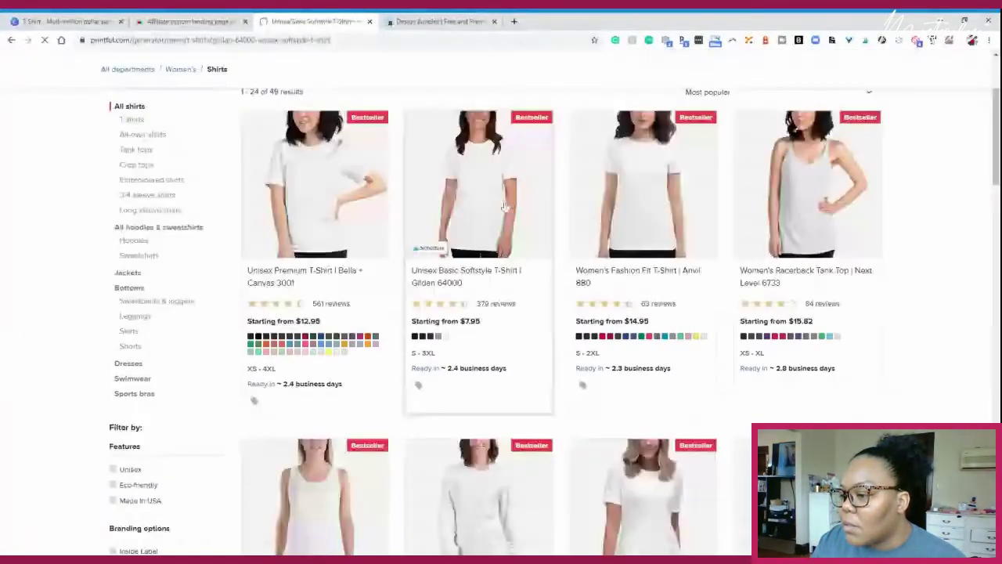
left_click(416, 334)
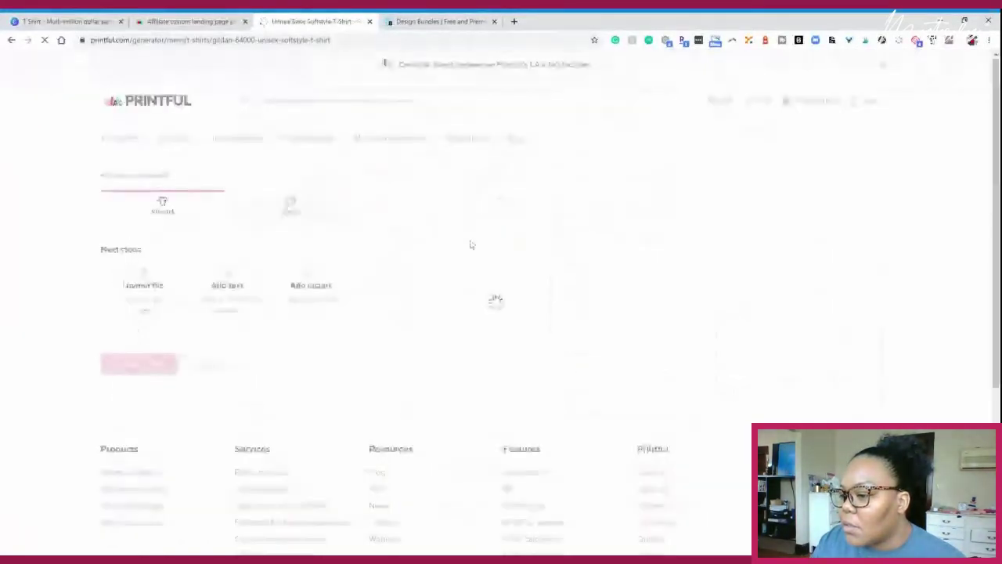
- Add the 3.png design from the store's file library to the shirt front and nudge it slightly left and upward
scroll(461, 298, "down", 2)
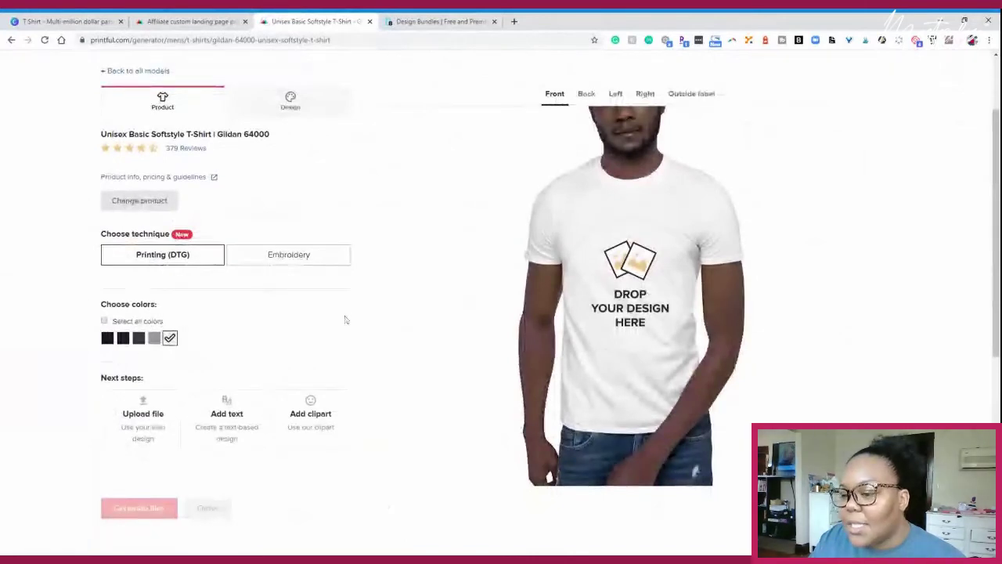
left_click(142, 423)
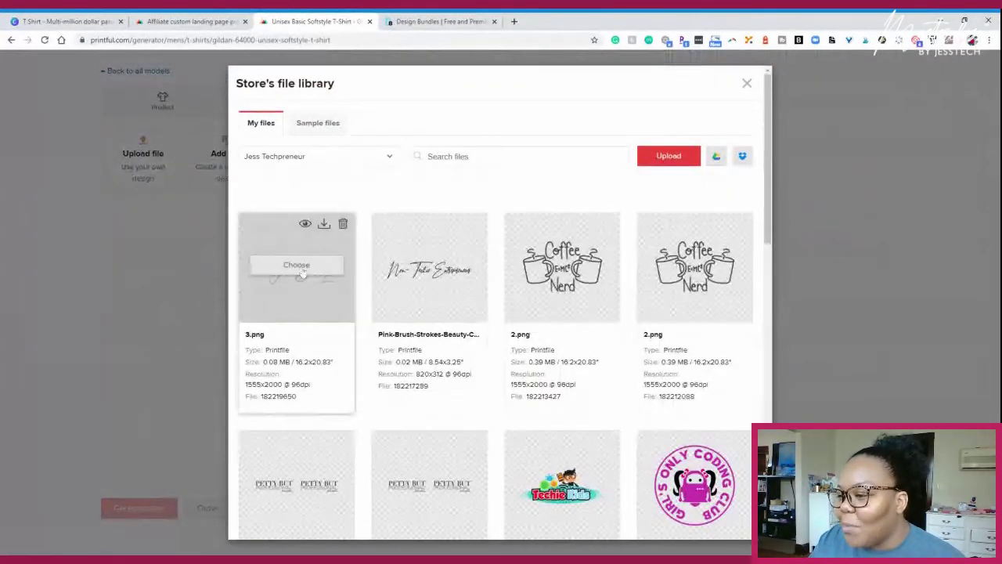
left_click(297, 265)
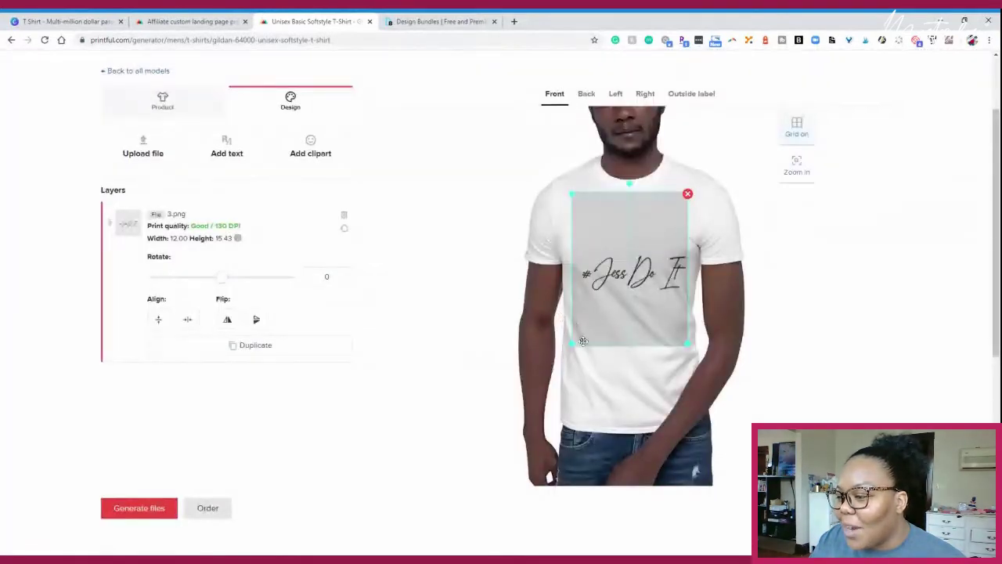
left_click_drag(636, 286, 629, 279)
scroll(352, 431, "down", 1)
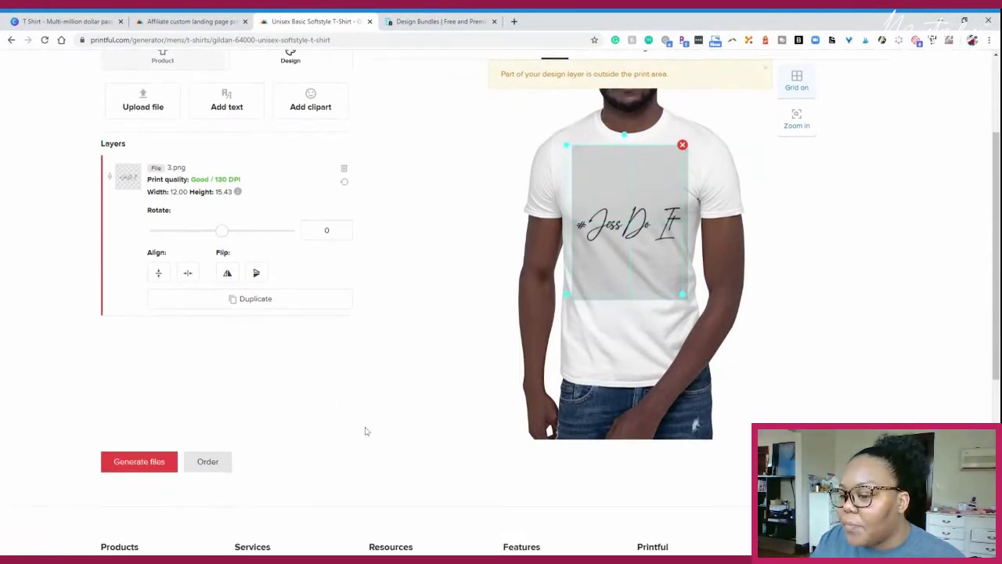
- Look through the shirt's back, outside label and right placements and return to the front
scroll(465, 376, "up", 3)
left_click(586, 199)
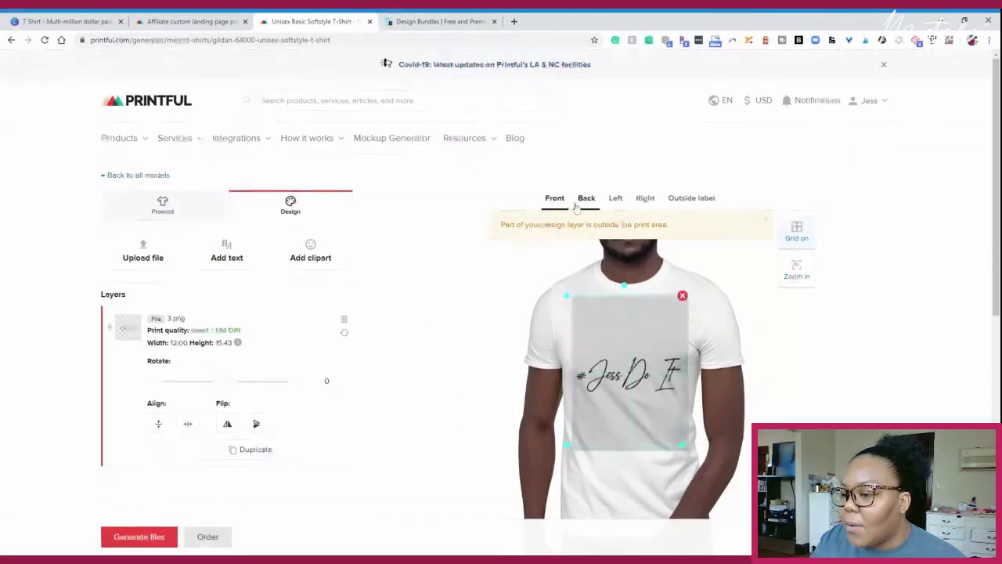
scroll(421, 339, "down", 1)
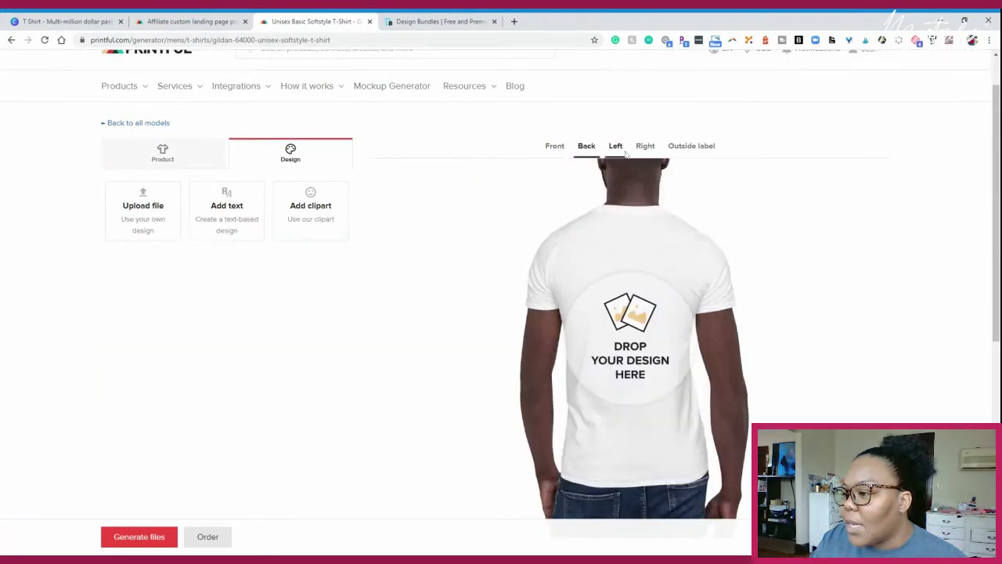
left_click(694, 148)
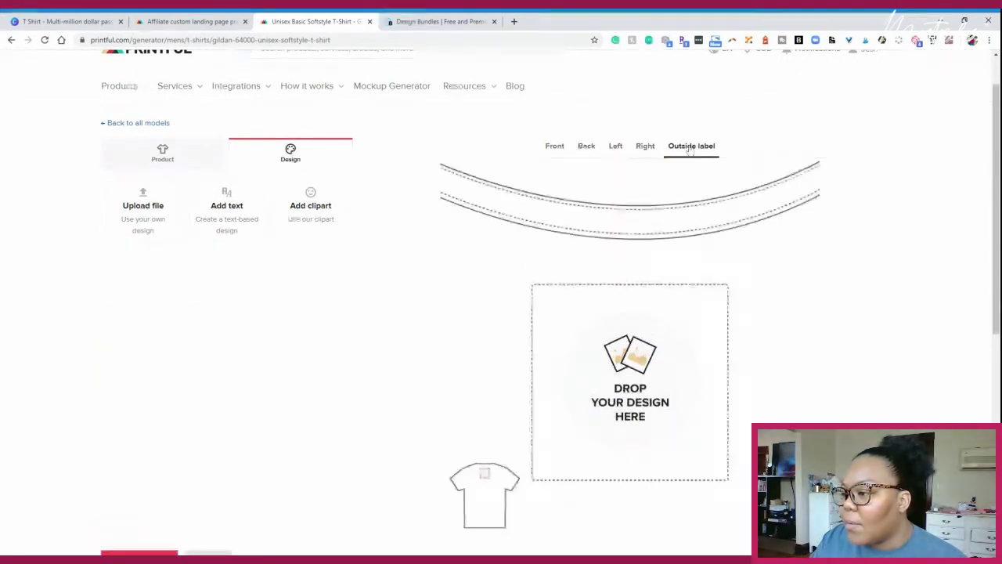
scroll(619, 262, "down", 1)
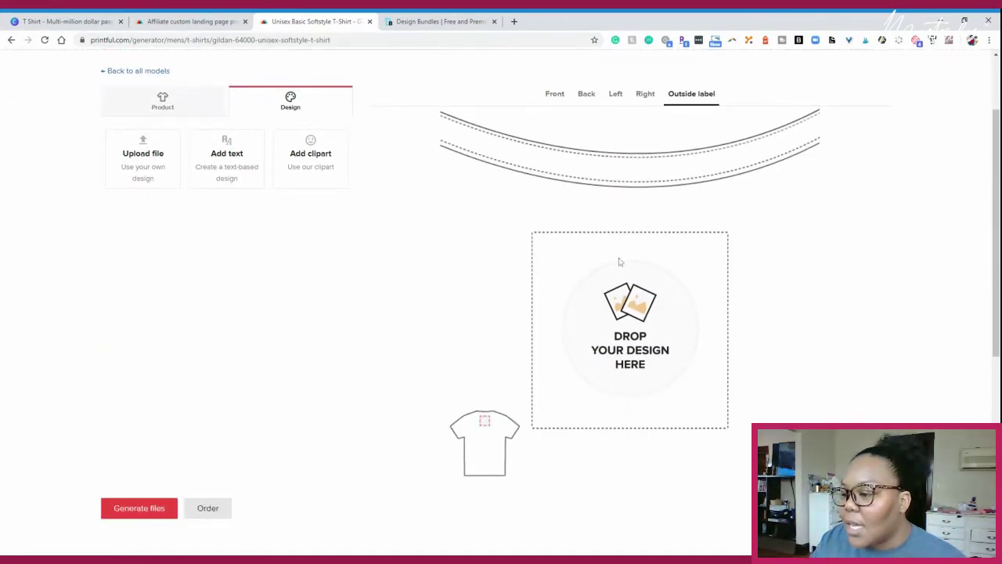
left_click(643, 95)
left_click(555, 98)
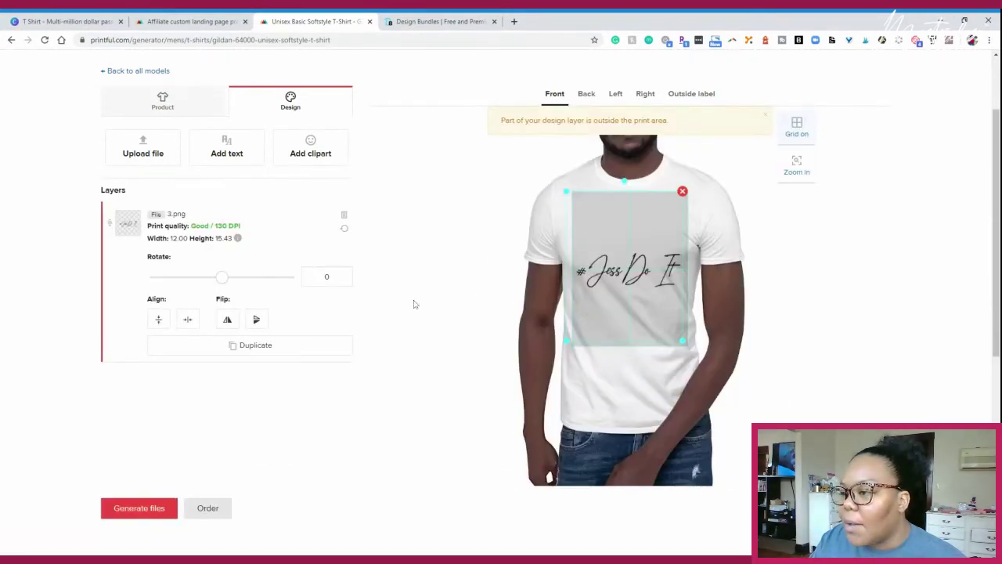
- Move the "#Jess Do It" design higher on the shirt front and proceed to the mockup styles
scroll(473, 205, "down", 1)
scroll(469, 240, "up", 2)
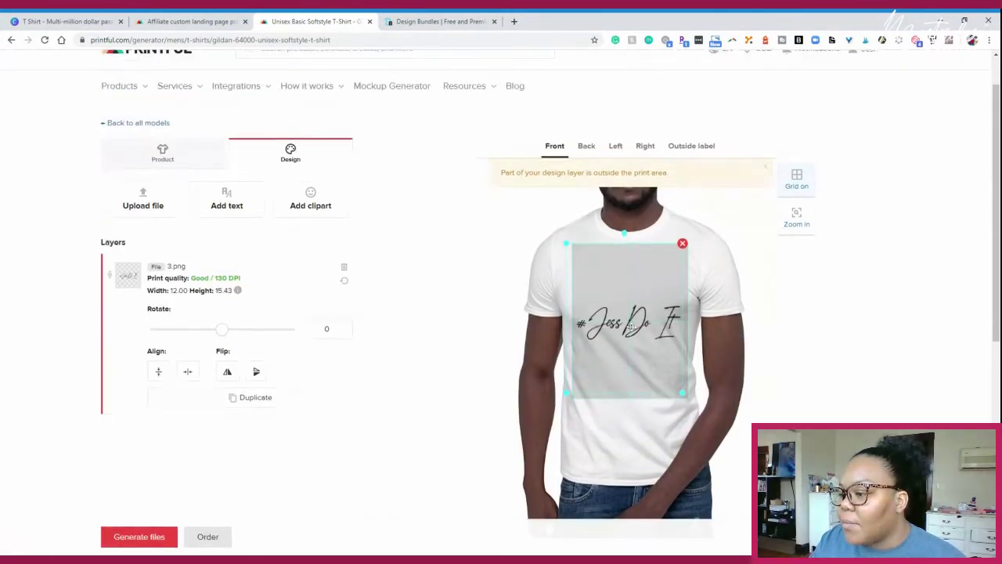
left_click_drag(631, 326, 631, 303)
scroll(423, 279, "down", 2)
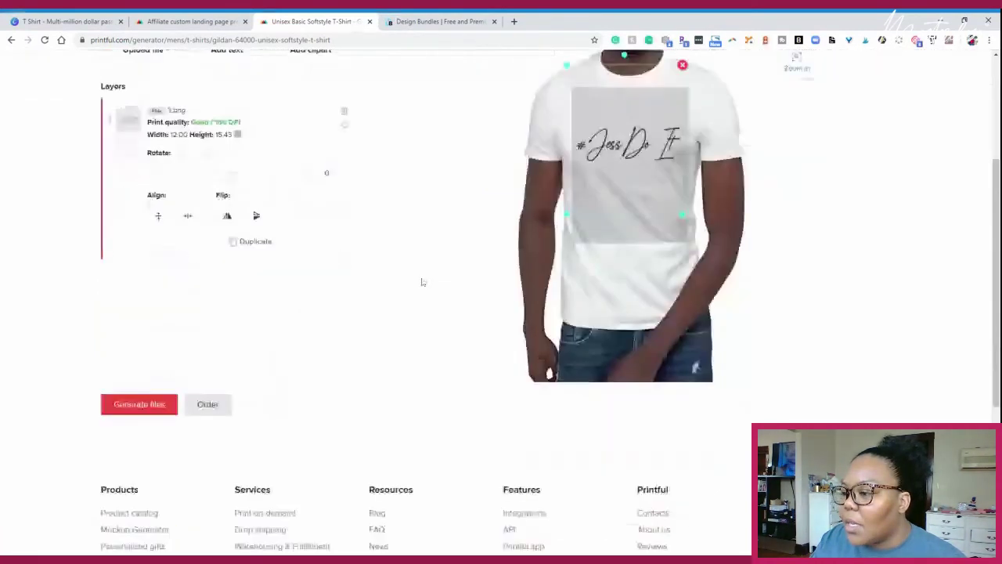
scroll(420, 282, "up", 1)
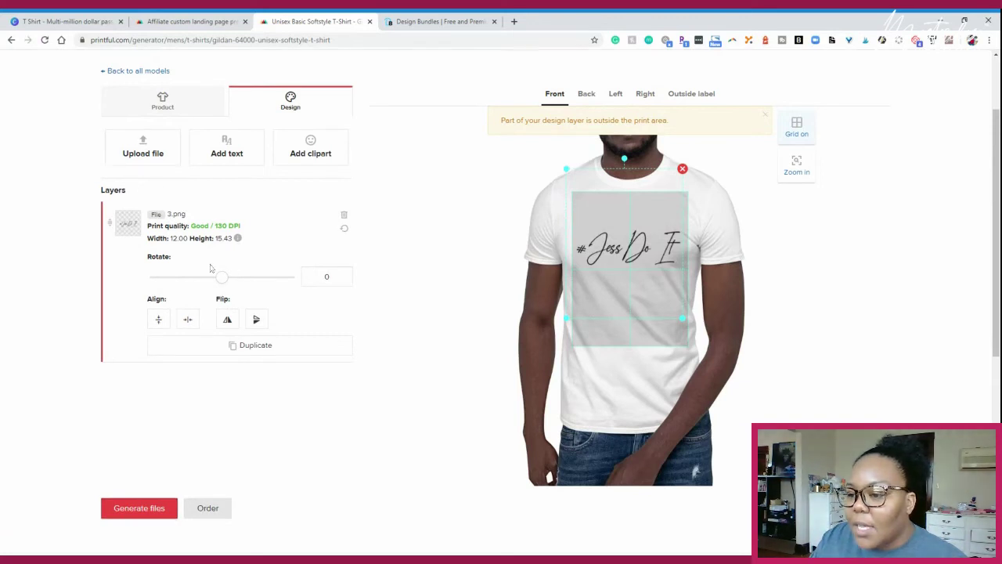
left_click(156, 508)
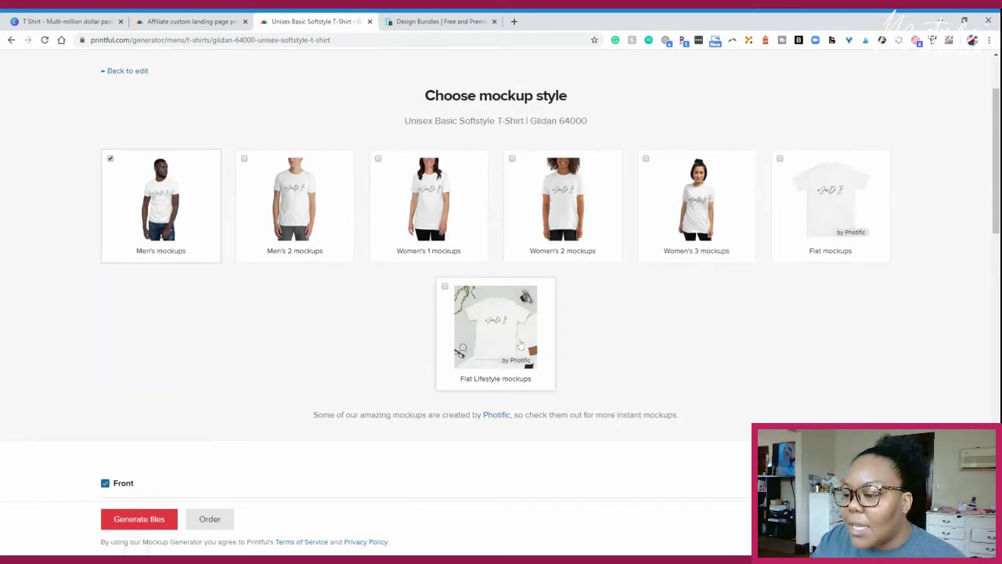
- Review the mockup options and select Women's 1, Flat Lifestyle and Flat mockups in place of Men's mockups
scroll(505, 353, "down", 5)
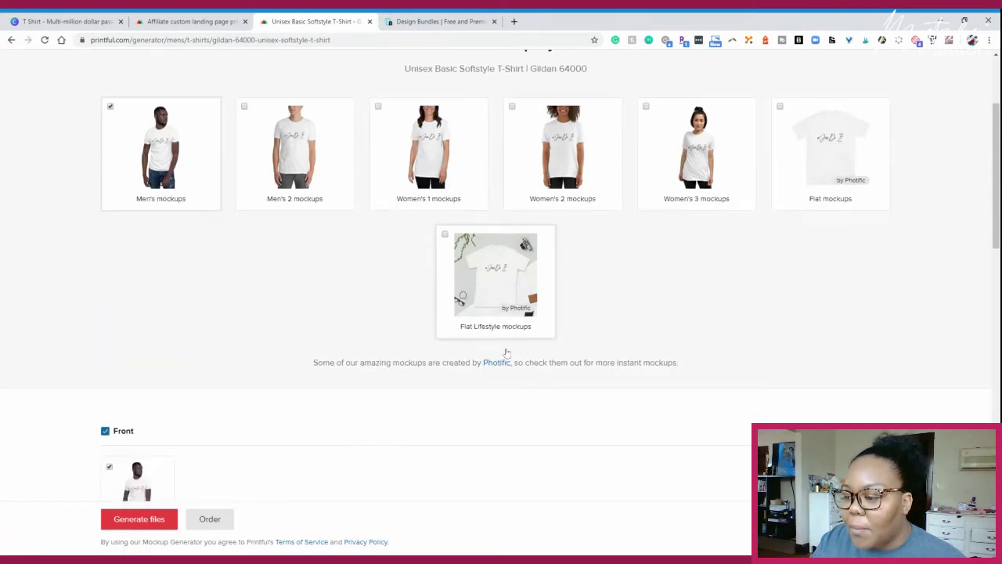
scroll(196, 345, "down", 3)
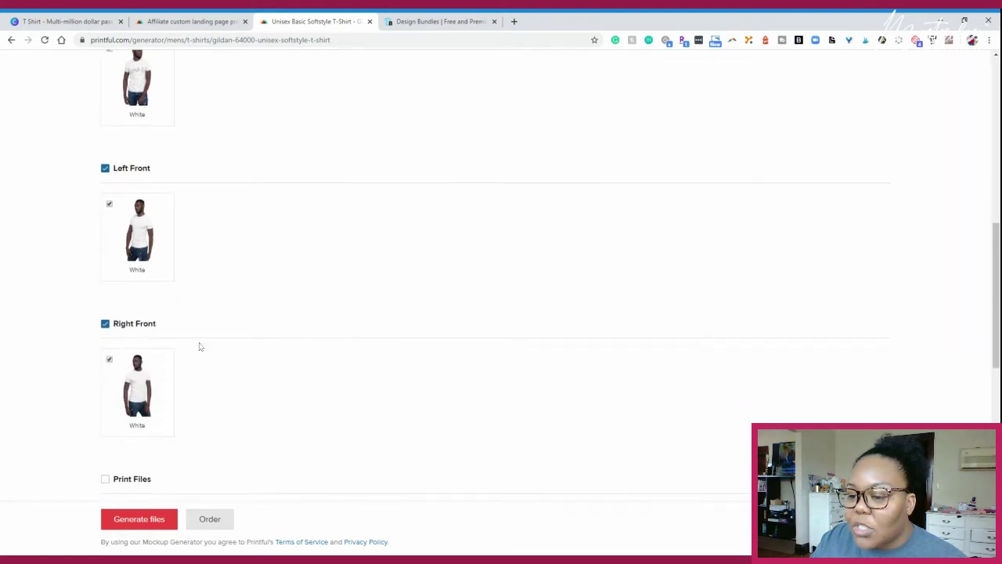
scroll(371, 355, "down", 2)
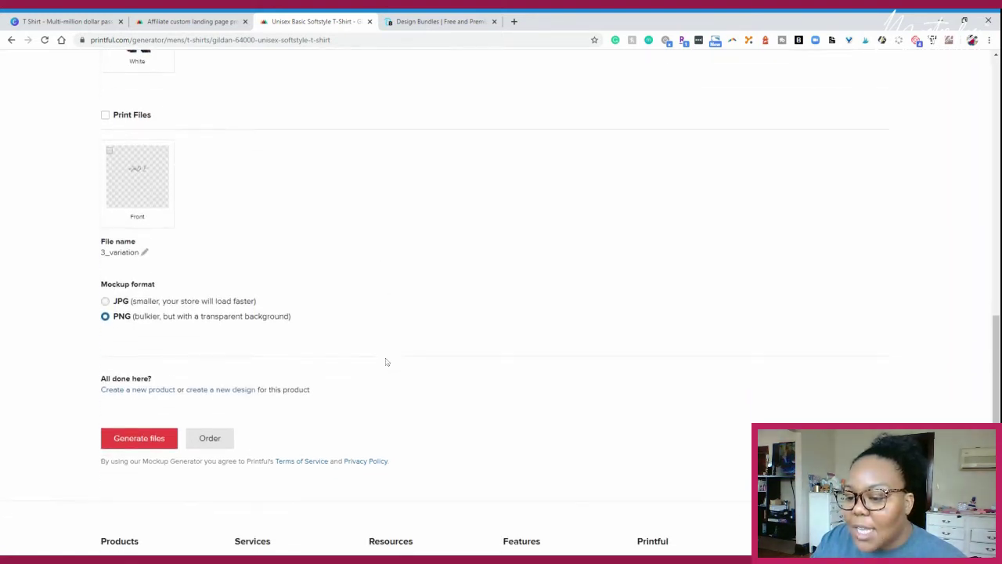
scroll(393, 363, "up", 12)
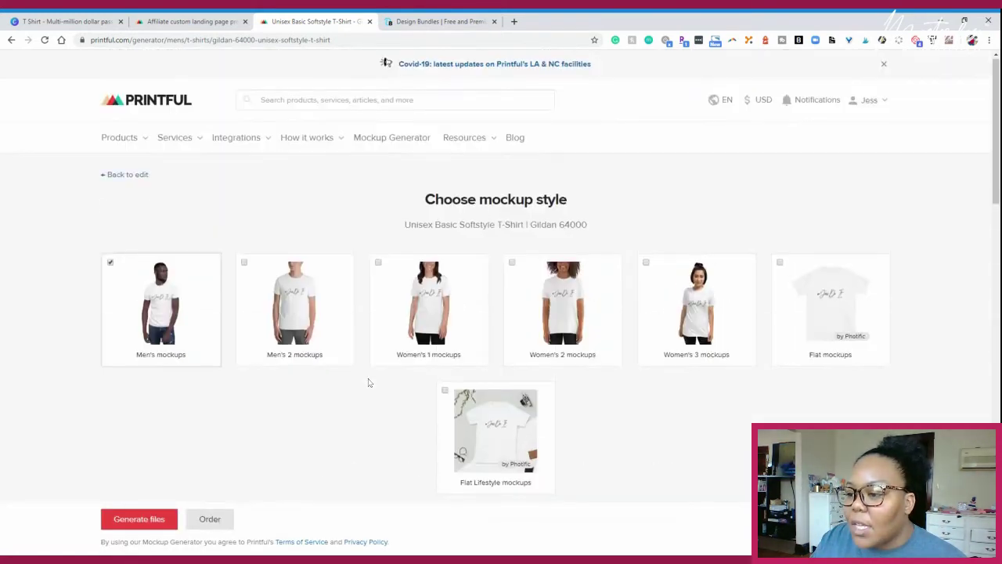
left_click(378, 264)
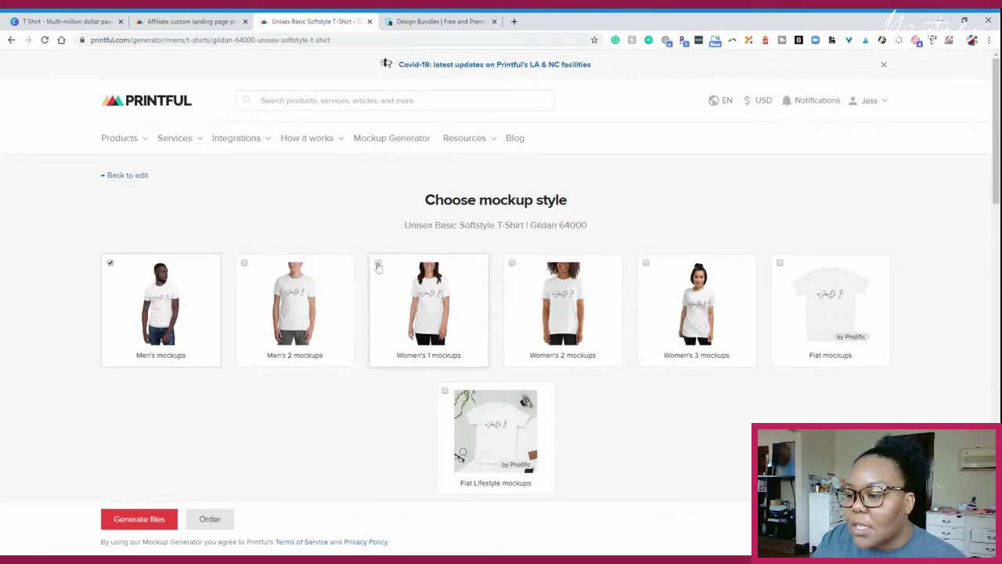
left_click(444, 390)
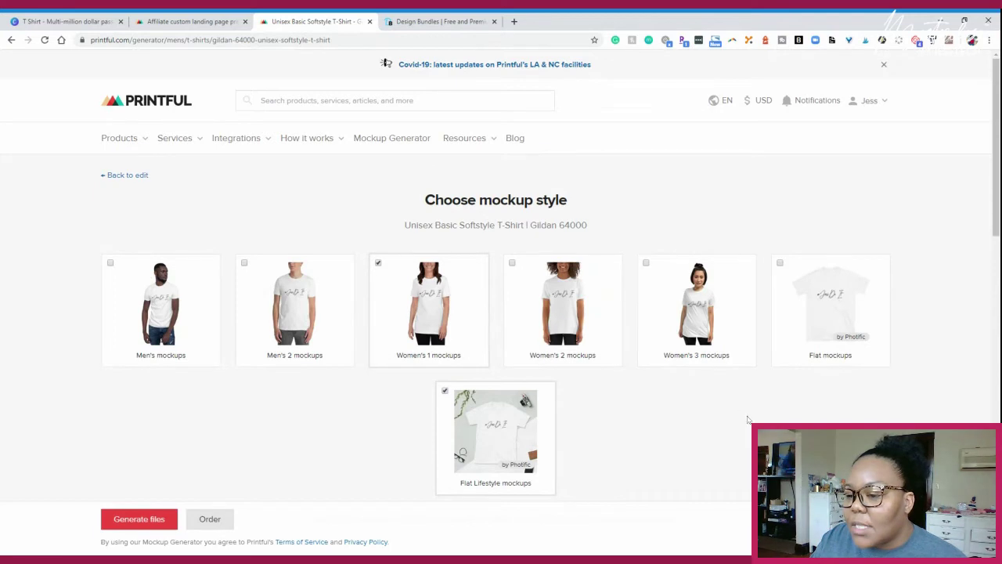
scroll(349, 444, "down", 1)
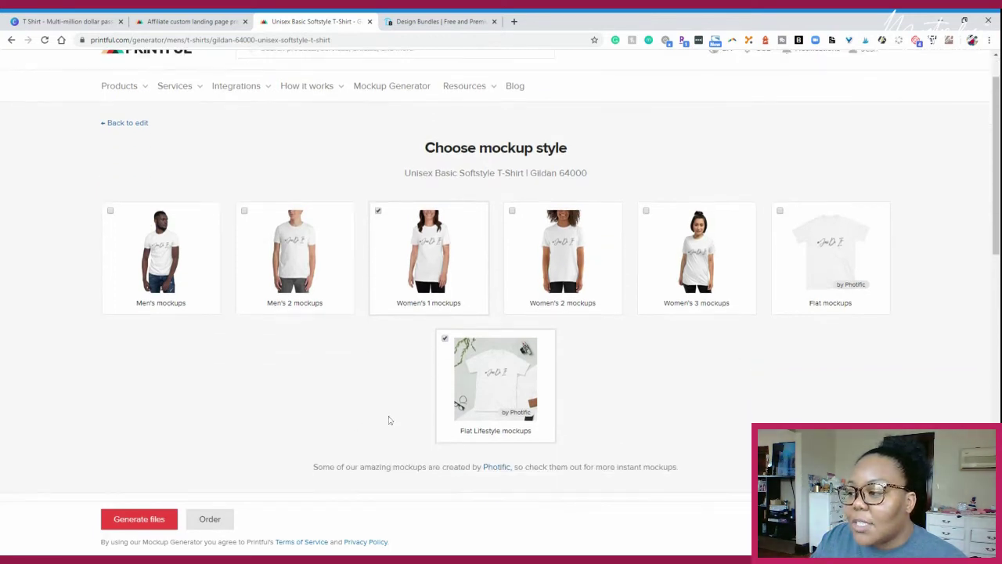
left_click(779, 210)
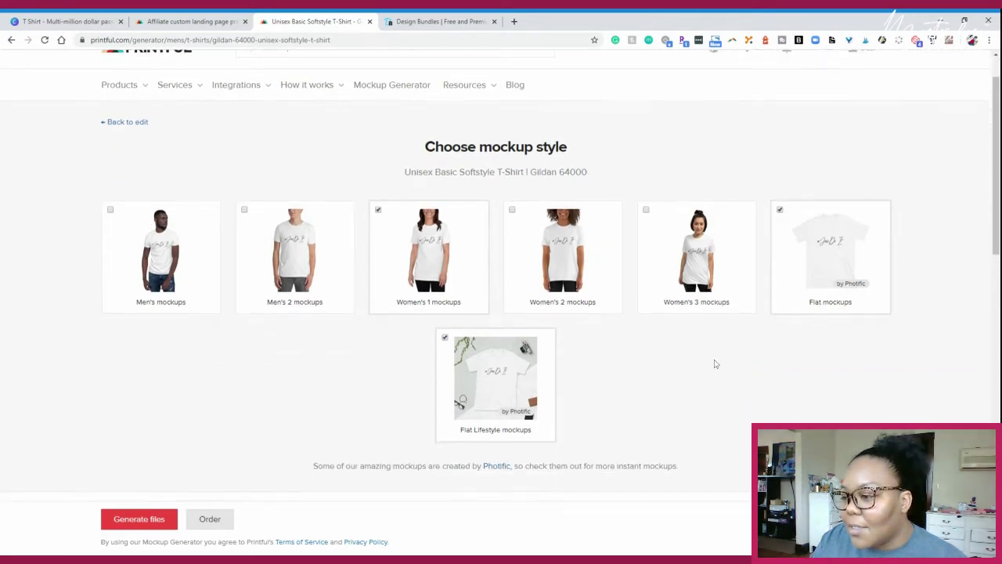
- Review the selected front mockups and file options, generate the mockup files and download them
scroll(716, 365, "down", 1)
scroll(714, 370, "down", 7)
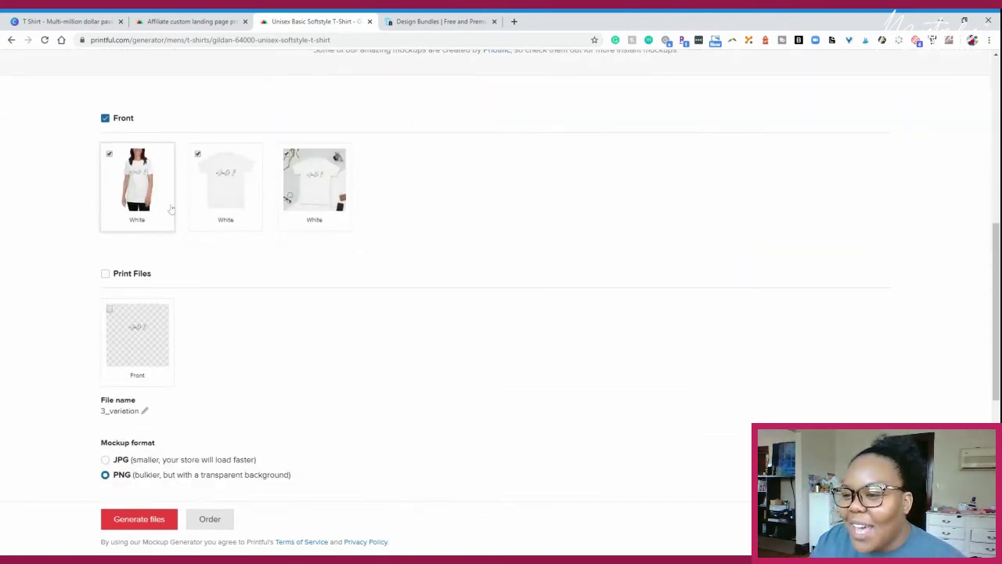
scroll(351, 246, "down", 2)
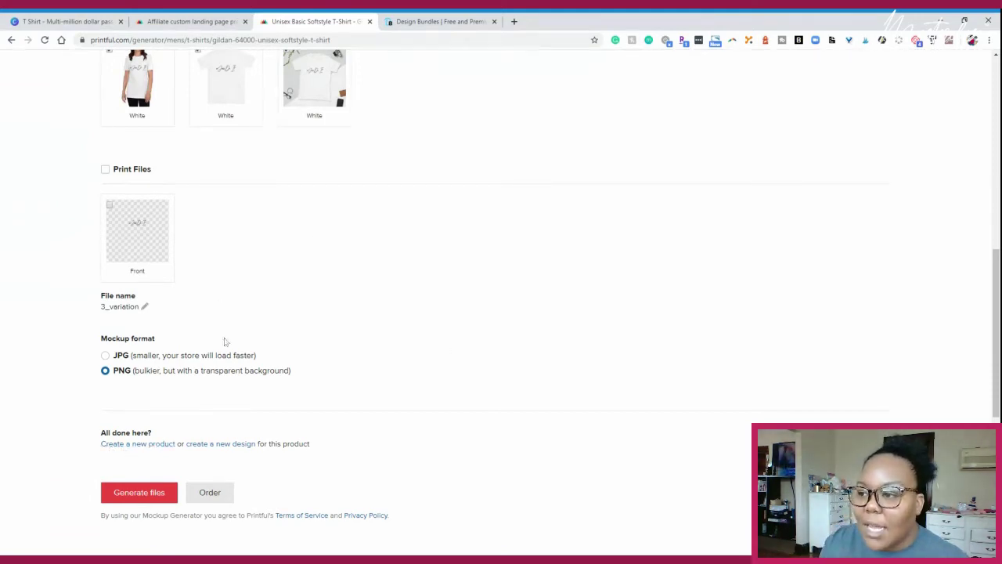
left_click(143, 481)
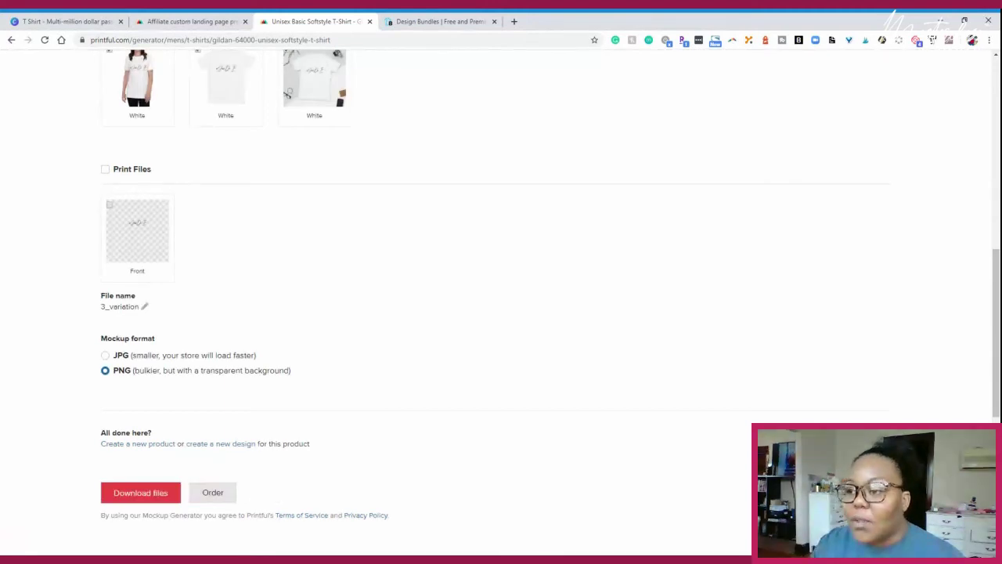
left_click(144, 500)
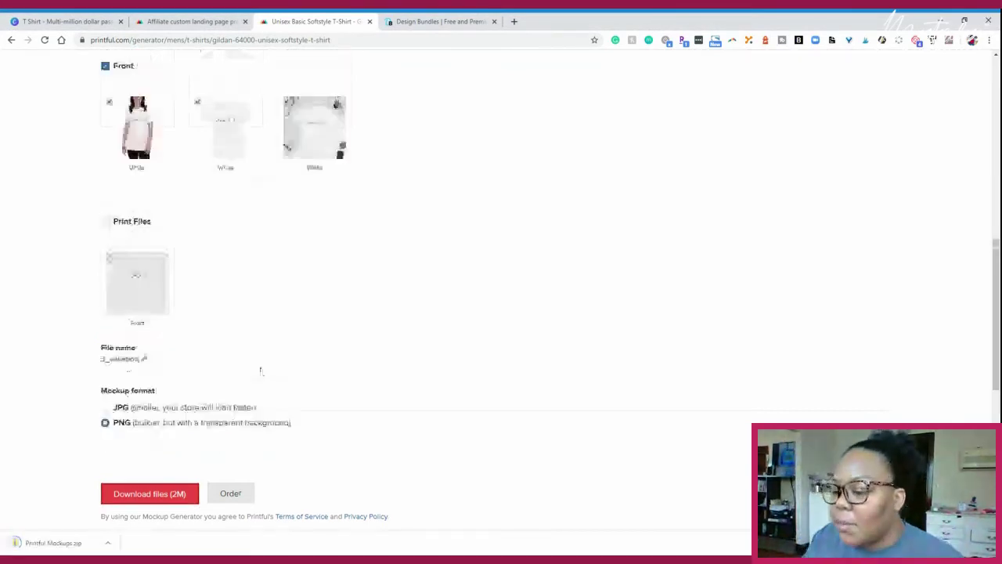
- Start a new product and open the Unisex Basic Softstyle T-Shirt | Gildan 64000 from the women's shirts
scroll(206, 462, "down", 2)
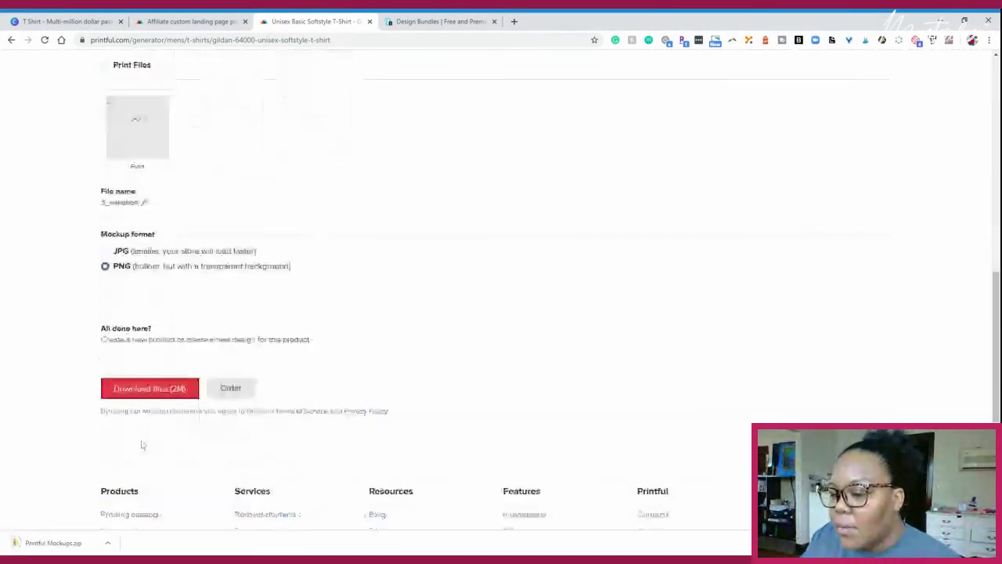
left_click(160, 341)
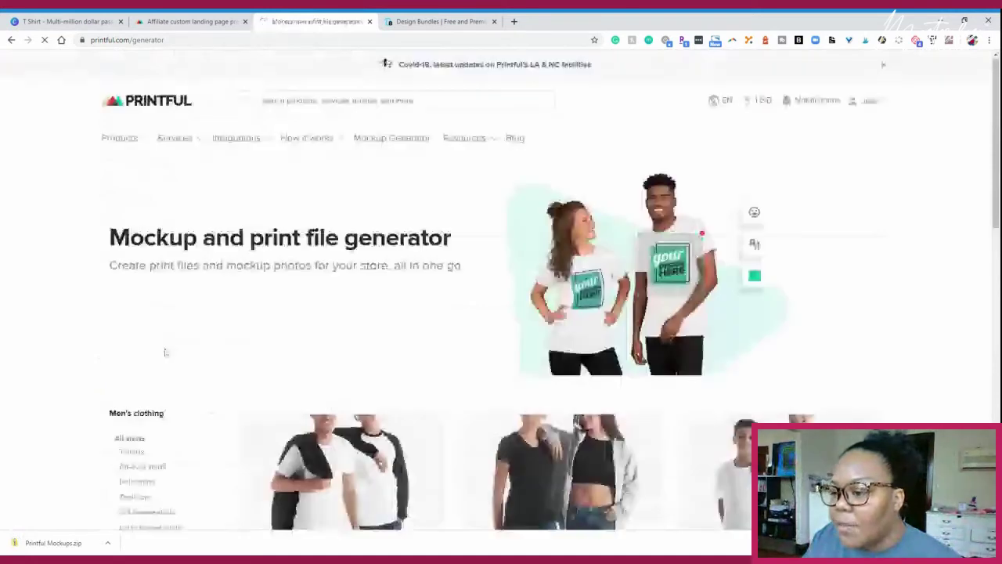
scroll(350, 283, "down", 3)
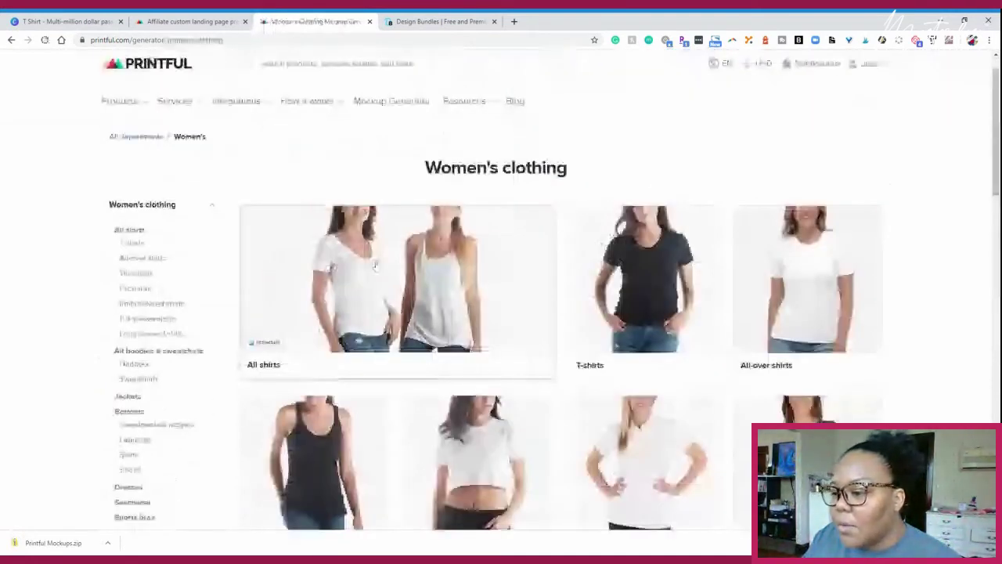
left_click(375, 266)
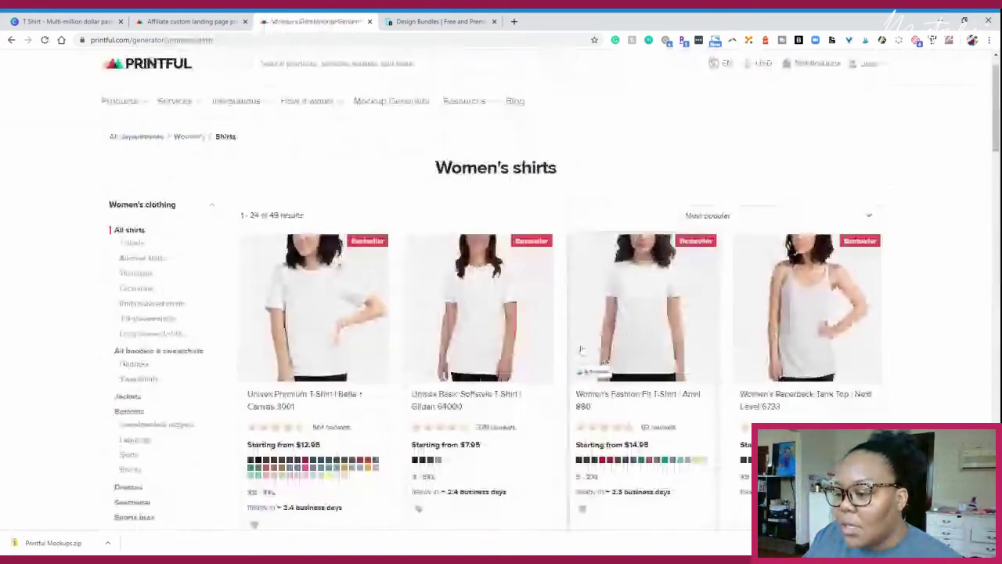
left_click(481, 305)
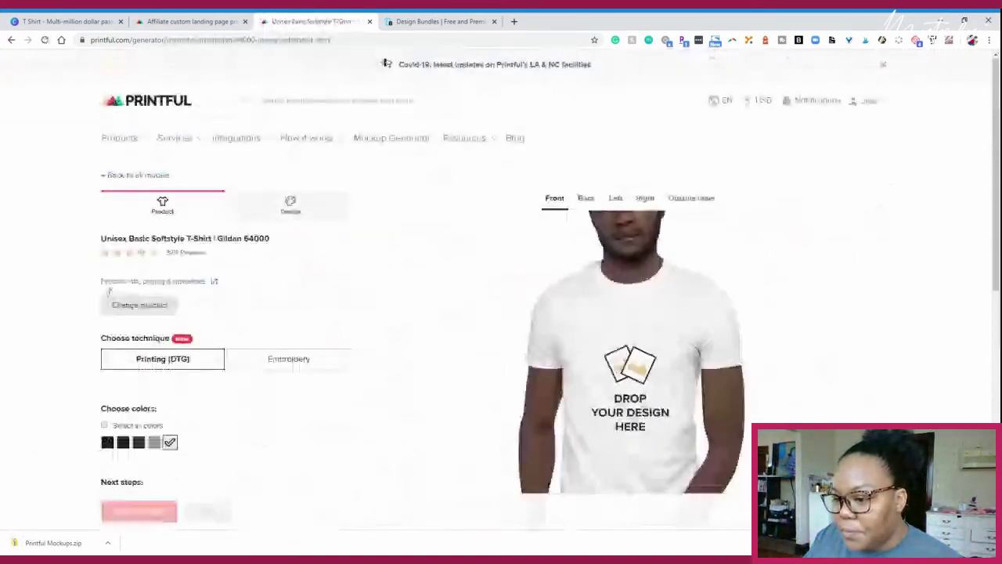
- Place the 3.png design on the front of the new T-shirt and move it slightly higher
scroll(201, 237, "down", 2)
left_click(145, 419)
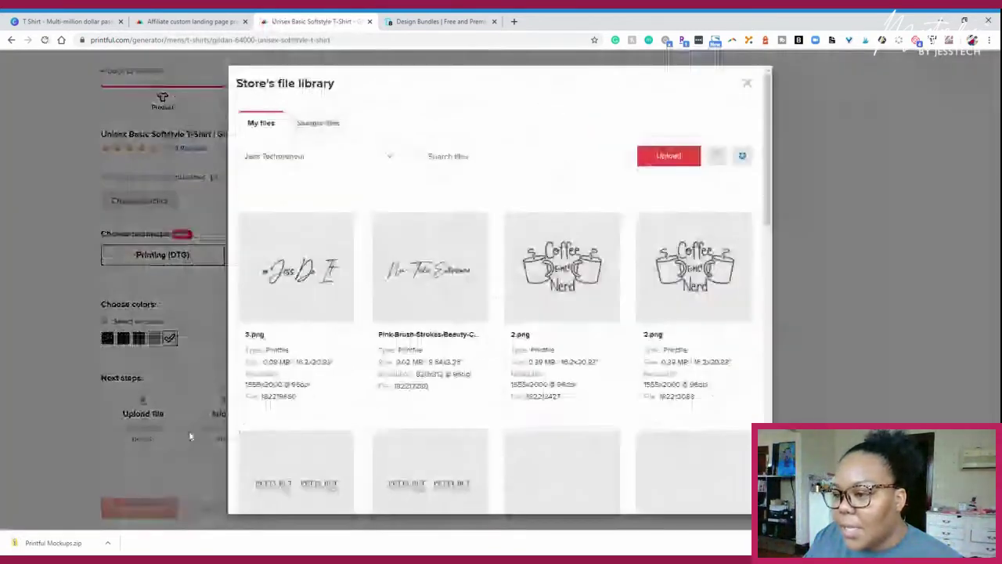
left_click(296, 270)
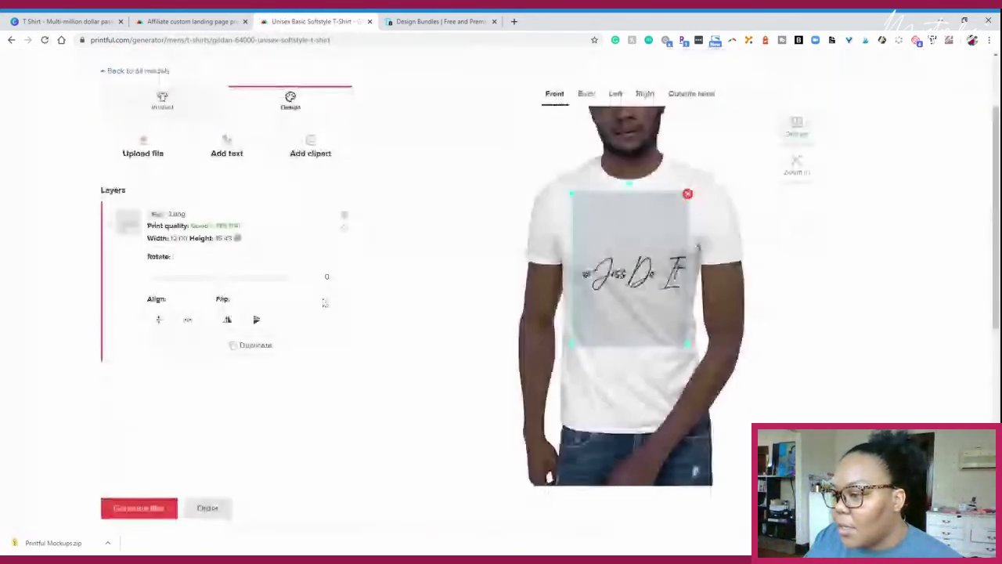
scroll(184, 412, "down", 1)
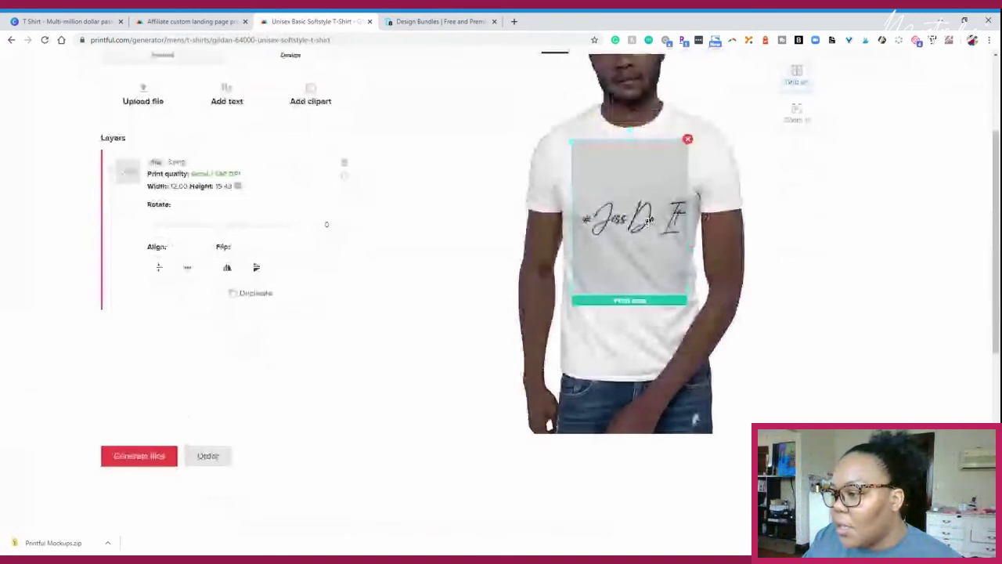
left_click(161, 454)
- Open the Liquid Glitter iPhone Case from the iPhone cases among the accessories
scroll(317, 429, "down", 2)
scroll(317, 429, "up", 5)
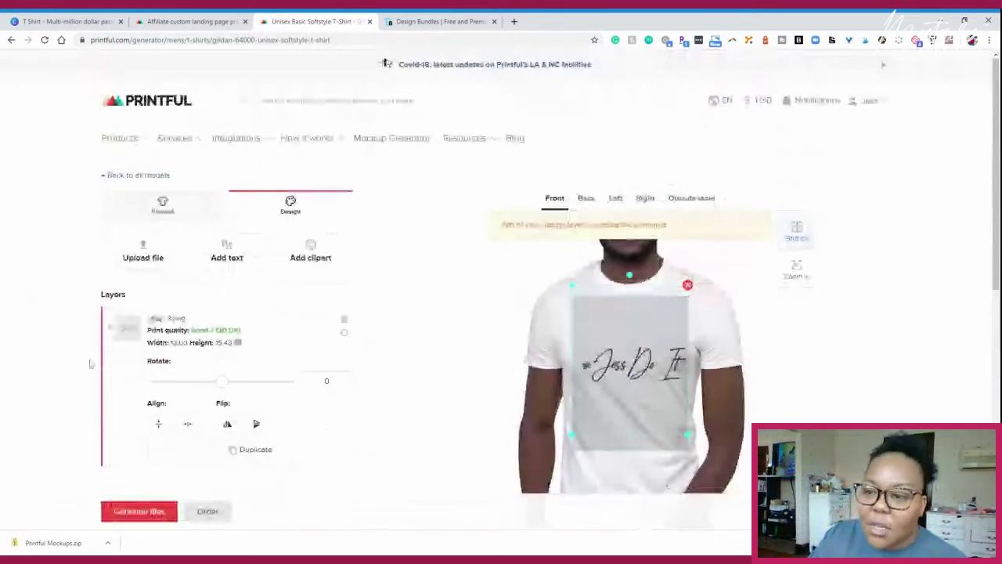
mouse_move(162, 148)
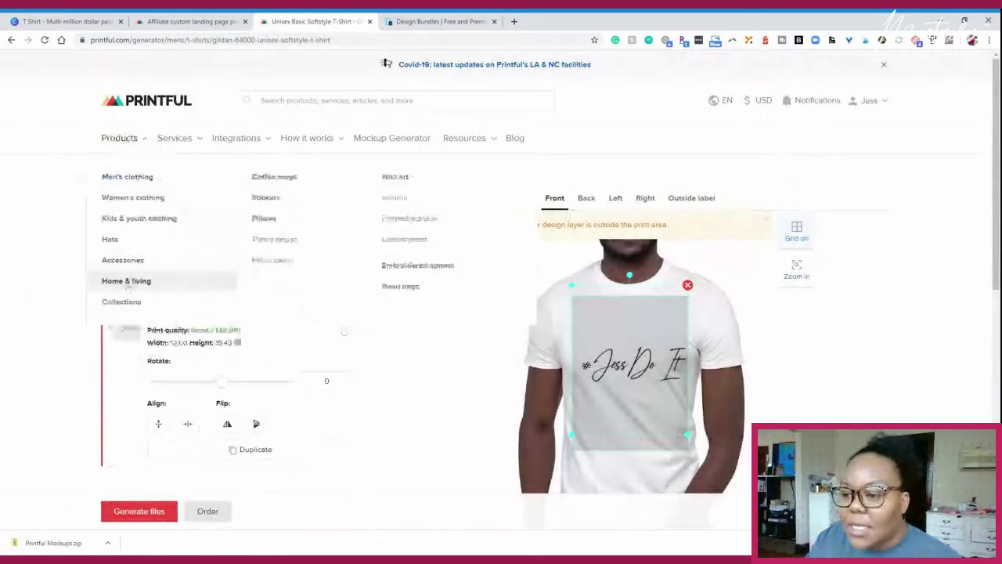
mouse_move(126, 263)
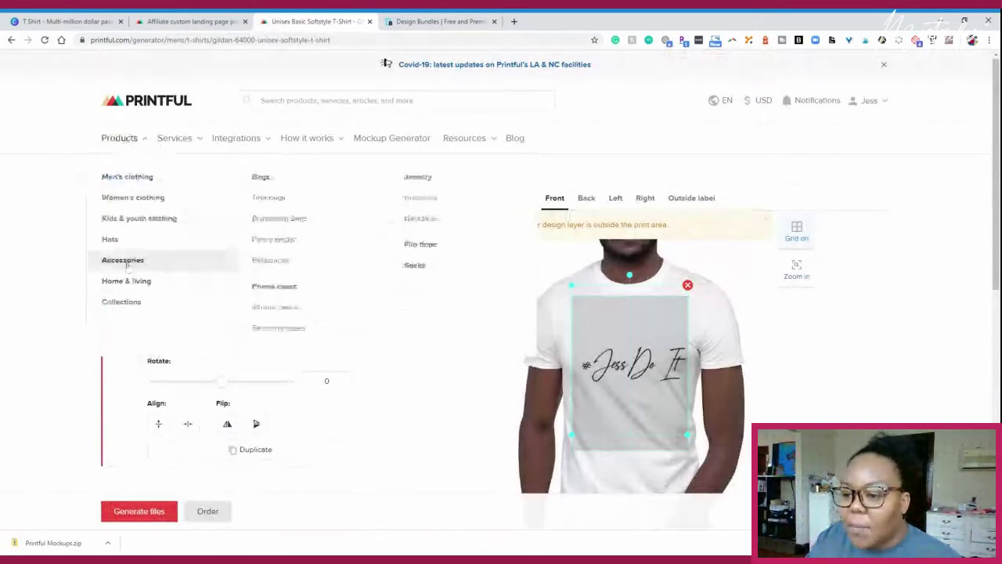
left_click(293, 309)
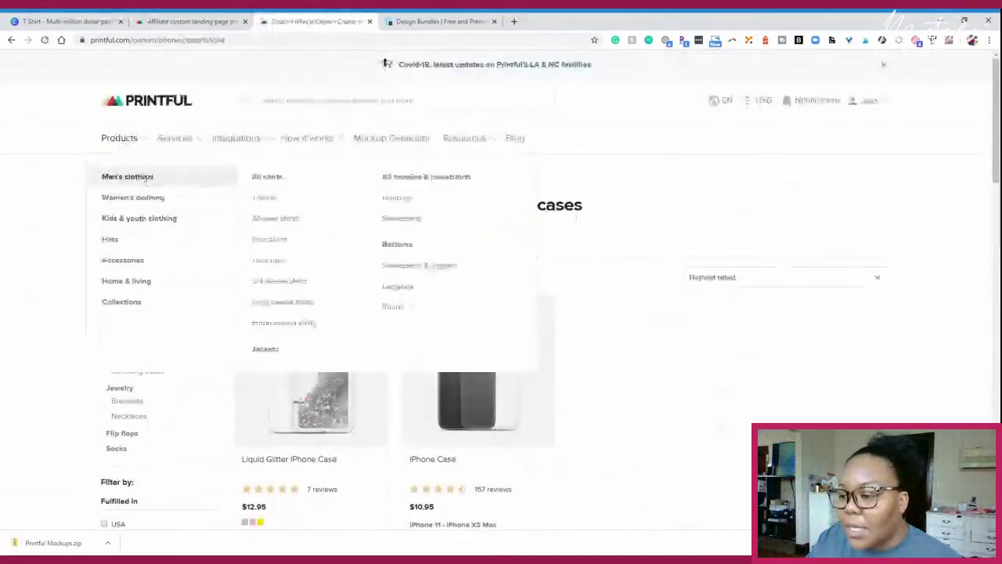
scroll(662, 421, "down", 1)
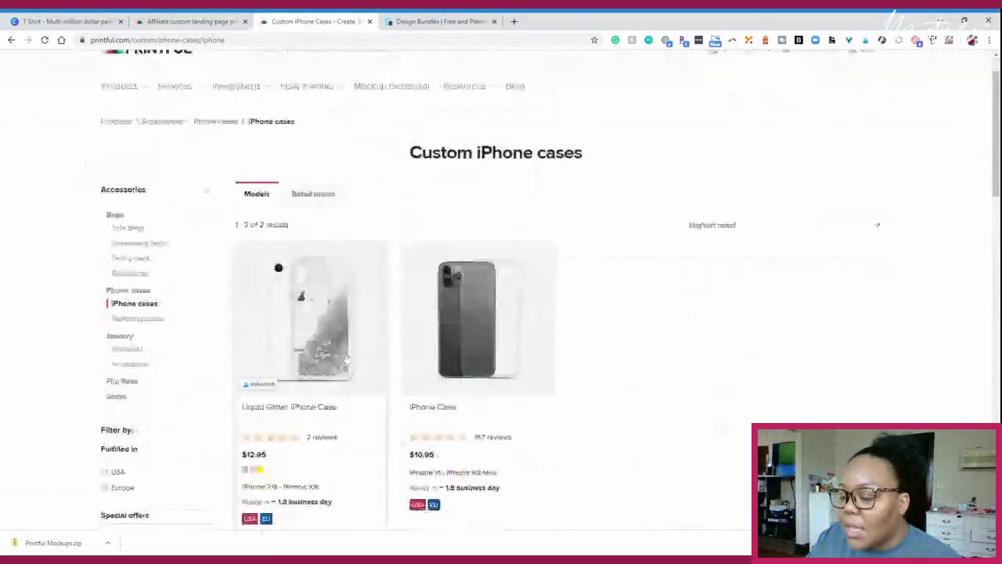
scroll(330, 358, "down", 1)
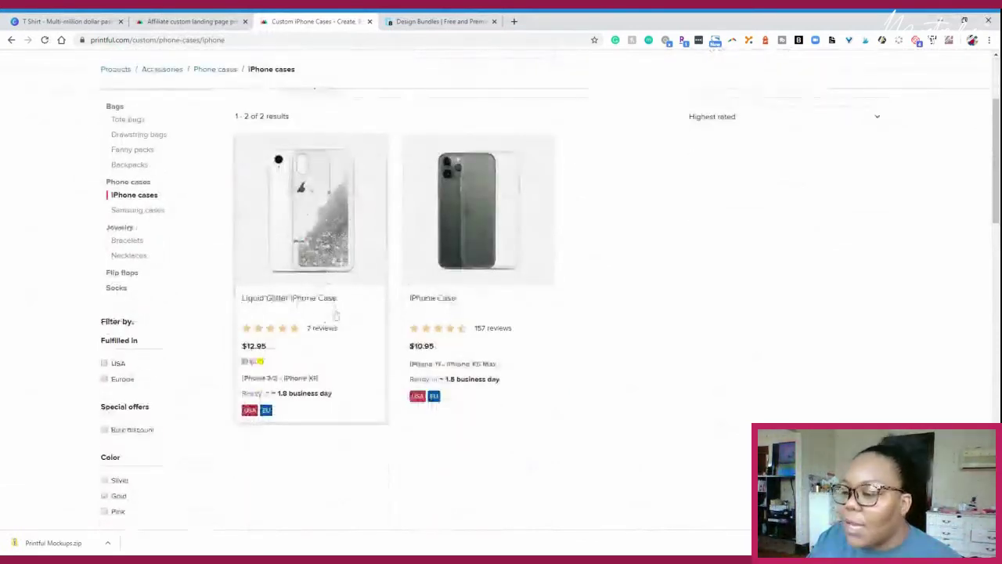
left_click(300, 224)
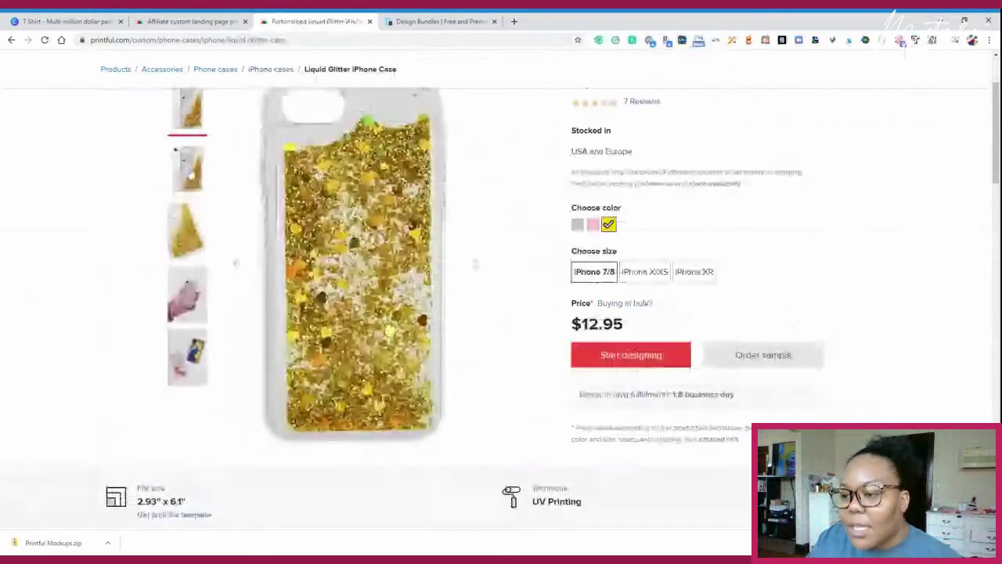
- Review the glitter case's product photos, including the hand-held shot and the two printed sample cases
scroll(189, 172, "up", 1)
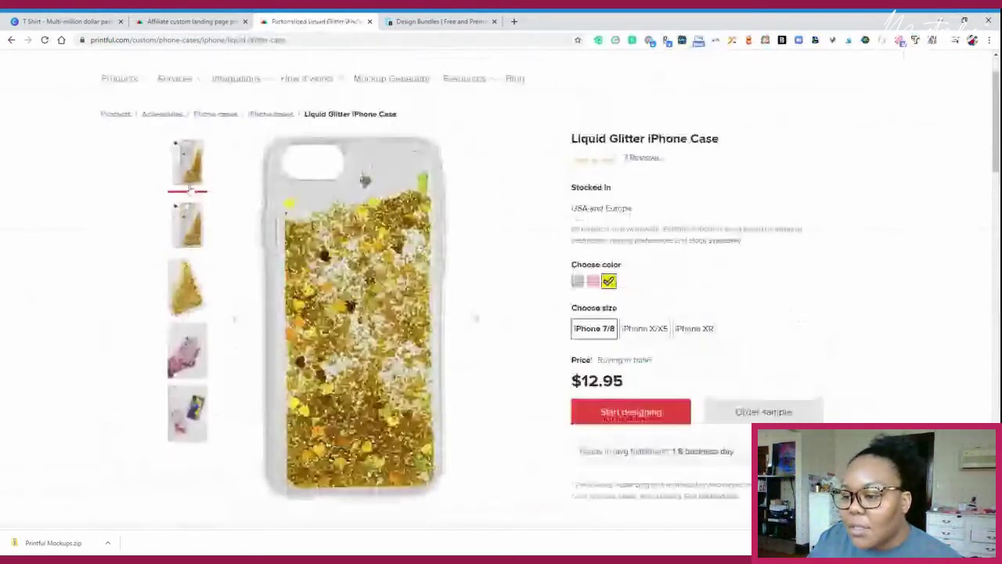
mouse_move(190, 357)
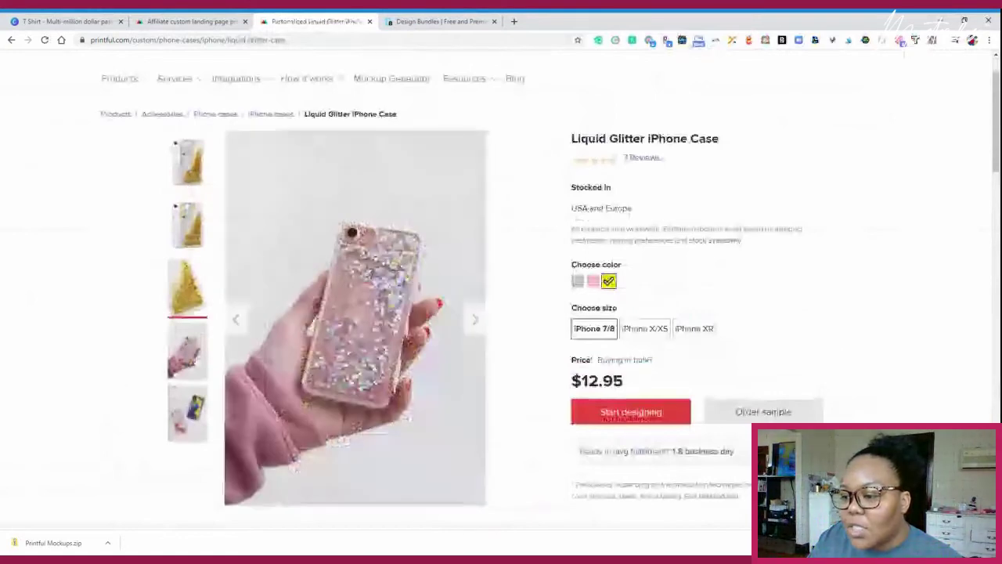
mouse_move(187, 411)
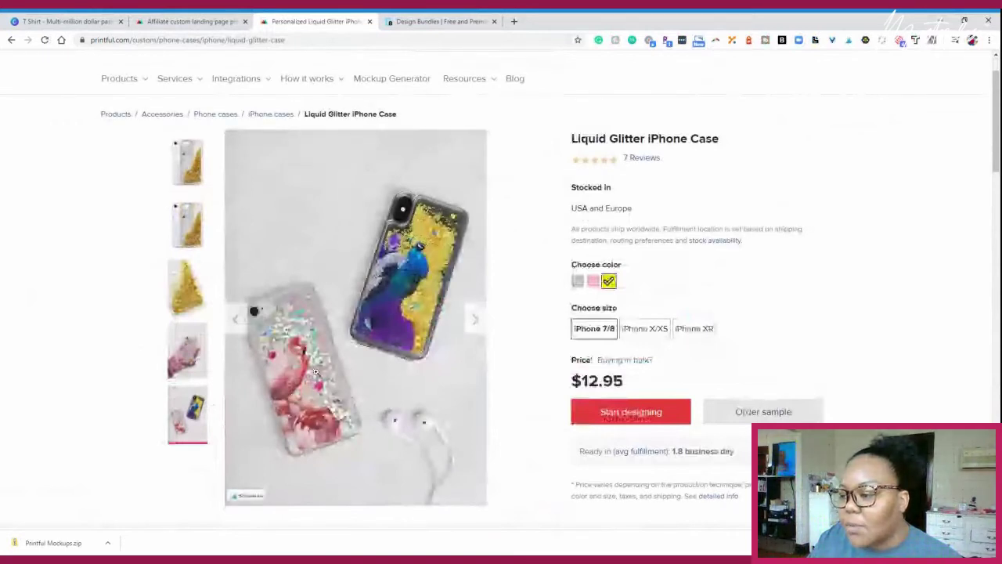
scroll(386, 269, "down", 1)
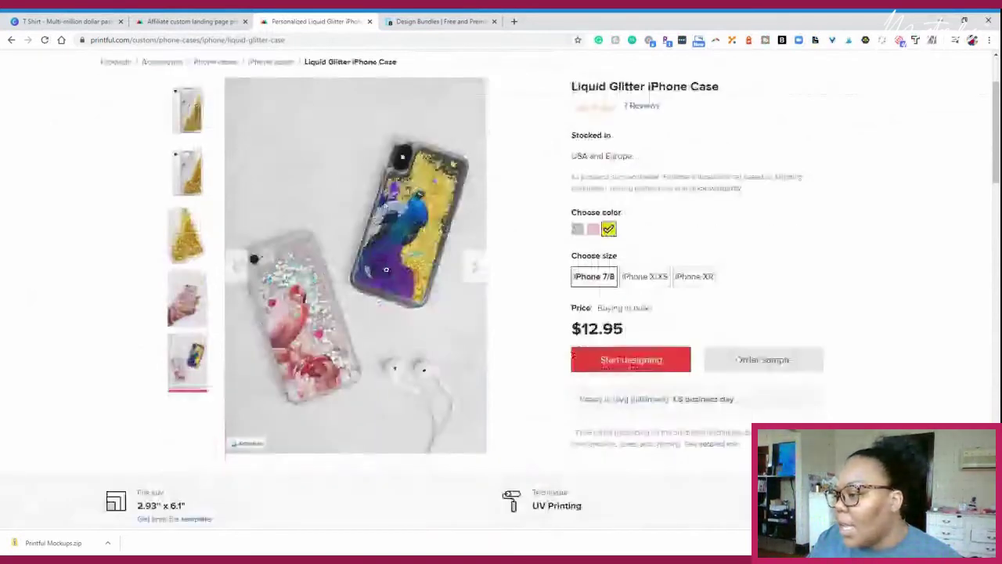
- Choose the iPhone XR size and compare the silver, pink and gold glitter colors, leaving silver selected
left_click(690, 280)
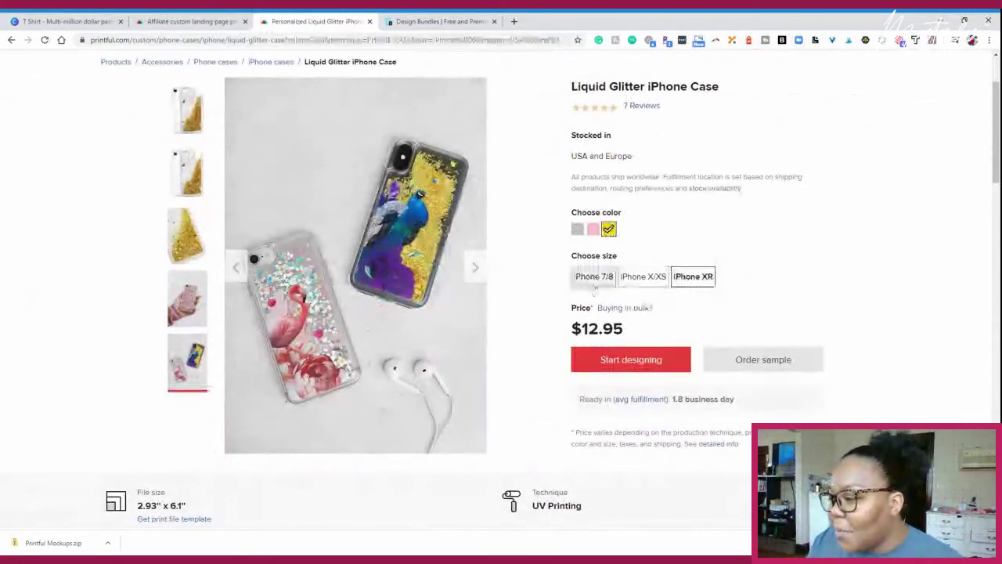
left_click(577, 230)
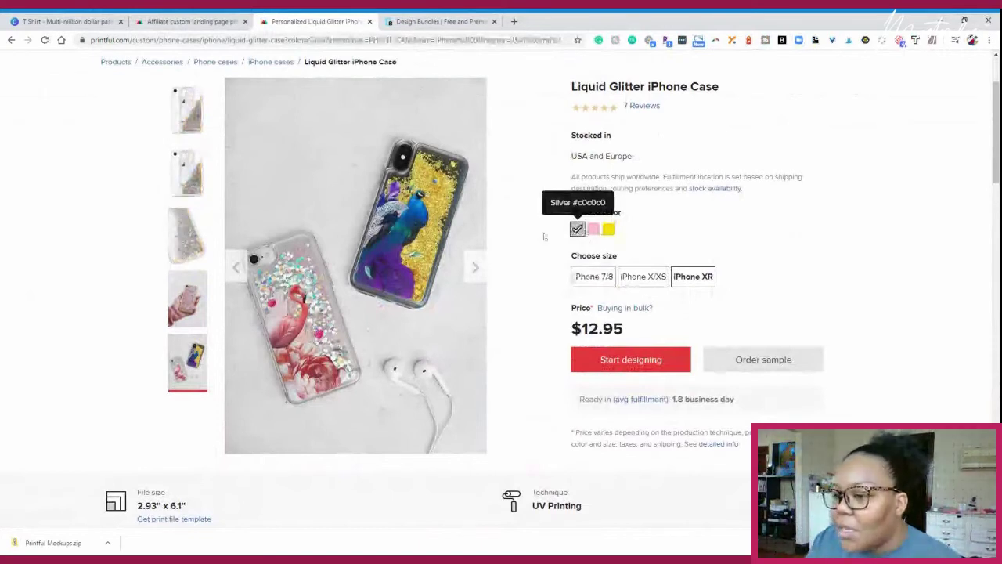
left_click(593, 228)
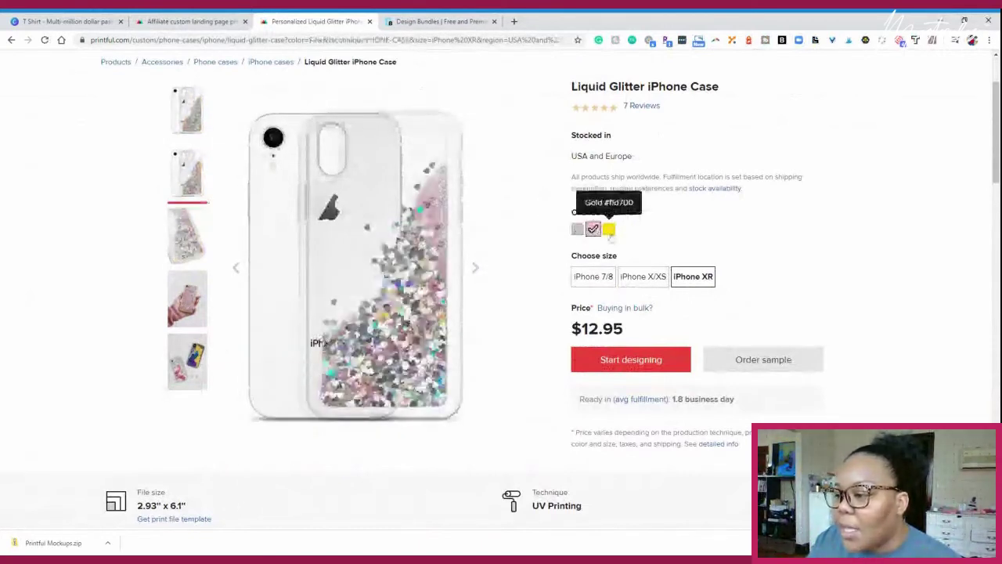
left_click(609, 229)
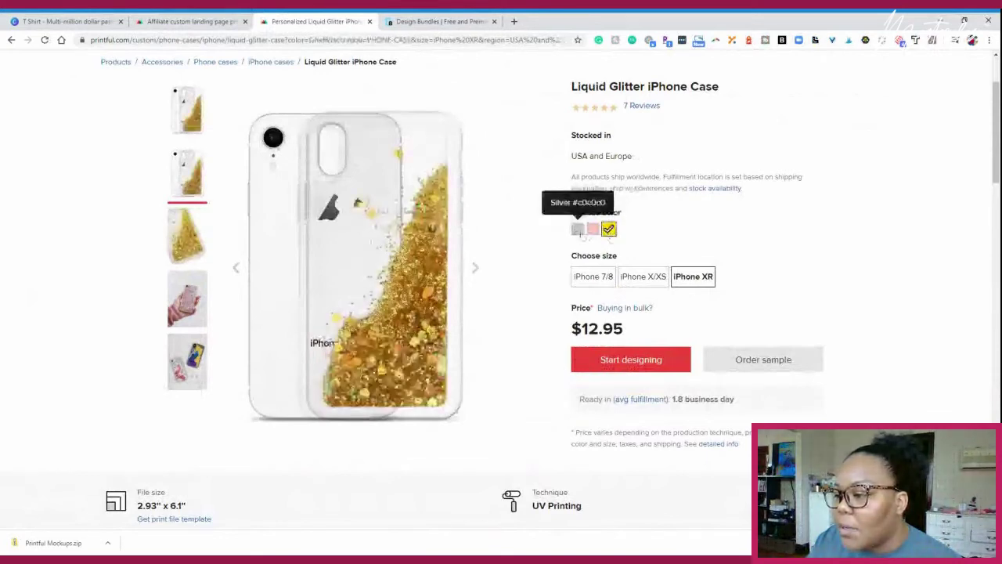
left_click(577, 228)
scroll(650, 264, "down", 2)
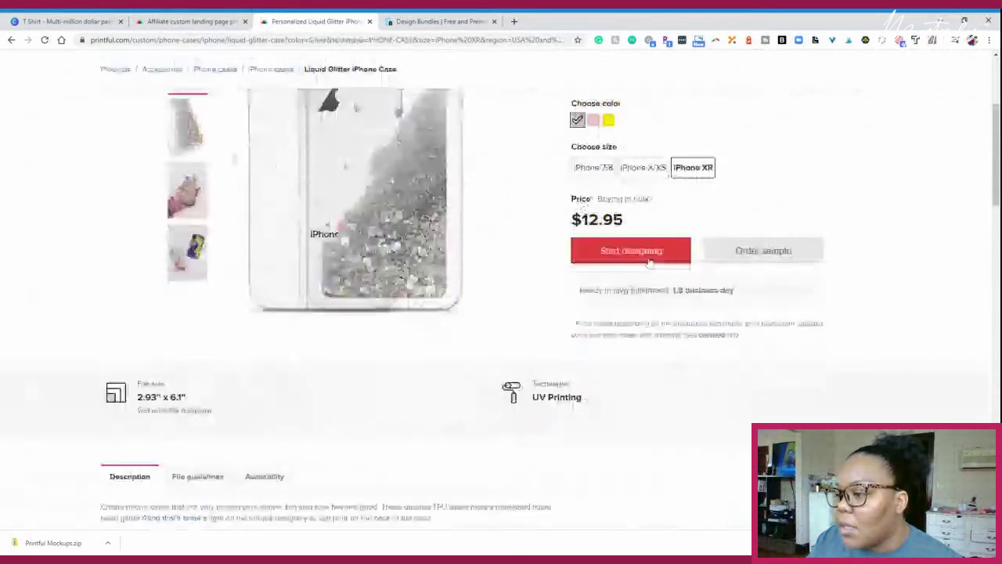
scroll(547, 250, "up", 2)
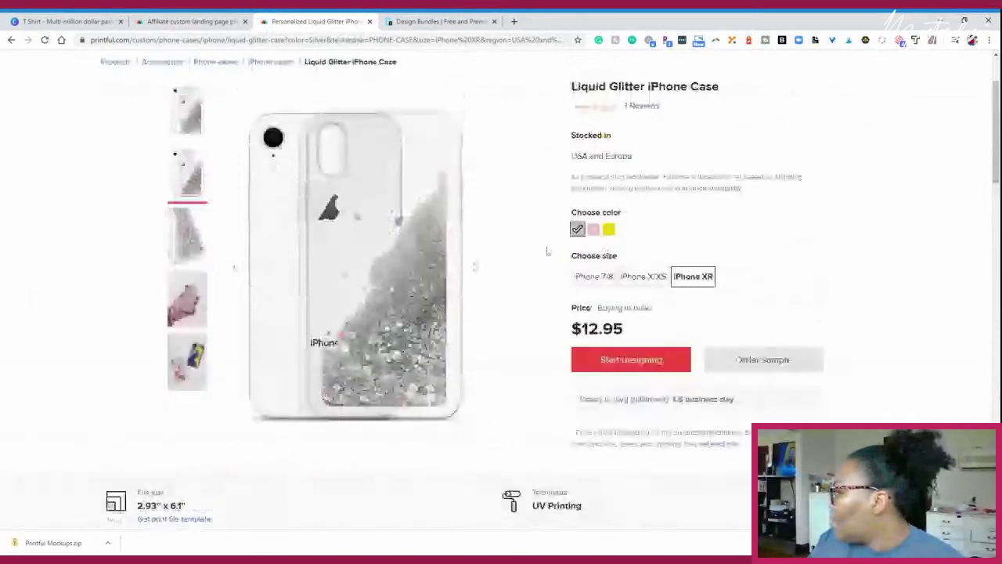
scroll(548, 251, "down", 1)
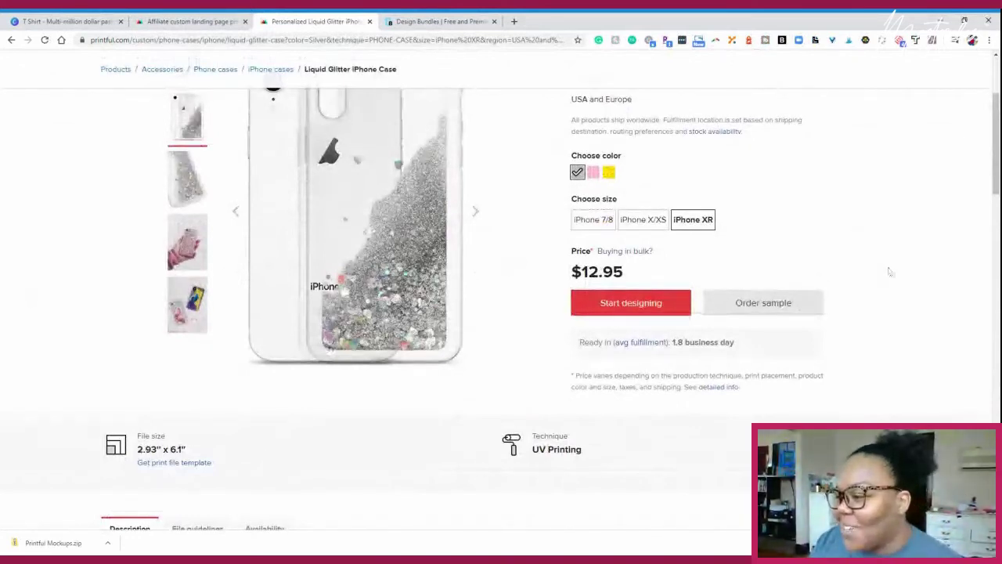
scroll(885, 293, "down", 1)
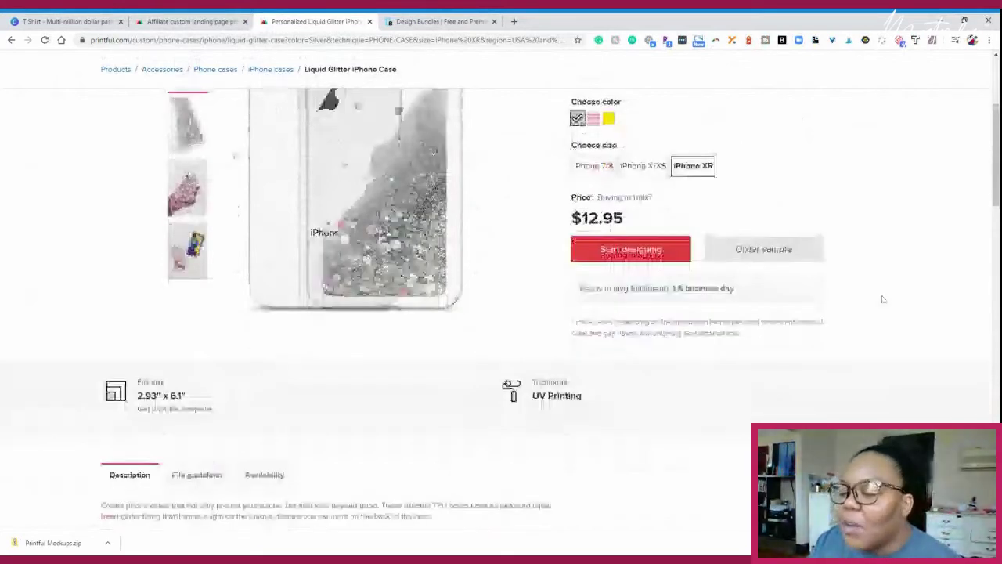
scroll(889, 306, "up", 1)
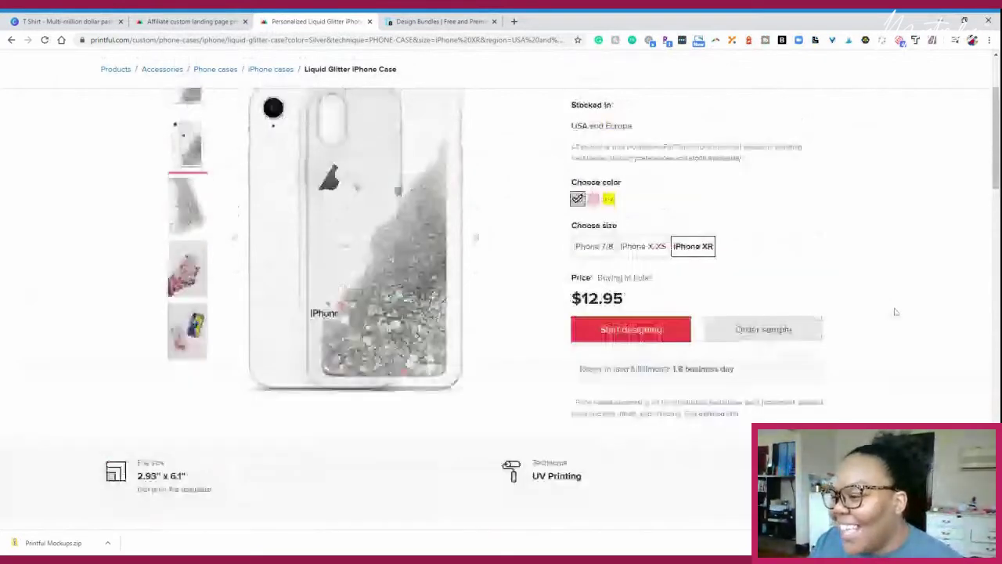
scroll(782, 329, "up", 1)
left_click(614, 360)
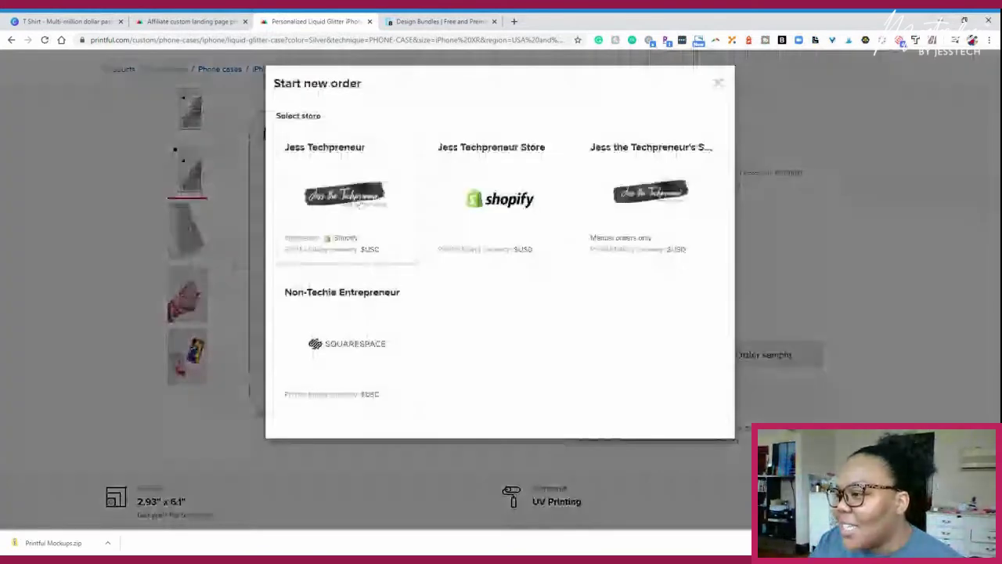
left_click(715, 84)
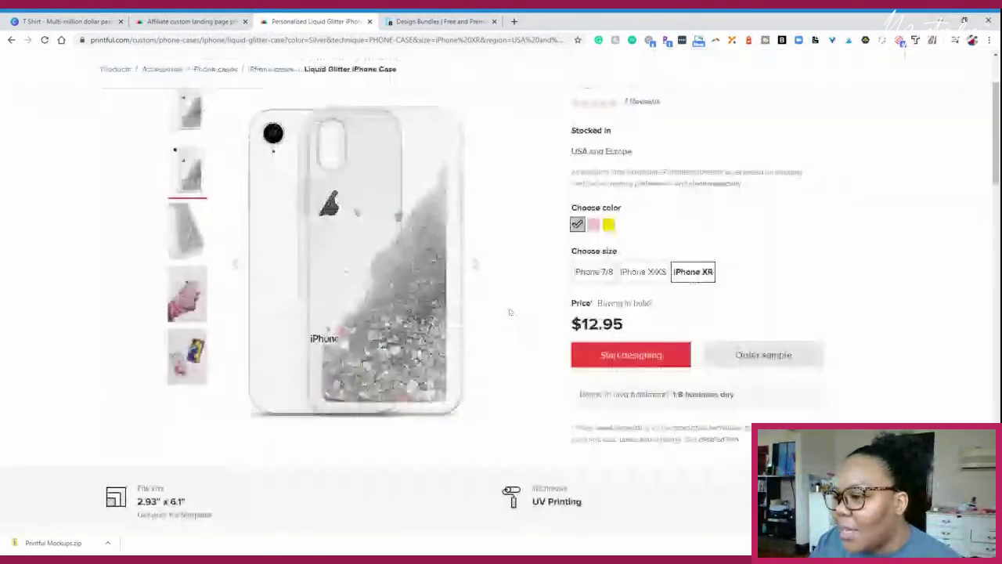
- Open the Eco-friendly collection from the product collections and look through its products
scroll(569, 403, "up", 1)
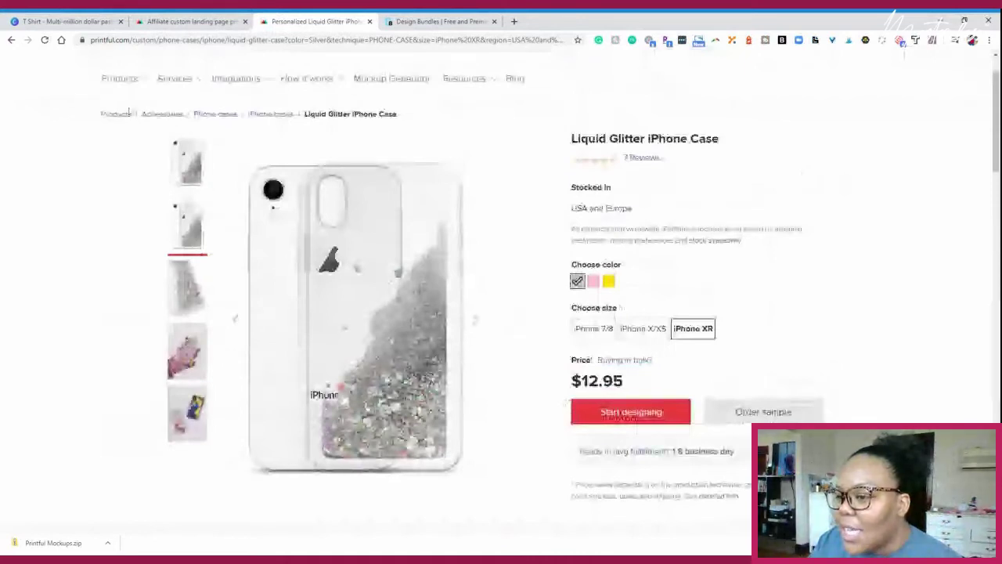
mouse_move(121, 88)
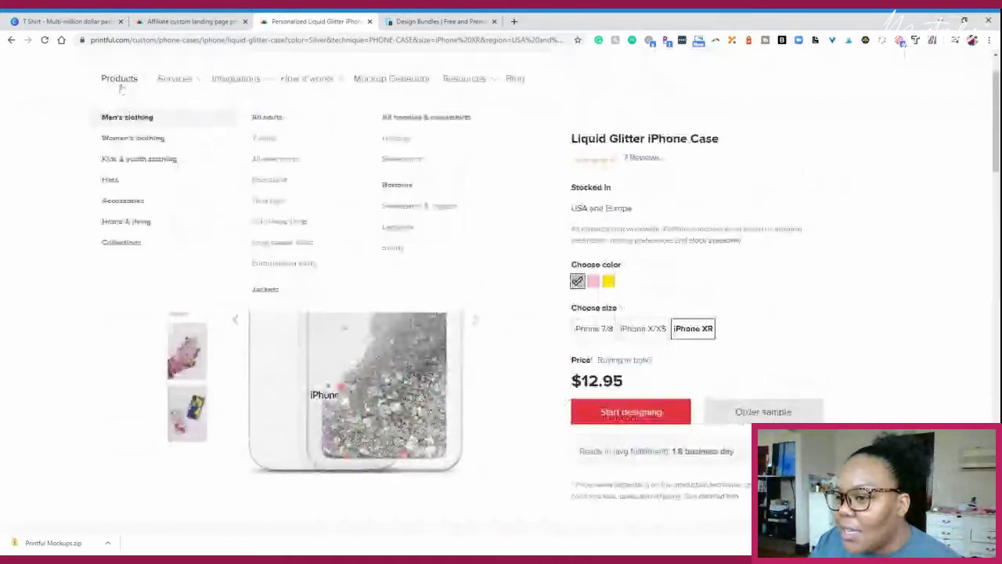
left_click(143, 249)
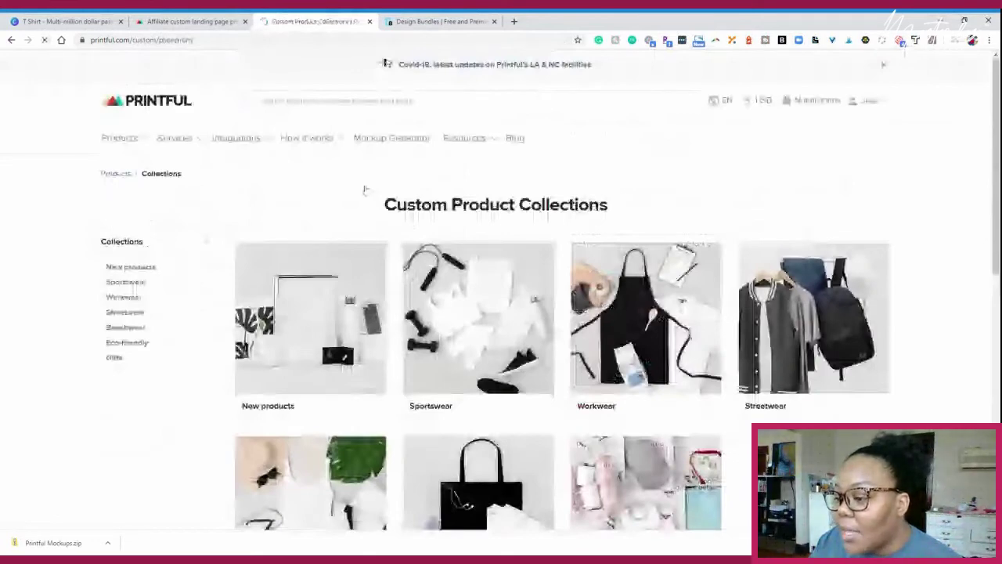
scroll(483, 363, "down", 2)
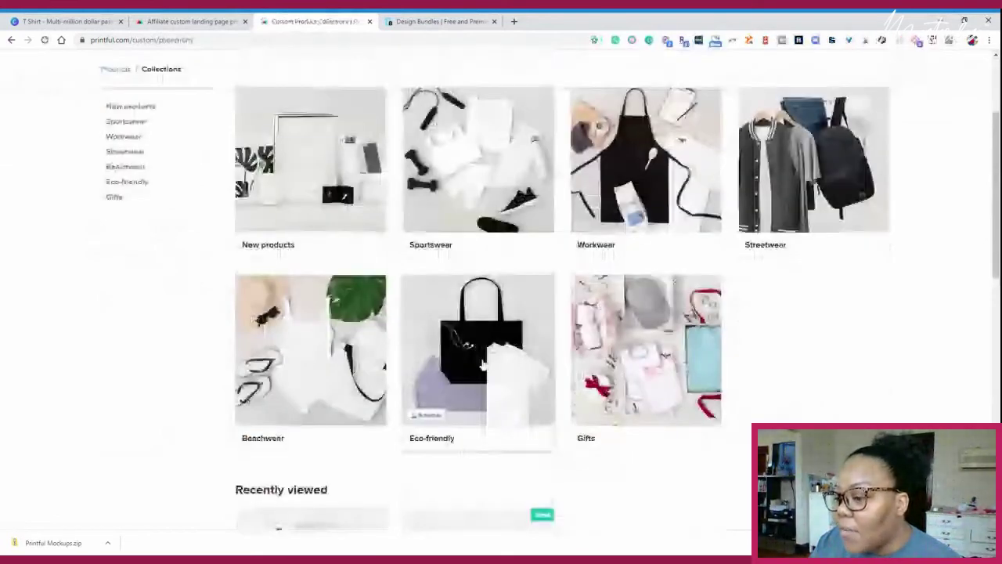
left_click(483, 364)
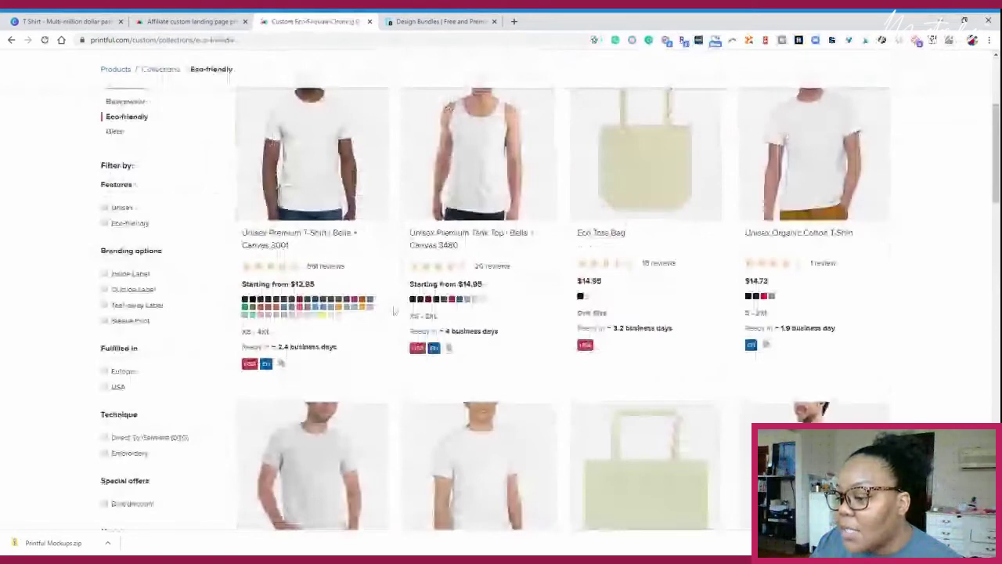
scroll(288, 321, "down", 6)
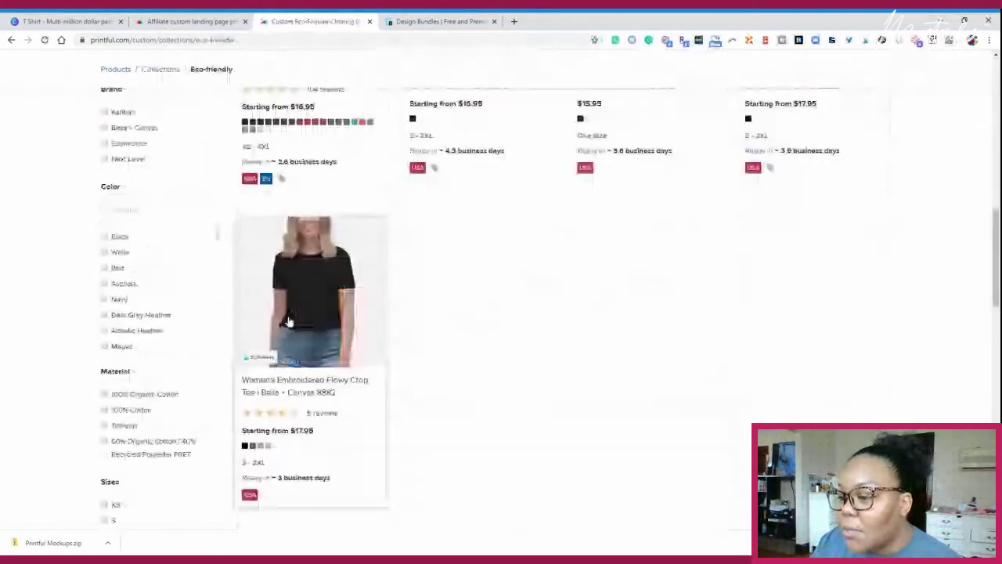
scroll(288, 320, "up", 6)
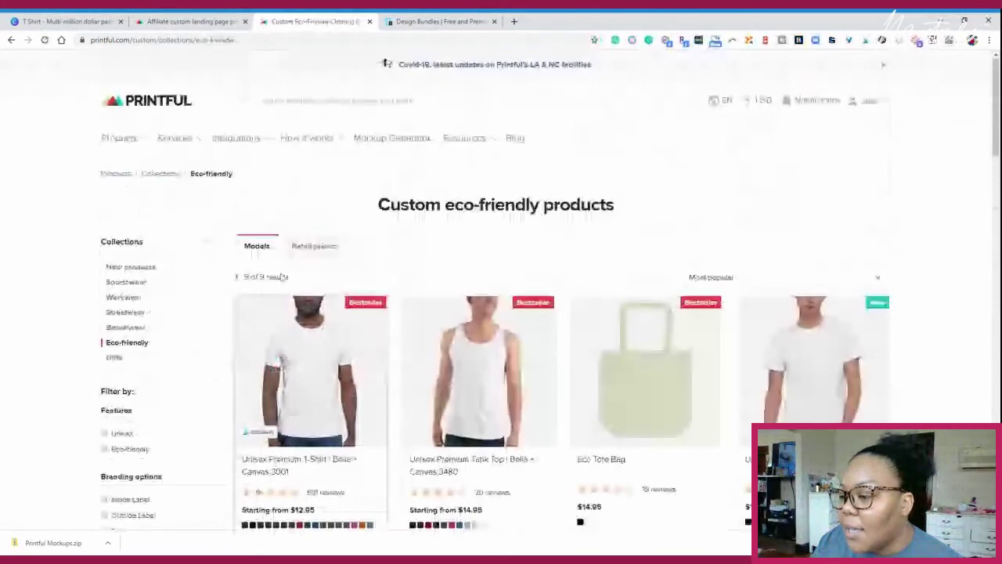
- Browse the Gifts collection and open the Engraved Silver Bar Chain Bracelet
left_click(112, 358)
scroll(400, 302, "down", 1)
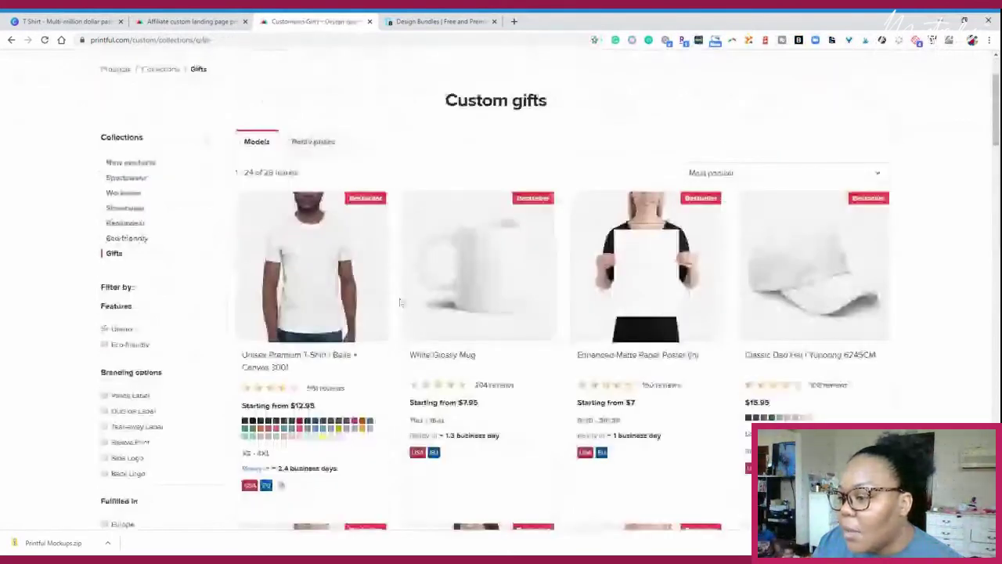
scroll(399, 302, "down", 1)
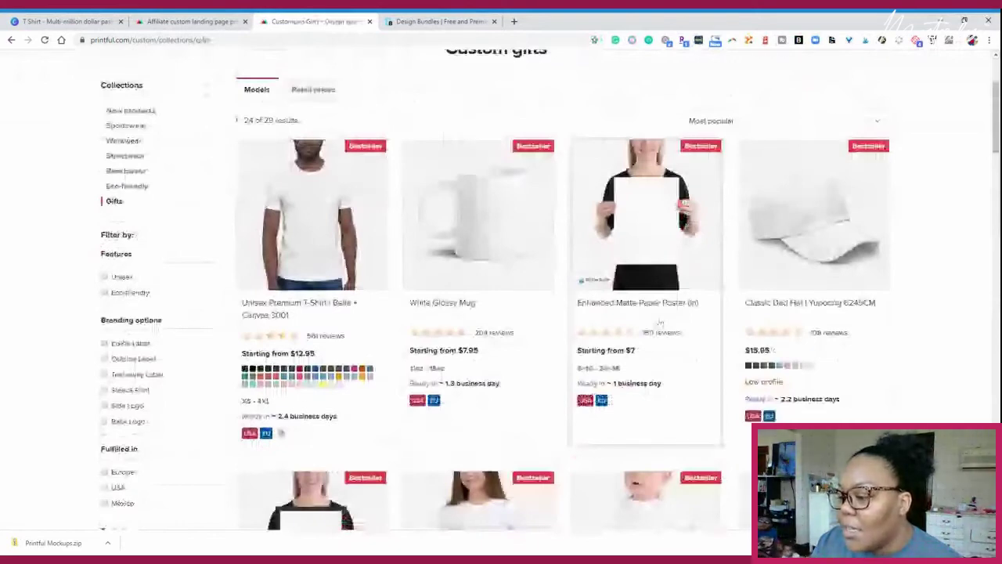
scroll(579, 324, "down", 6)
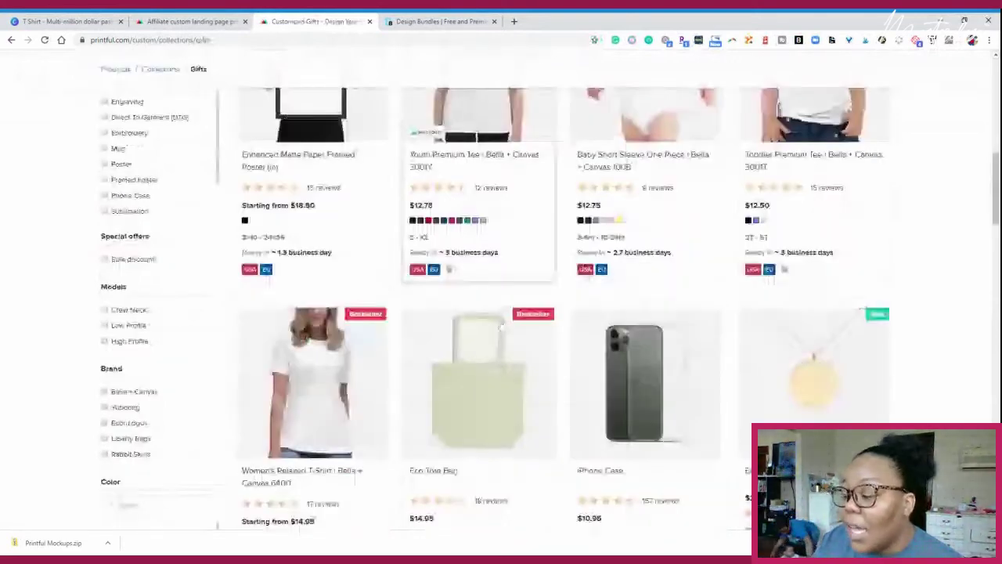
scroll(501, 325, "down", 3)
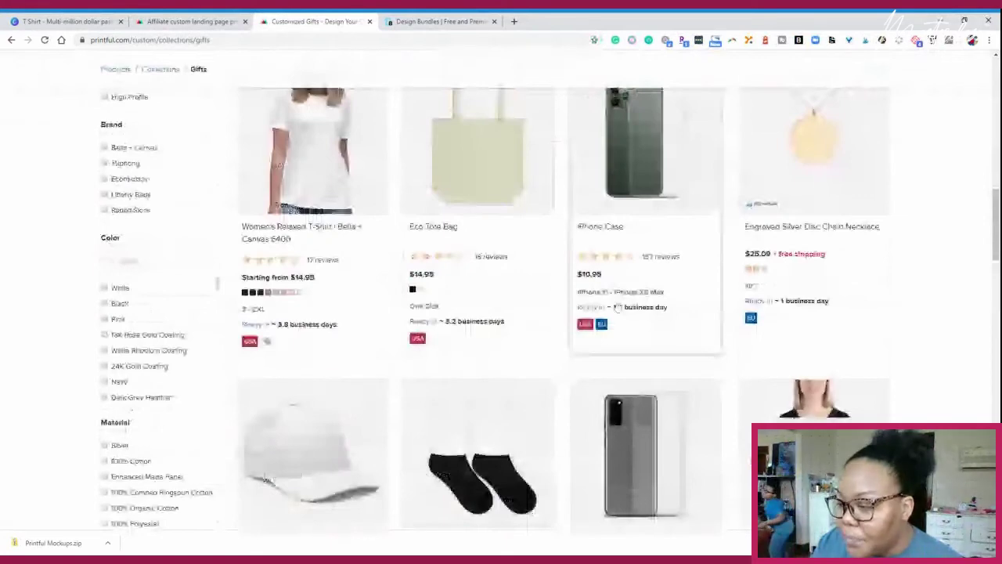
scroll(618, 308, "down", 6)
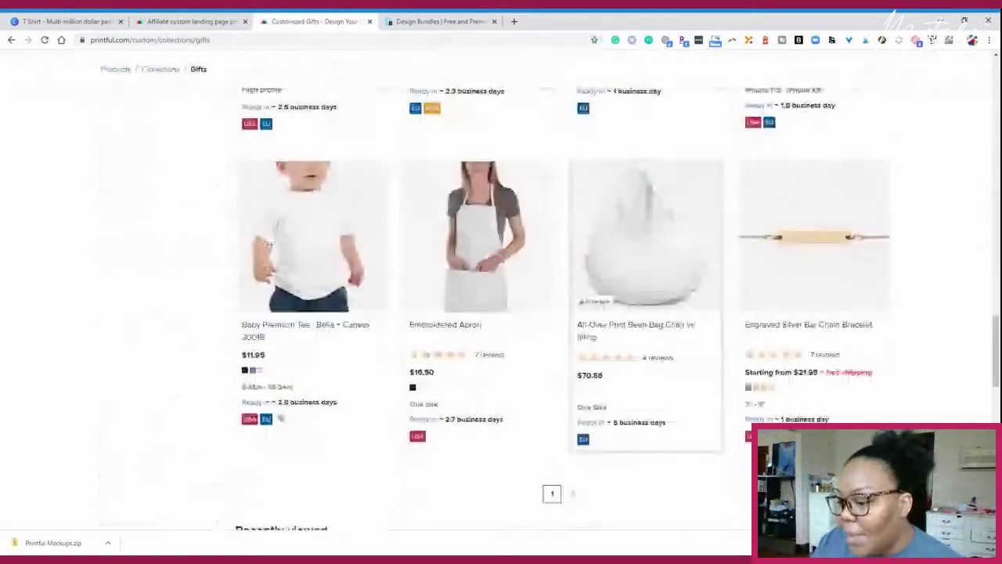
scroll(646, 259, "down", 1)
left_click(832, 153)
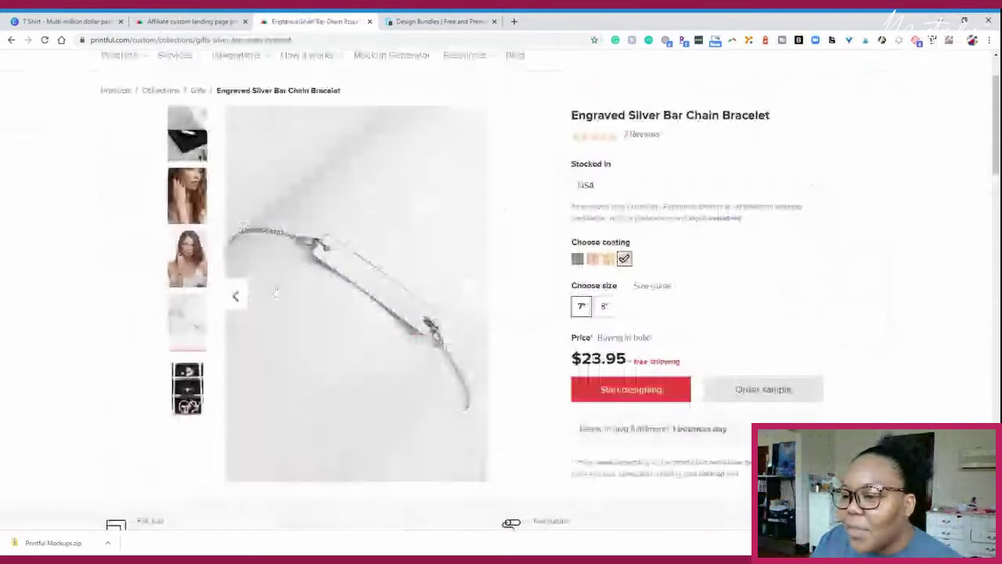
- View the bracelet's product photos and play part of the Custom Engraved Jewelry video before closing it
left_click(191, 257)
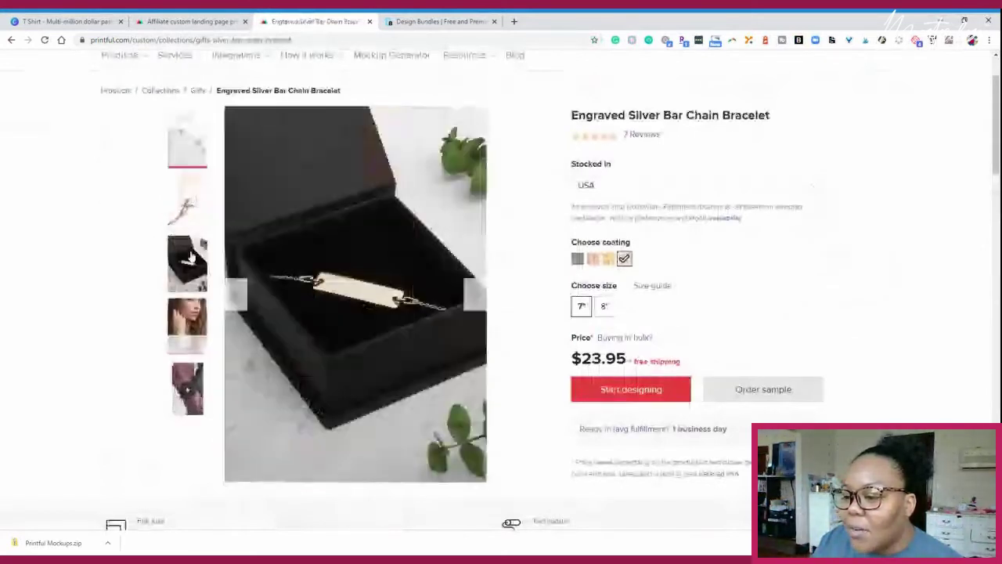
left_click(191, 329)
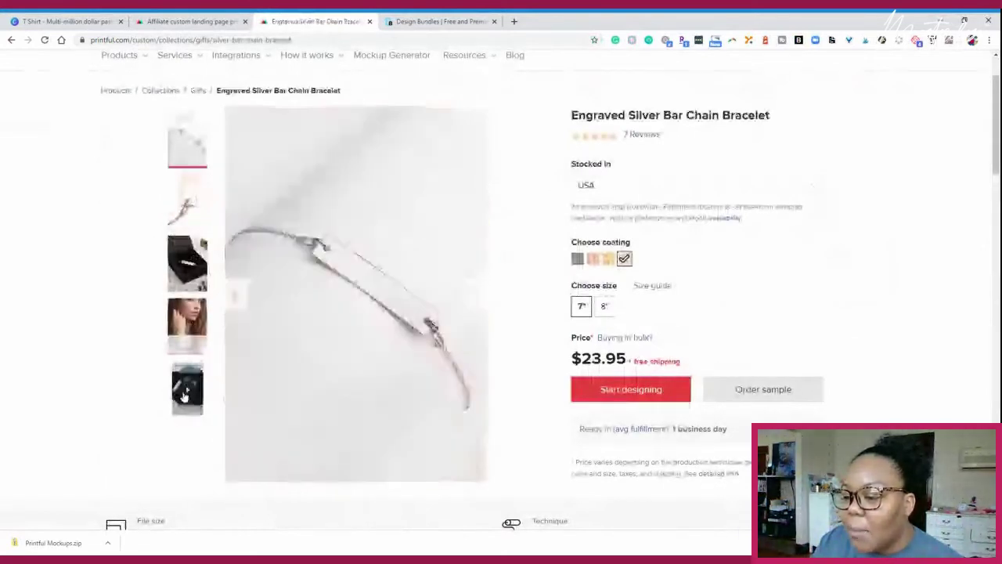
left_click(188, 392)
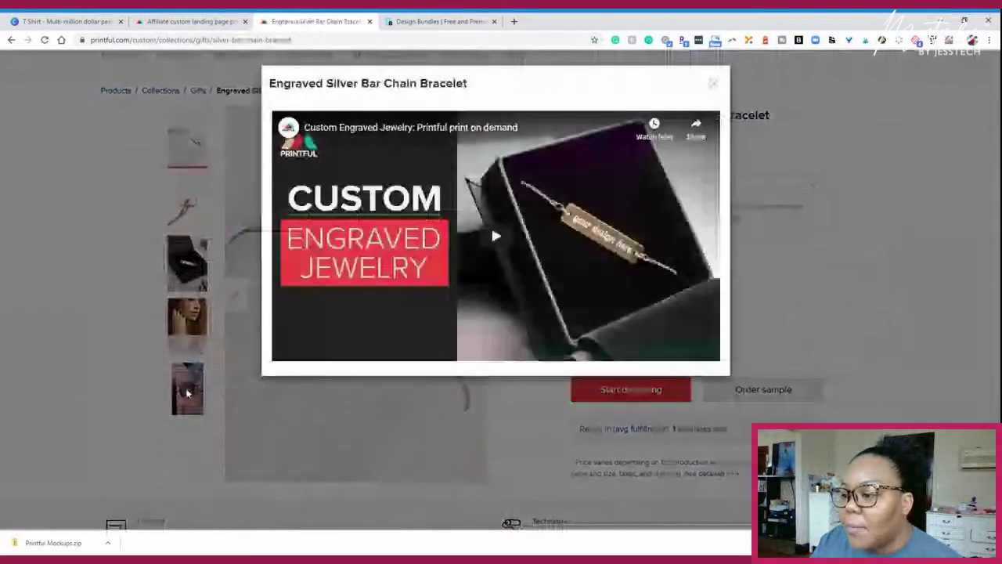
left_click(499, 237)
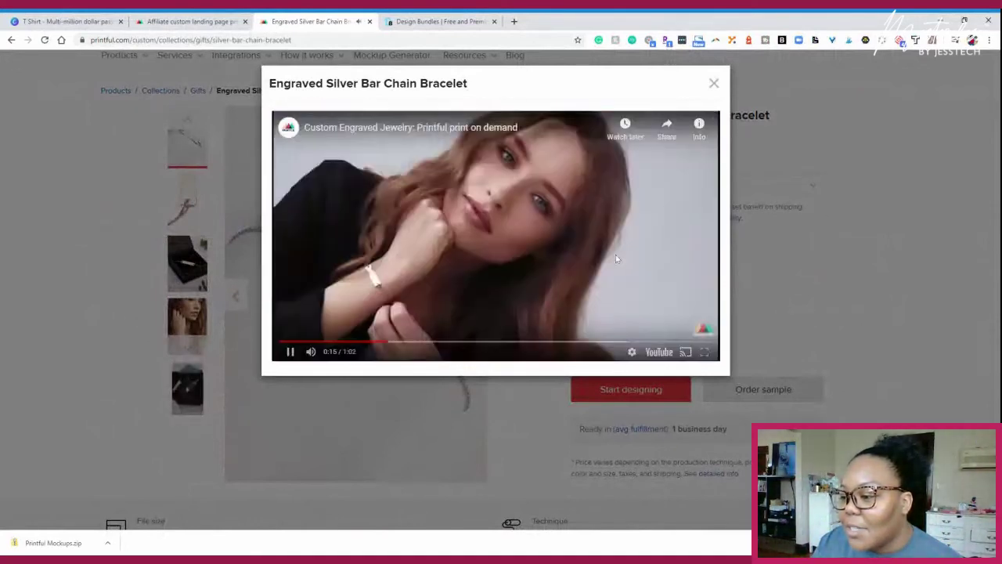
left_click(713, 82)
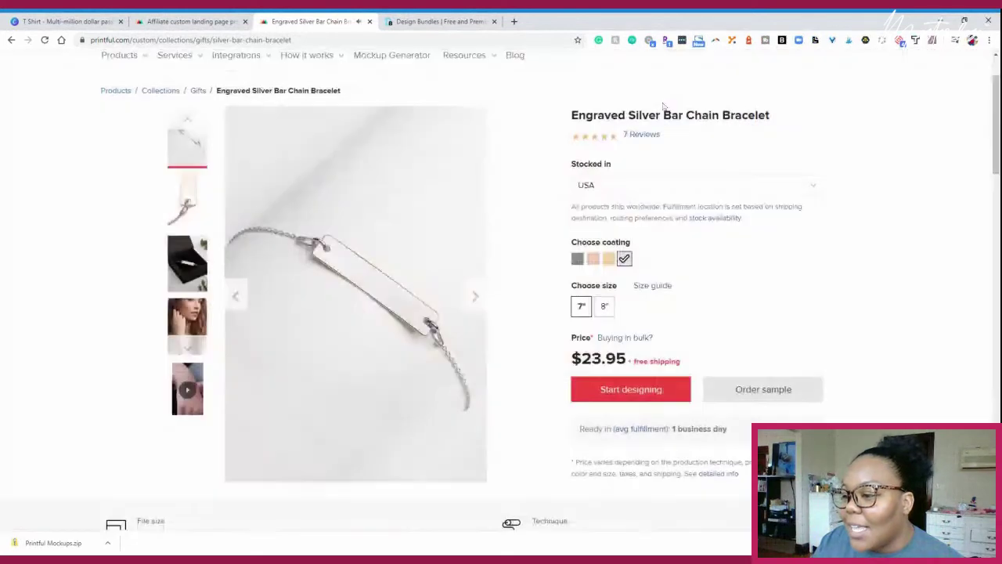
- Review the engraved bracelet's description, coating options and price on the product page
scroll(524, 118, "down", 3)
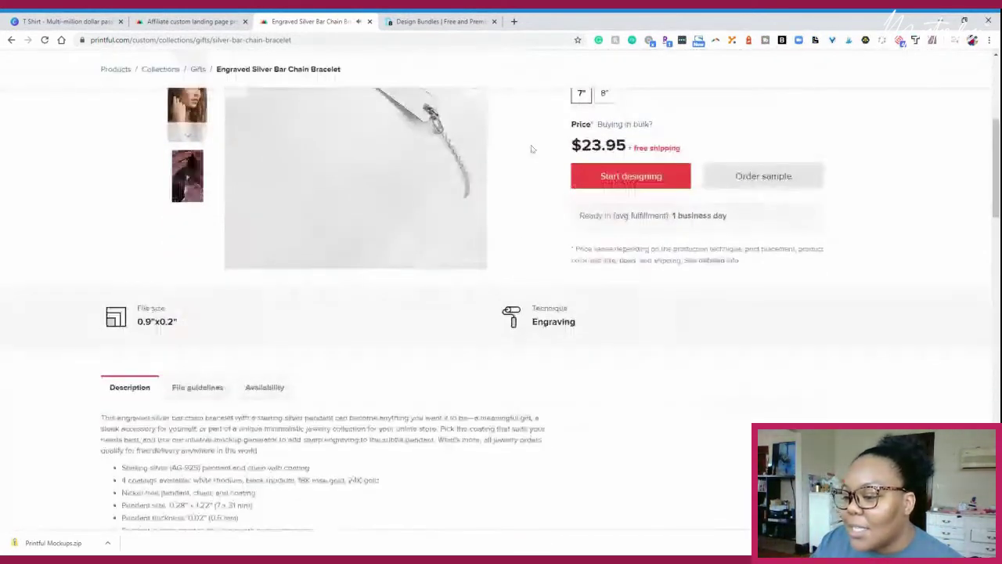
scroll(551, 180, "down", 3)
scroll(569, 225, "up", 5)
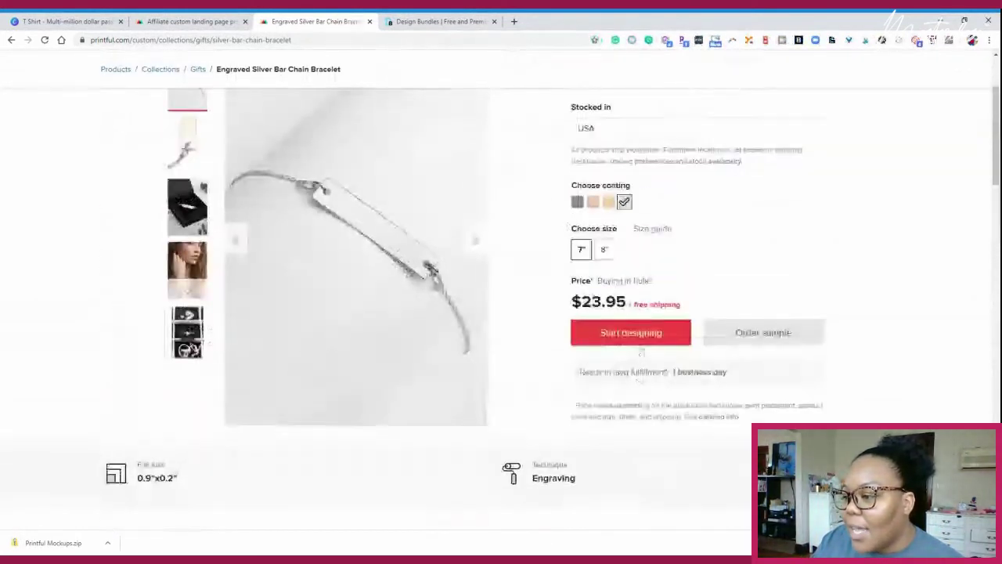
scroll(583, 206, "up", 2)
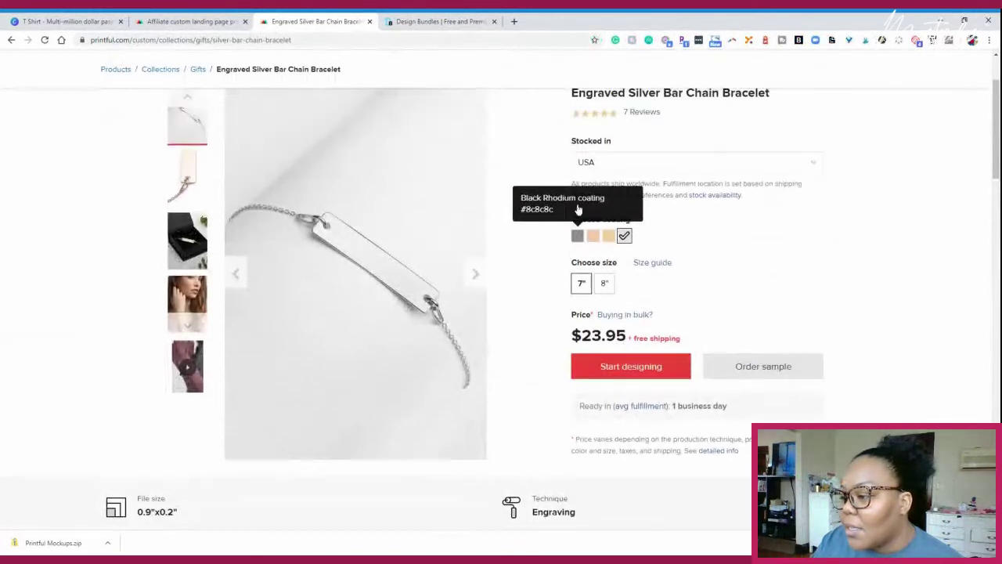
left_click_drag(572, 358, 630, 362)
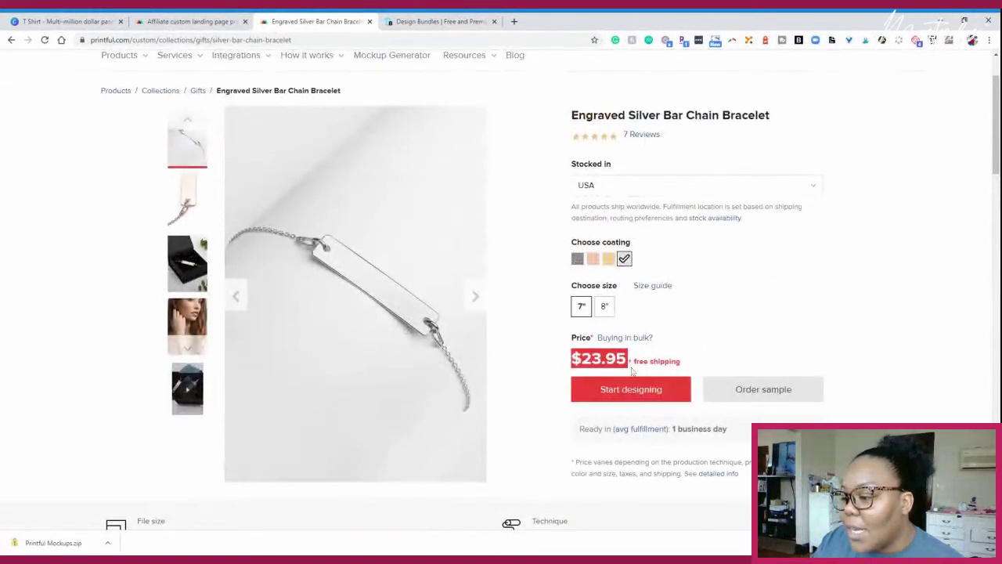
left_click(745, 336)
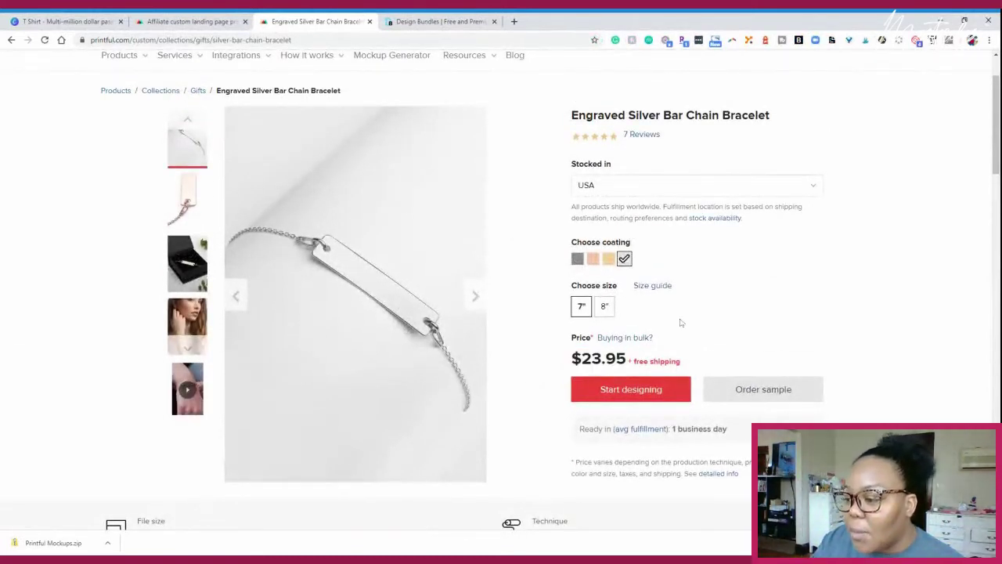
- Start designing the bracelet for the Jess Techpreneur store and keep USA as the stock location
left_click(644, 390)
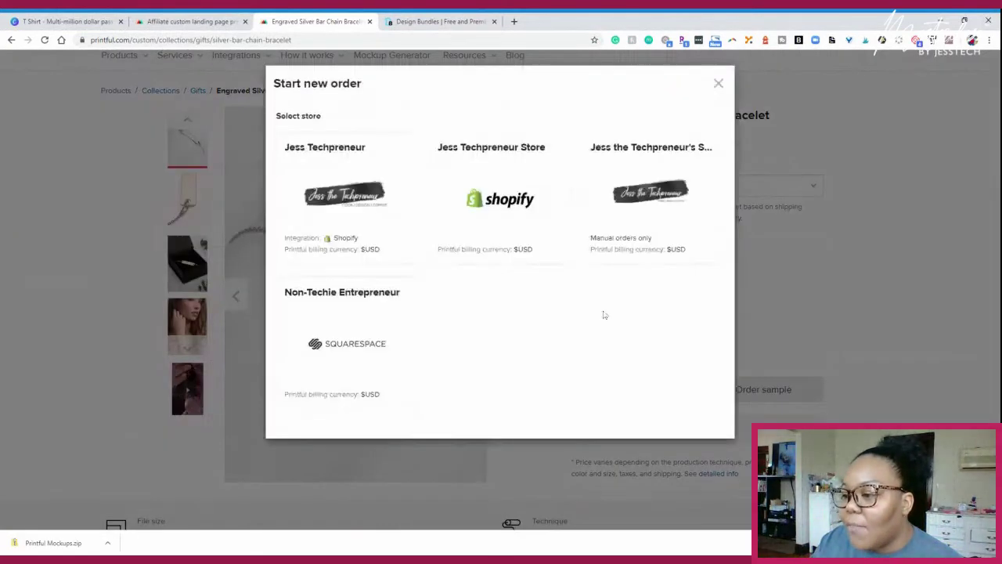
left_click(382, 217)
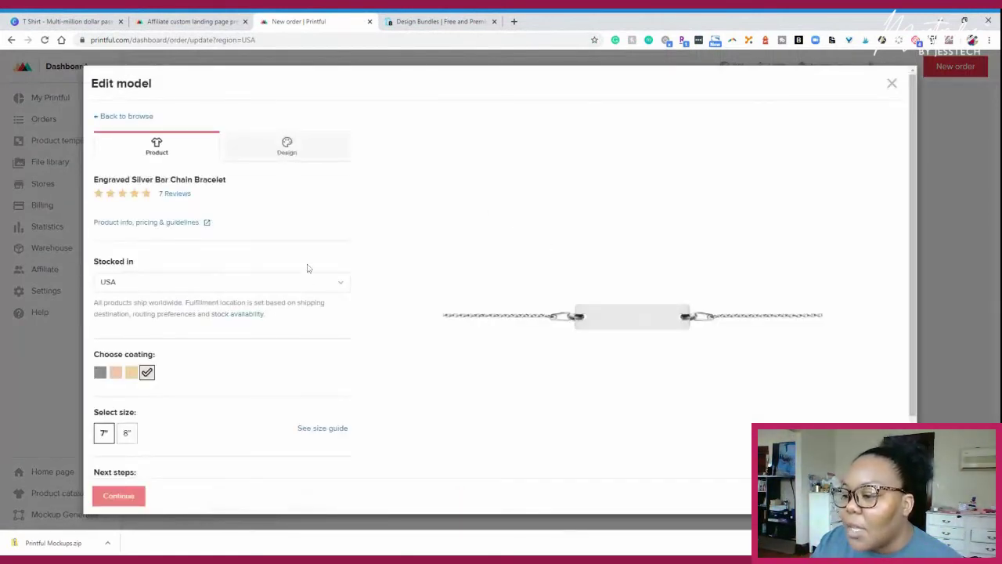
scroll(310, 271, "down", 1)
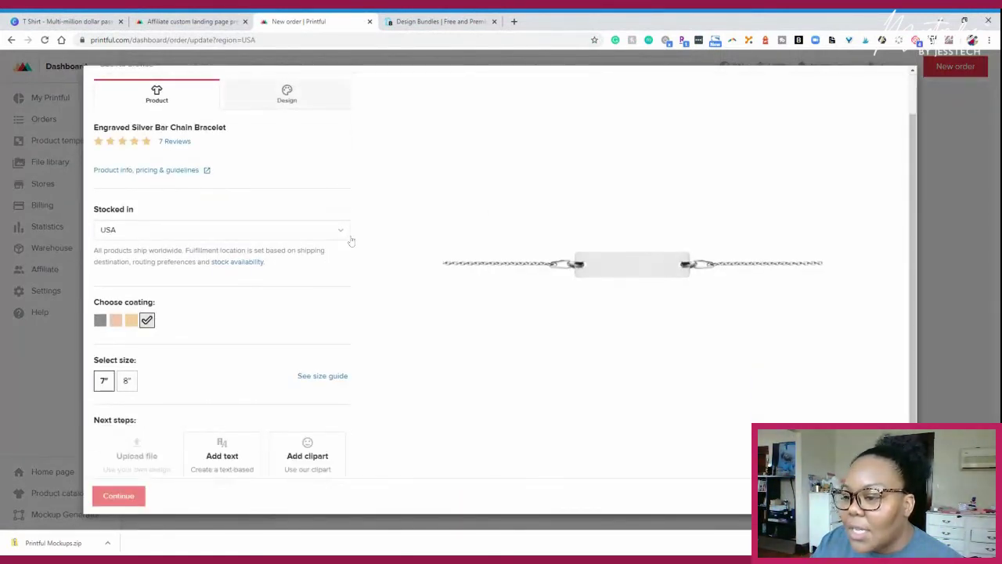
left_click(338, 231)
left_click(116, 251)
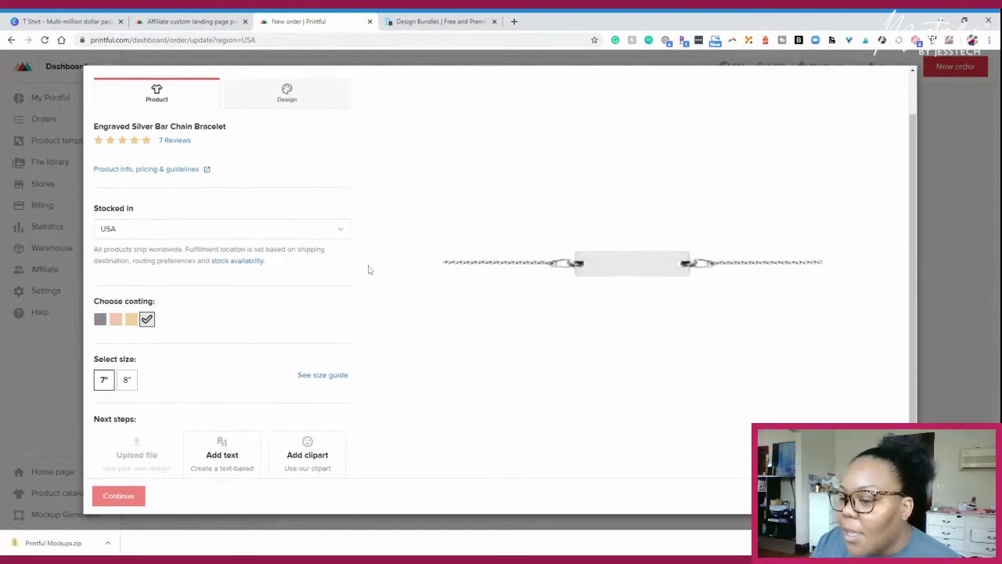
- Check the bracelet's coating options and choose the 8" size
scroll(329, 263, "down", 1)
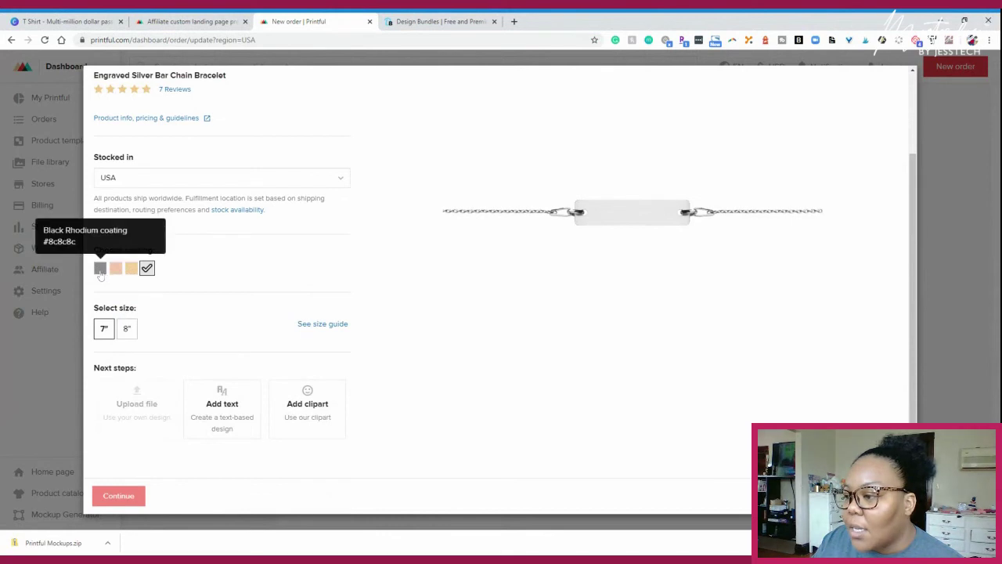
scroll(168, 305, "down", 1)
left_click(127, 318)
left_click(105, 318)
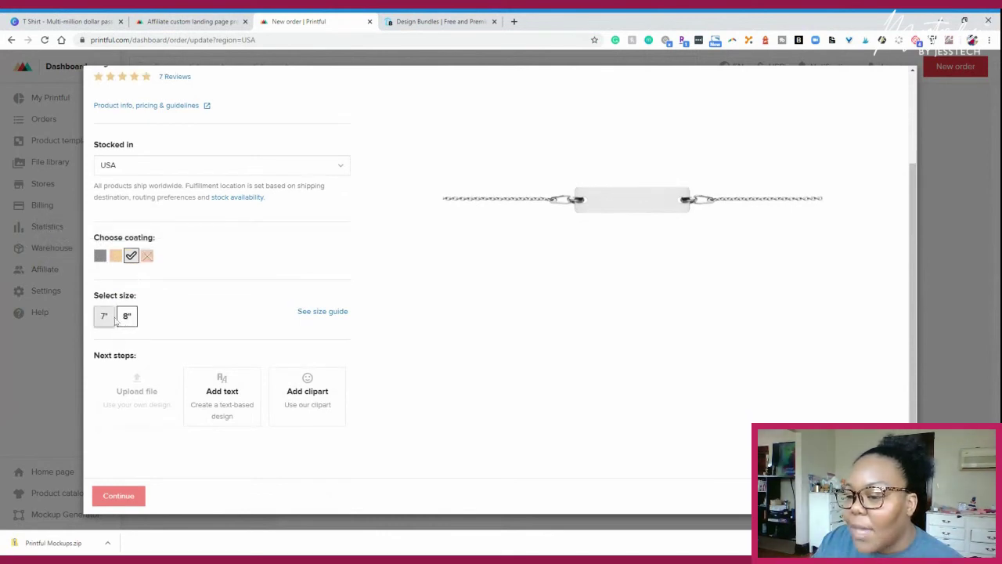
left_click(127, 317)
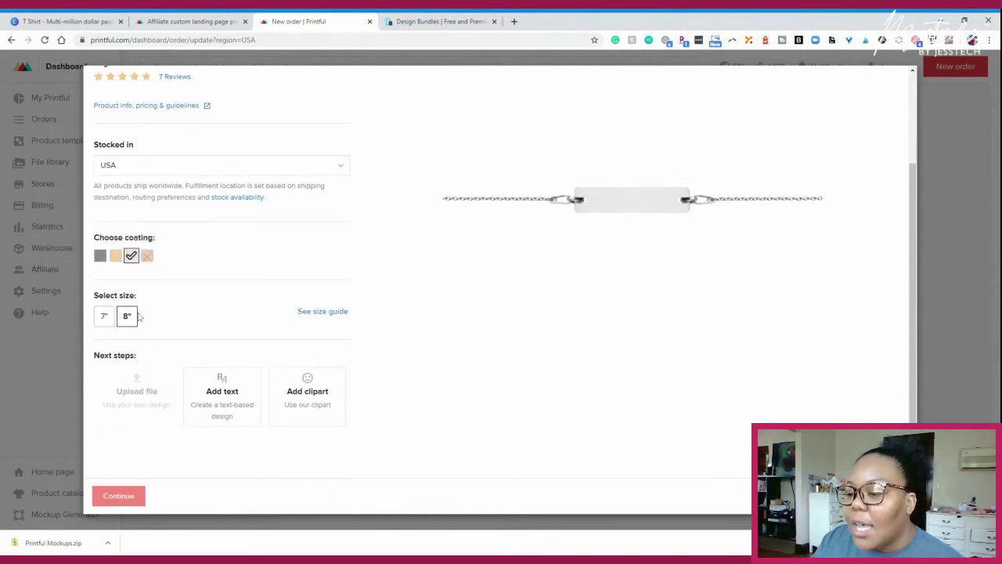
- Add the engraving text "Non-Techie Entrepreneur" to the bracelet's design
scroll(564, 283, "up", 2)
left_click(286, 133)
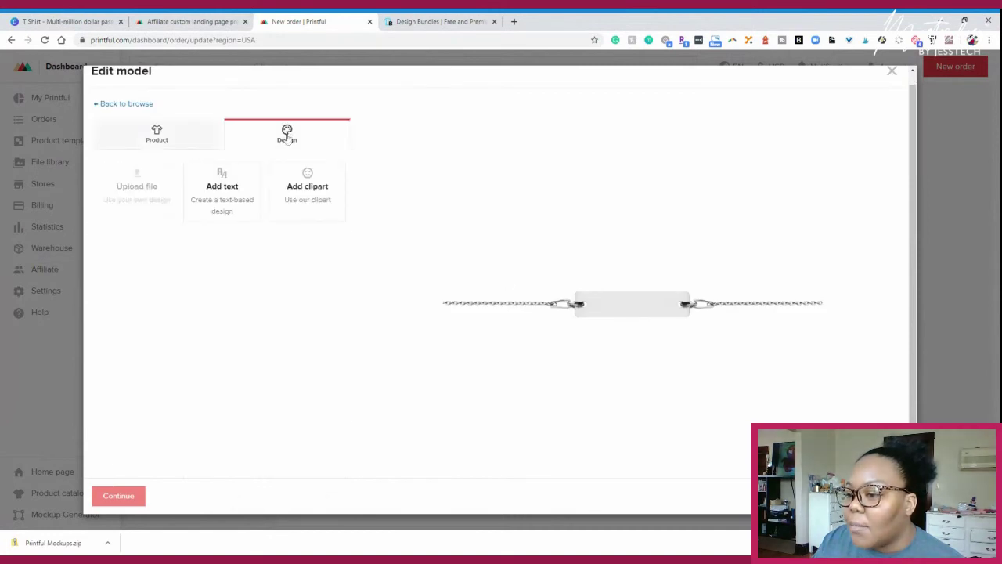
left_click(233, 172)
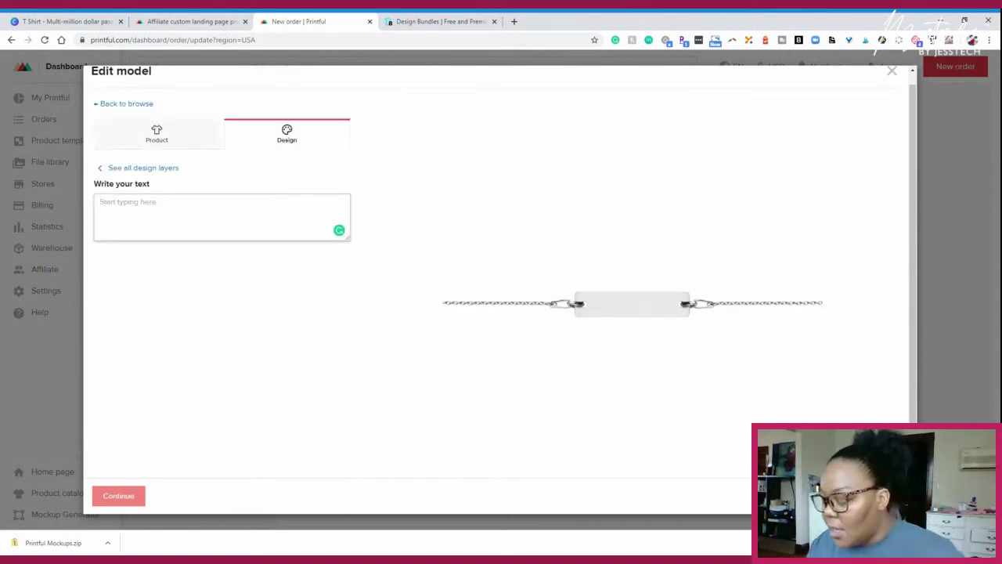
type("Non-Te")
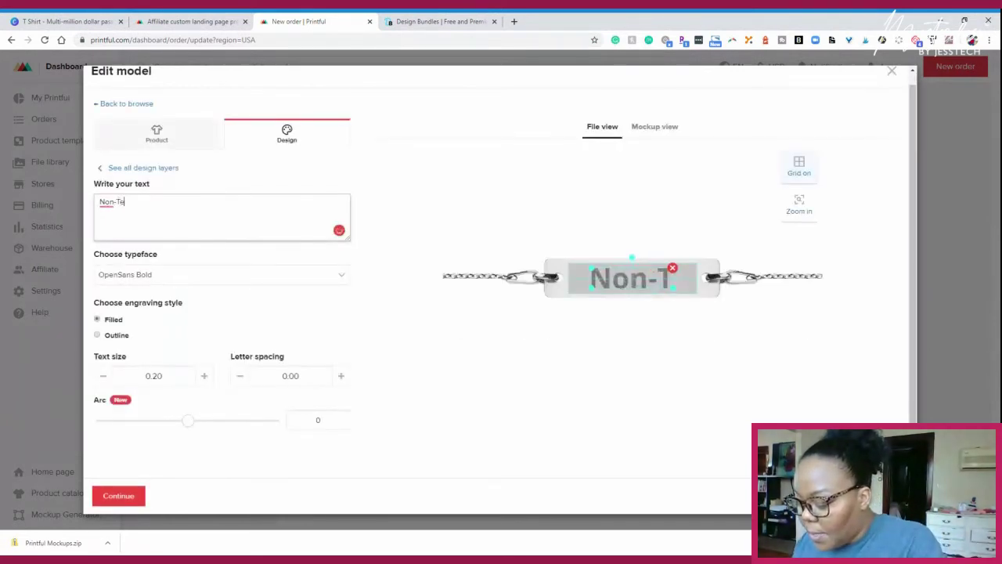
type("chie Entrepenr")
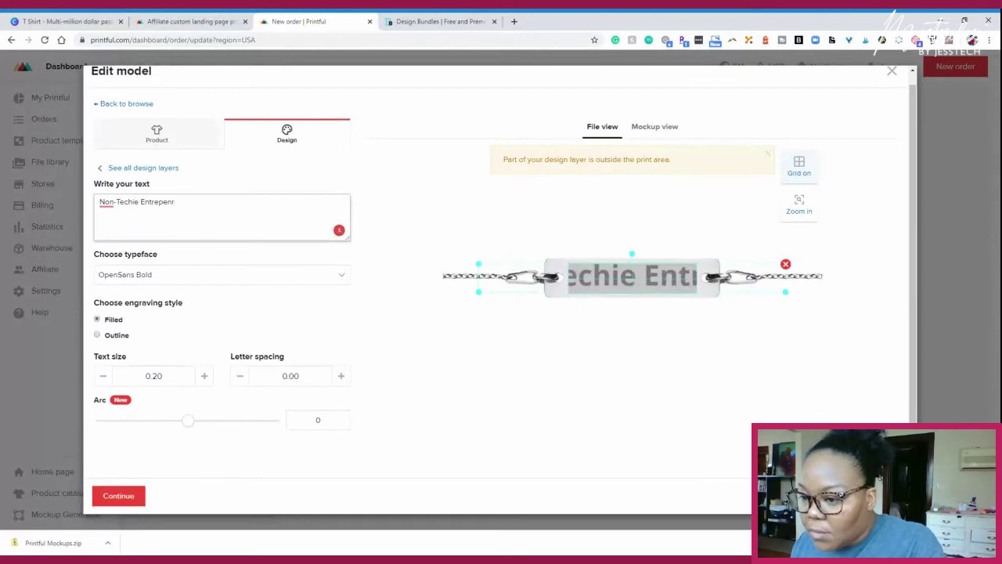
key("BackSpace")
key("BackSpace")
key("BackSpace")
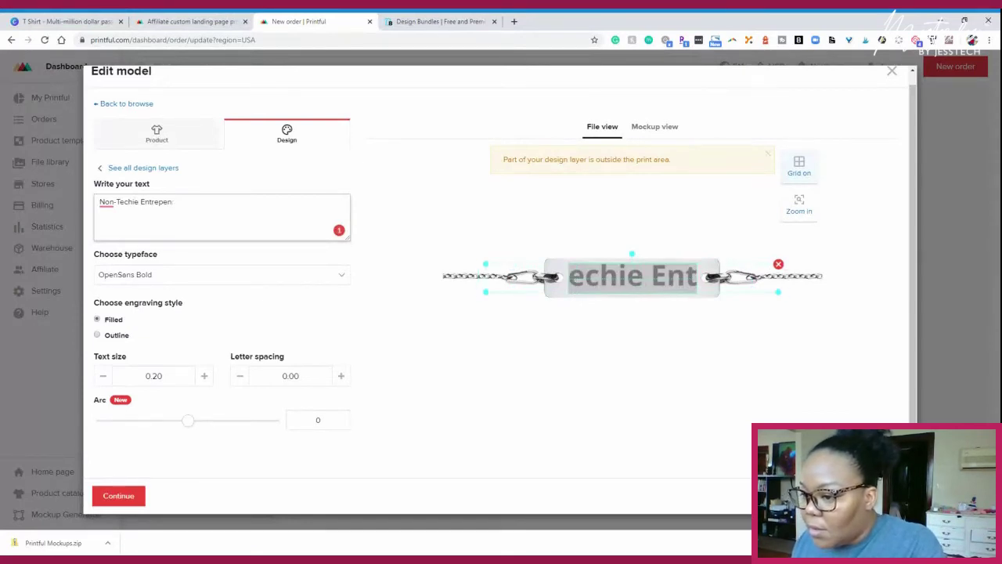
type("r")
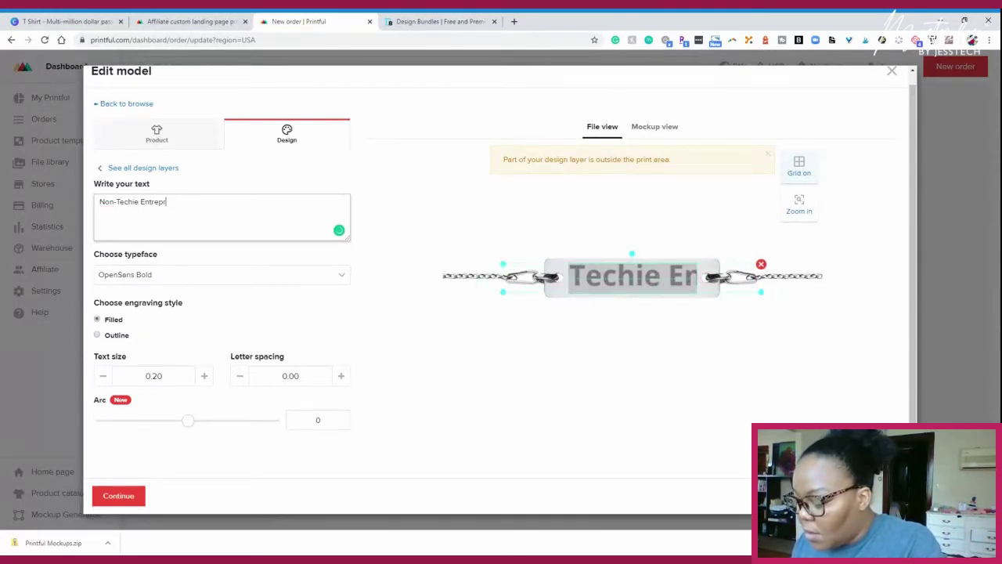
type("eneur")
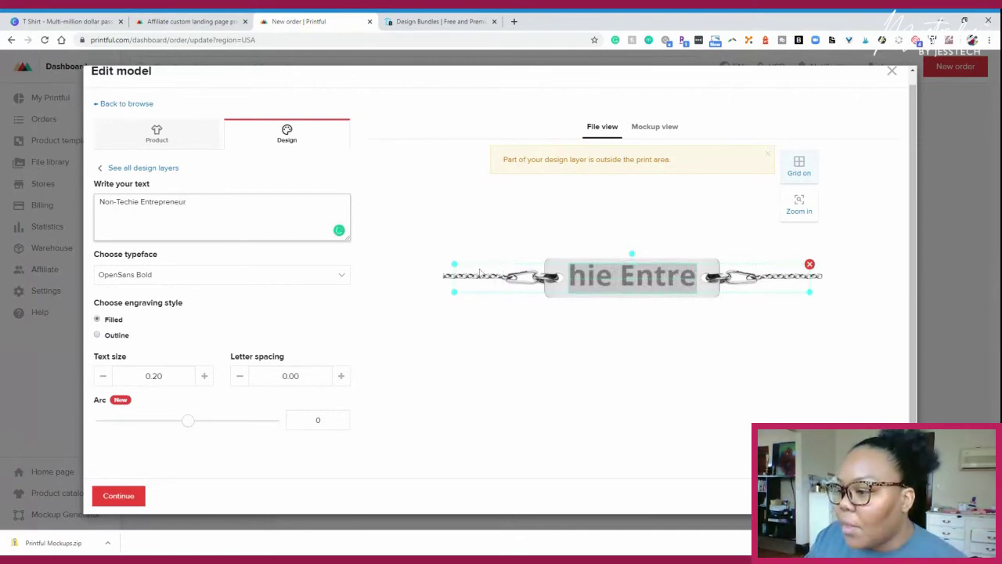
- Try OpenSans ExtraBold for the engraving text, browse the typefaces and choose Graduate
left_click(275, 282)
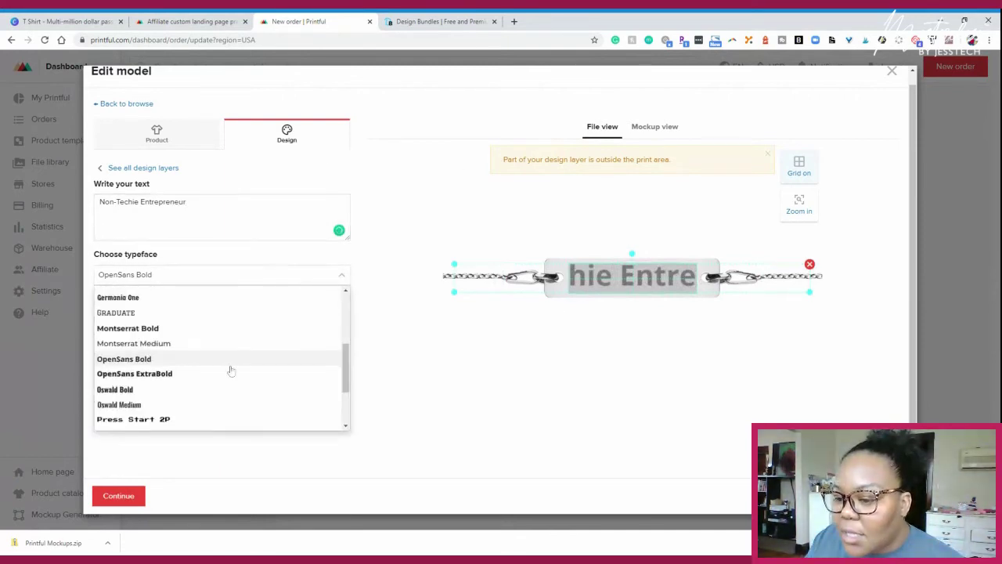
left_click(179, 376)
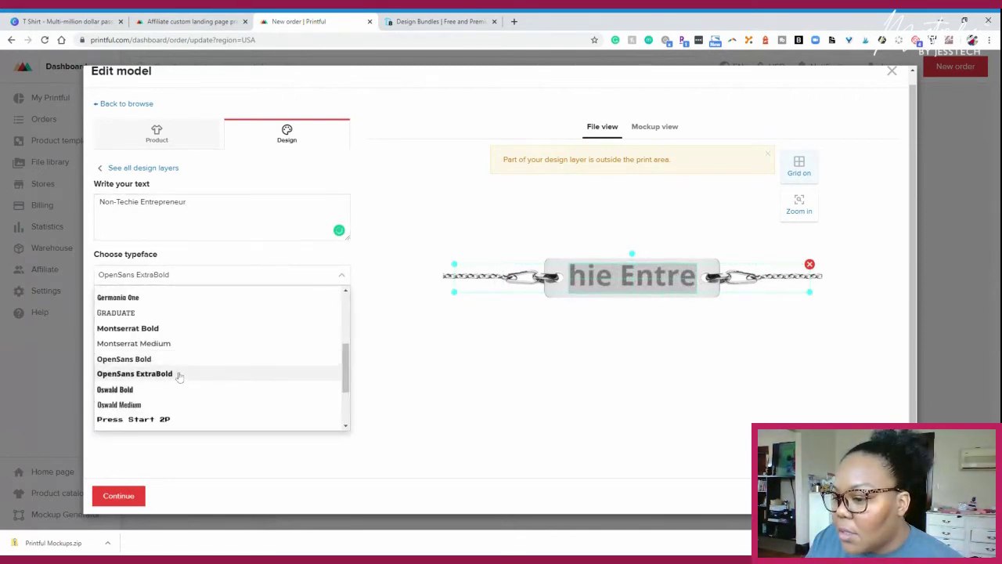
scroll(159, 348, "down", 2)
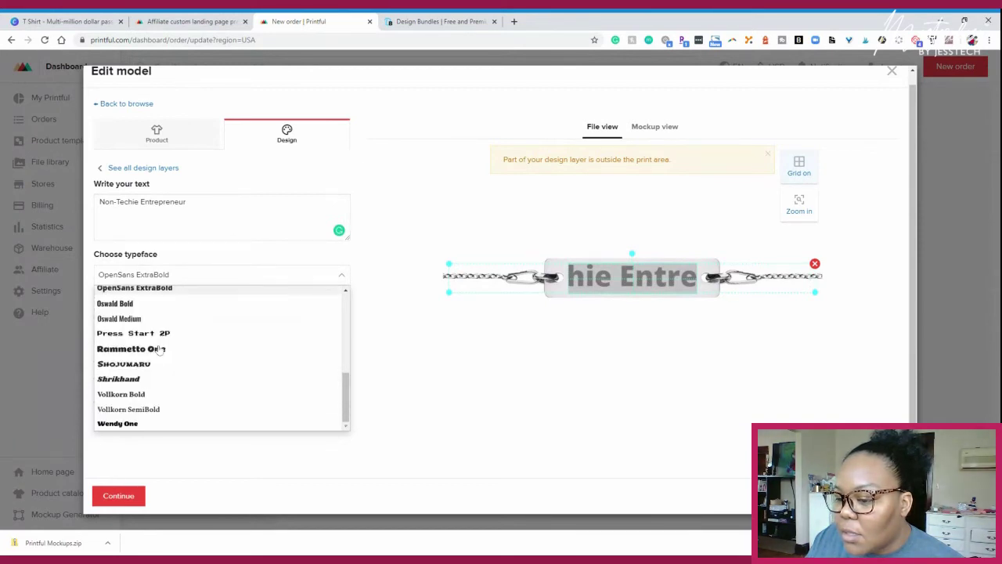
scroll(159, 348, "up", 6)
scroll(159, 348, "down", 3)
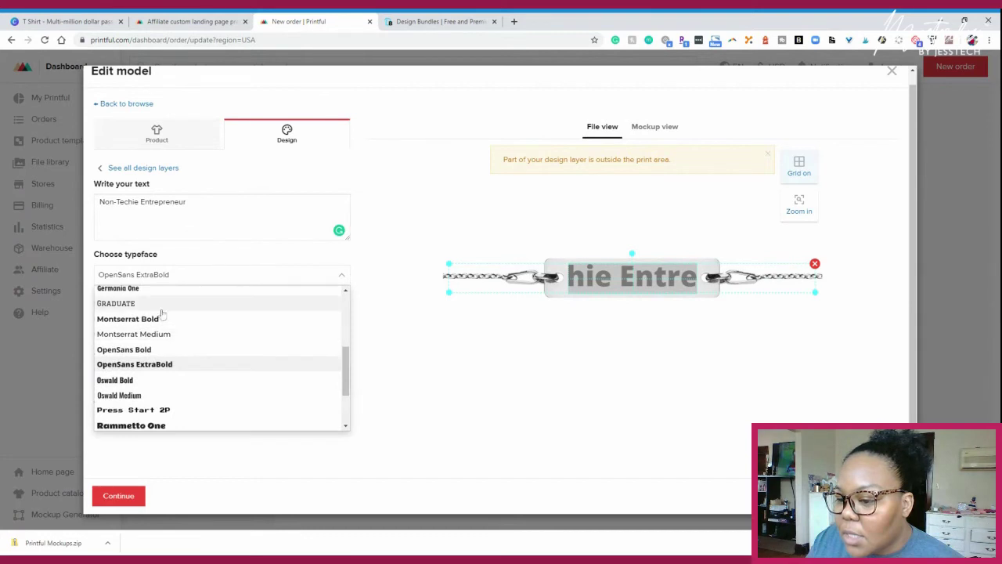
left_click(161, 303)
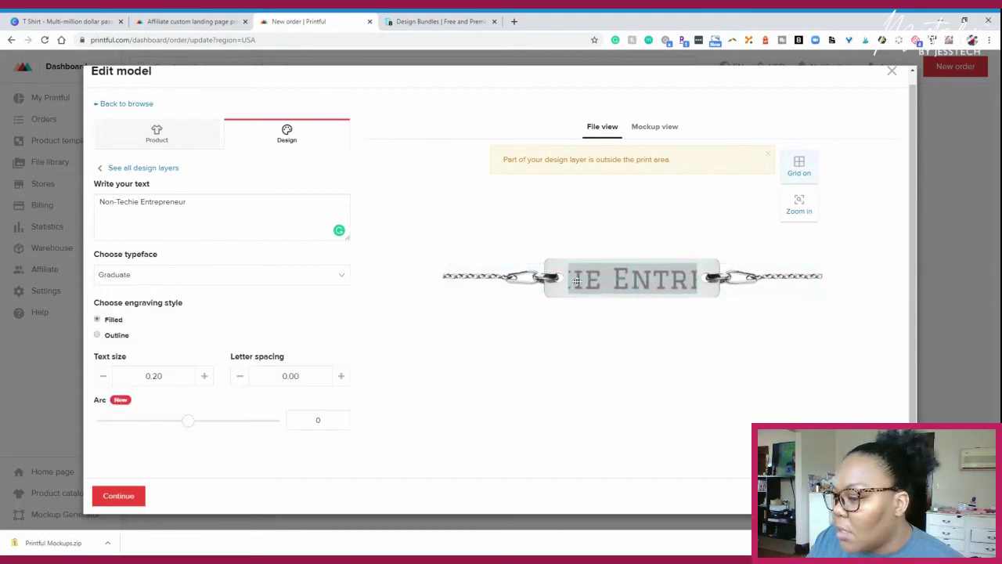
- Reduce the engraving's text size to 0.12 and scale the text down to fit inside the bar's print area
left_click(102, 376)
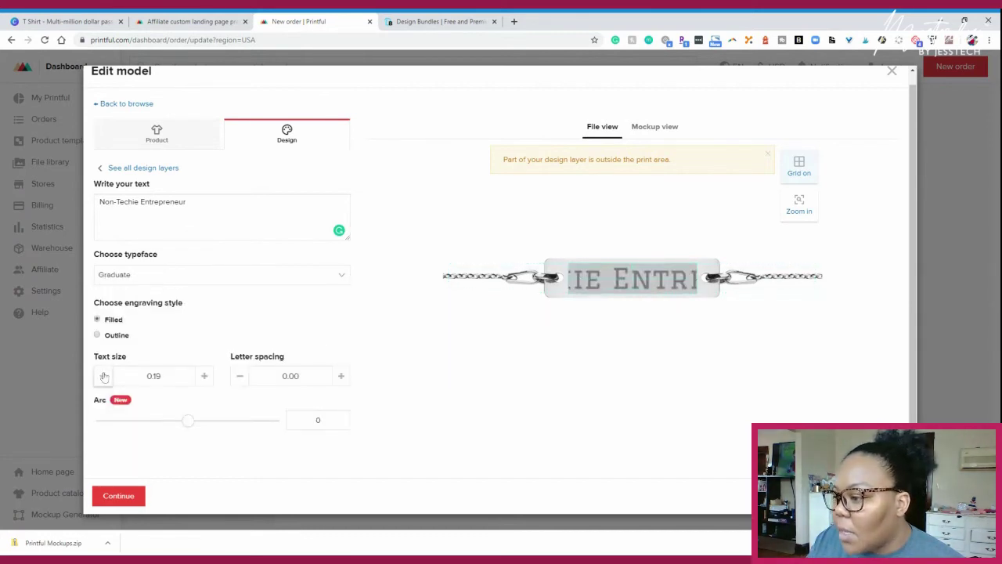
left_click(103, 377)
left_click(103, 376)
left_click(103, 377)
left_click(102, 376)
left_click(102, 376)
left_click(102, 376)
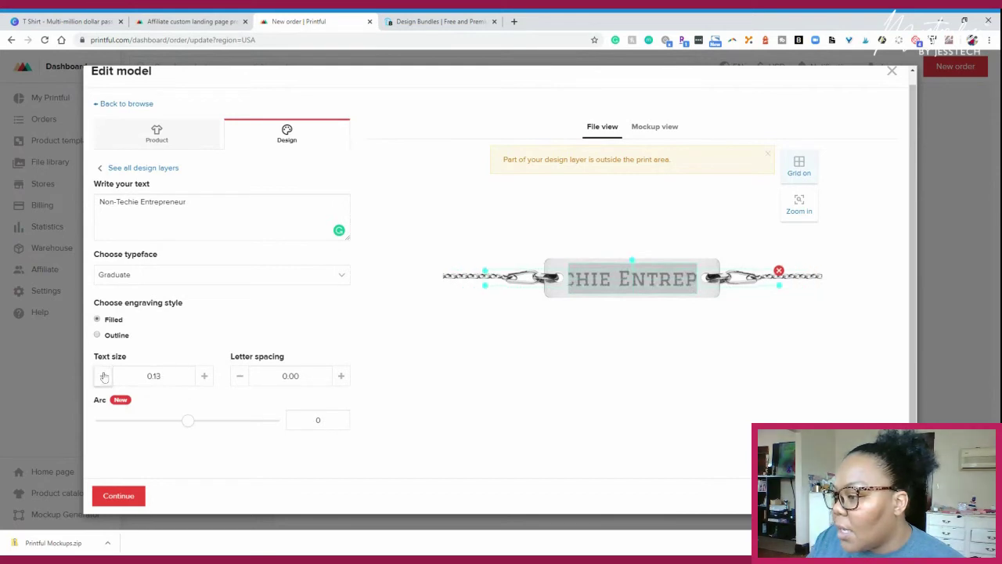
left_click(103, 376)
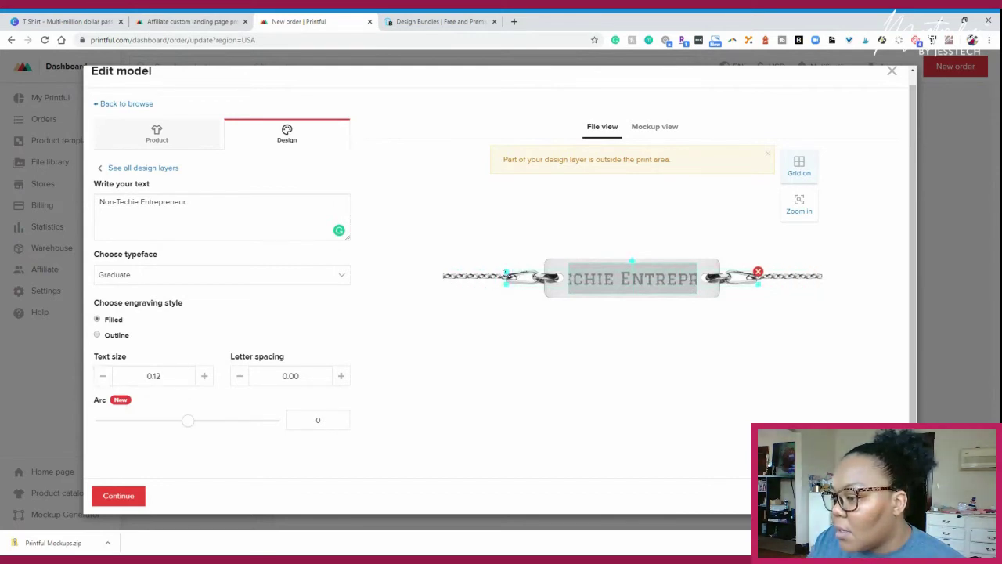
left_click_drag(505, 274, 571, 280)
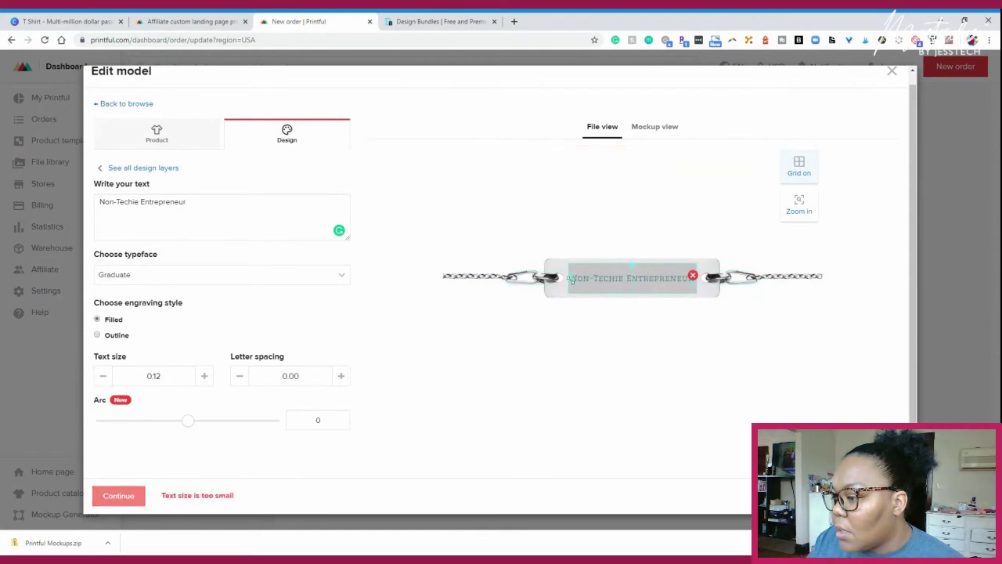
left_click(588, 373)
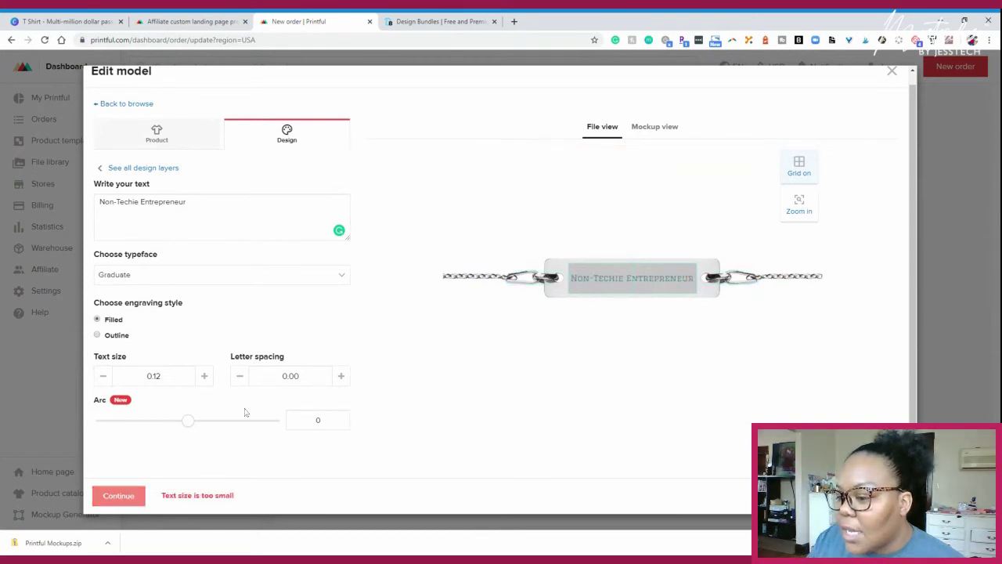
- Try an arc of 108 on the engraving text, and reset the arc to 0
left_click_drag(189, 421, 213, 423)
double_click(317, 420)
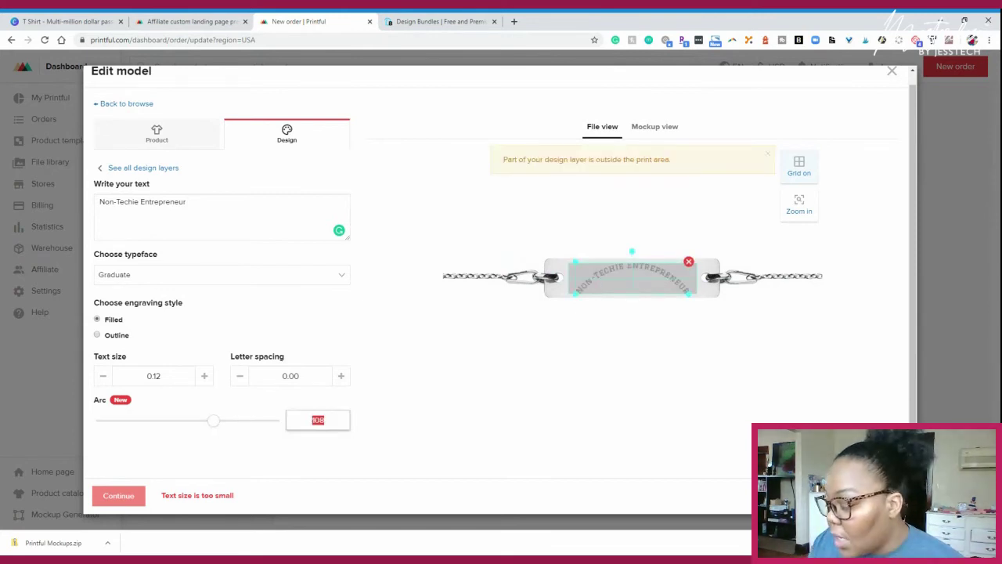
type("0")
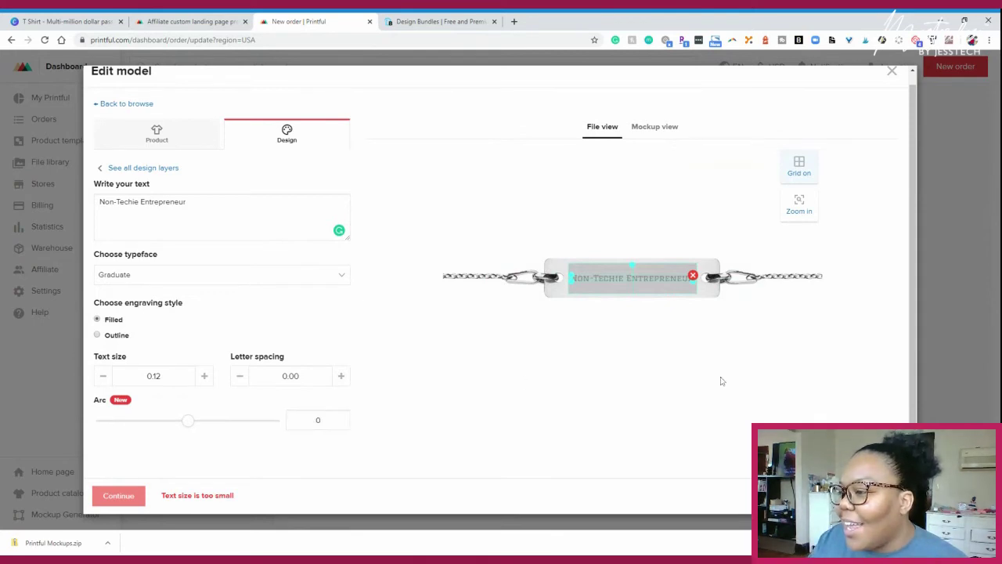
- Preview the engraved bracelet in the mockup view, including the mockup of the bracelet at an angle
left_click(661, 128)
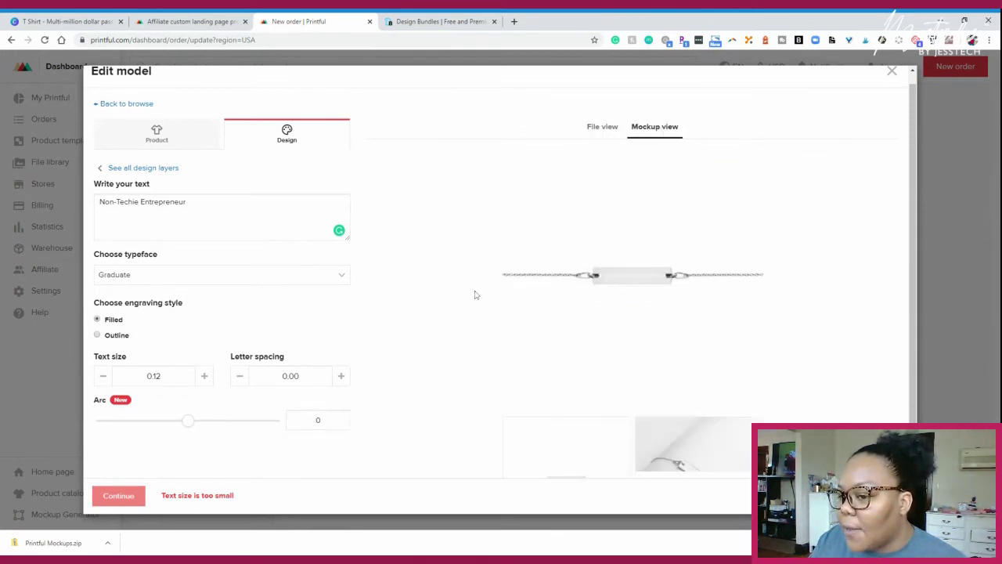
scroll(631, 306, "down", 3)
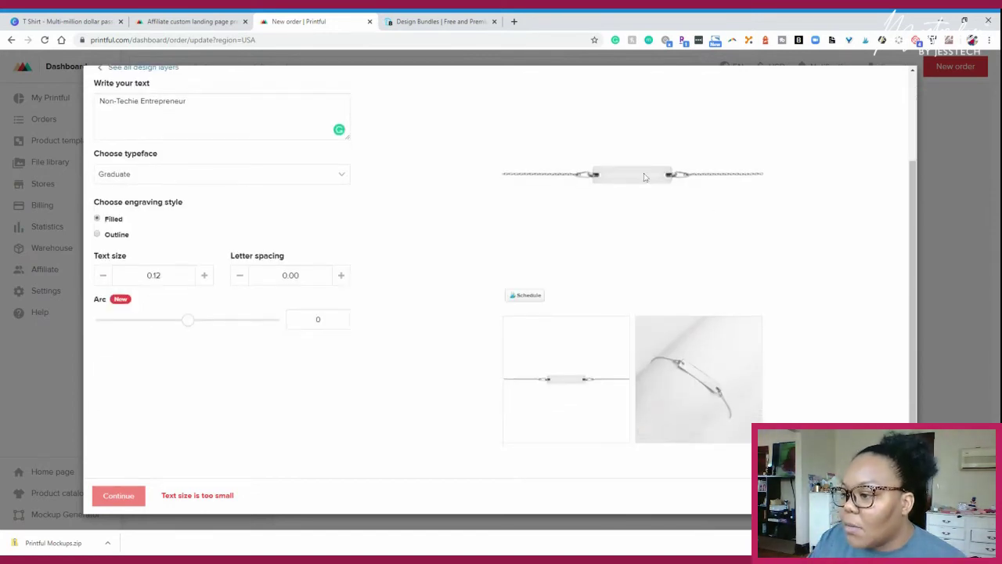
left_click(678, 378)
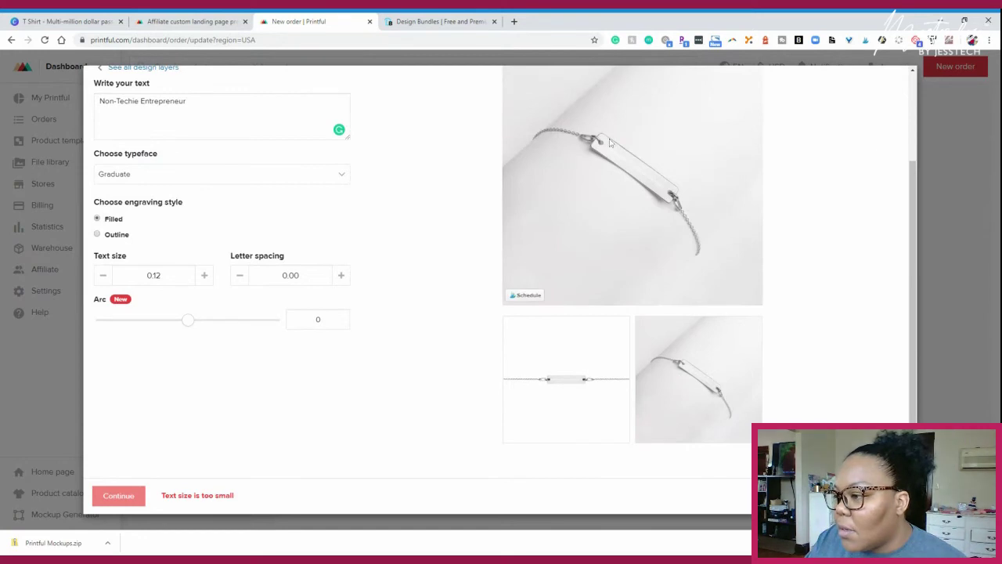
scroll(610, 149, "up", 3)
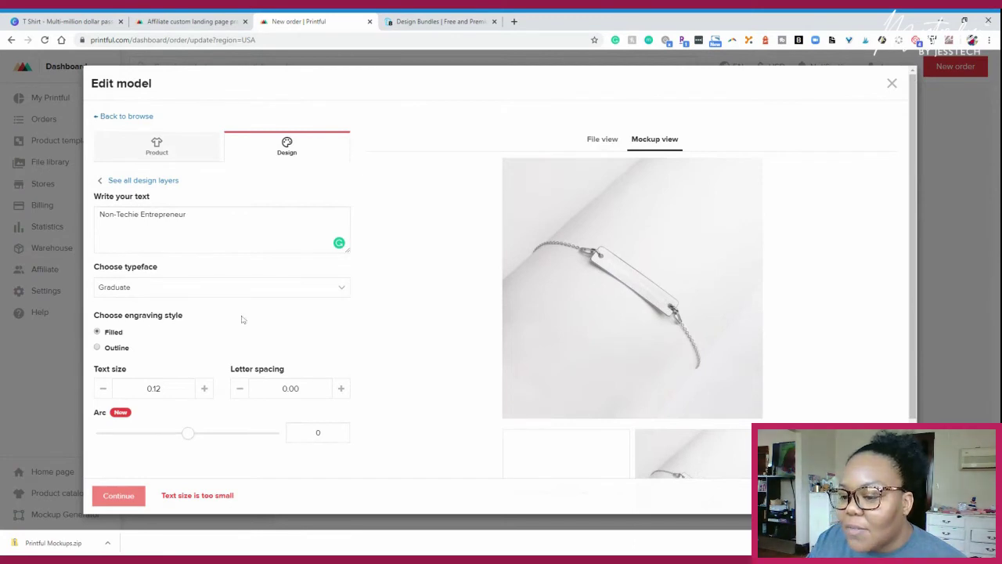
scroll(211, 317, "down", 2)
scroll(199, 281, "up", 2)
- Try the 24K Gold coating, switch to Black Rhodium and preview the bracelet's angled mockup
left_click(169, 152)
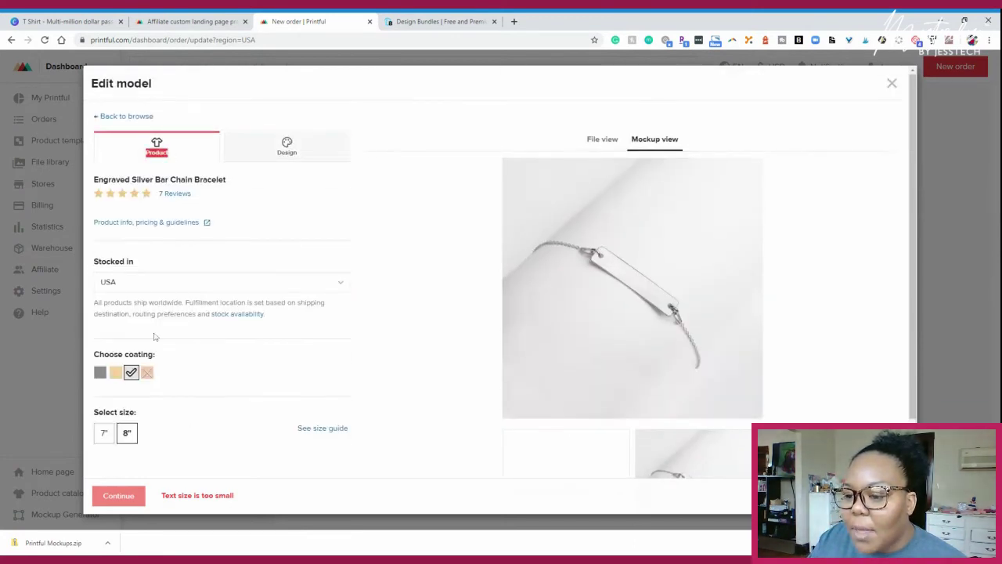
left_click(115, 374)
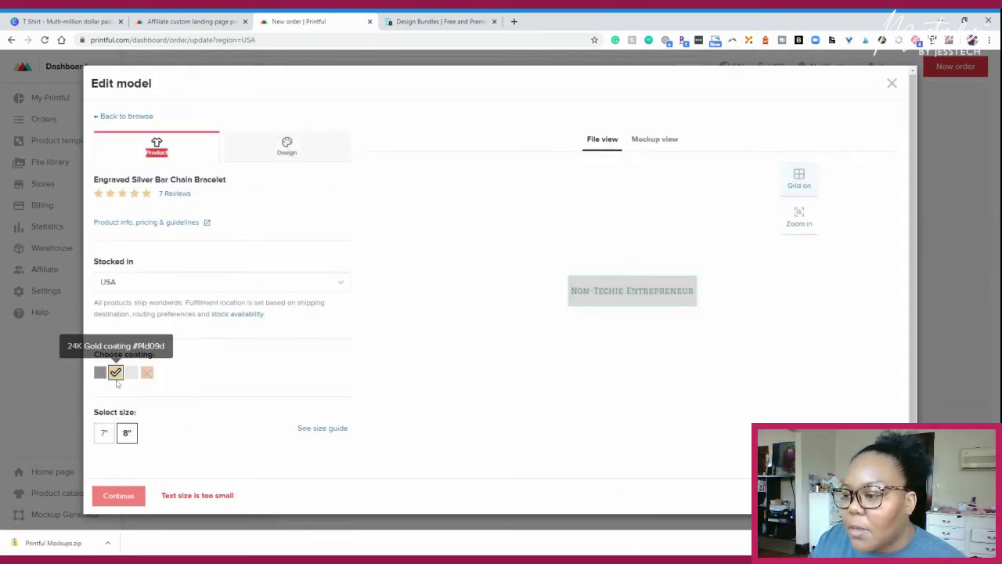
left_click(100, 373)
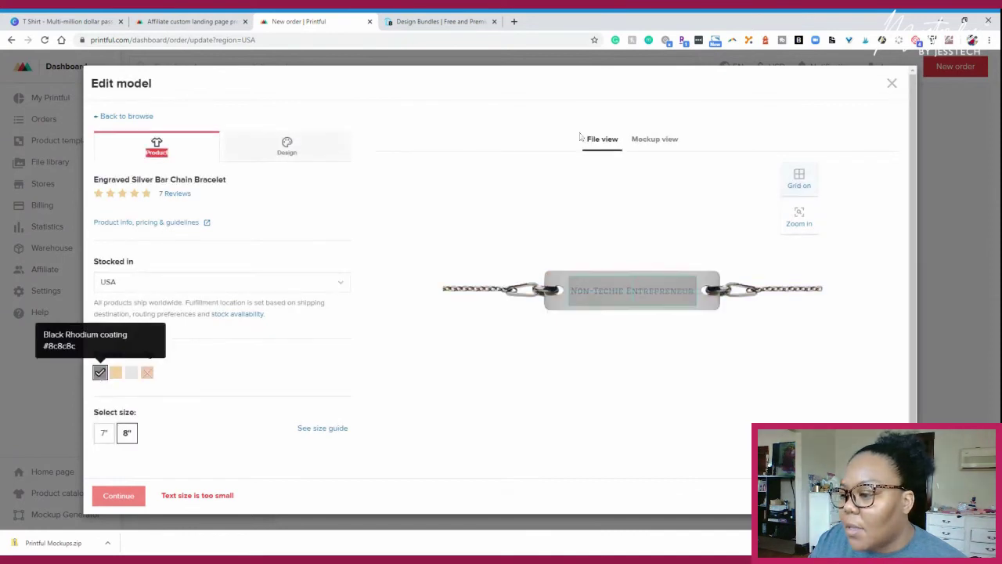
left_click(659, 143)
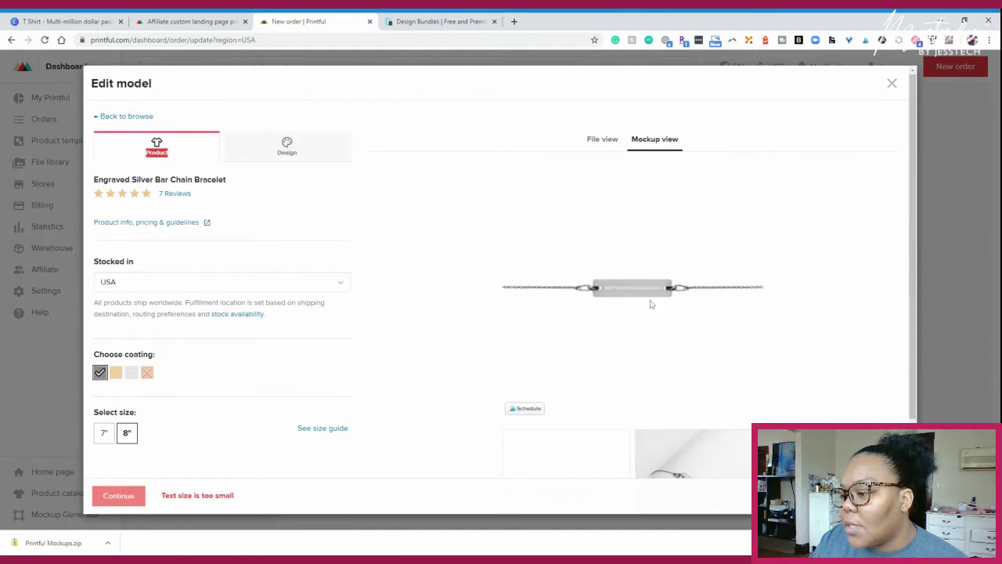
scroll(651, 328, "down", 2)
left_click(684, 389)
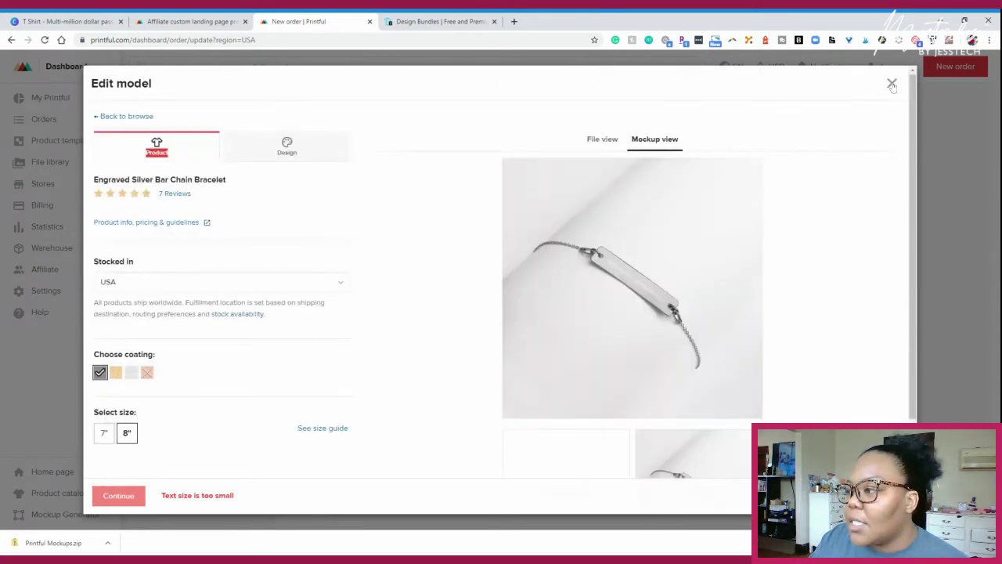
- Close the bracelet's model editor without continuing the order and go to the My Printful page
left_click(892, 84)
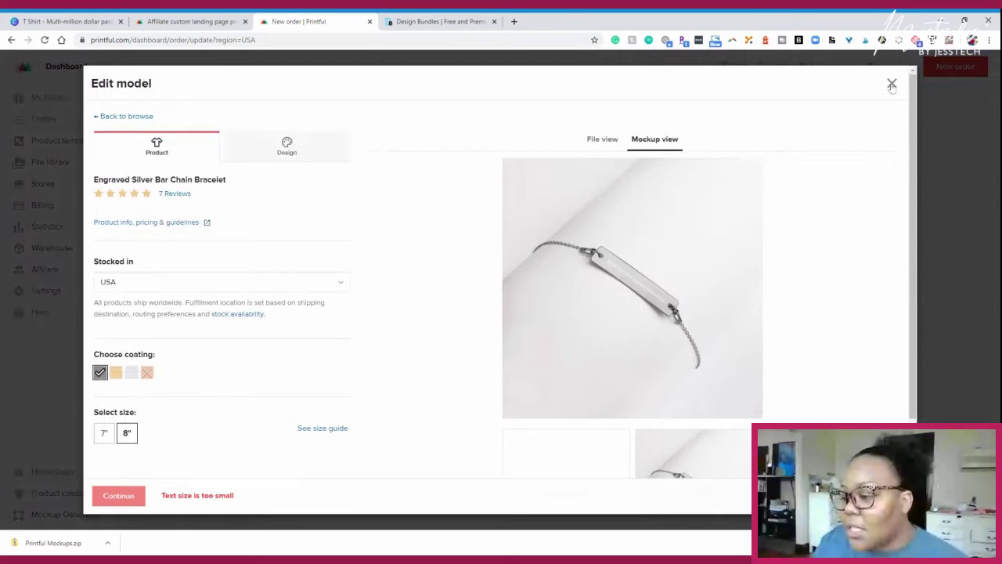
left_click(891, 85)
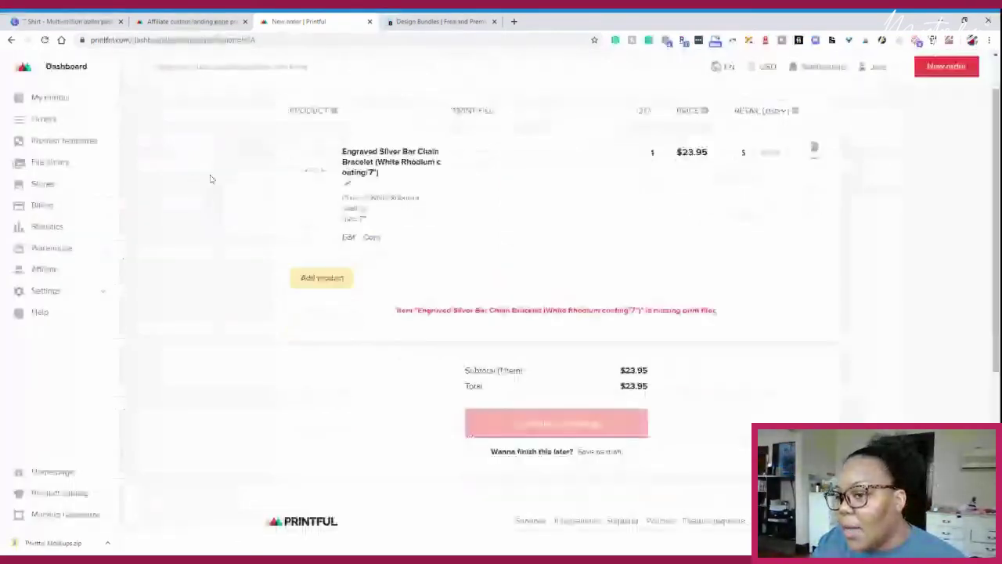
scroll(210, 179, "up", 1)
left_click(46, 99)
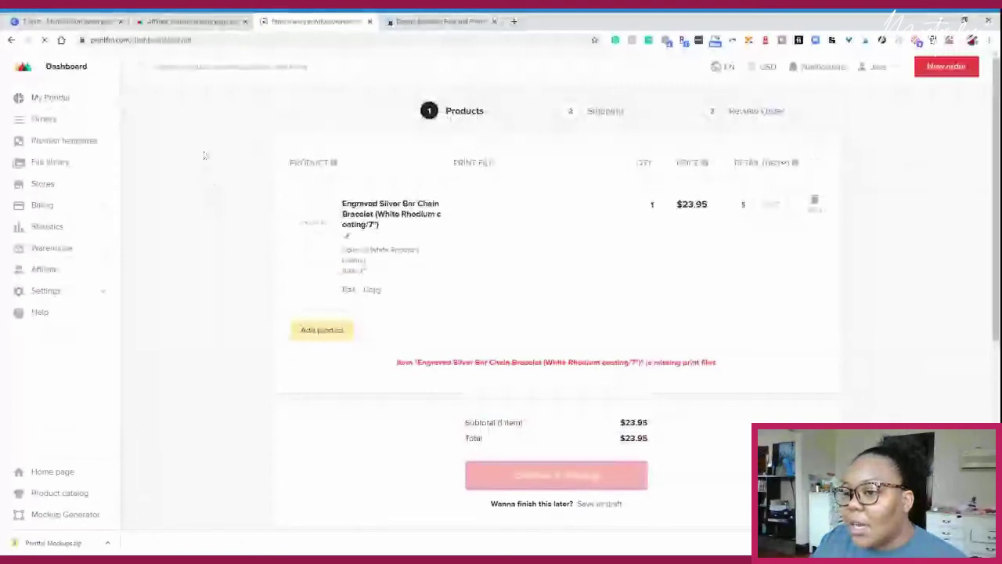
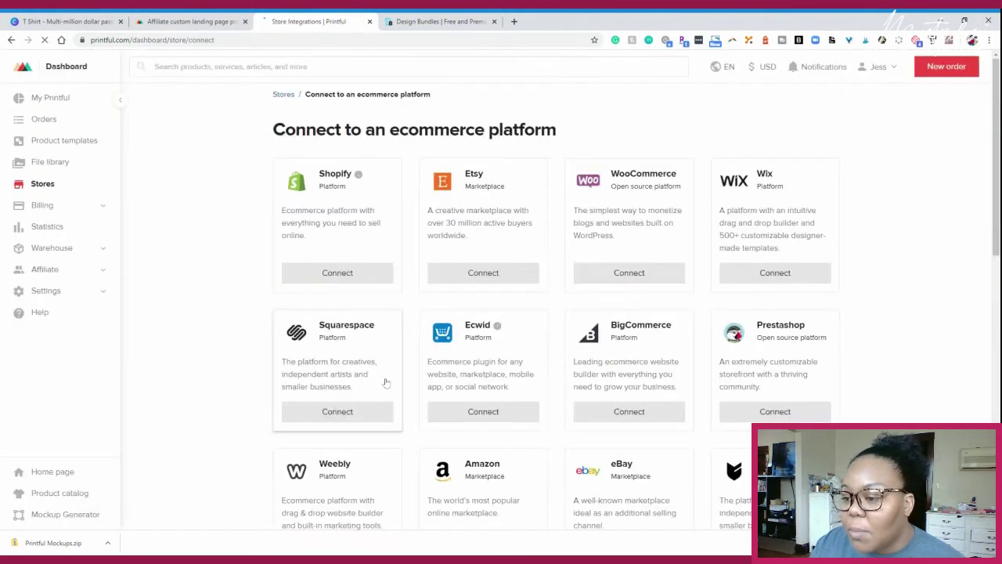
- Connect the Etsy shop to Printful, allowing the application access and signing in with the existing Printful account
left_click(481, 273)
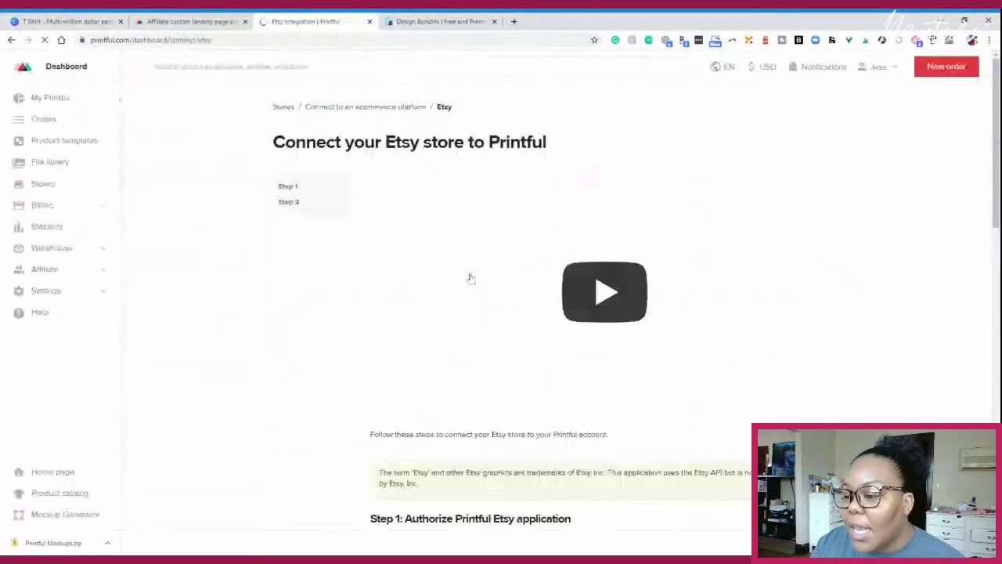
scroll(415, 307, "down", 3)
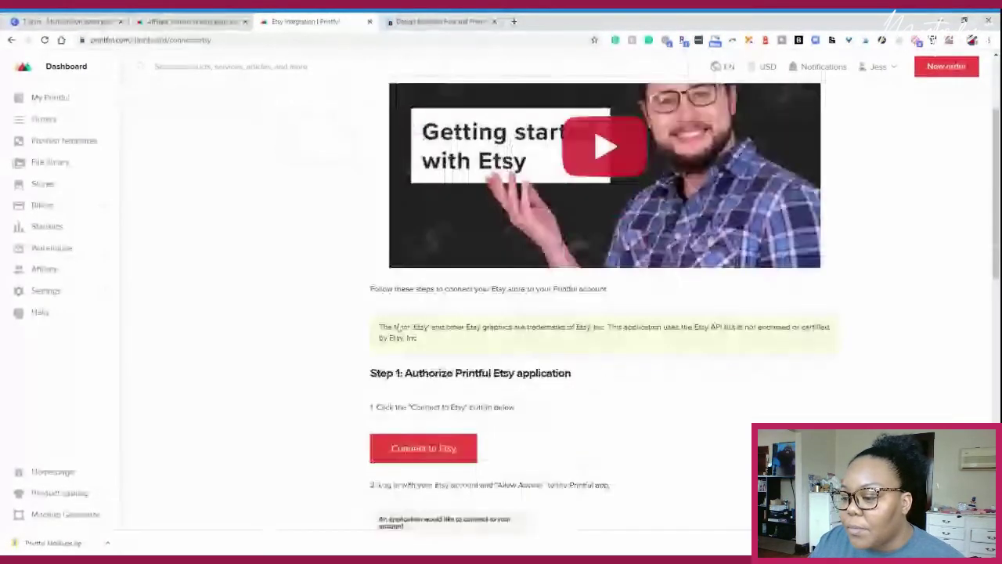
left_click(427, 376)
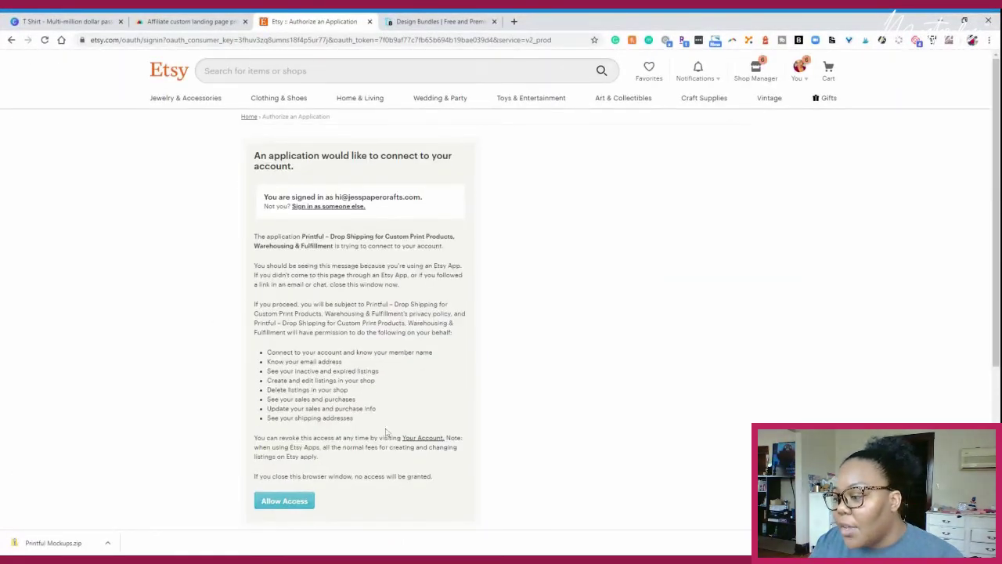
left_click(298, 509)
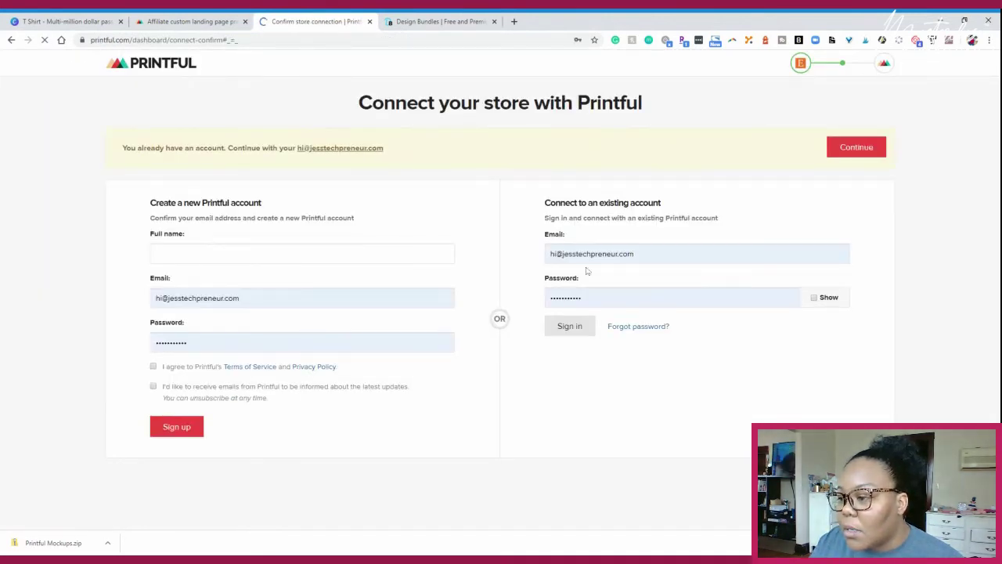
left_click(559, 328)
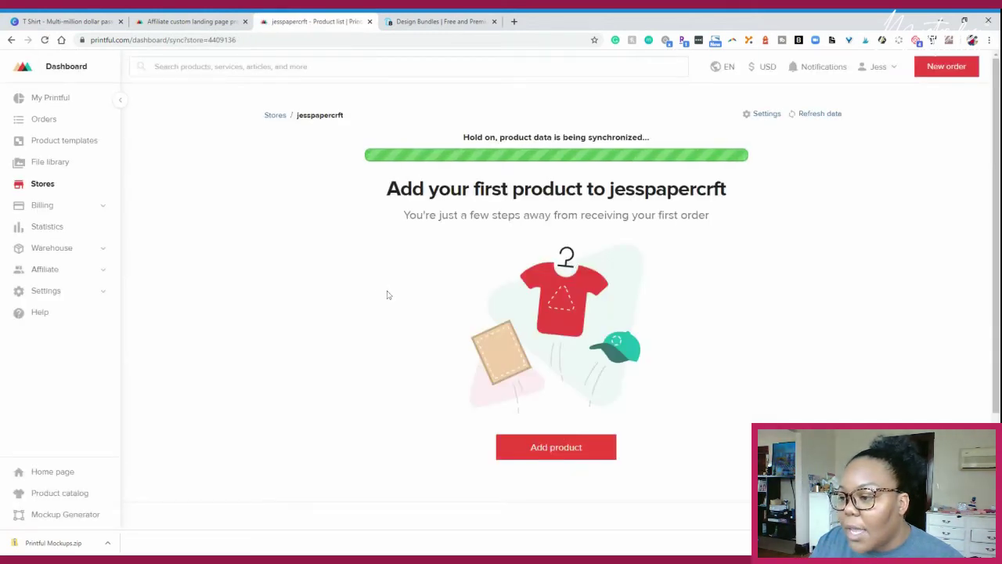
- Start adding a product to the connected Etsy store and check the new products, product templates, store import and warehouse sources
left_click(570, 447)
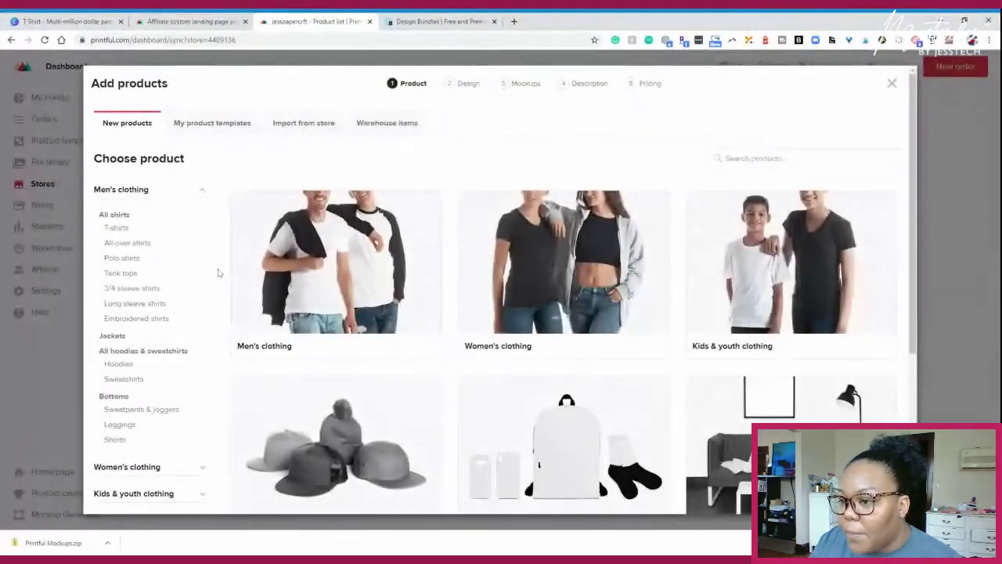
scroll(217, 273, "down", 1)
scroll(195, 196, "up", 1)
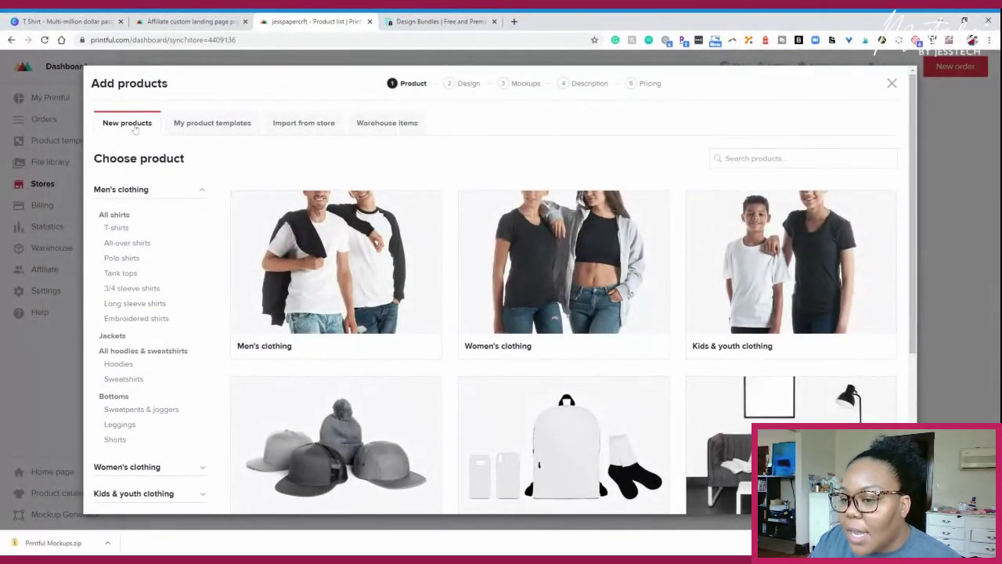
left_click(208, 127)
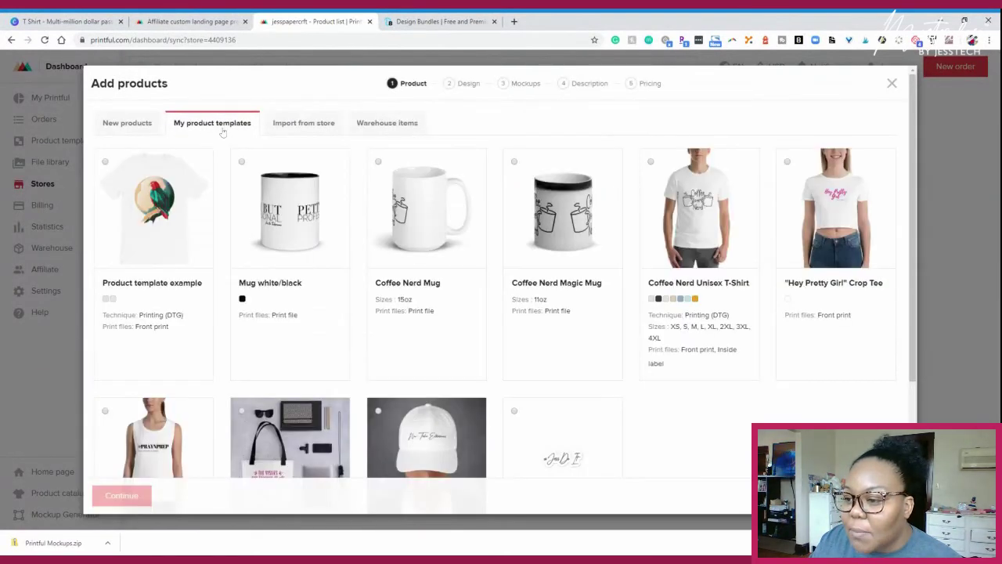
left_click(315, 129)
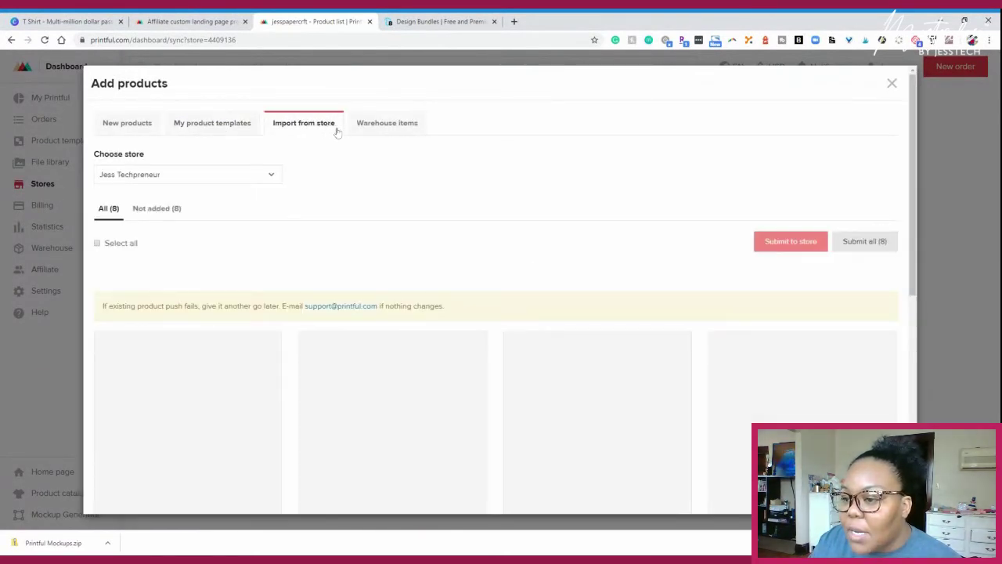
left_click(404, 131)
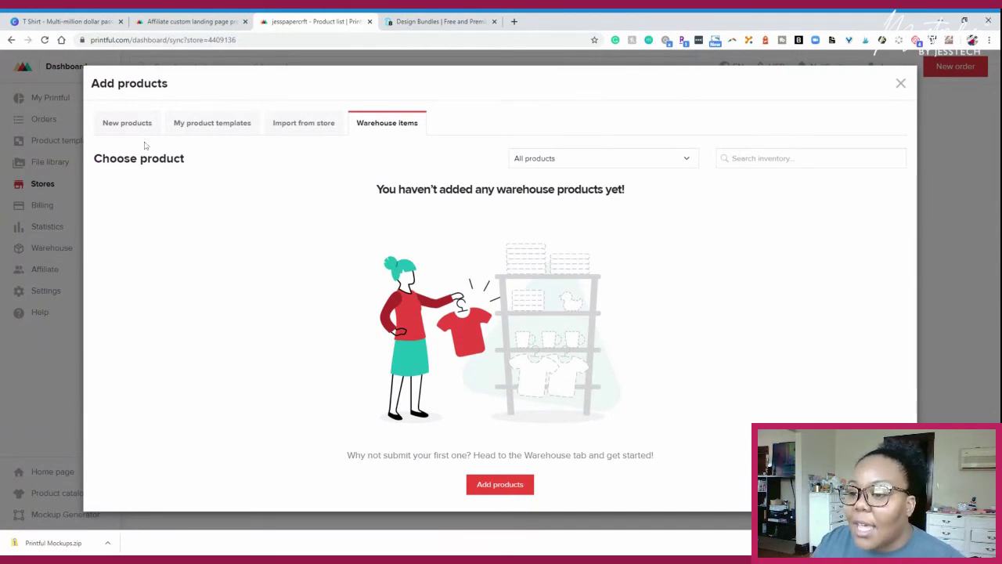
- Choose the "Mug white/black" product template for the store and continue to its design details
left_click(199, 131)
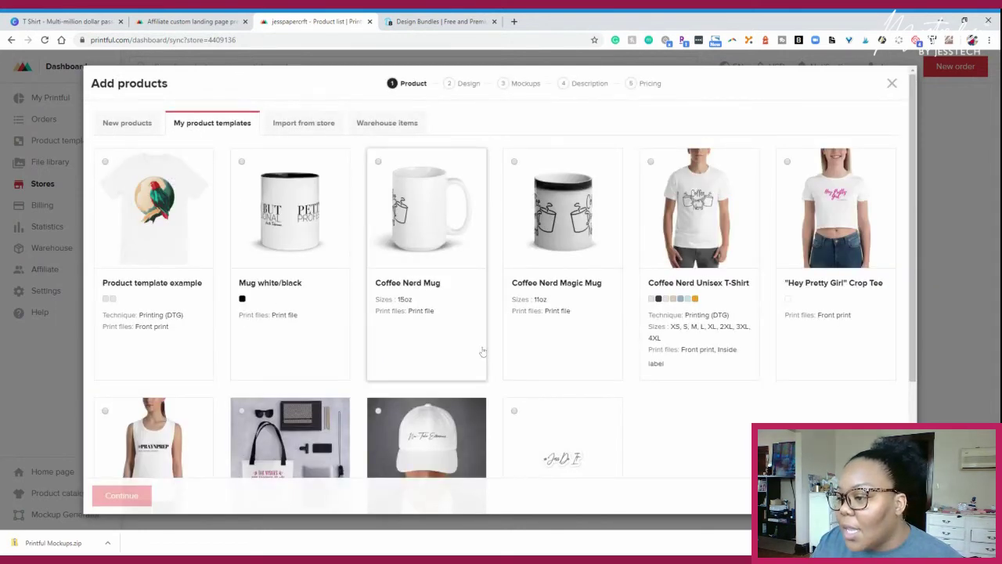
left_click(242, 162)
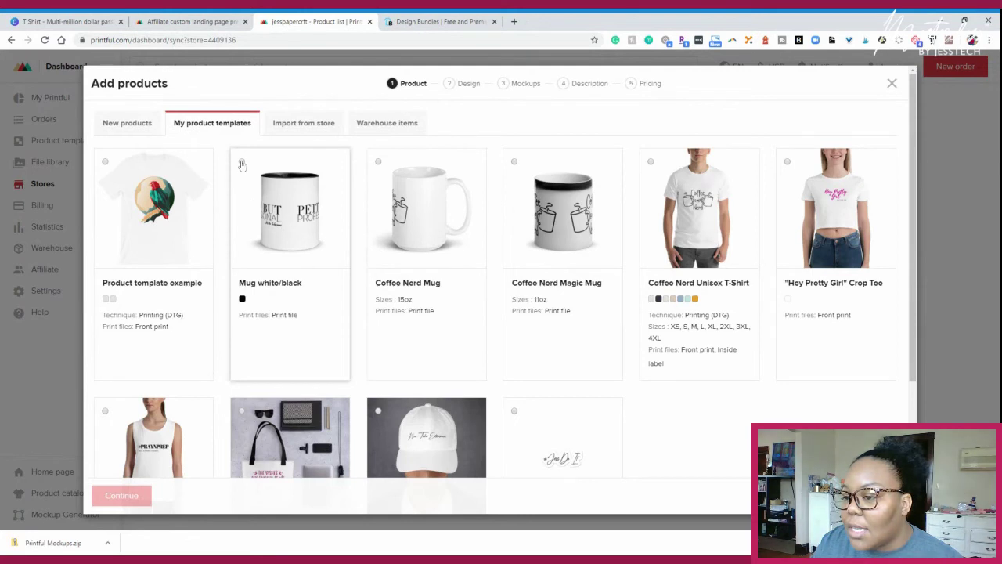
left_click(140, 494)
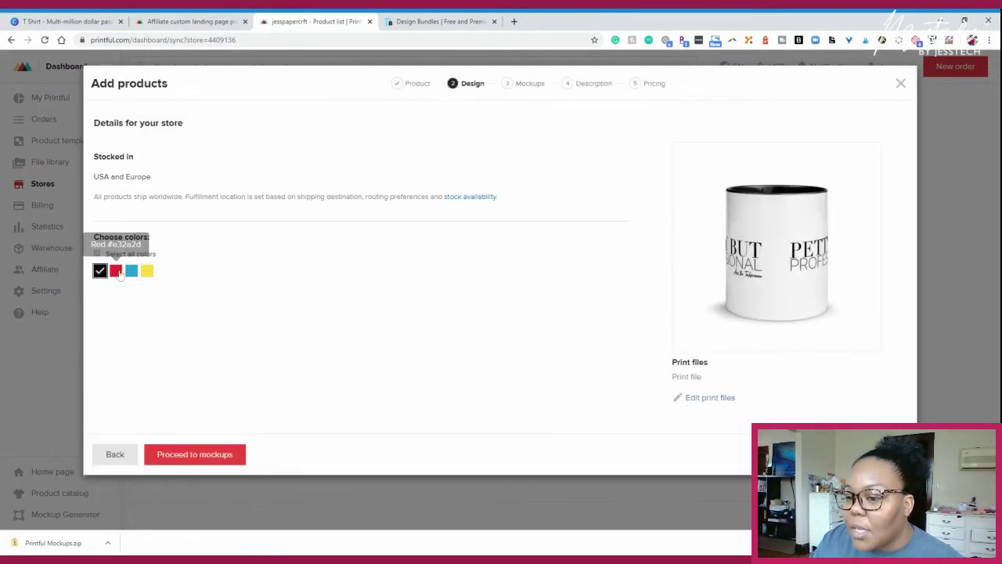
- Add red, blue and yellow to the mug's colors and proceed to the mockups
left_click(117, 271)
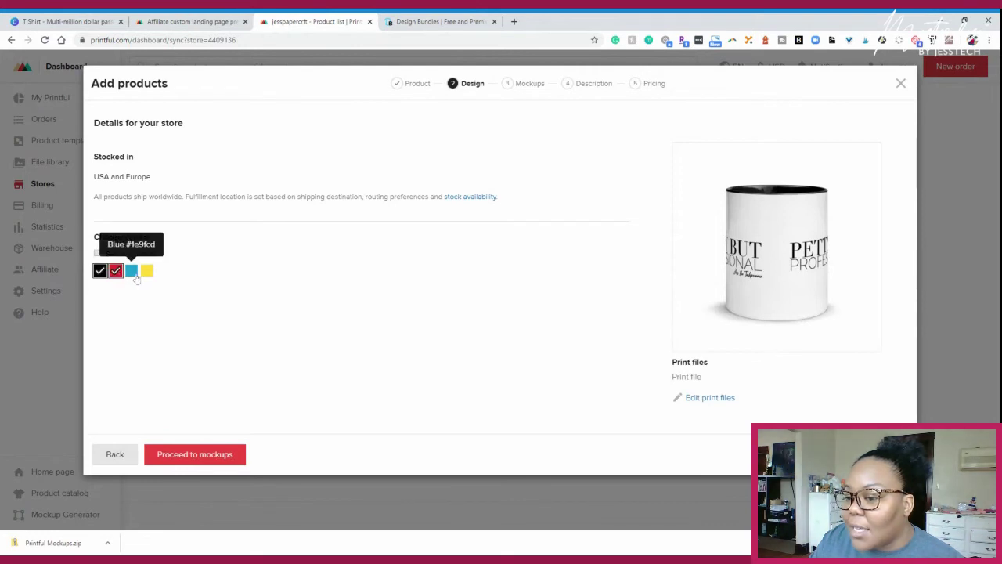
left_click(132, 271)
left_click(147, 271)
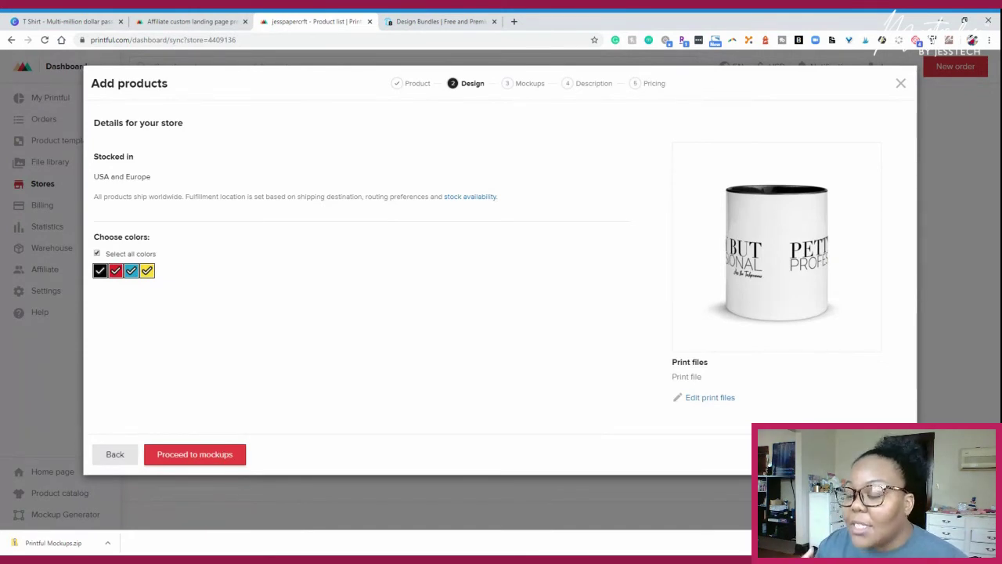
left_click(210, 459)
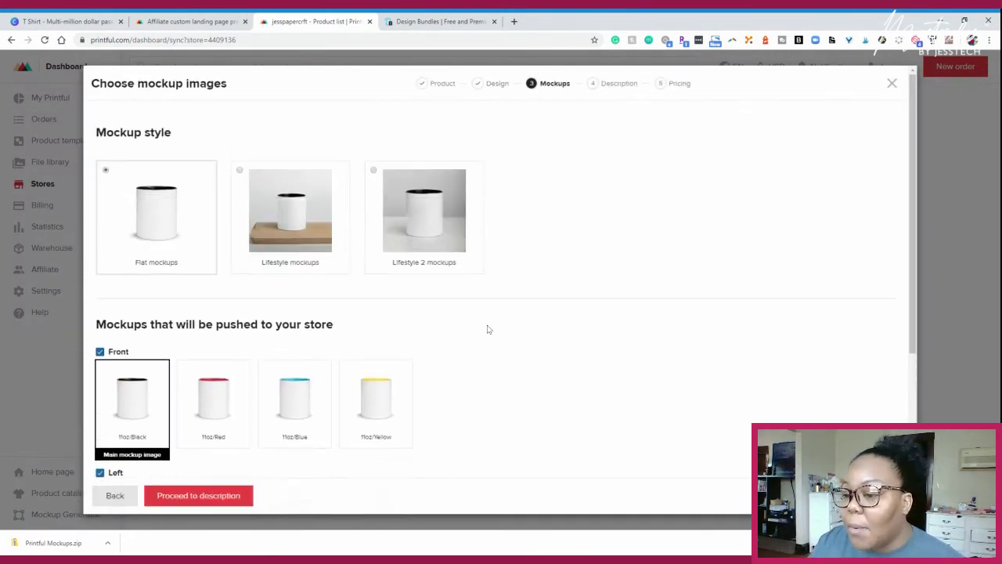
- Examine the mug's mockup styles and the front, left and right mockup images offered for each color
scroll(494, 327, "down", 1)
scroll(494, 328, "down", 2)
scroll(133, 163, "up", 2)
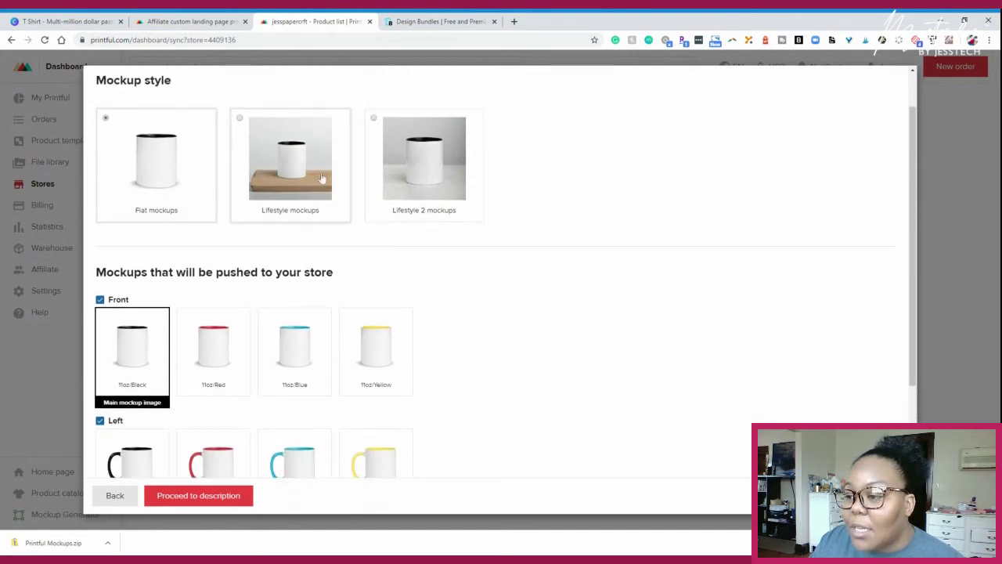
scroll(275, 183, "up", 1)
scroll(490, 324, "down", 1)
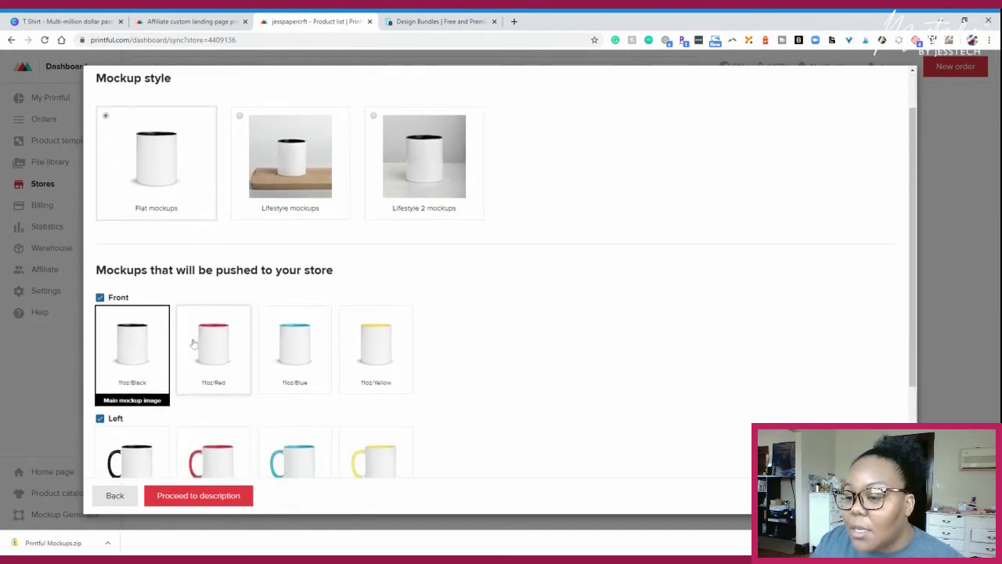
scroll(161, 339, "down", 1)
scroll(295, 273, "down", 1)
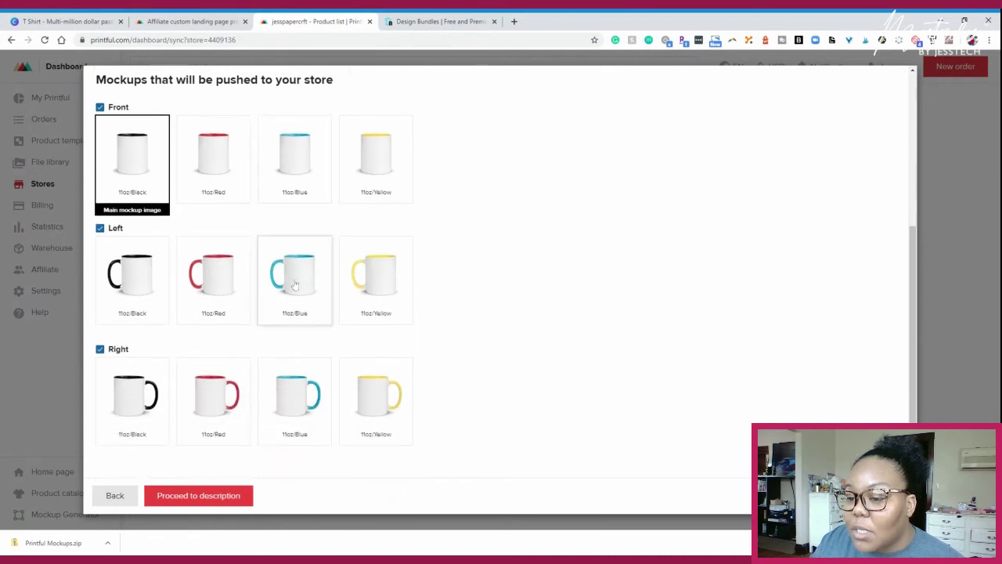
scroll(188, 297, "up", 3)
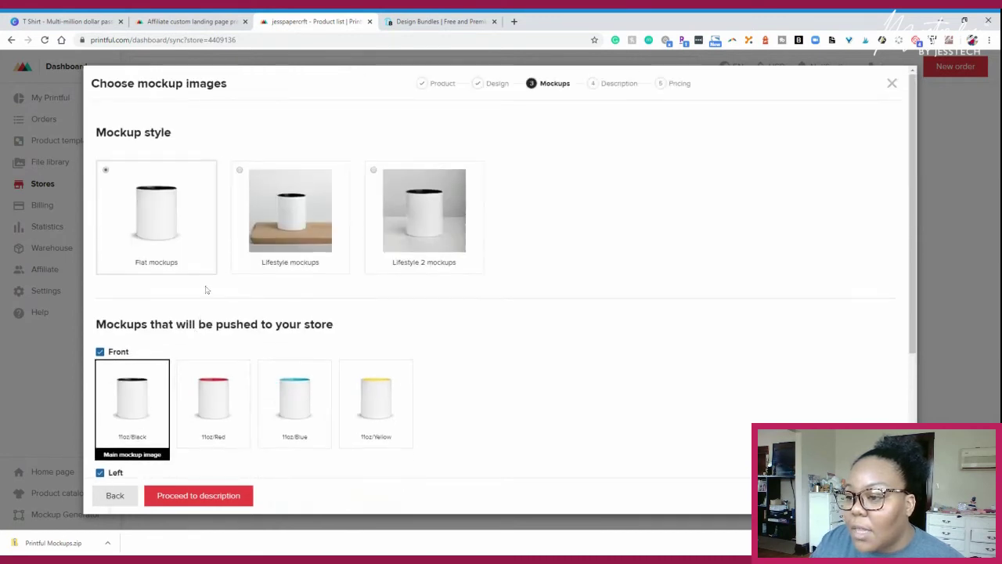
- Preview the mug's front, left and right images in the Lifestyle and Lifestyle 2 mockup styles
left_click(239, 171)
scroll(342, 366, "down", 3)
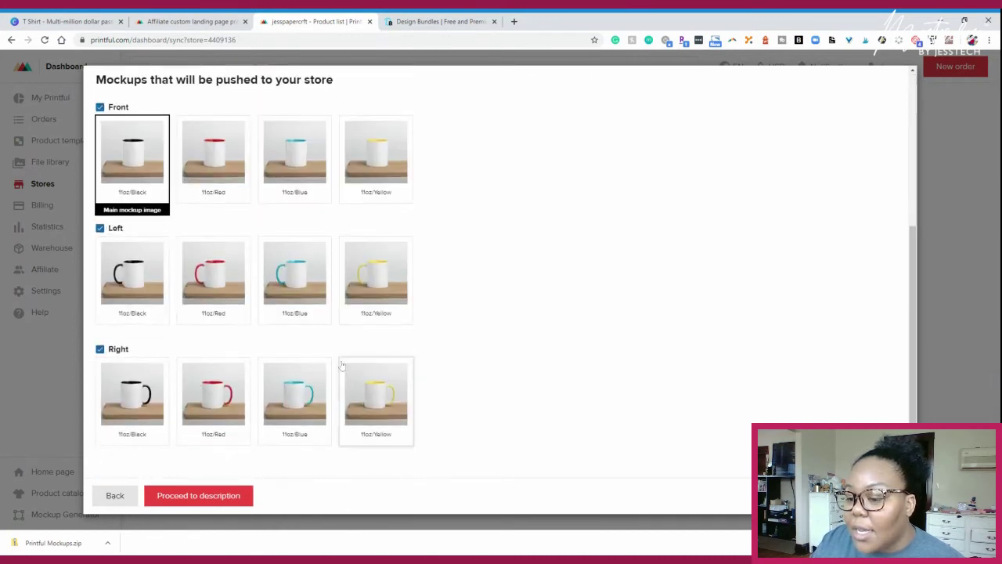
scroll(342, 365, "up", 1)
scroll(342, 358, "down", 1)
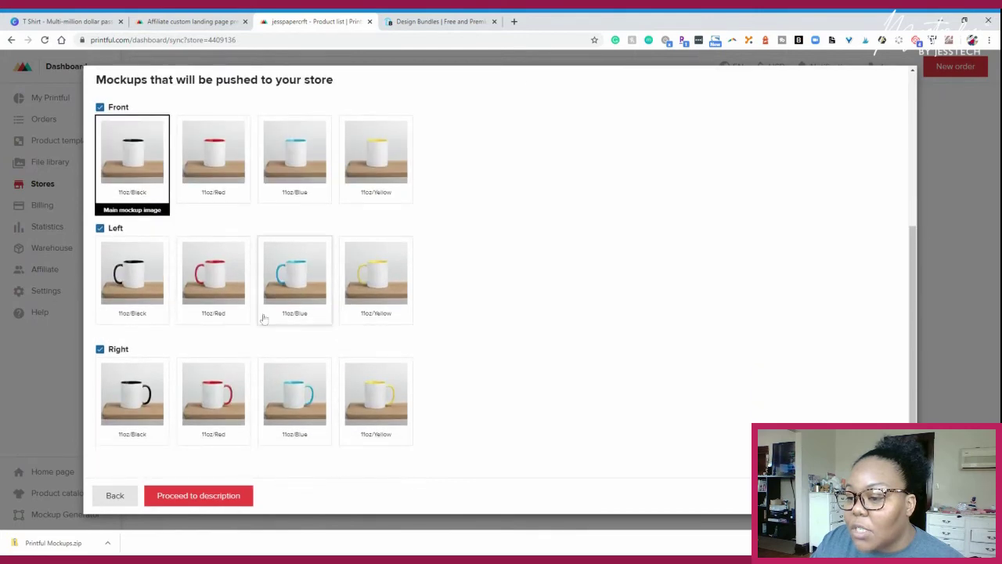
scroll(342, 366, "up", 1)
scroll(342, 365, "up", 2)
left_click(387, 259)
scroll(371, 320, "down", 1)
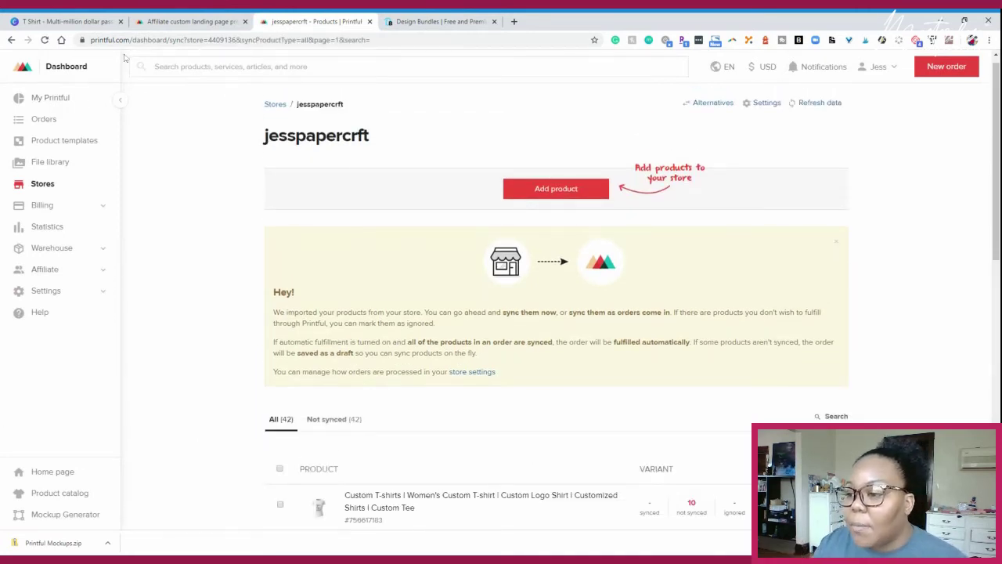
- Look through all five pages of the products imported from the Etsy store
scroll(305, 264, "down", 4)
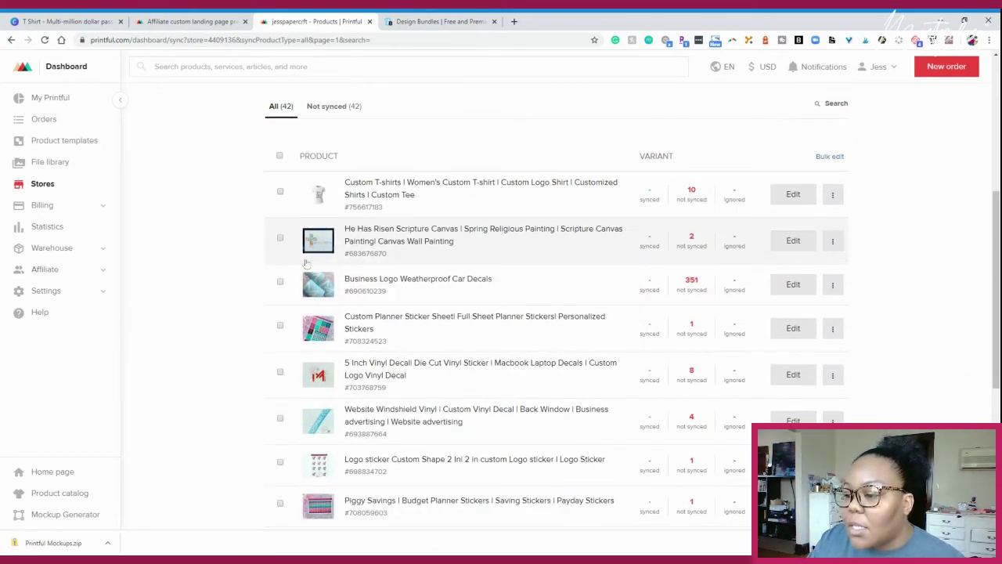
scroll(305, 264, "down", 4)
left_click(536, 328)
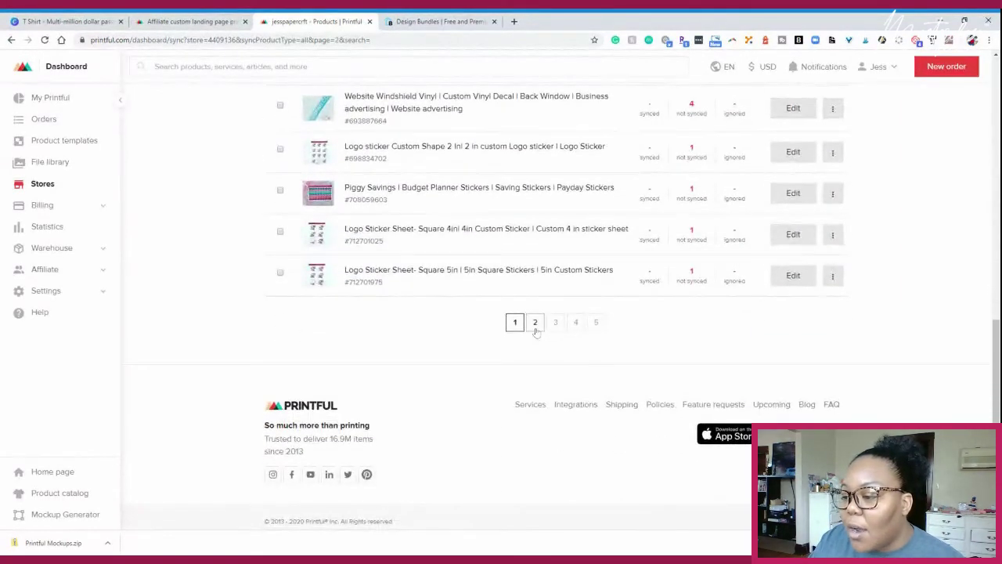
scroll(548, 327, "down", 1)
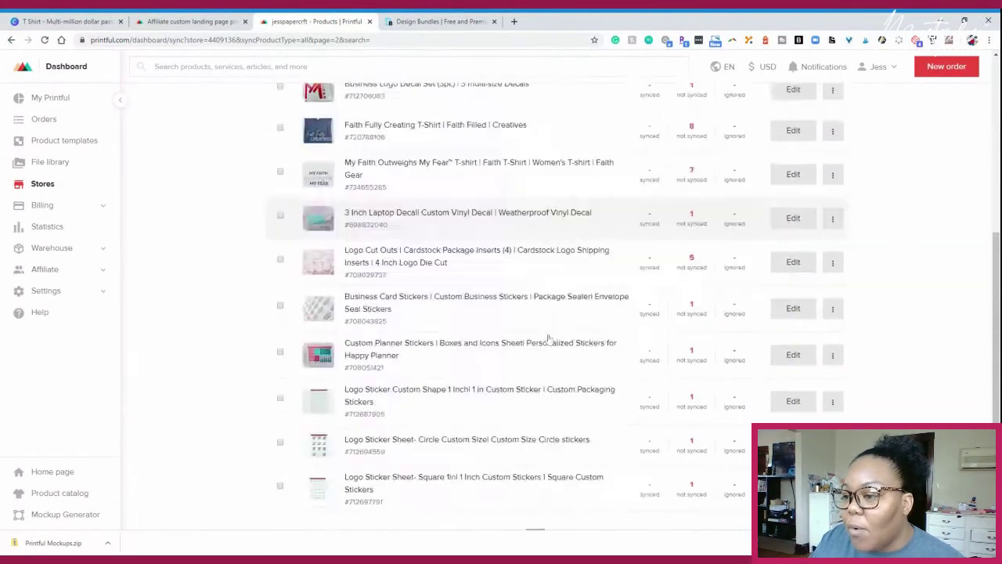
scroll(548, 338, "down", 2)
left_click(555, 429)
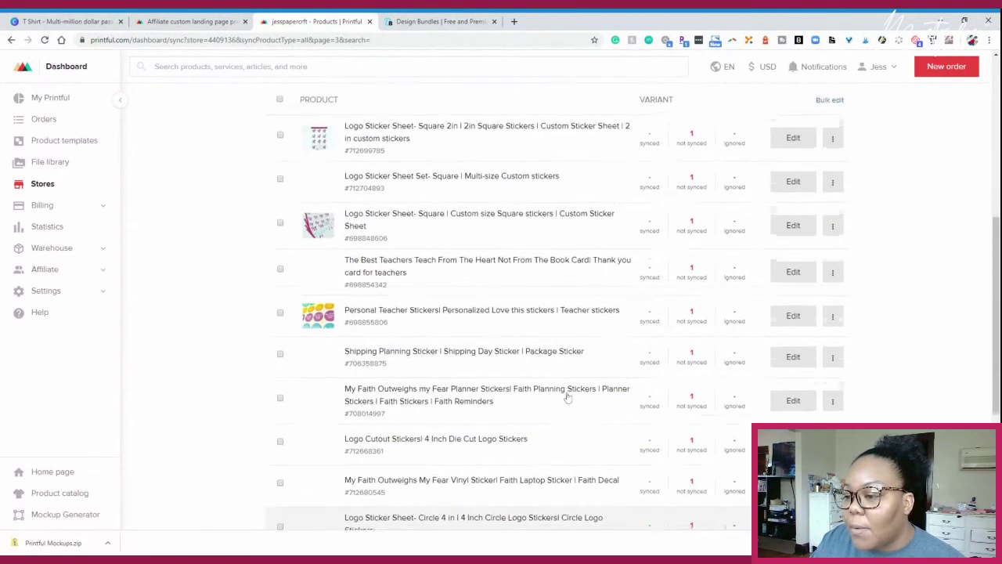
scroll(576, 423, "down", 2)
left_click(575, 478)
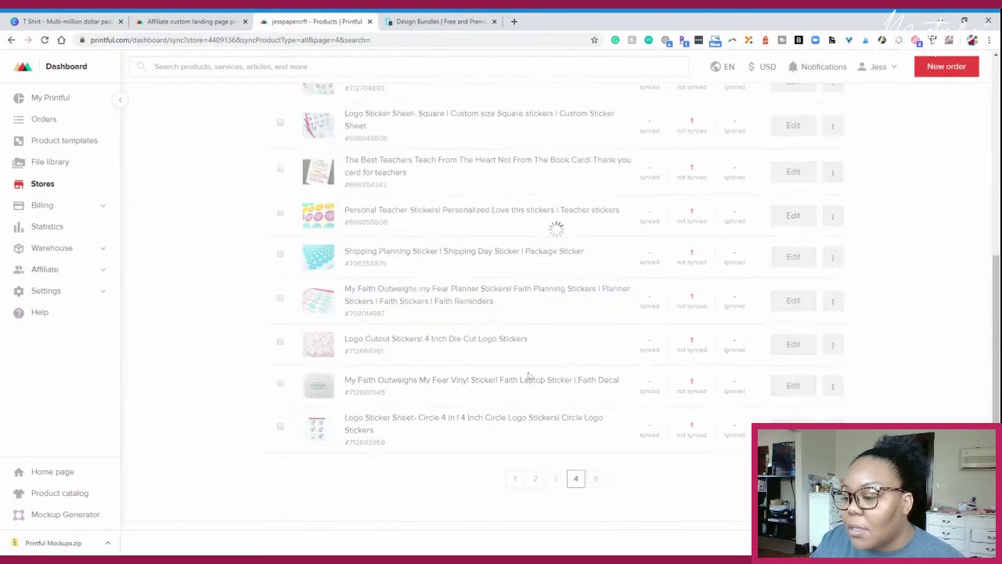
left_click(596, 481)
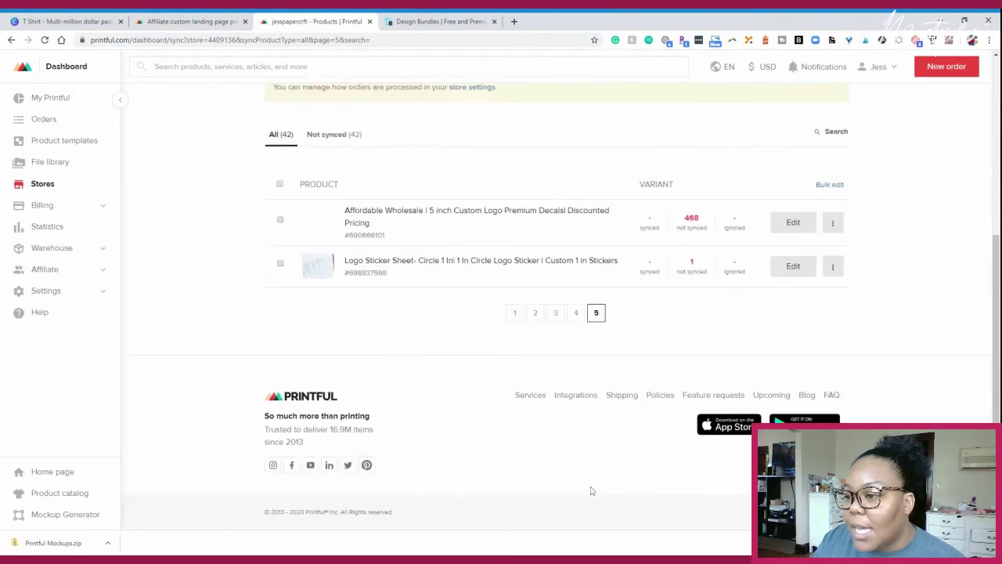
scroll(552, 332, "up", 3)
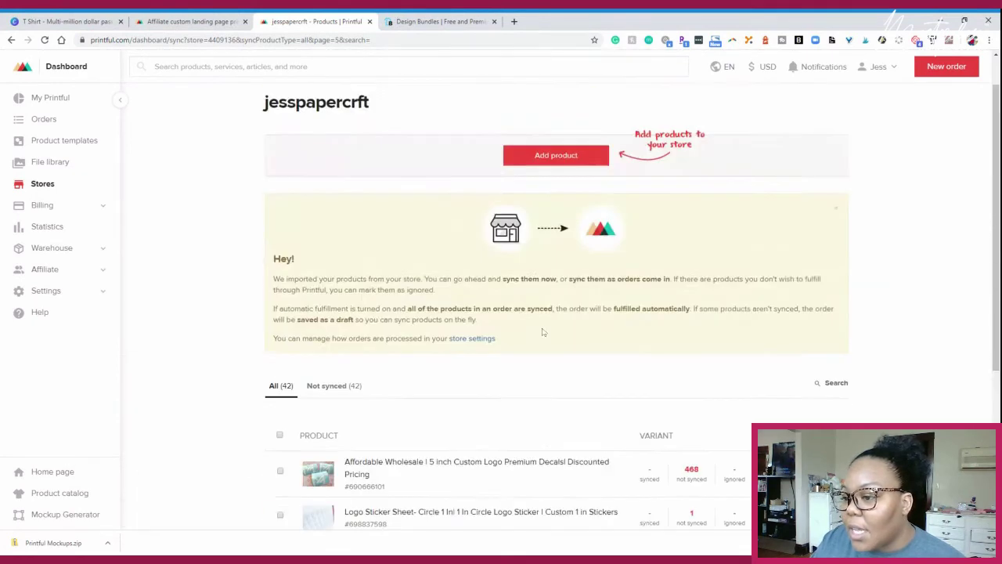
- Start adding a store product from the "Mug white/black" template and continue to its design details
scroll(543, 332, "up", 1)
left_click(546, 202)
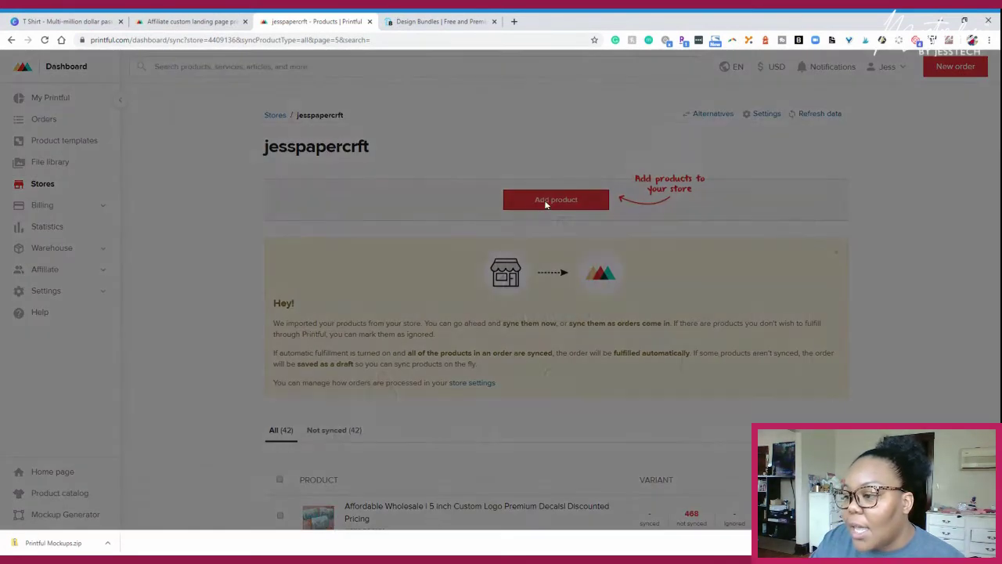
left_click(224, 125)
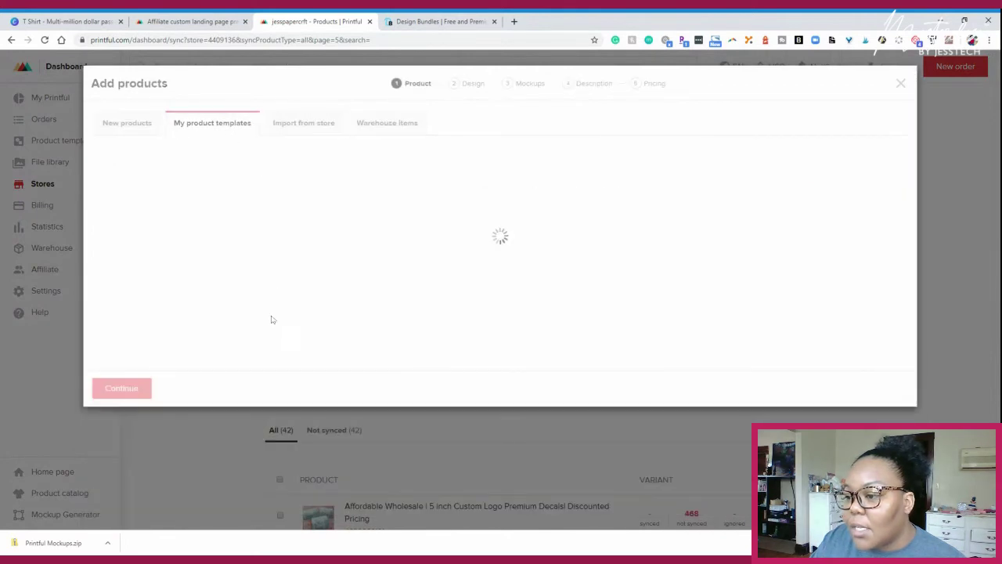
left_click(279, 232)
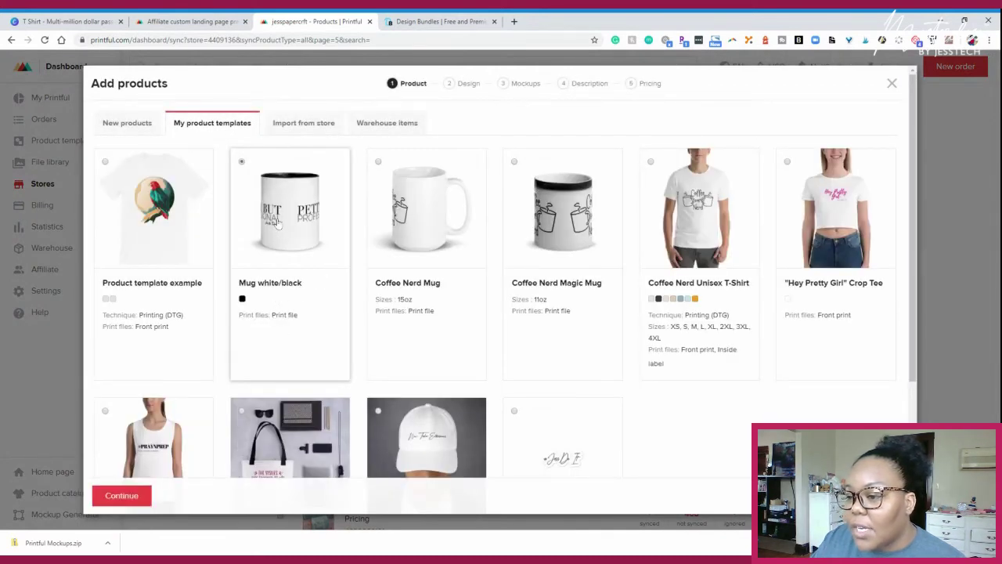
left_click(144, 496)
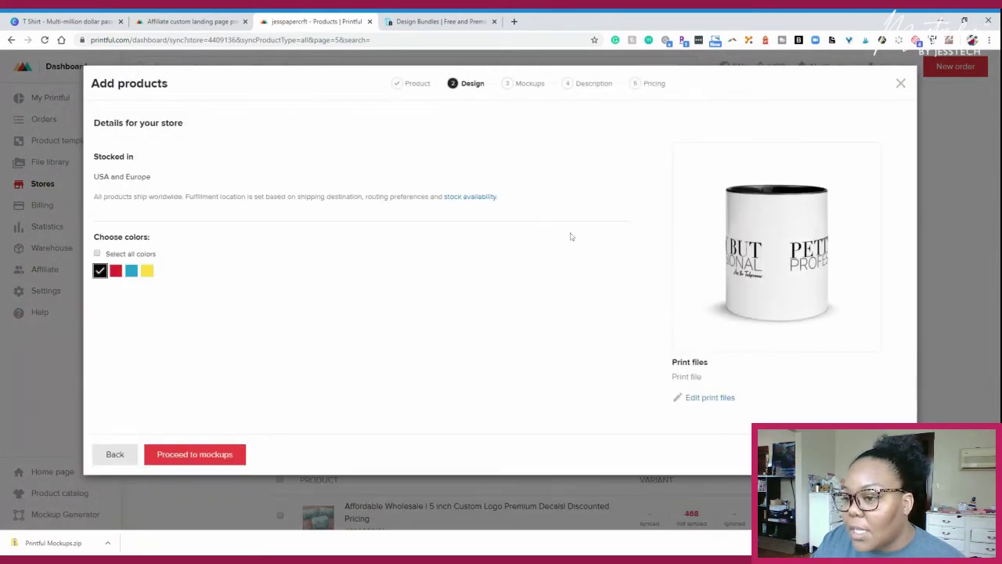
- Select black, red, blue and yellow as the mug's colors and proceed to the mockups
left_click(116, 271)
left_click(130, 270)
left_click(146, 271)
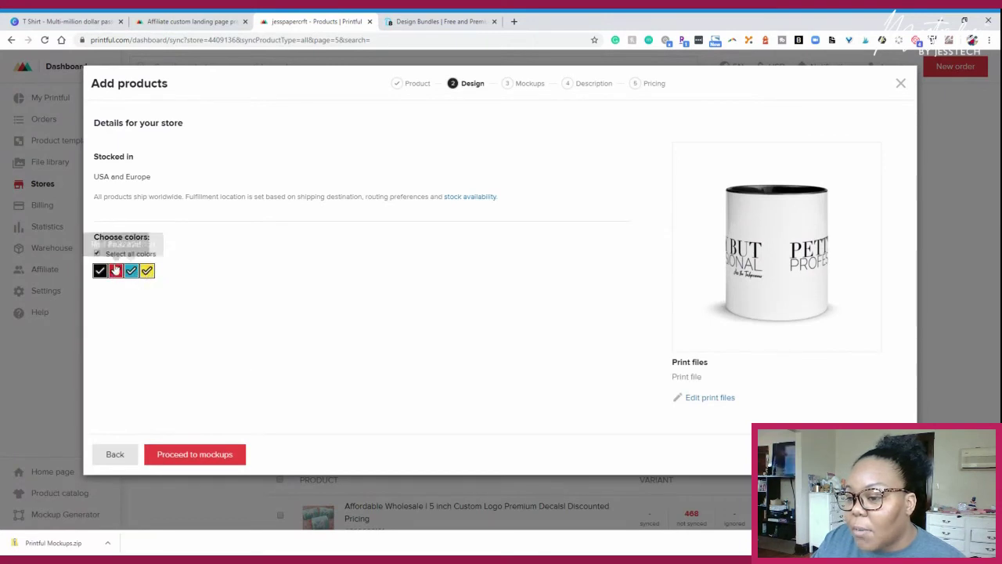
left_click(97, 254)
left_click(97, 253)
left_click(97, 253)
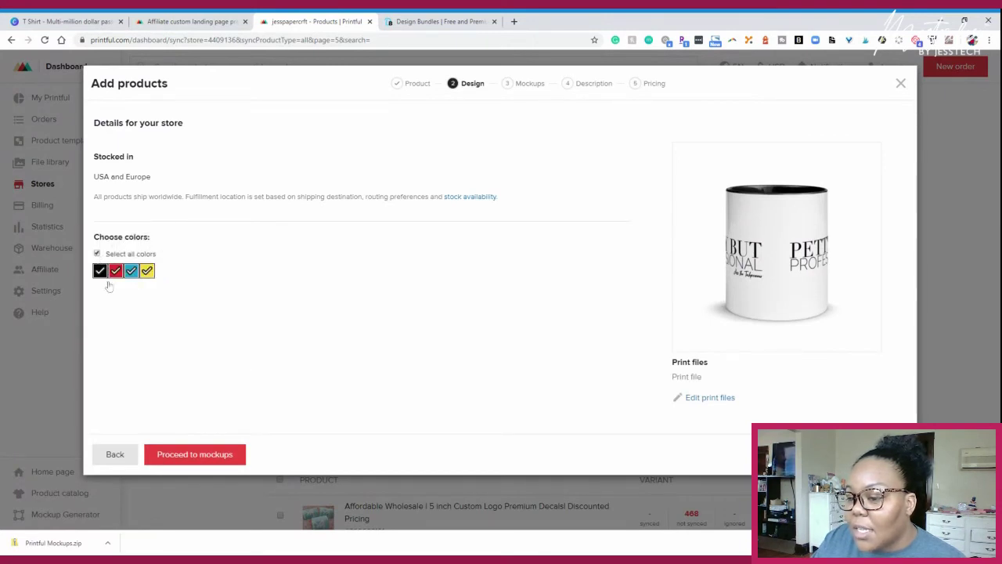
left_click(199, 455)
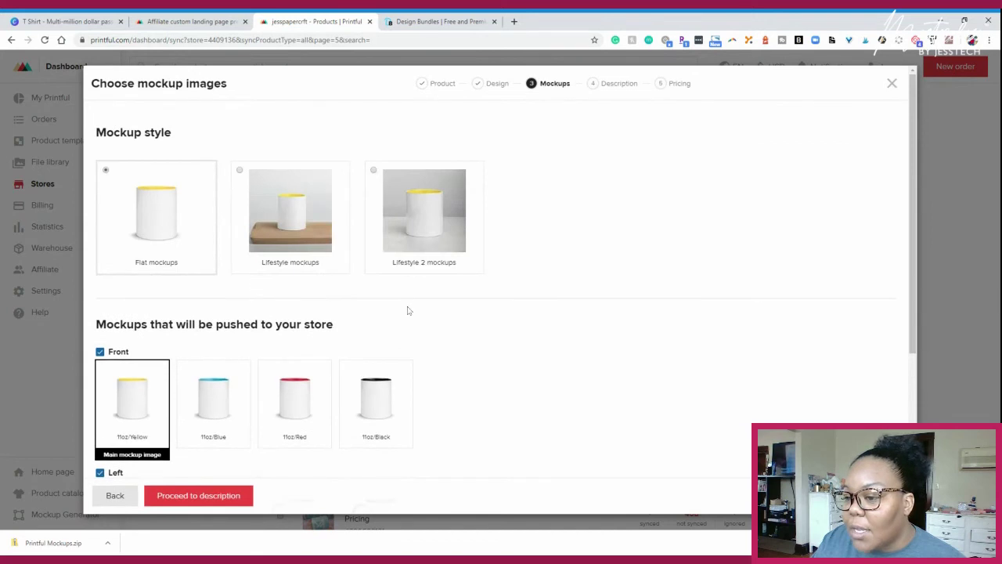
- Keep the flat mockups, proceed to the description and remove "white/black" from the product title
scroll(407, 311, "down", 3)
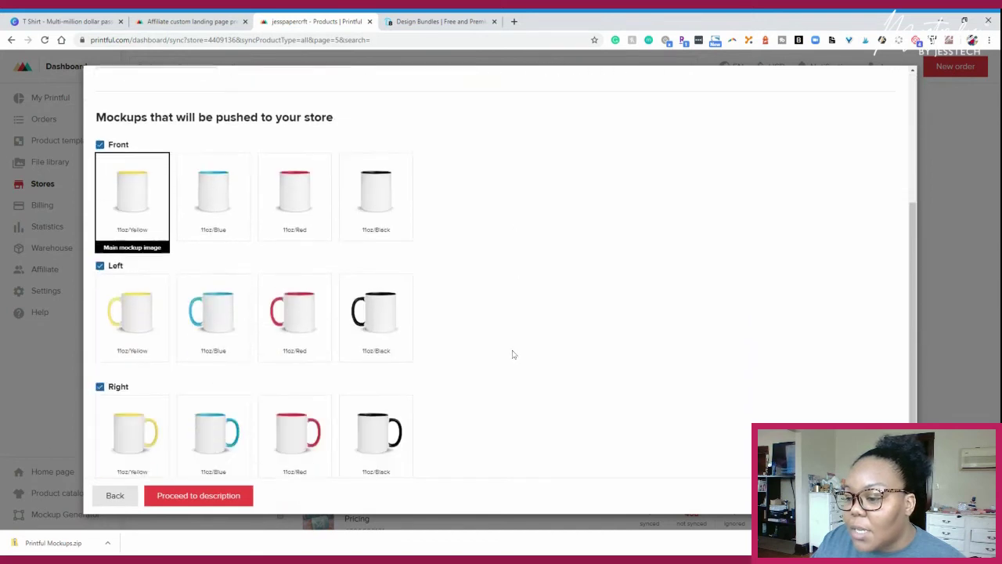
left_click(182, 495)
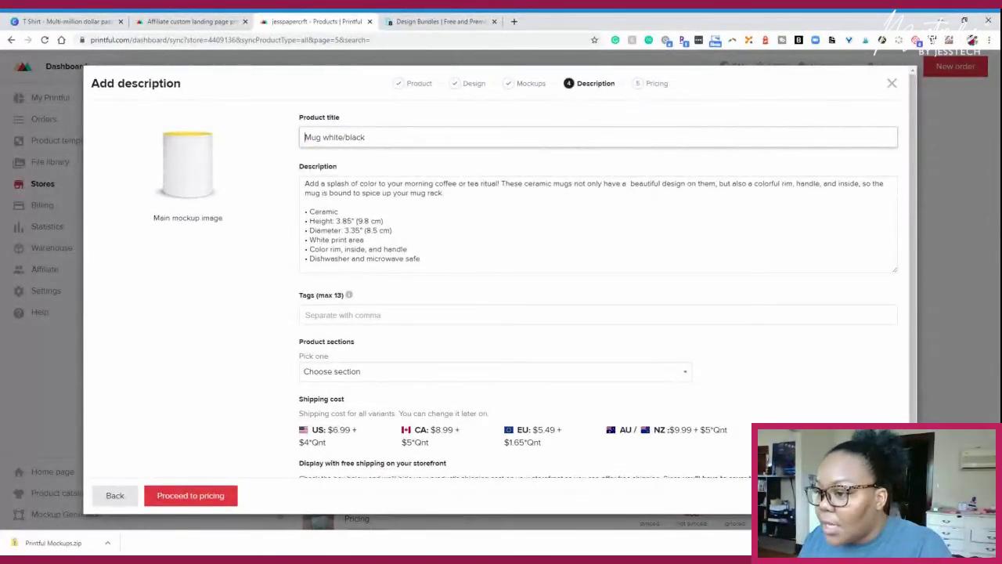
left_click_drag(366, 137, 321, 137)
key("BackSpace")
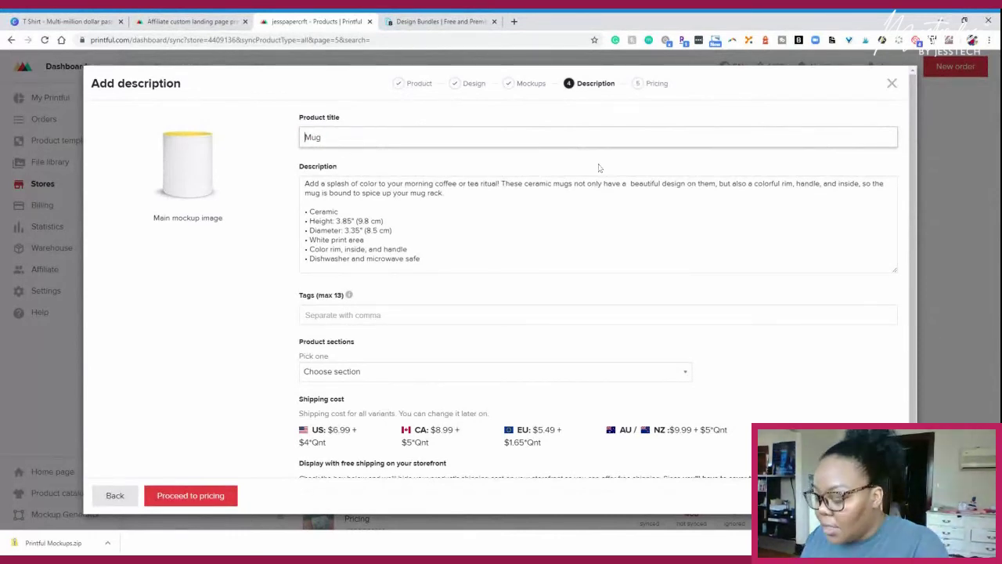
type("P")
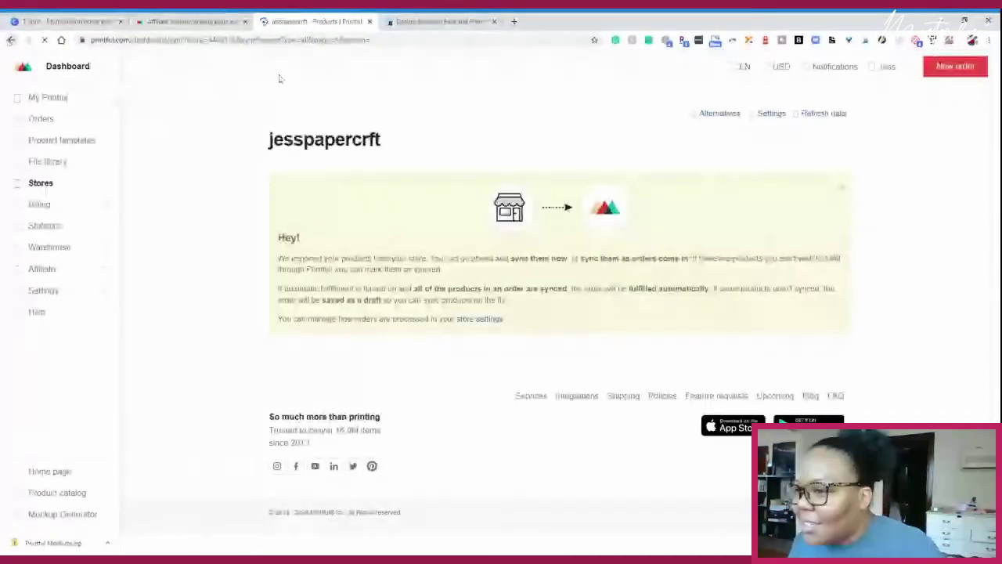
- Reload the store page, add a product from the "Mug white/black" template and continue to its design details
left_click(45, 40)
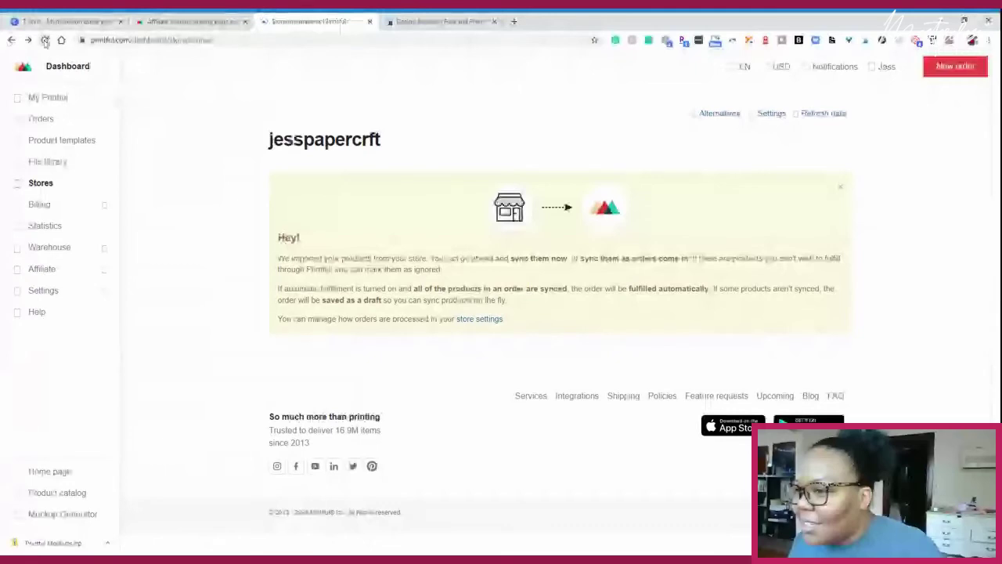
left_click(45, 39)
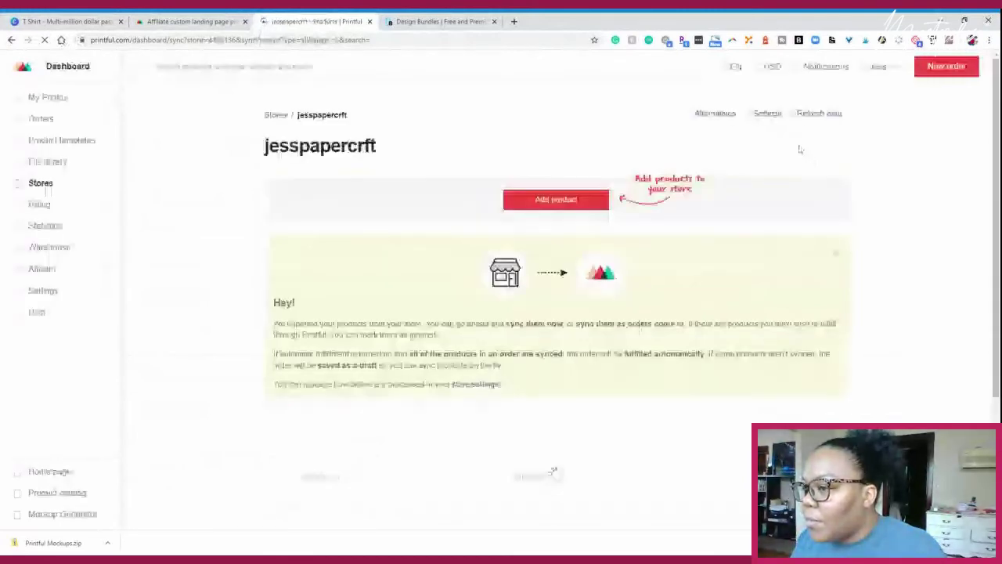
left_click(550, 202)
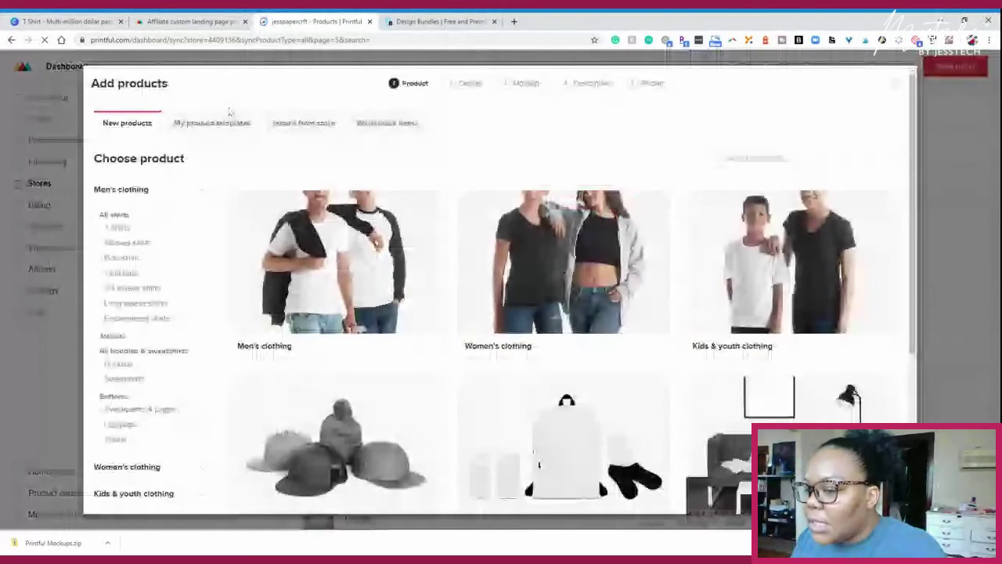
left_click(226, 122)
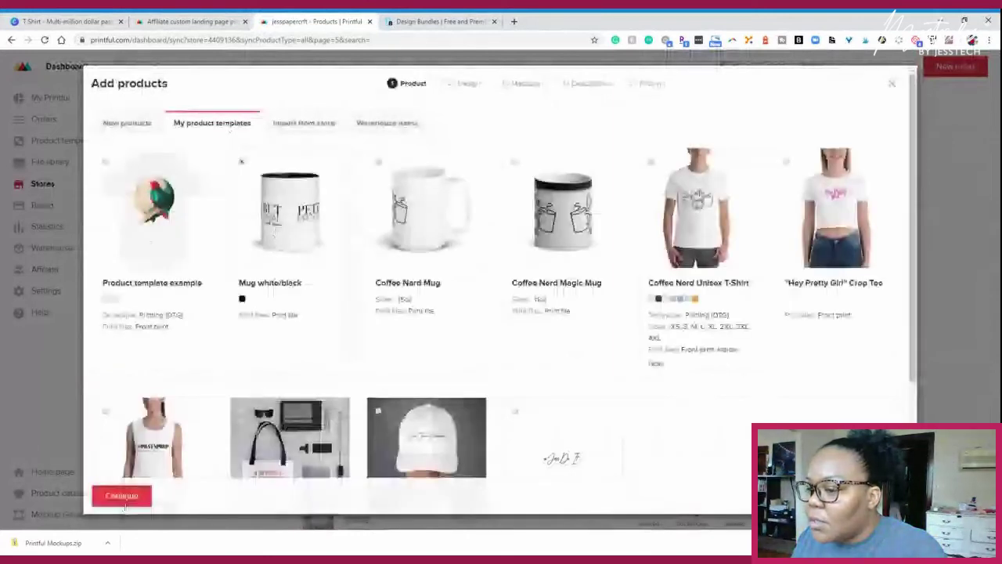
left_click(124, 496)
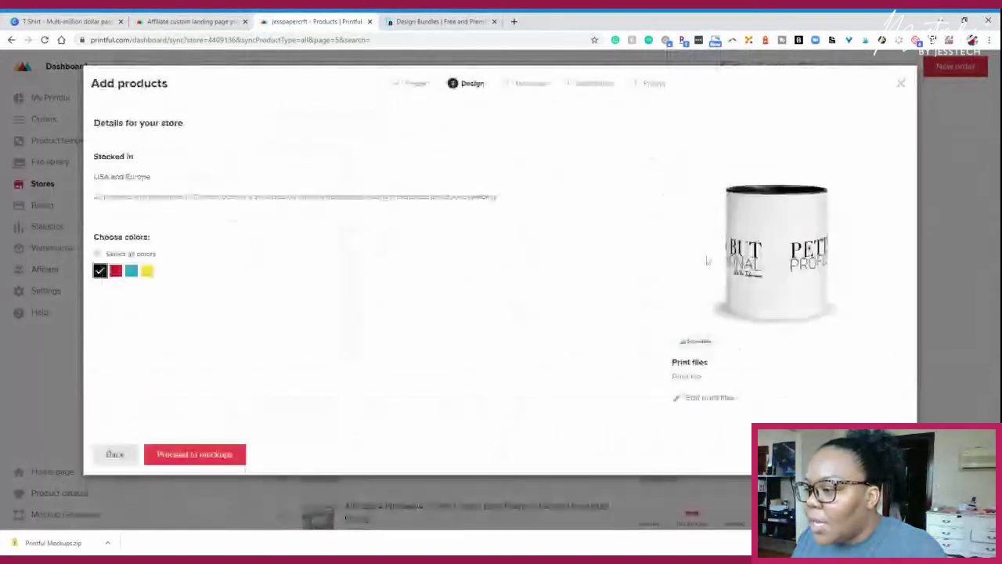
- Select all mug colors, keep the flat mockups and proceed to the description
left_click(98, 254)
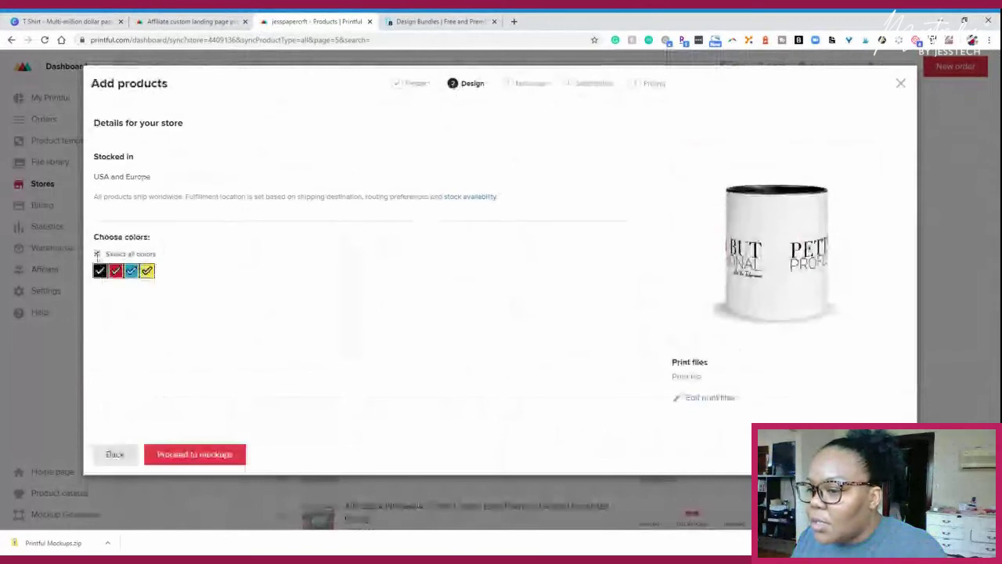
left_click(211, 458)
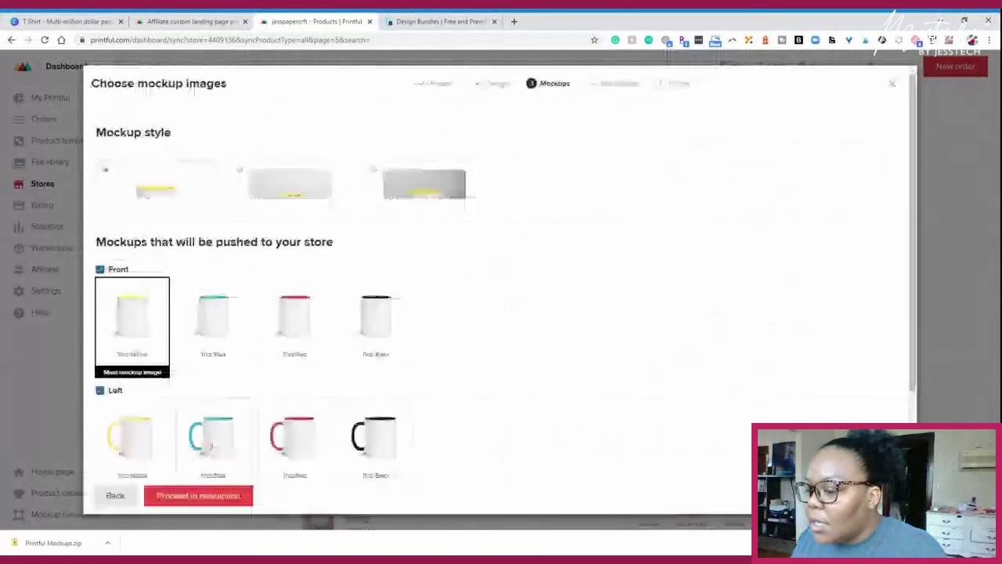
left_click(240, 497)
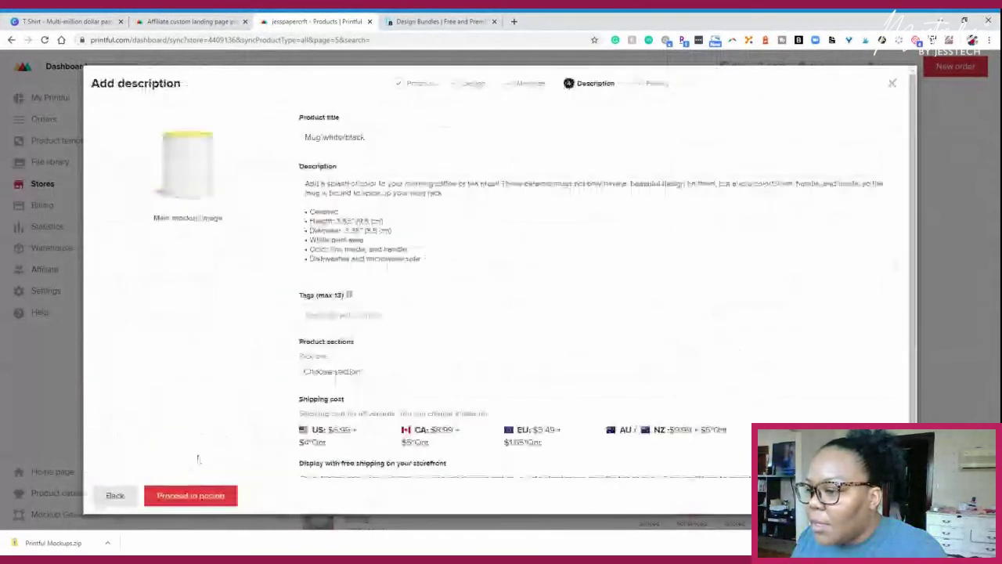
- Put "Petty but Professional" before "Mug" in the product title and remove "white/black"
type("Pet")
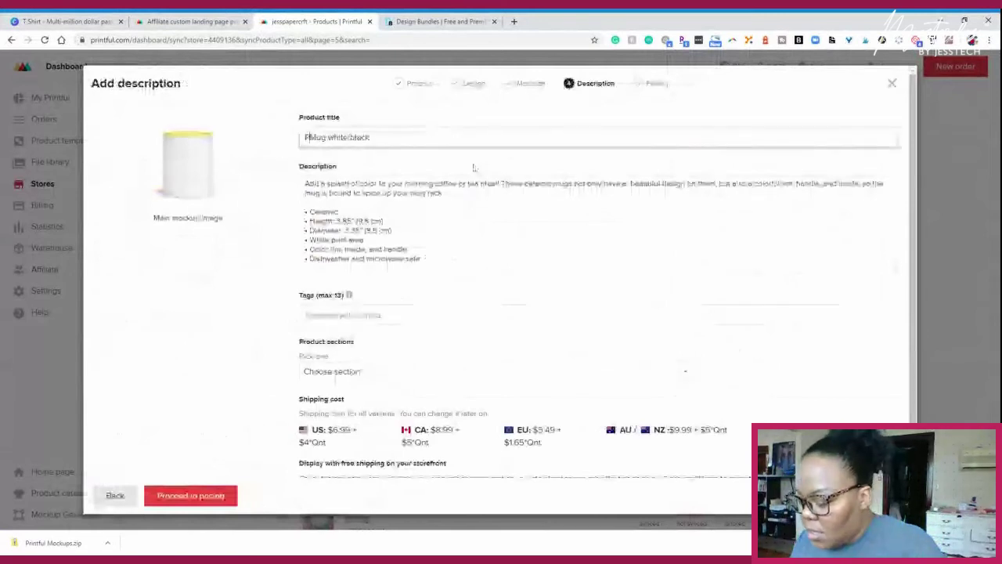
type("ty Su")
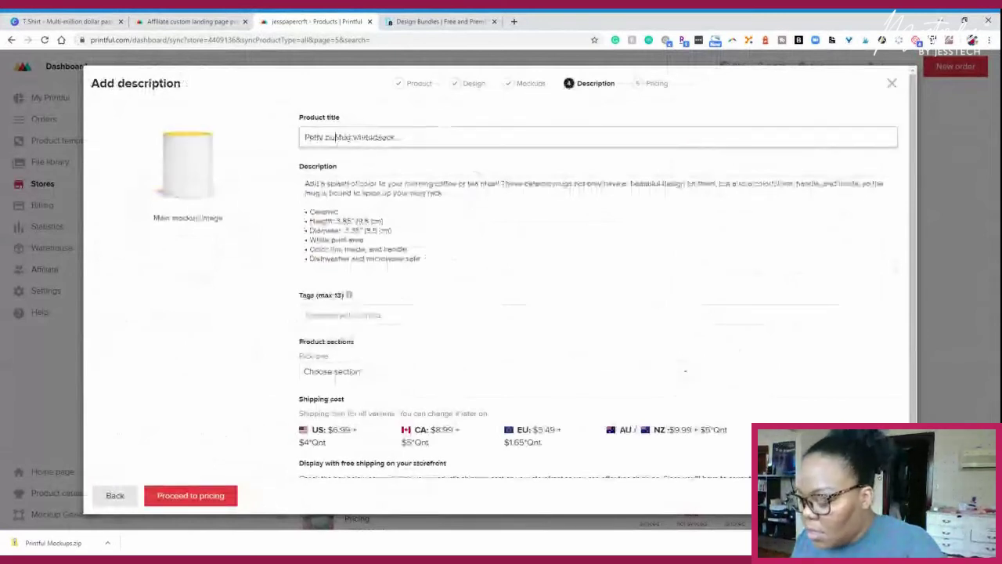
type("t Professional")
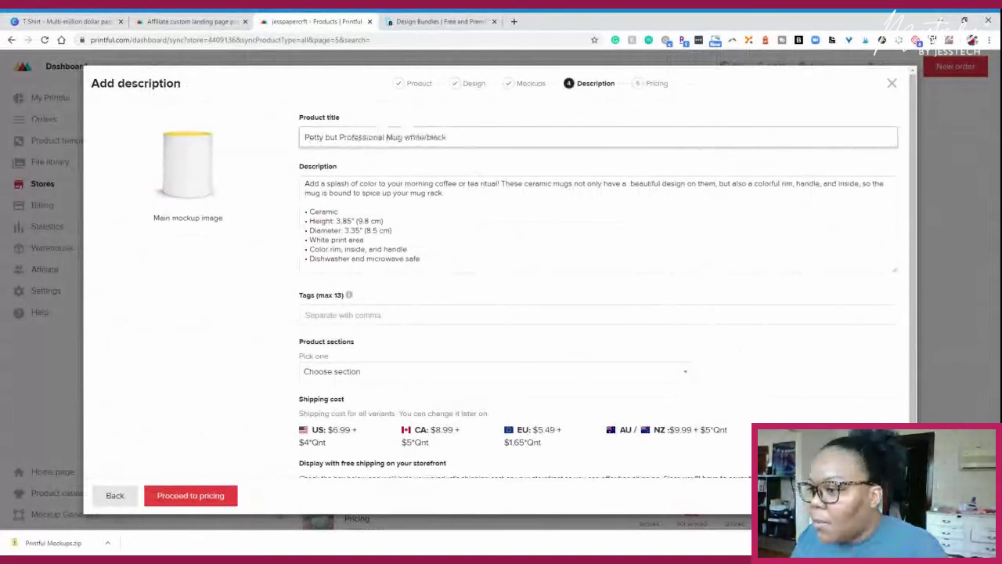
left_click_drag(403, 137, 446, 137)
key("BackSpace")
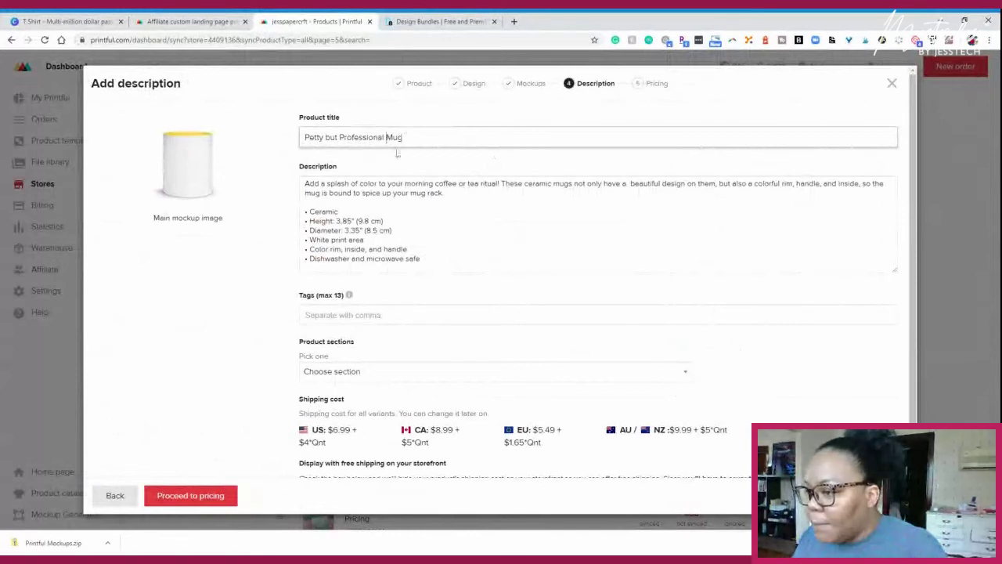
- Insert "Multi-color" before "Mug" in the product title
type("Mug")
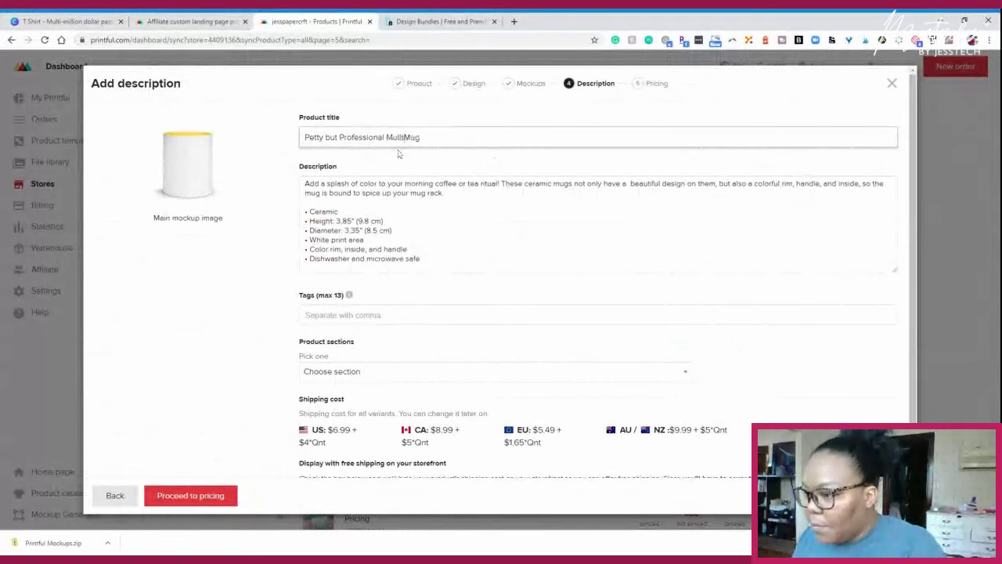
key("BackSpace")
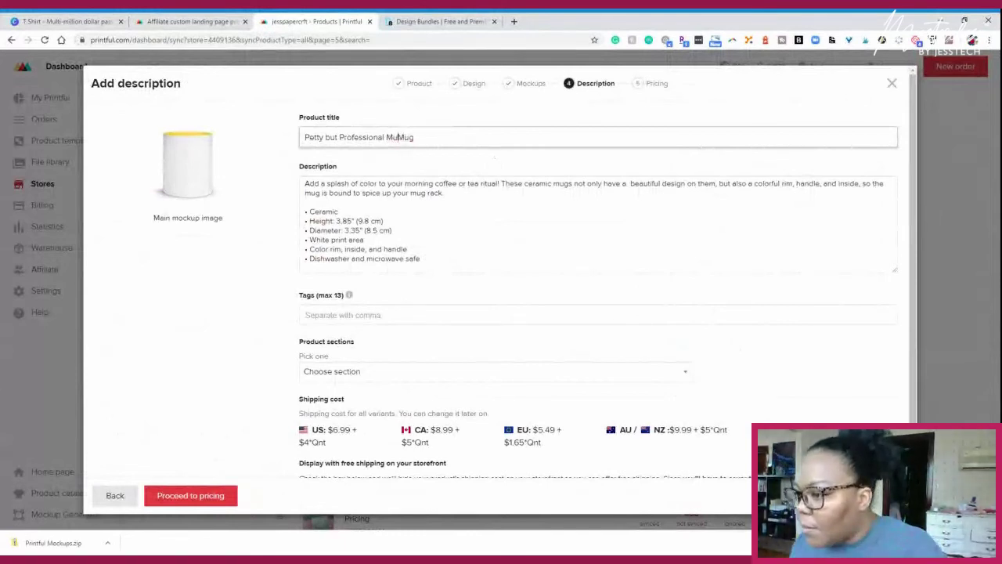
type("lti-")
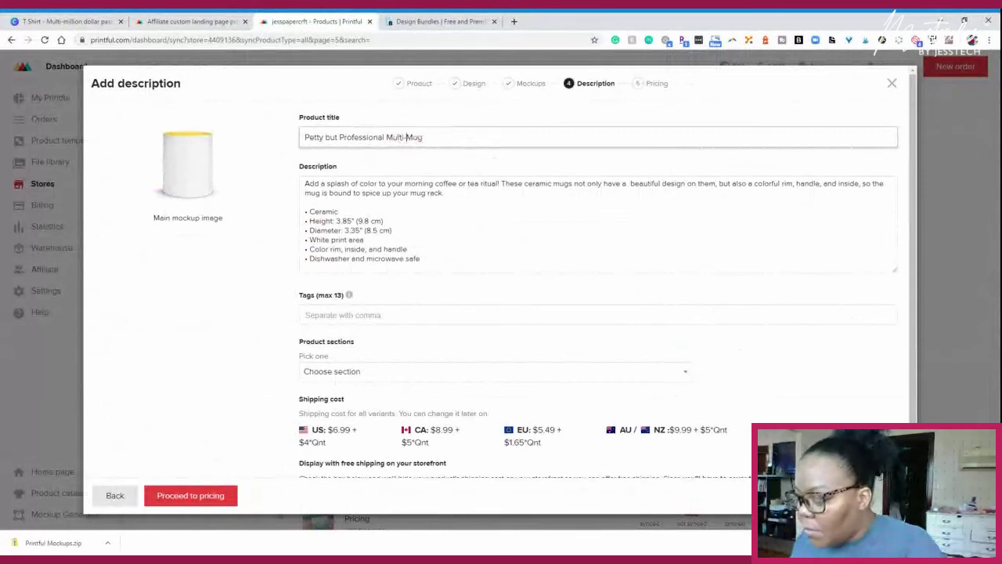
type("color")
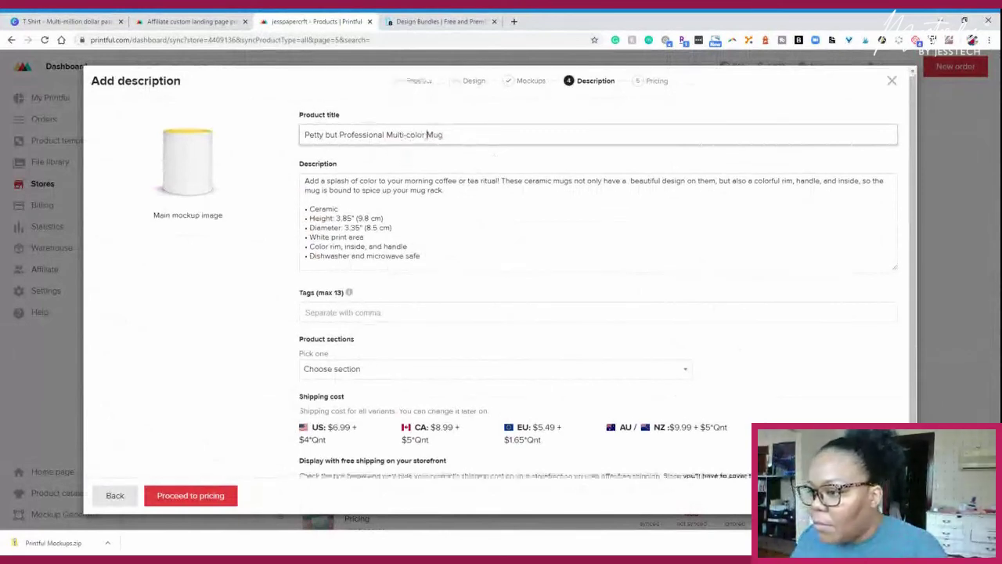
scroll(310, 255, "down", 1)
scroll(309, 255, "up", 1)
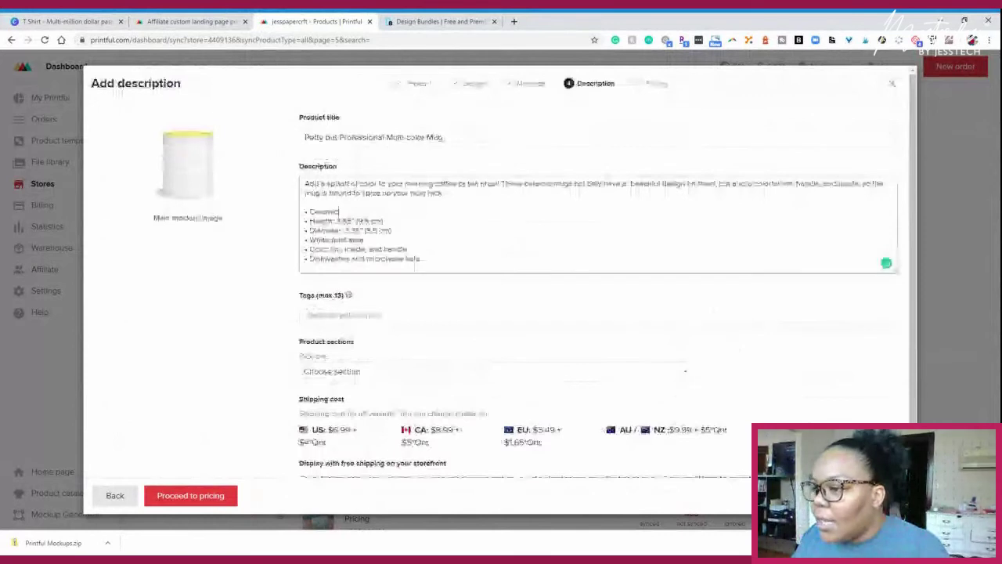
- Add the opening line "Petty but Professional? This is the mug for you" above the existing product description
left_click_drag(304, 184, 407, 249)
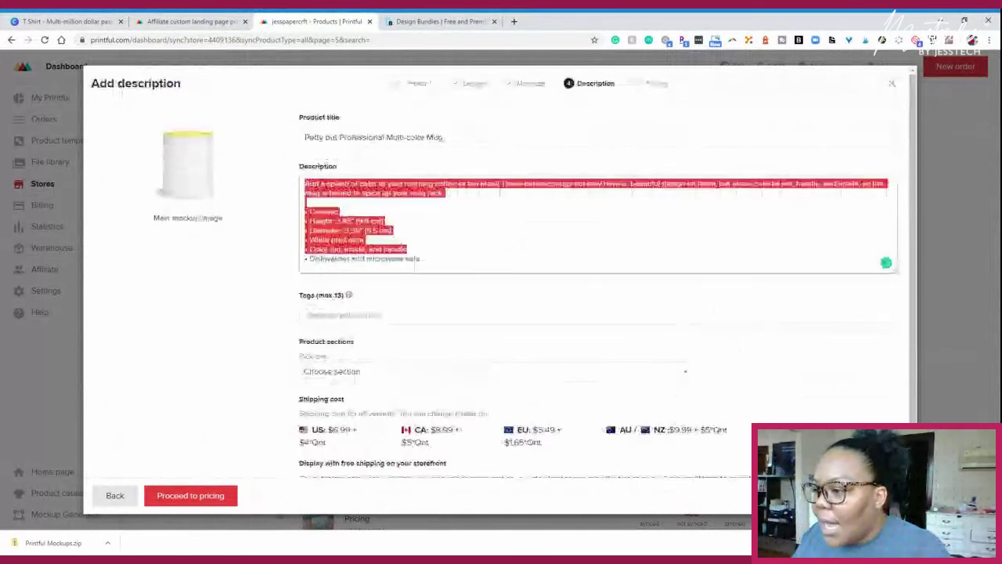
left_click(198, 160)
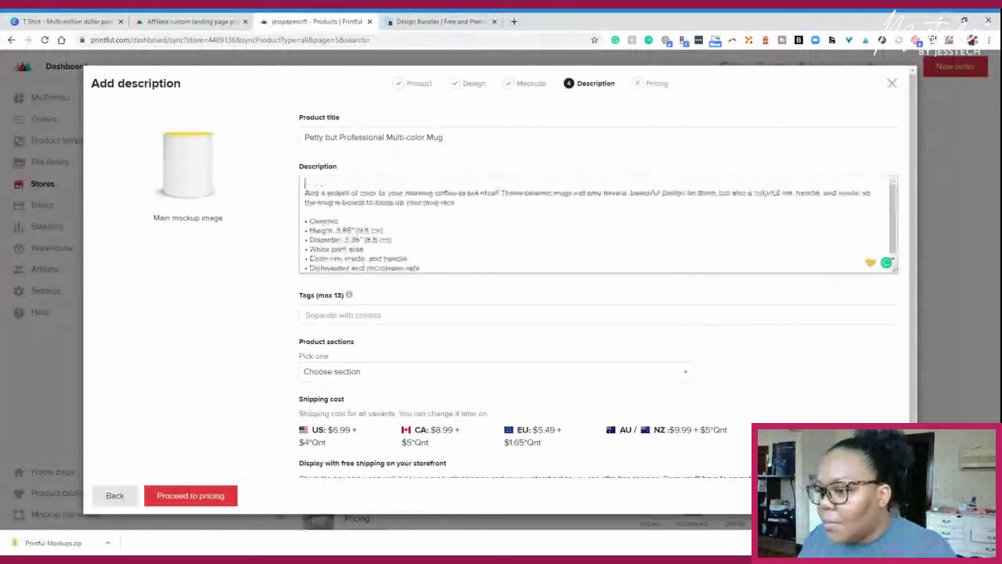
type("Pet")
type("ty ")
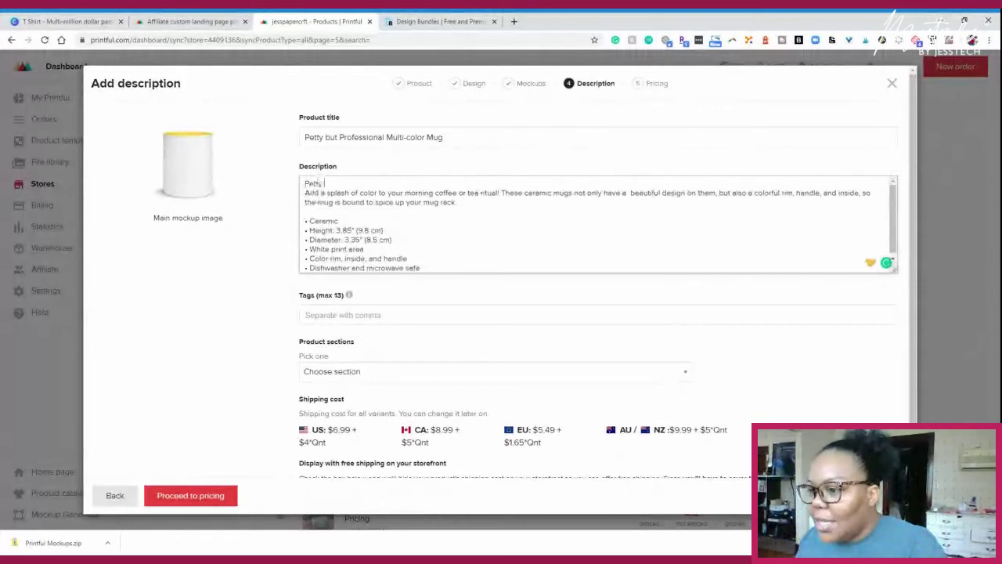
type("but Pr")
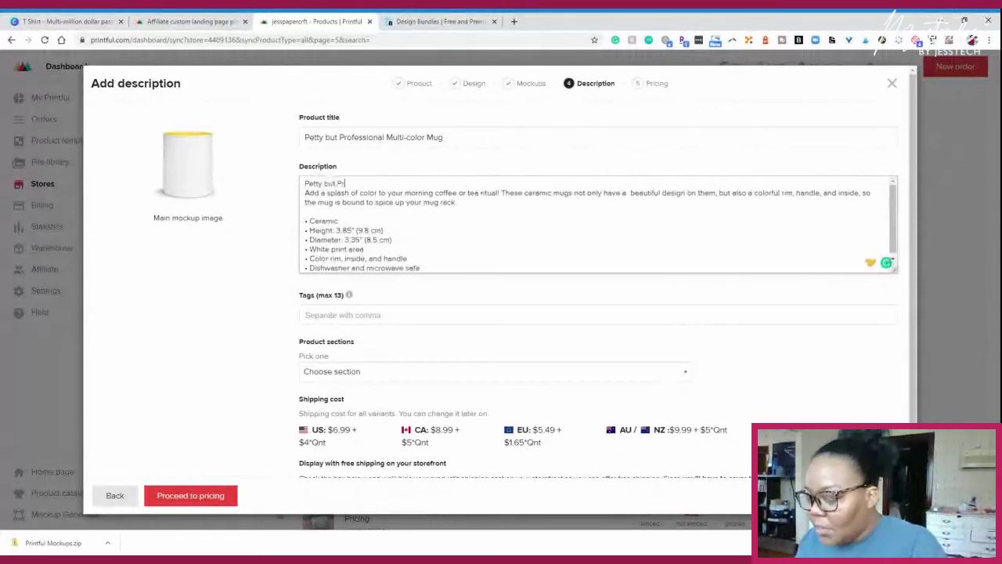
type("ofessional")
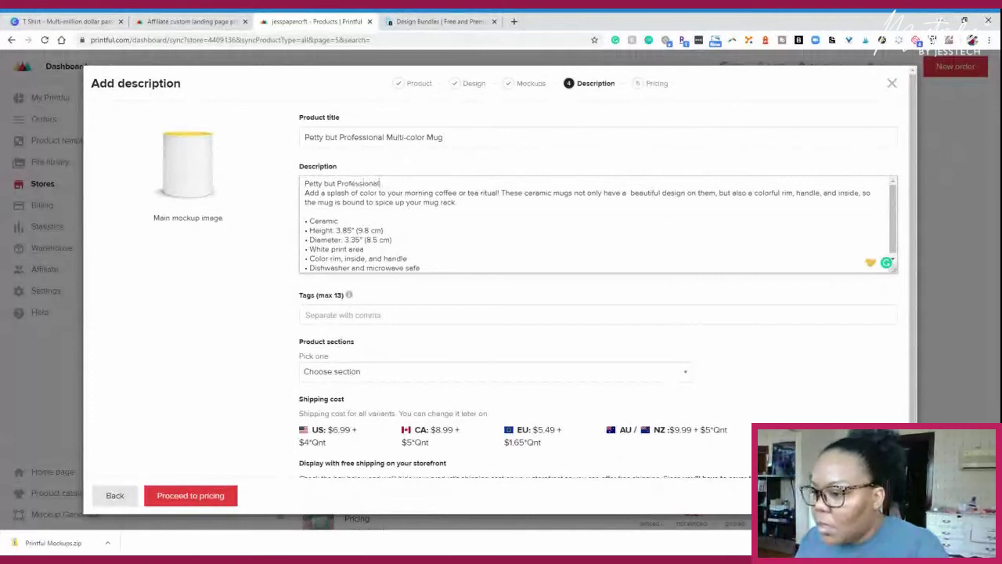
type("?")
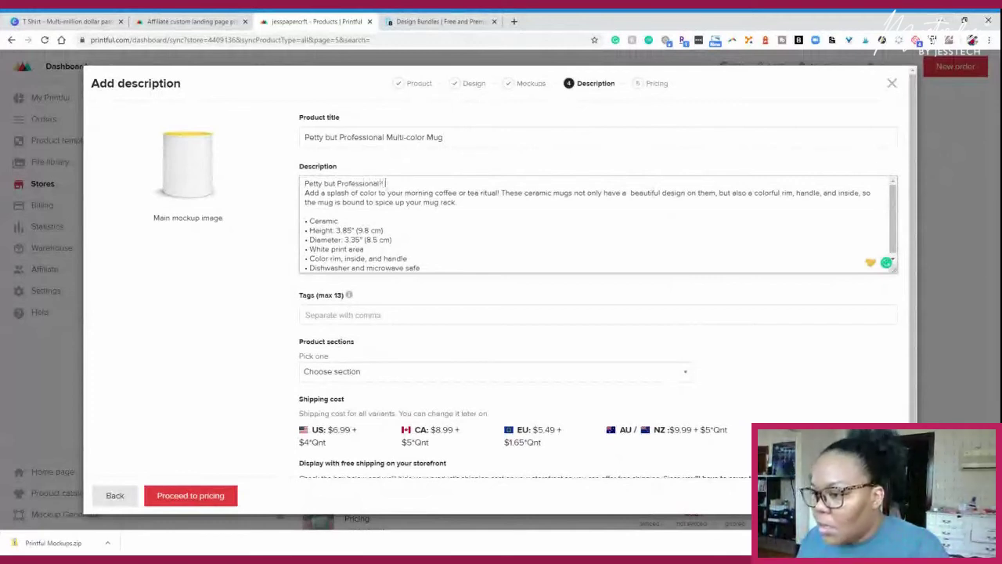
type(" This is the m")
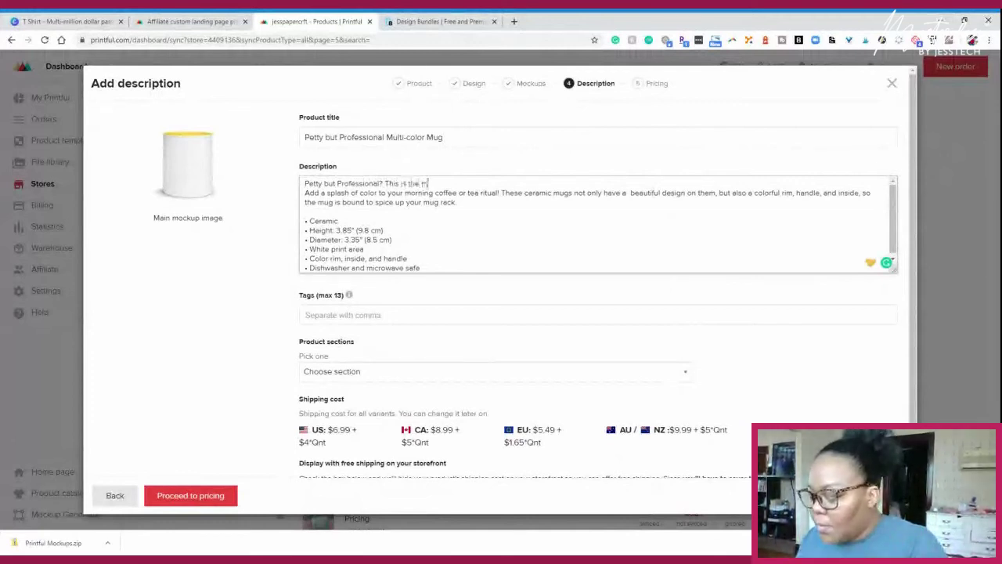
type("ug!or you")
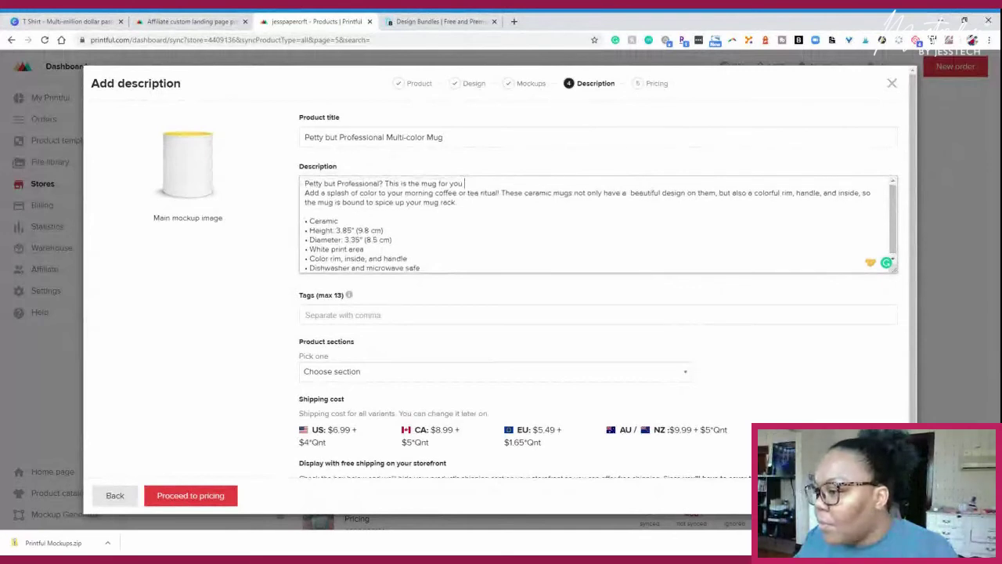
left_click_drag(501, 192, 859, 192)
left_click(340, 221)
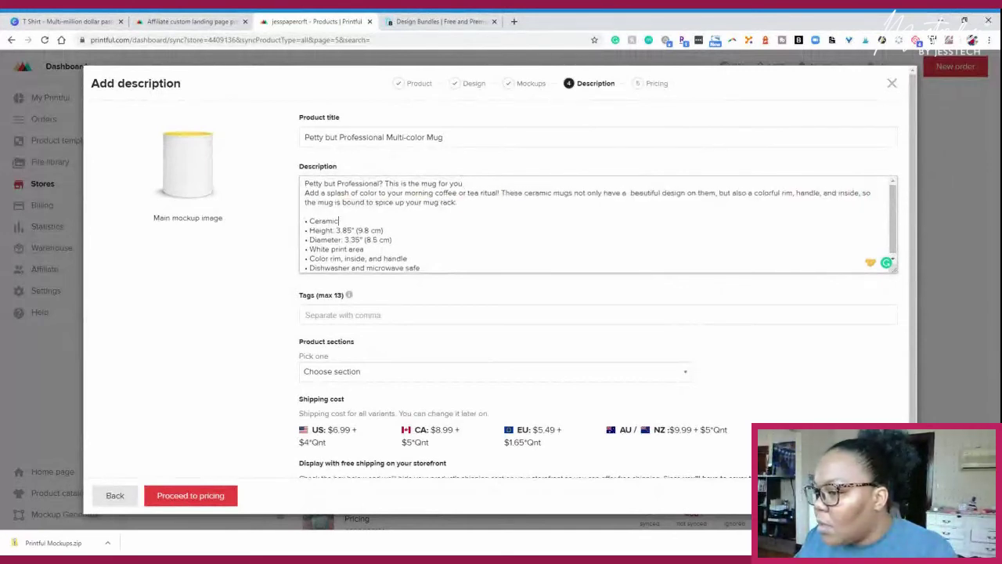
- Add the product tags "Mug" and "Custommug"
scroll(340, 227, "down", 1)
left_click(342, 315)
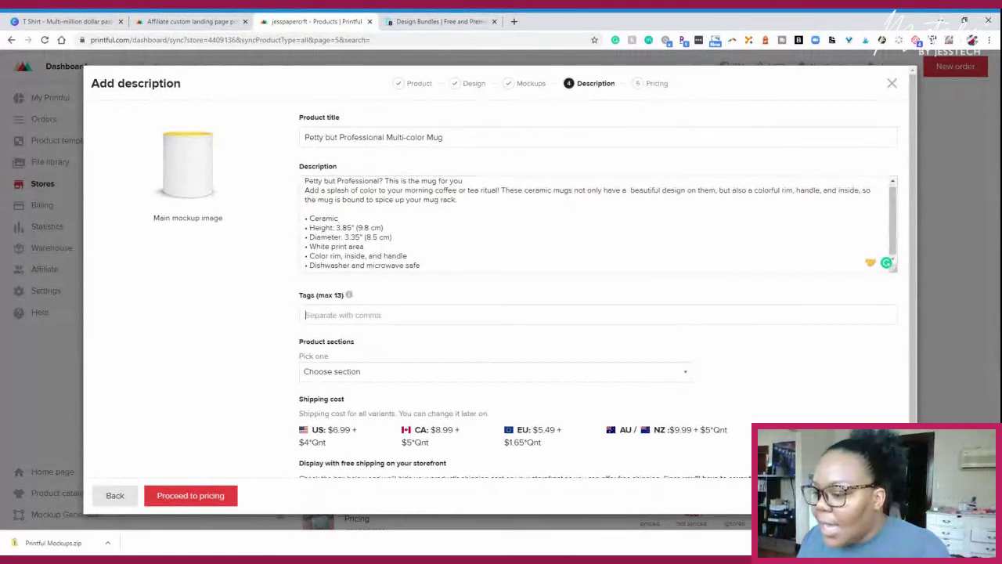
scroll(501, 313, "down", 1)
scroll(535, 265, "down", 1)
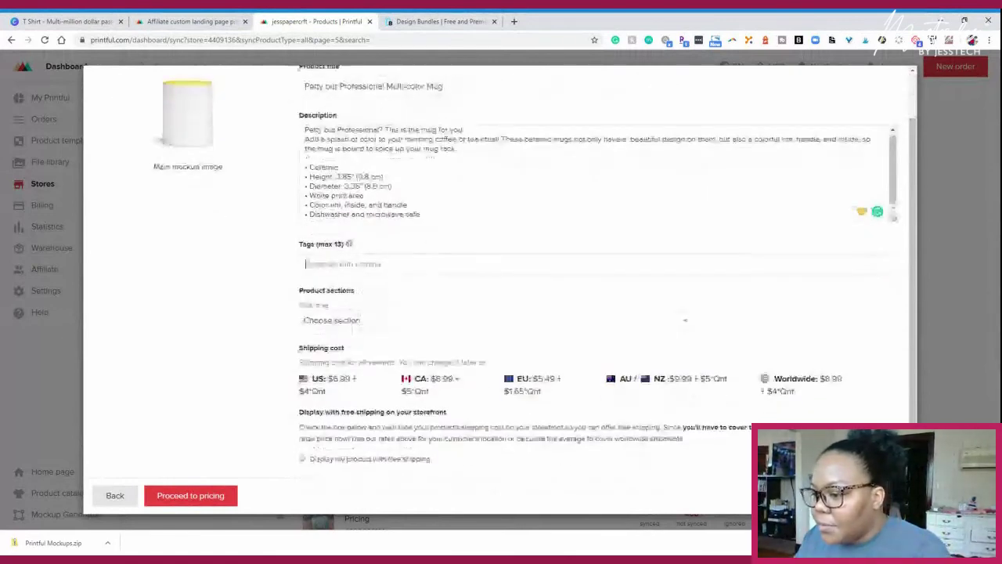
type("Mug")
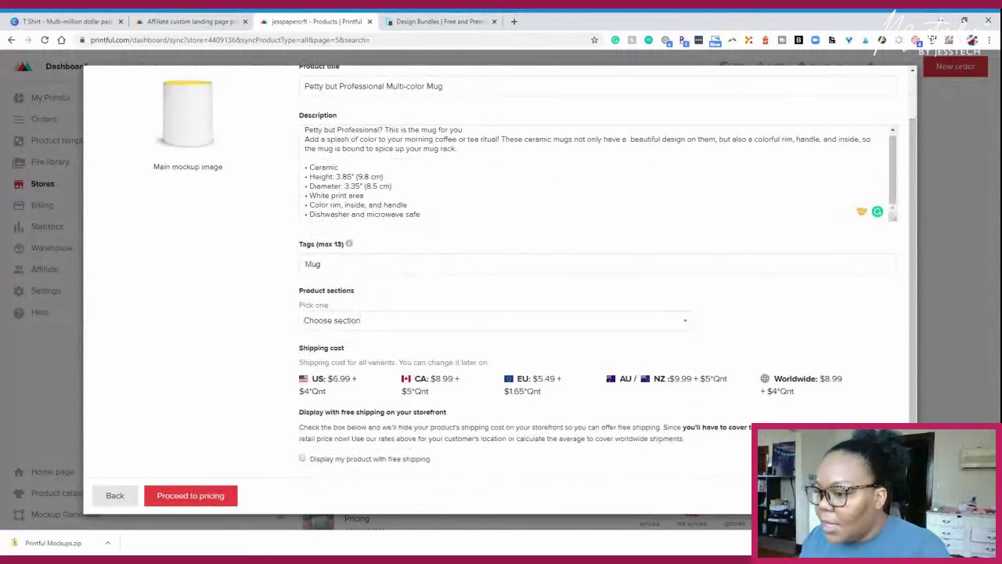
key("comma")
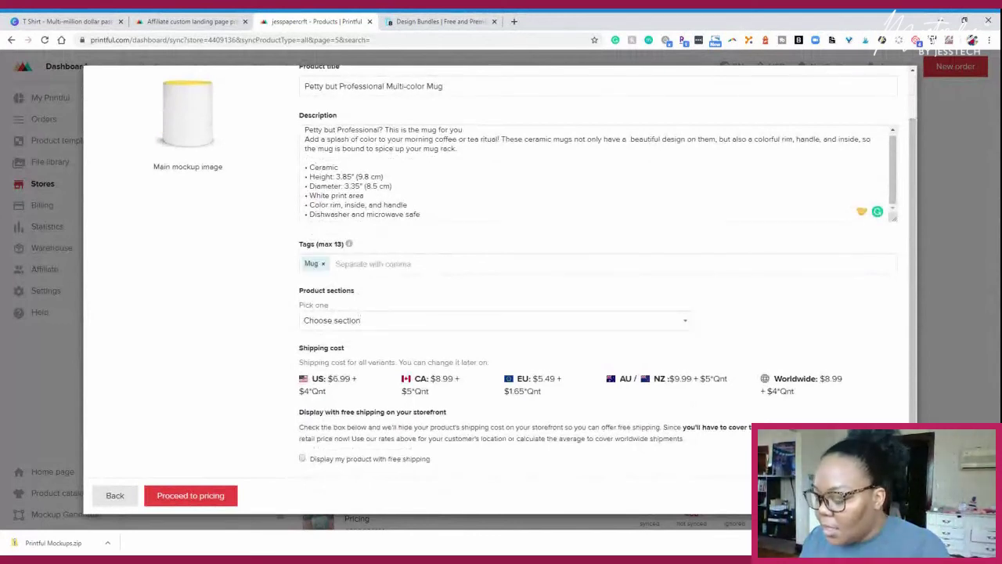
type("Custommug")
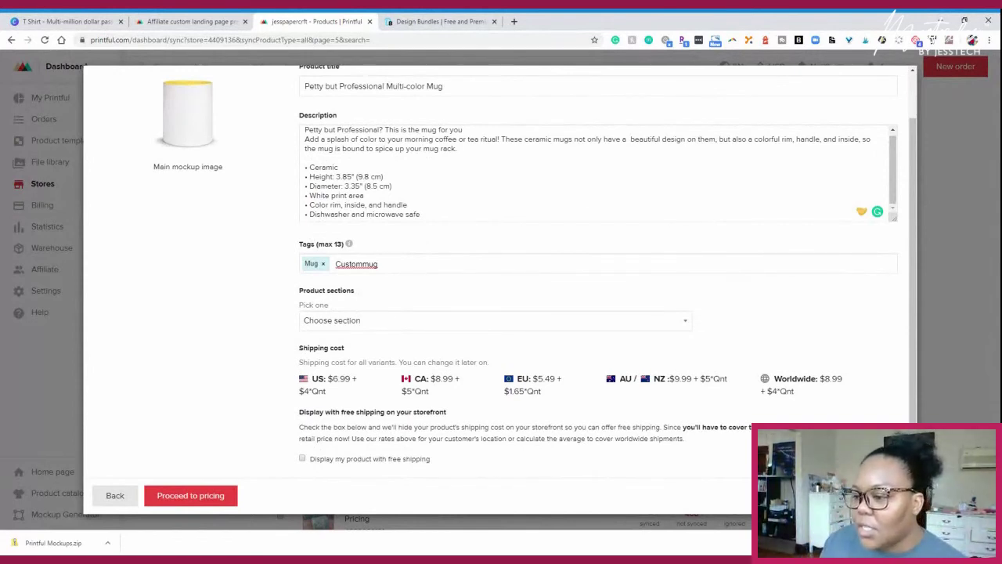
key("comma")
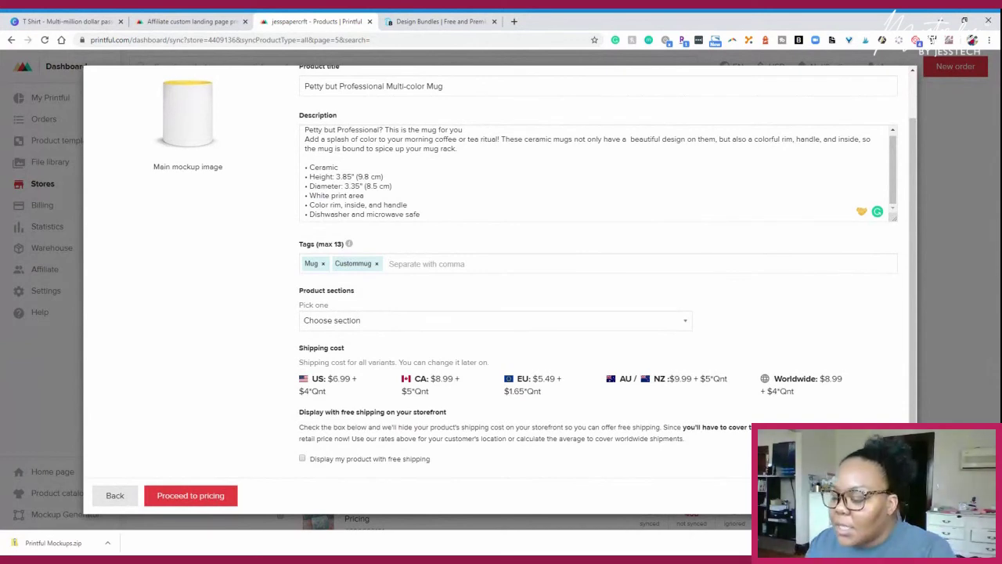
- Add the product tags "Quotemug" and "coloredmug"
type("Pe")
key("BackSpace")
key("BackSpace")
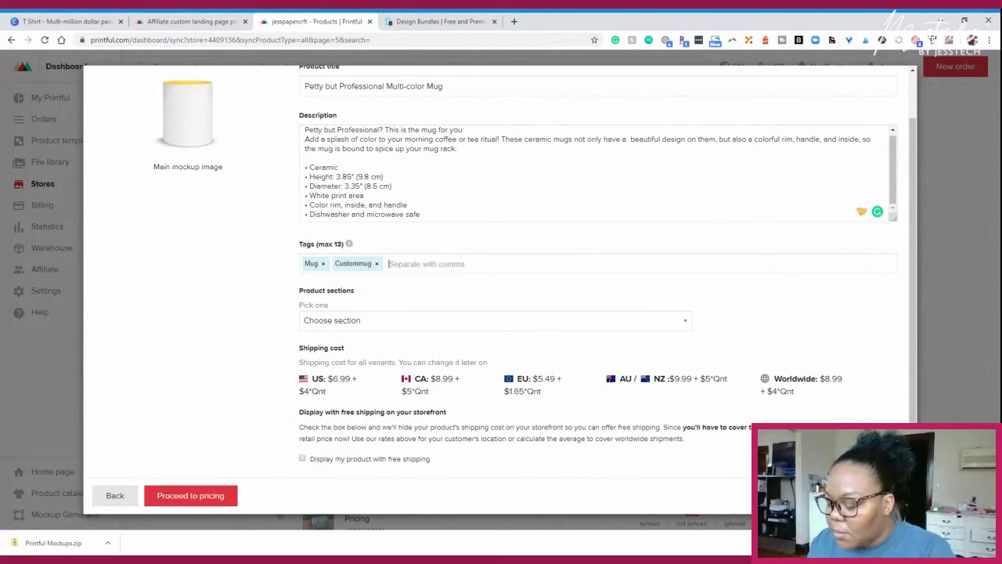
type("Quot")
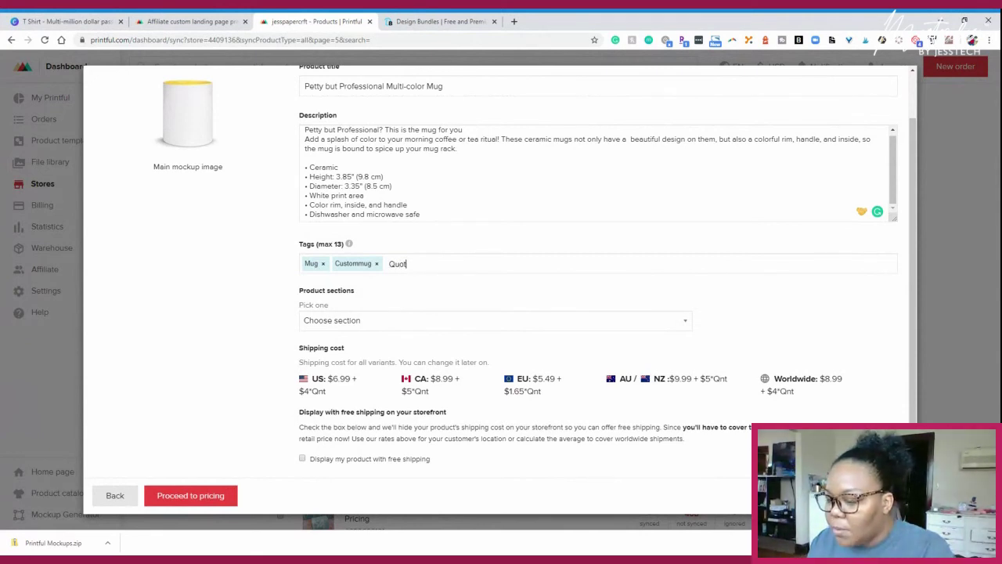
type("emug")
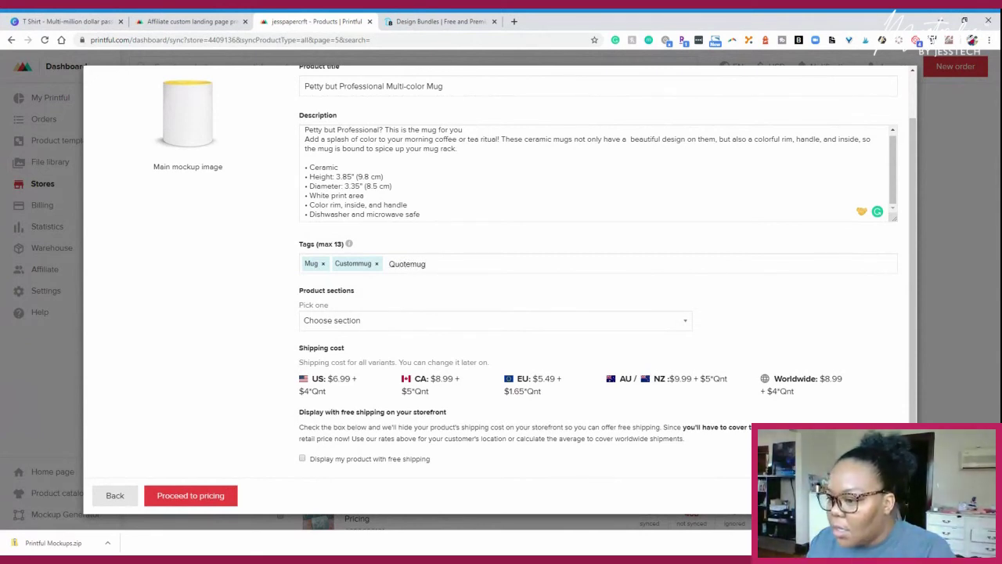
key("Return")
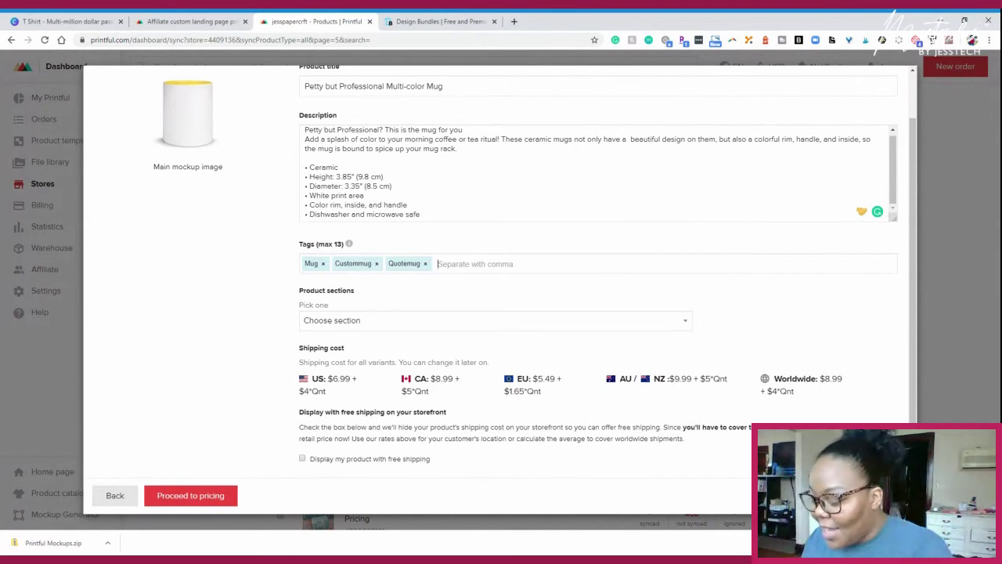
type("colore")
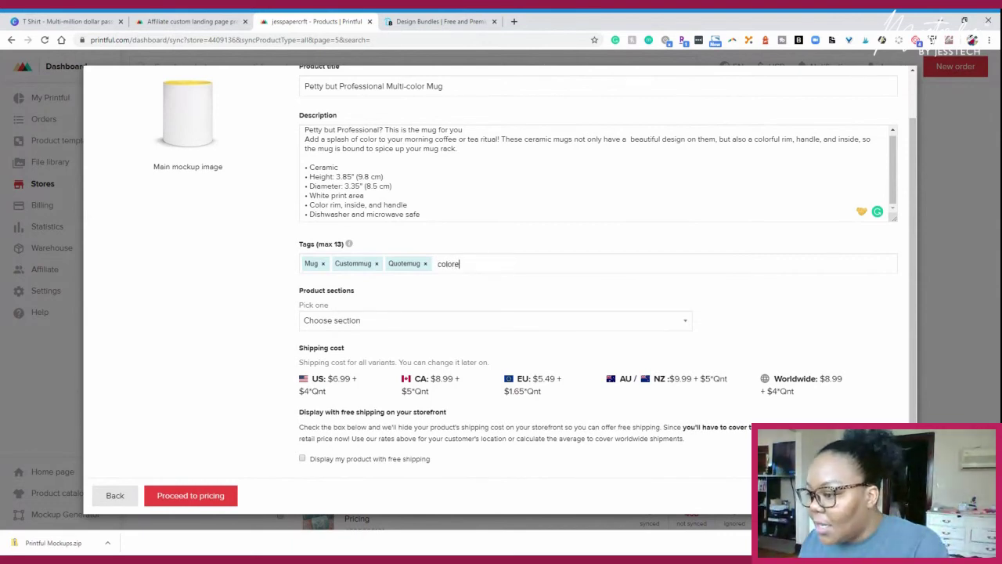
type("dmug")
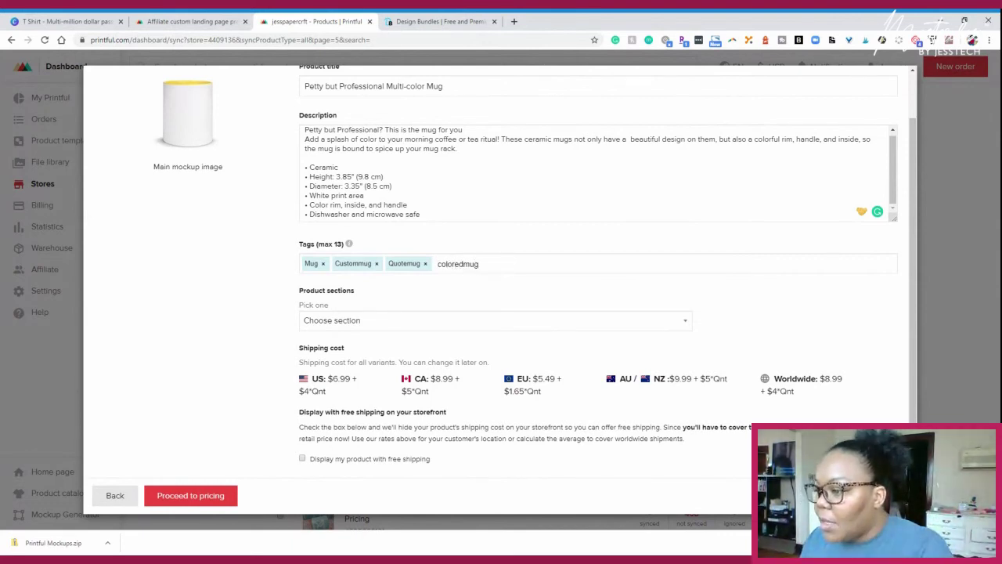
key("Return")
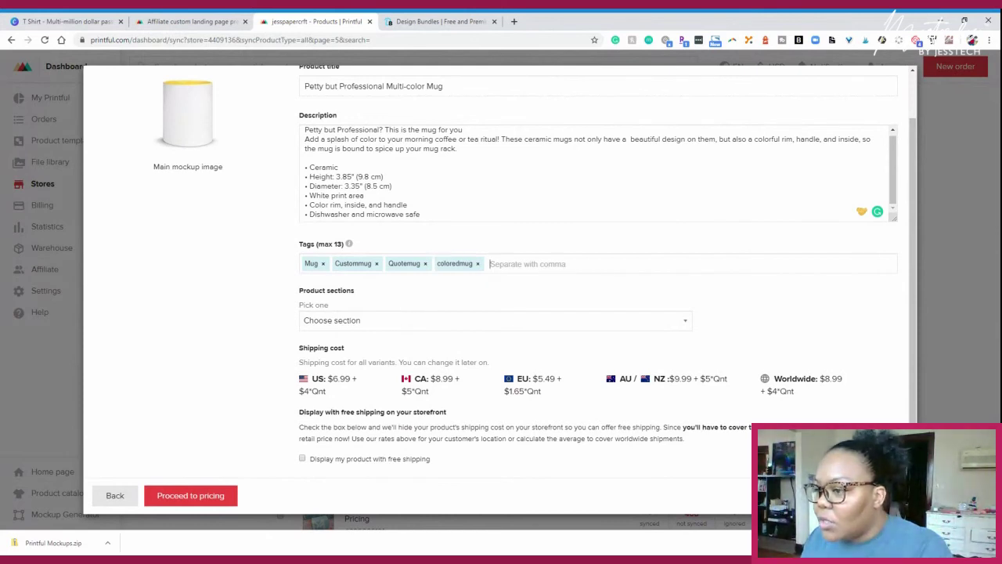
- Add the product tags "Petty", "professional" and "mugsforoffice"
type("Pety")
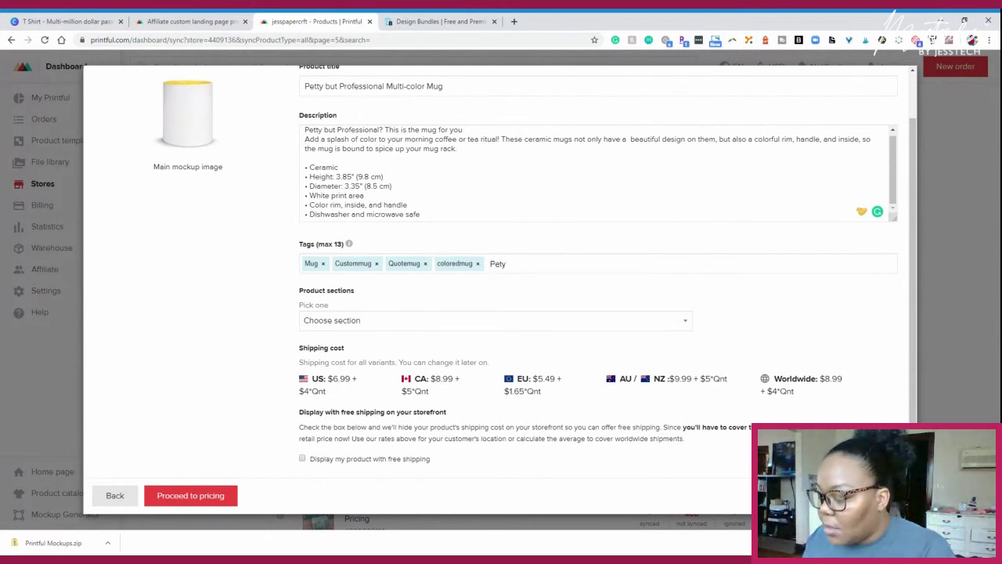
key("BackSpace")
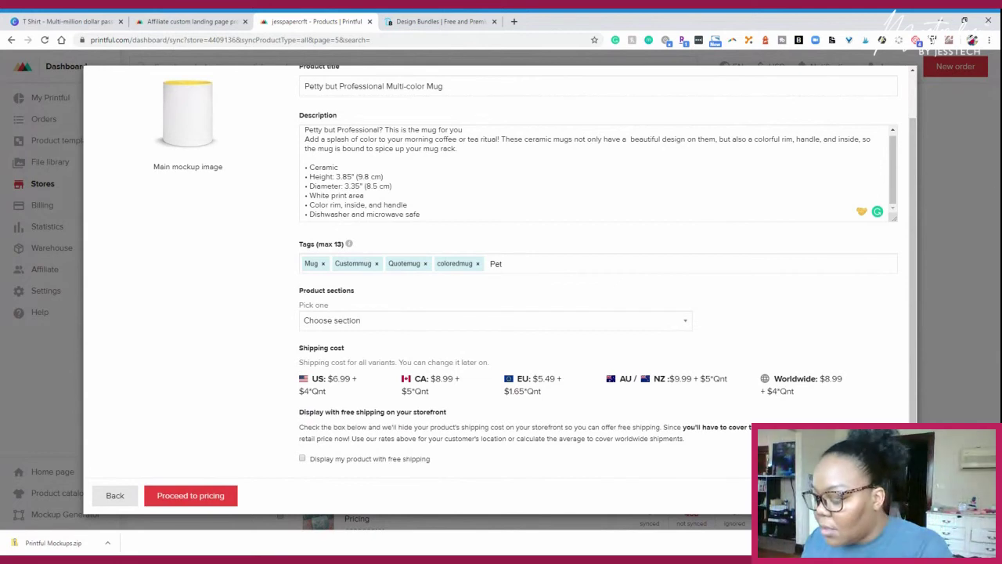
type("ty,")
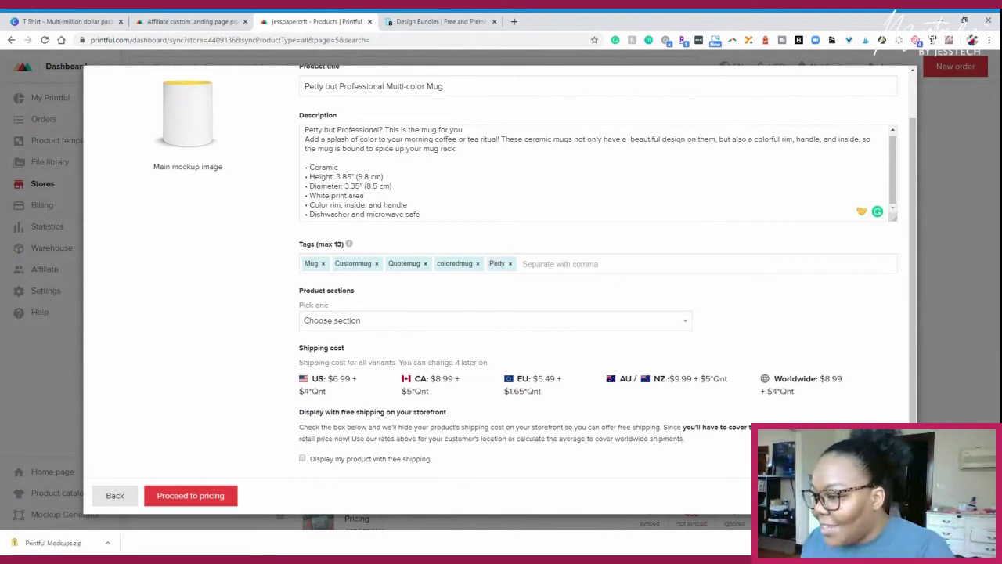
type("professio")
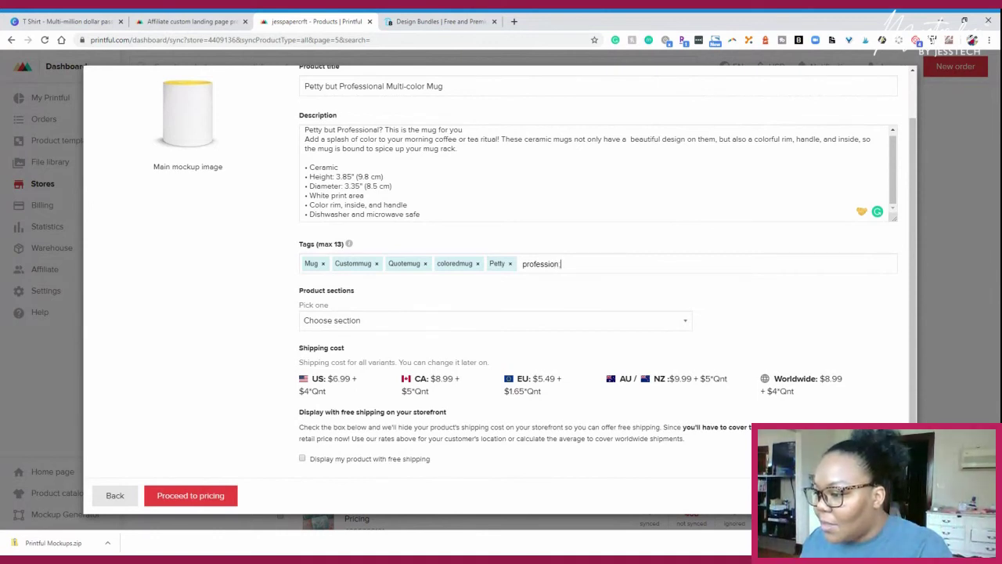
type("nal")
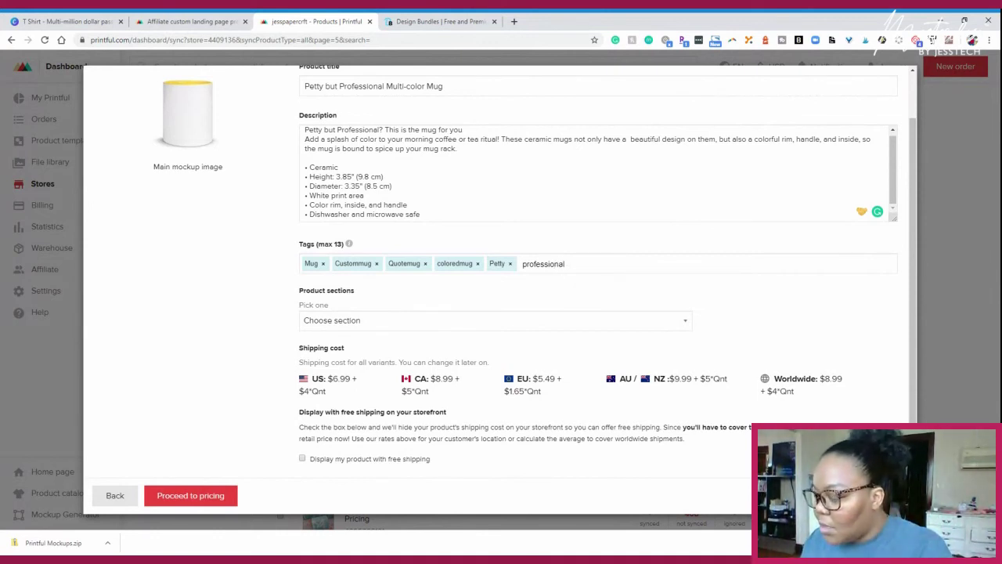
key("comma")
type("mu")
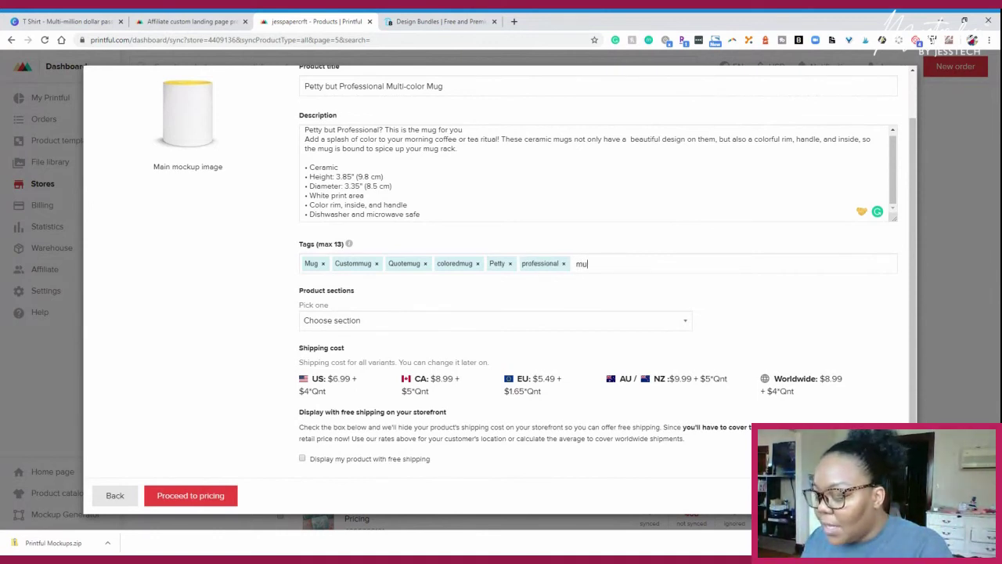
type("gsforoffice")
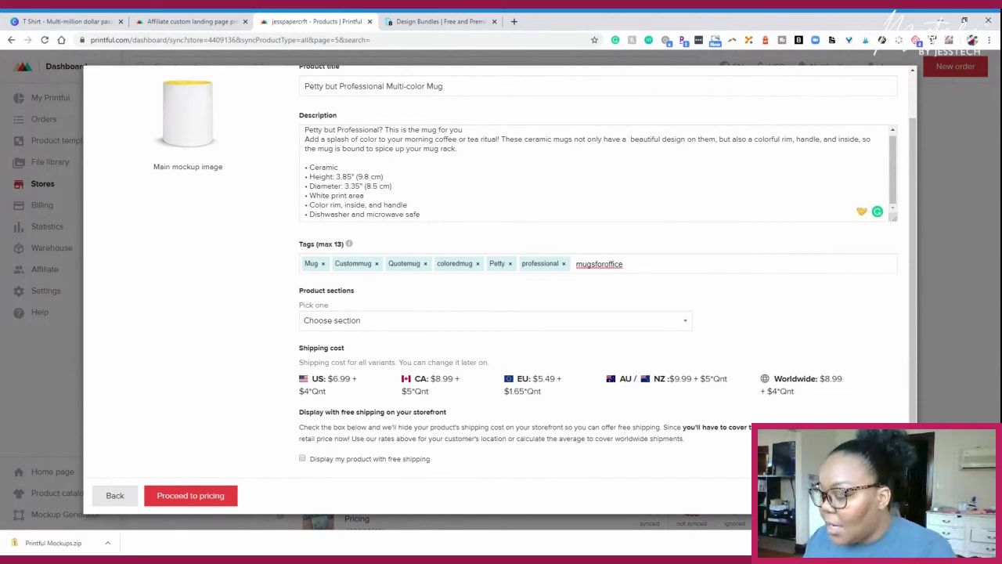
key("comma")
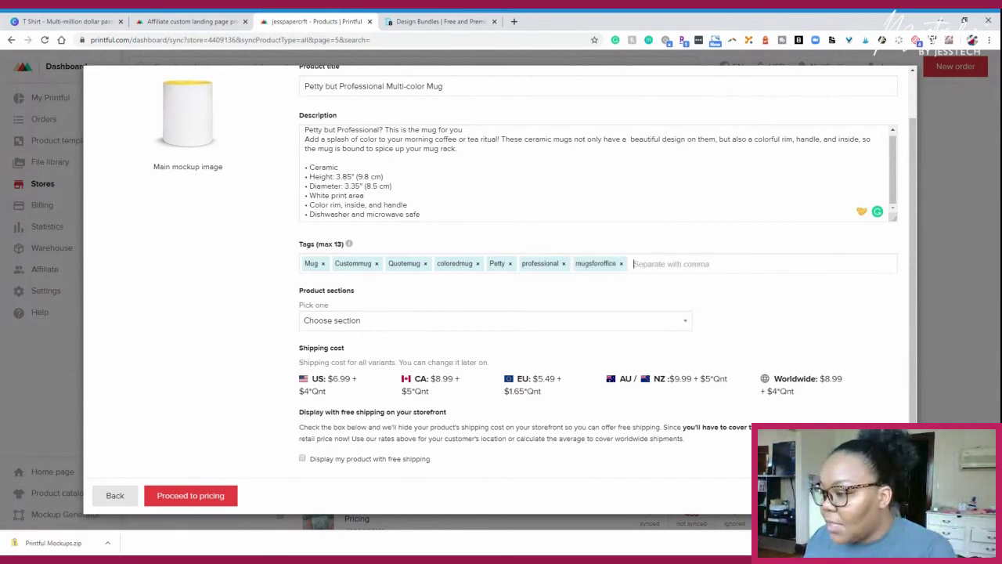
- Assign the product to the Drinkware section and proceed to its pricing
left_click(346, 319)
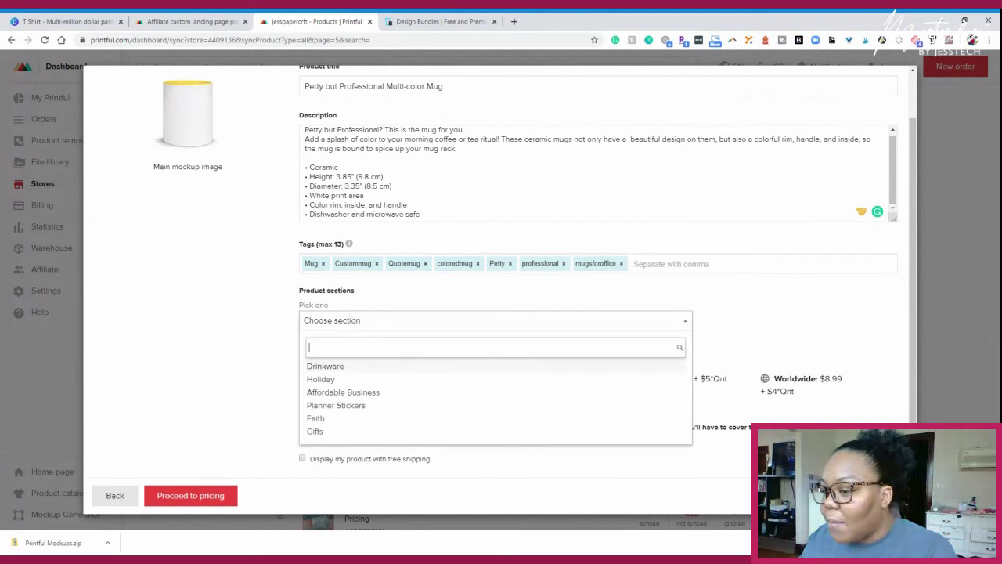
left_click(343, 366)
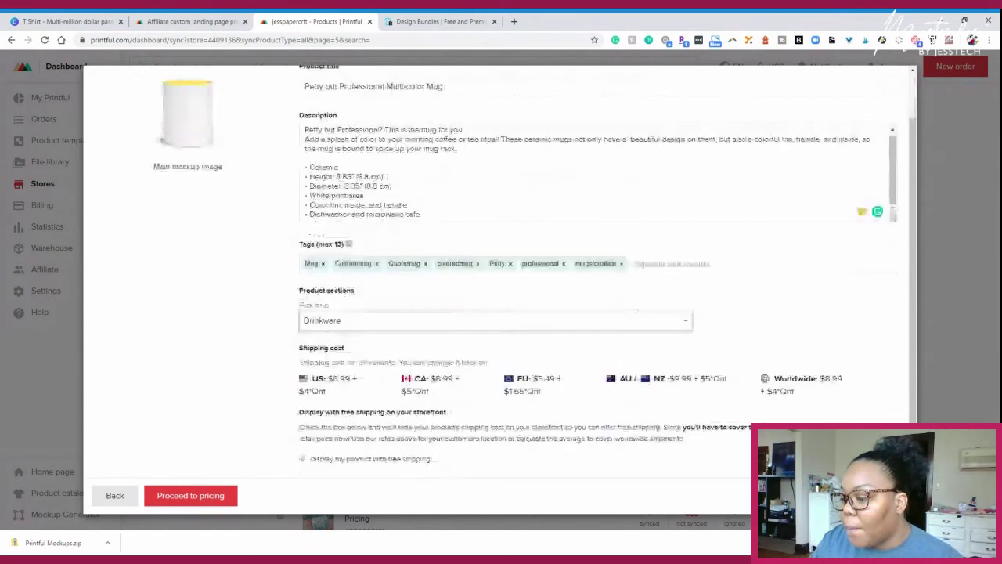
left_click(206, 501)
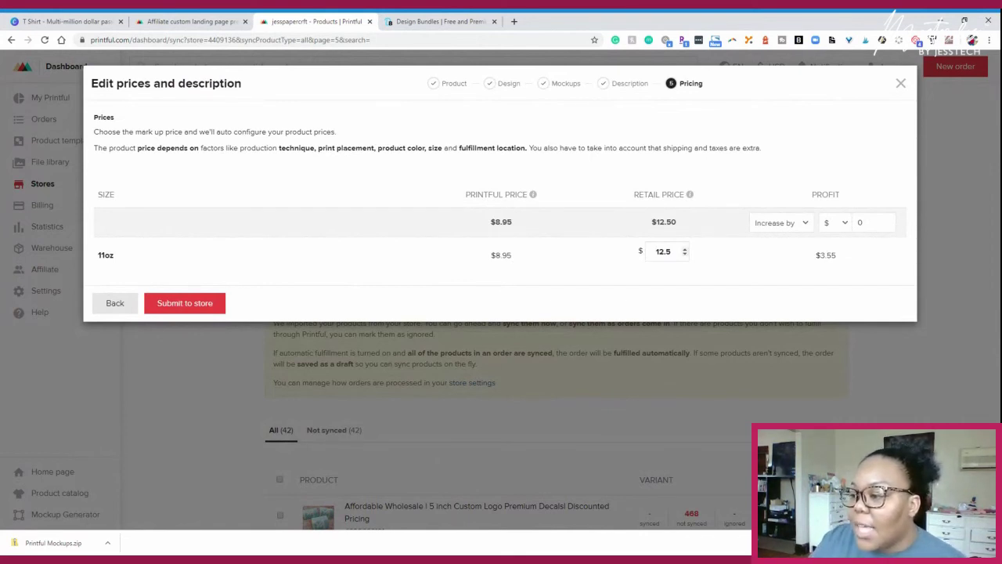
- Try increasing the mug's profit by $10 and return the increase to 0
double_click(663, 251)
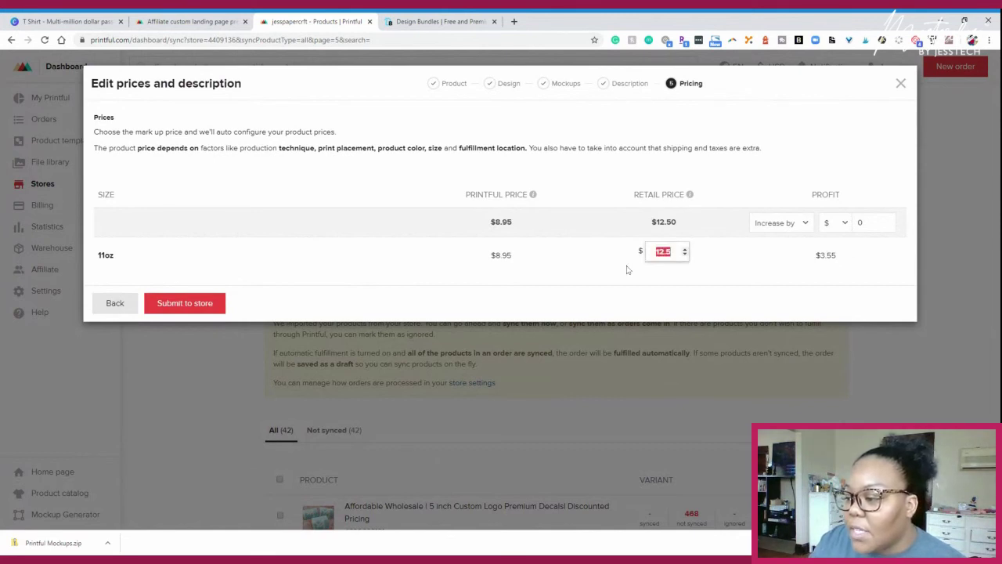
mouse_move(693, 201)
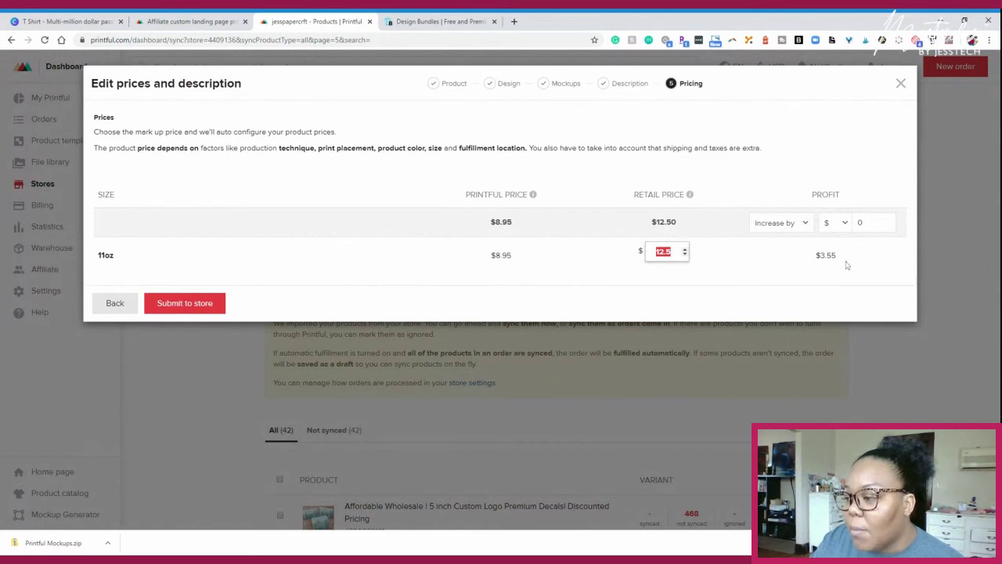
left_click(806, 225)
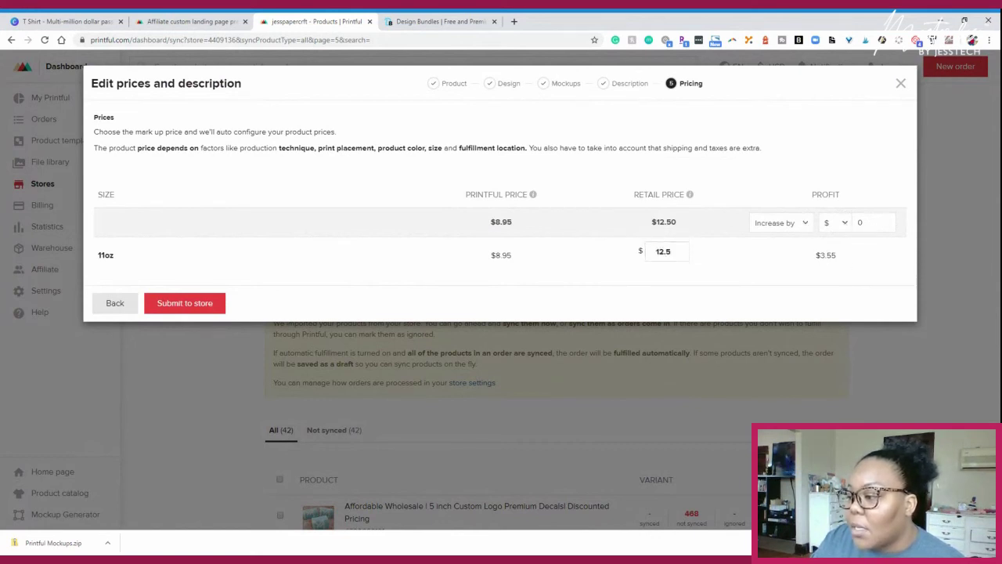
left_click(888, 225)
type("25")
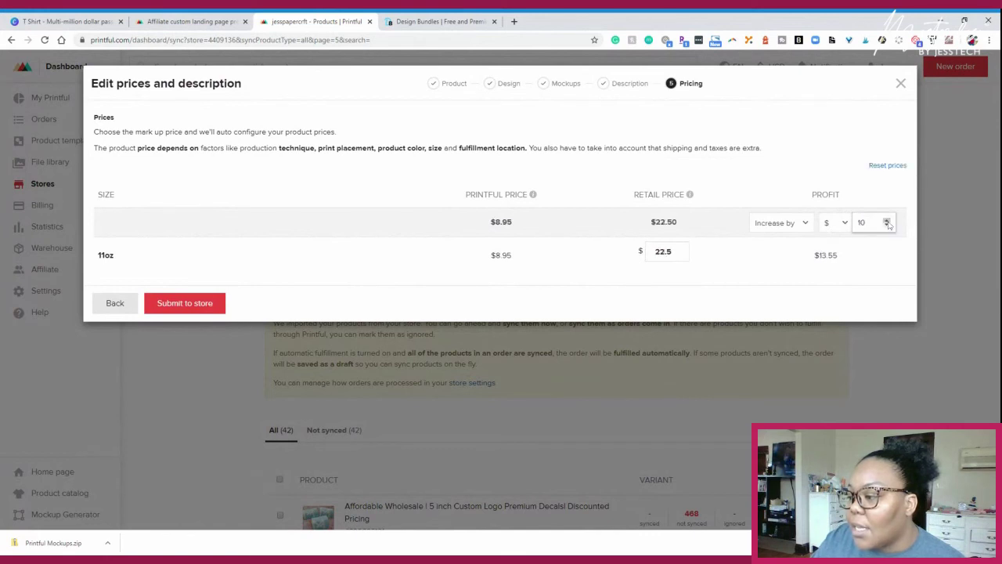
key("BackSpace")
key("BackSpace")
type("50")
left_click_drag(887, 221, 887, 226)
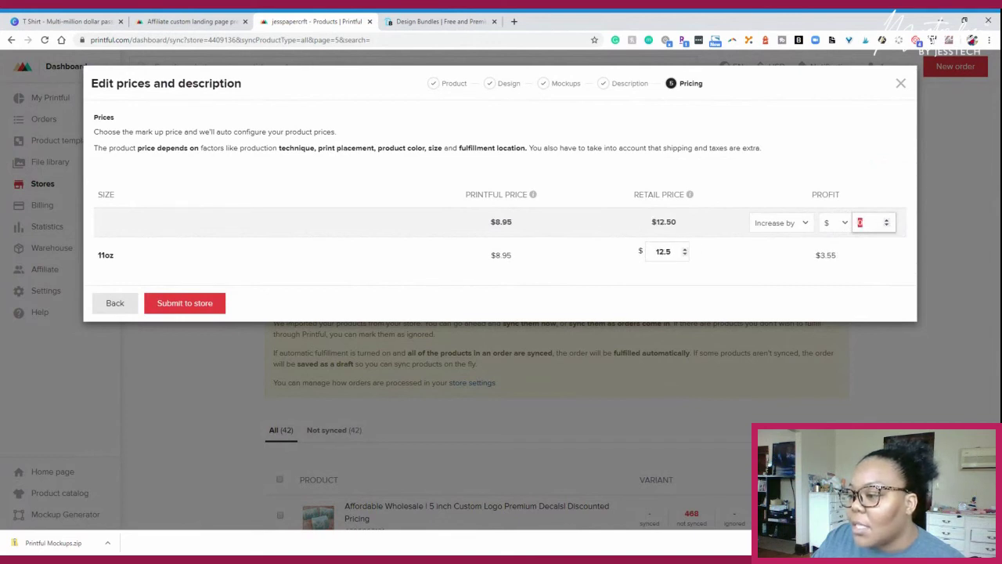
- Set the 11oz mug's retail price to $15.00 and submit the product to the store
double_click(663, 251)
type("15.00")
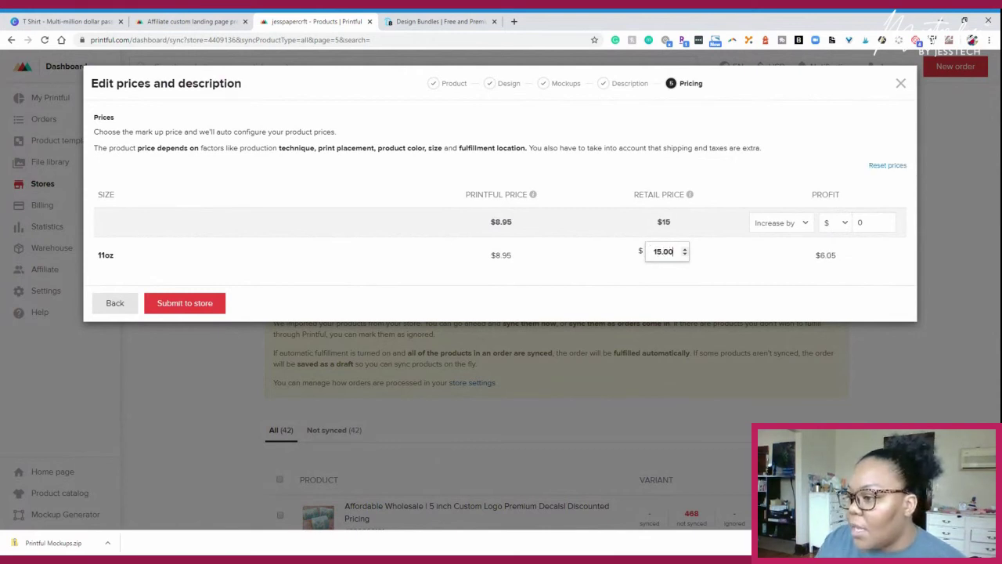
left_click(712, 287)
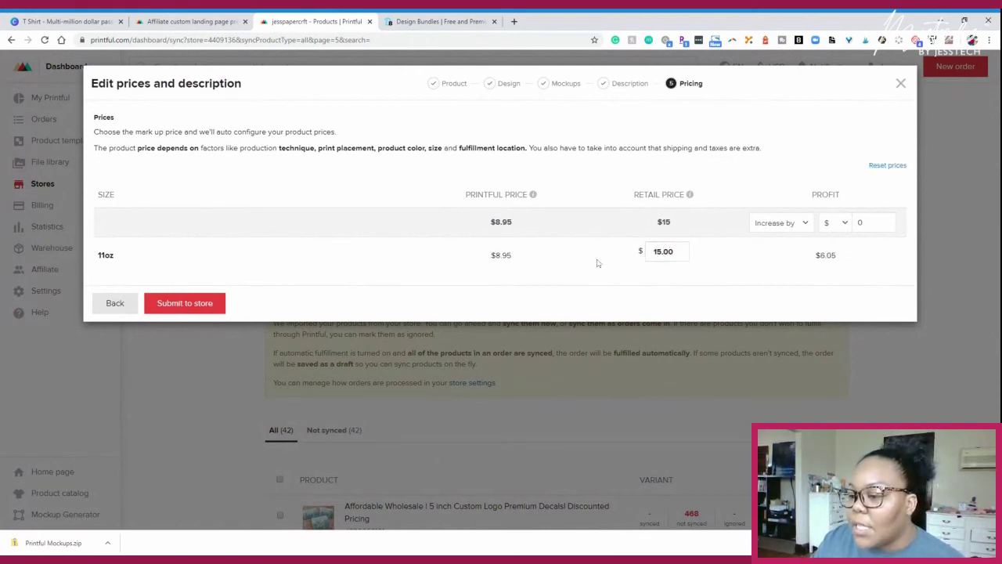
left_click(184, 303)
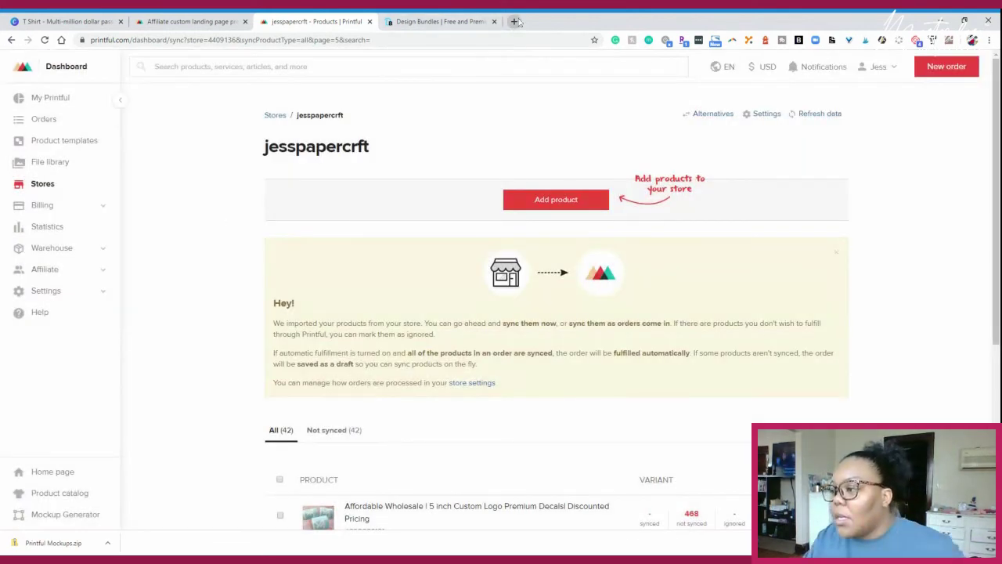
- Go to the first page of the store's product list
scroll(238, 188, "down", 2)
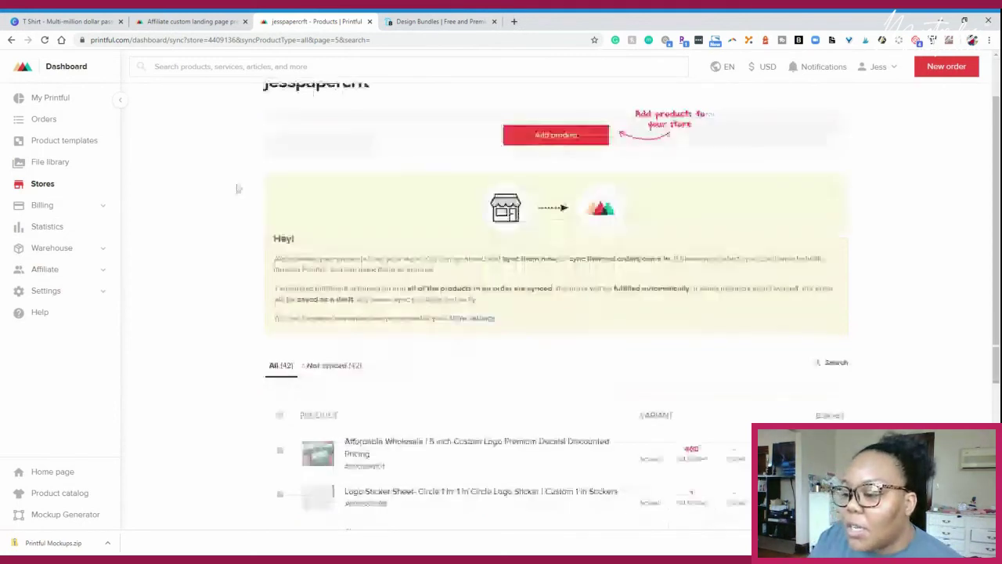
scroll(239, 188, "down", 3)
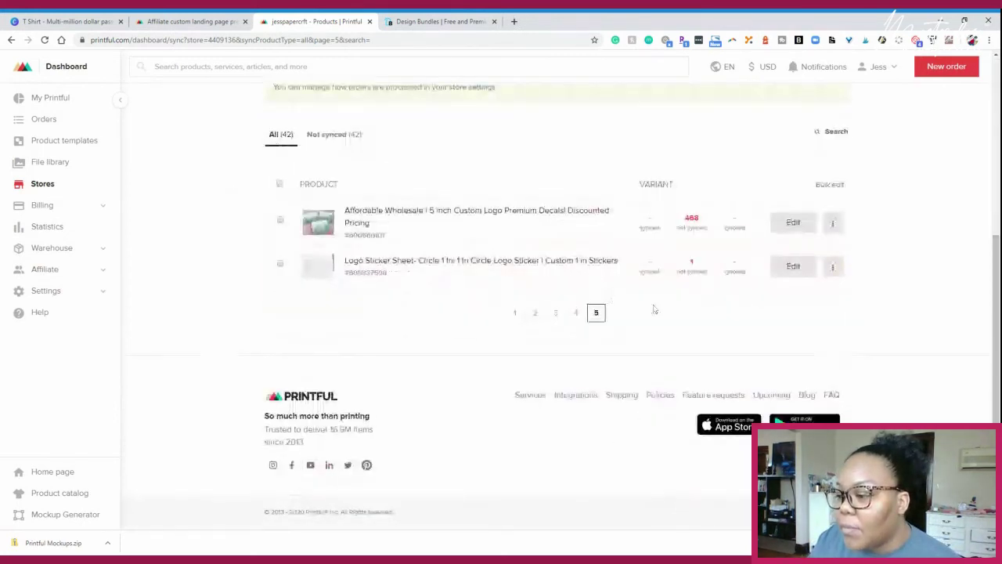
left_click(516, 313)
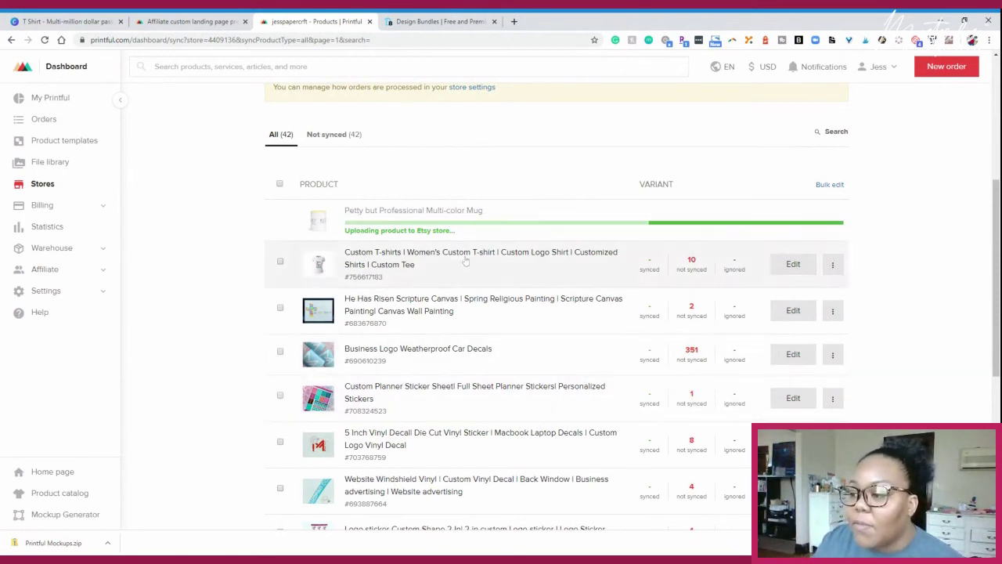
left_click(832, 263)
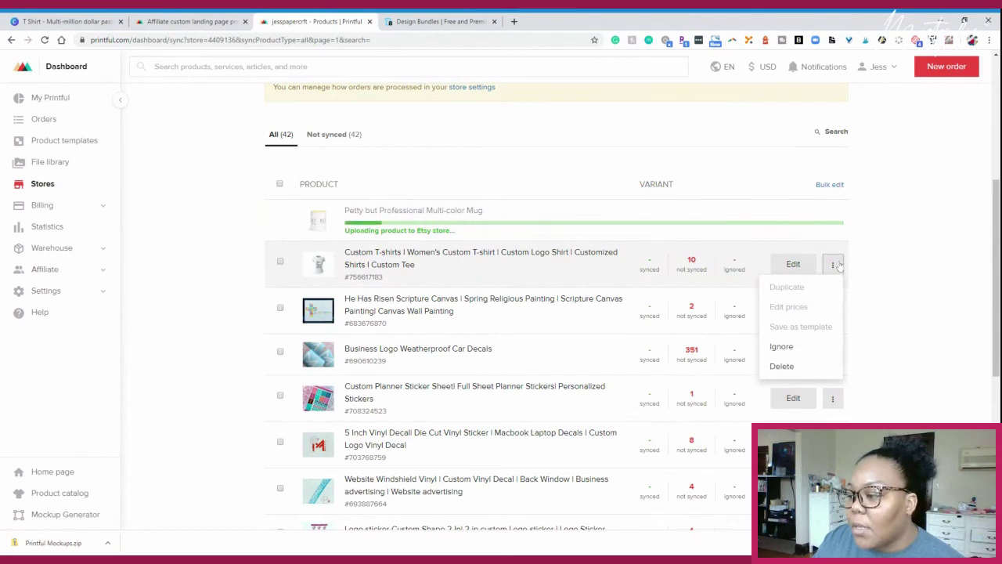
left_click(832, 264)
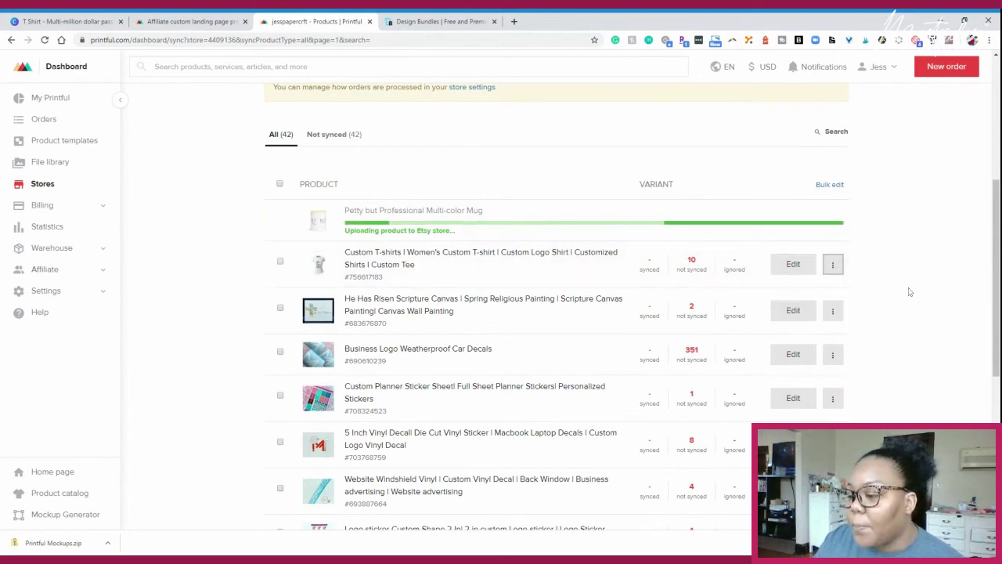
- Open the "Petty but Professional Multi-color Mug" product for editing in Etsy
scroll(904, 266, "down", 7)
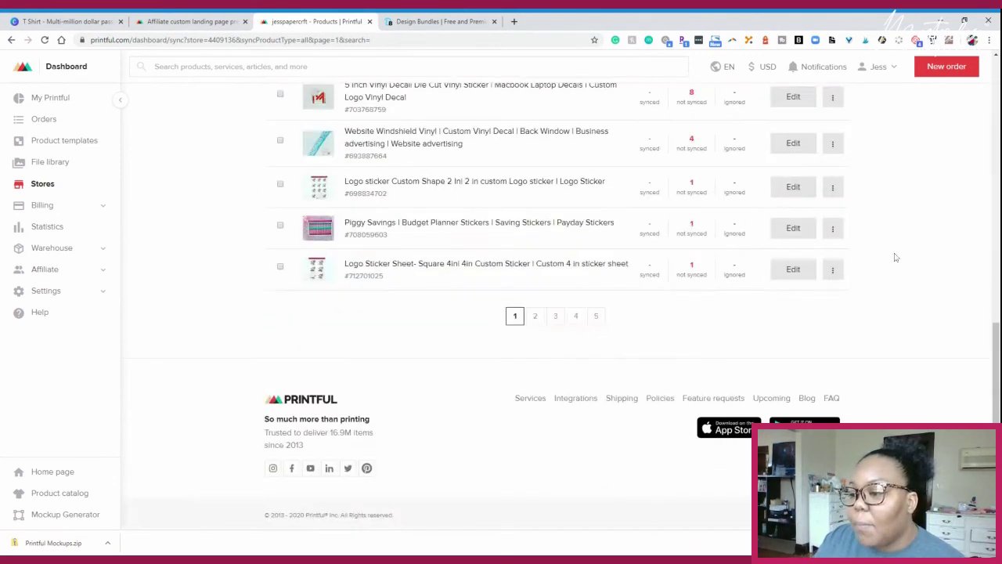
scroll(892, 255, "up", 10)
scroll(974, 226, "up", 2)
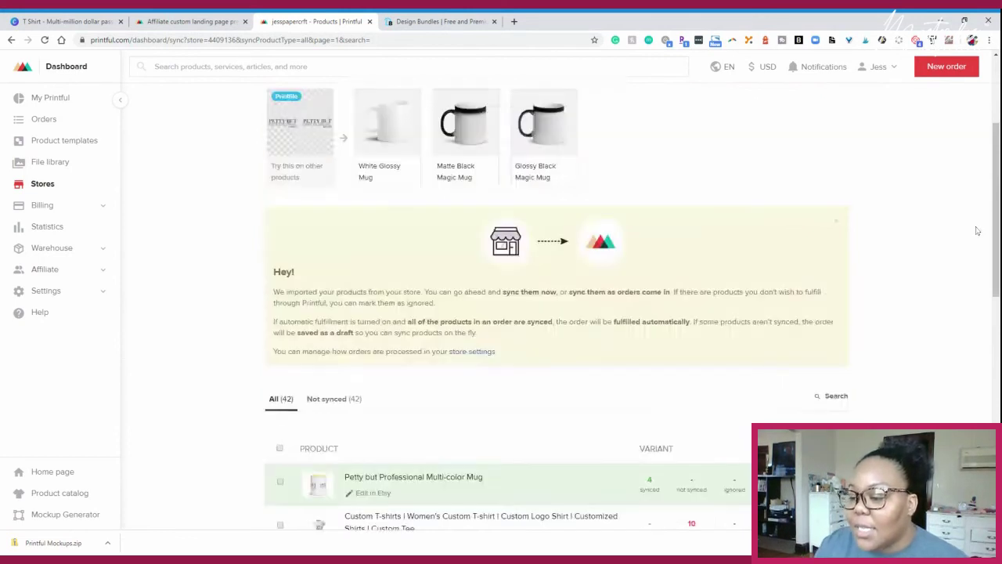
scroll(932, 228, "down", 4)
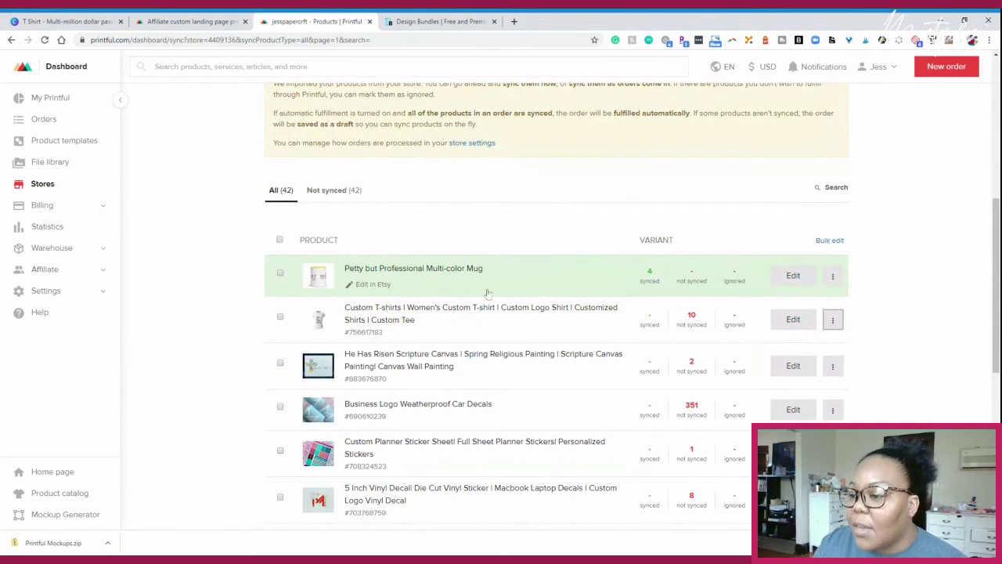
left_click(373, 284)
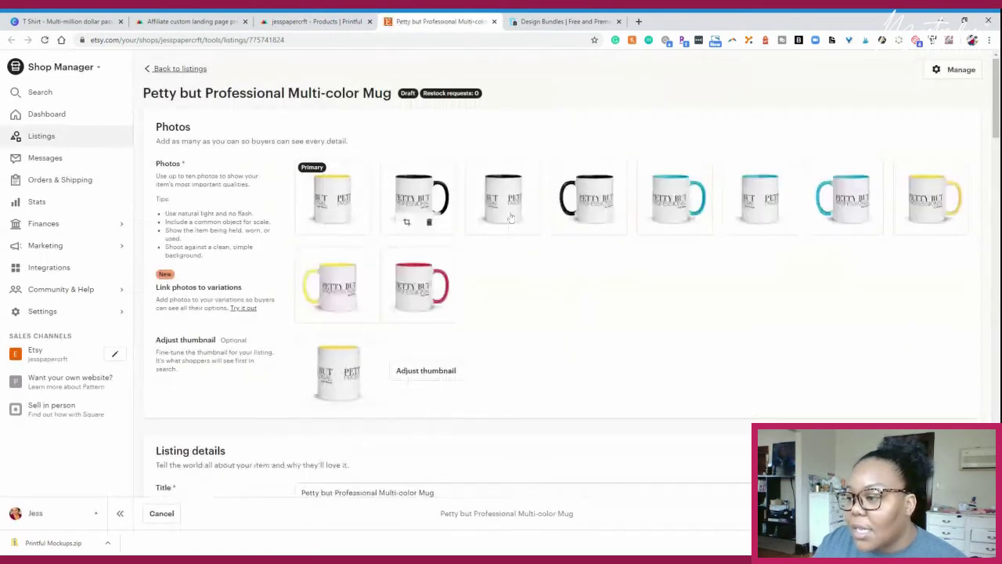
- Select Ceramic as the material in the mug's Etsy listing details
scroll(664, 342, "down", 3)
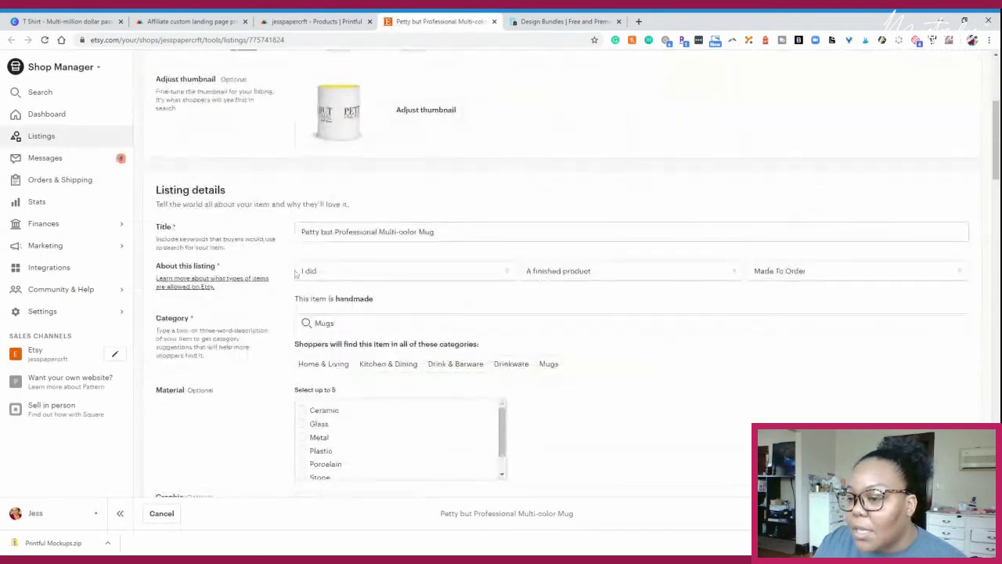
scroll(212, 186, "down", 1)
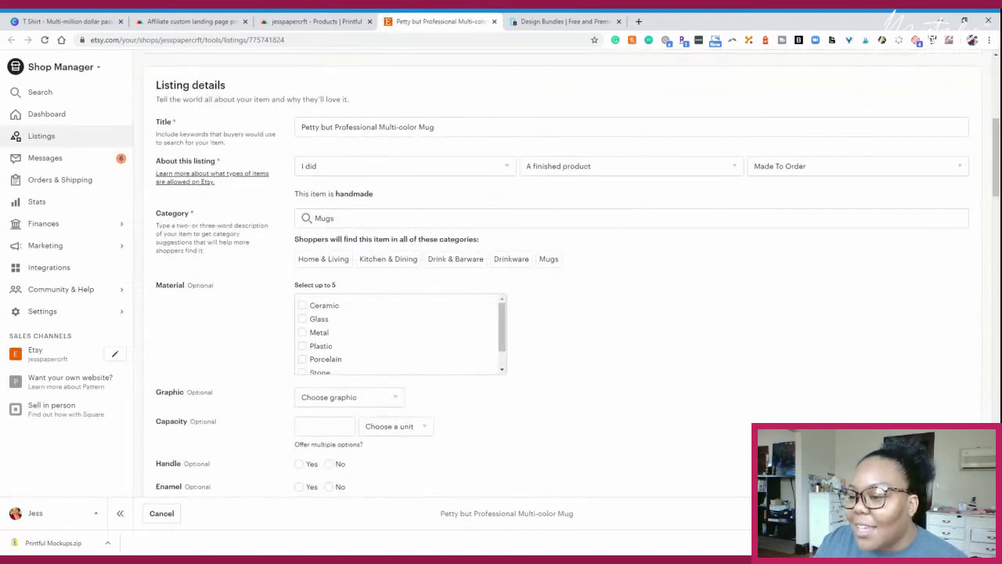
scroll(415, 165, "down", 2)
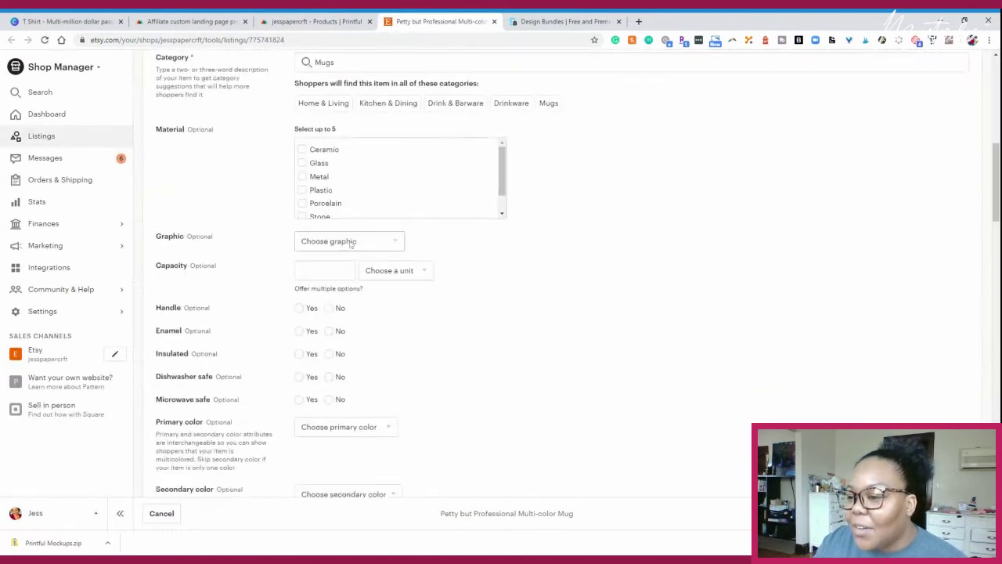
left_click(302, 149)
scroll(483, 276, "down", 1)
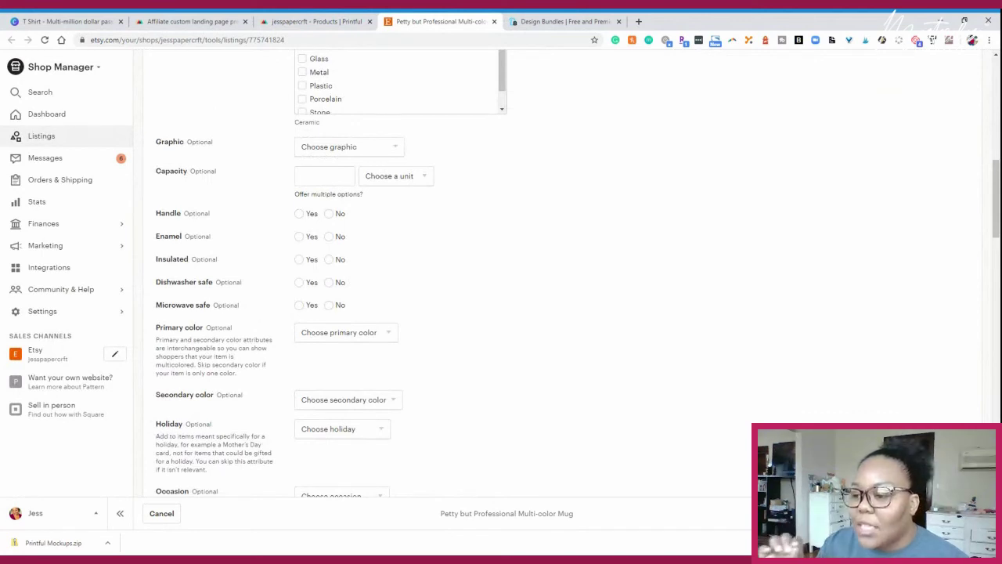
- Mark the mug as dishwasher safe and microwave safe in the listing details
left_click(299, 283)
left_click(299, 305)
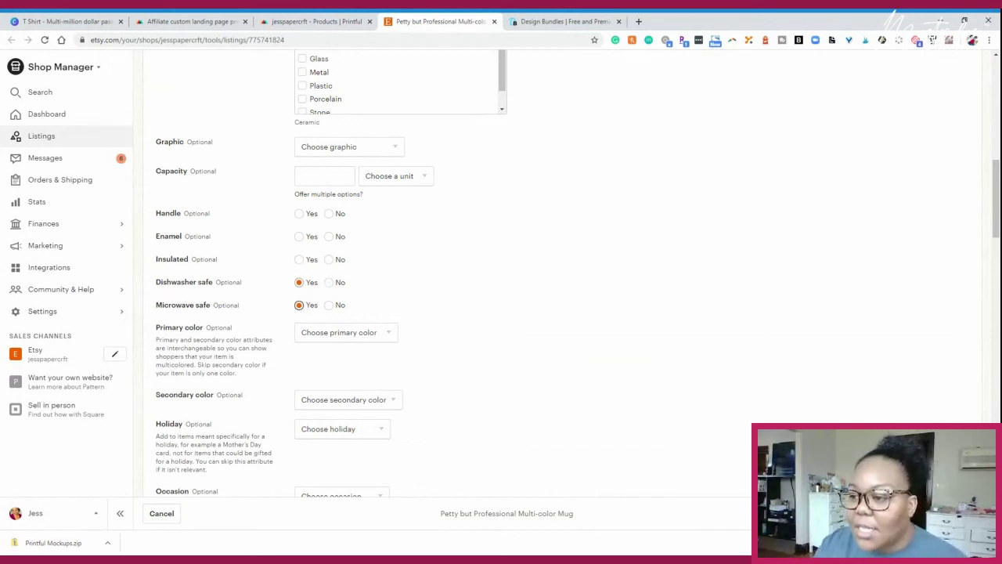
scroll(510, 255, "up", 1)
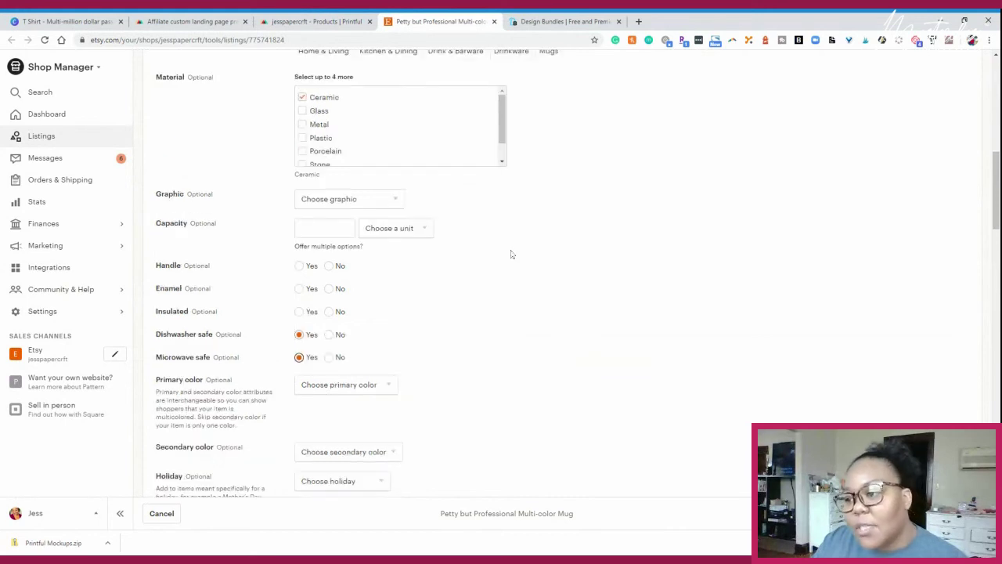
scroll(508, 247, "down", 2)
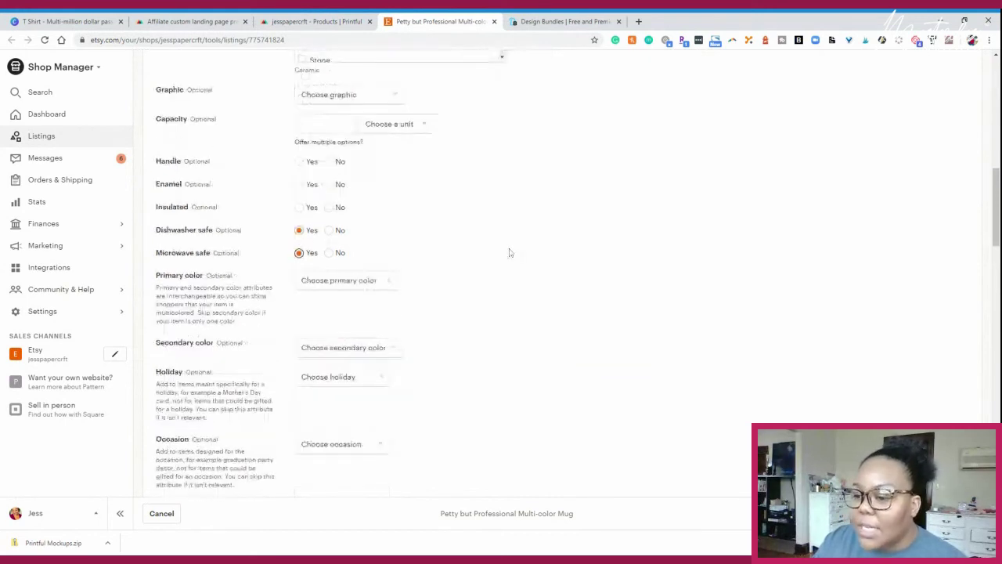
- Set the mug's primary color to White in the listing details
scroll(504, 255, "down", 2)
scroll(498, 258, "down", 1)
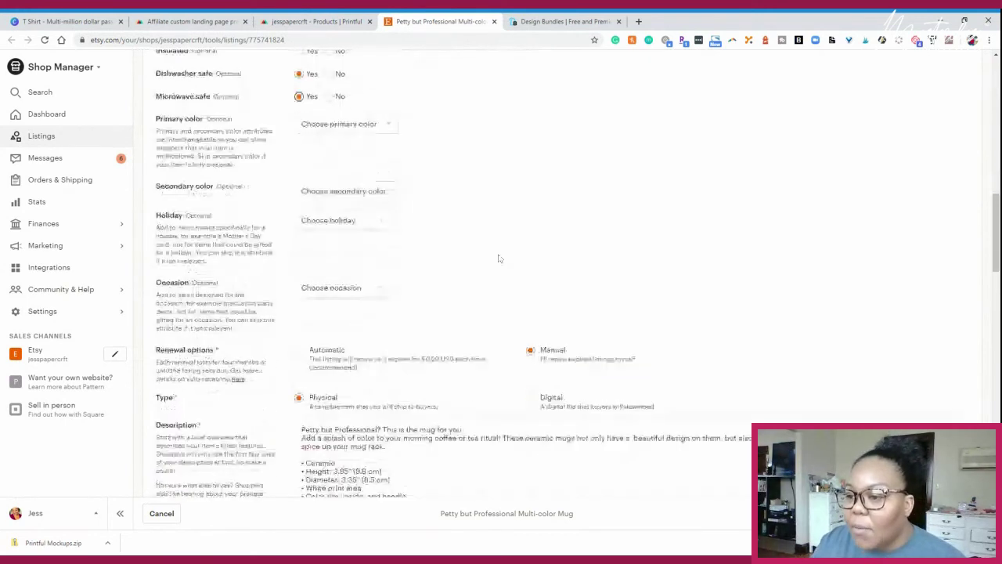
left_click(351, 138)
left_click(345, 286)
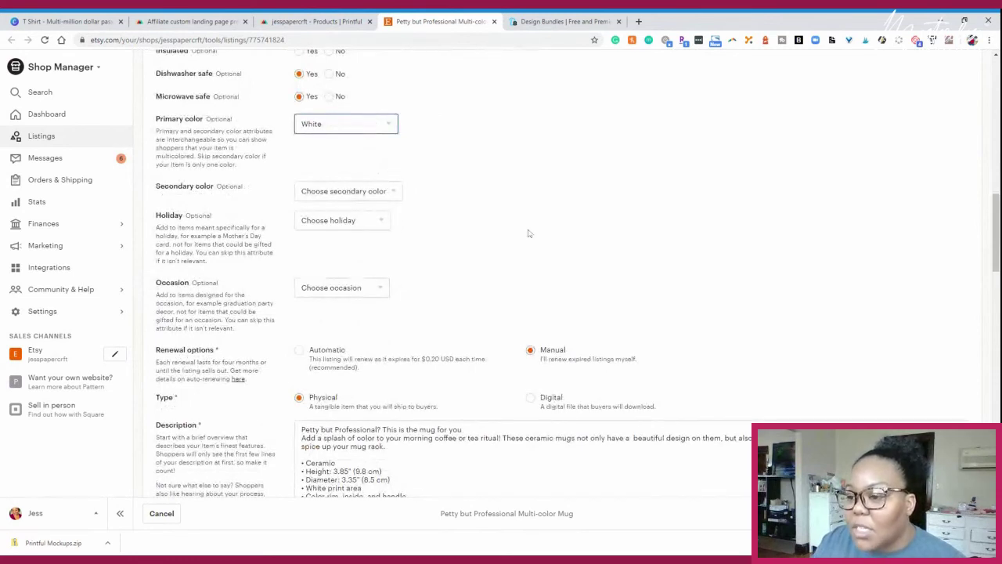
- Review the mug listing's description, tags, color variation prices and the available shipping profiles
scroll(431, 166, "down", 1)
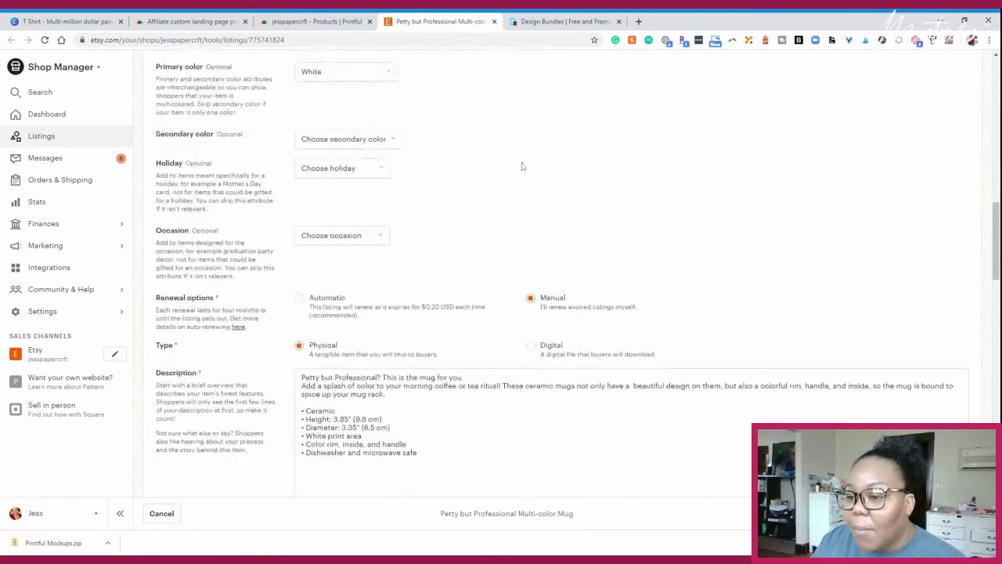
scroll(450, 216, "down", 5)
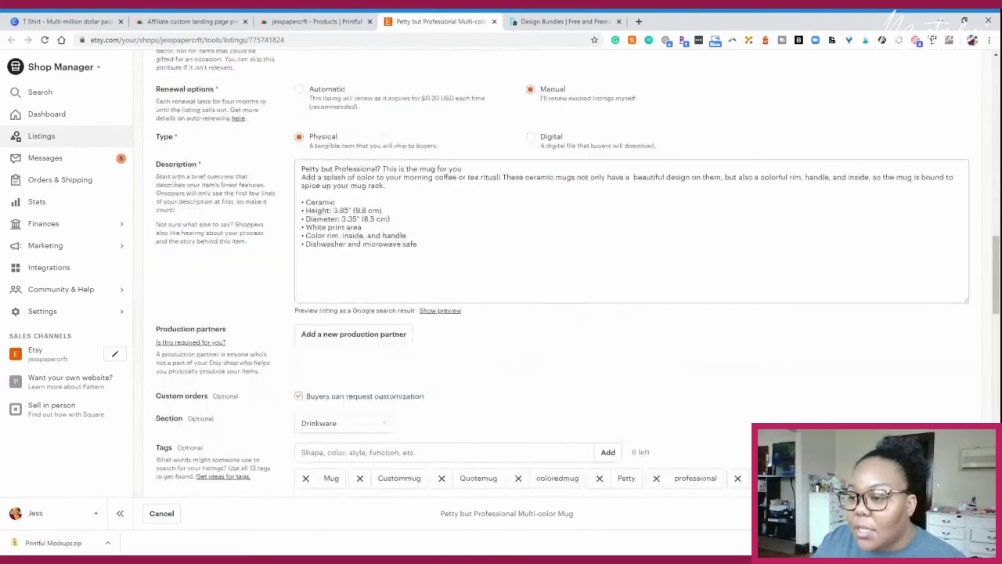
scroll(272, 267, "down", 10)
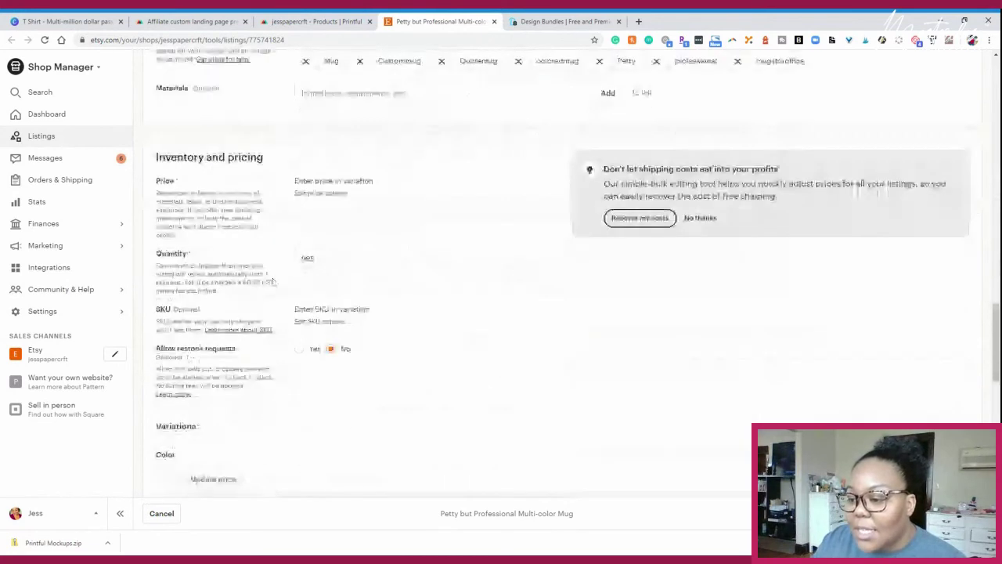
scroll(387, 329, "down", 1)
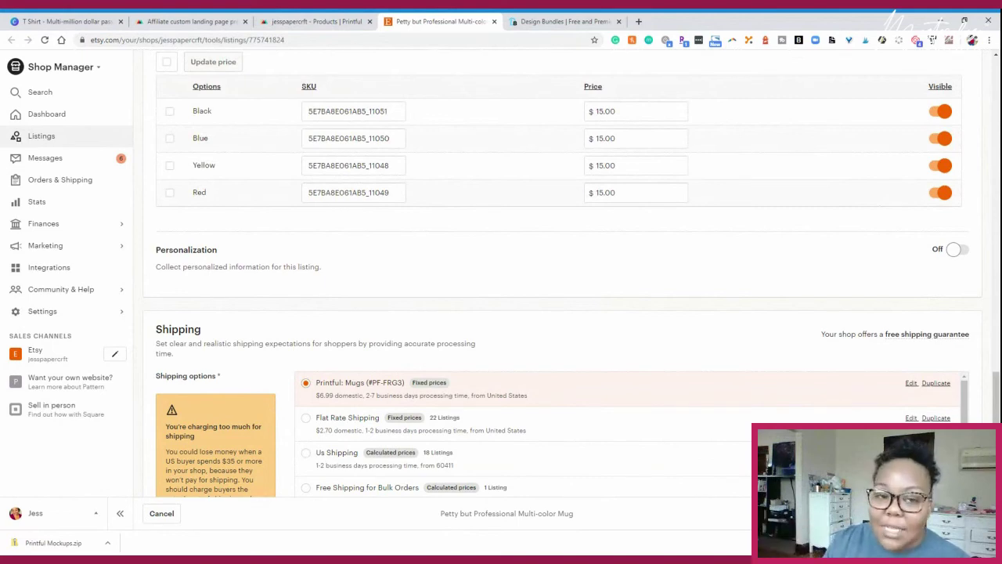
scroll(425, 233, "down", 10)
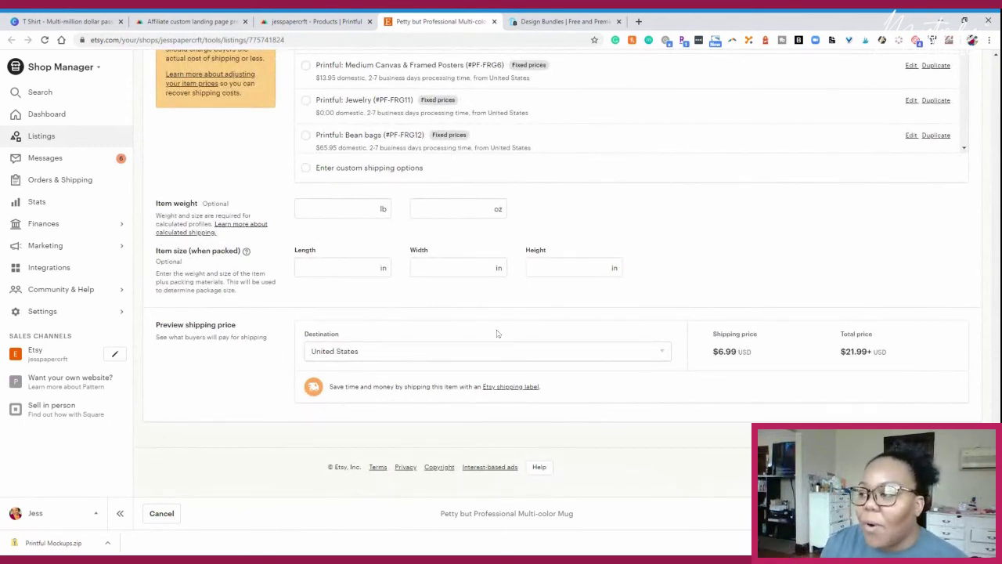
scroll(547, 345, "up", 1)
scroll(593, 351, "up", 2)
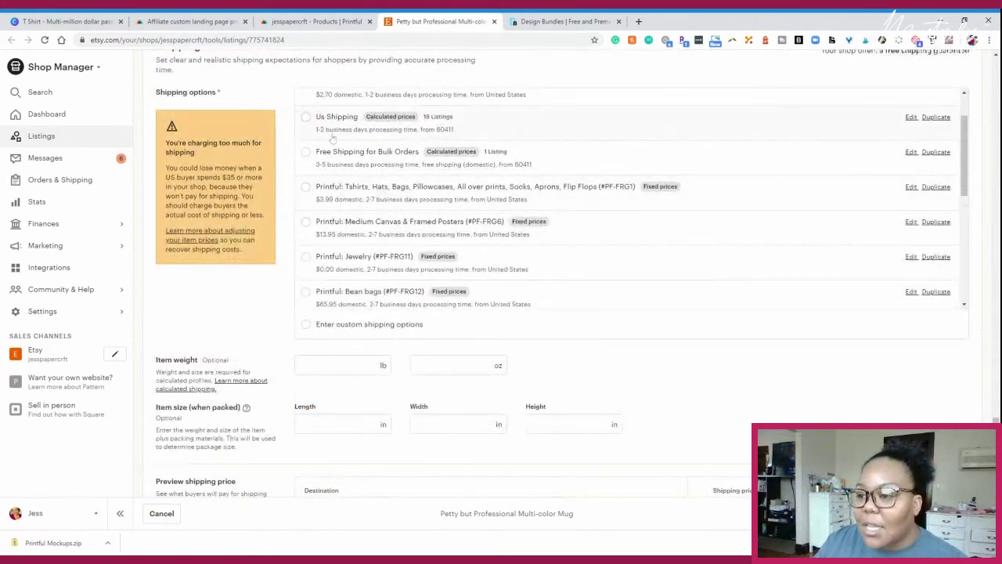
scroll(358, 129, "up", 1)
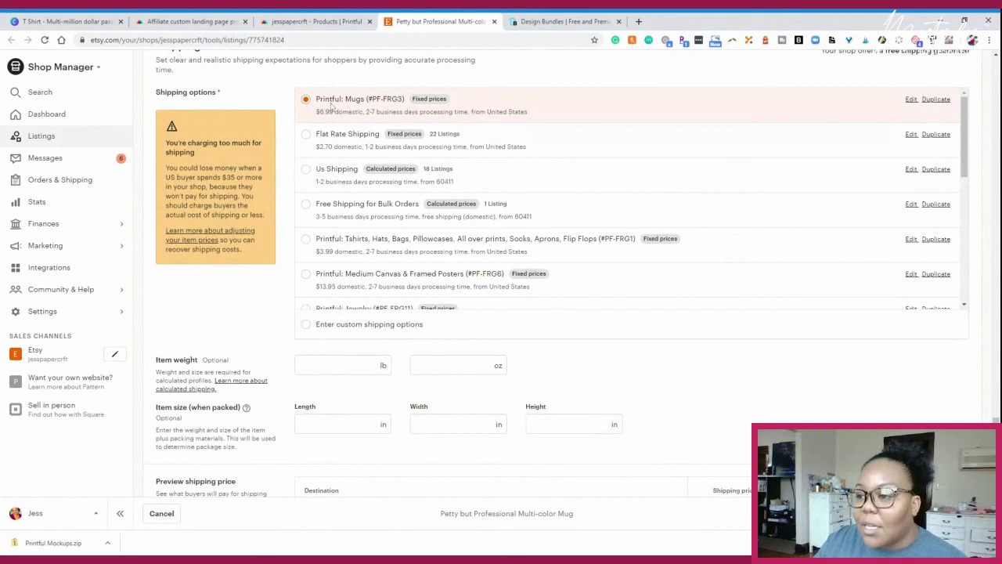
scroll(368, 210, "down", 2)
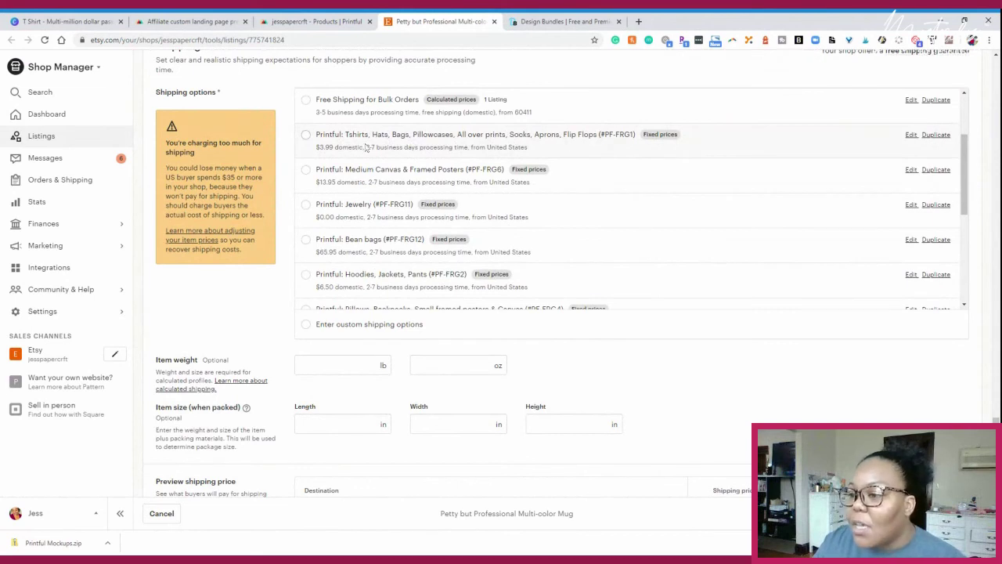
scroll(401, 177, "down", 2)
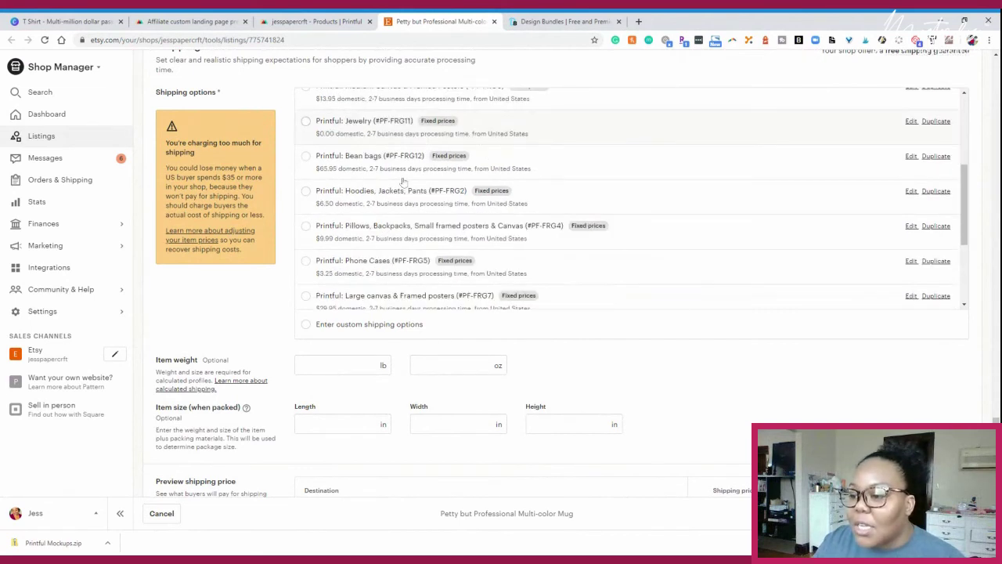
scroll(391, 204, "down", 1)
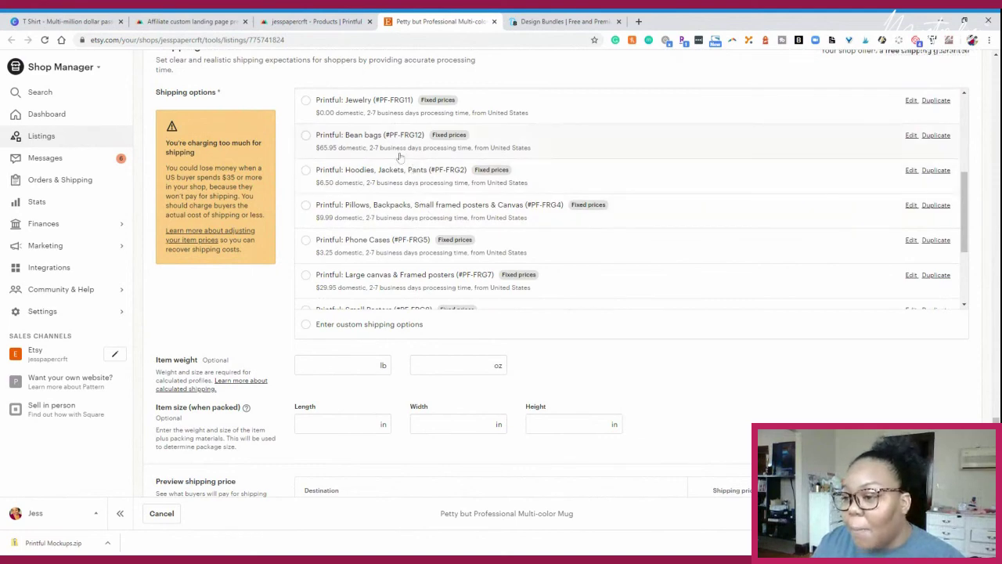
scroll(392, 170, "down", 3)
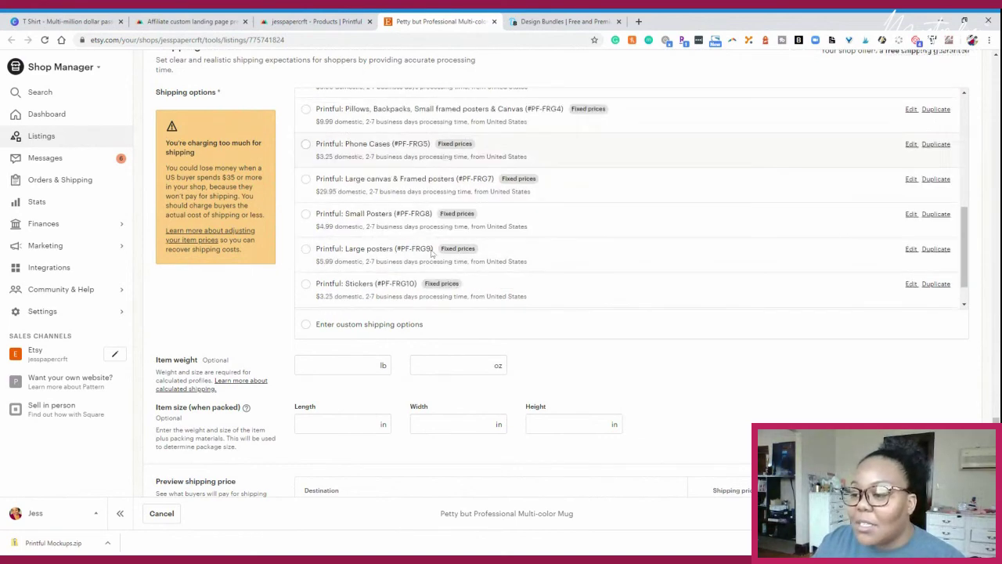
scroll(430, 252, "down", 3)
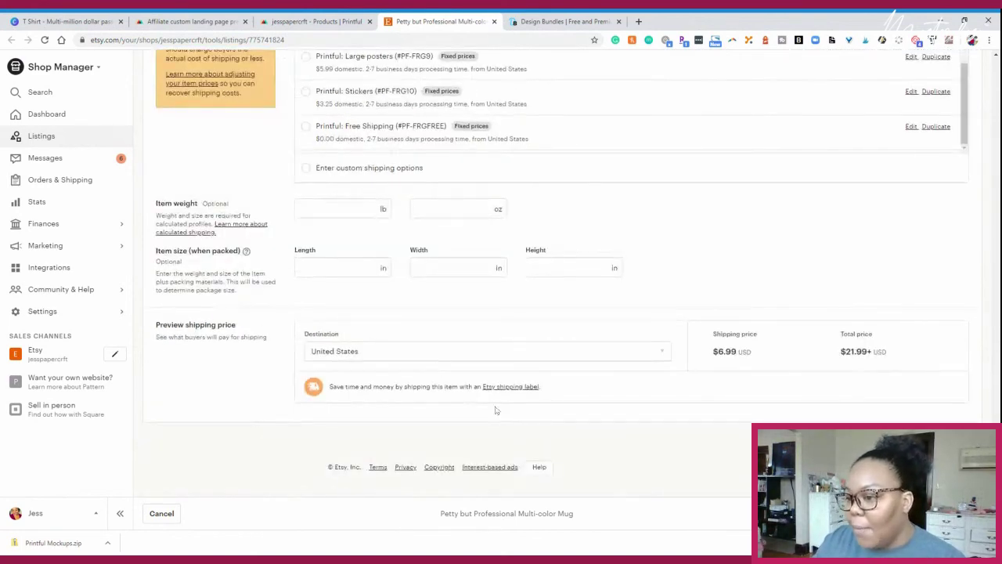
- Publish the Petty but Professional Multi-color Mug listing and accept the $0.20 listing fee
scroll(559, 395, "up", 4)
scroll(559, 394, "up", 15)
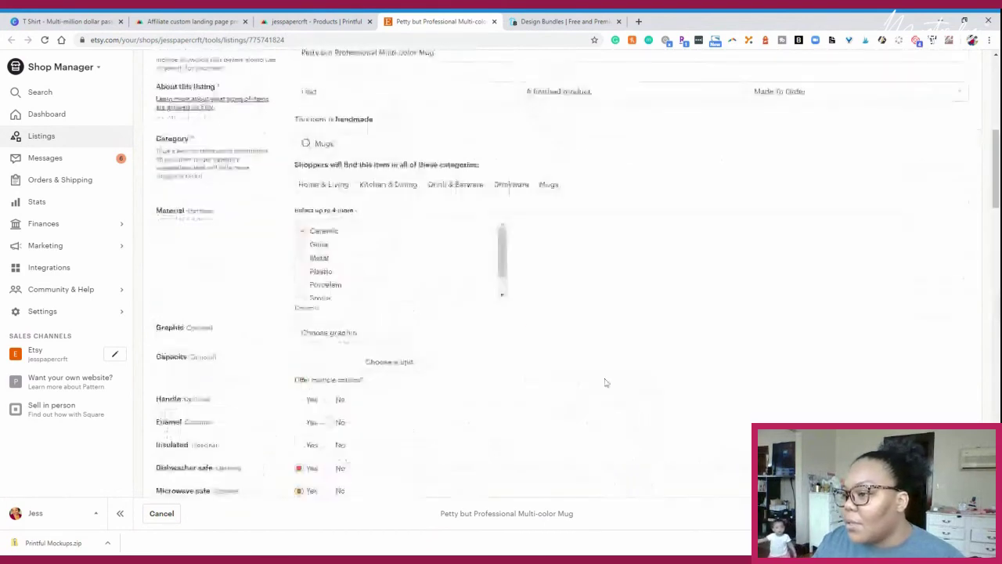
scroll(603, 392, "up", 2)
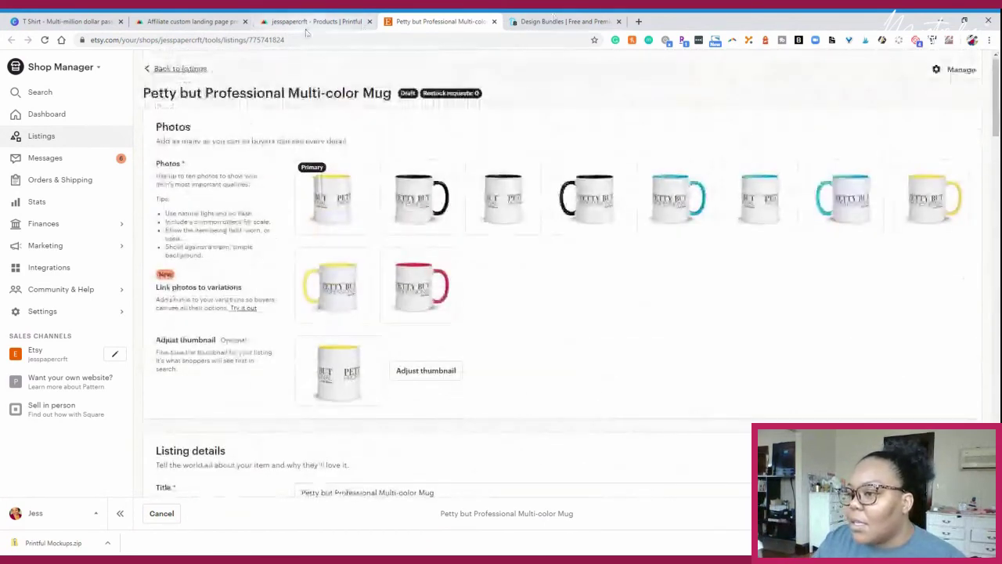
left_click(550, 20)
left_click(438, 21)
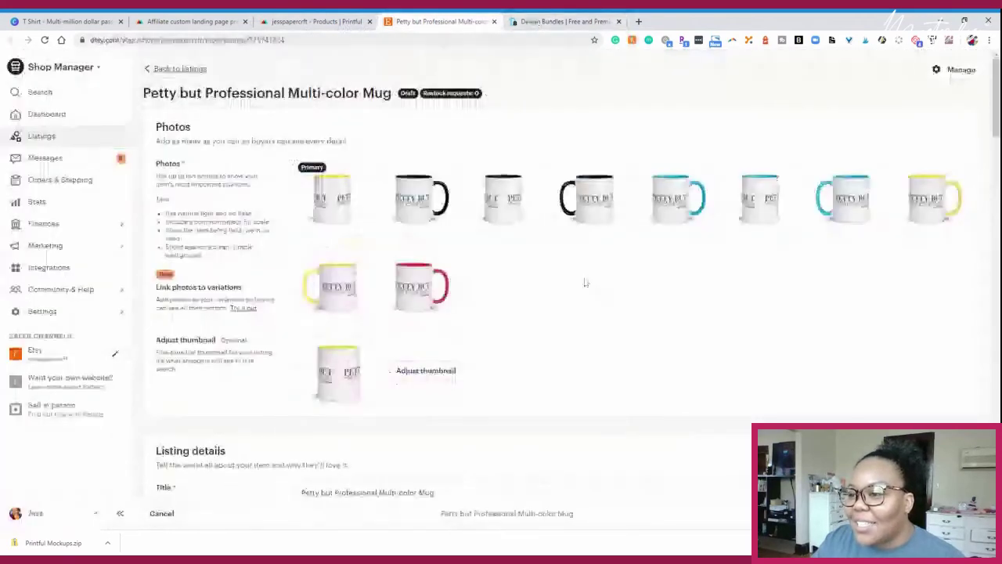
scroll(676, 414, "down", 10)
scroll(676, 414, "up", 5)
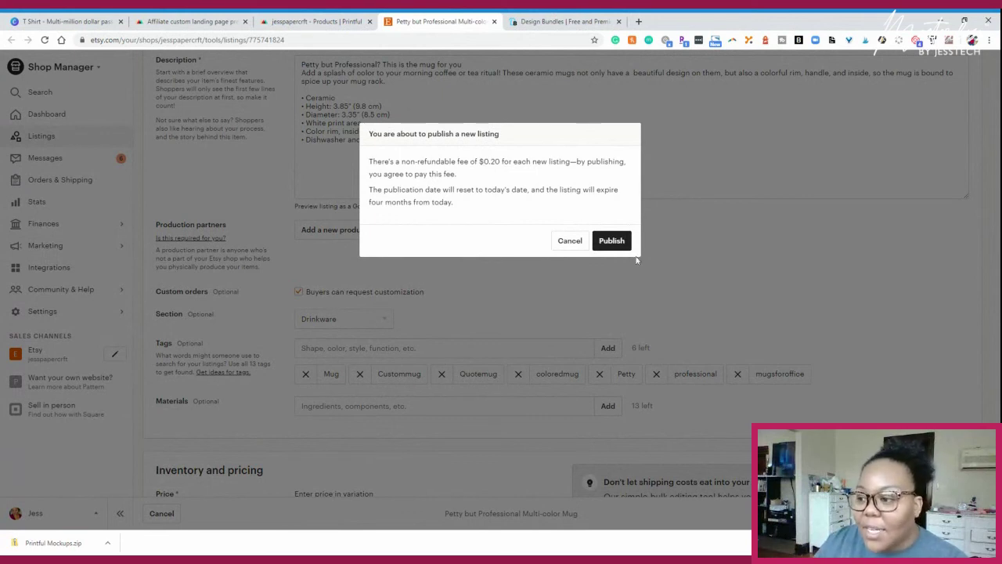
left_click(614, 240)
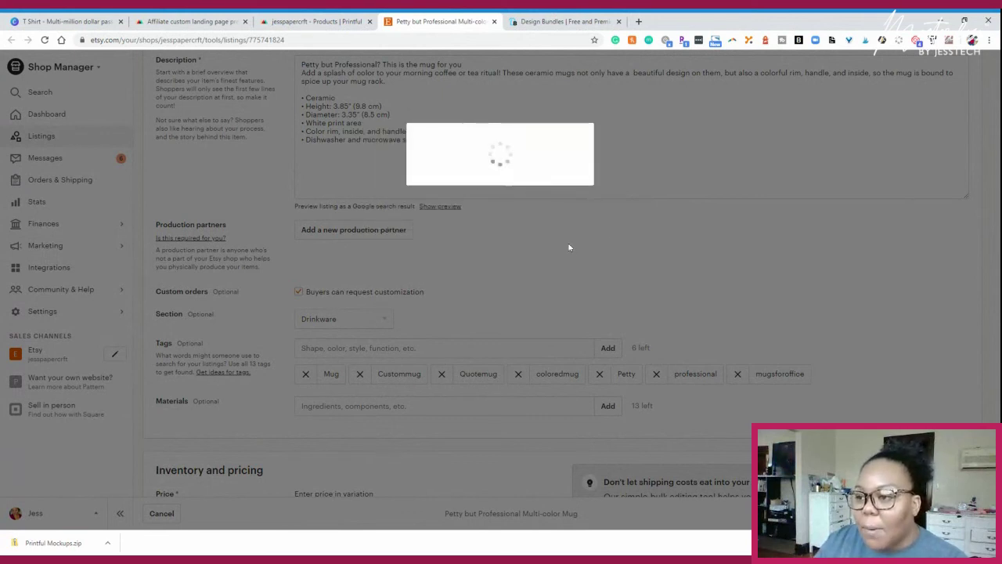
- Look through the active listings and open the newly published mug's public listing page
scroll(498, 261, "down", 10)
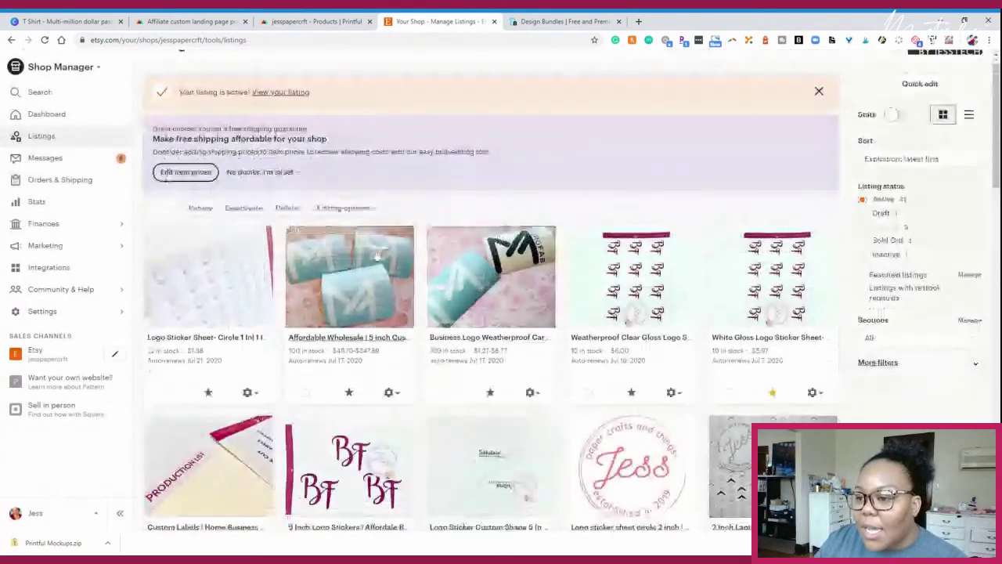
scroll(375, 263, "down", 5)
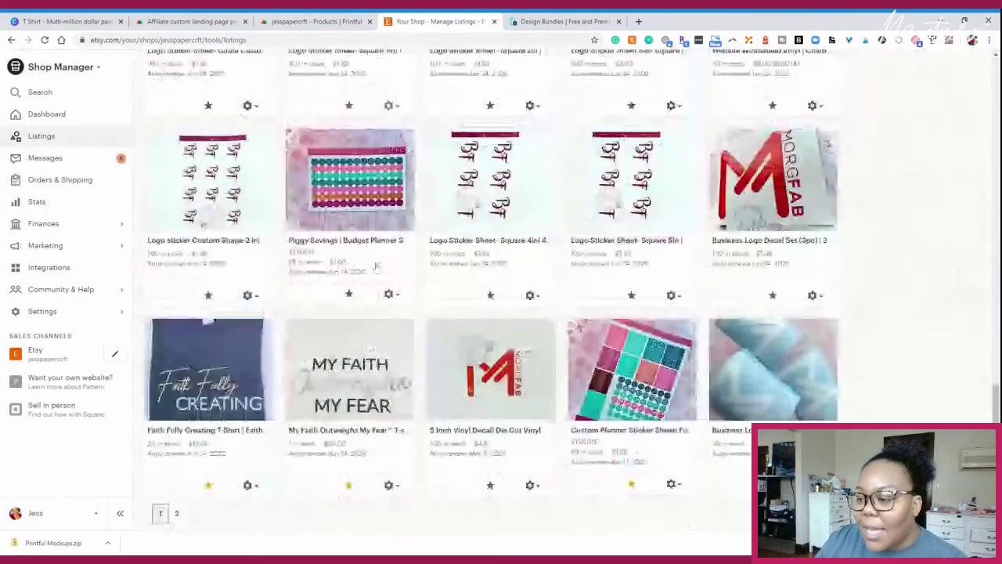
scroll(491, 401, "up", 10)
scroll(489, 399, "up", 6)
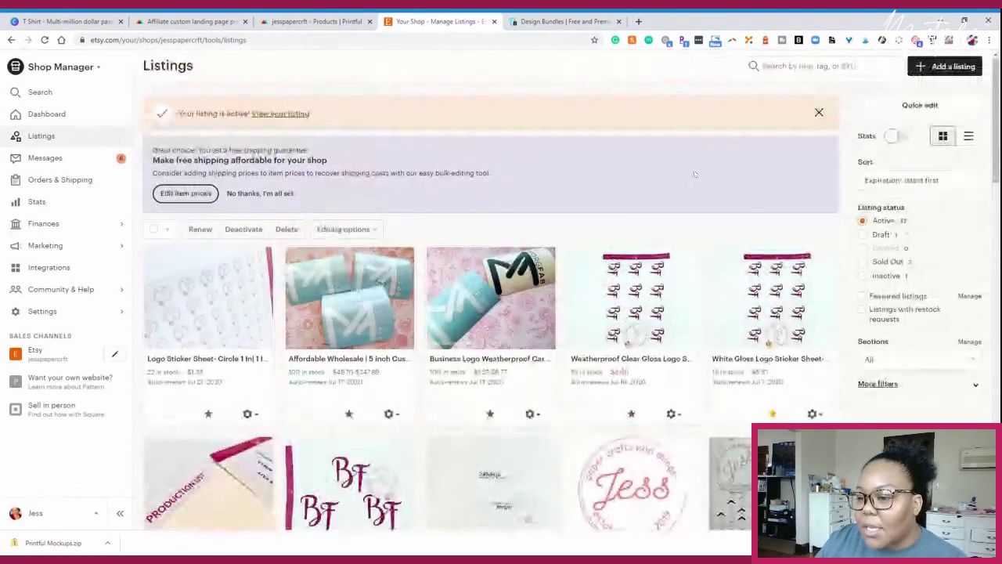
left_click(262, 114)
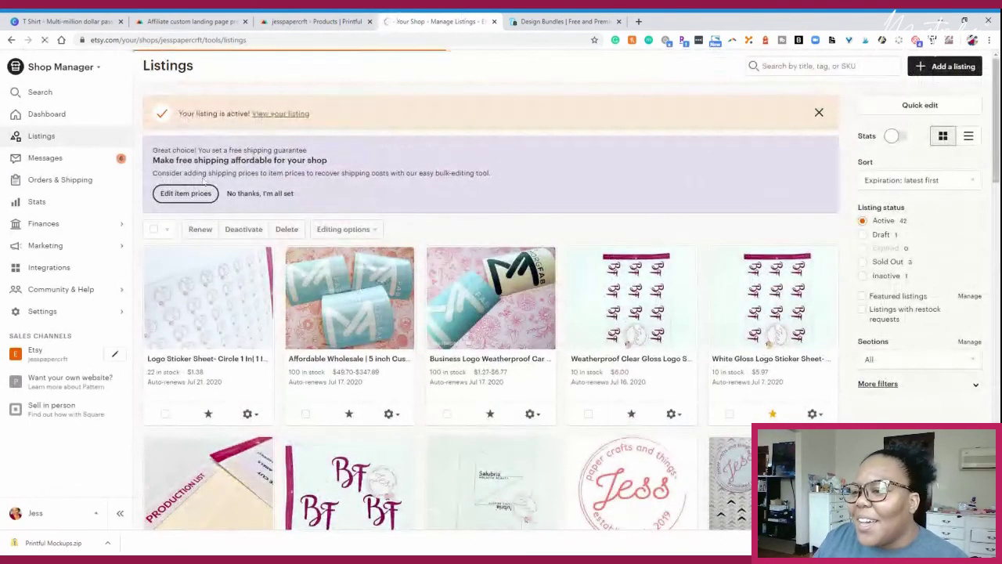
scroll(442, 203, "down", 1)
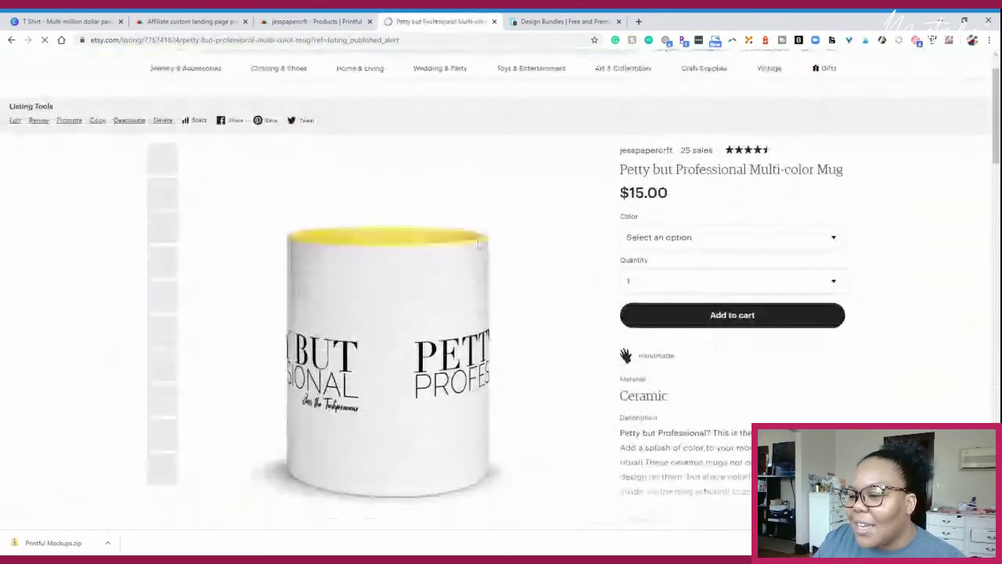
- Browse through all the mug's listing photos, ending on the black-handled mug
left_click(576, 351)
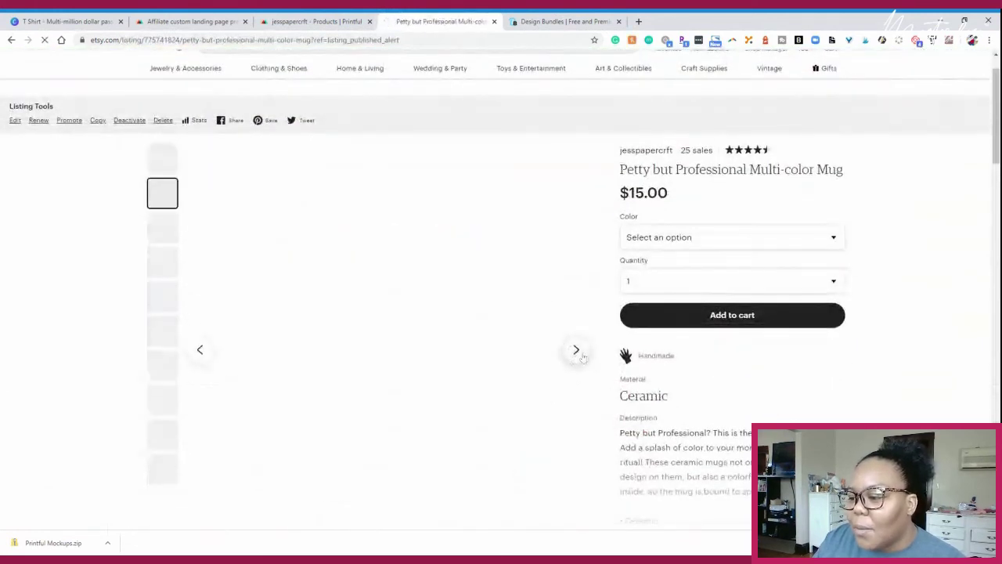
left_click(576, 351)
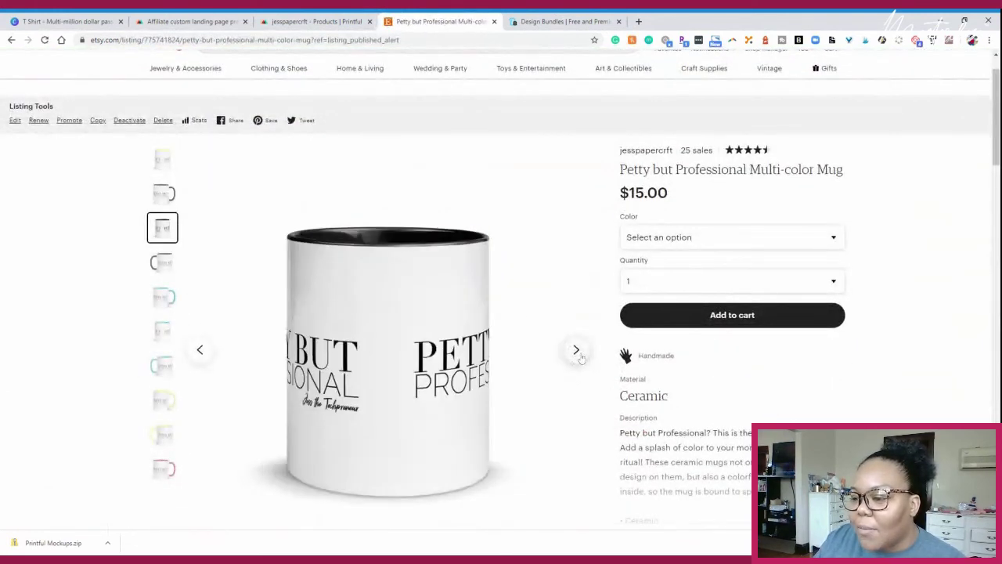
left_click(576, 351)
left_click(576, 351)
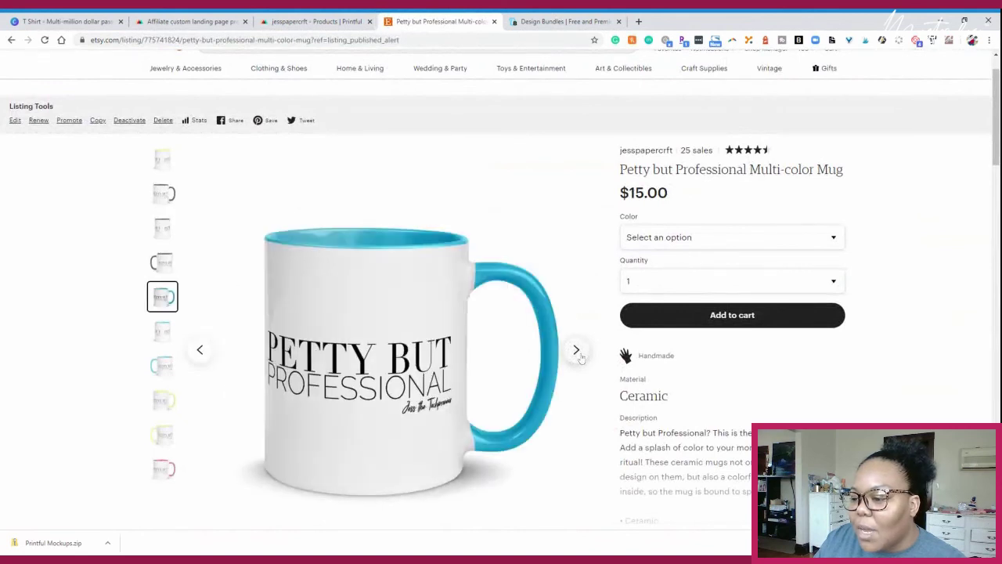
left_click(576, 351)
left_click(576, 351)
left_click(576, 350)
left_click(576, 350)
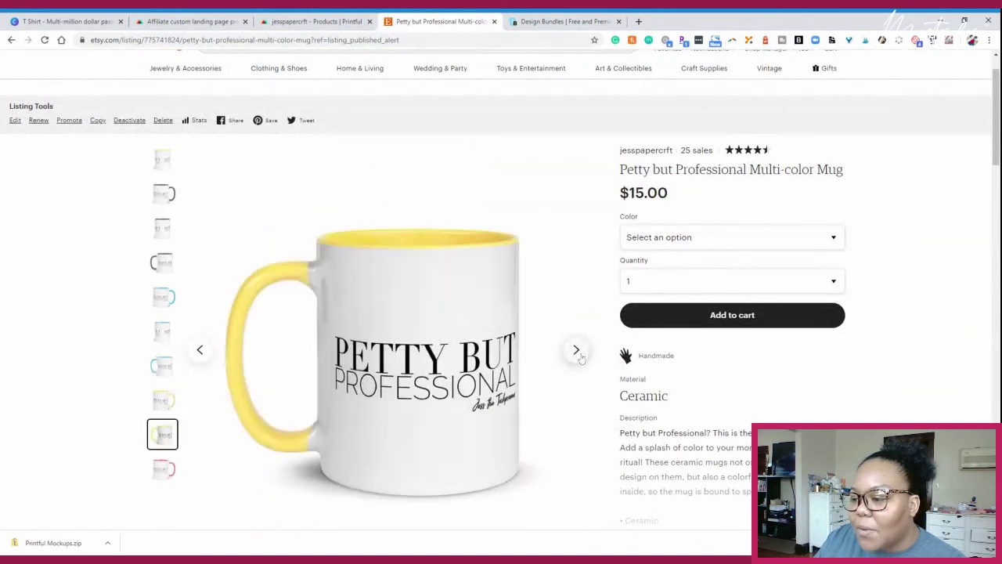
left_click(577, 352)
left_click(578, 352)
left_click(578, 352)
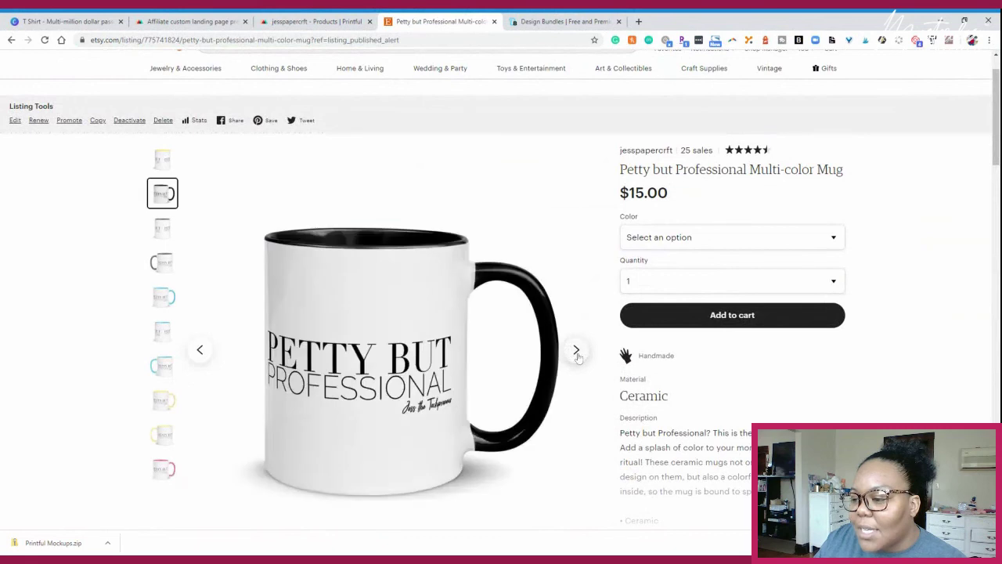
- View the black-handled mug photo enlarged, and advance the gallery to the blue-handled mug
left_click(411, 368)
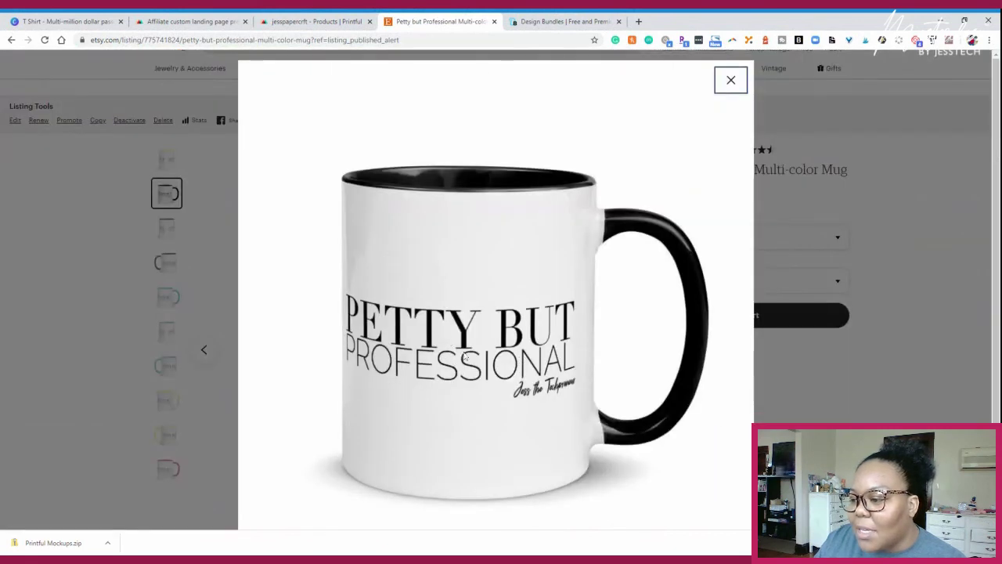
left_click(728, 81)
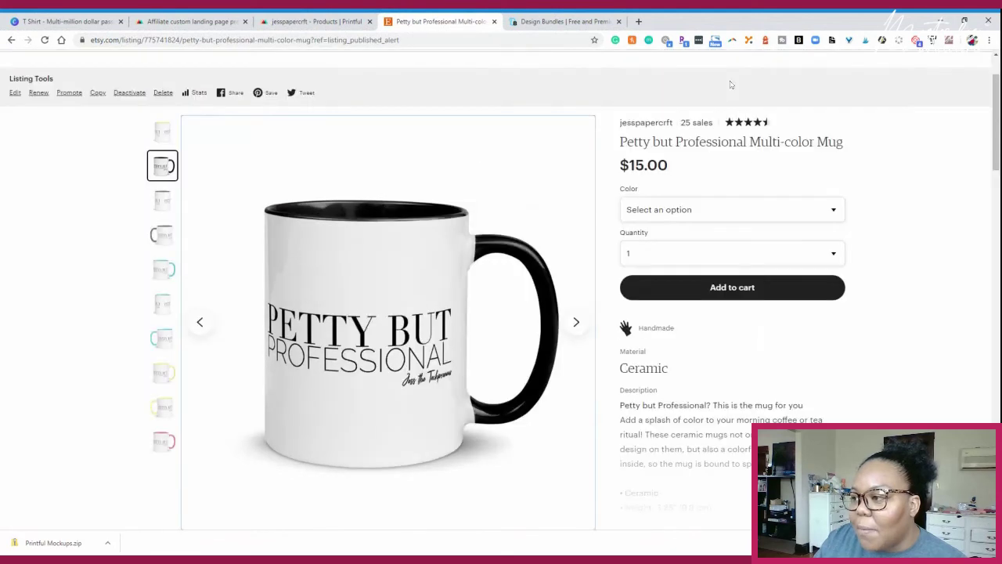
left_click(578, 323)
left_click(576, 323)
left_click(576, 323)
- Try the Blue and Yellow color options on the mug's listing page and view its shipping details and shop reviews
scroll(691, 331, "down", 2)
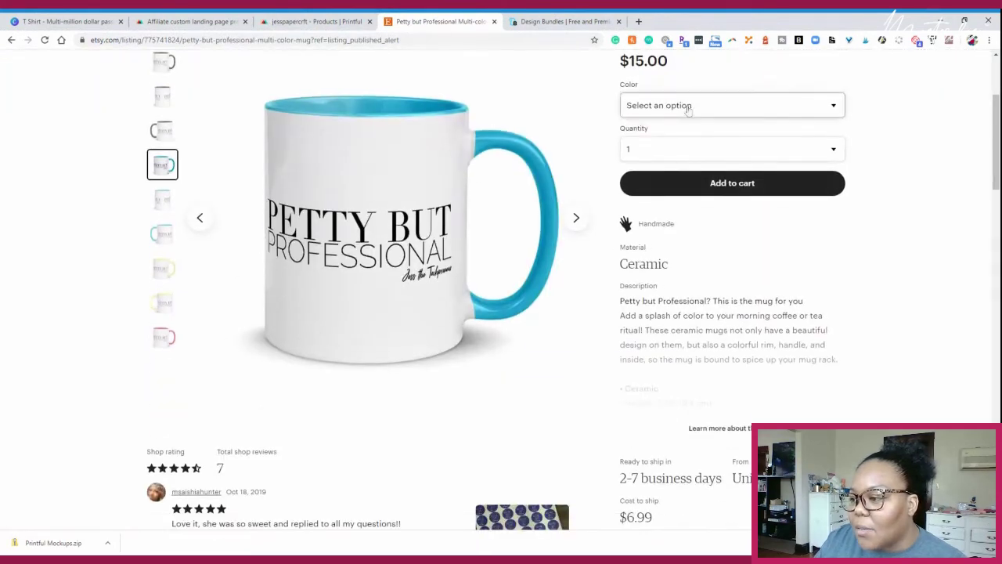
left_click(687, 111)
left_click(686, 129)
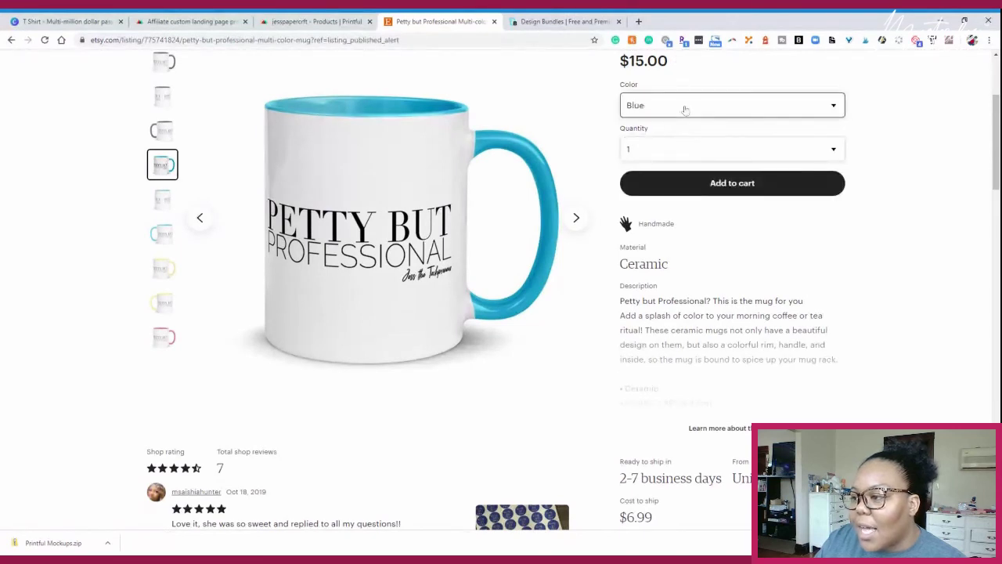
left_click(679, 159)
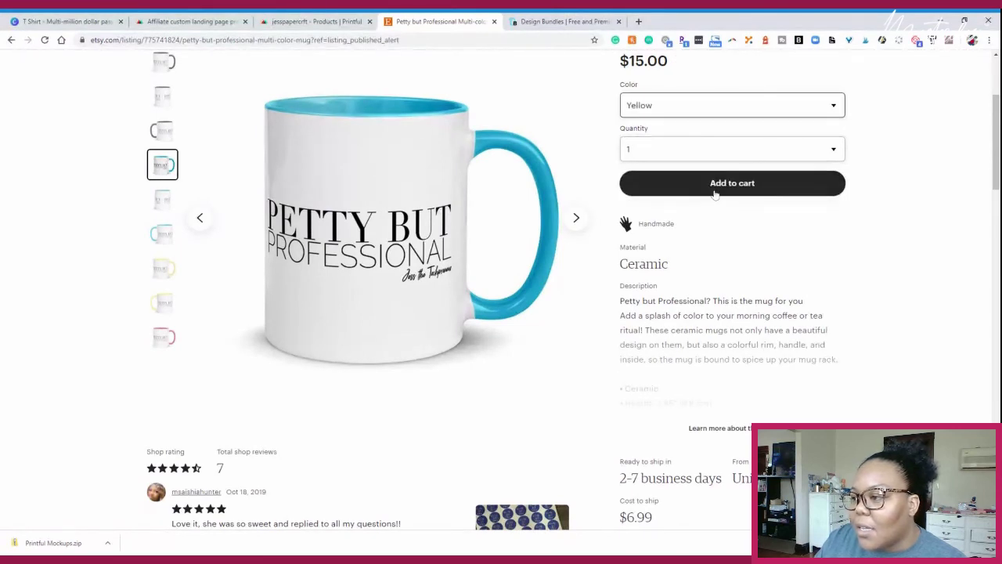
scroll(709, 212, "down", 1)
scroll(706, 221, "down", 4)
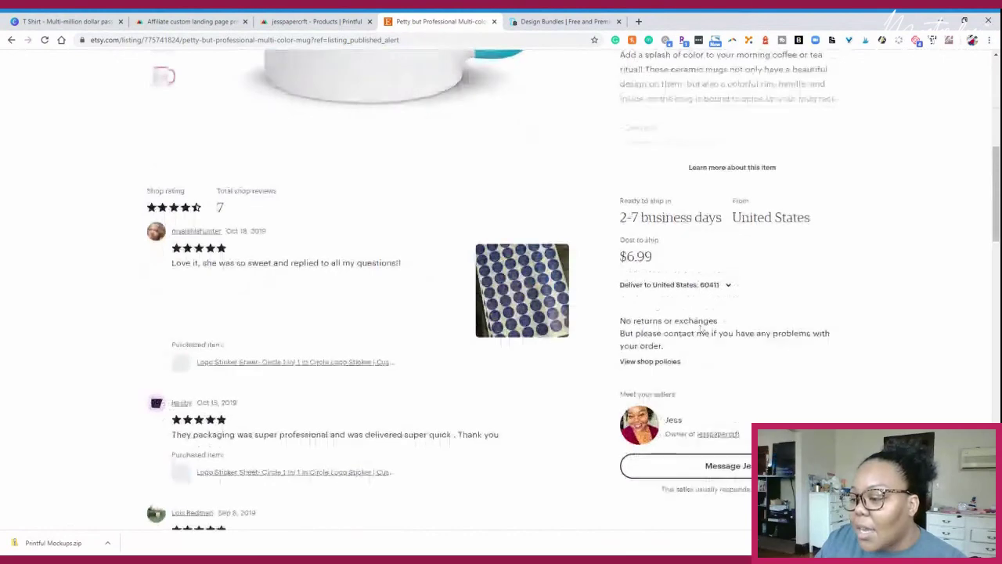
- Close the mug's Etsy listing page and return to the start of the jesspapercrft store page in Printful
scroll(693, 308, "up", 6)
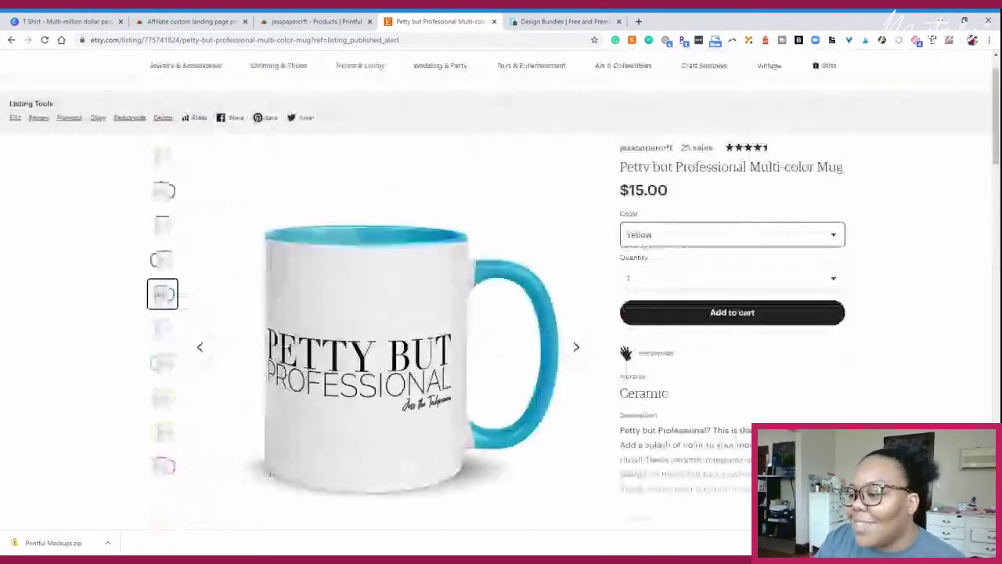
left_click(494, 21)
left_click(356, 22)
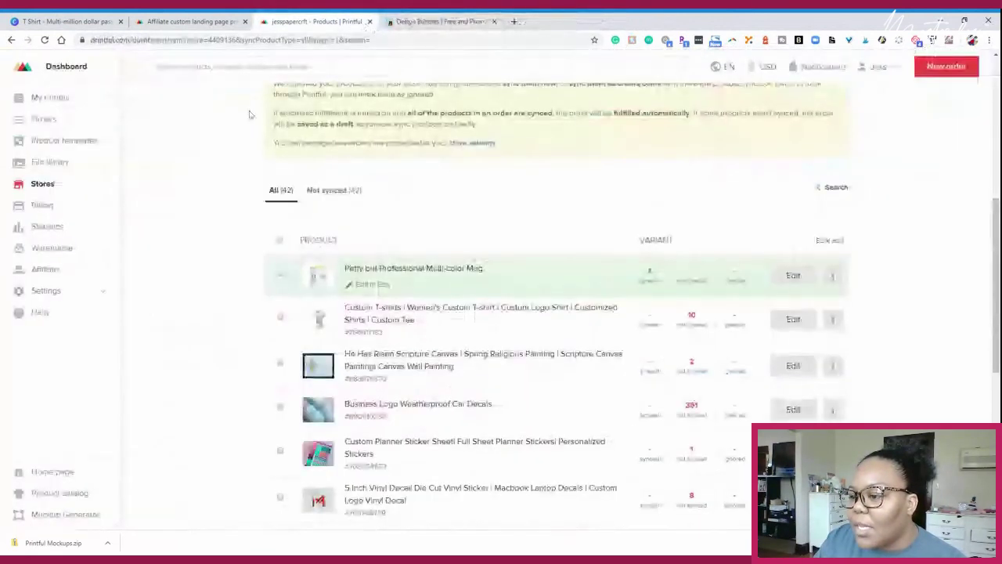
scroll(232, 147, "up", 3)
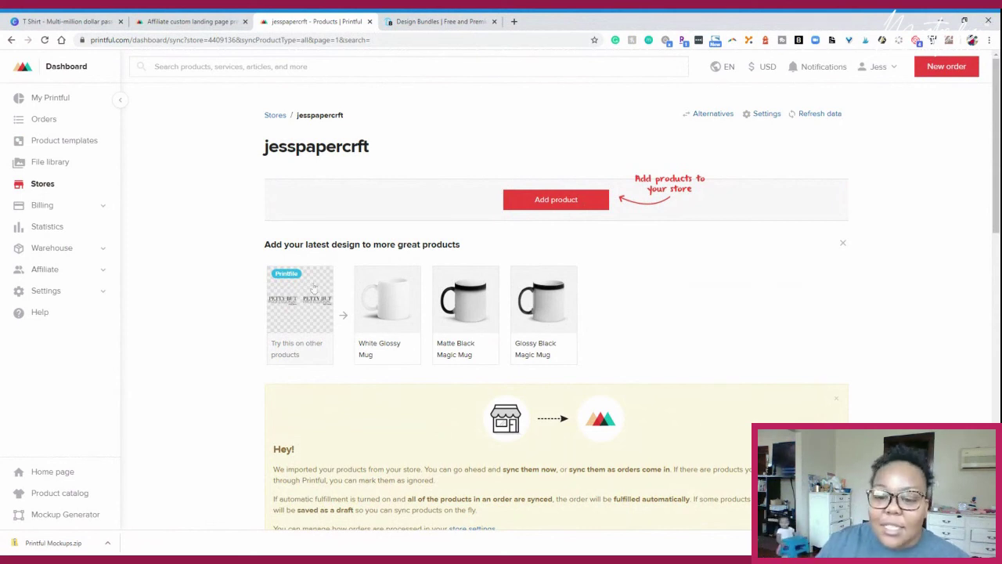
- View the Glossy Black Magic Mug suggested for the latest design, and dismiss its design configuration
scroll(436, 292, "down", 1)
scroll(436, 292, "up", 1)
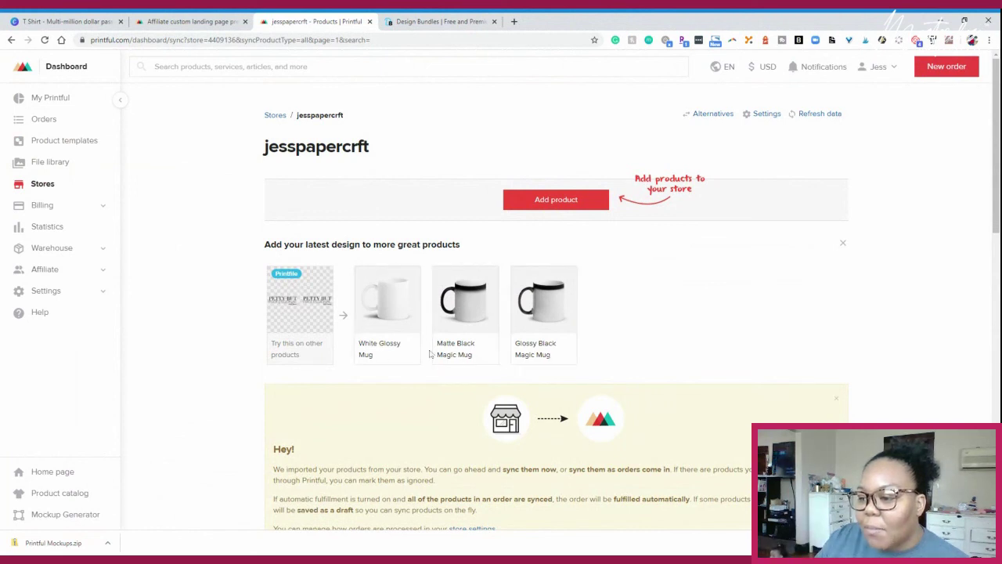
left_click(551, 354)
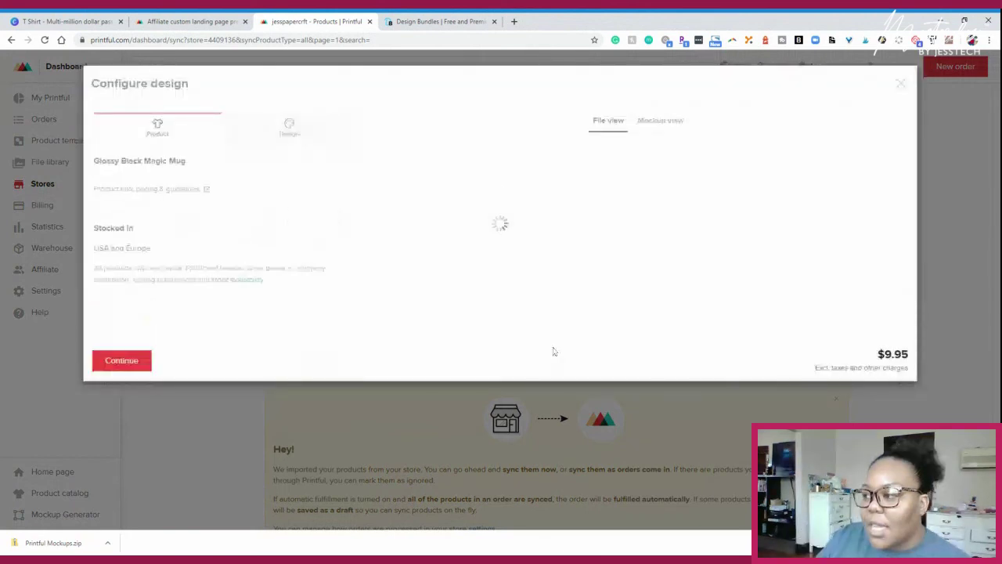
key("Escape")
- Open the My Printful overview and look through its statistics, shortcuts, guides and trending products
left_click(60, 97)
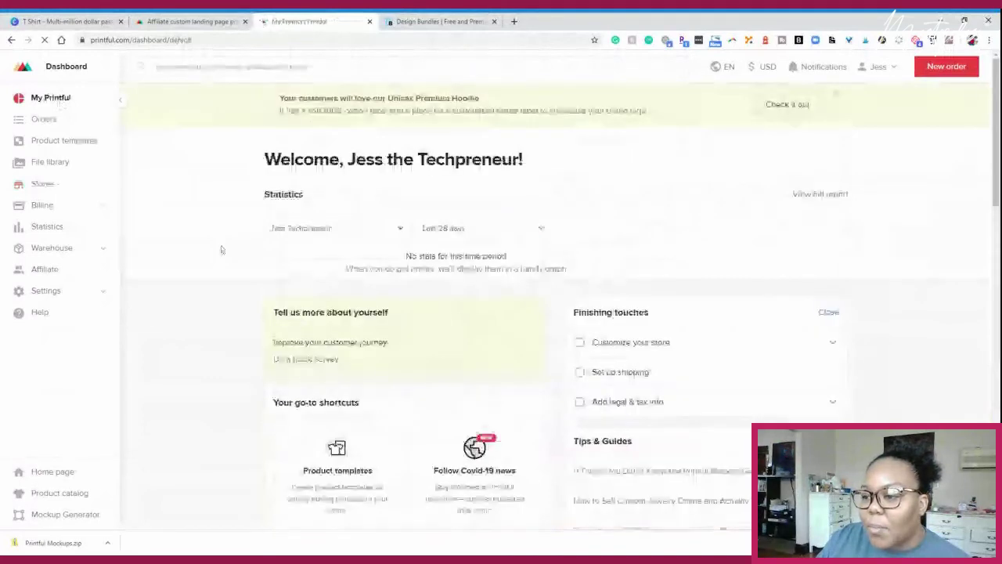
scroll(235, 235, "down", 3)
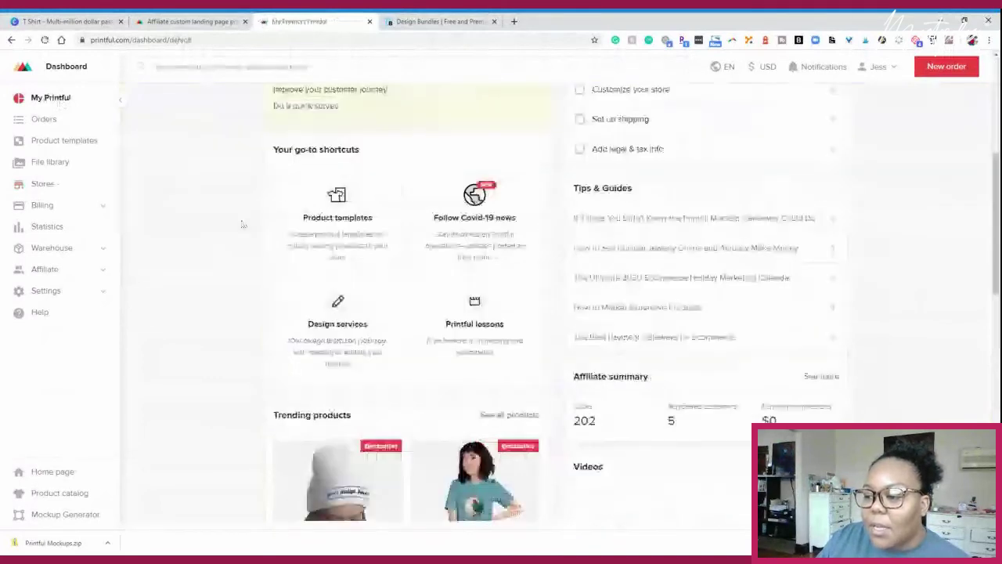
scroll(235, 243, "down", 6)
scroll(223, 259, "up", 10)
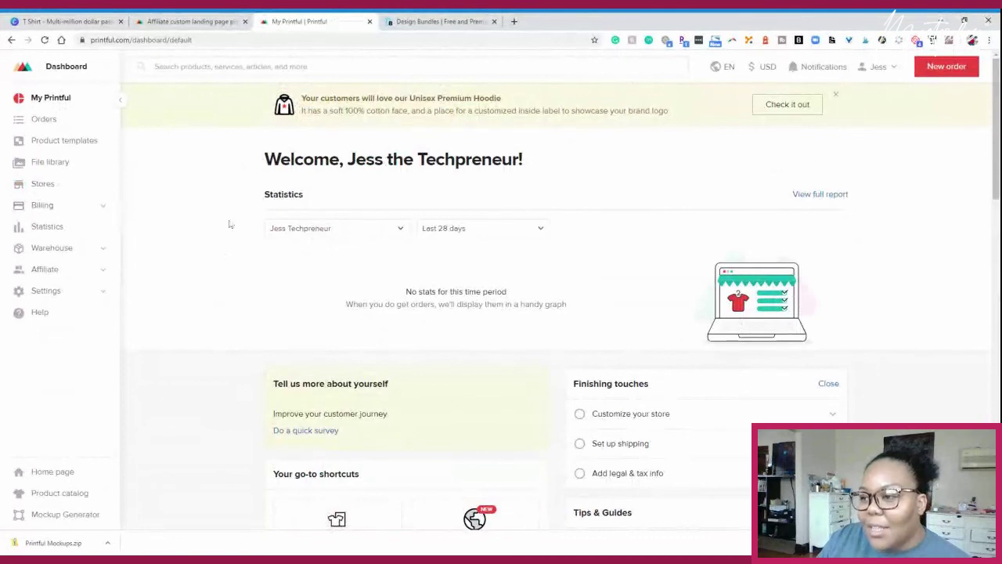
- View the Printful affiliate landing page briefly, and close the Design Bundles page
left_click(210, 22)
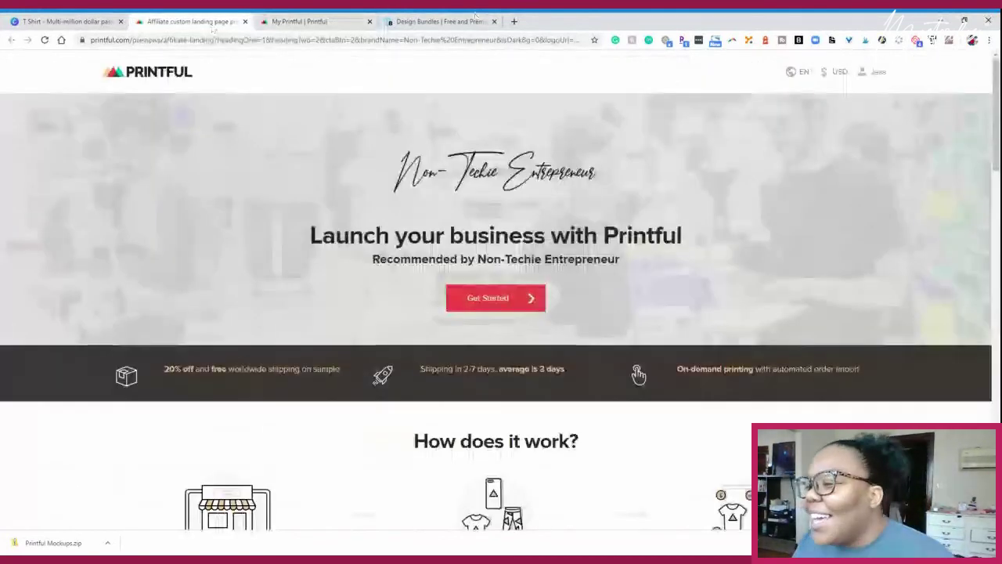
left_click(469, 24)
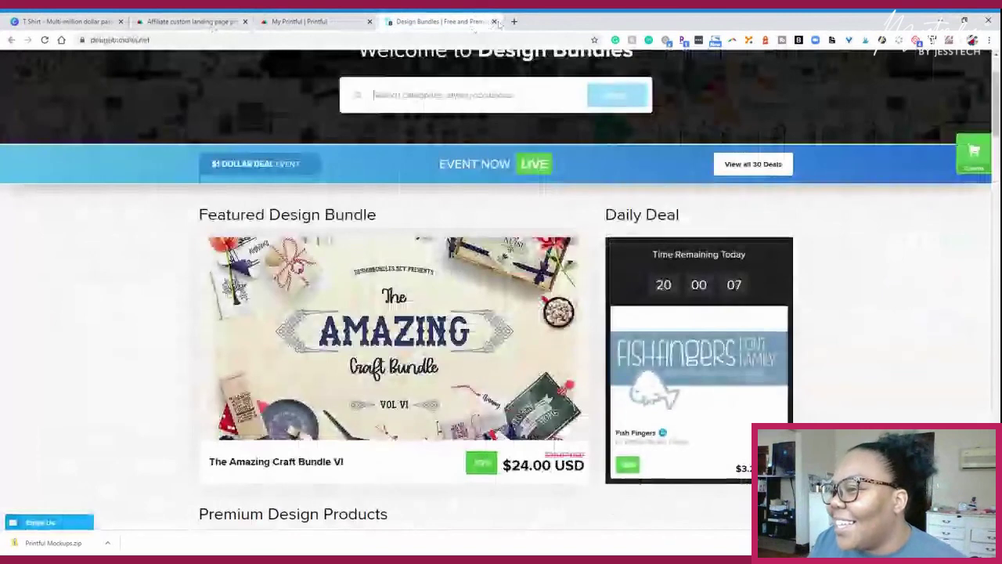
left_click(494, 21)
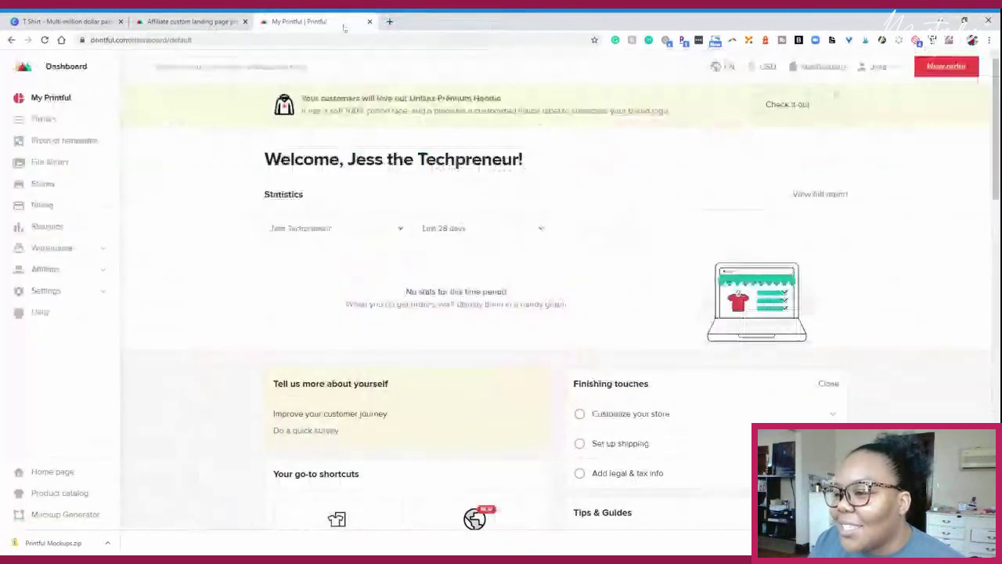